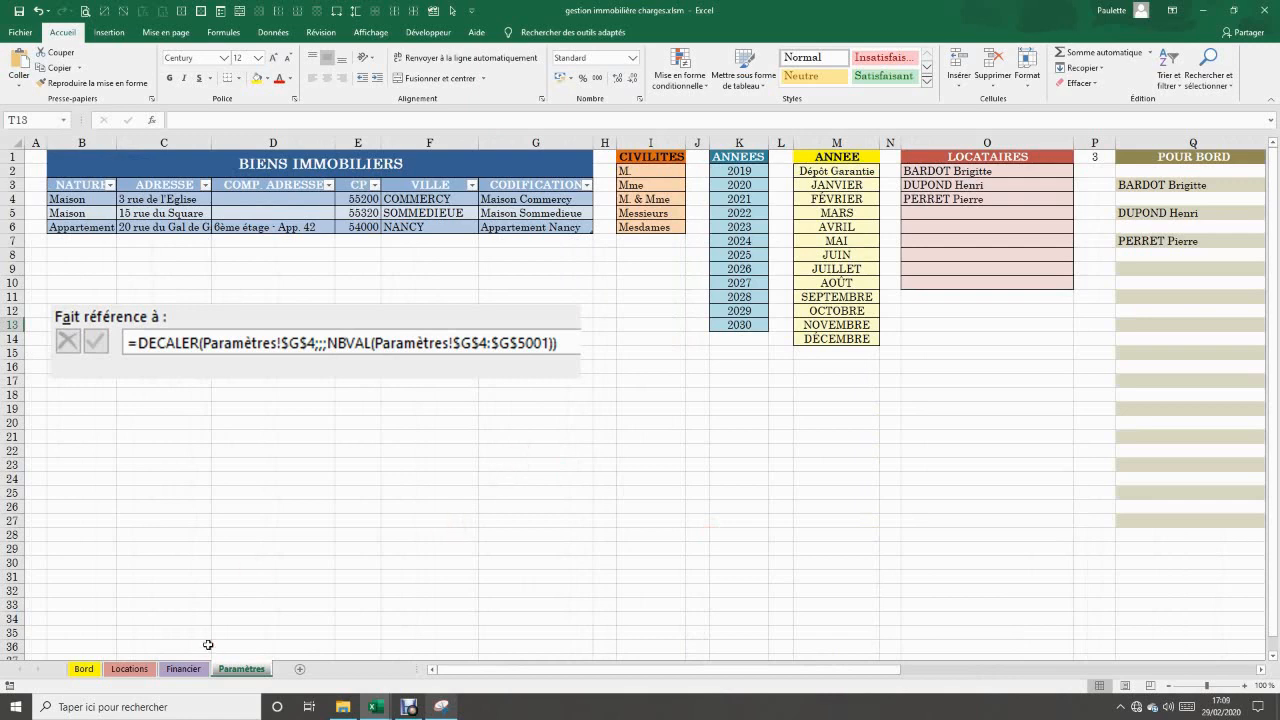
click(501, 433)
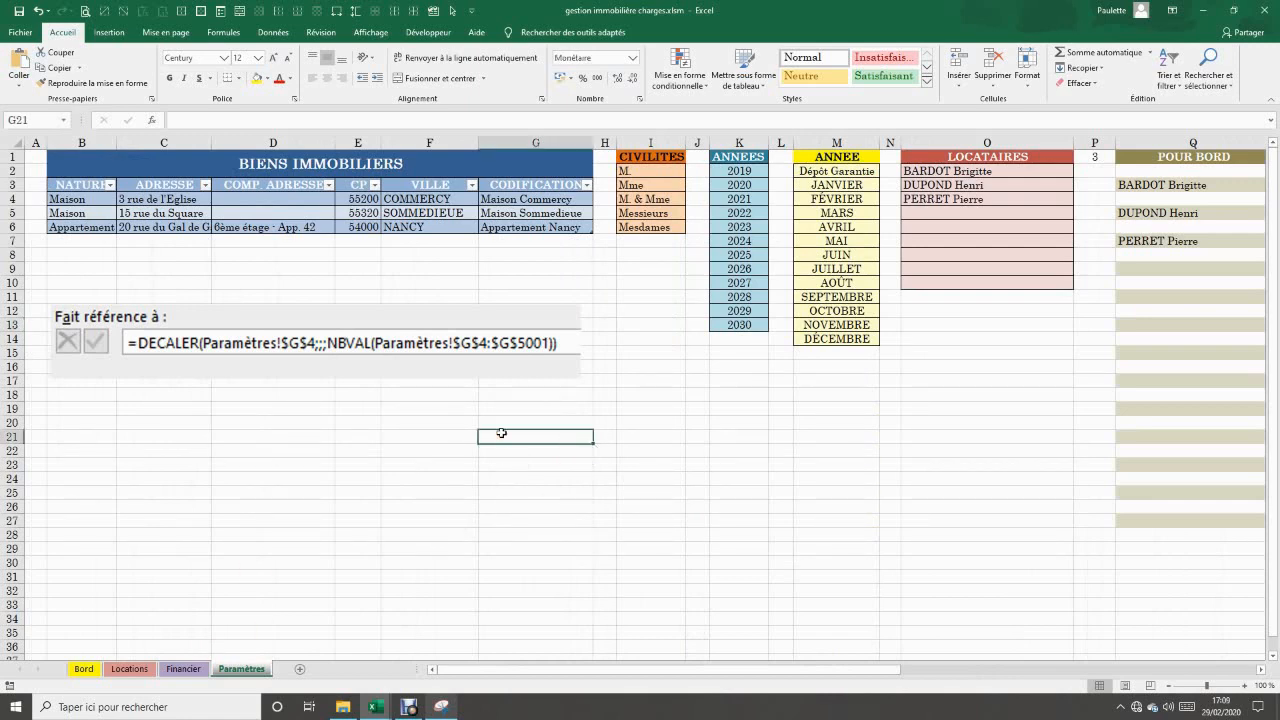
key(Up)
click(445, 411)
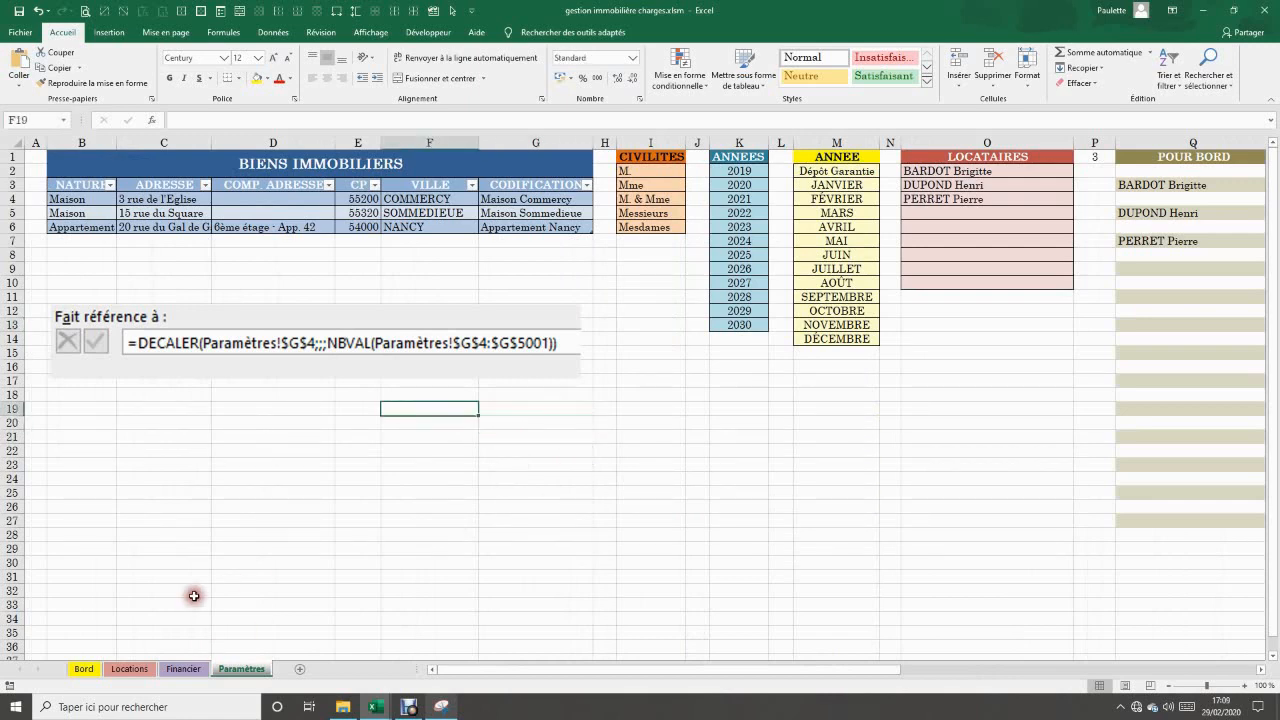
click(397, 549)
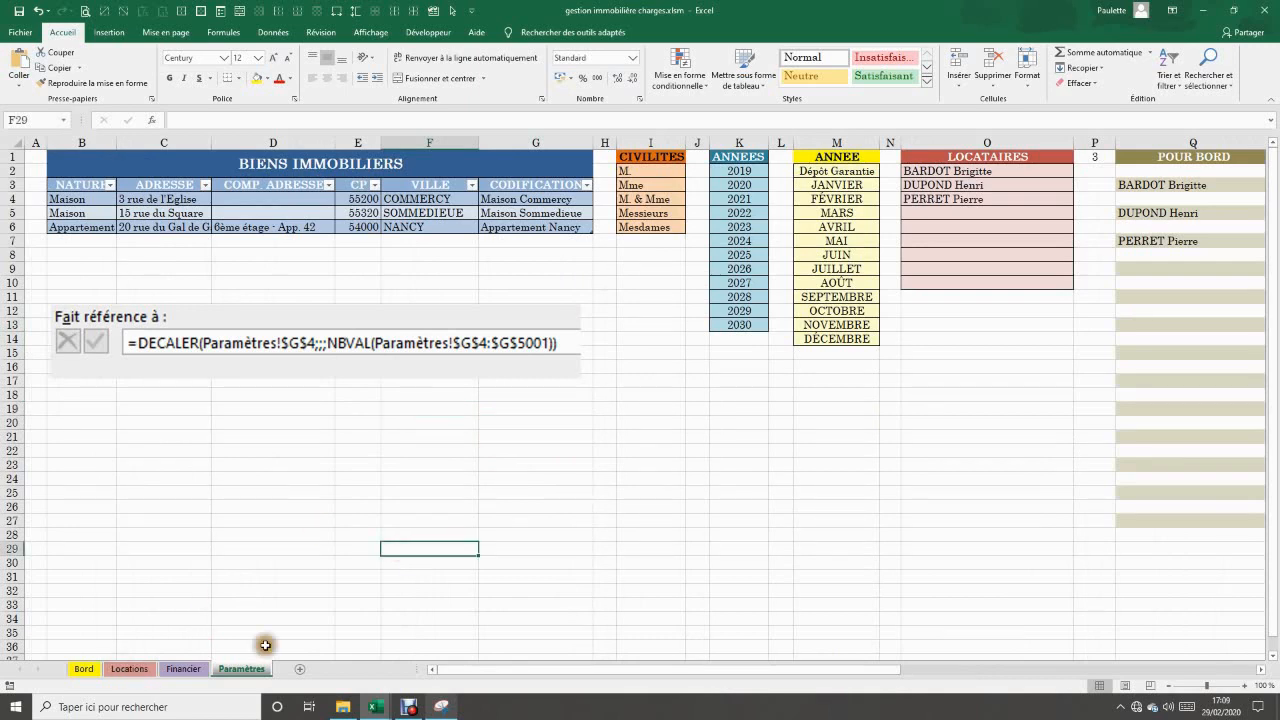
click(248, 672)
click(241, 670)
click(276, 508)
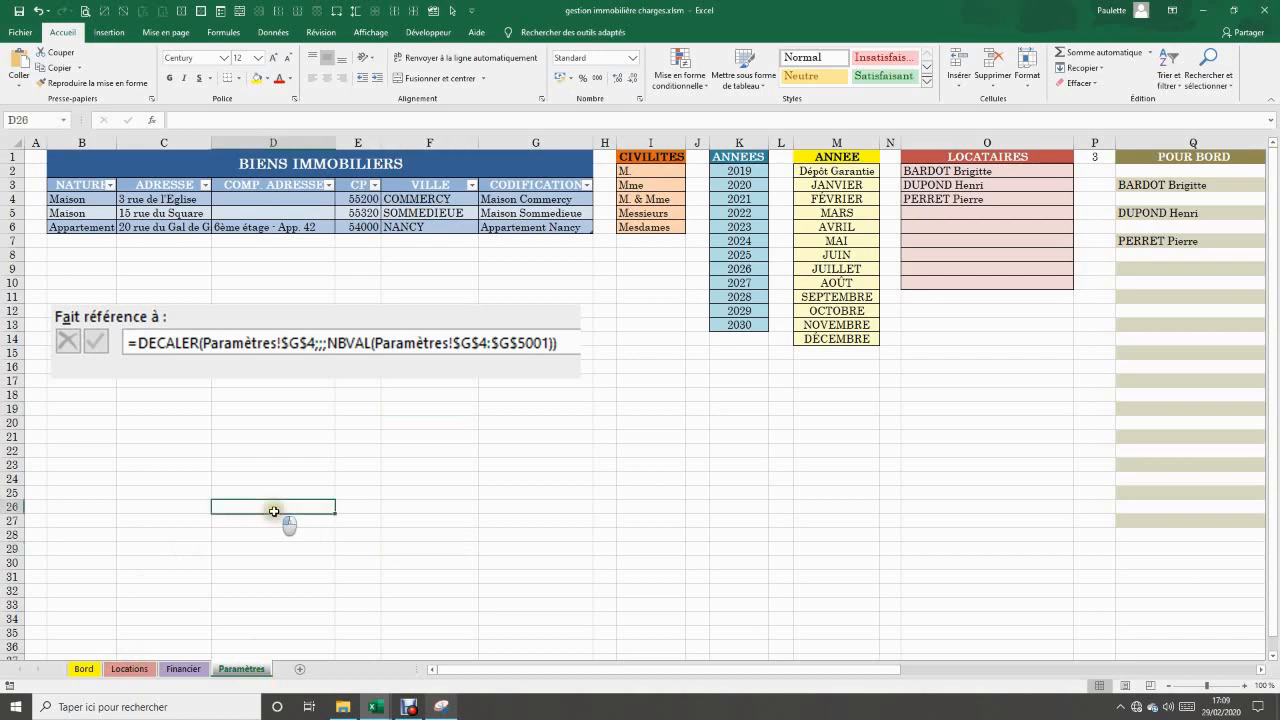
- On the Locations sheet, enlarge the picture of the old entry form and place it below the tenant table, around rows 22 to 33
click(135, 672)
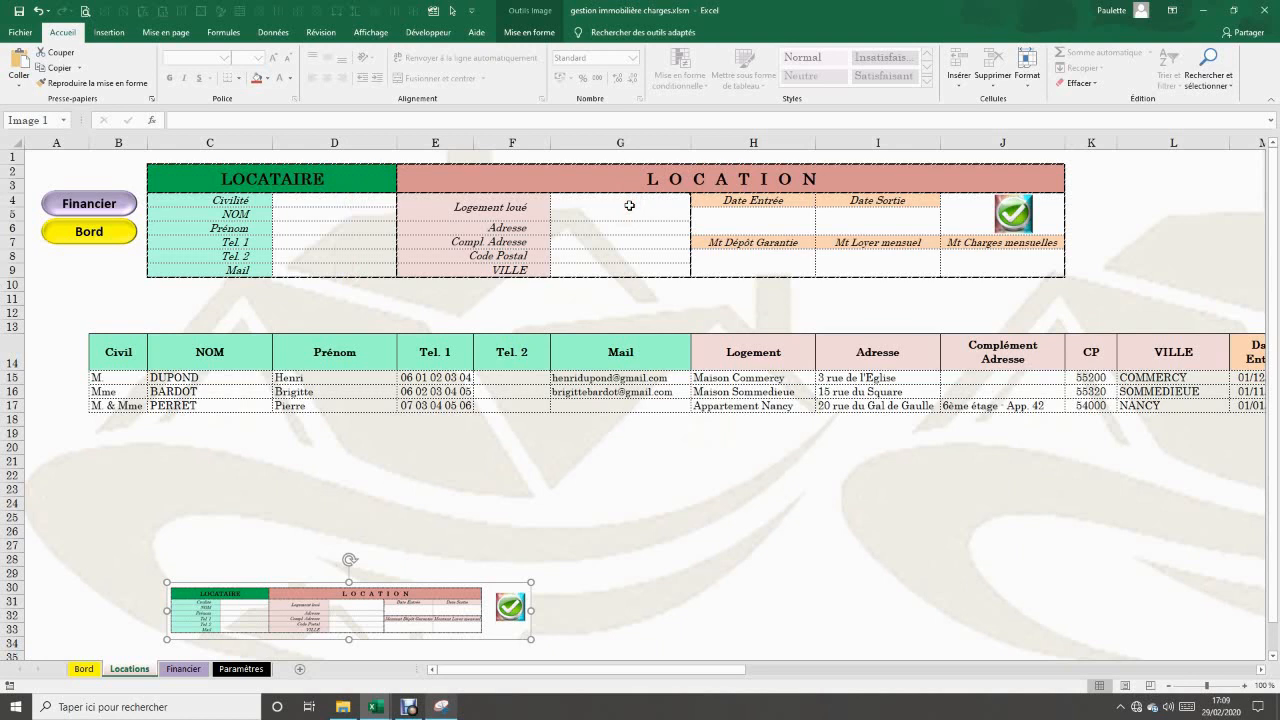
drag(404, 600, 382, 297)
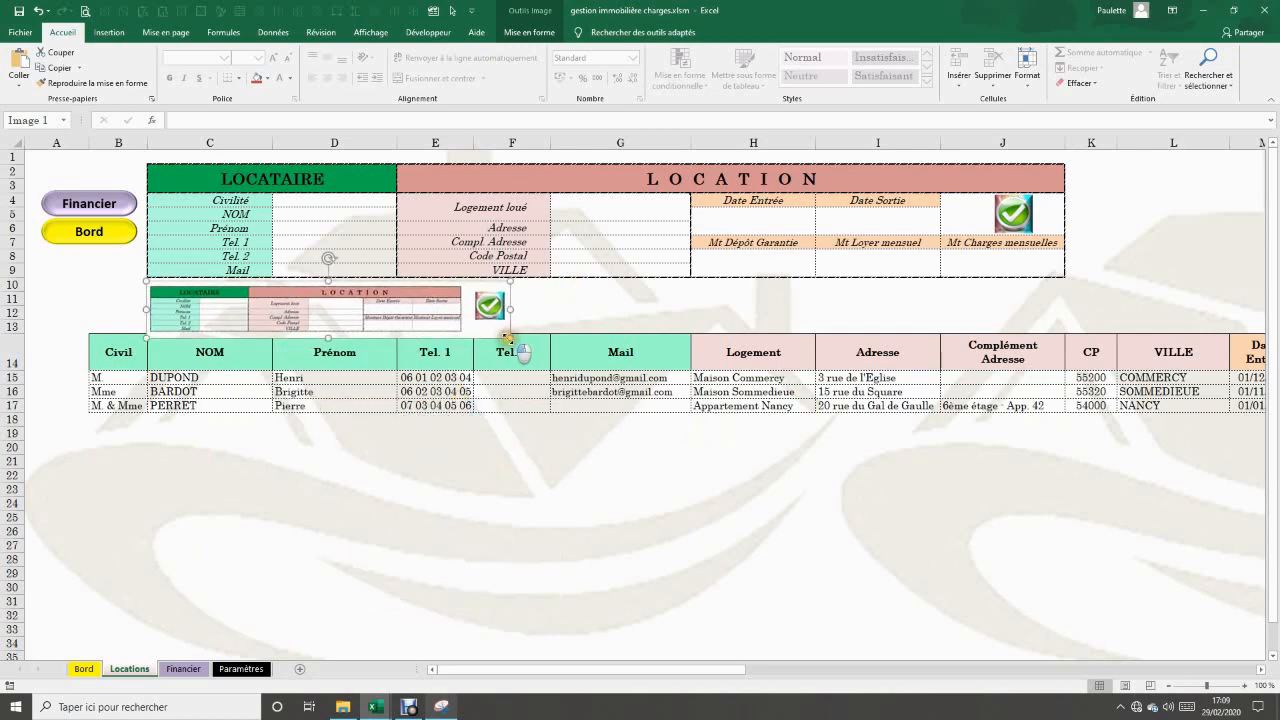
drag(508, 338, 766, 457)
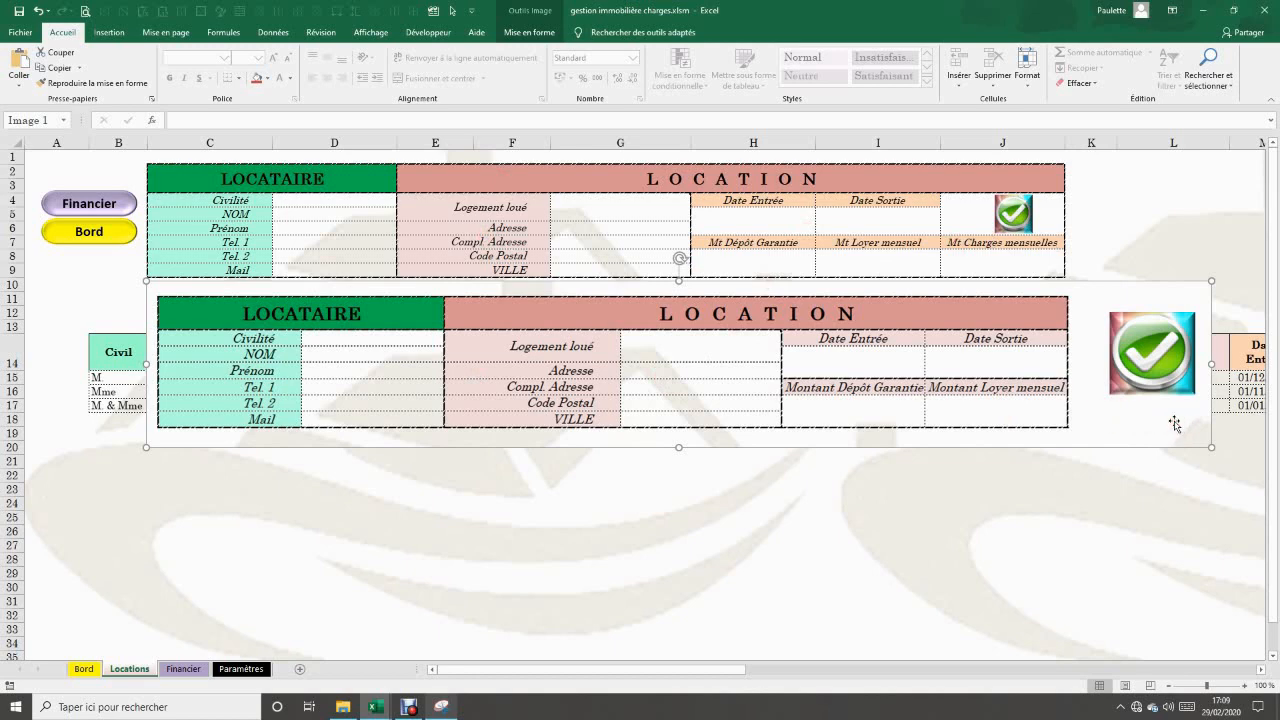
click(1003, 255)
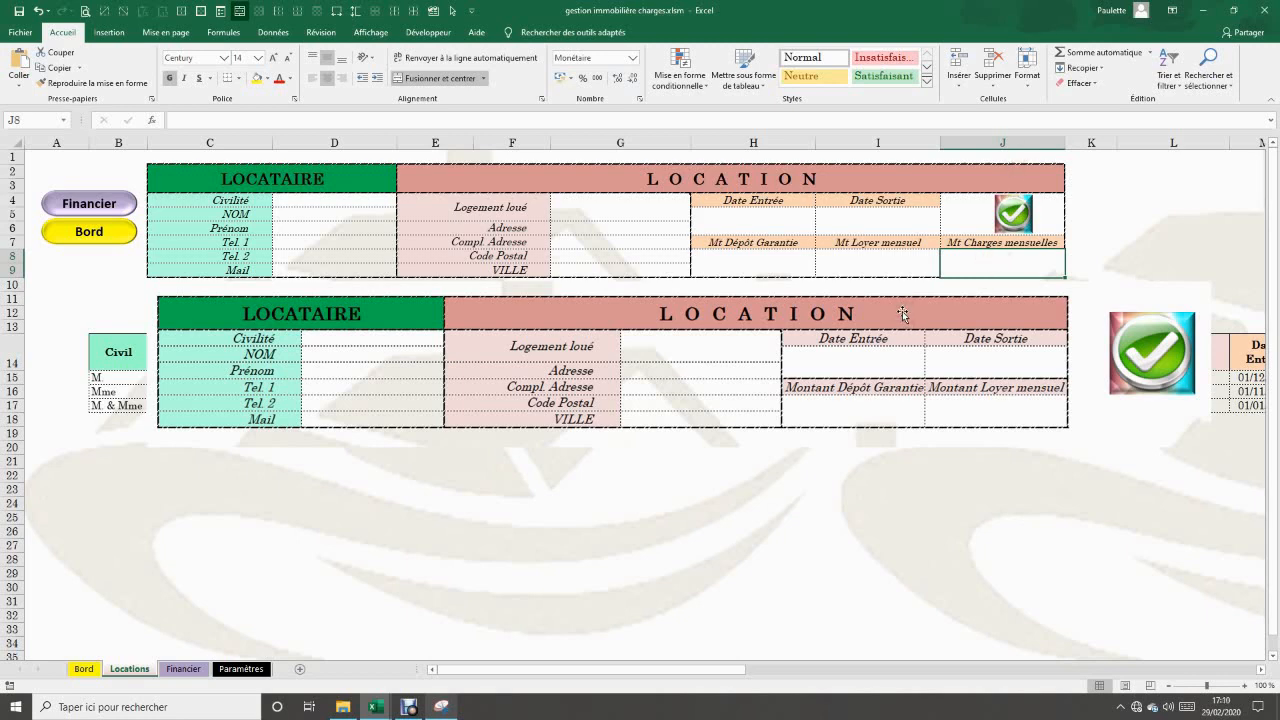
drag(903, 314, 876, 498)
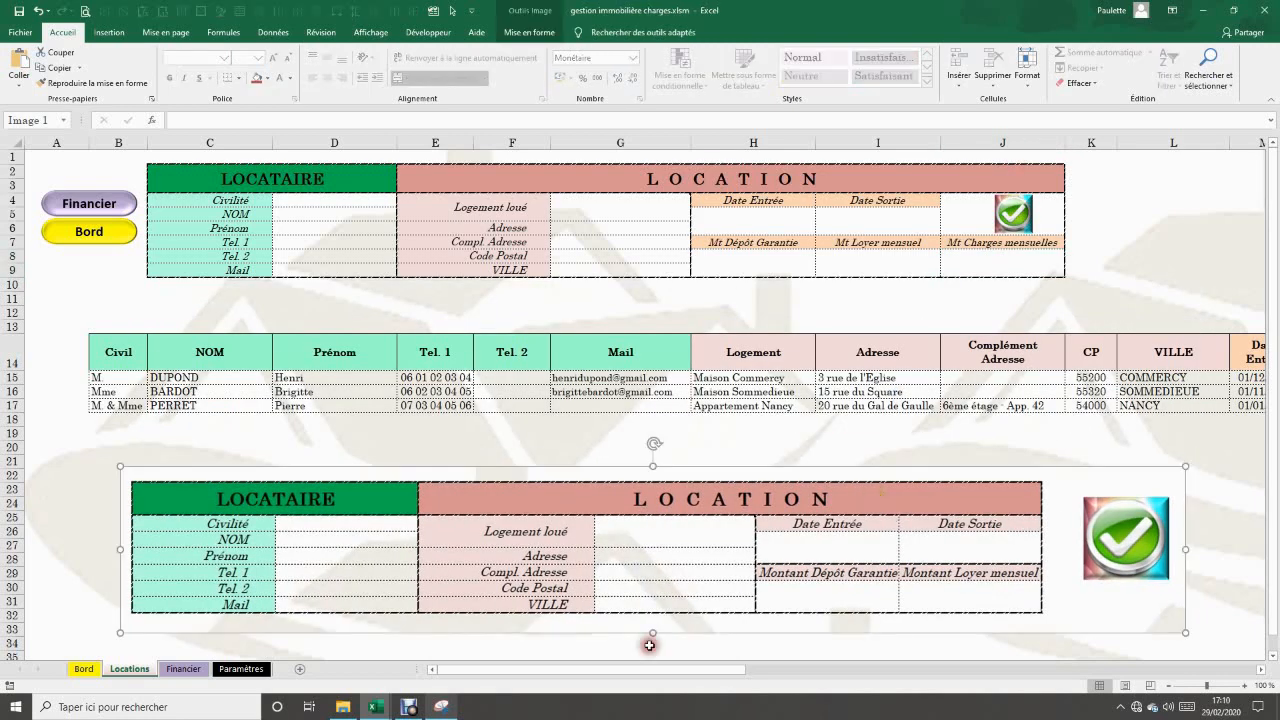
- Examine the Charges mensuelles column (column Q) at the end of the tenant table
drag(679, 676, 805, 676)
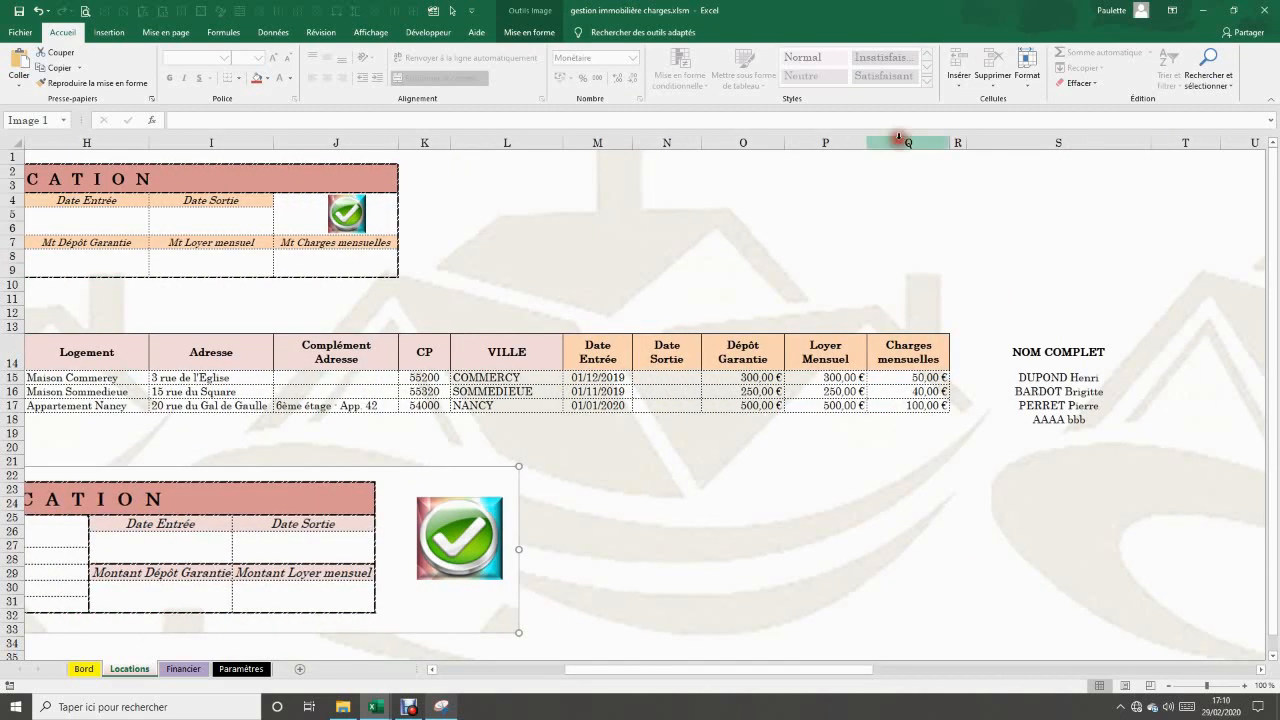
click(899, 140)
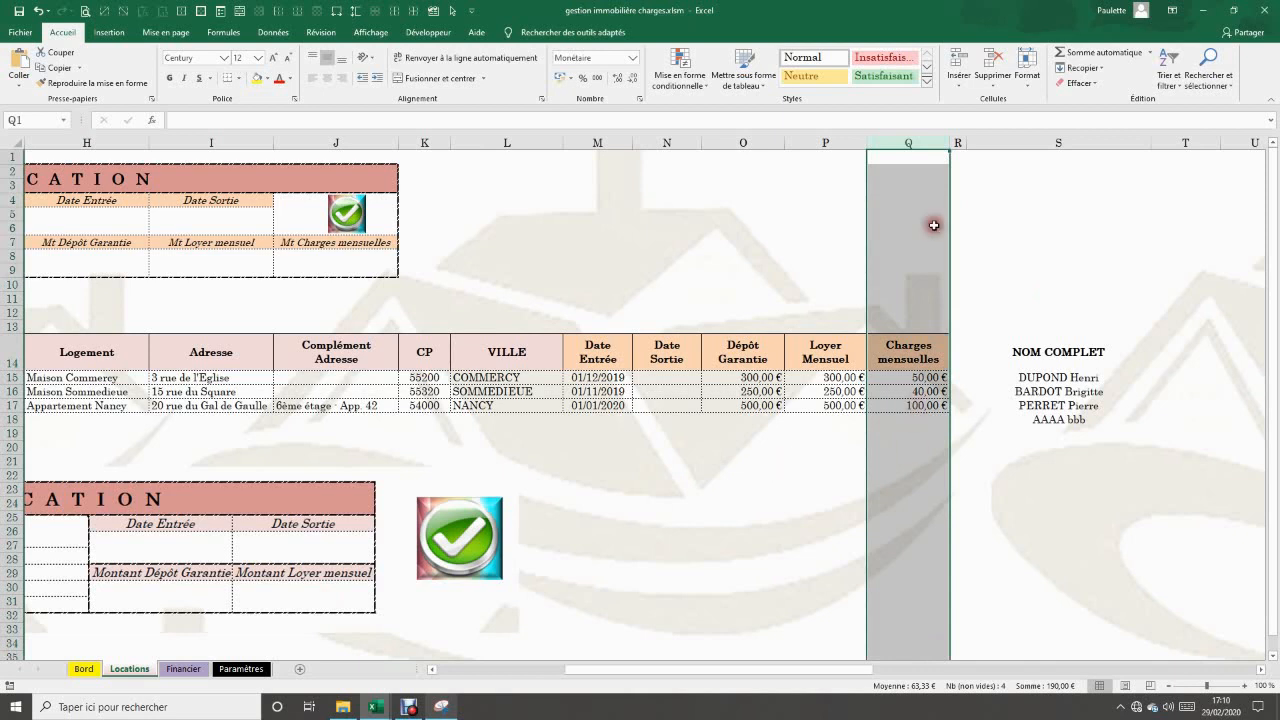
click(775, 517)
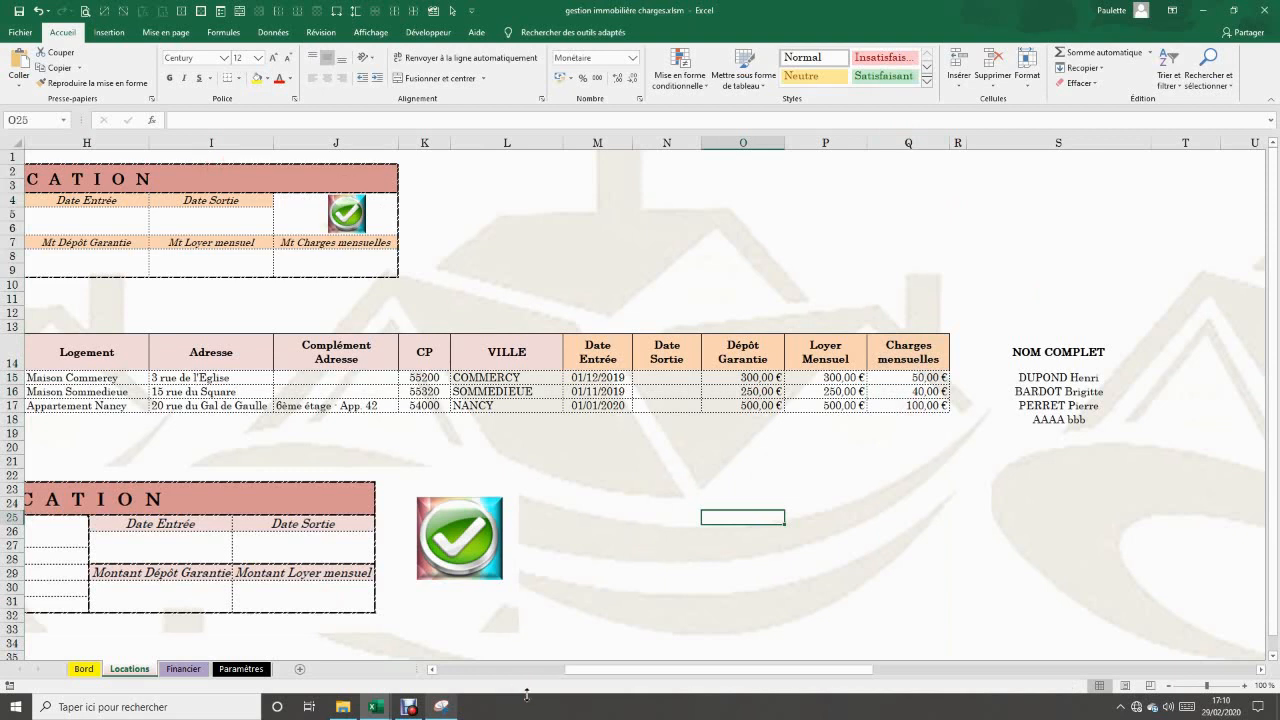
key(Left)
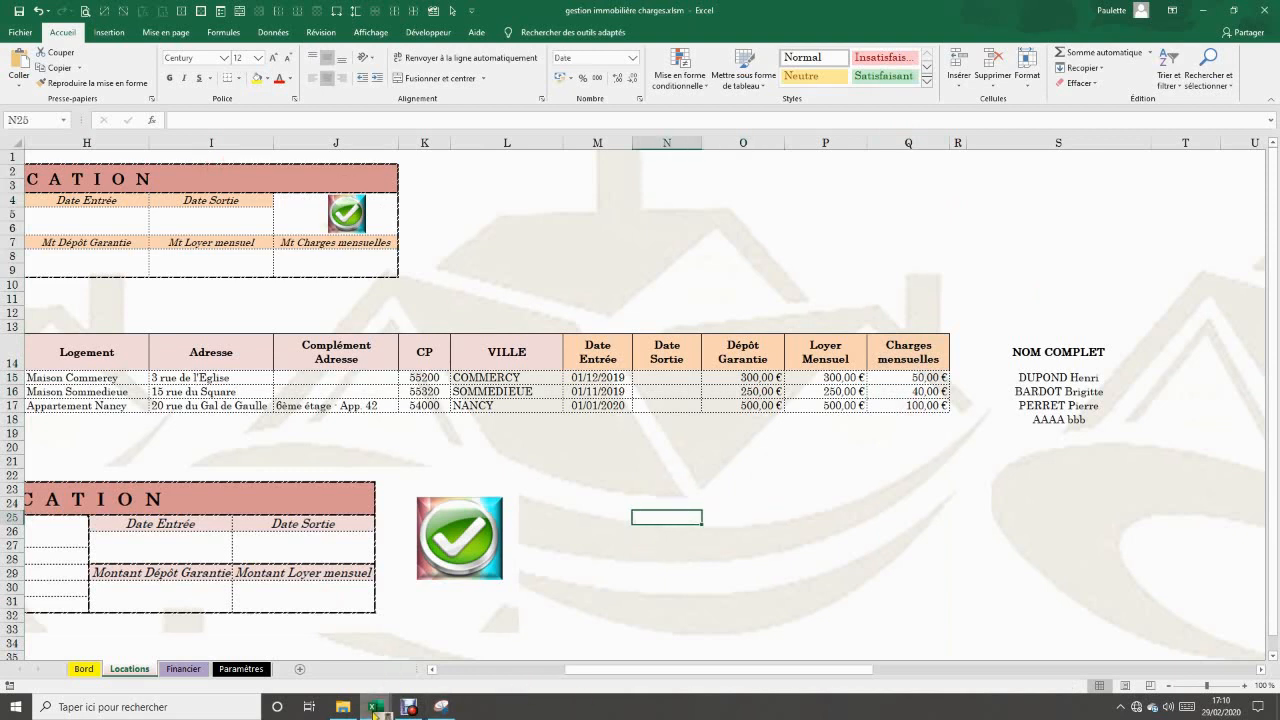
- Switch to the comparatif macros gestion immo.xlsm workbook and highlight in turn the macro columns of the two file versions
mouse_move(375, 710)
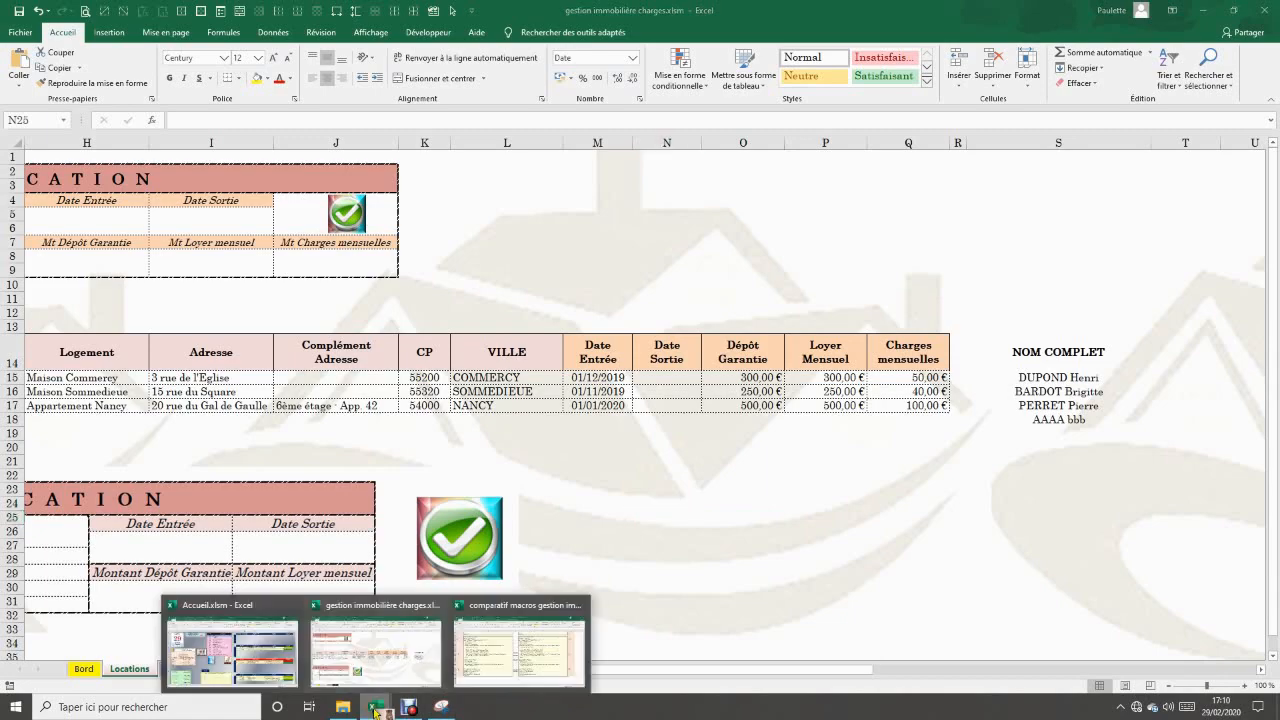
click(507, 655)
scroll(805, 583, up, 20)
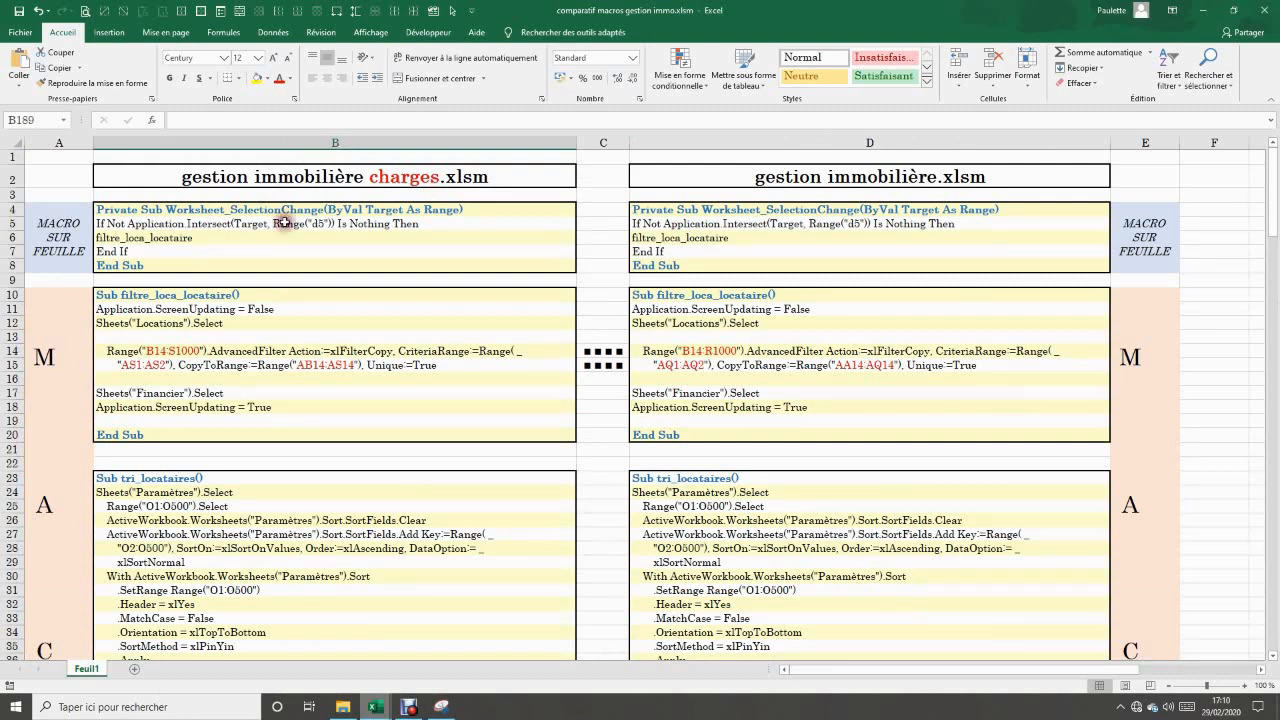
click(311, 137)
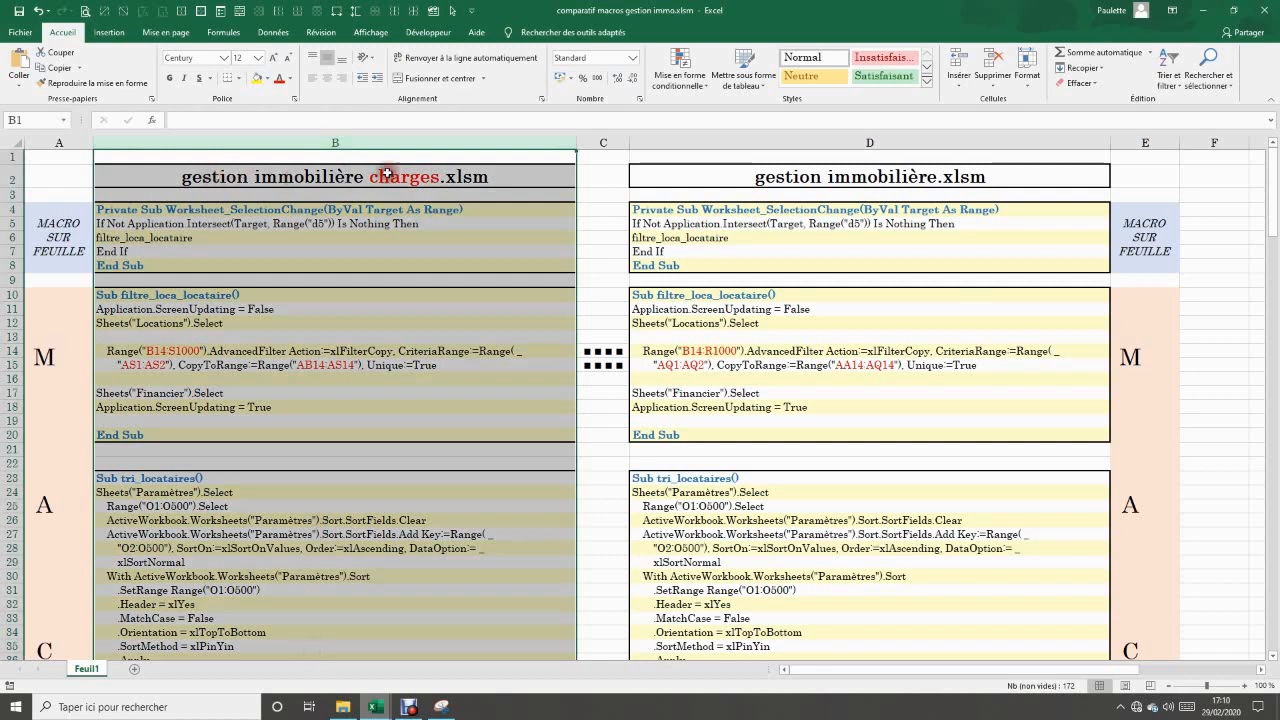
click(362, 323)
click(919, 140)
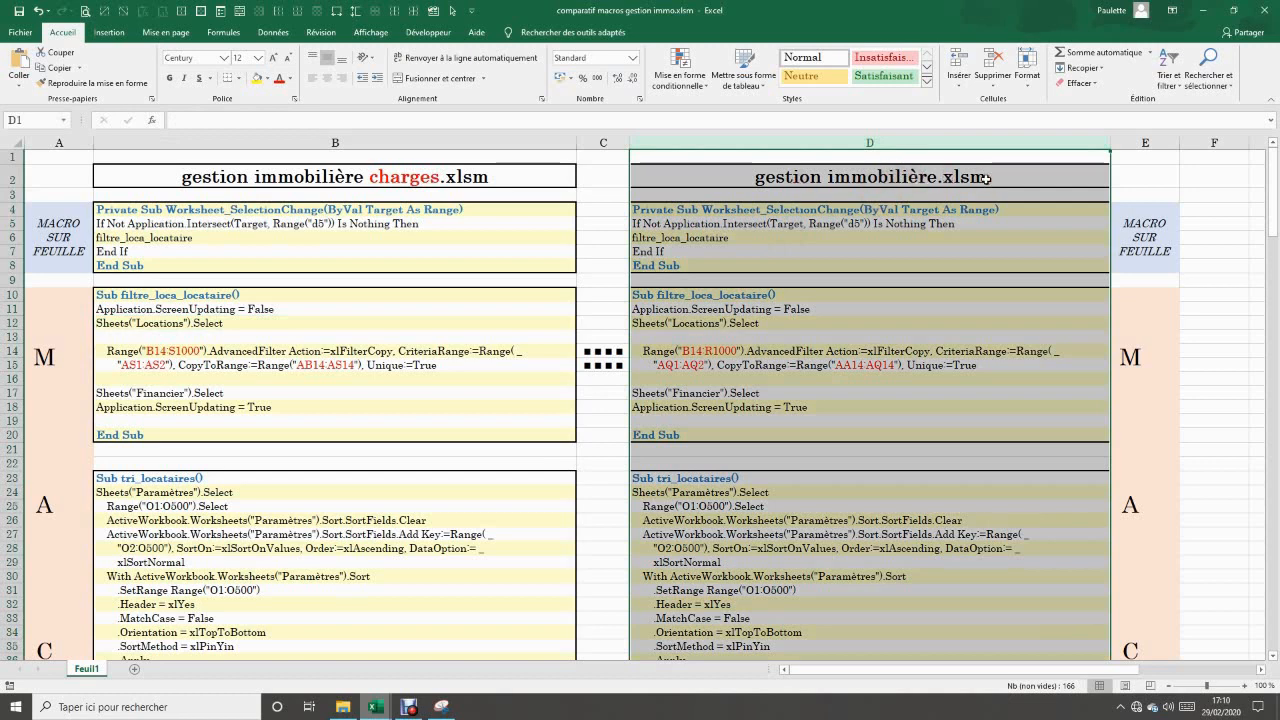
- Compare the AdvancedFilter ranges of the filtre_loca_locataire macro between the two file versions, in rows 14 and 15
click(412, 374)
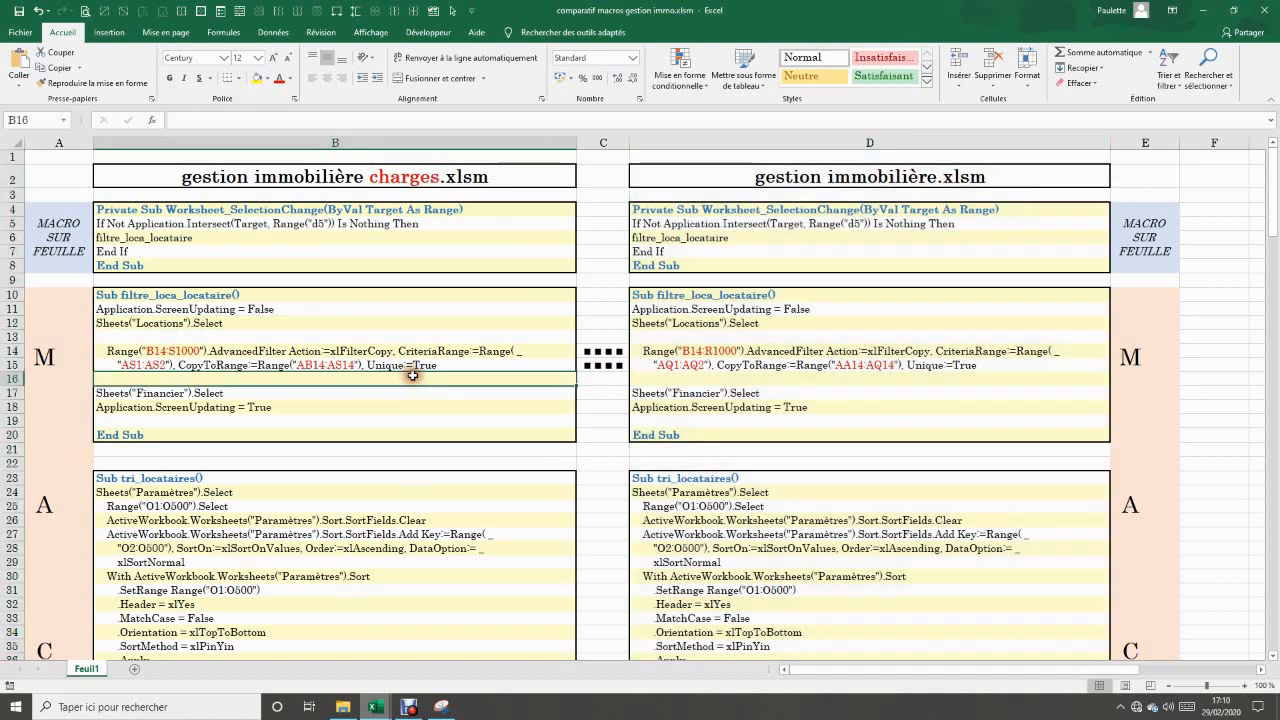
click(178, 353)
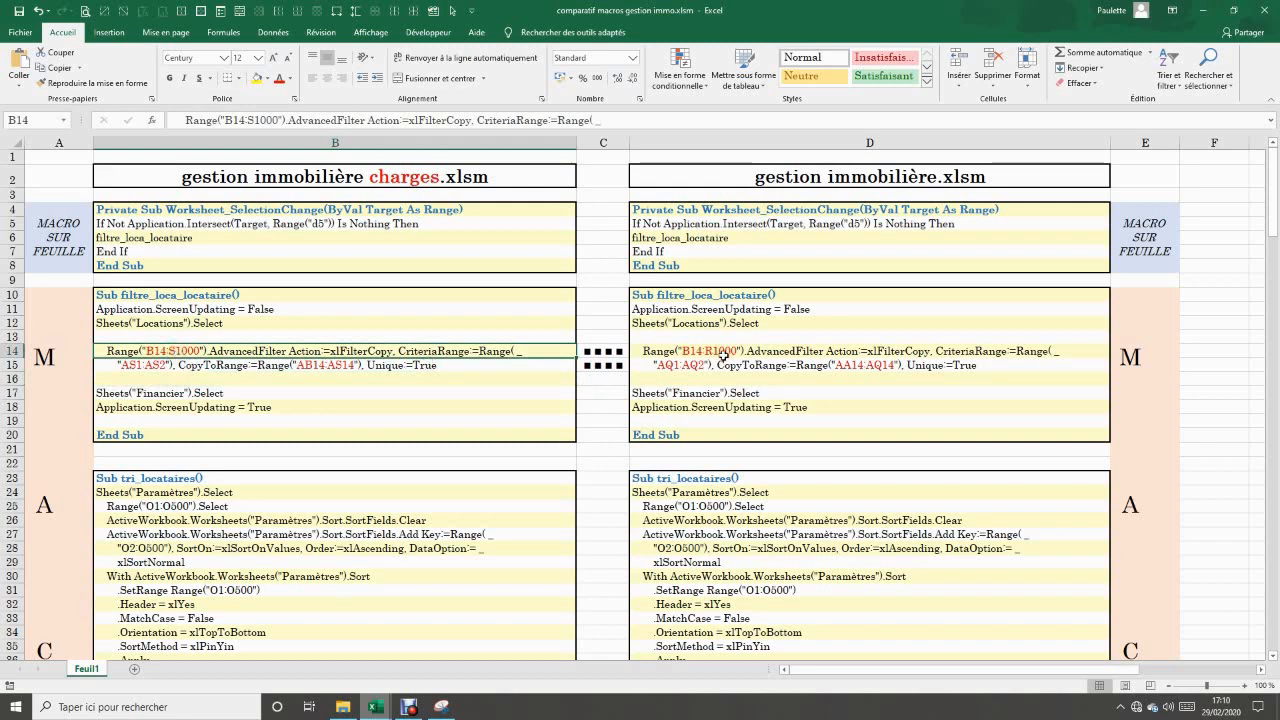
click(821, 354)
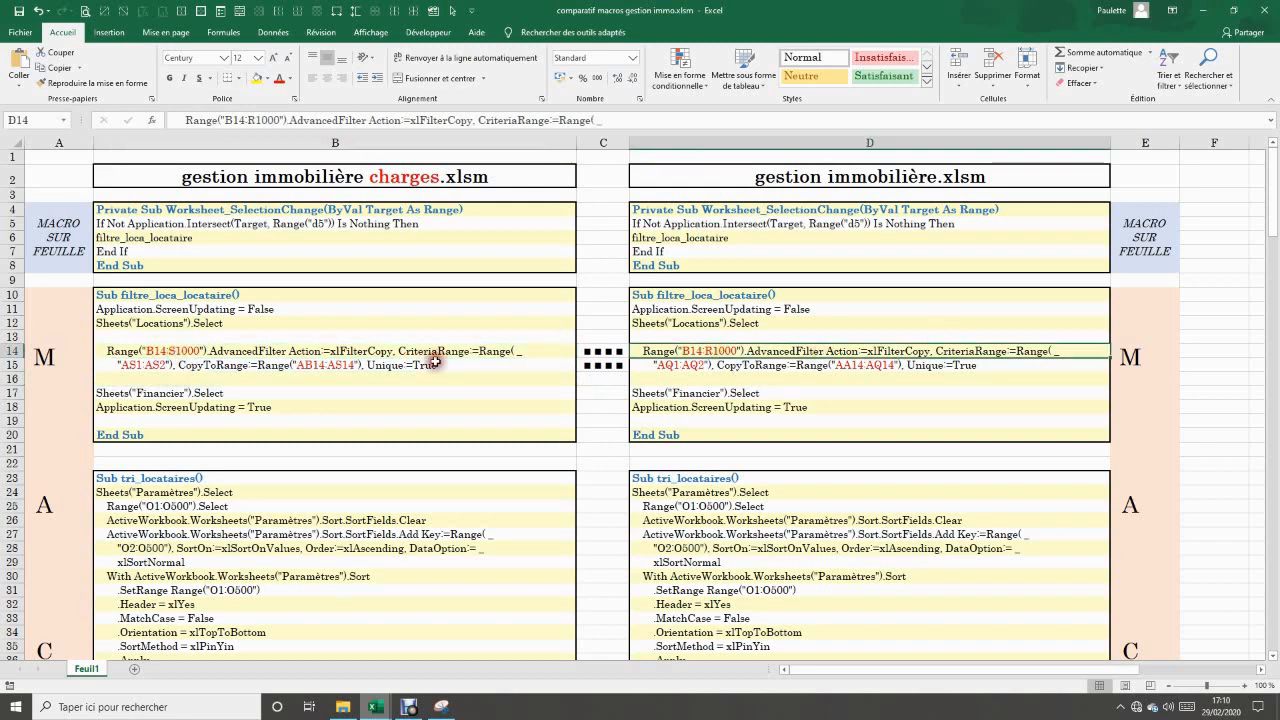
click(148, 366)
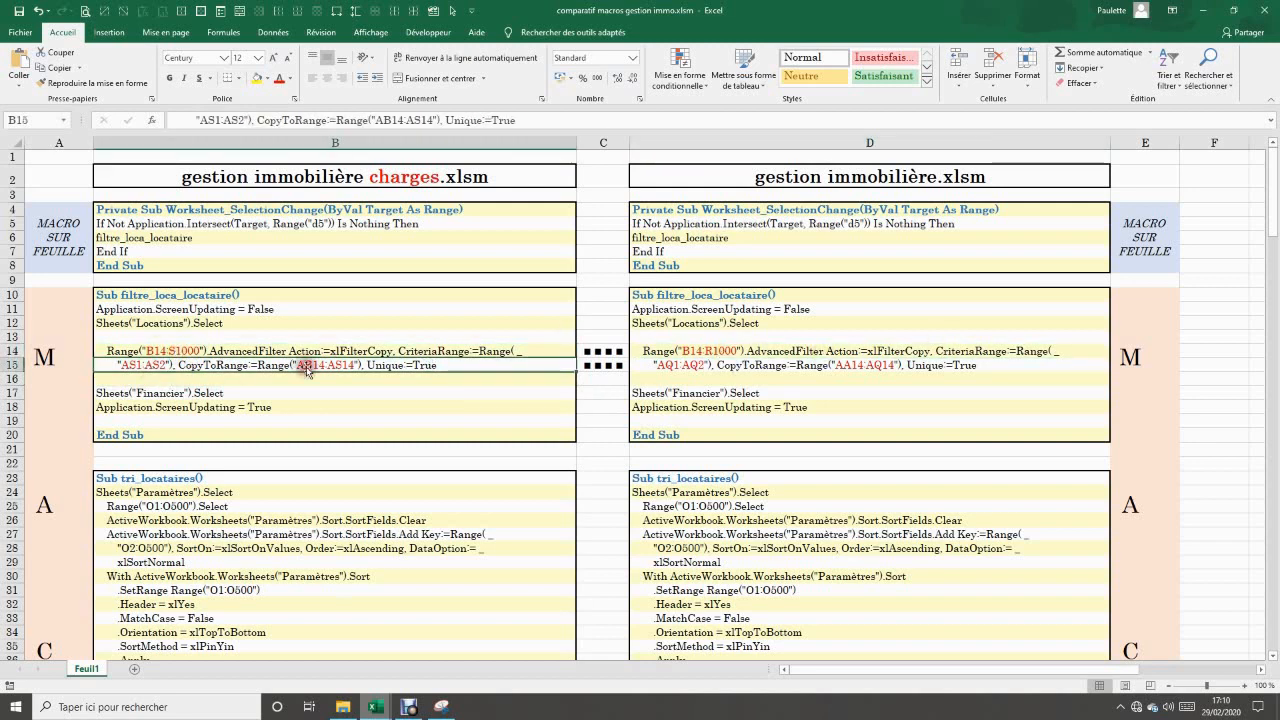
click(423, 391)
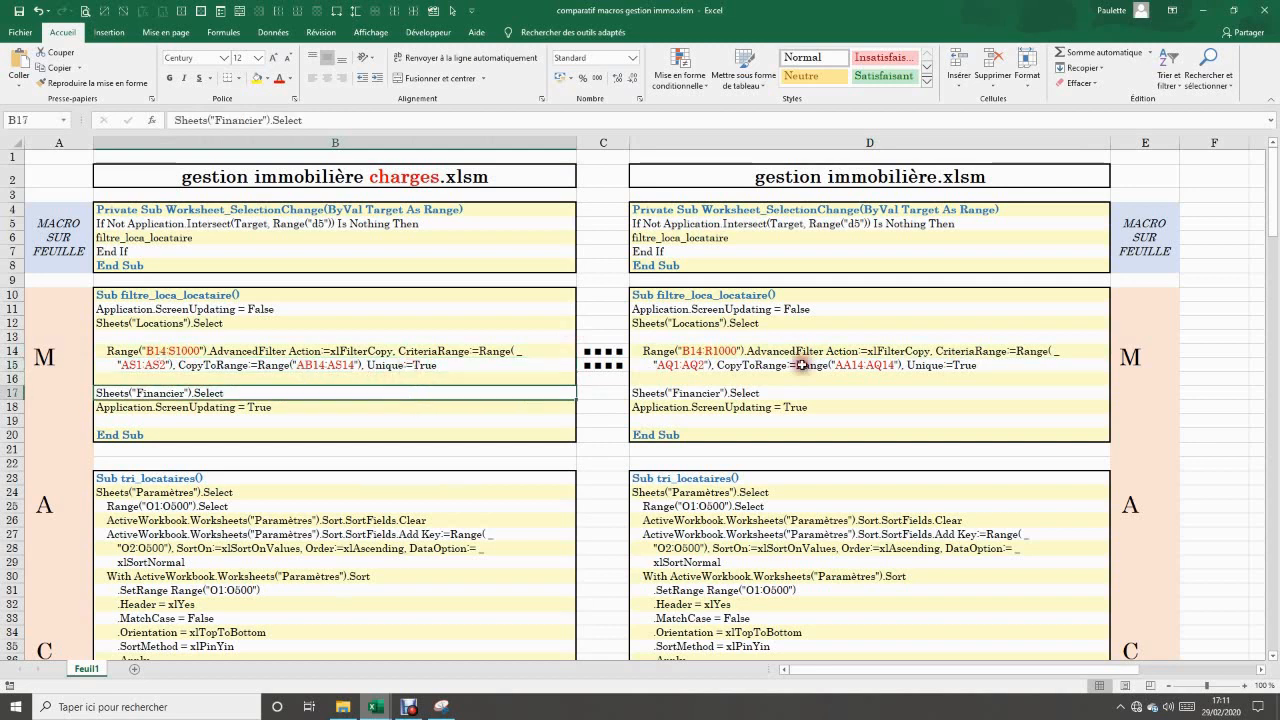
click(702, 352)
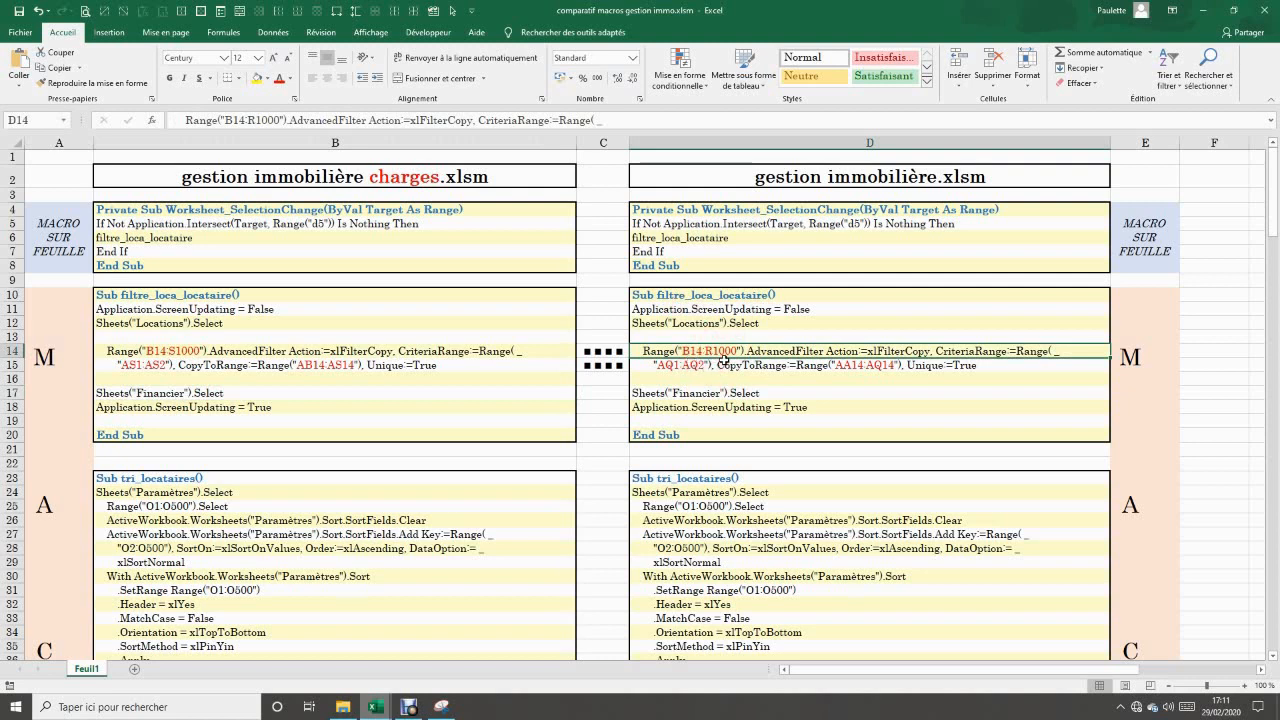
click(160, 355)
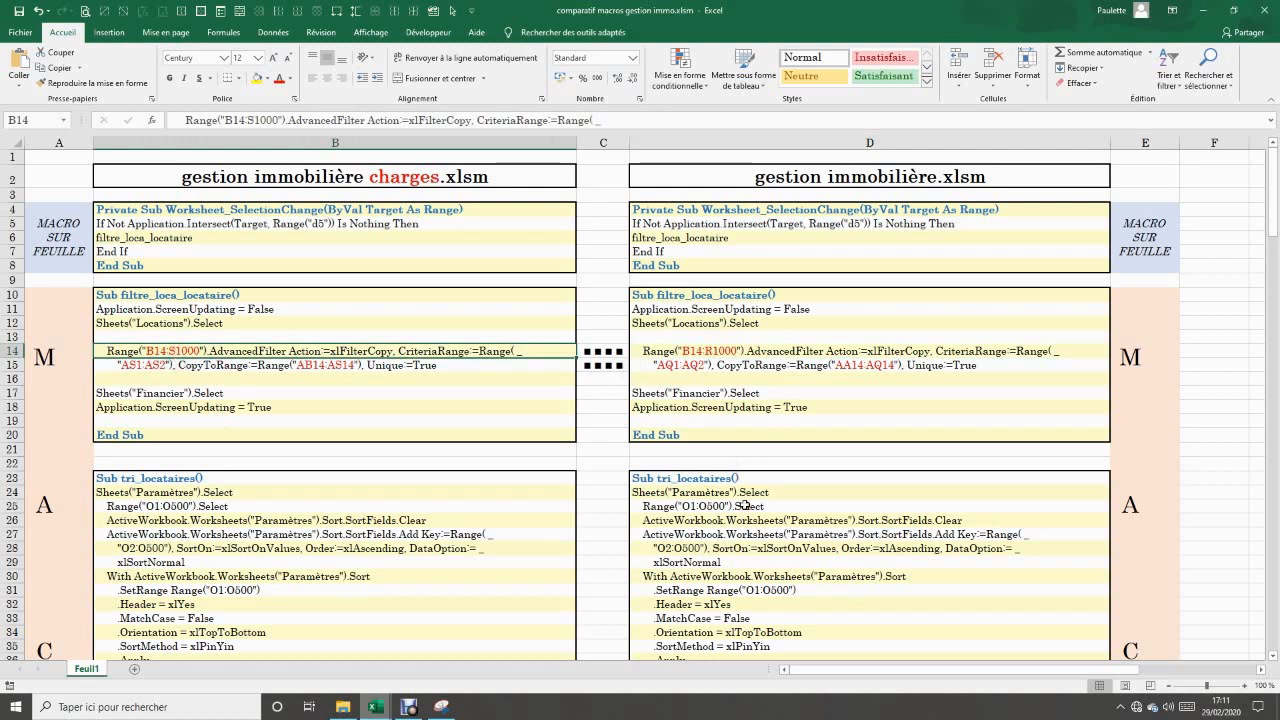
- Review the tri_locataires and locataires_bord macros and select the explanatory comment of locataires_bord in cell B44
scroll(684, 500, down, 3)
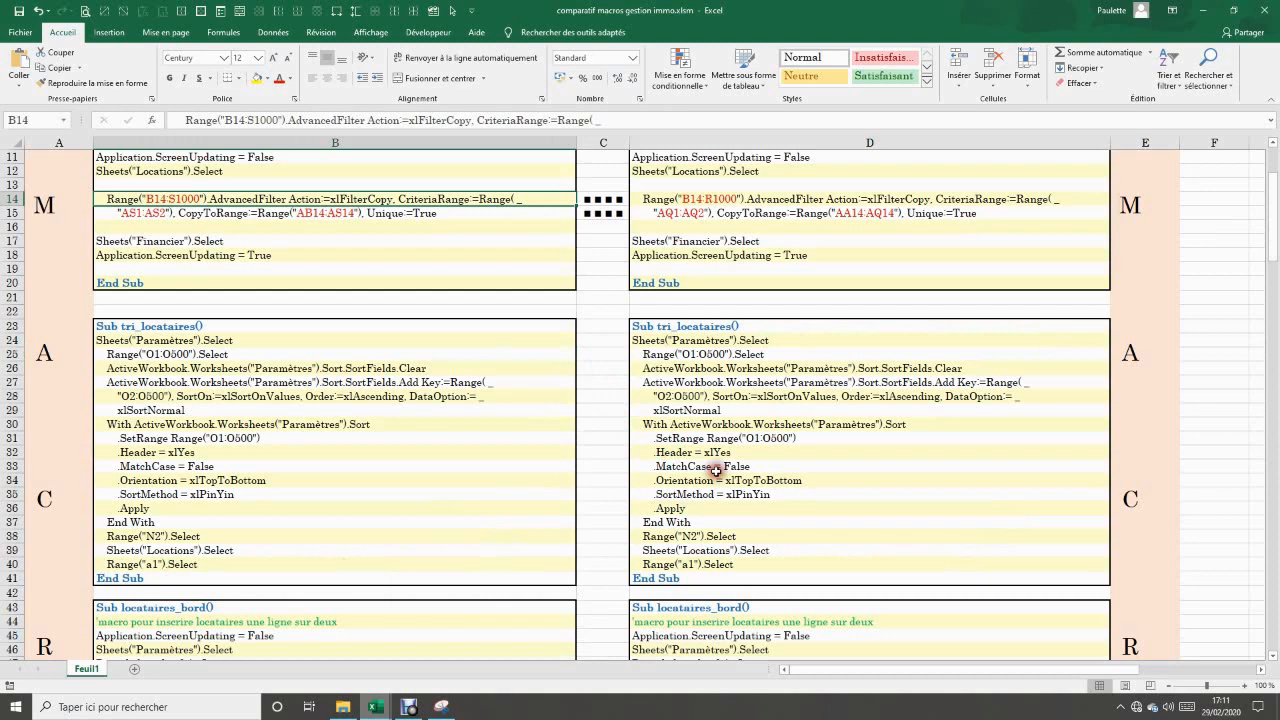
scroll(760, 470, down, 7)
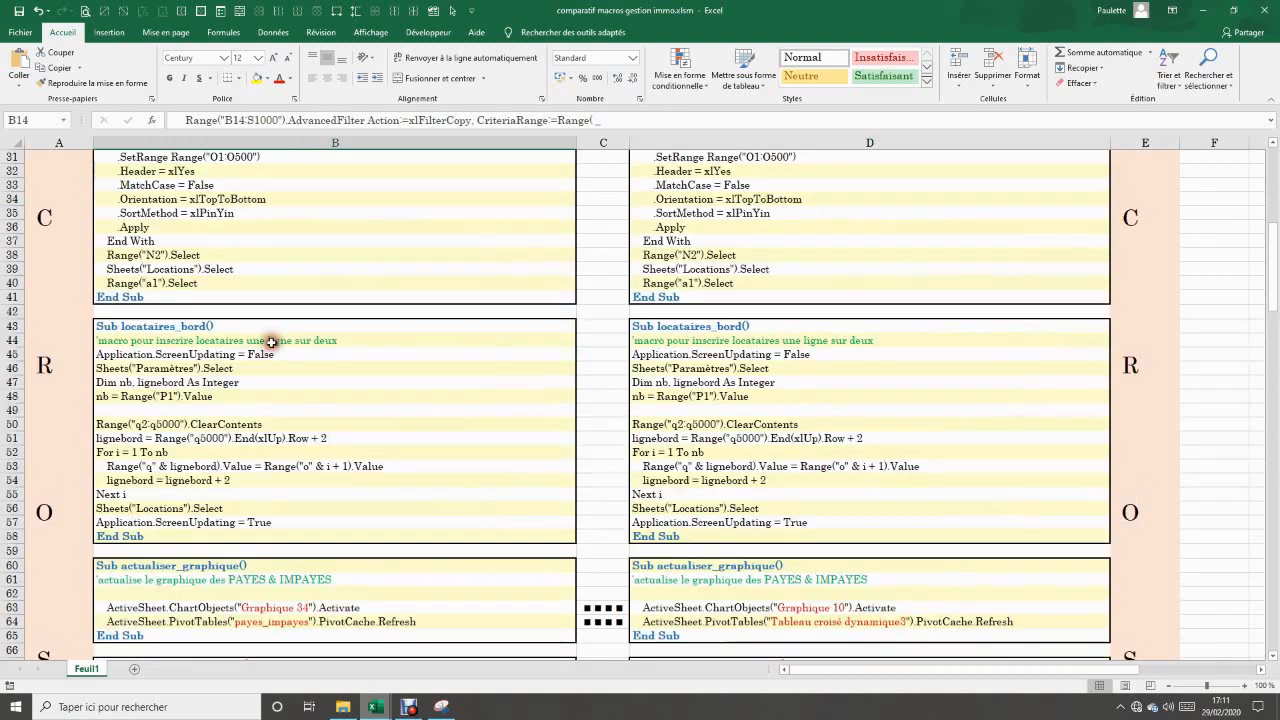
click(271, 342)
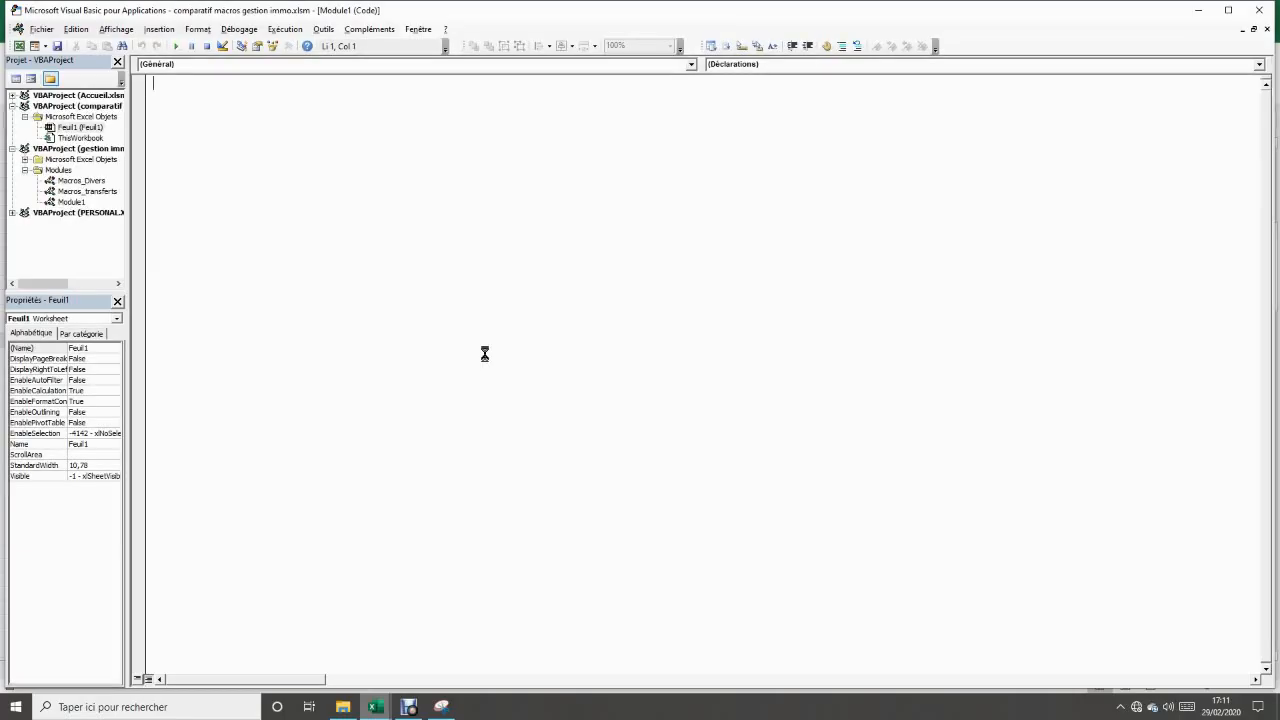
- In the VBA editor, open the Macros_transferts module and examine the 'logement comment and its code block in transfert_location
click(80, 182)
double_click(86, 191)
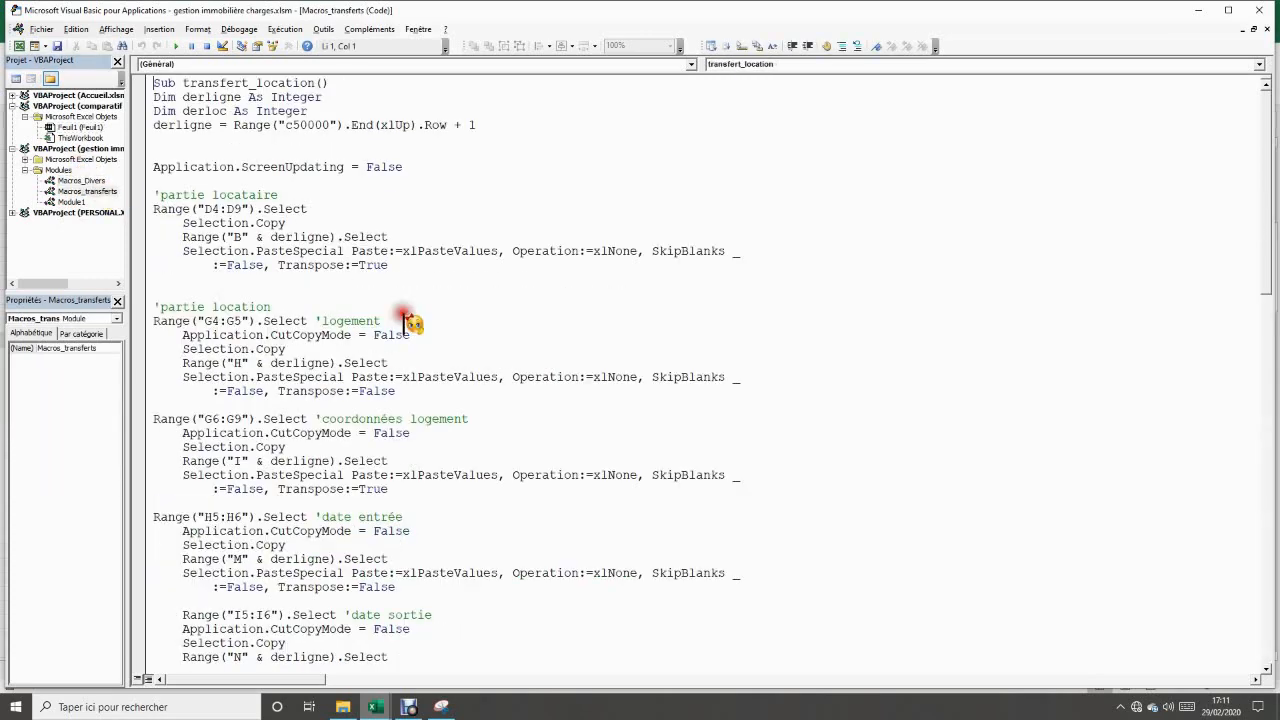
drag(316, 321, 460, 321)
click(456, 312)
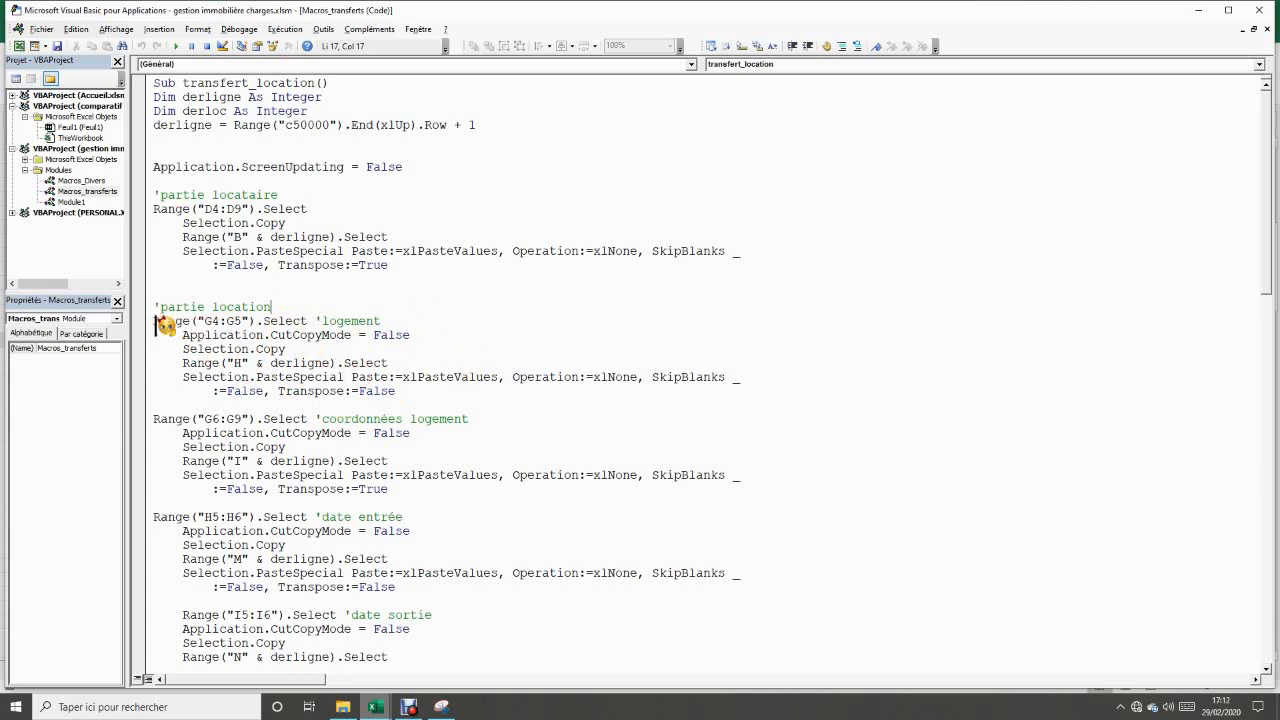
drag(155, 322, 424, 392)
click(508, 337)
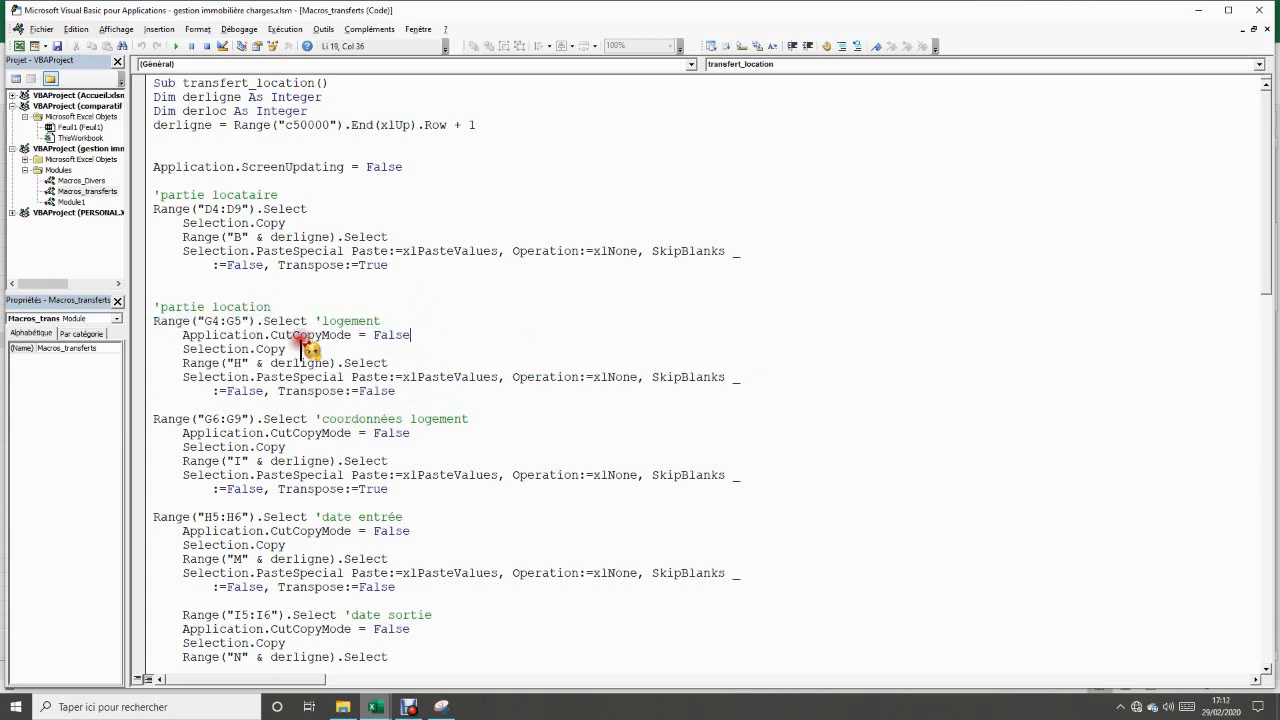
drag(316, 321, 398, 322)
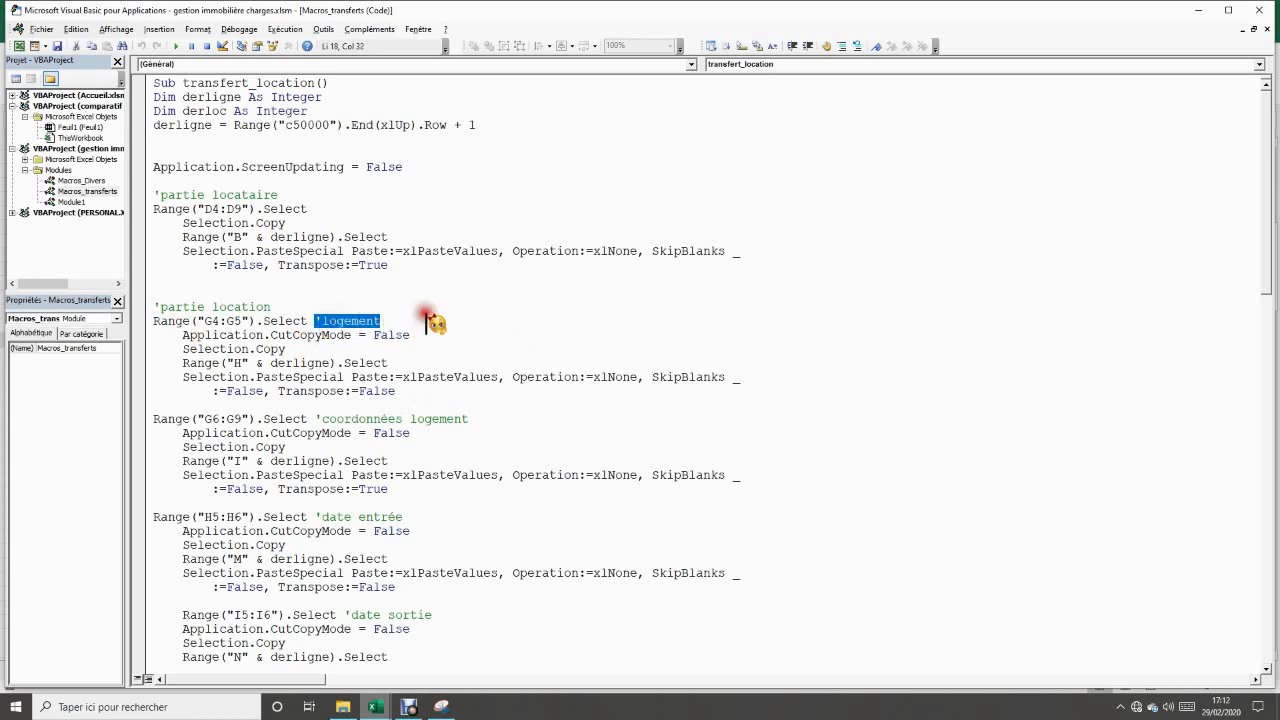
click(432, 321)
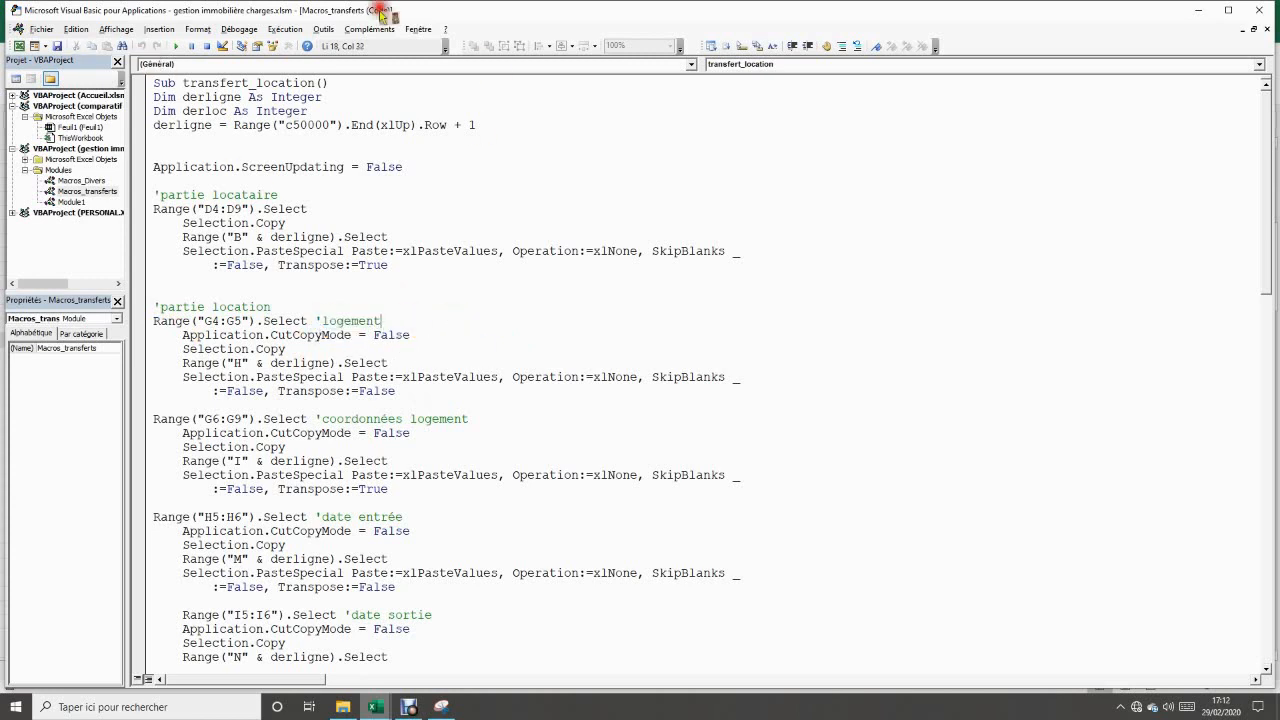
- Leave the VBA editor, return to the gestion immobilière charges.xlsm workbook and show the entry form on the Locations sheet
click(16, 46)
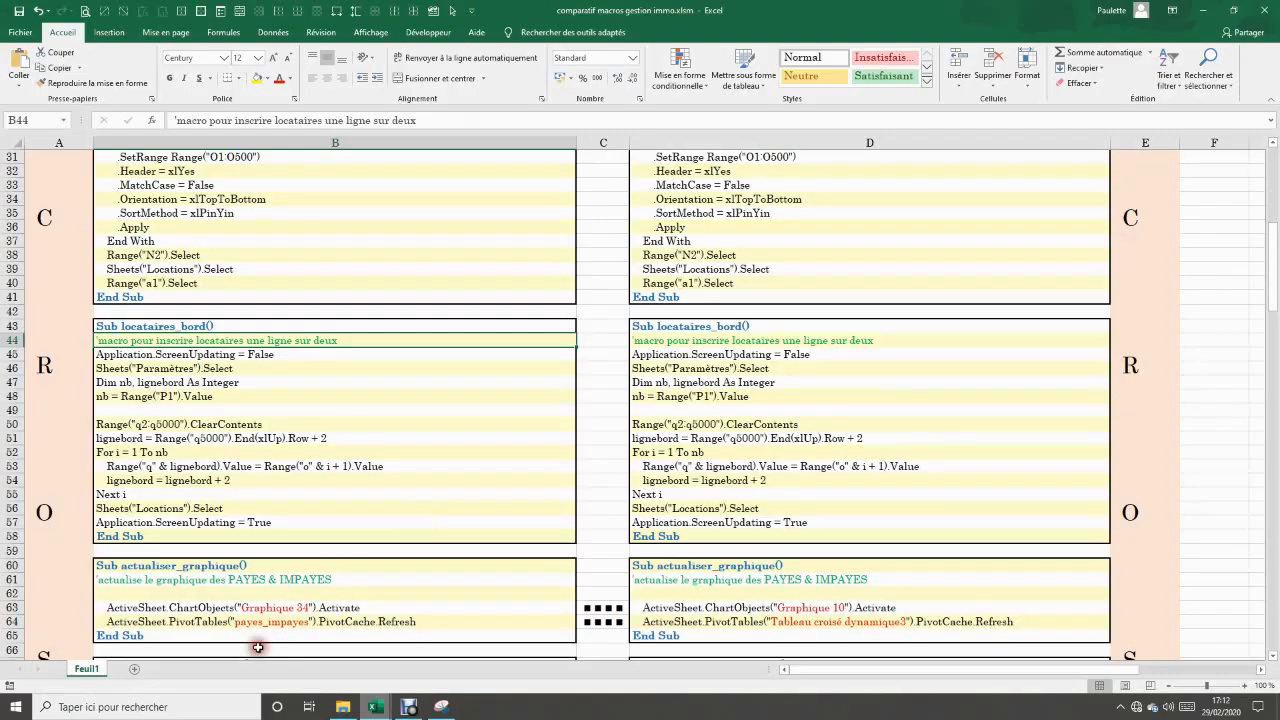
mouse_move(373, 708)
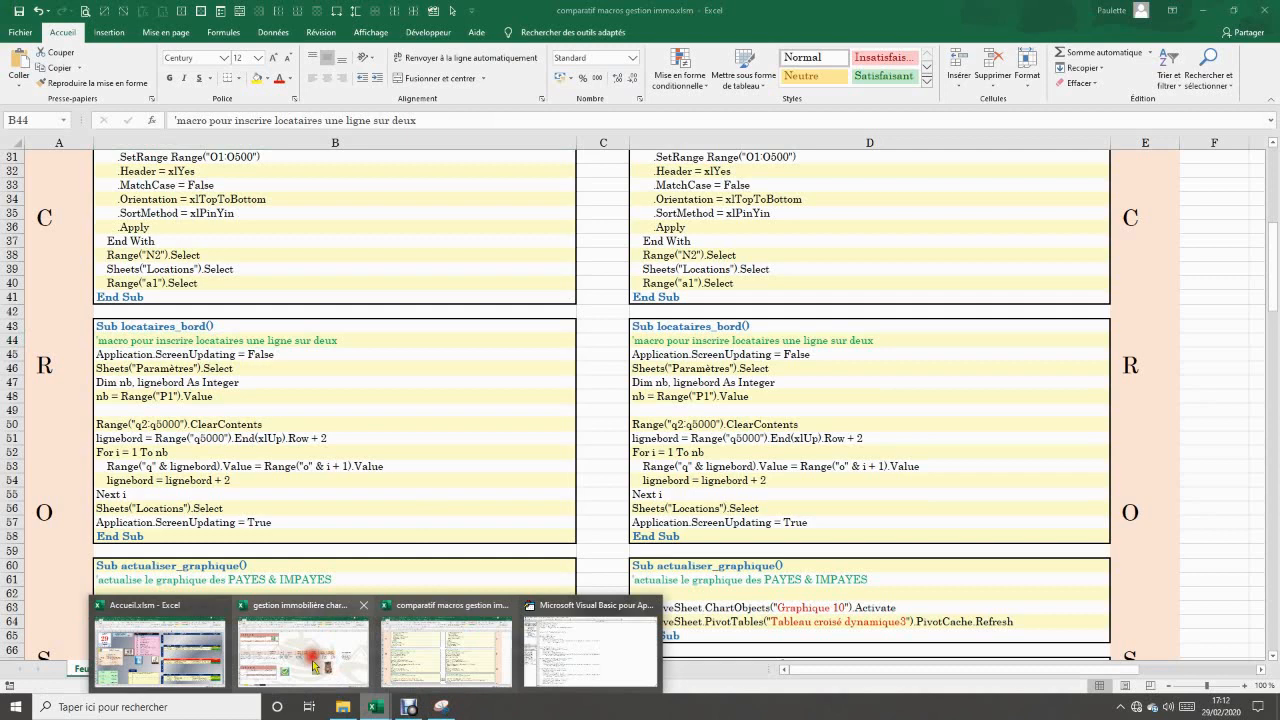
click(313, 664)
drag(641, 676, 589, 680)
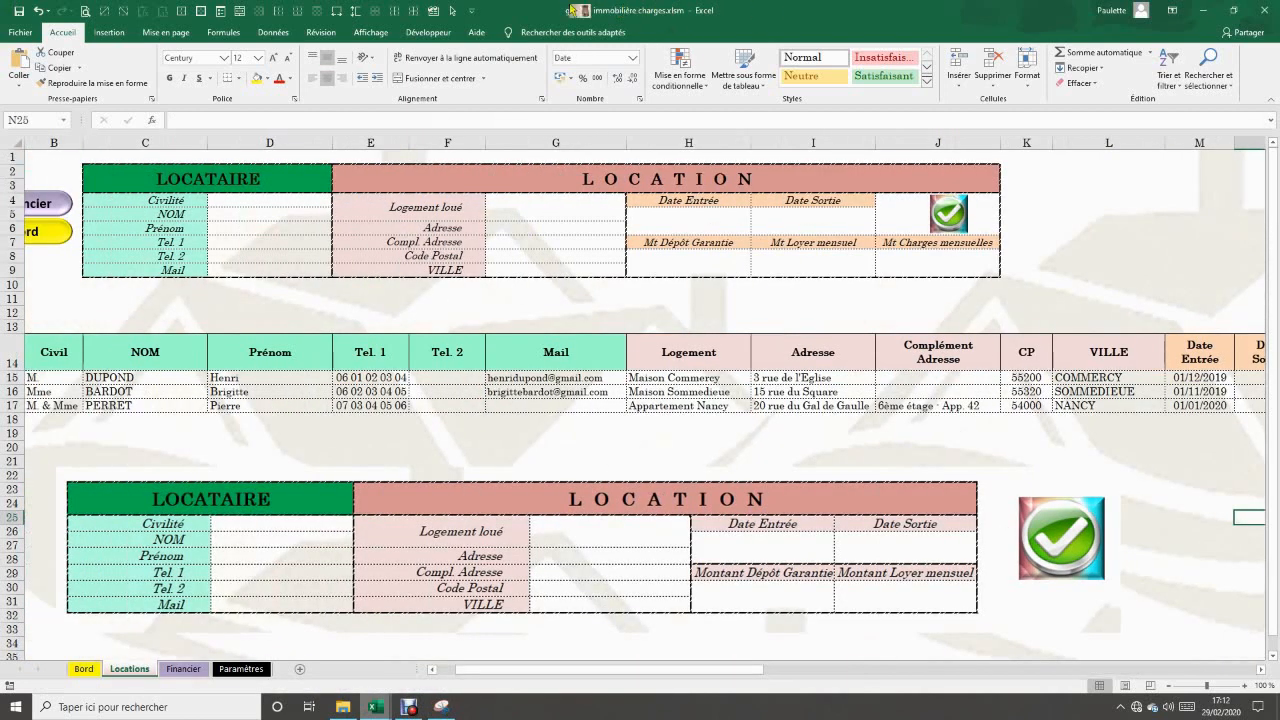
- Shrink the picture of the earlier entry form in the area below the rentals table on the Locations sheet
click(856, 535)
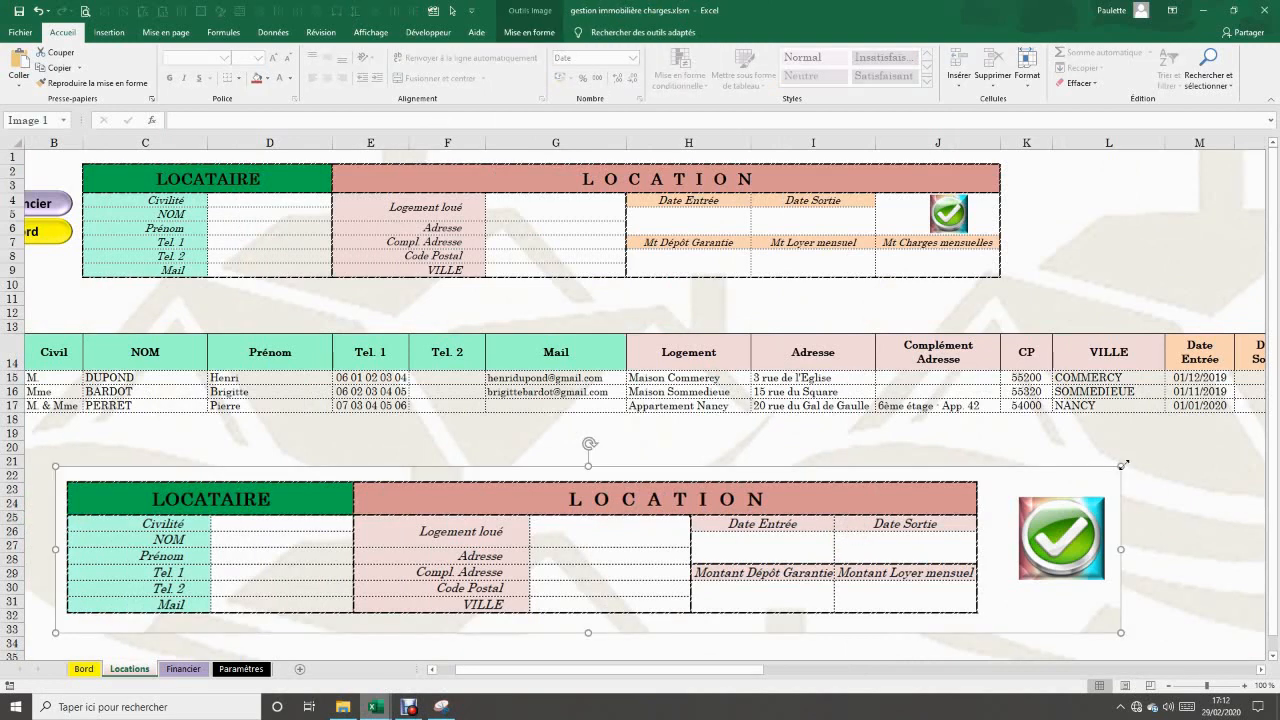
drag(1122, 465, 666, 537)
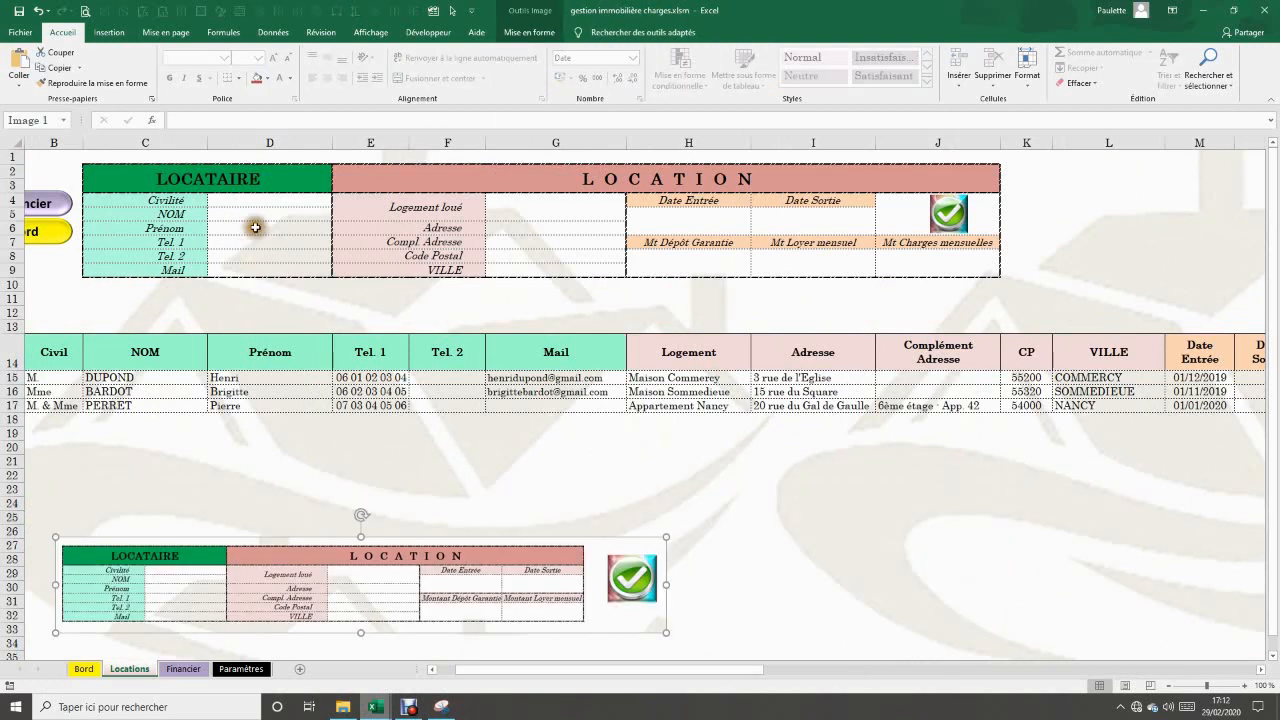
- Check the Civilité list of cell D4 against the CIVILITES range I2:I6 on the Paramètres sheet, and return to Locations
click(257, 201)
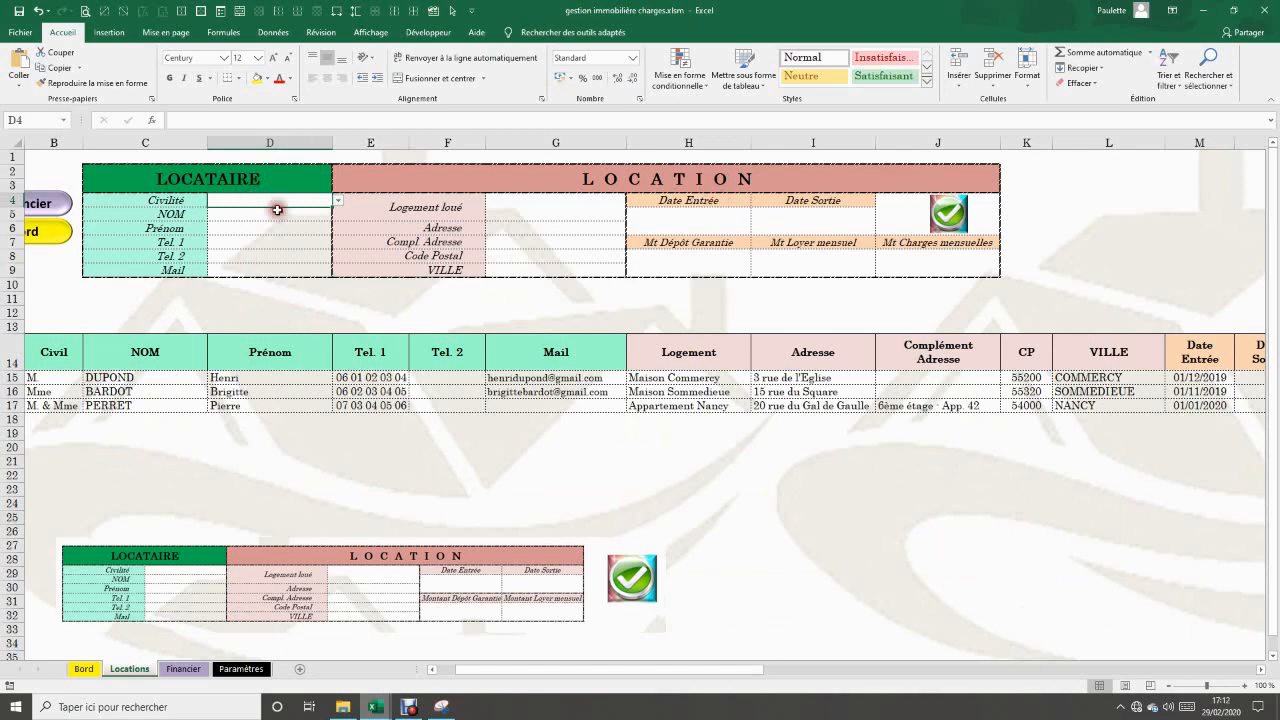
click(338, 201)
click(241, 669)
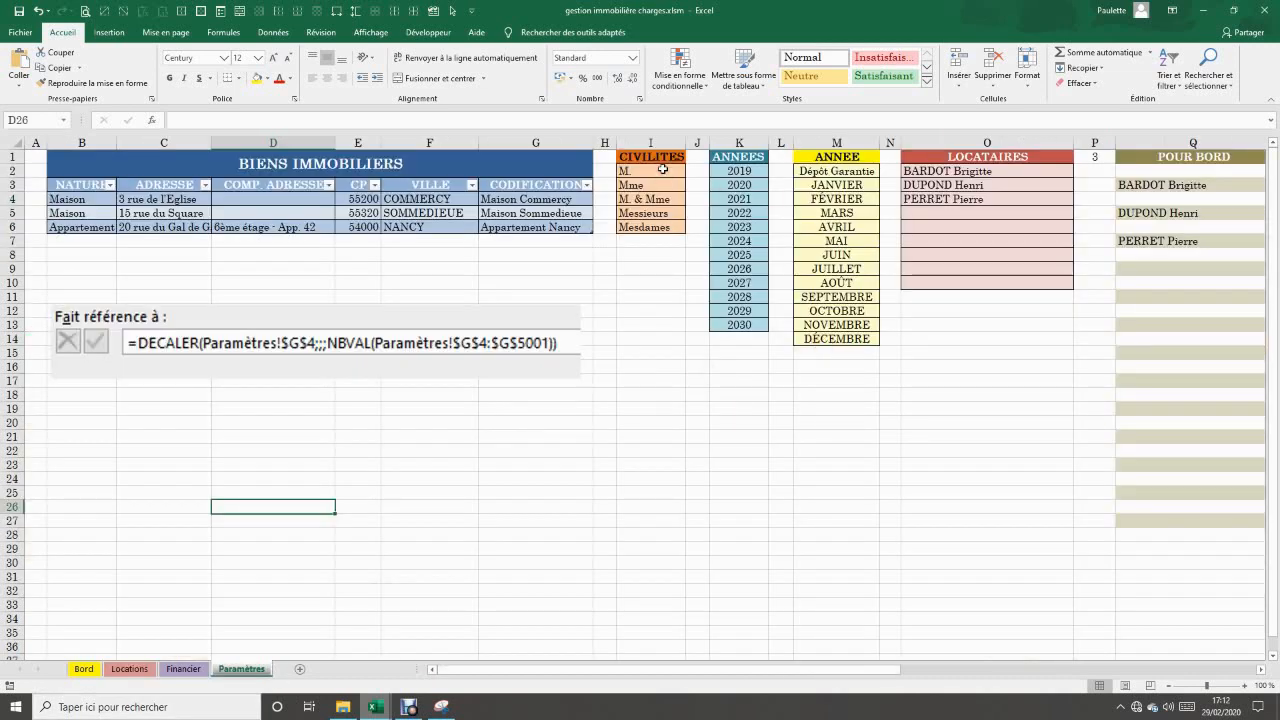
drag(655, 171, 655, 227)
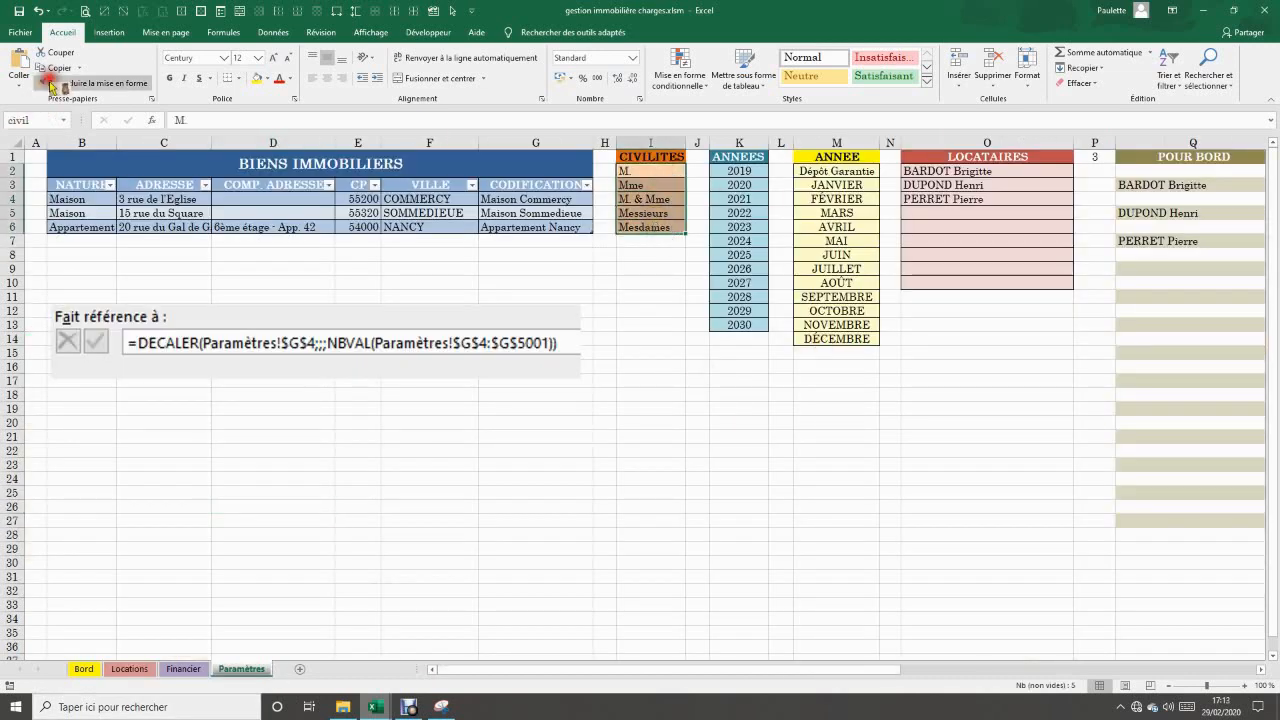
click(130, 672)
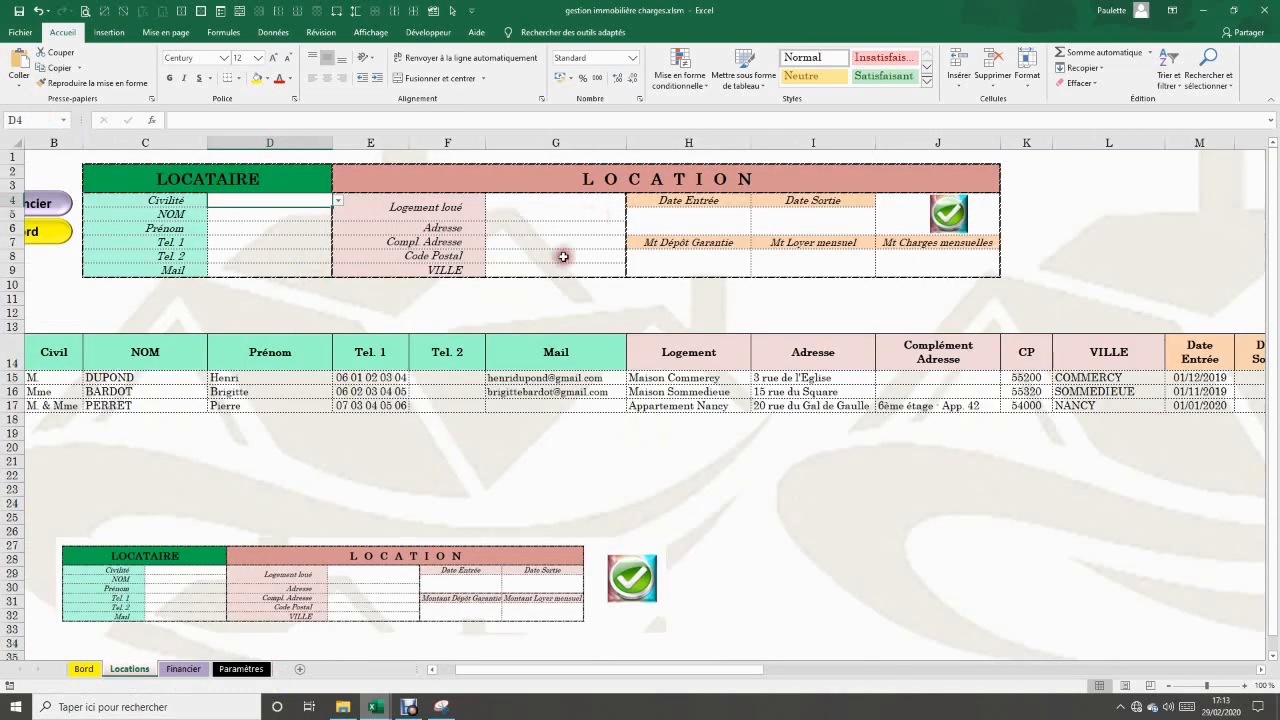
- Examine the Date Sortie and Date Entrée cells of the form and the empty row 18 that receives new rentals
click(827, 218)
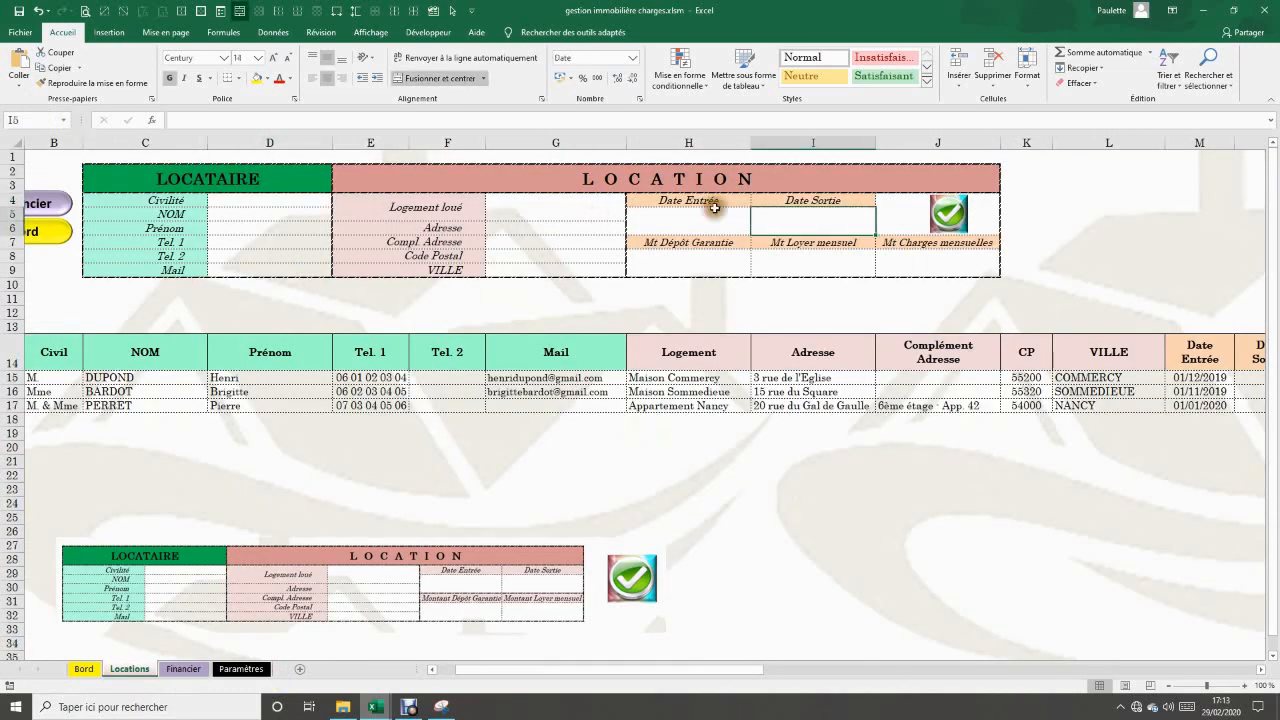
click(714, 210)
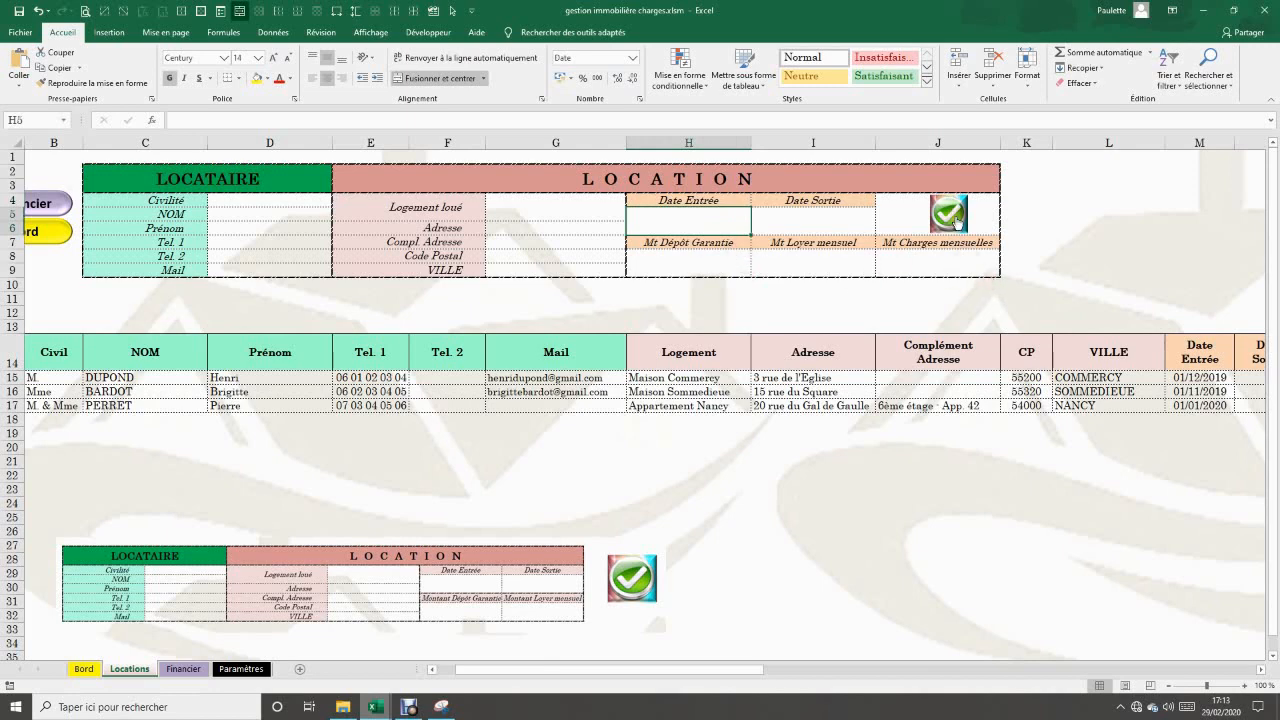
drag(60, 420, 1250, 424)
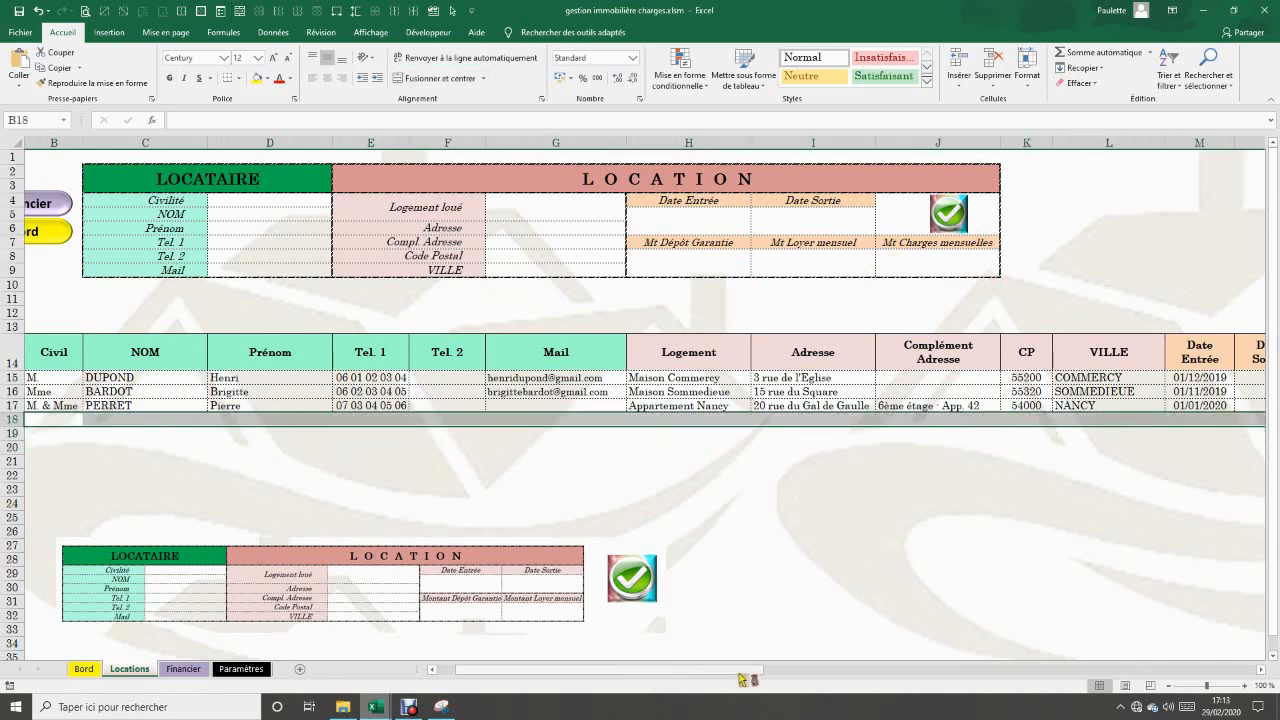
- Inspect the NOM COMPLET entries in S15:S18, and go back to the entry form at the start of the Locations sheet
drag(742, 679, 862, 655)
drag(903, 380, 915, 416)
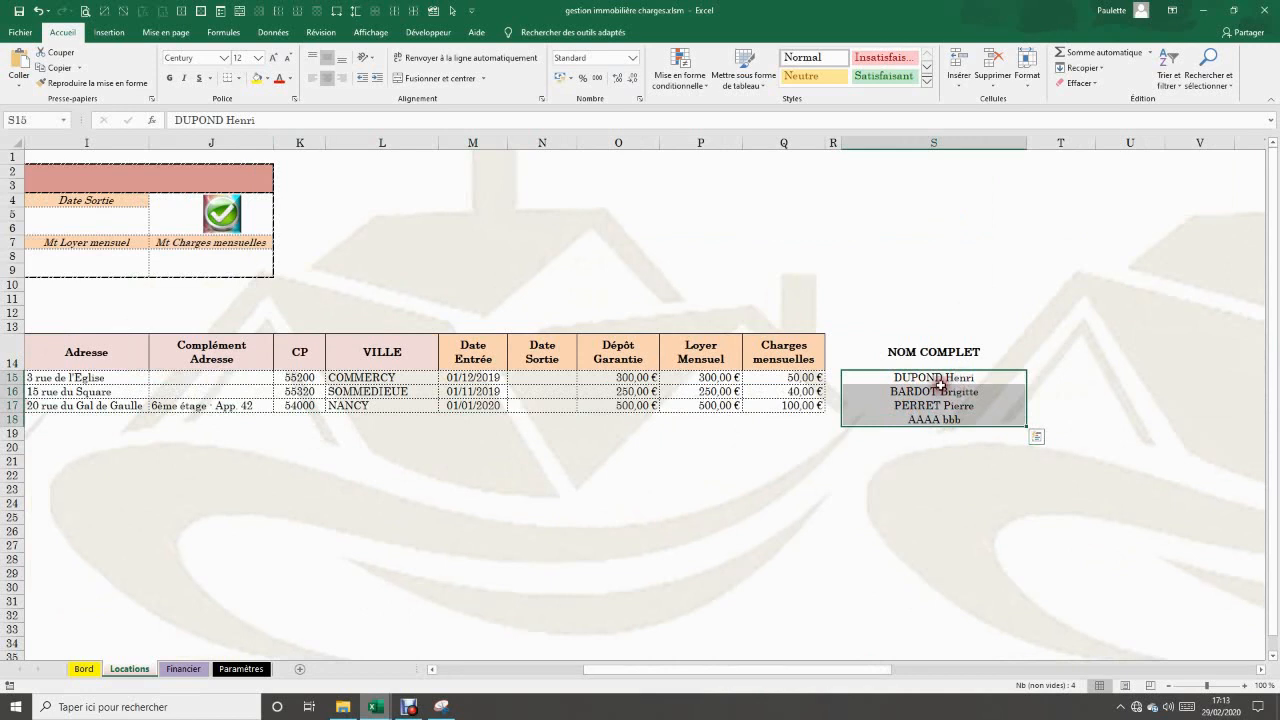
click(926, 487)
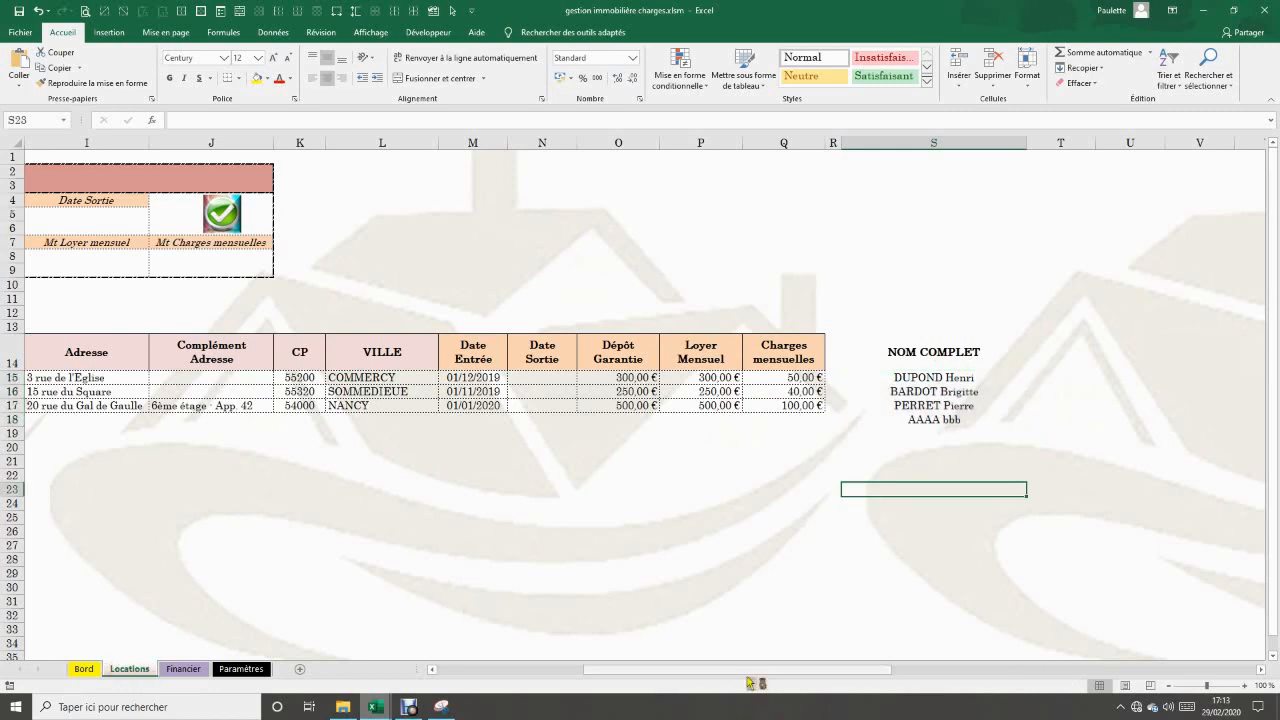
drag(748, 669, 514, 665)
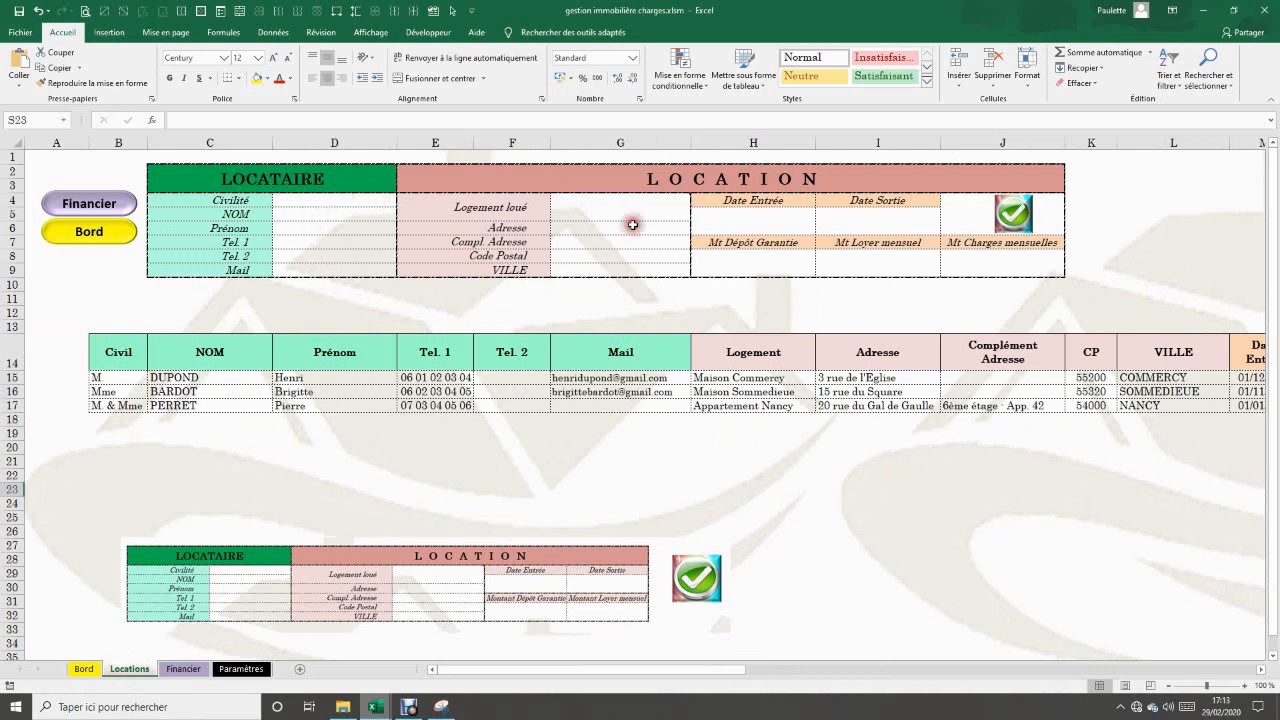
click(532, 474)
- On the Financier sheet, enlarge the picture of the earlier NOUVEL ENCAISSEMENT form and align it directly beside the current form
click(184, 669)
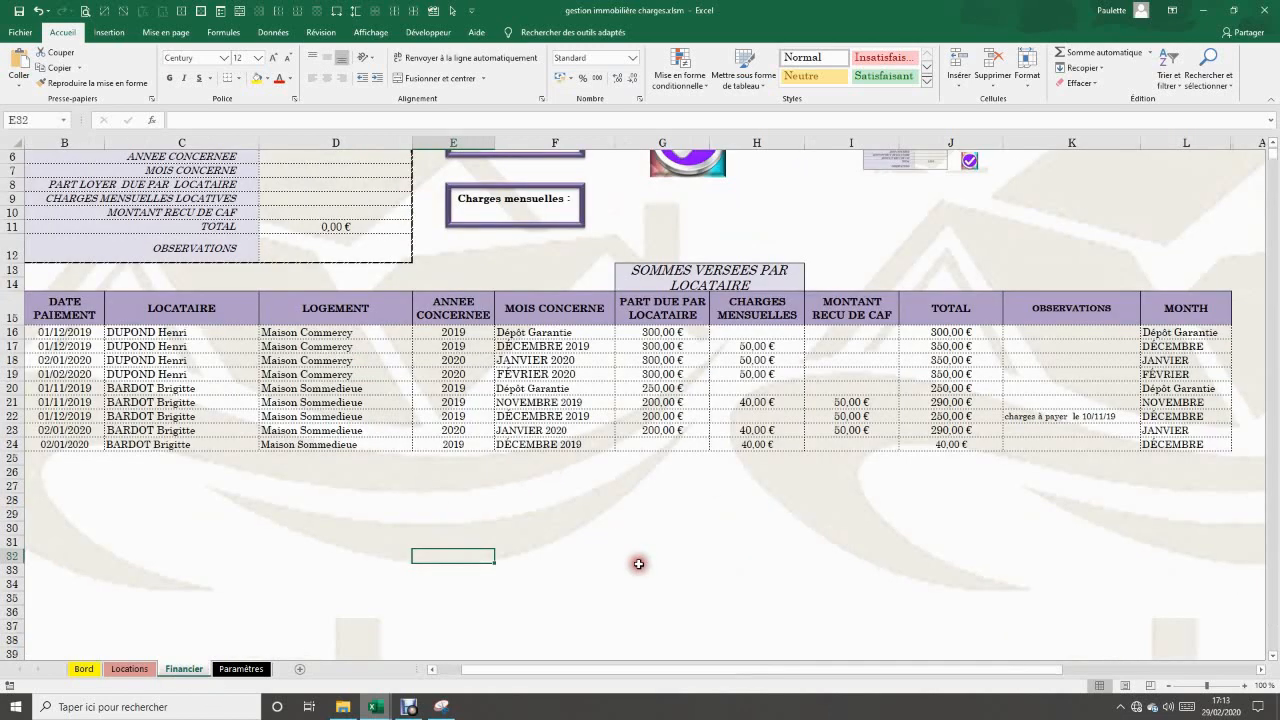
drag(769, 670, 608, 669)
scroll(423, 565, up, 2)
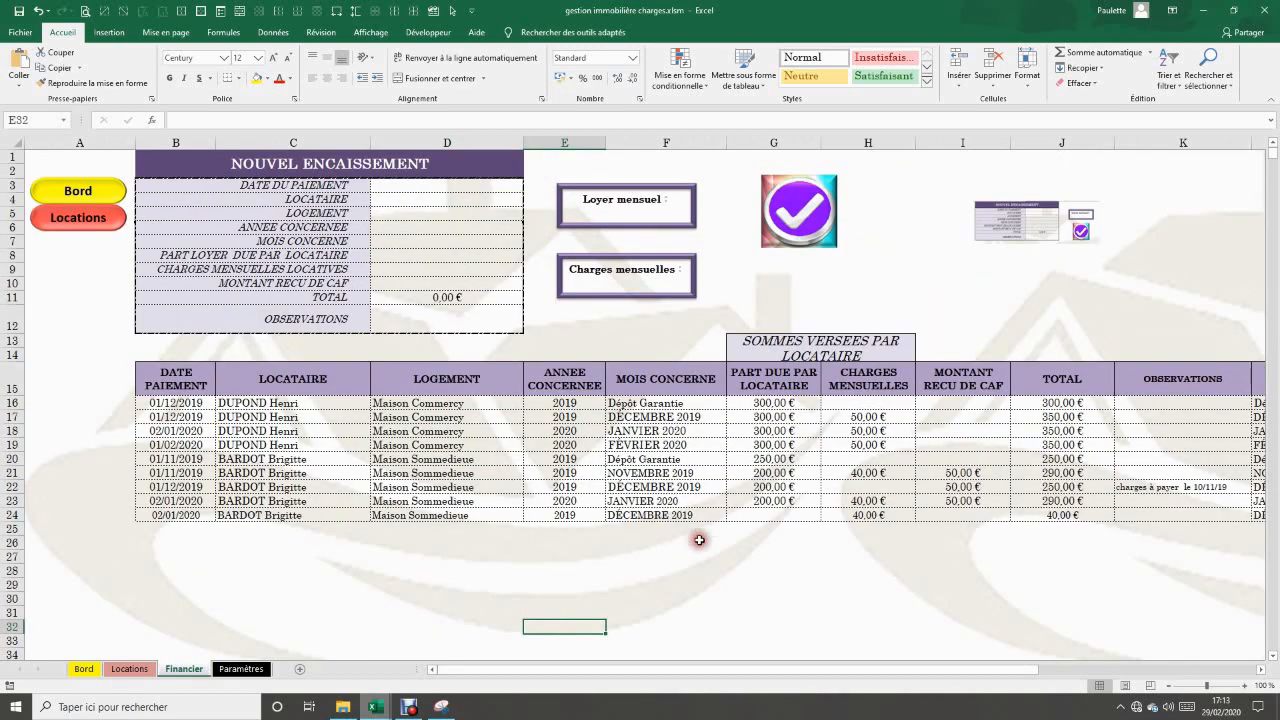
click(1044, 224)
drag(1044, 224, 745, 340)
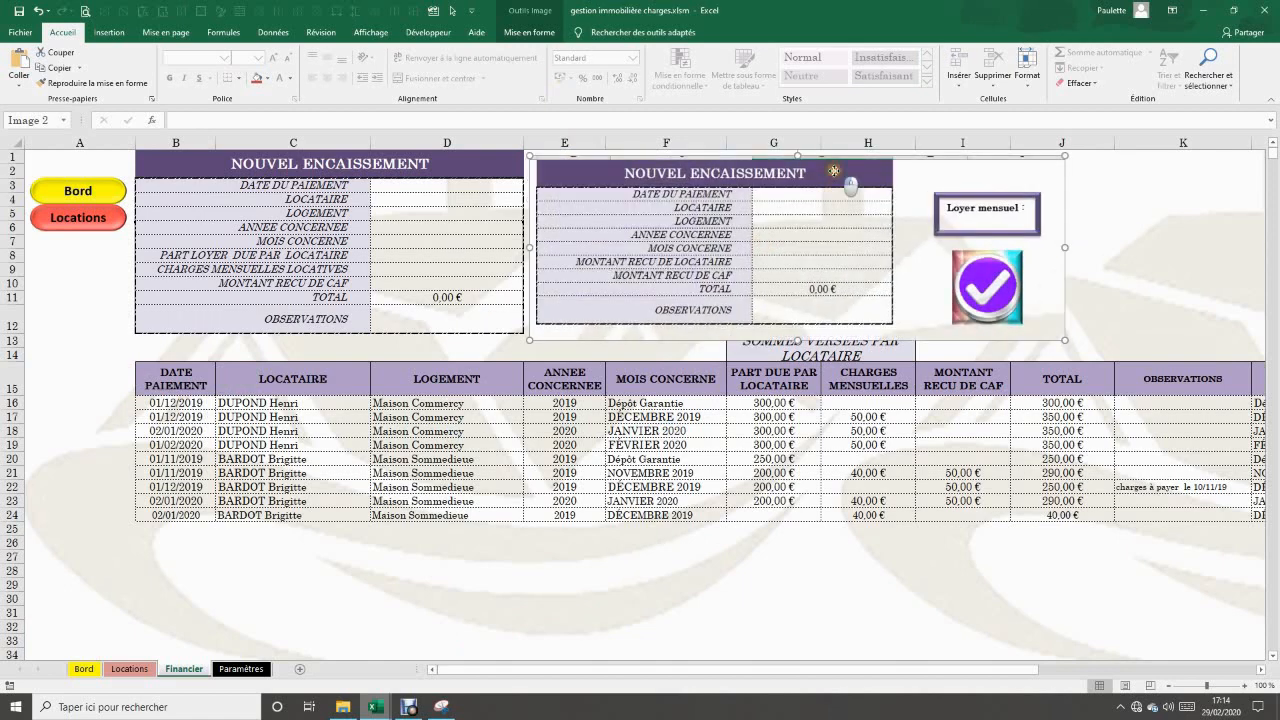
drag(833, 171, 827, 165)
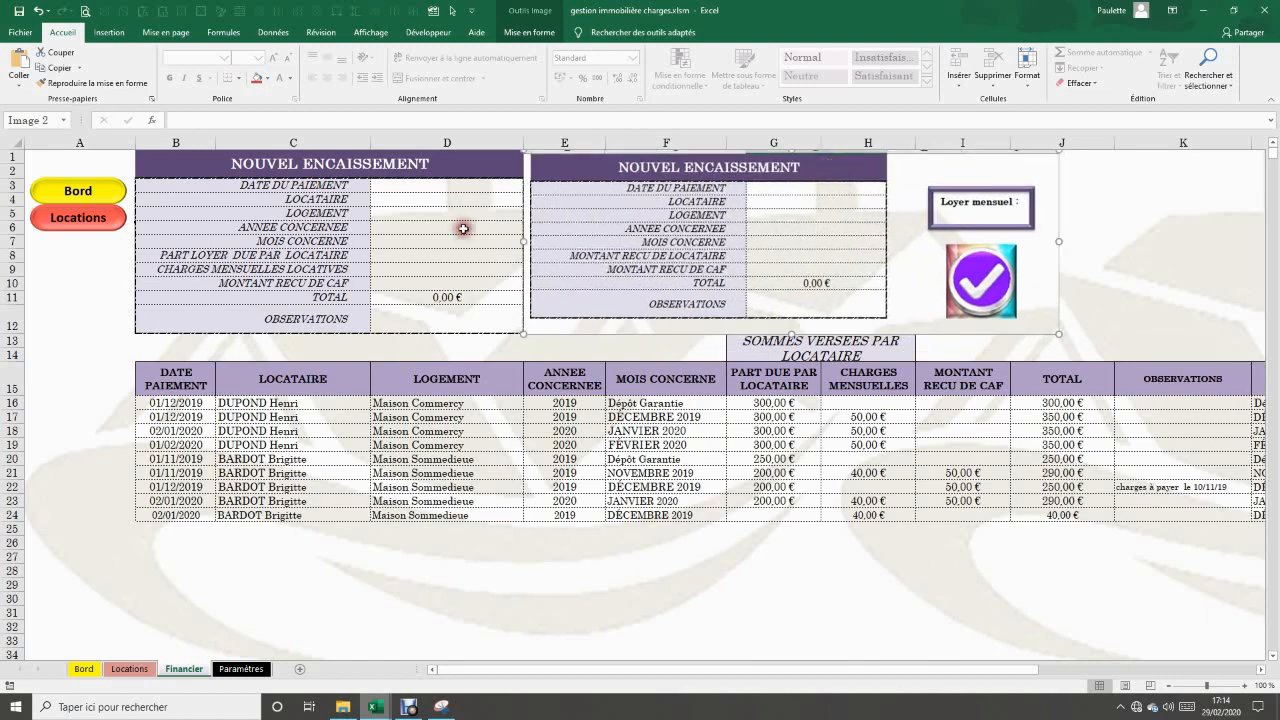
- Compare the CHARGES MENSUELLES LOCATIVES line in B9 of the current form with the lines of the earlier form's picture
click(293, 267)
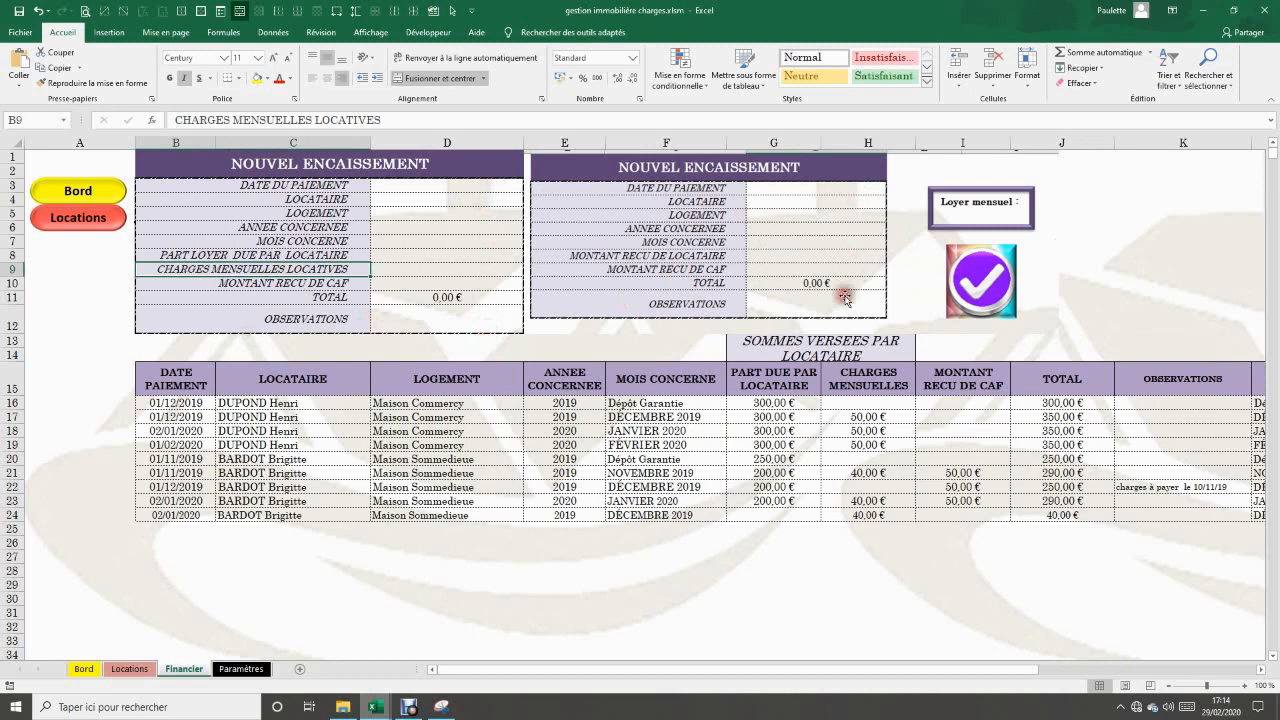
click(846, 206)
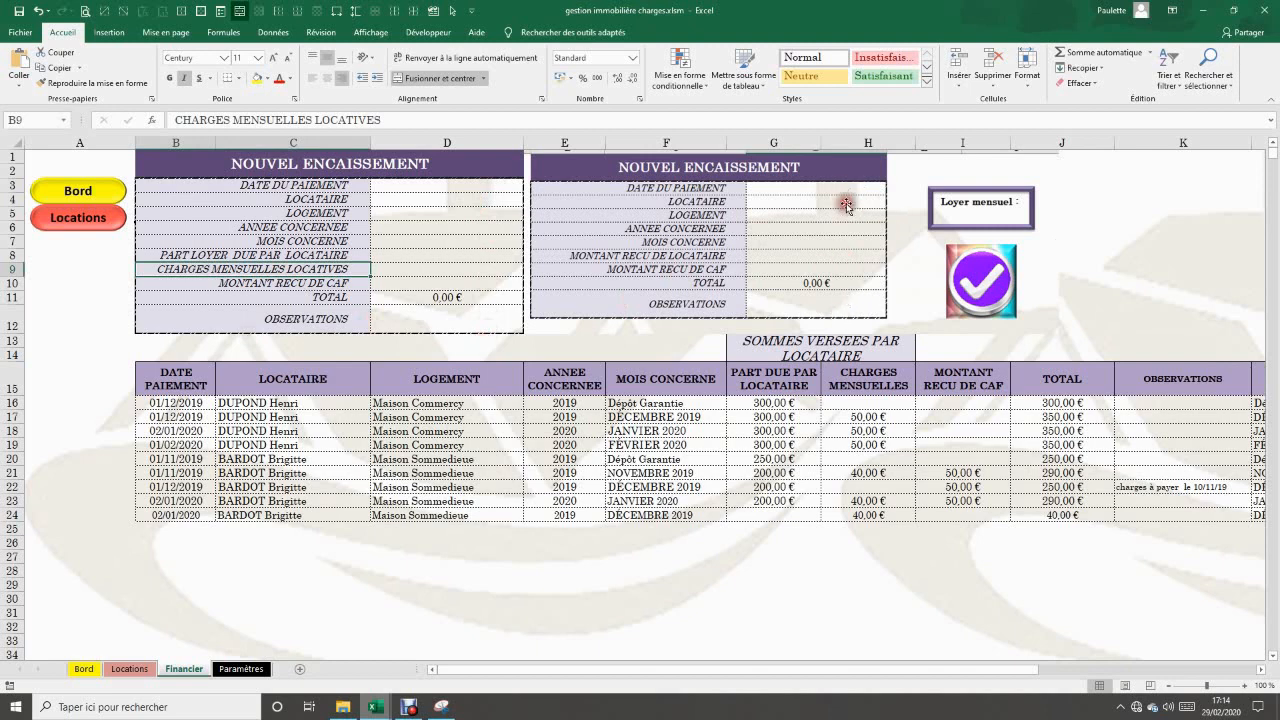
click(866, 269)
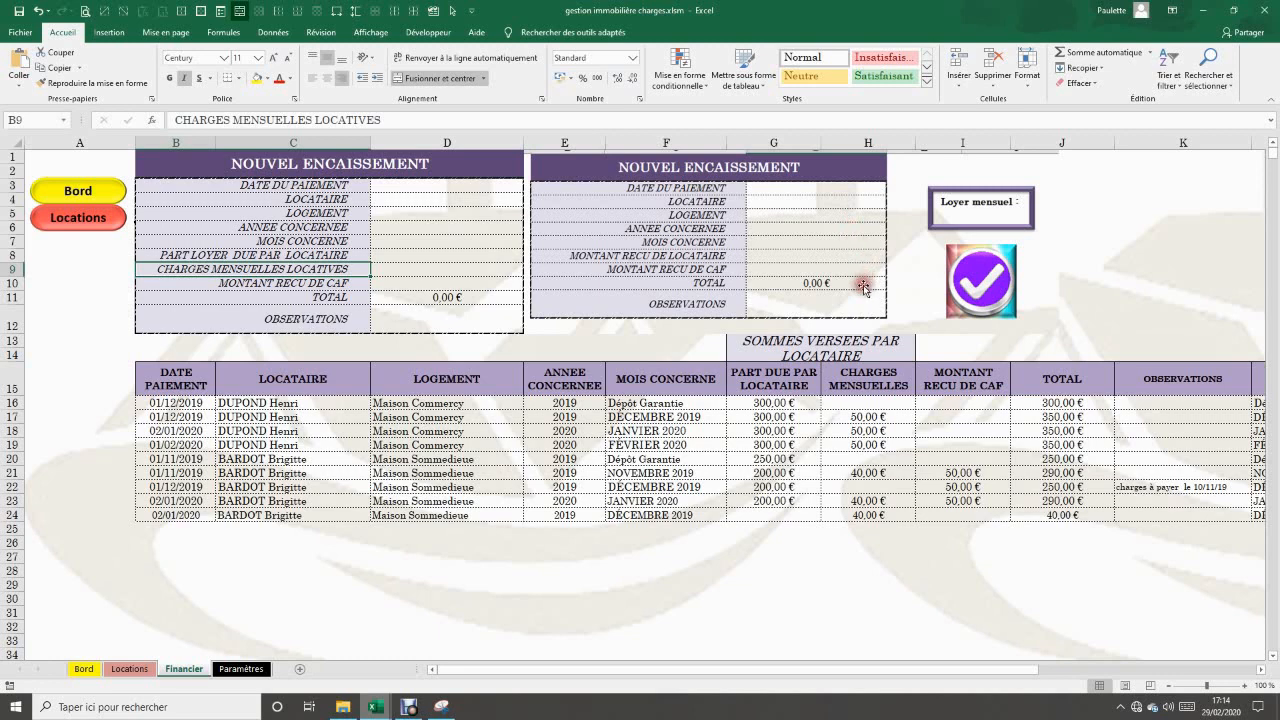
- Move the picture of the earlier NOUVEL ENCAISSEMENT form below the payments table and shrink it
click(842, 174)
drag(842, 174, 654, 442)
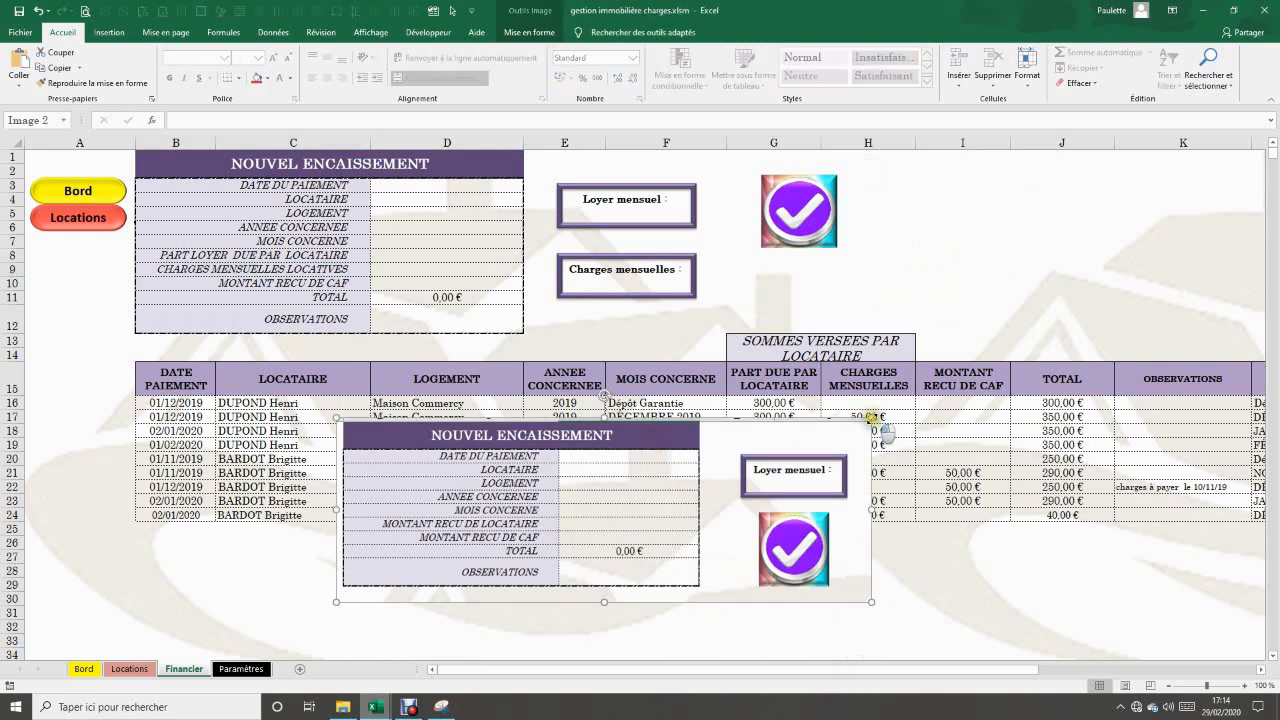
drag(872, 419, 644, 496)
drag(570, 540, 491, 585)
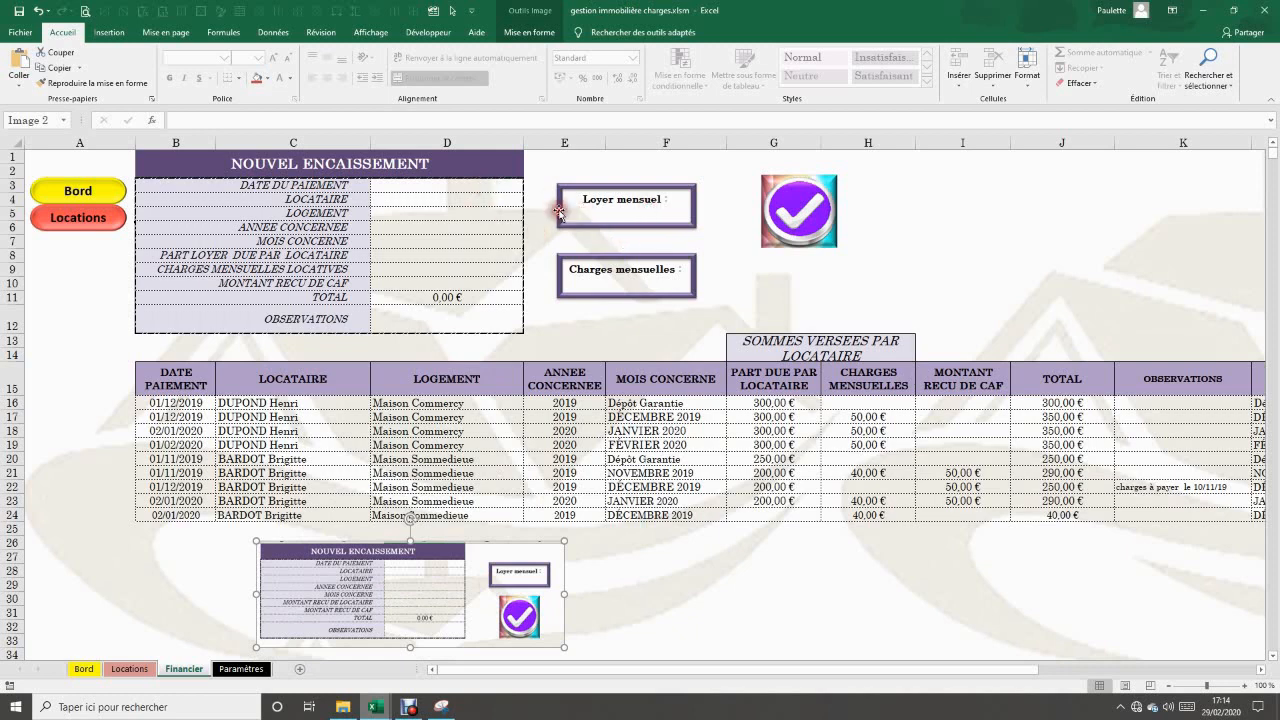
- Choose the first tenant from the LOCATAIRE list of the payment form and move on to the LOGEMENT cell
click(439, 200)
click(529, 200)
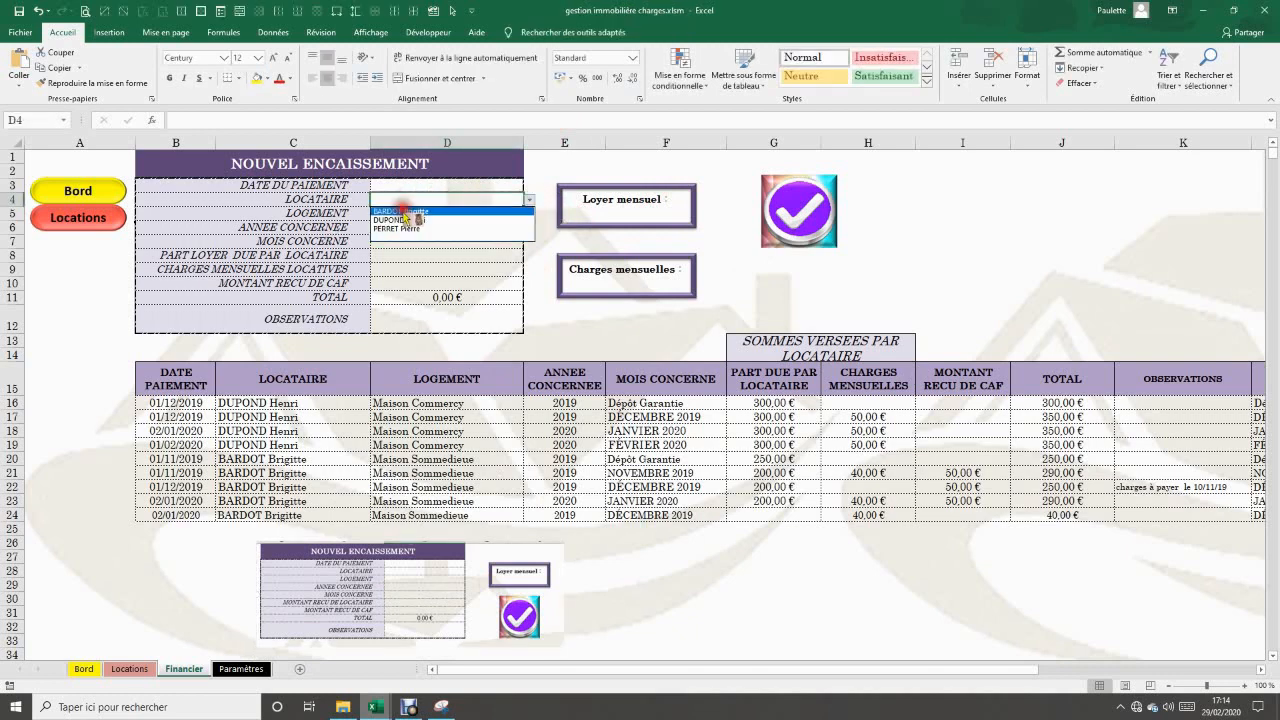
click(408, 218)
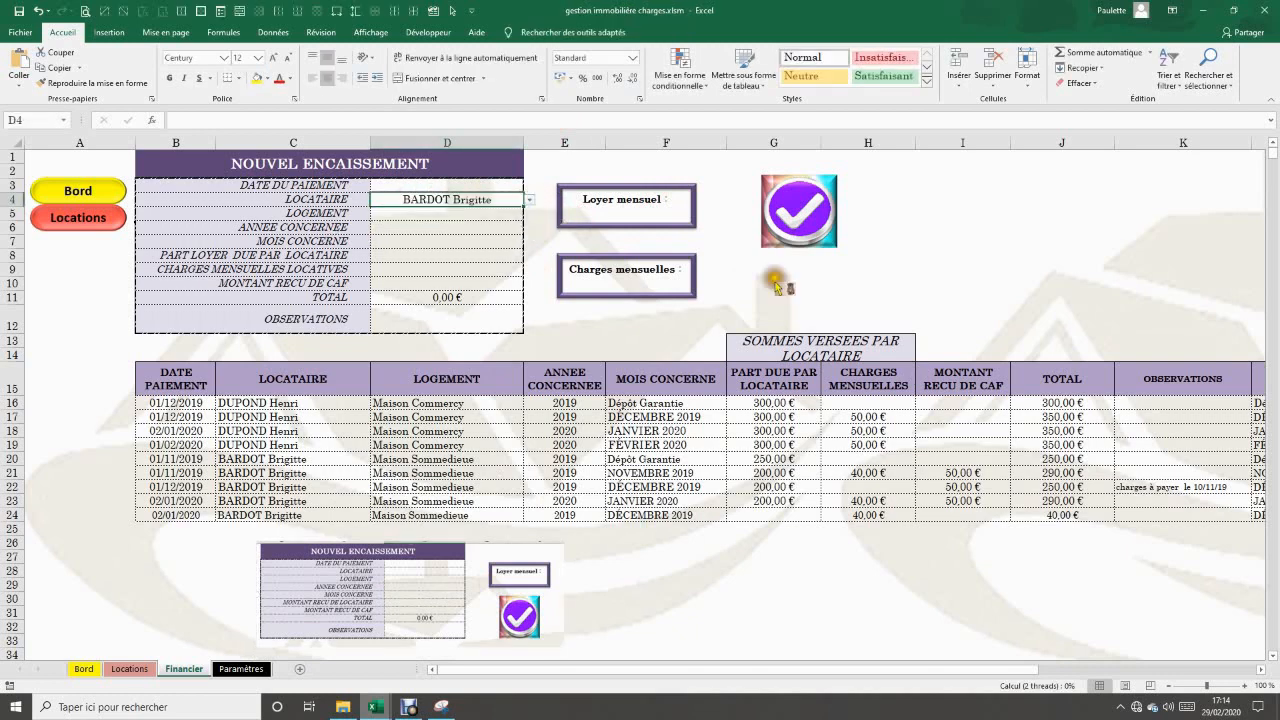
click(437, 210)
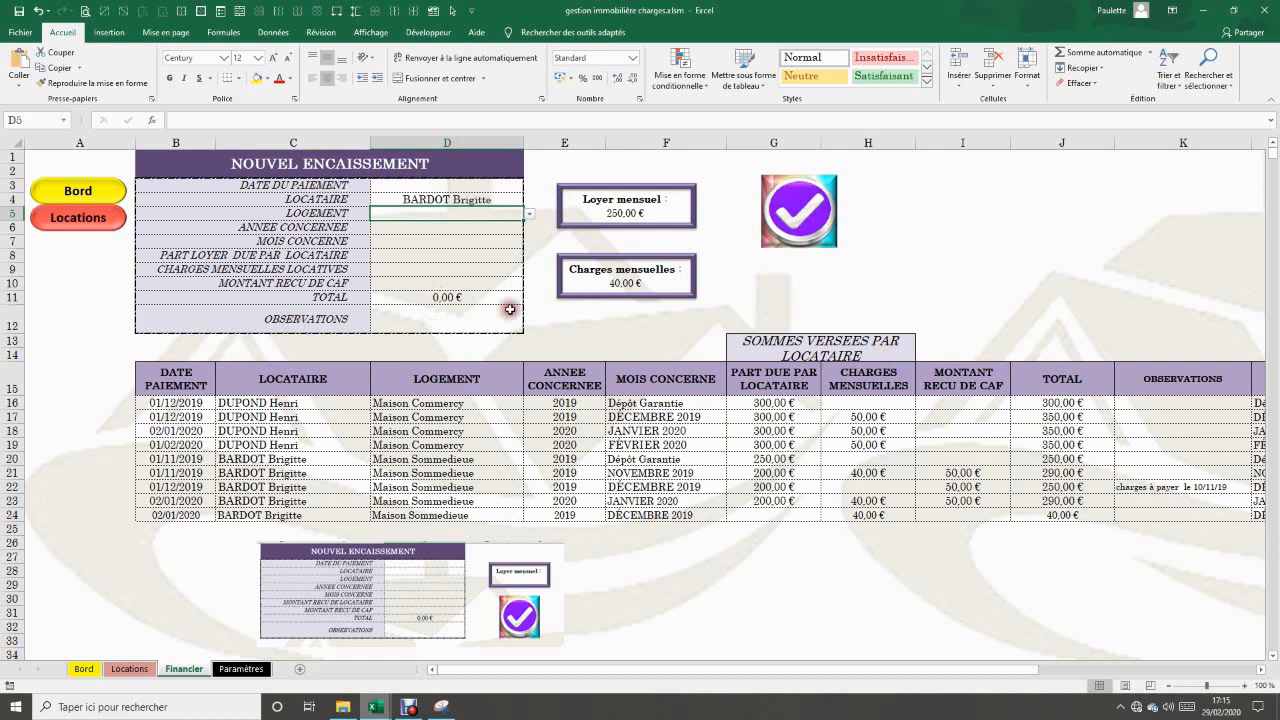
- Examine destination row 25 of the payments table and the linked table starting in column AB, down to its first blank row
drag(163, 528, 1205, 526)
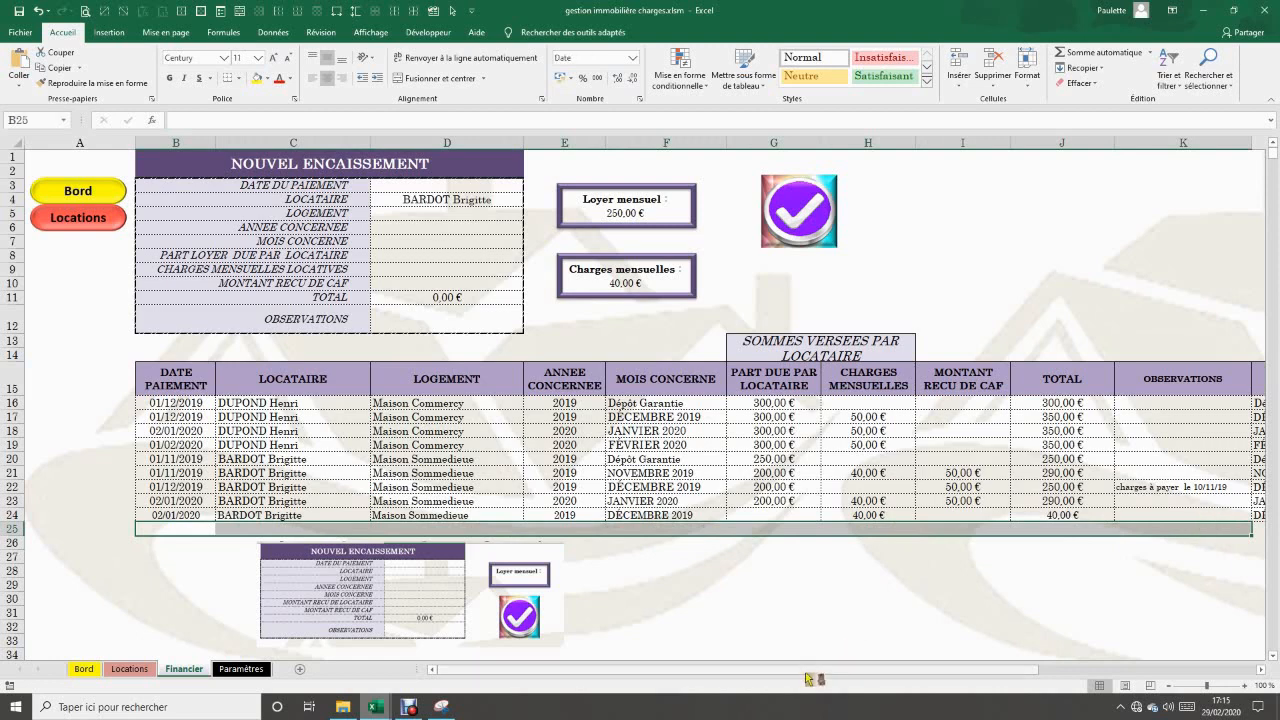
drag(807, 670, 880, 677)
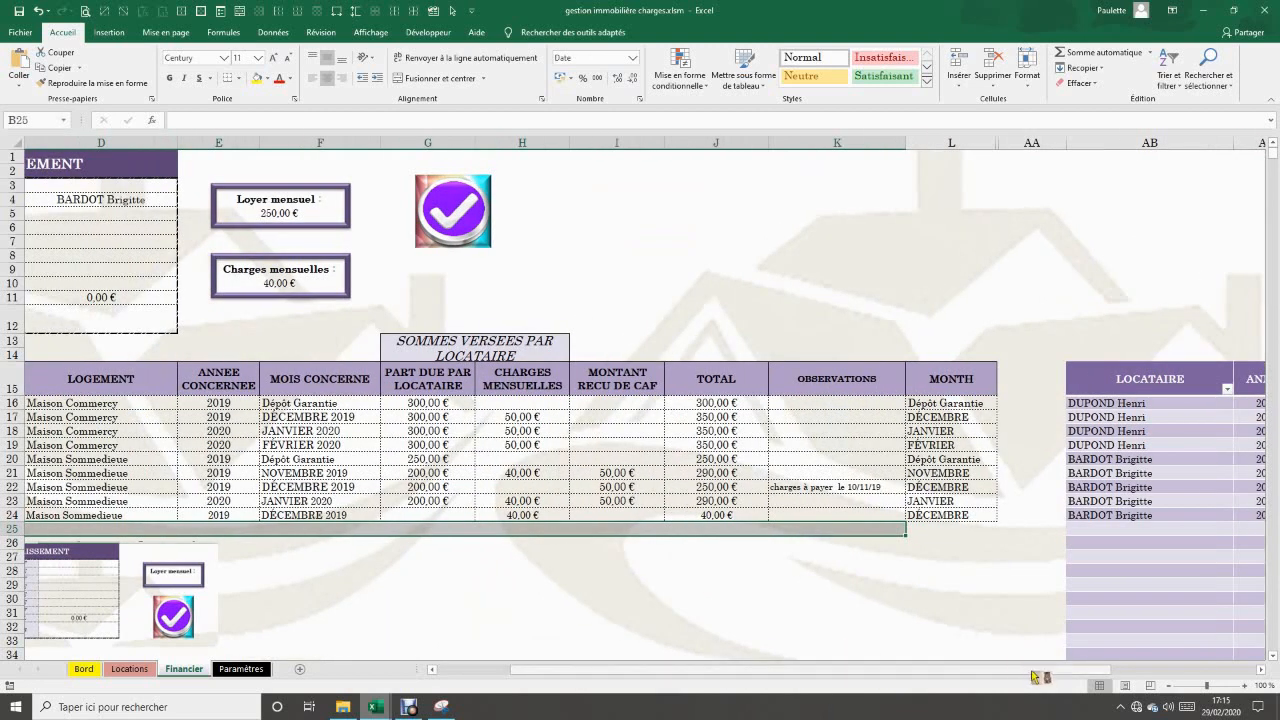
drag(1034, 672, 1154, 672)
click(1003, 553)
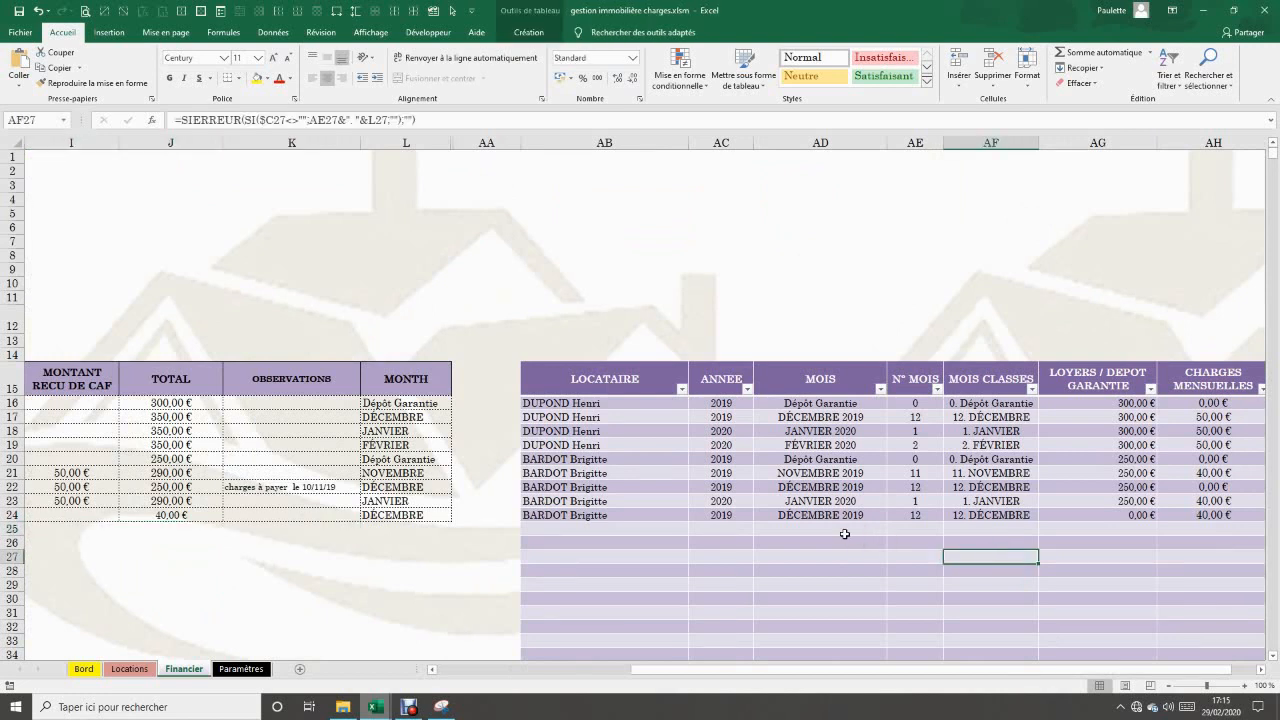
click(845, 532)
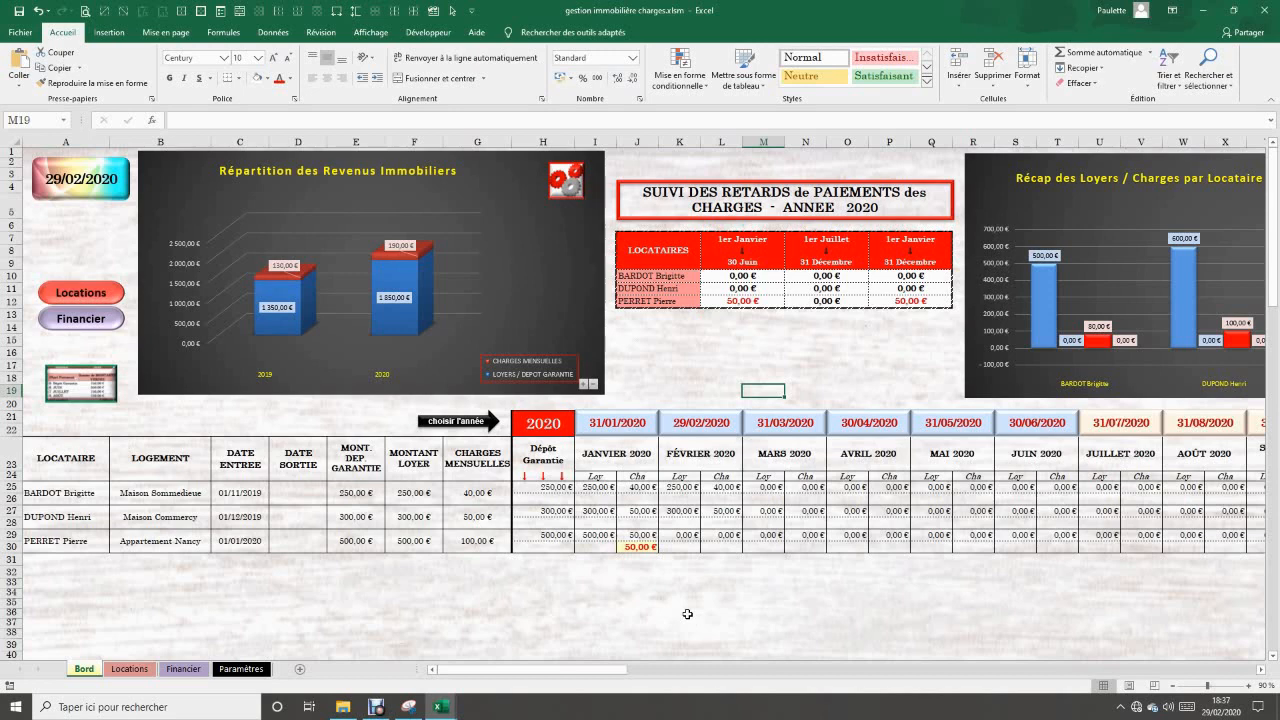
click(436, 603)
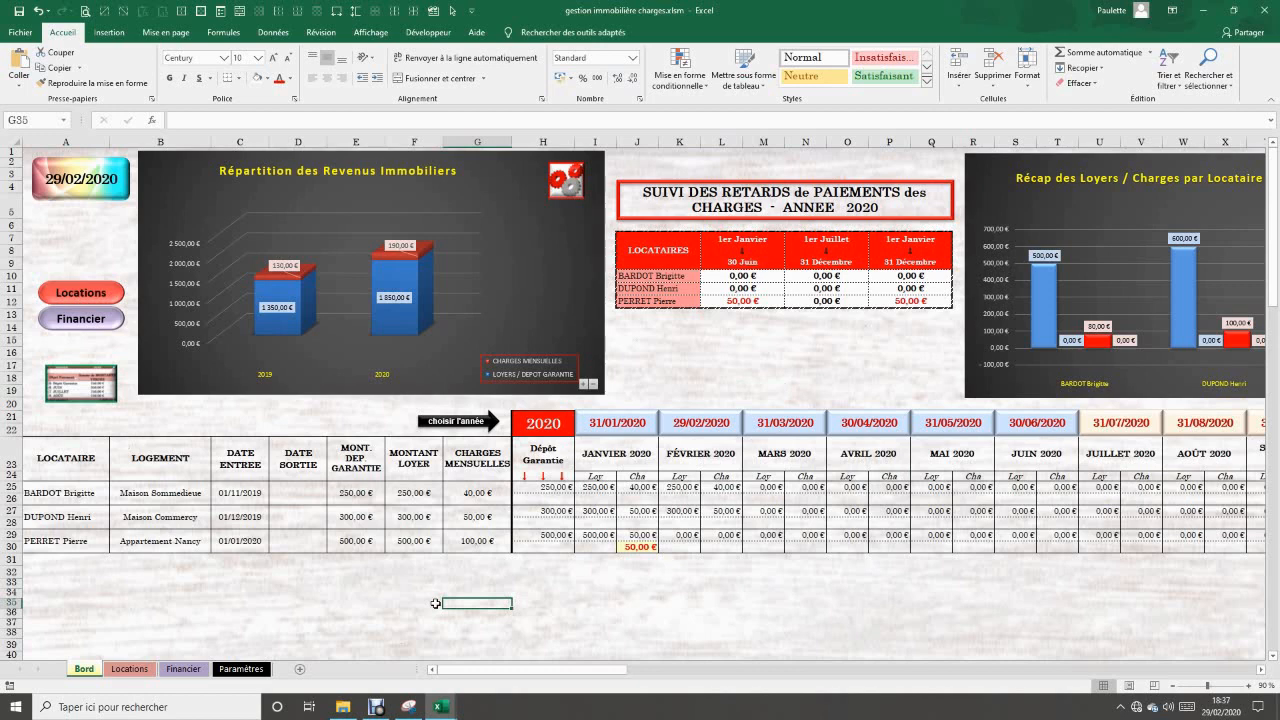
click(367, 615)
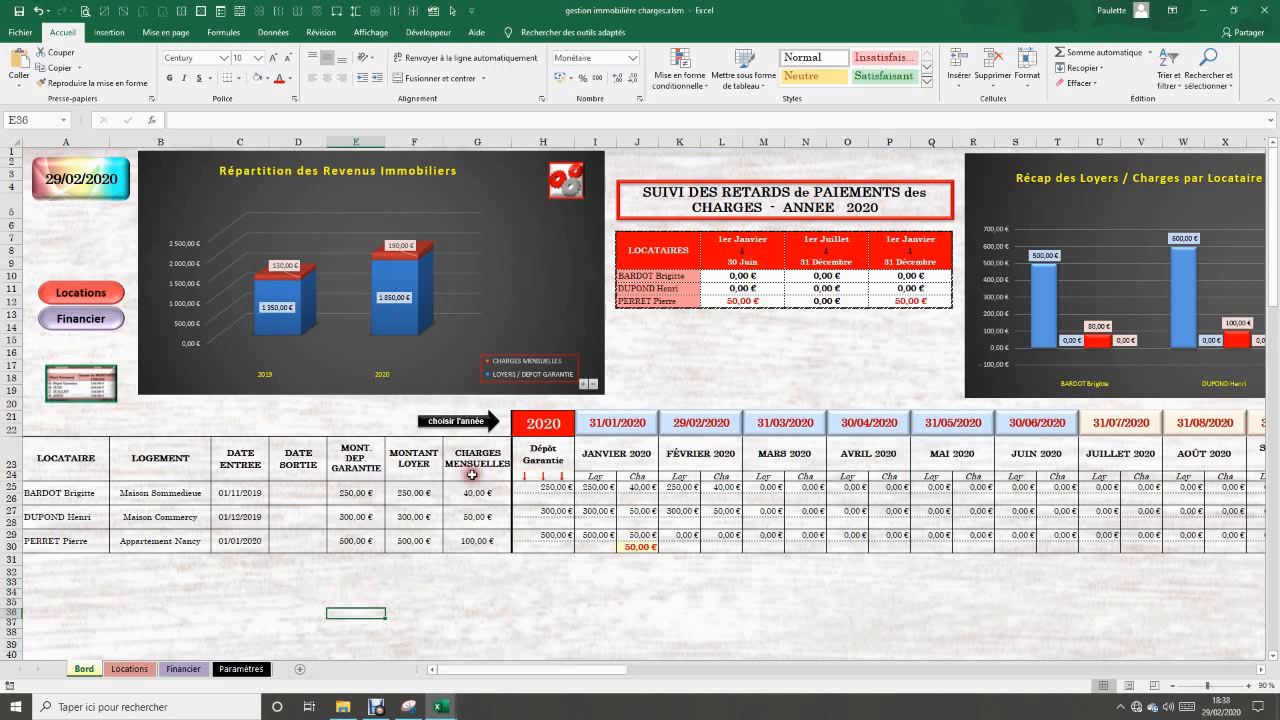
- On the Bord sheet, fit the picture of the earlier tenant table beneath columns A to F and select the CHARGES MENSUELLES cell G25
scroll(570, 622, down, 3)
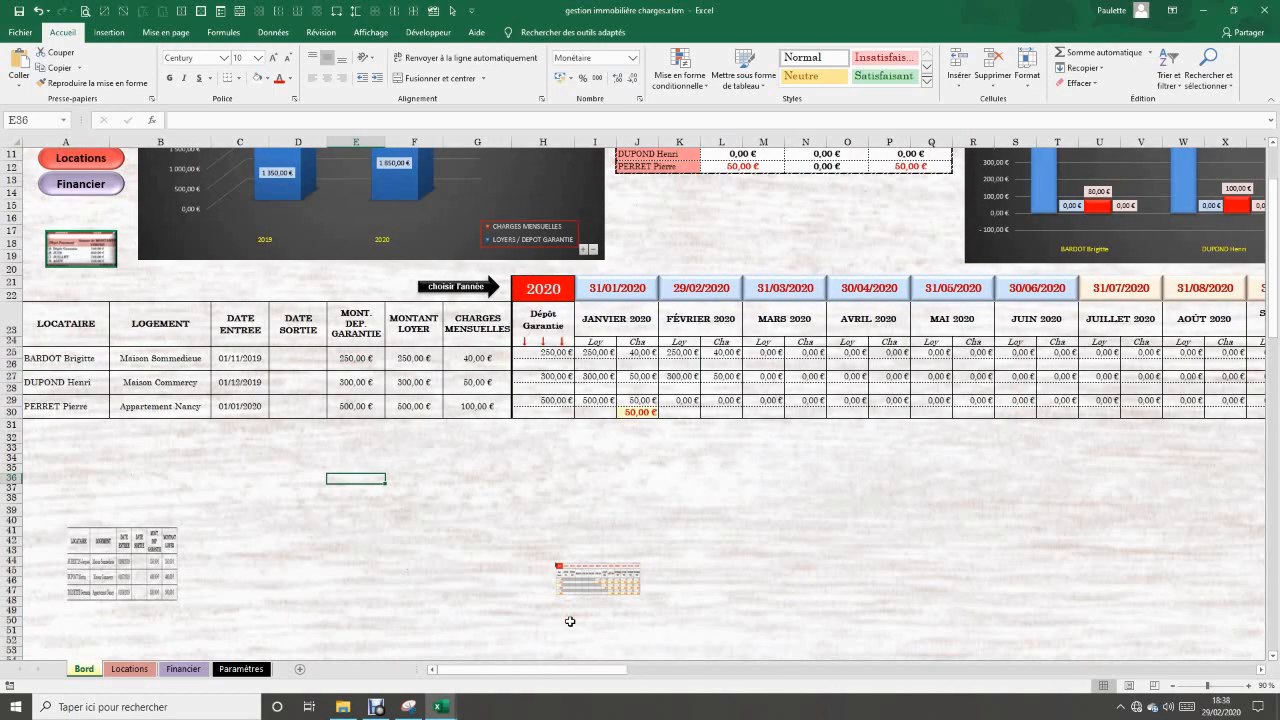
drag(138, 563, 343, 472)
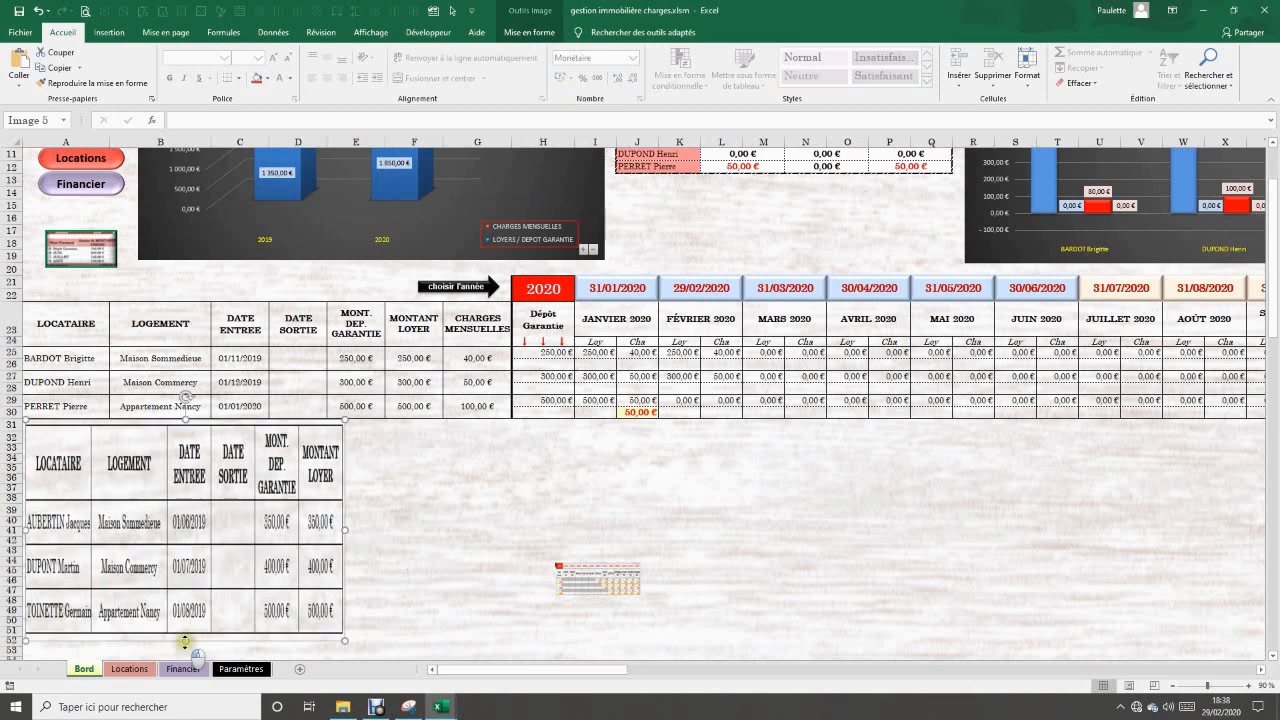
drag(185, 641, 201, 520)
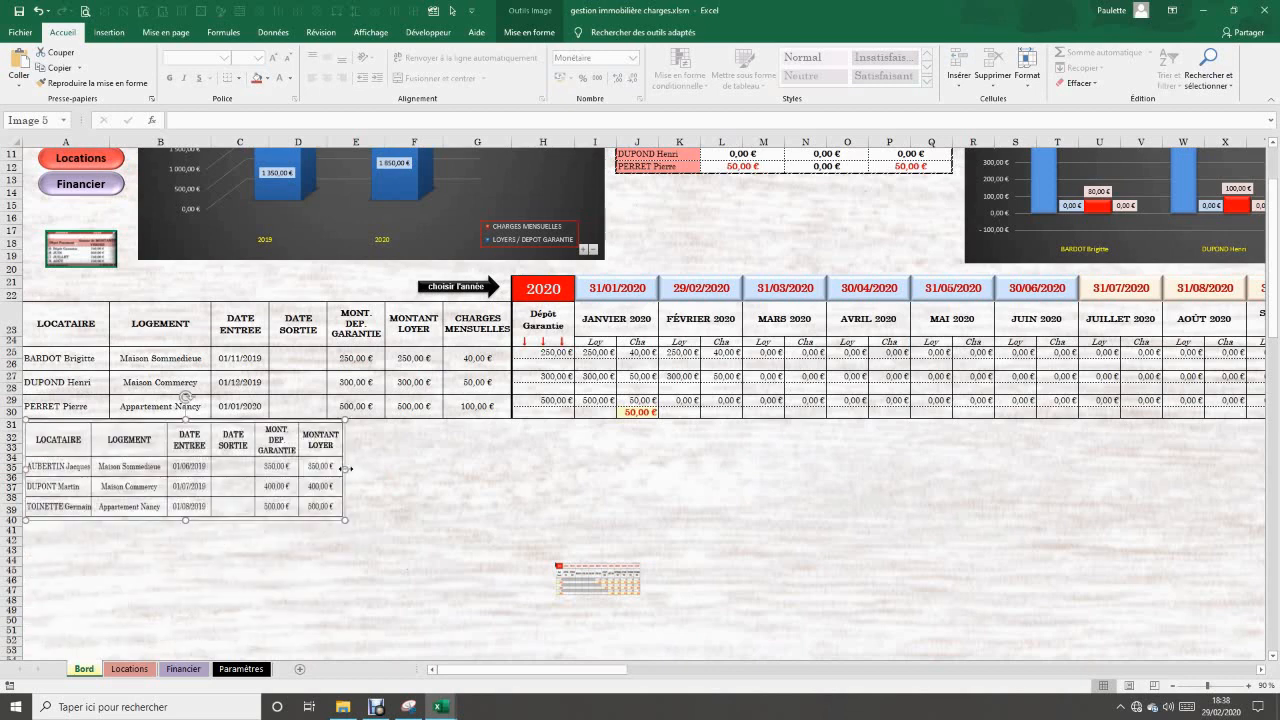
drag(346, 469, 445, 469)
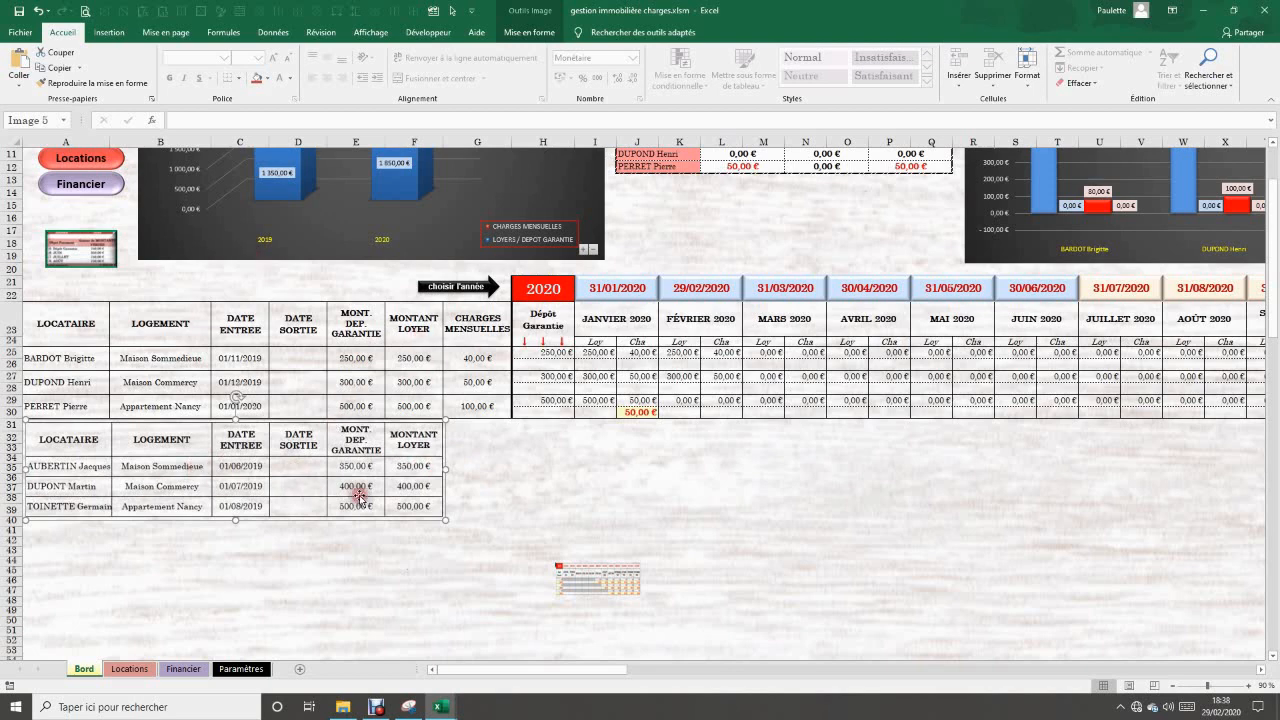
click(487, 360)
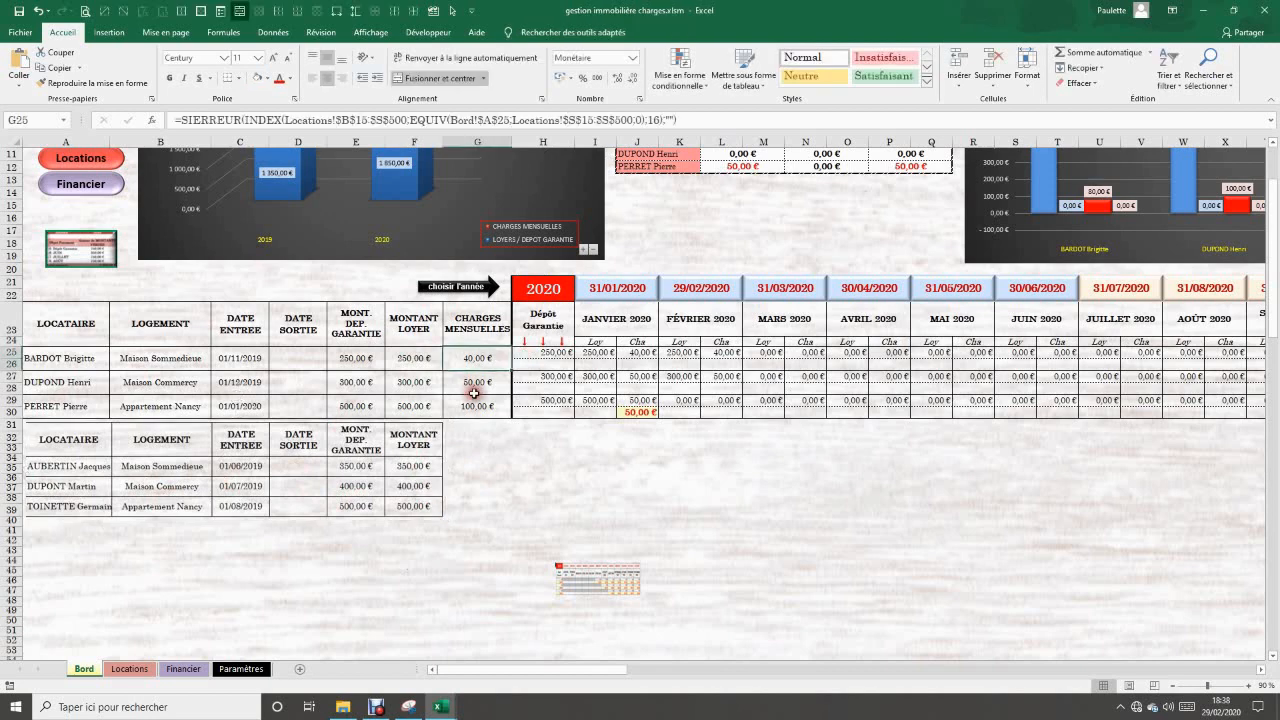
- Enlarge the picture of the earlier 2019 monthly table to roughly the width of columns H to W and place it below the current table
click(608, 577)
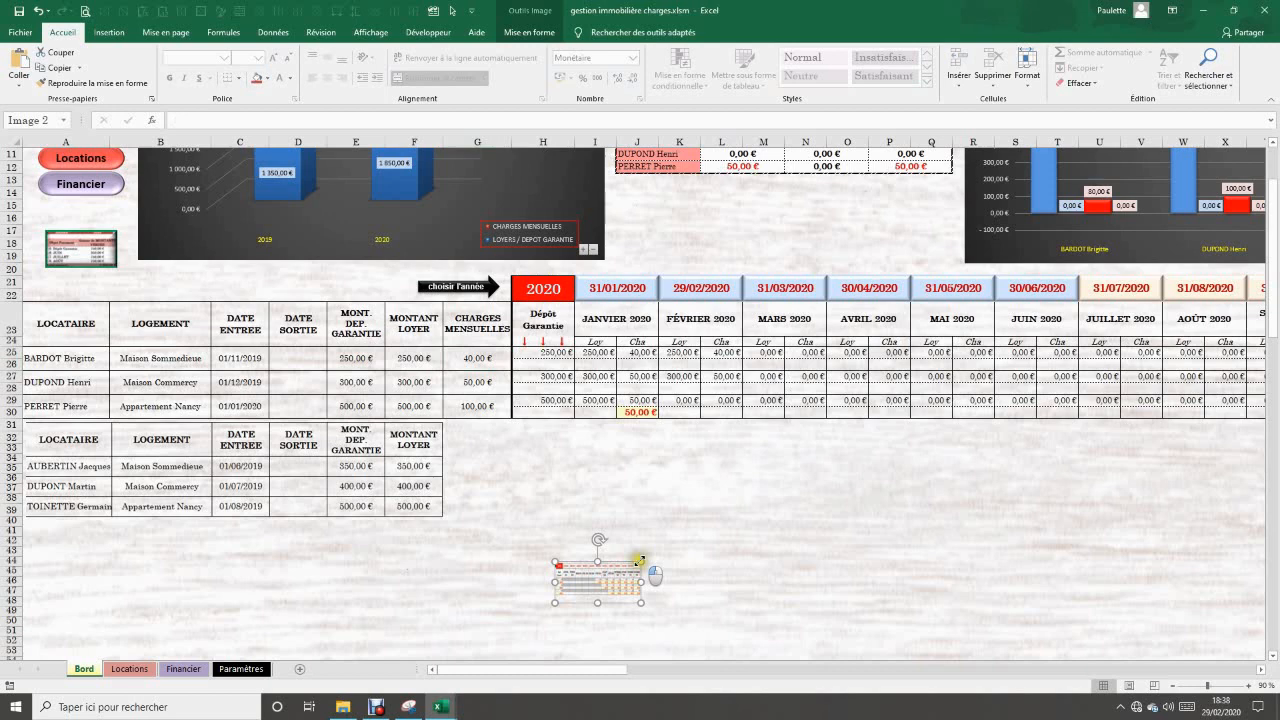
drag(638, 560, 1066, 484)
drag(814, 456, 768, 408)
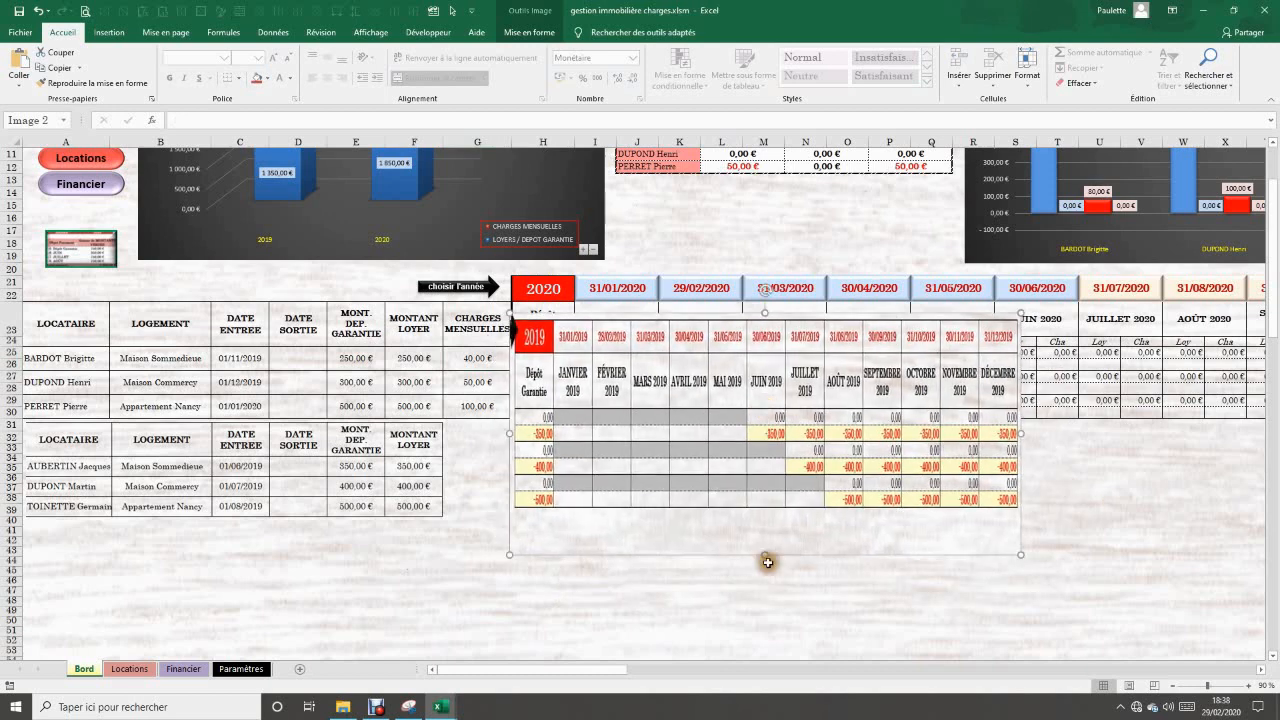
drag(767, 553, 775, 466)
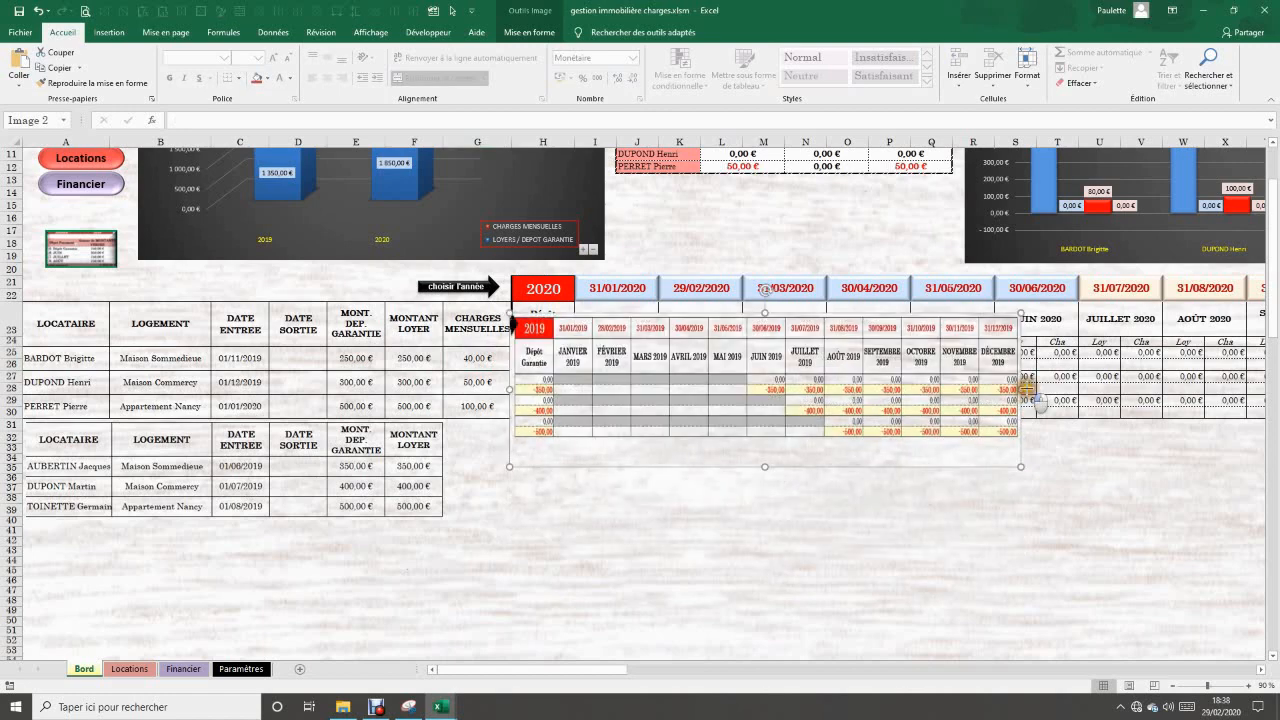
drag(1026, 388, 1191, 380)
drag(789, 373, 819, 371)
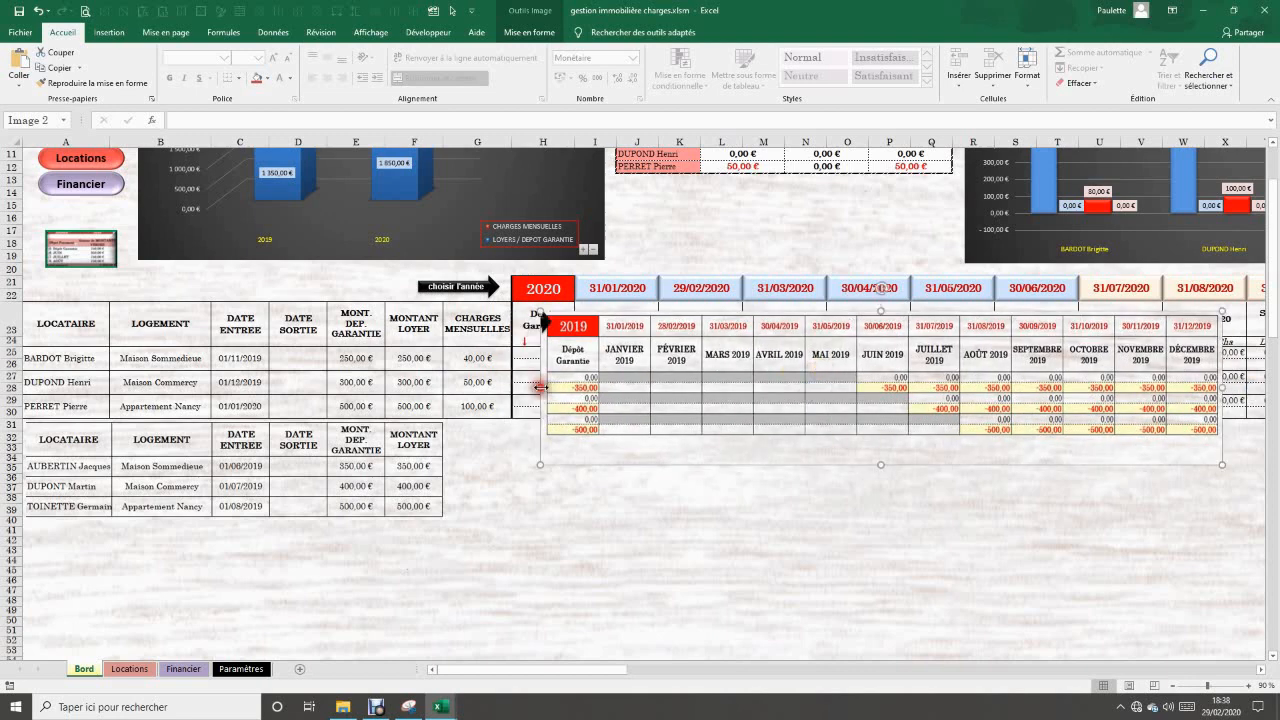
drag(540, 387, 511, 382)
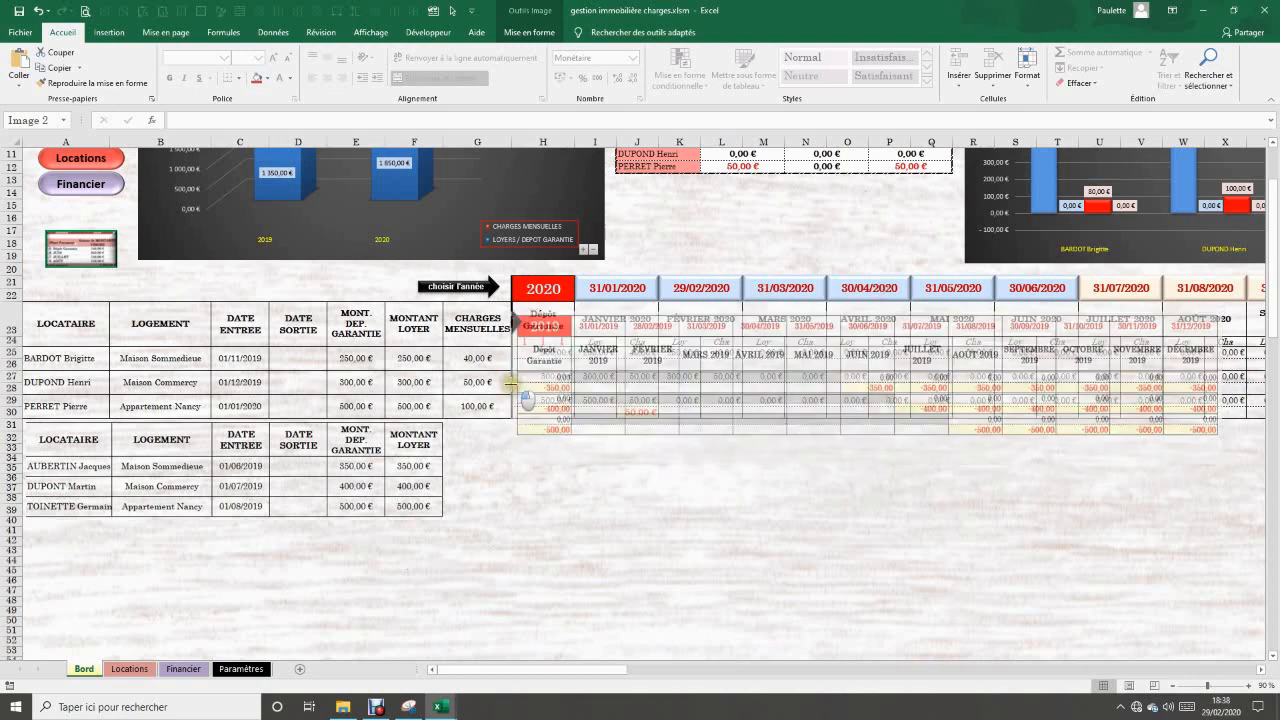
click(604, 381)
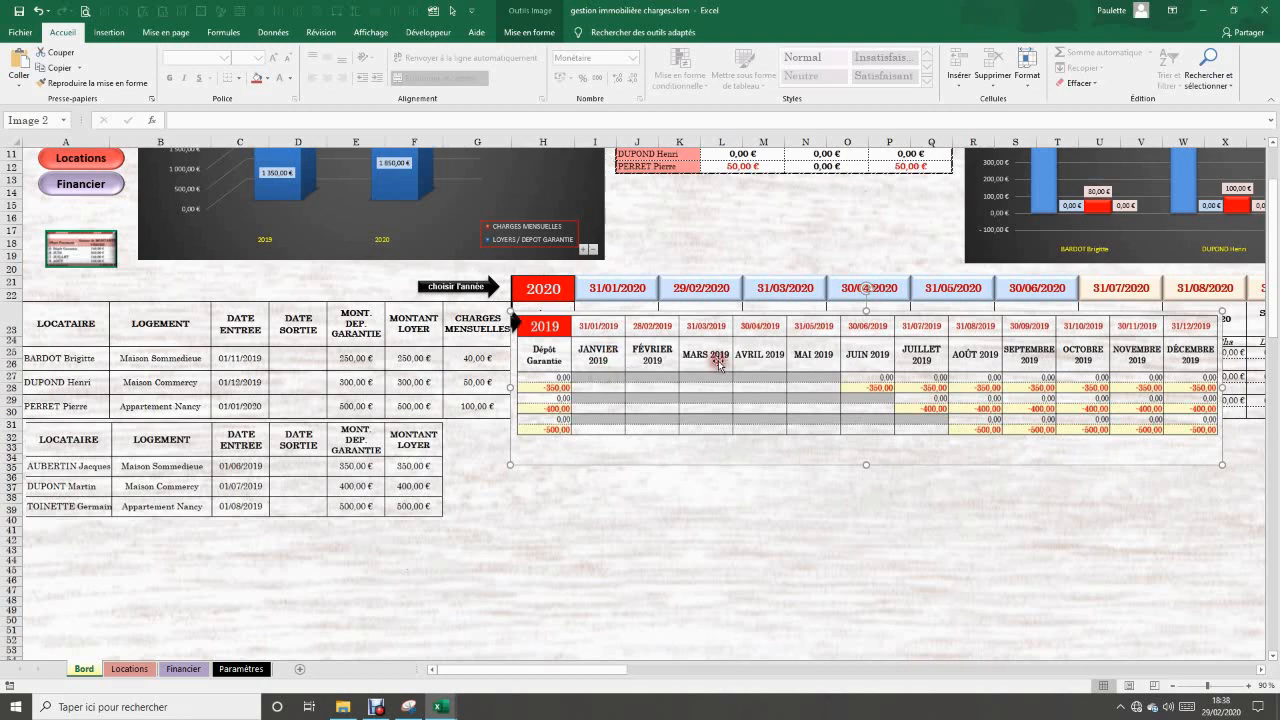
drag(766, 371, 736, 548)
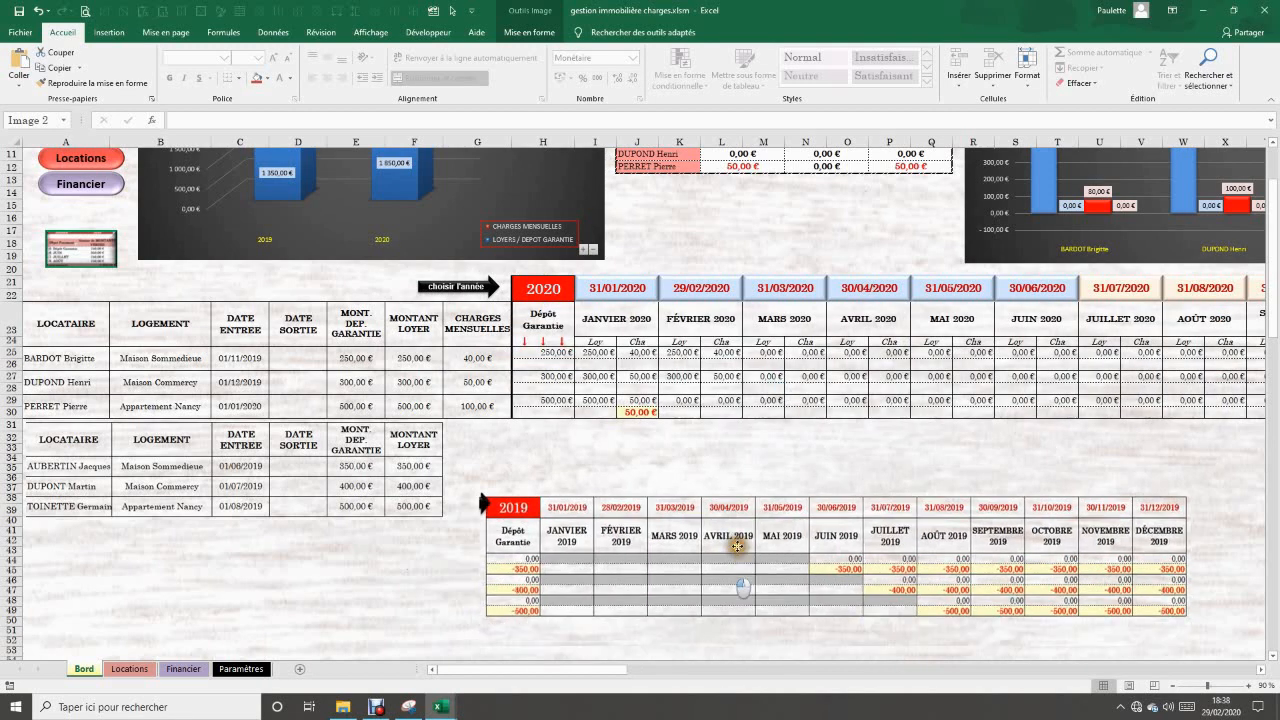
- Examine the JANVIER 2020 heading, the rent formula in I25 and the Loy and Cha subheadings in row 24
click(620, 321)
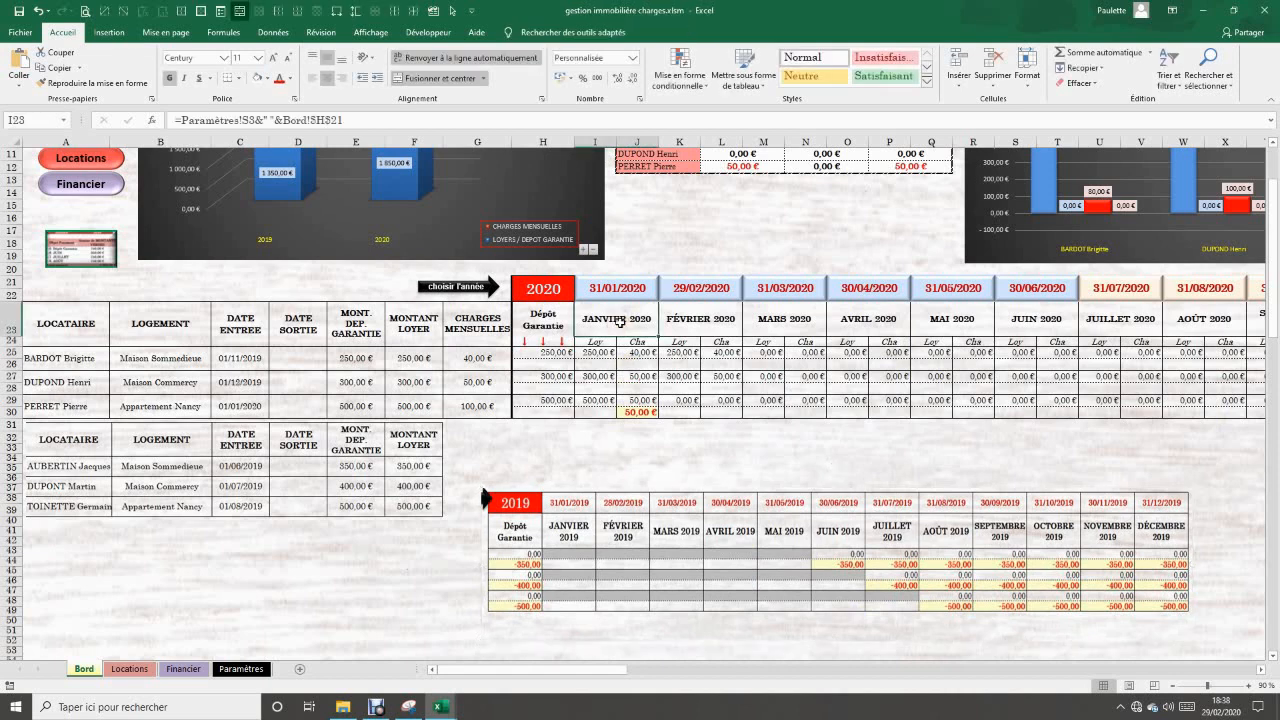
click(598, 353)
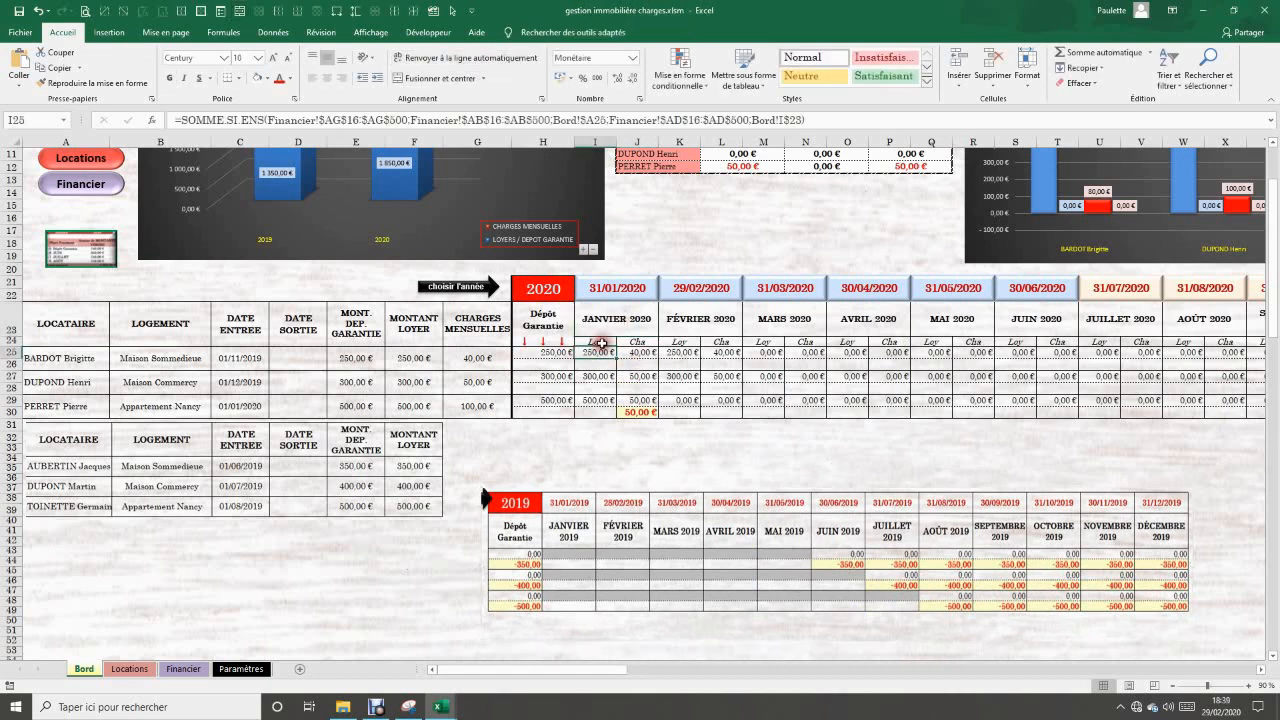
click(602, 343)
click(636, 344)
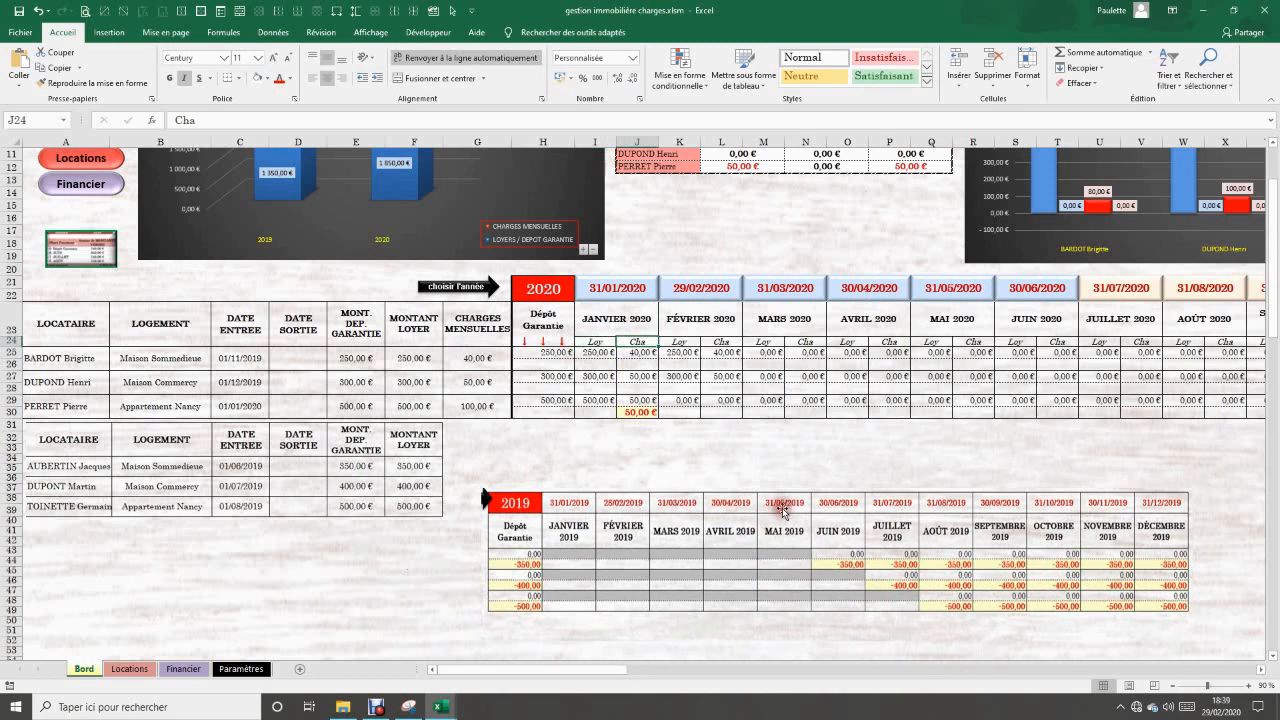
- Move the pictures of the earlier tenant table and 2019 monthly table down to around rows 47 to 53 and shrink both
drag(300, 462, 300, 580)
drag(598, 524, 594, 576)
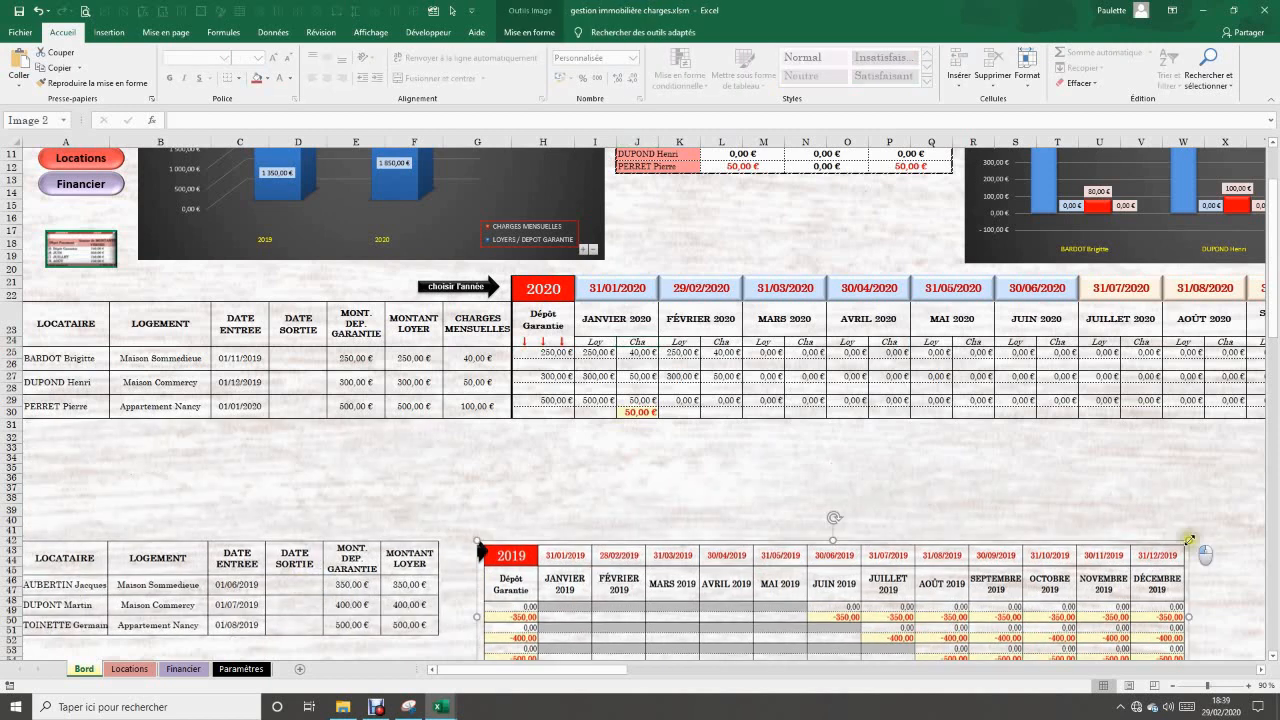
drag(1188, 539, 842, 617)
click(222, 565)
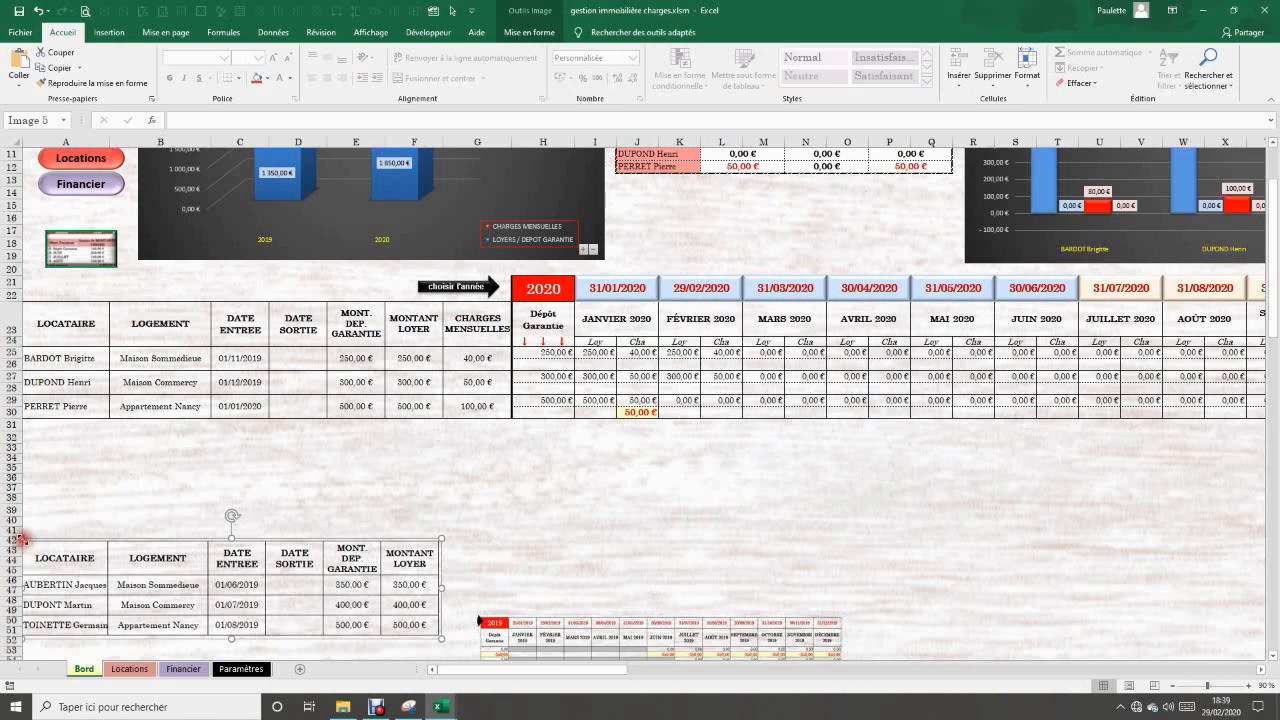
drag(22, 539, 222, 631)
drag(638, 640, 644, 609)
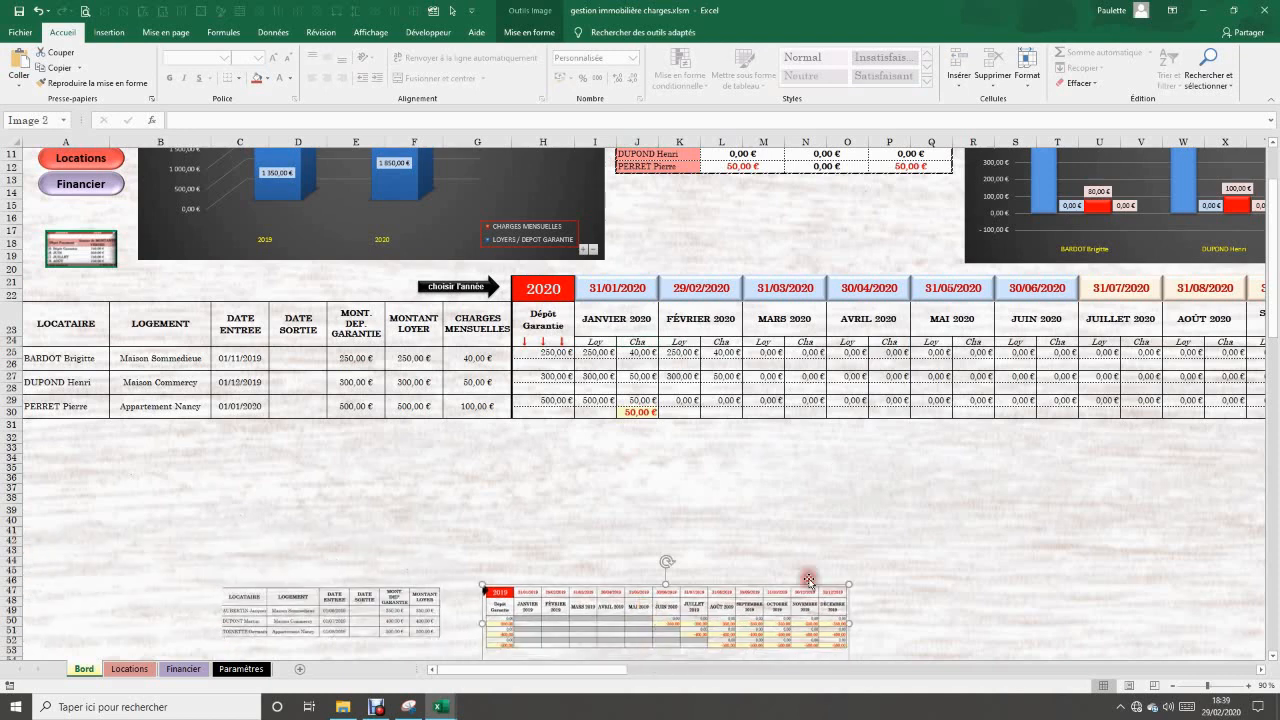
drag(849, 585, 727, 611)
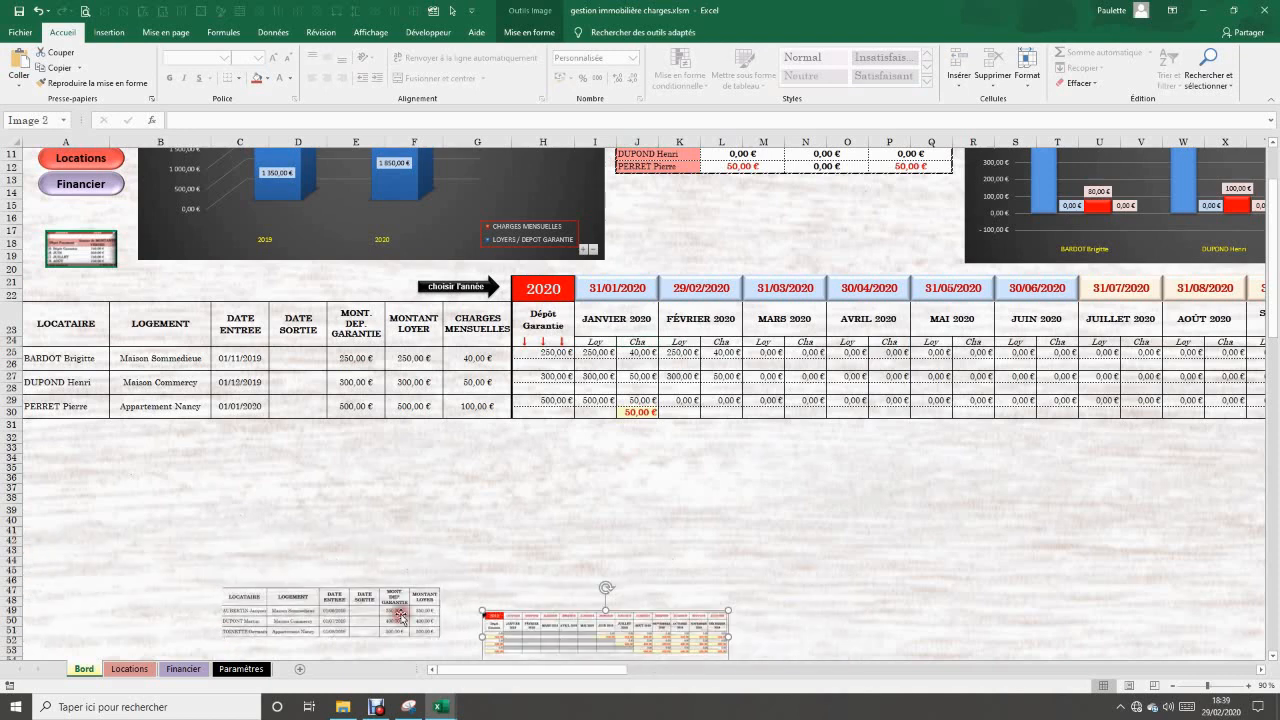
drag(390, 609, 424, 632)
click(595, 510)
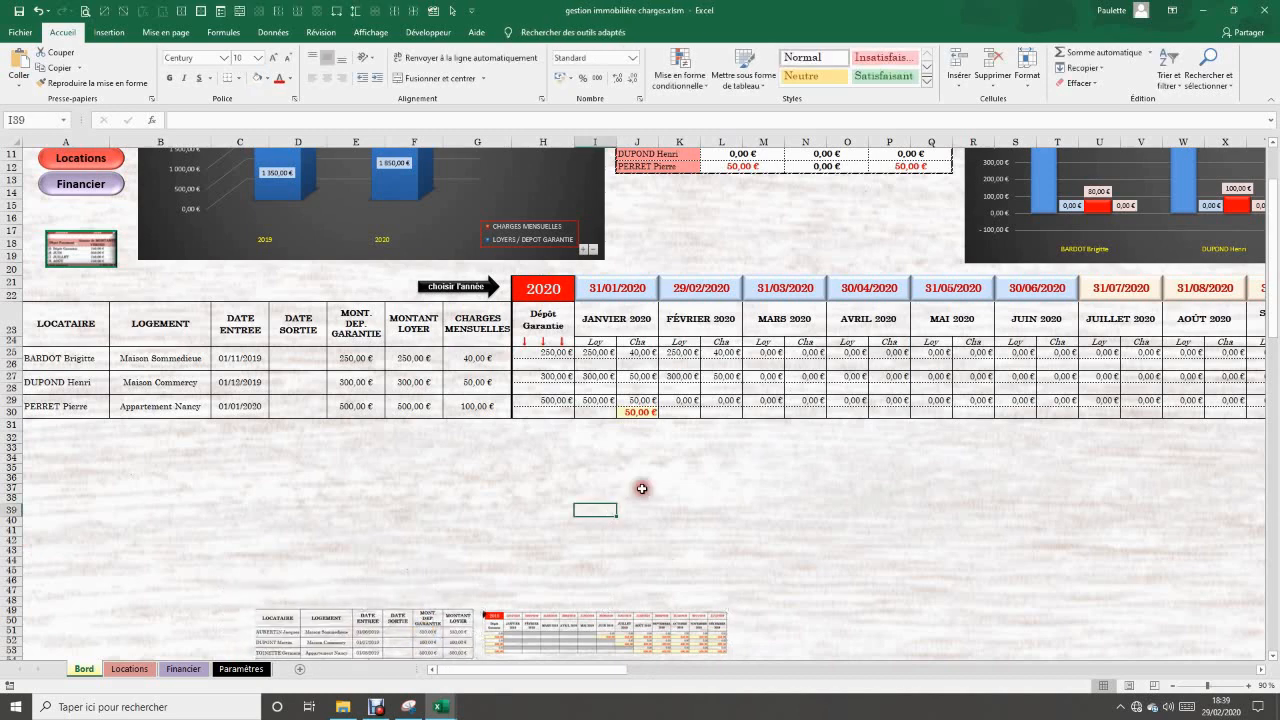
- Examine the January charges formula in J25, then trace the LOCATAIRE formula in A25 to its source cell Q3 on Paramètres
click(637, 352)
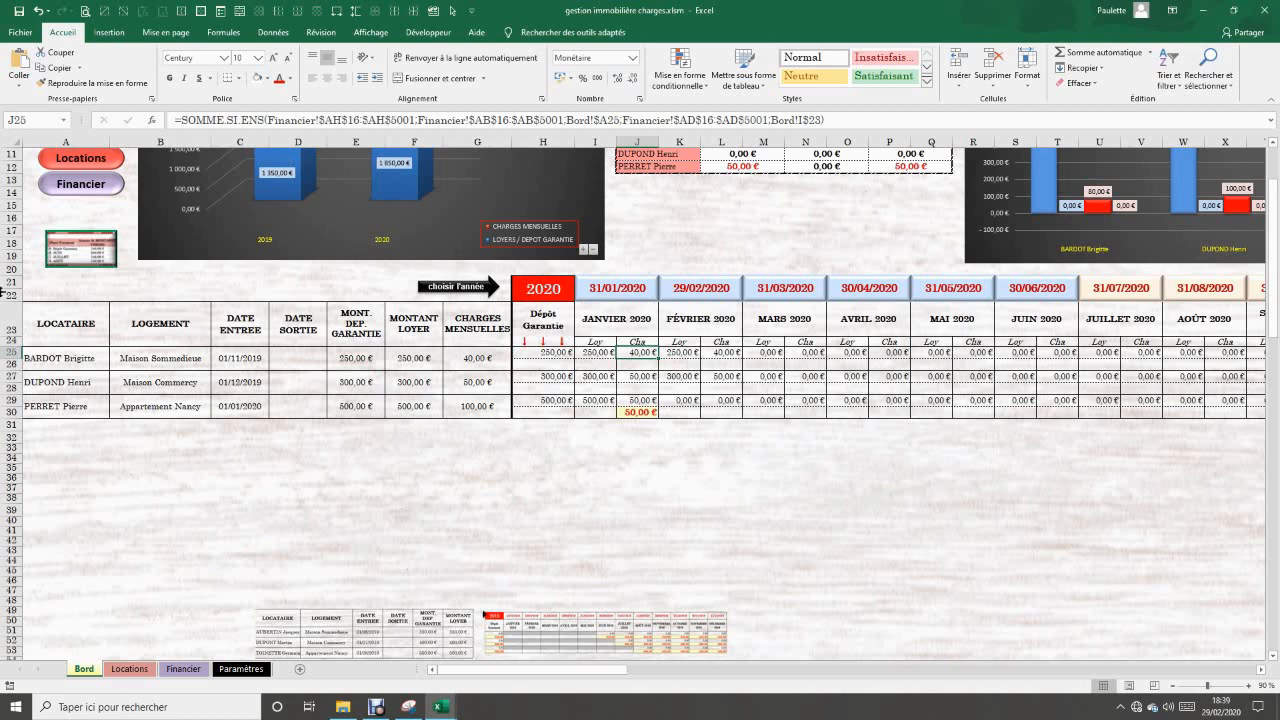
click(60, 358)
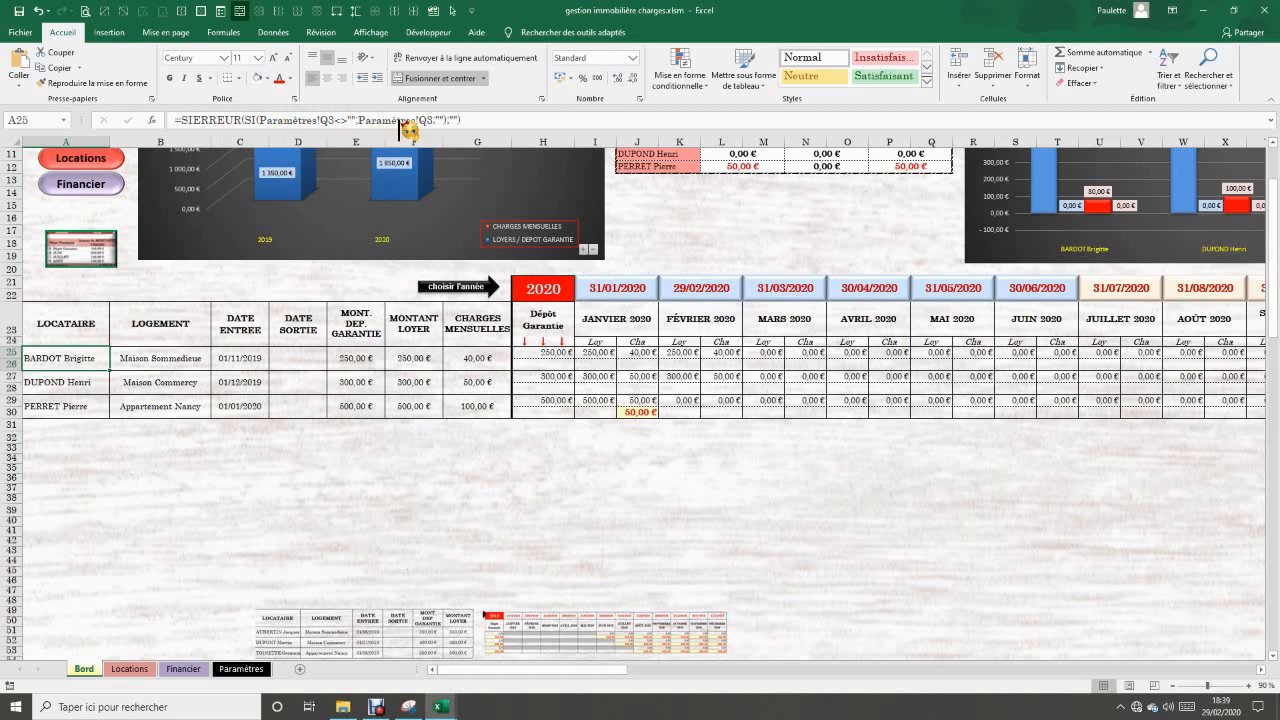
click(411, 125)
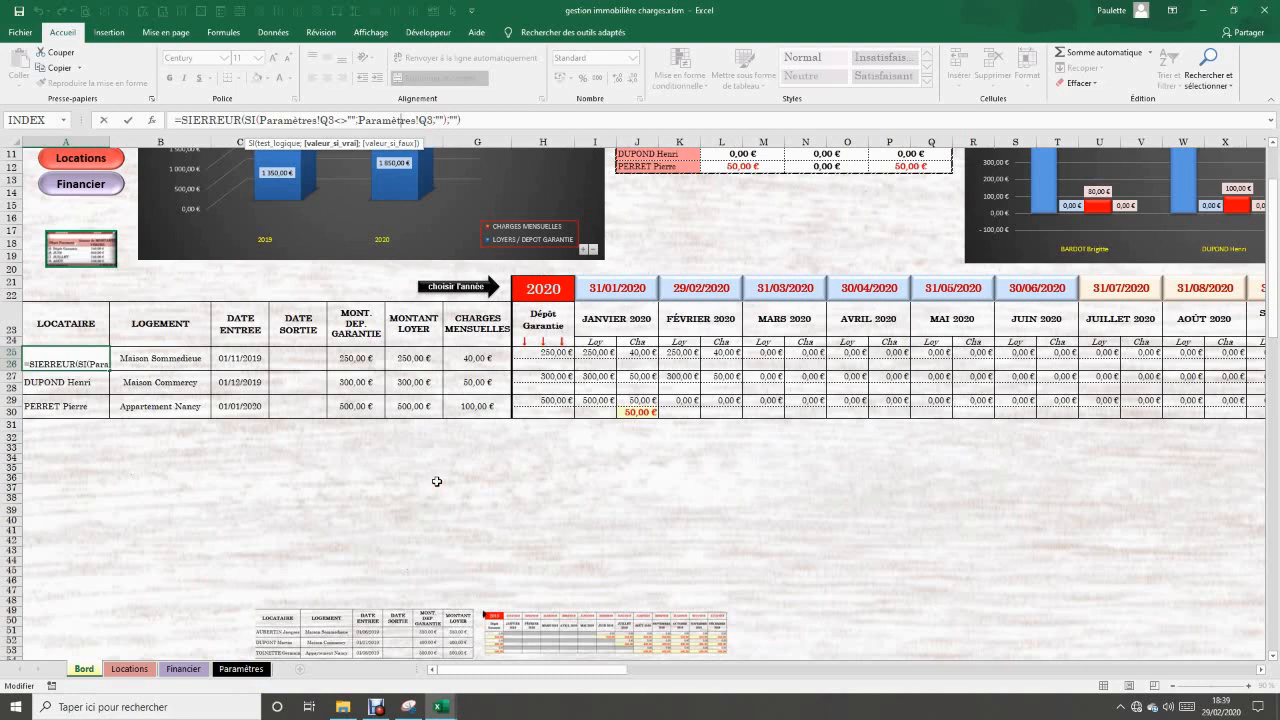
key(Return)
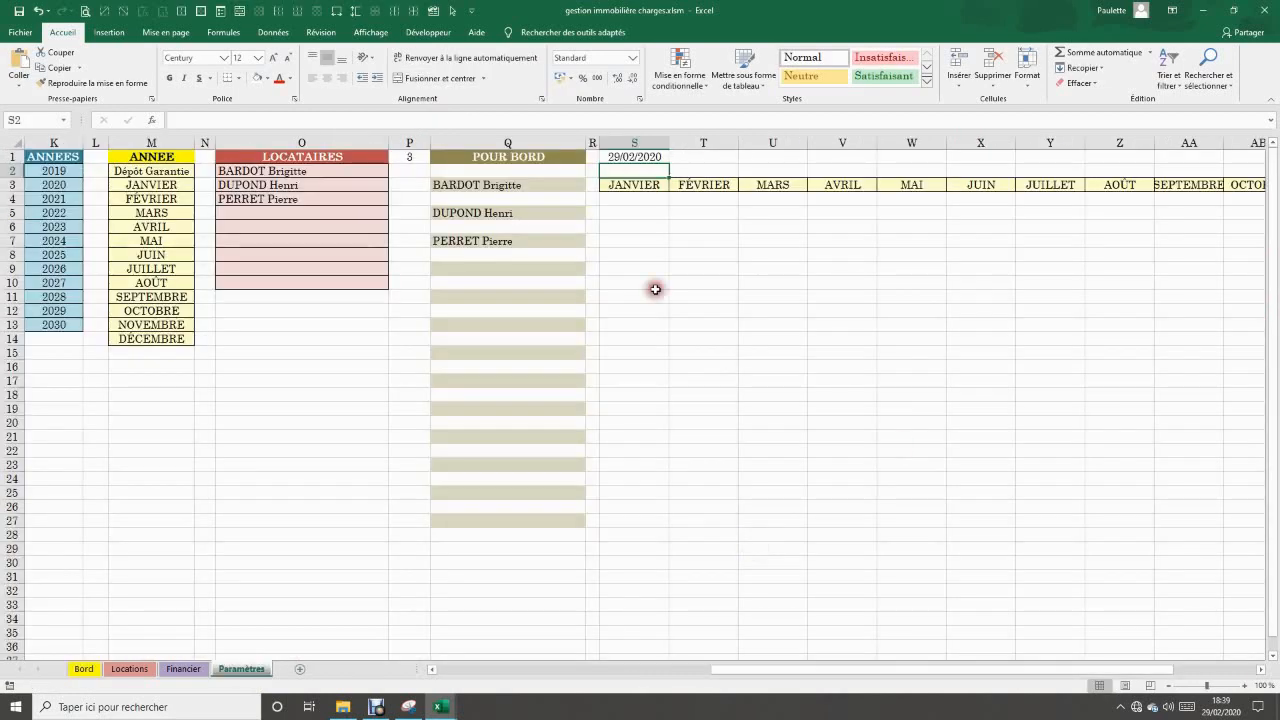
click(516, 185)
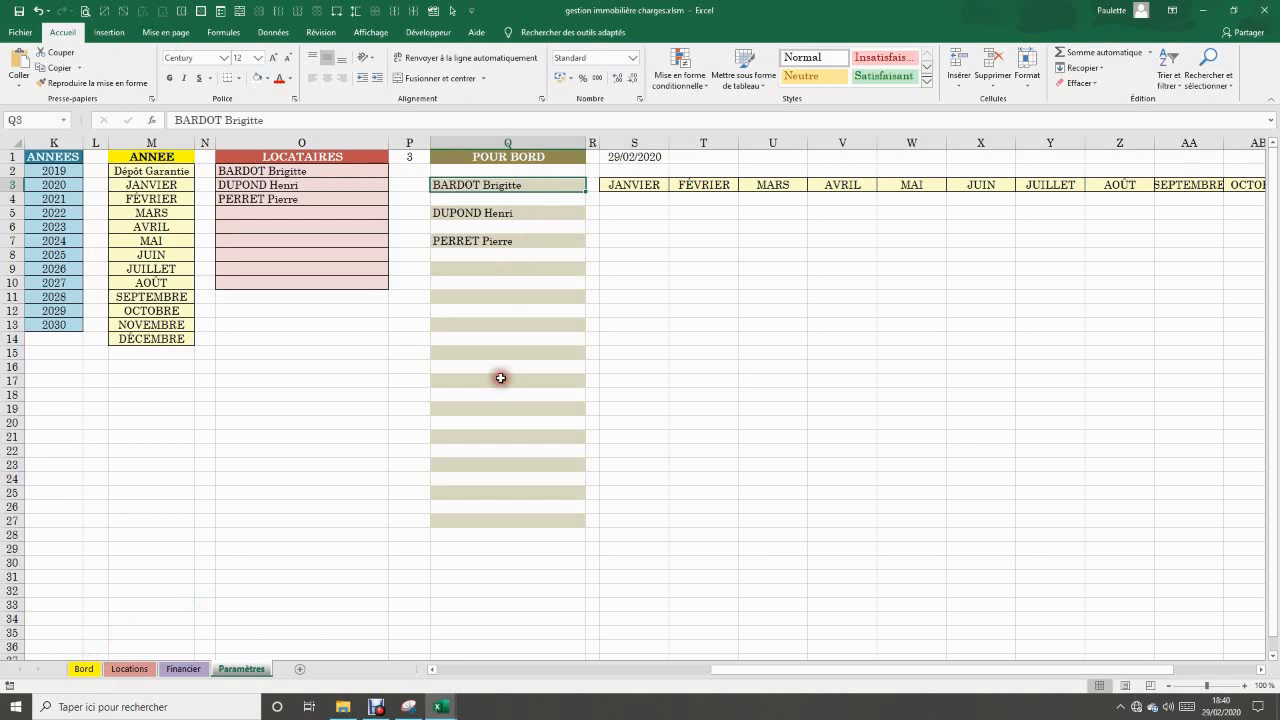
- Compare the LOCATAIRE formulas in A25, A27 and A29 on Bord with the POUR BORD list on Paramètres
click(84, 669)
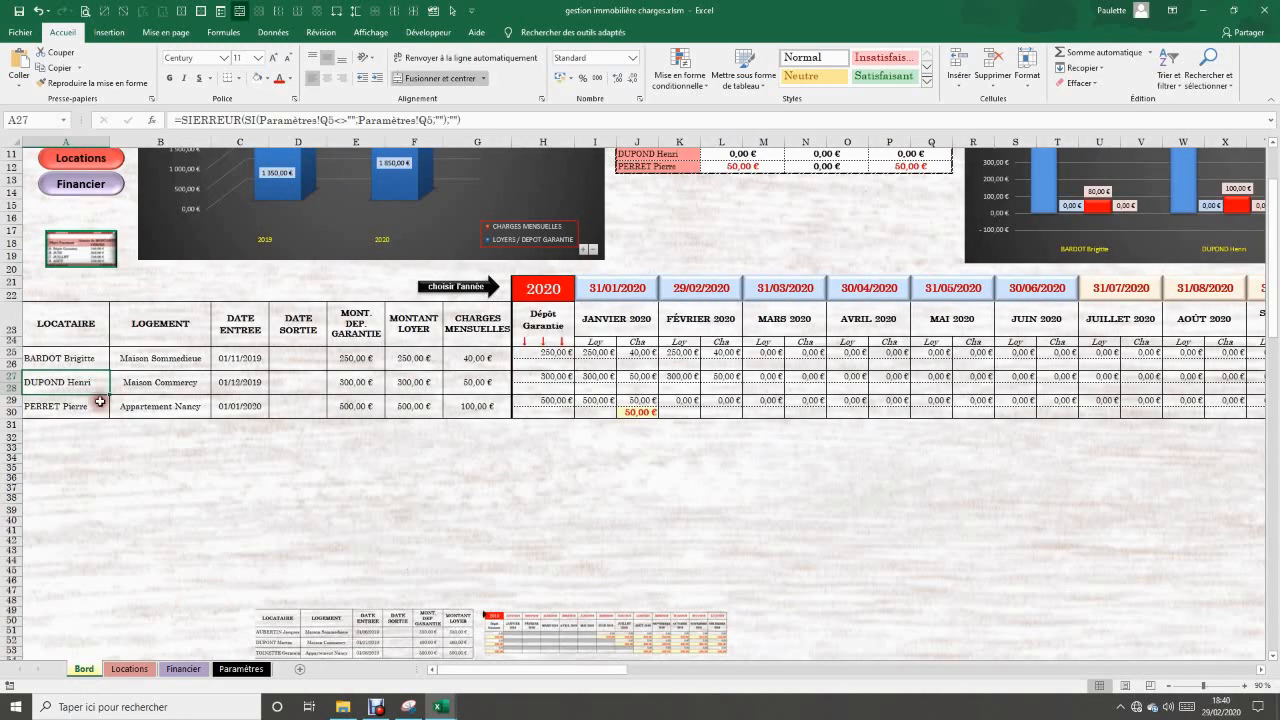
click(48, 360)
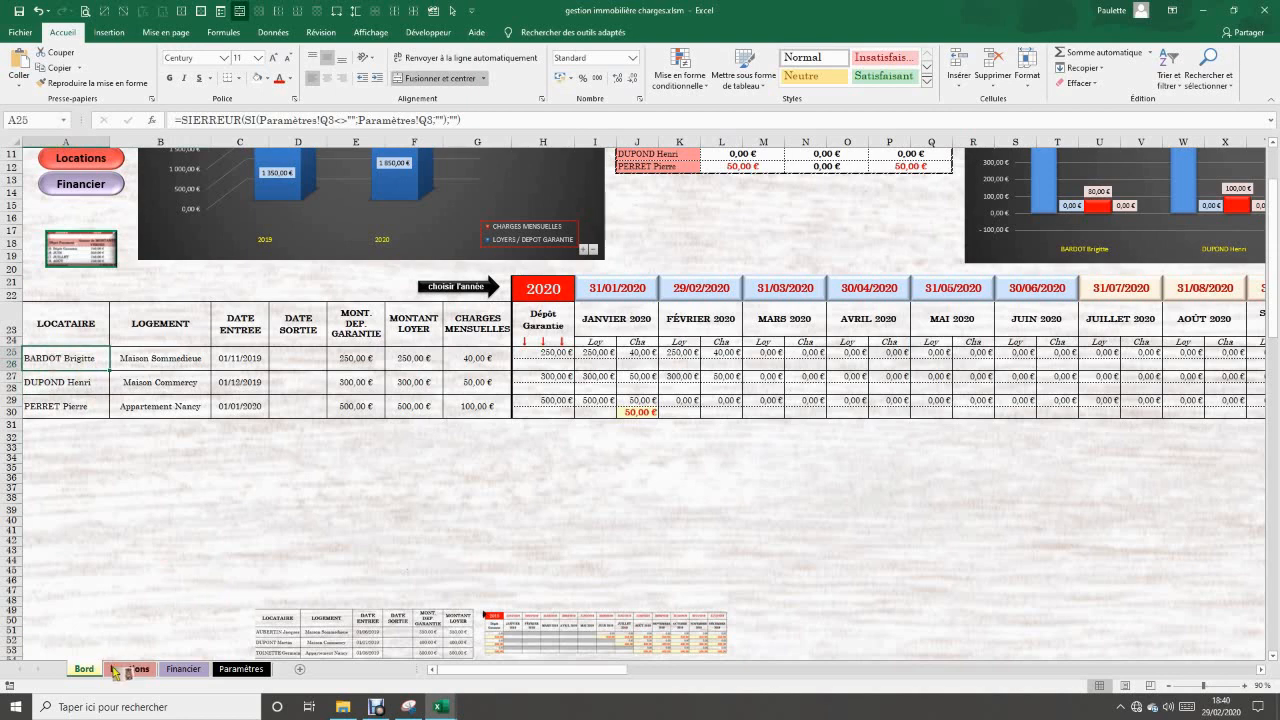
click(241, 669)
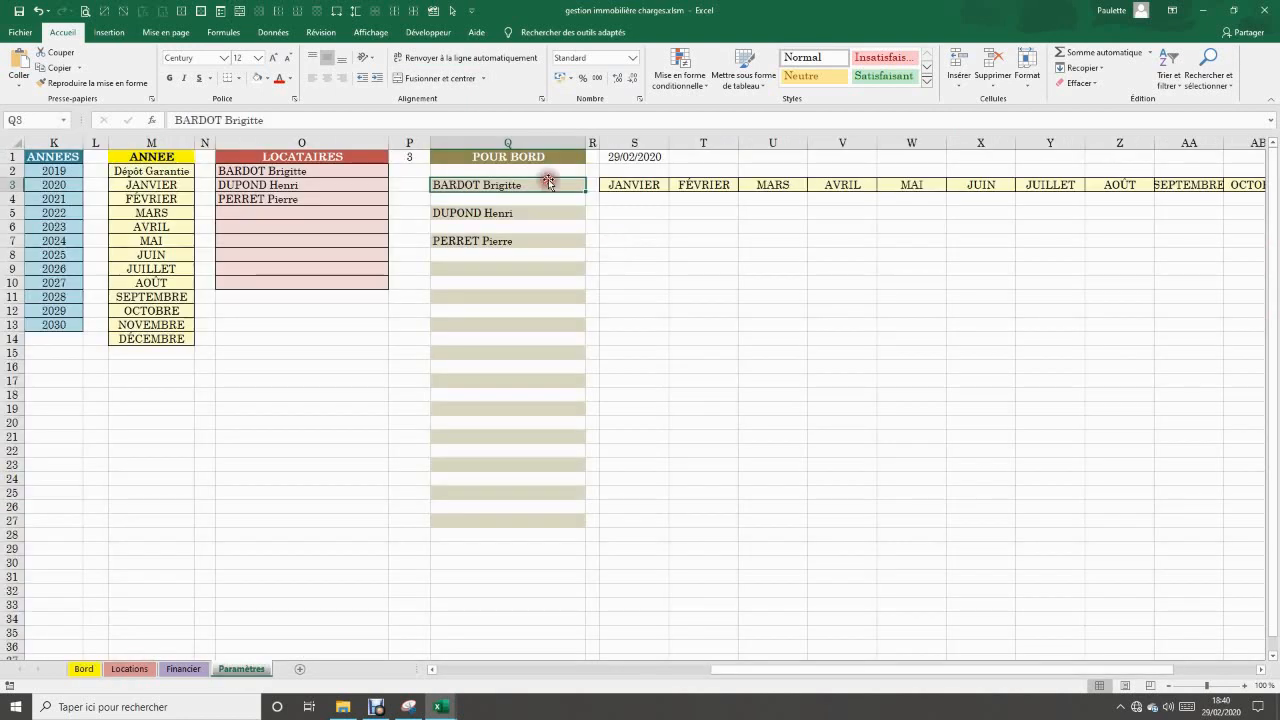
click(84, 669)
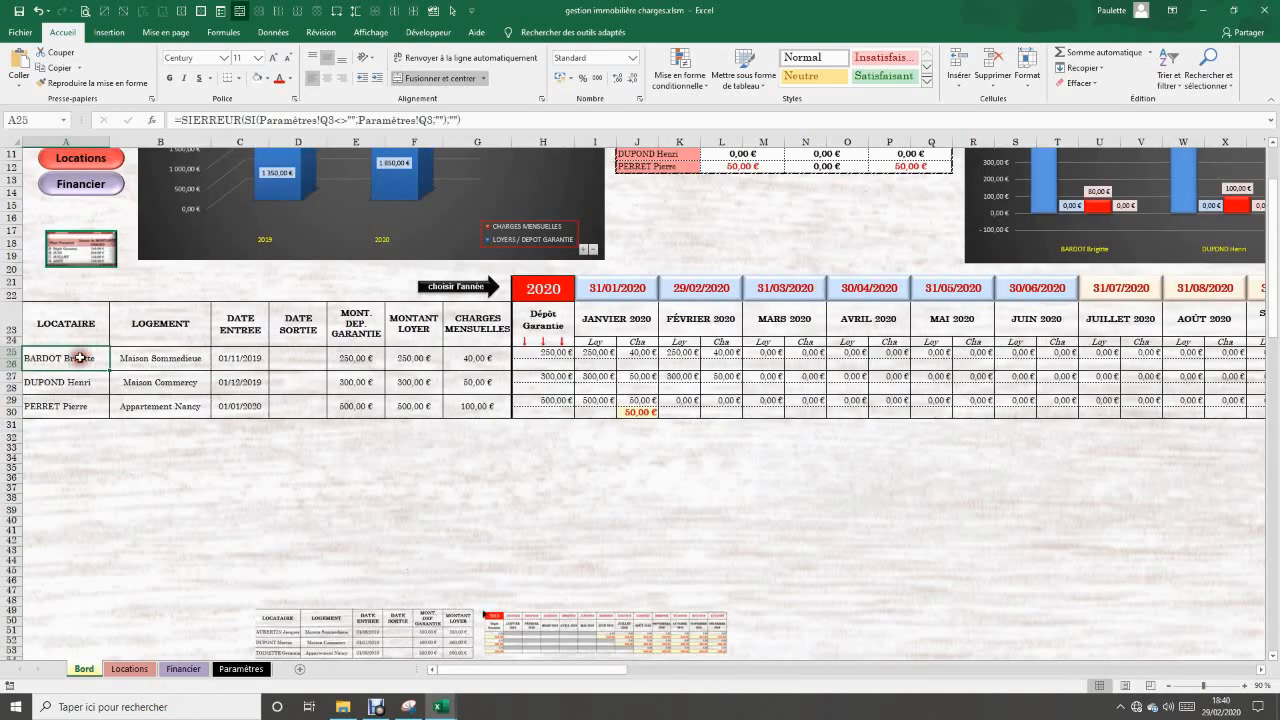
click(77, 385)
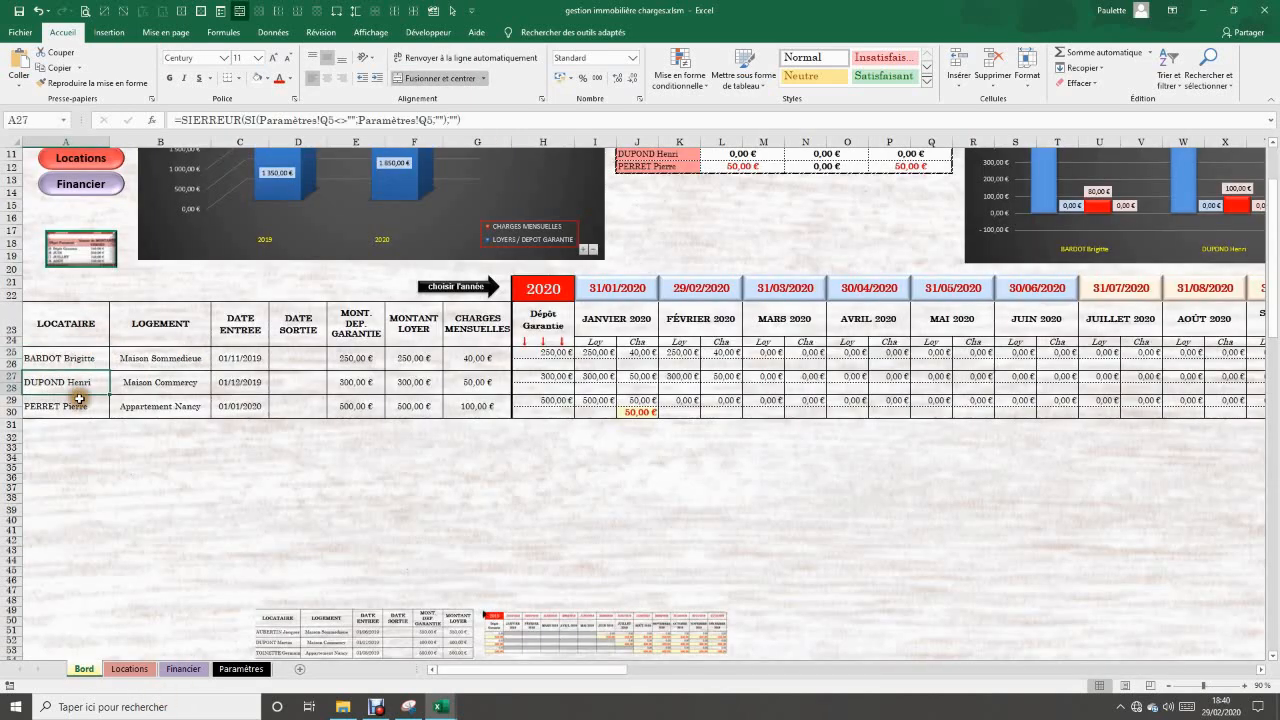
click(80, 410)
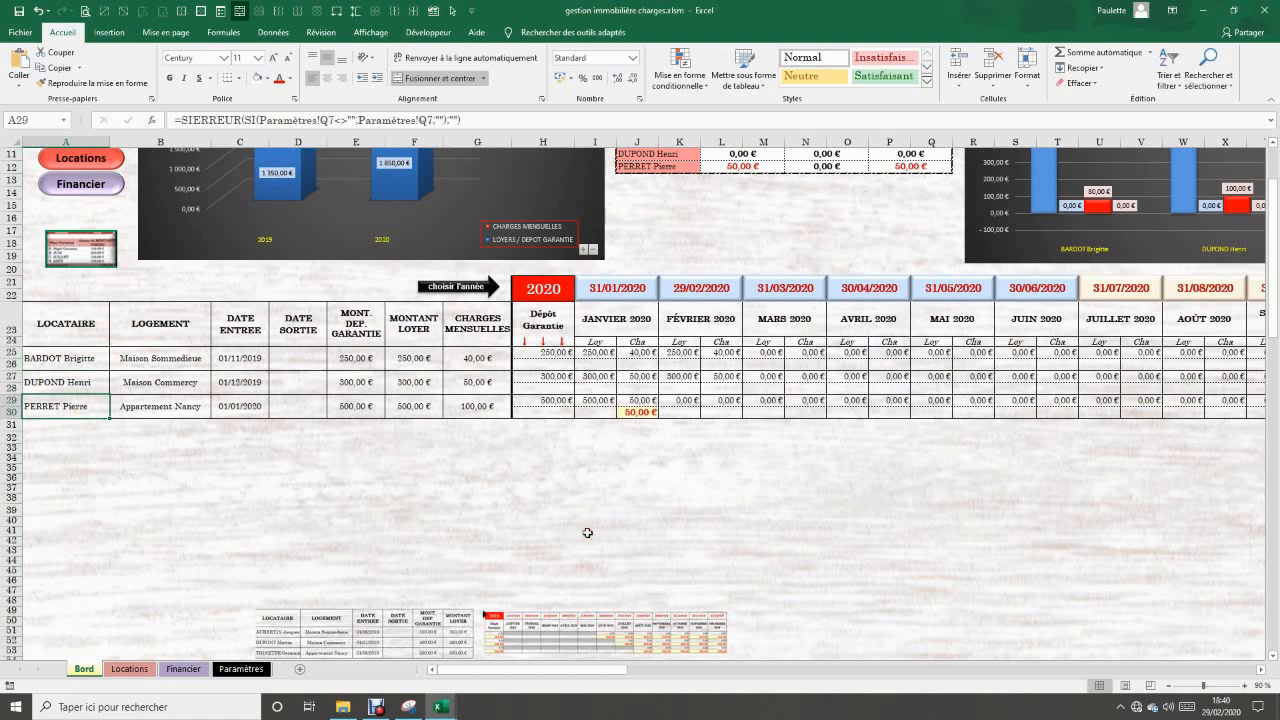
- Examine the LOGEMENT formula in B25 and the Locations table it searches, across to the Charges mensuelles column, and return to Bord
click(160, 358)
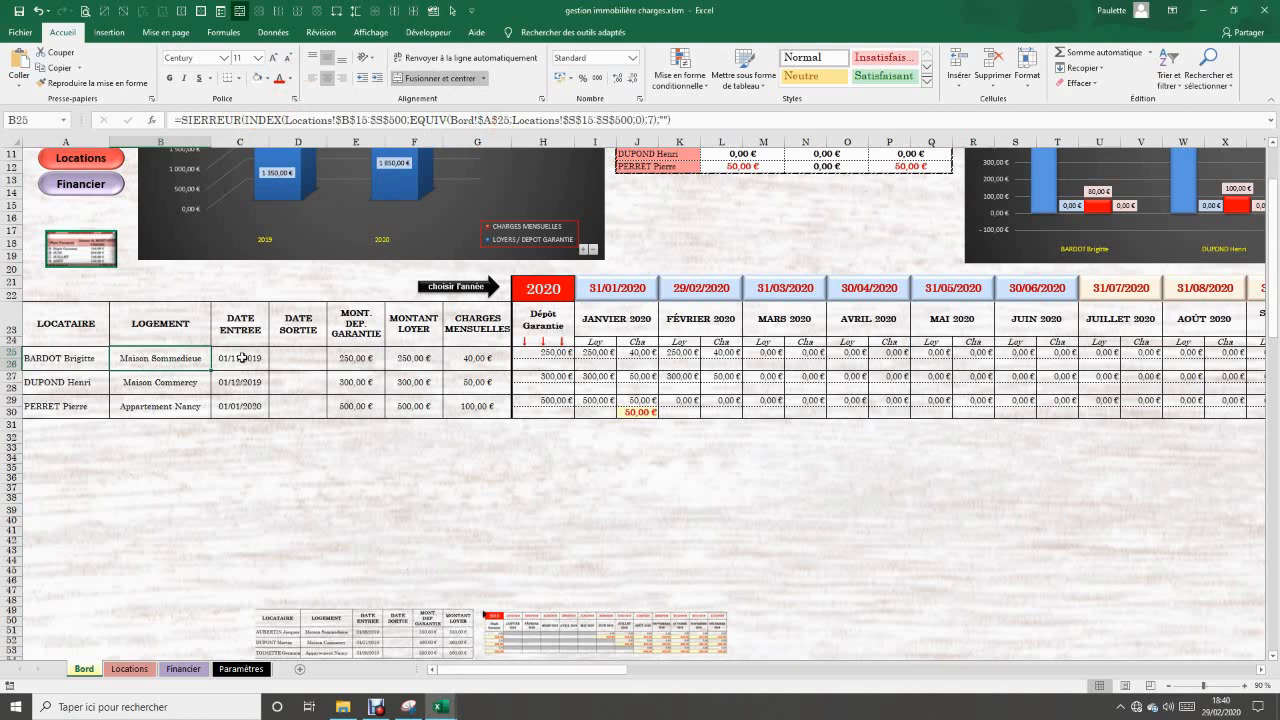
click(131, 669)
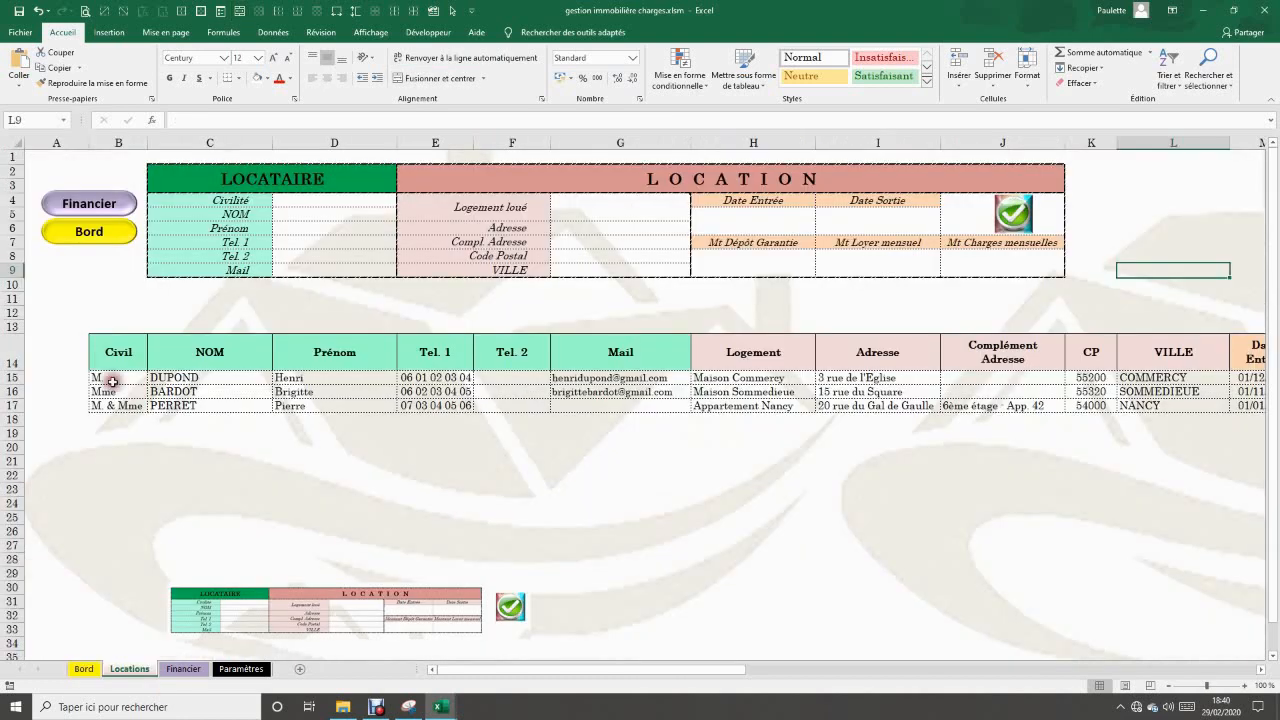
drag(112, 382, 1215, 406)
click(469, 530)
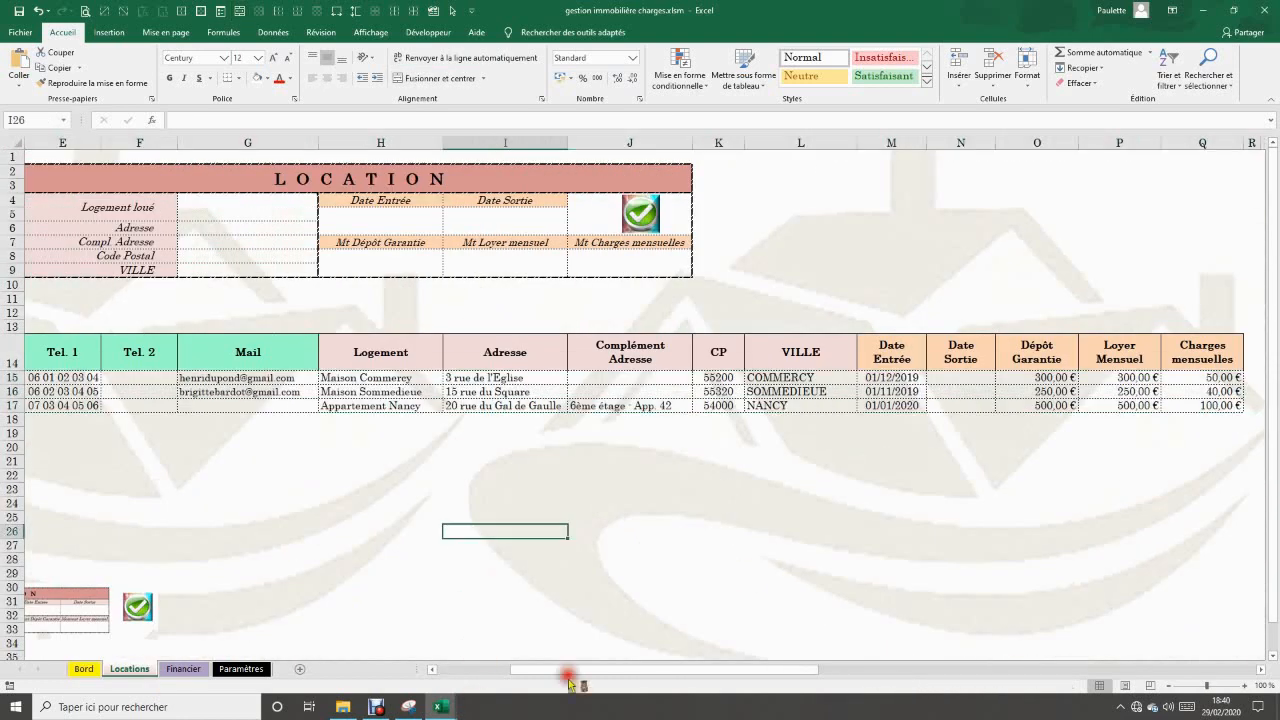
drag(568, 670, 320, 670)
click(83, 669)
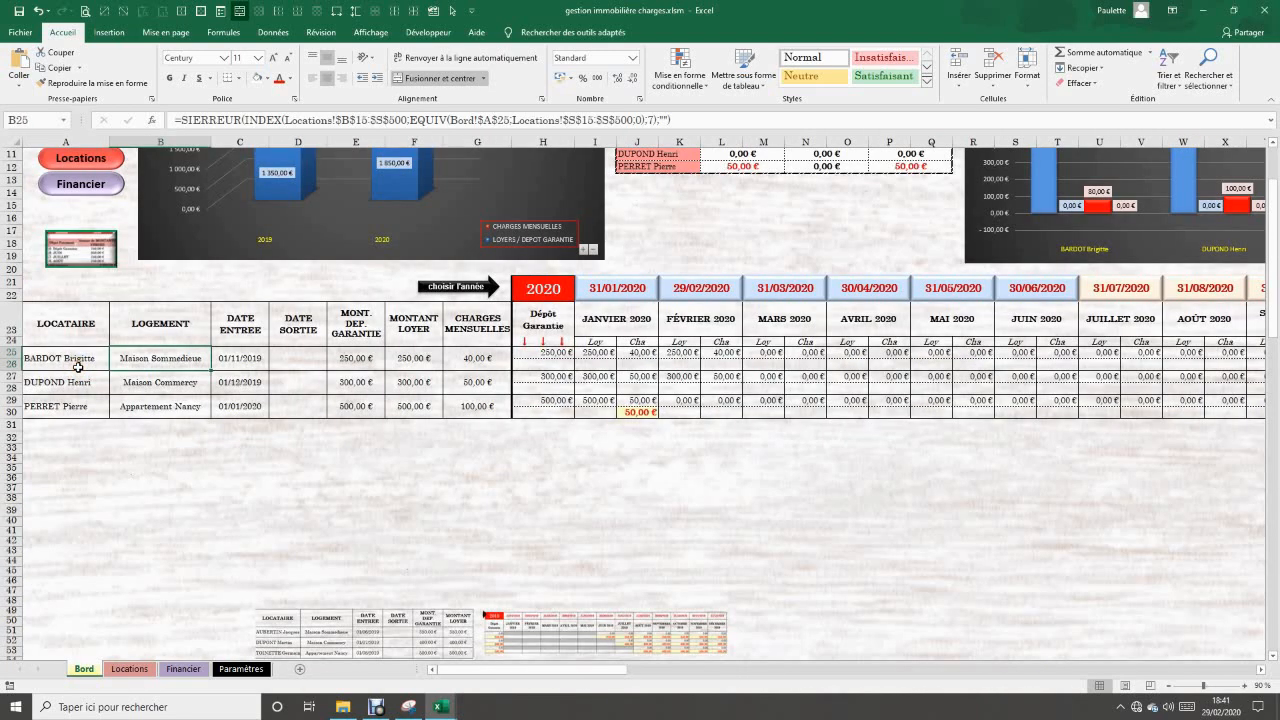
- Trace the LOGEMENT lookup from A25 and B25 on Bord to the matching tenant's Logement cell H16 on Locations
click(78, 366)
key(Right)
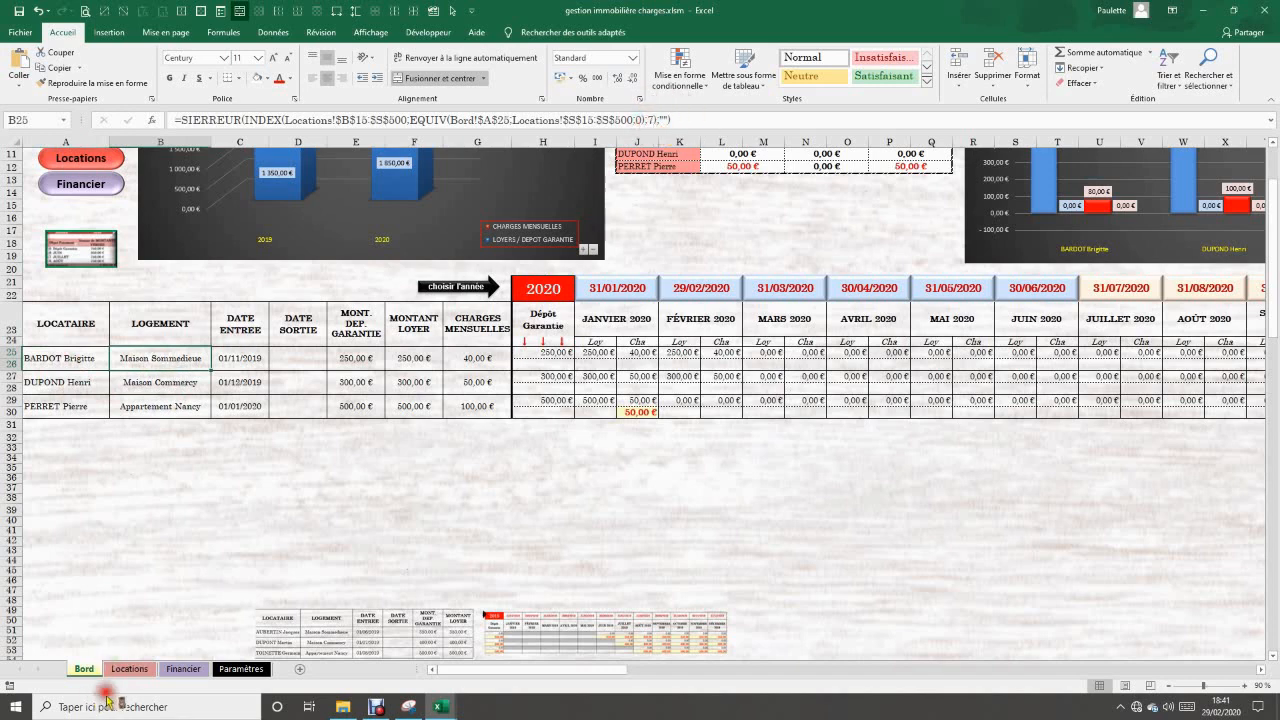
click(129, 668)
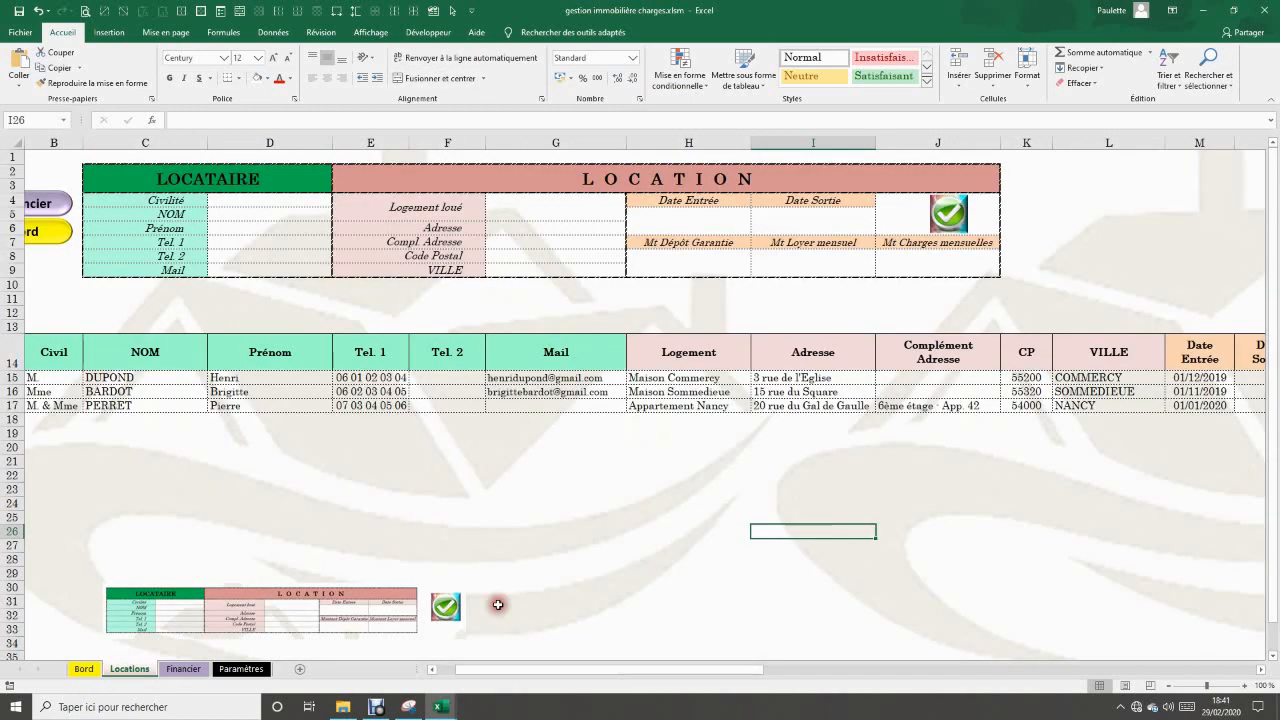
scroll(300, 350, left, 1)
click(110, 377)
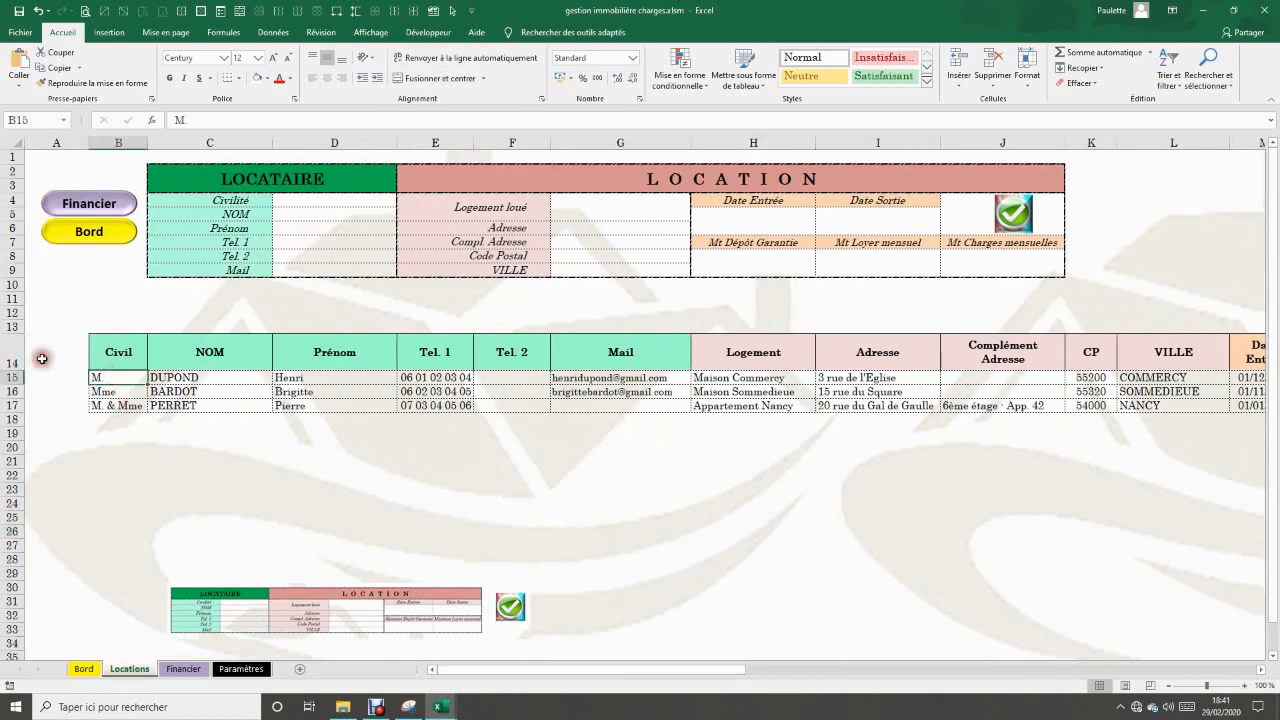
click(300, 391)
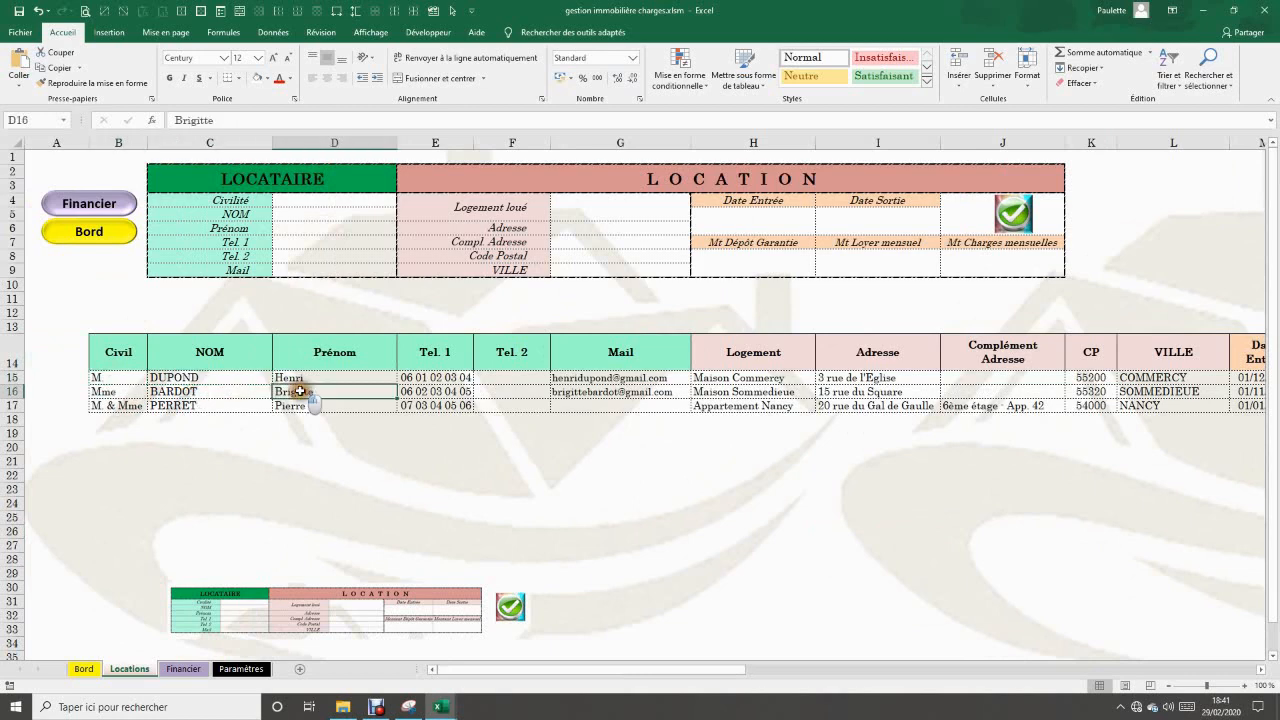
key(Right)
key(Right)
key(Right)
key(Right)
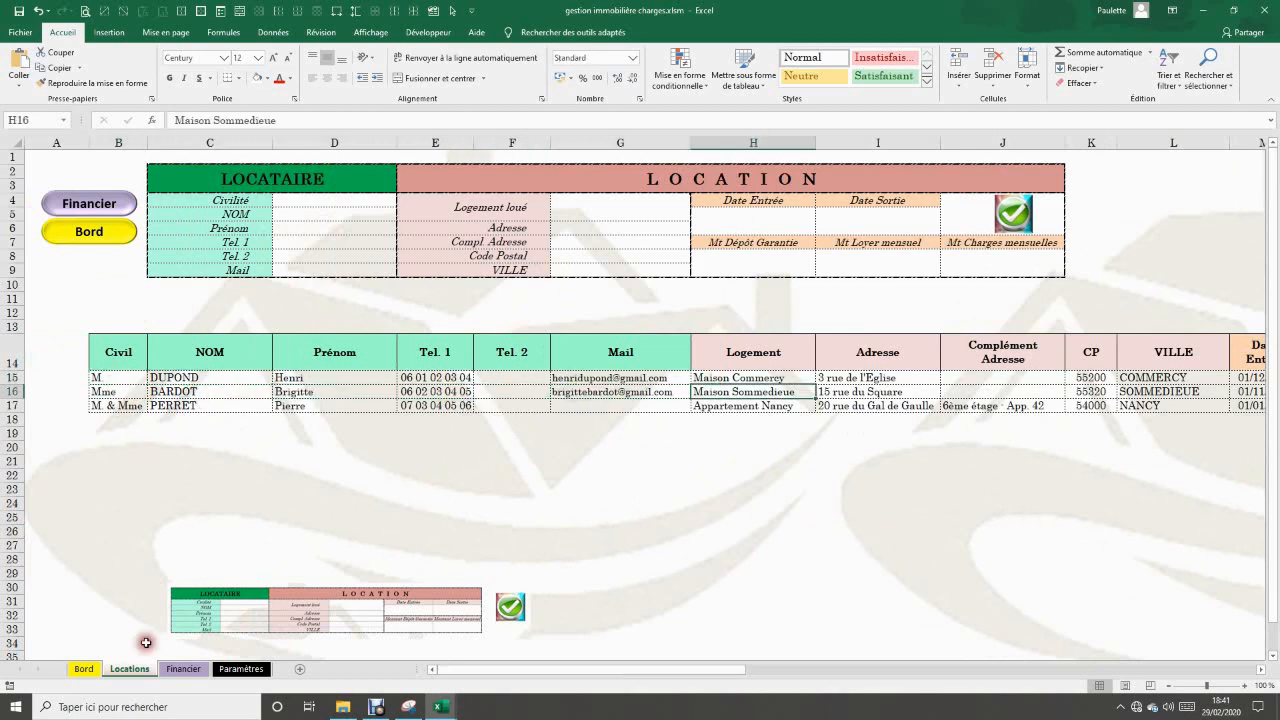
- Return to the Bord sheet and move the small tenant table picture to the empty area around A43
click(84, 669)
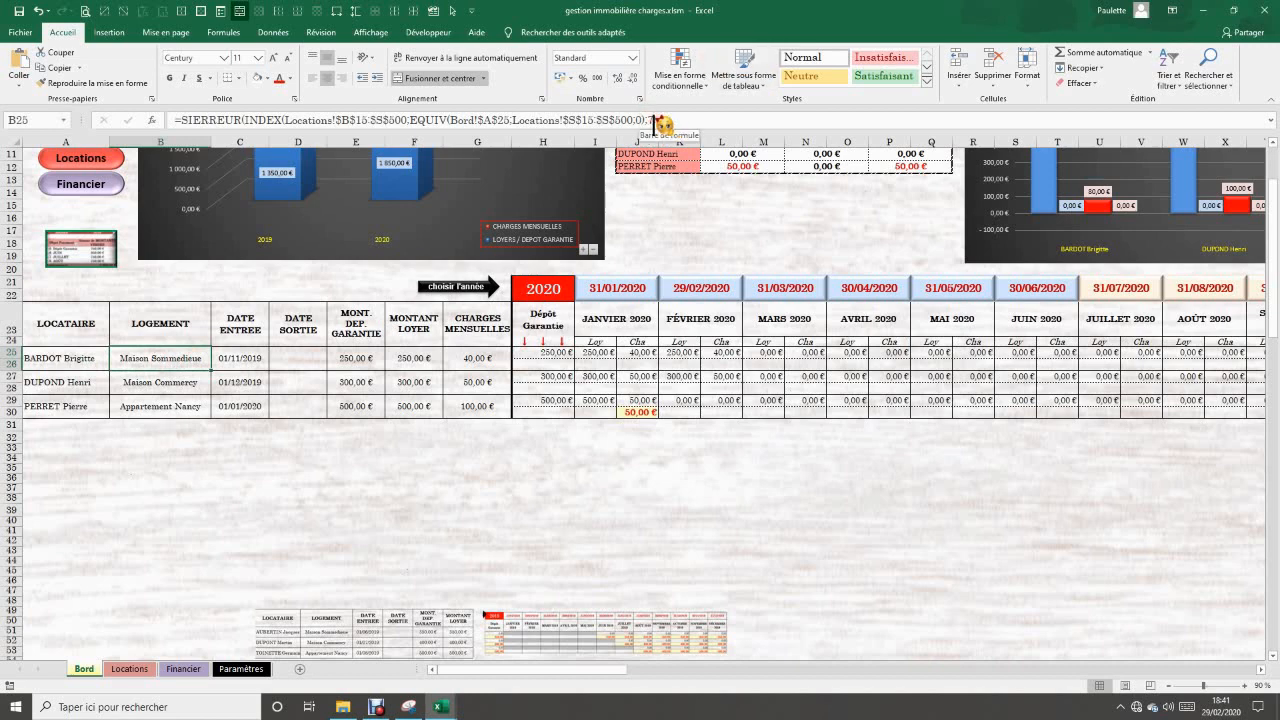
click(592, 520)
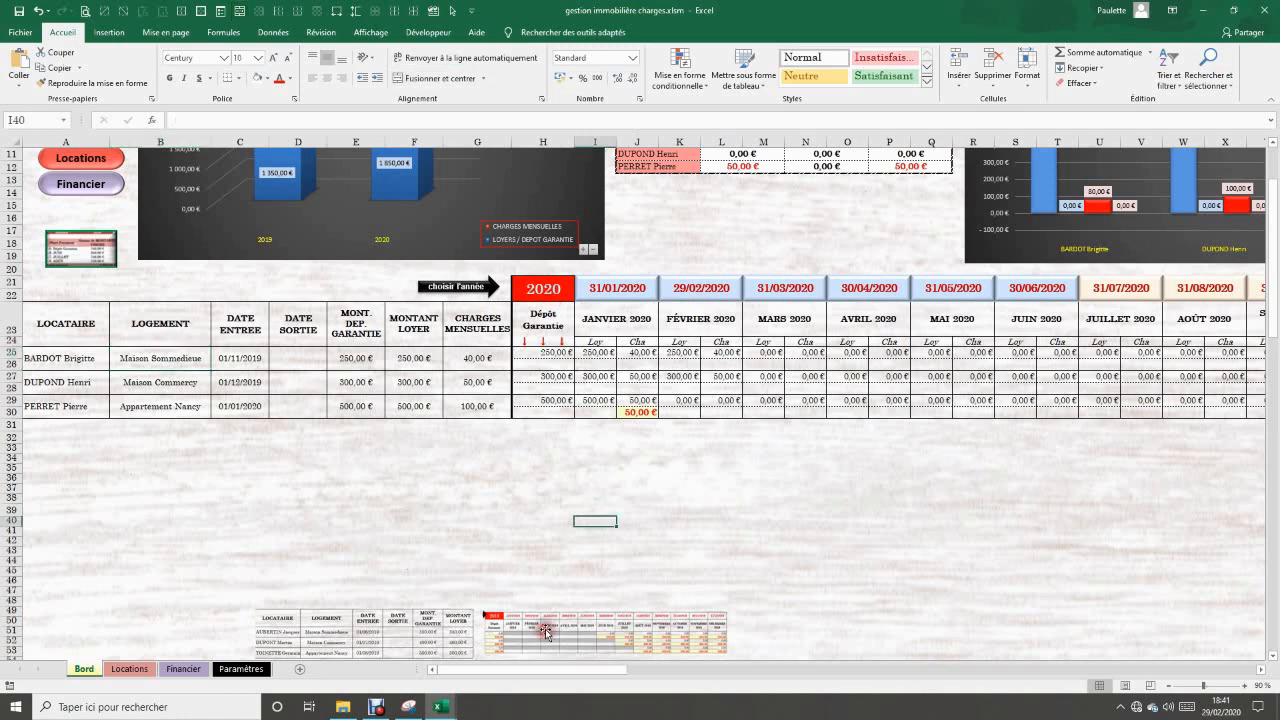
drag(447, 636, 239, 574)
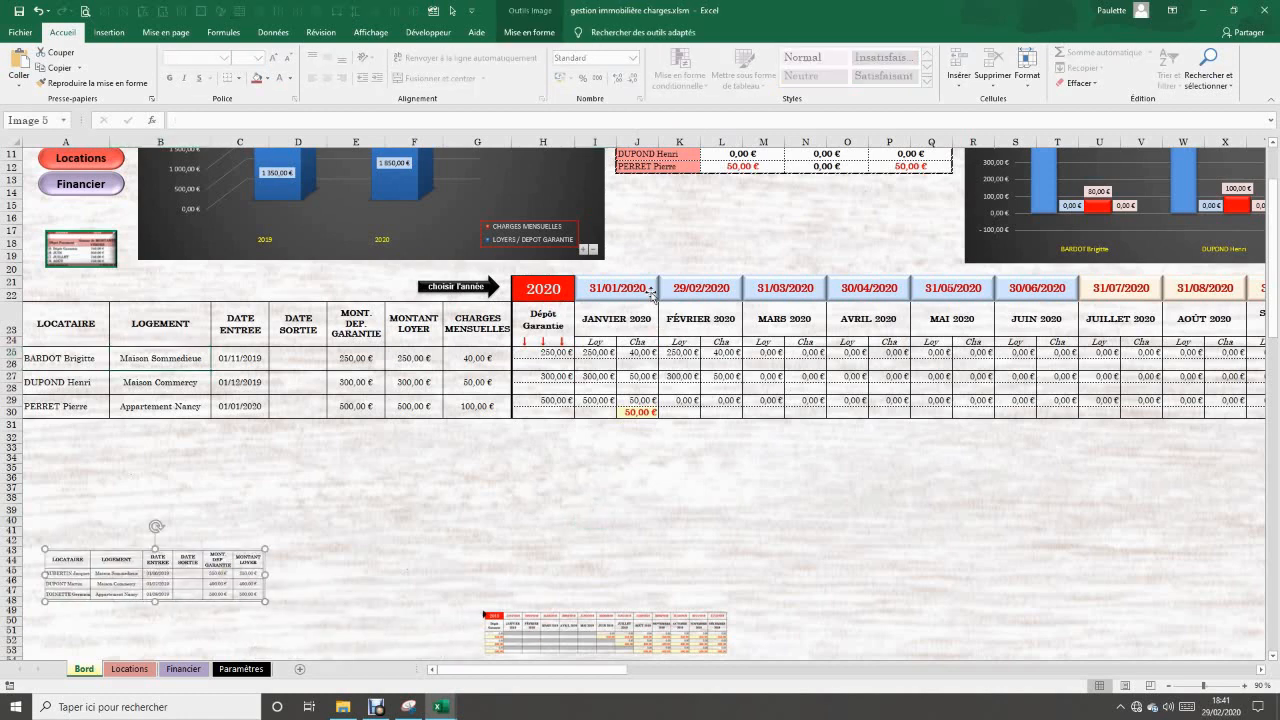
- Examine the JANVIER 2020 heading formula in I23, then move the group of month-end date shapes from row 21 down to about row 41
mouse_move(638, 645)
mouse_down()
mouse_move(698, 625)
mouse_move(637, 641)
mouse_up()
click(620, 318)
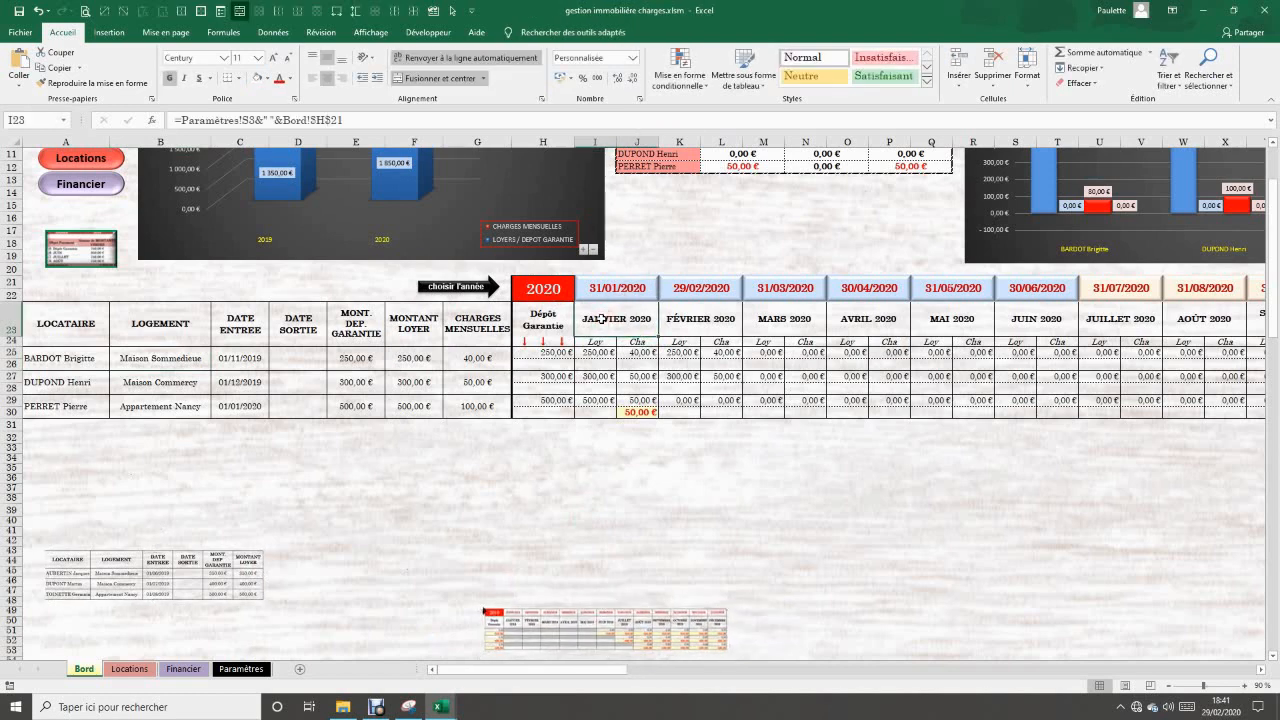
drag(637, 287, 571, 531)
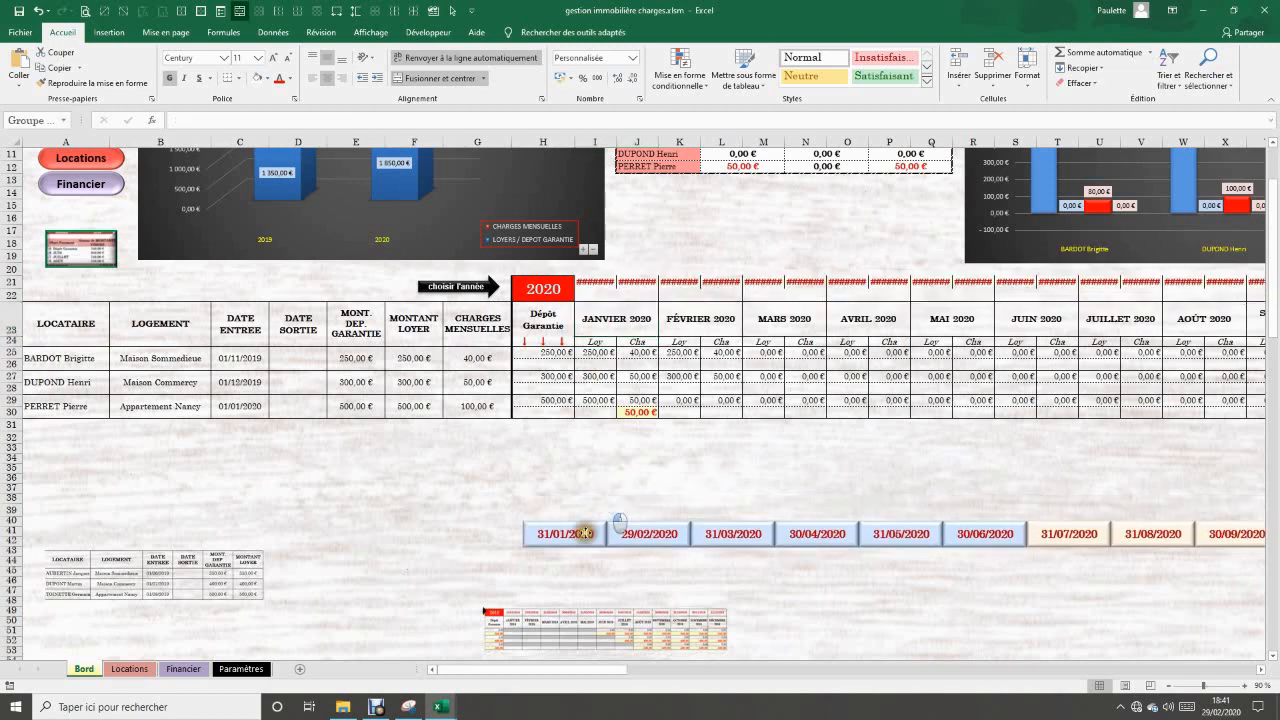
- Examine the month-end date formulas in I21 and J21 and the same row across the remaining months
click(595, 282)
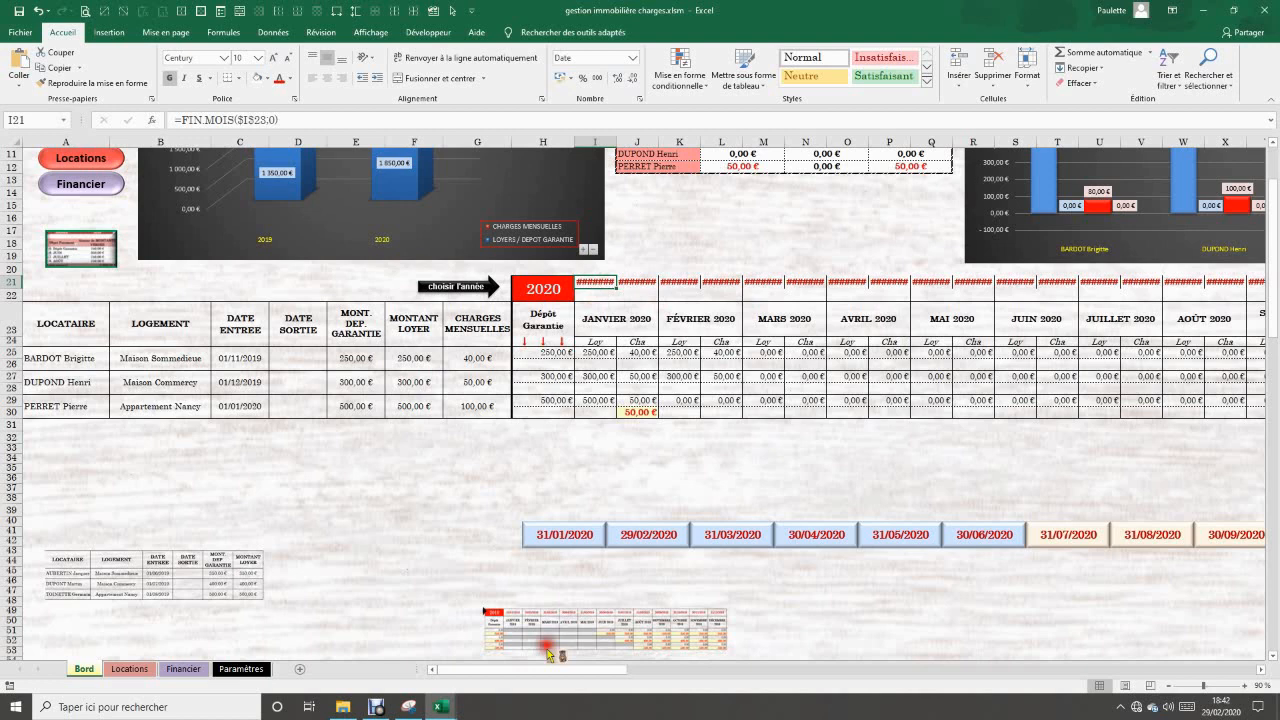
drag(600, 670, 636, 670)
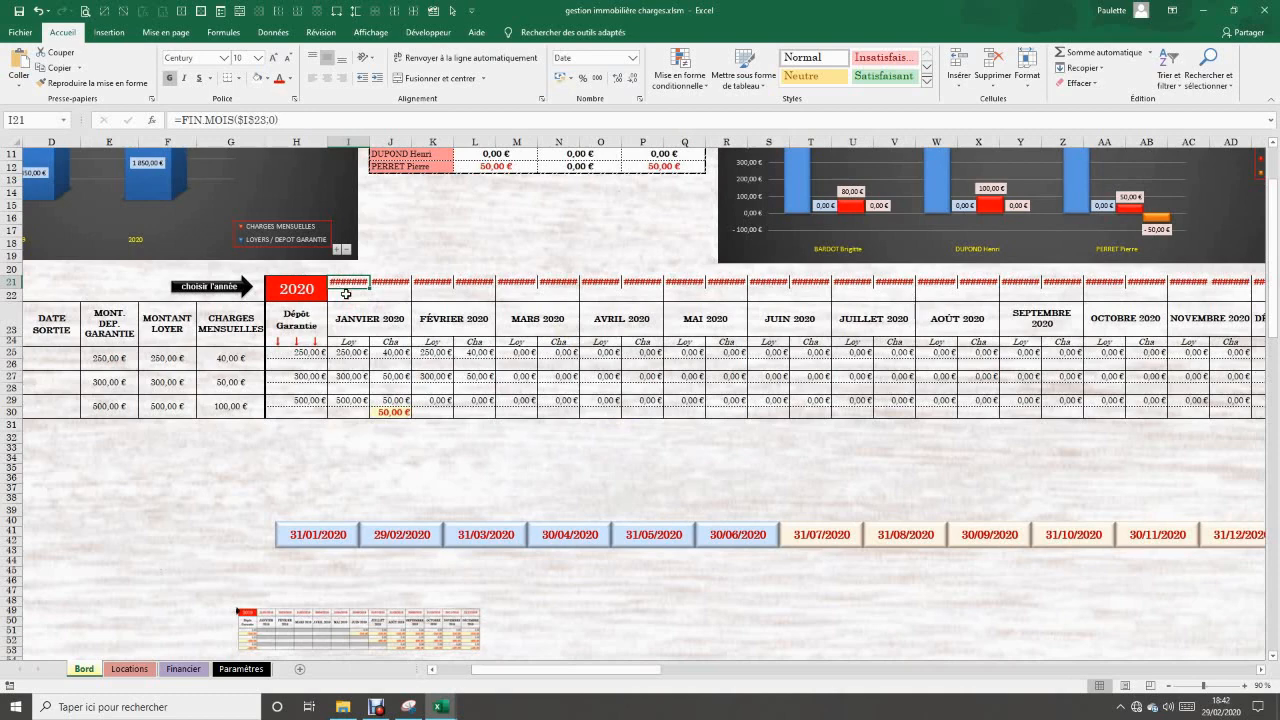
drag(589, 668, 545, 672)
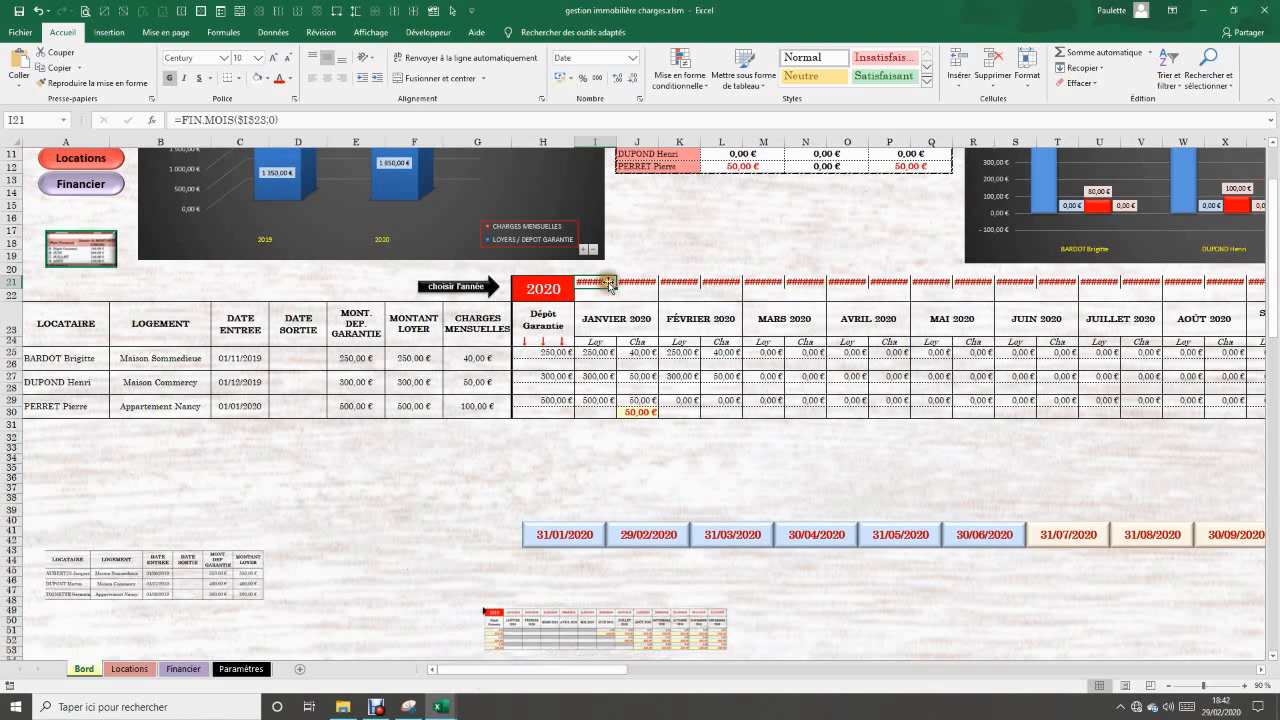
drag(610, 285, 600, 284)
click(649, 288)
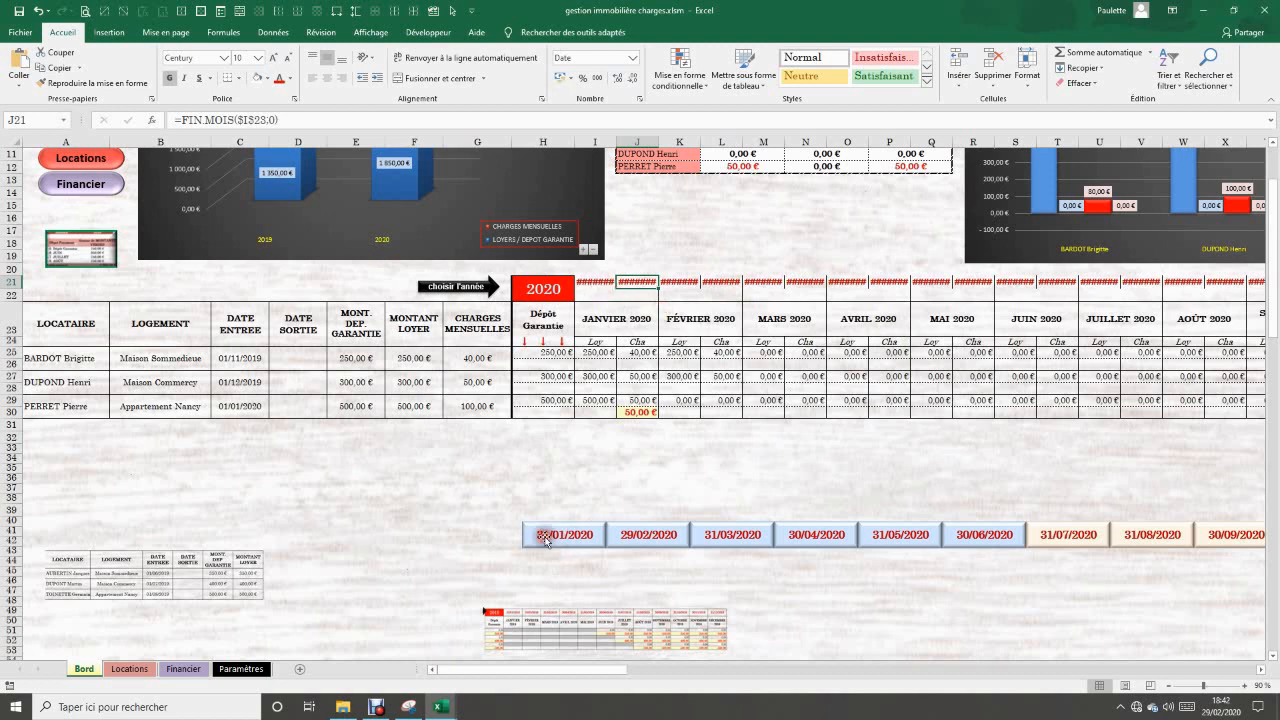
- Compare the FÉVRIER 2020 heading formula in K23 with the month-end date formula in I21
click(637, 458)
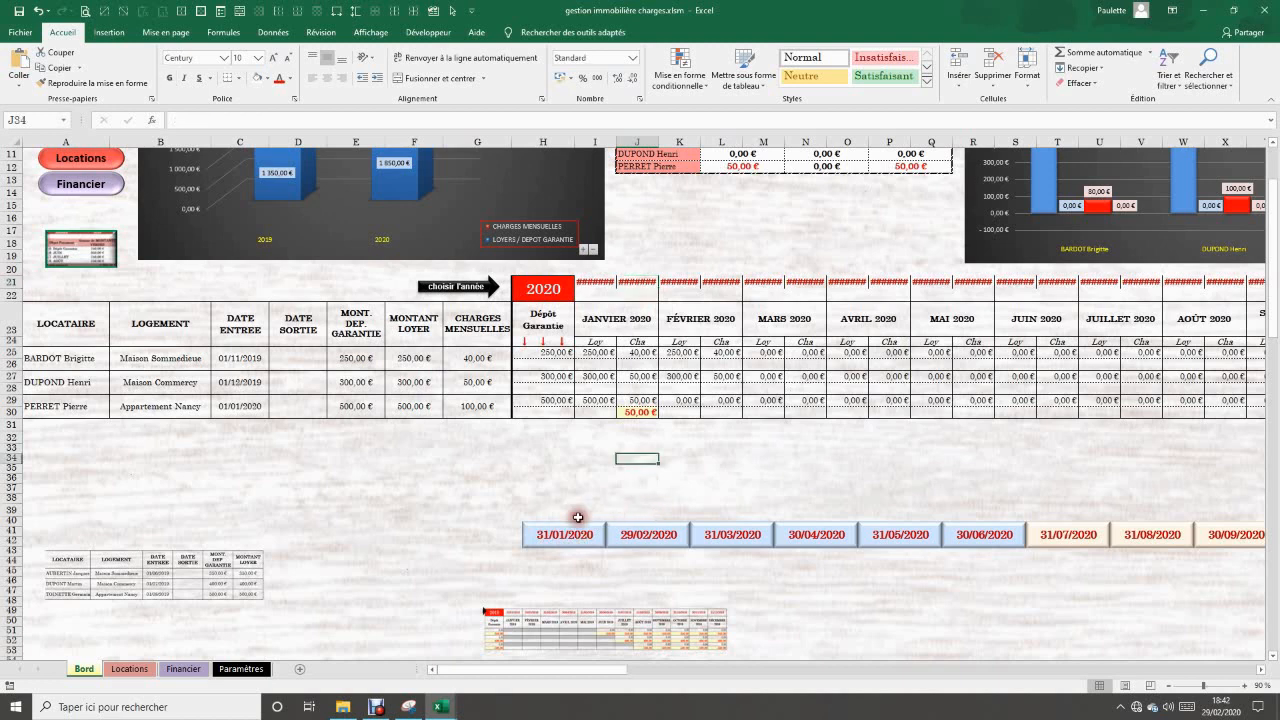
click(522, 449)
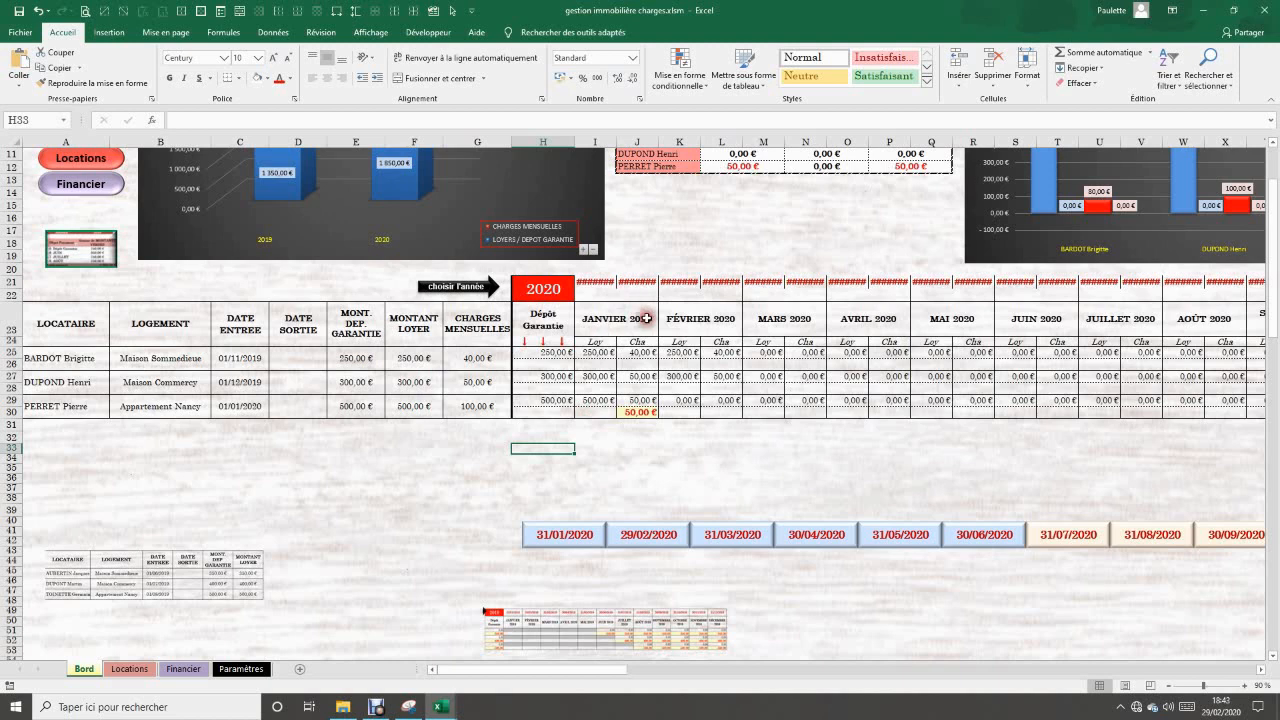
click(738, 320)
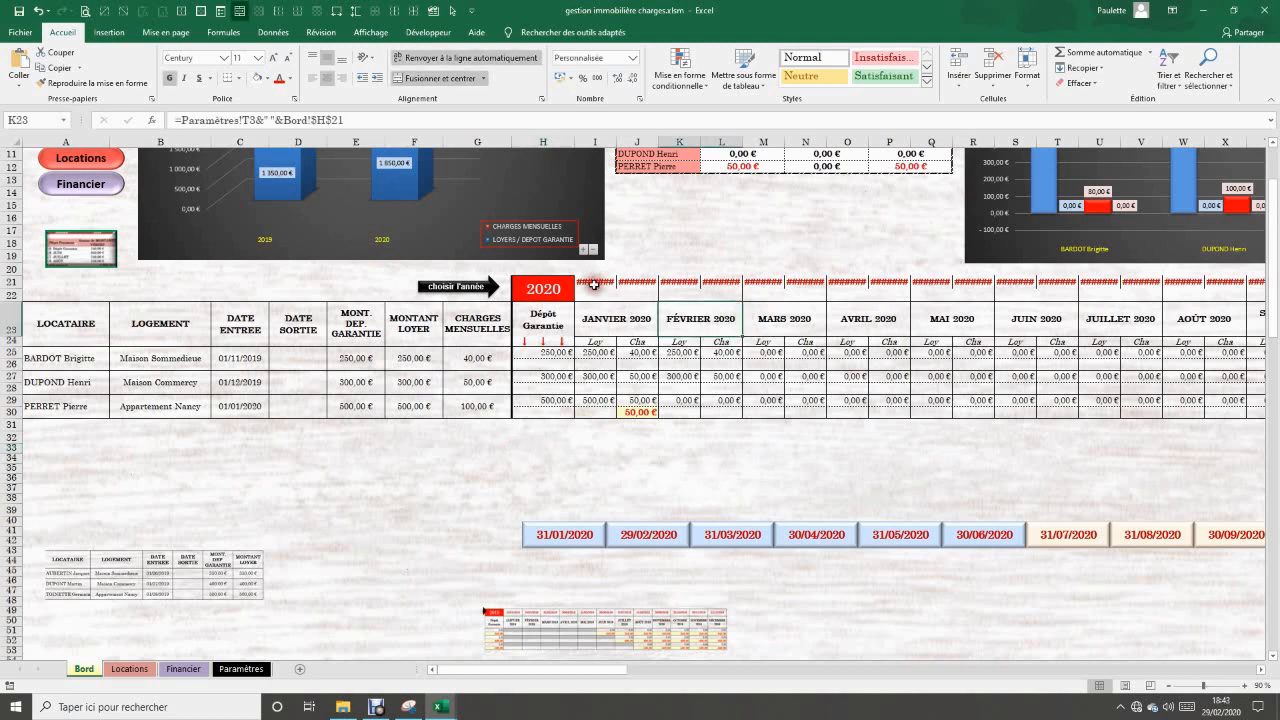
click(598, 284)
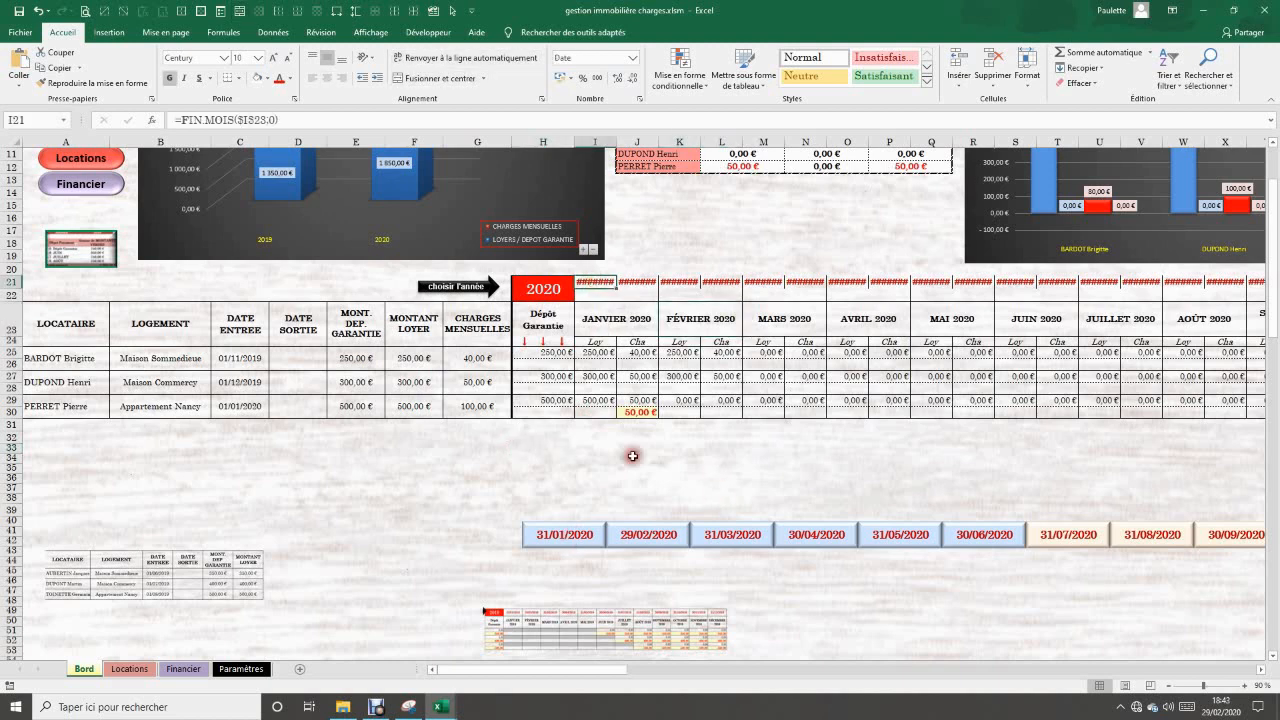
click(597, 284)
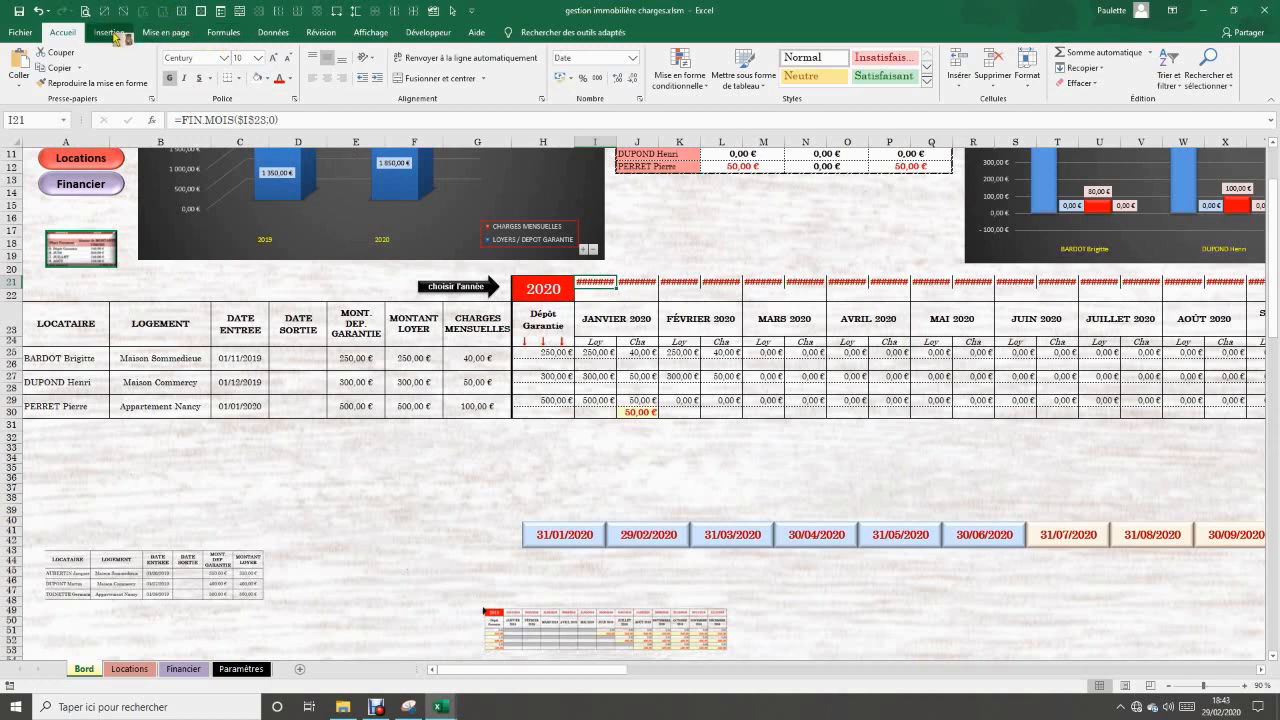
- Draw a rectangle about 1.15 cm high and 3.56 cm wide over I21:J22 above JANVIER 2020
click(111, 33)
click(232, 65)
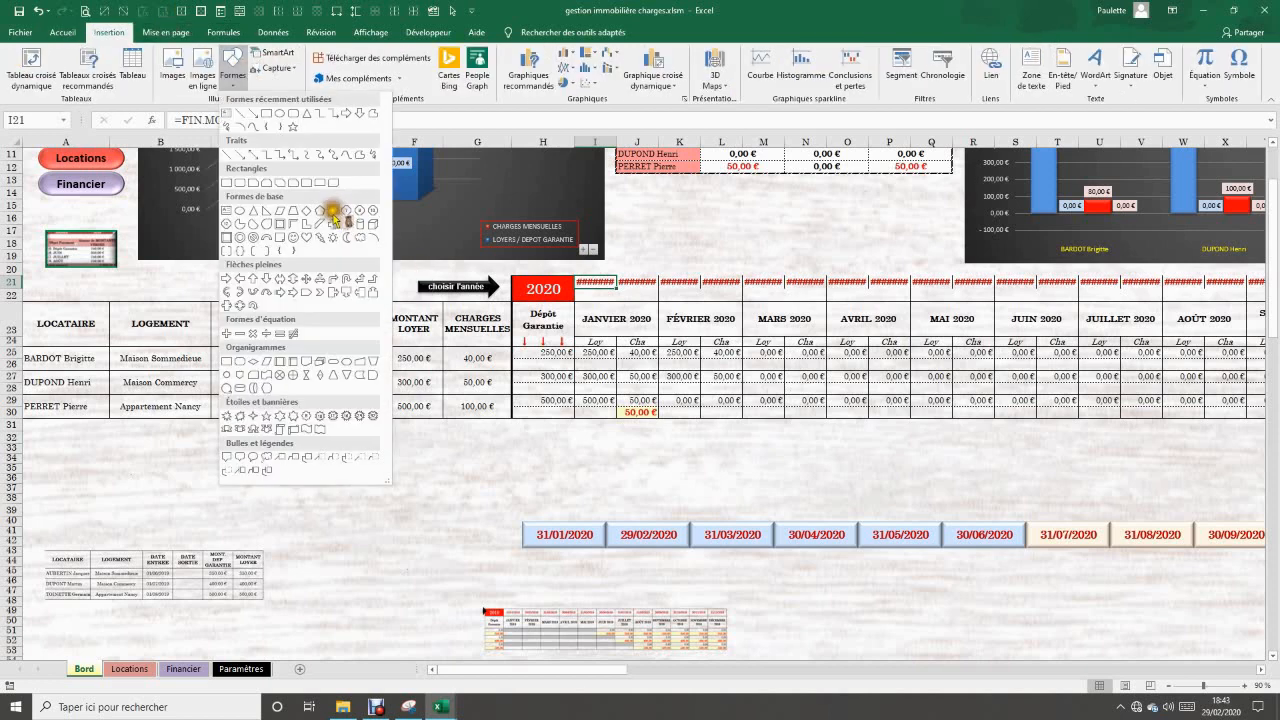
click(267, 115)
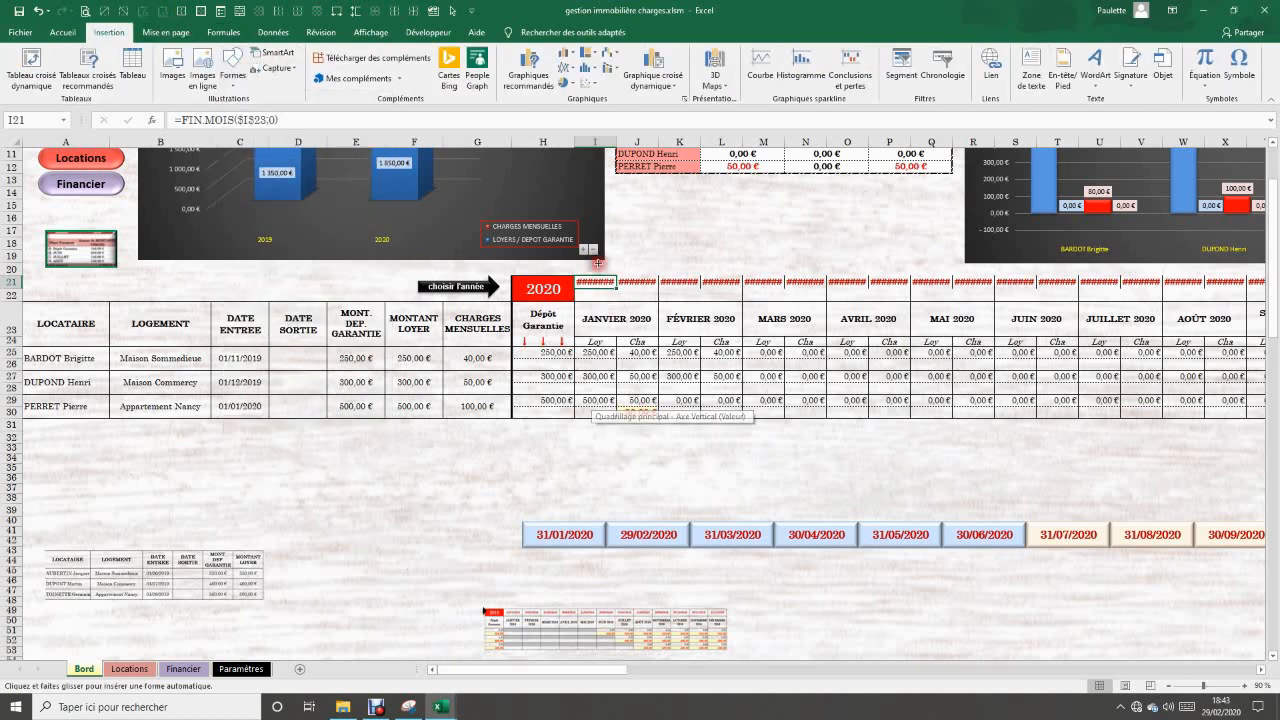
drag(576, 276, 654, 299)
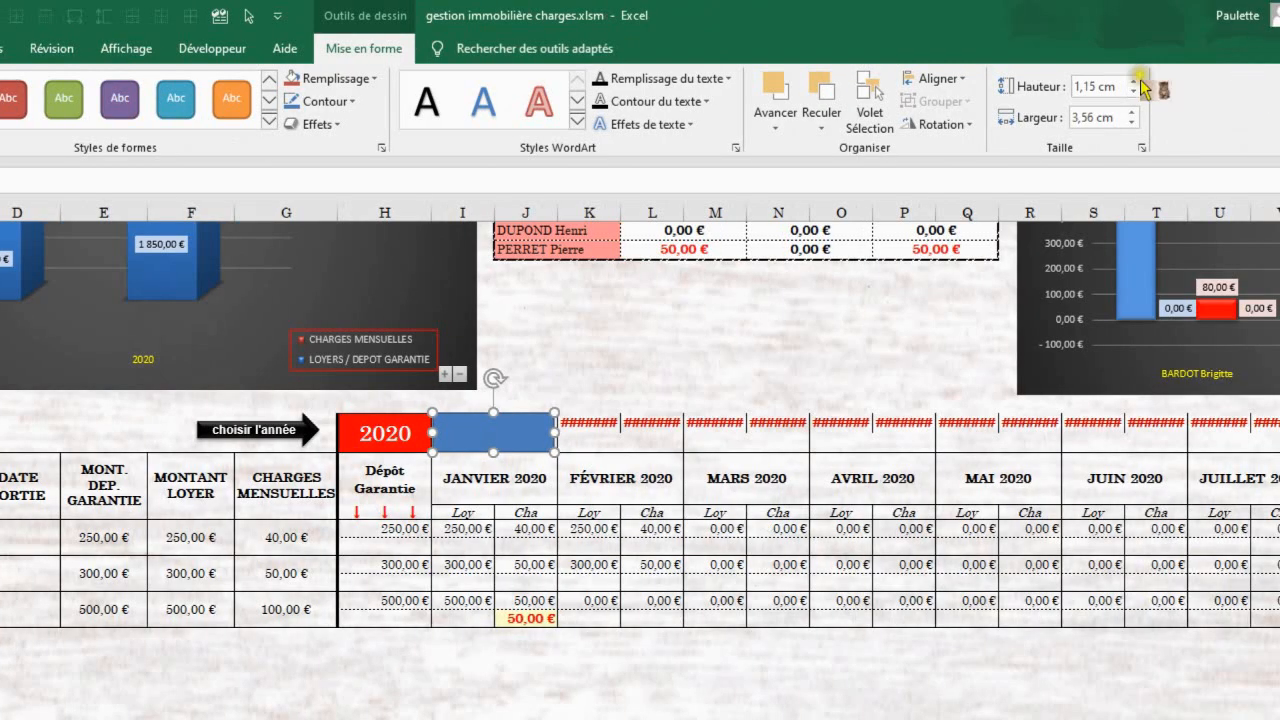
- Set the rectangle's height to 1.2 cm and its width to 3.7 cm
click(1134, 82)
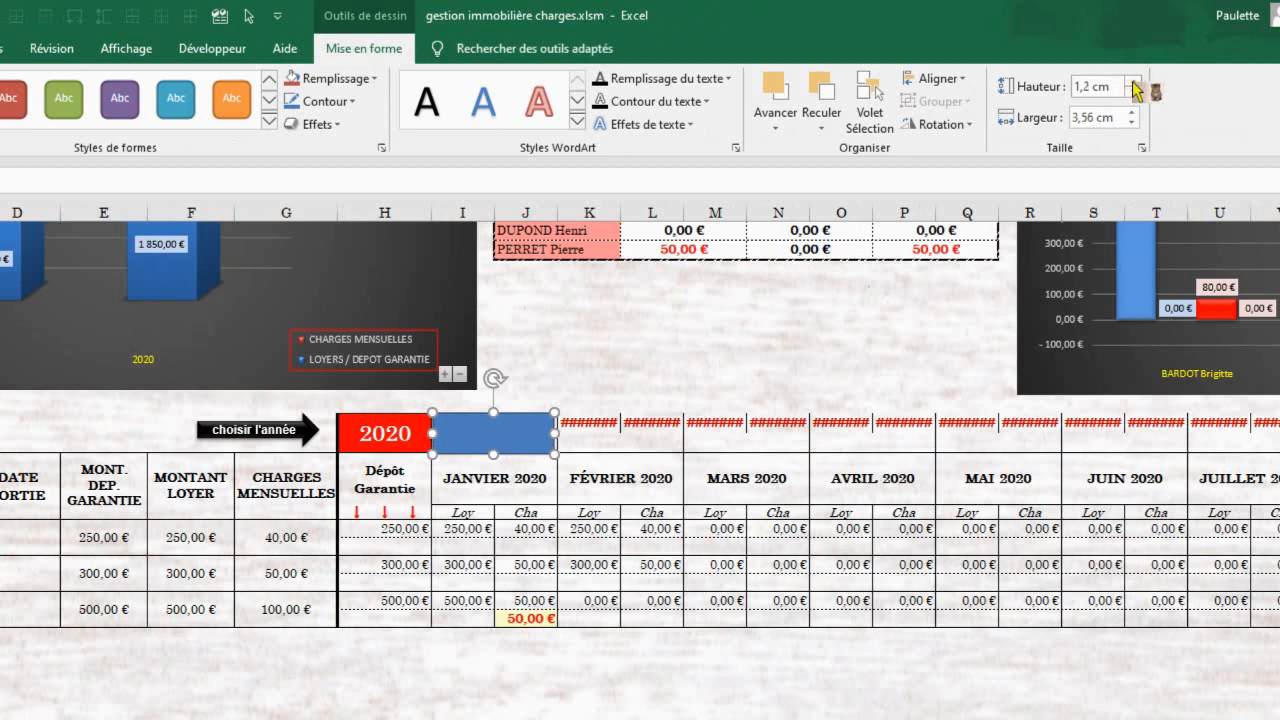
click(1133, 92)
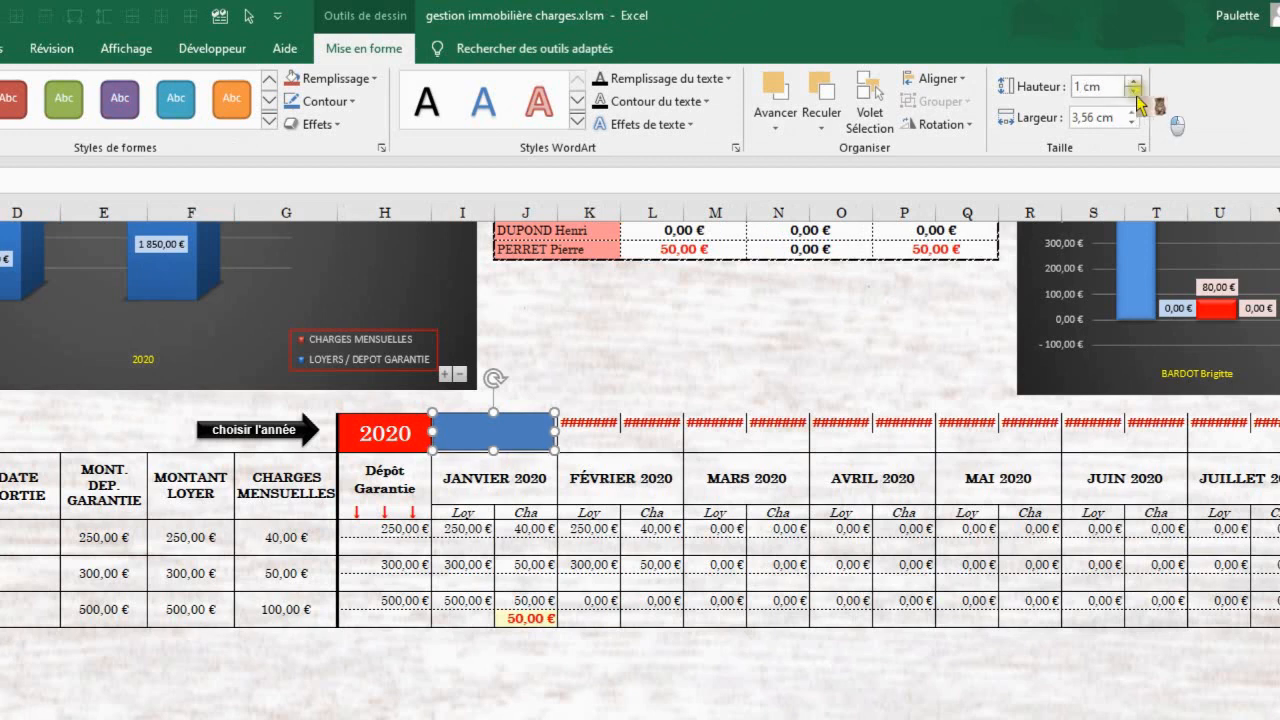
click(1134, 82)
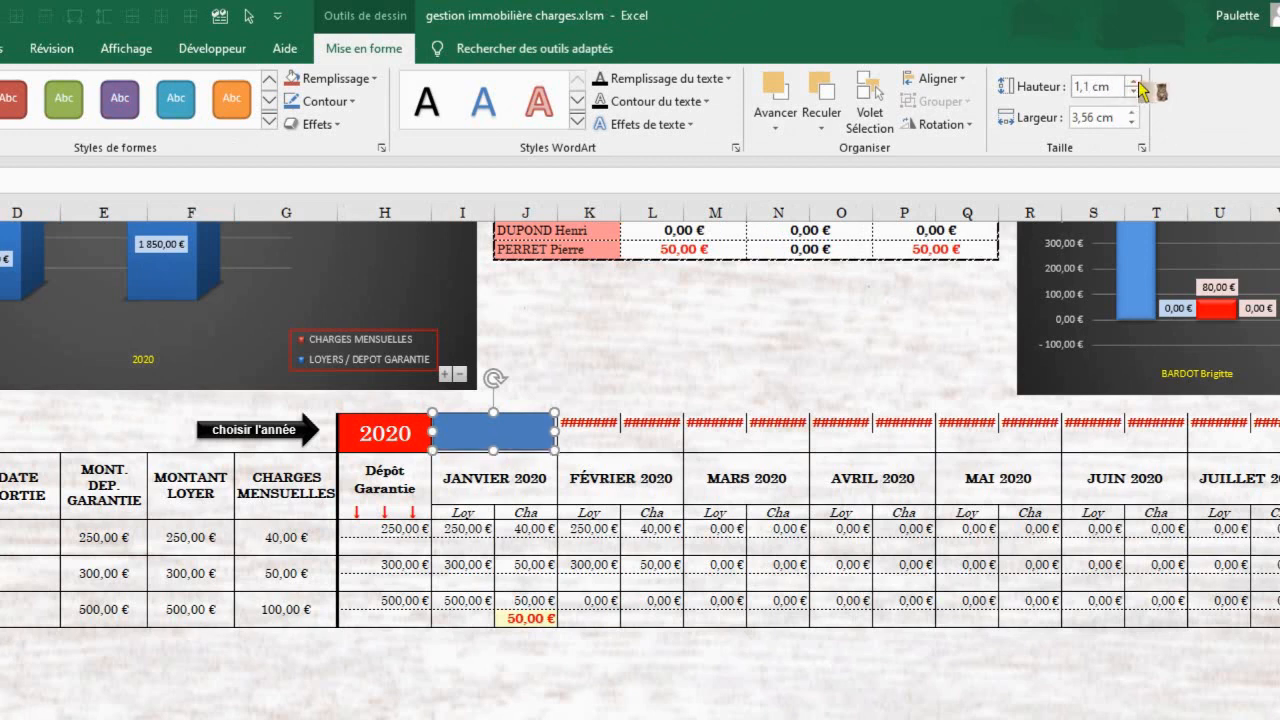
click(1134, 82)
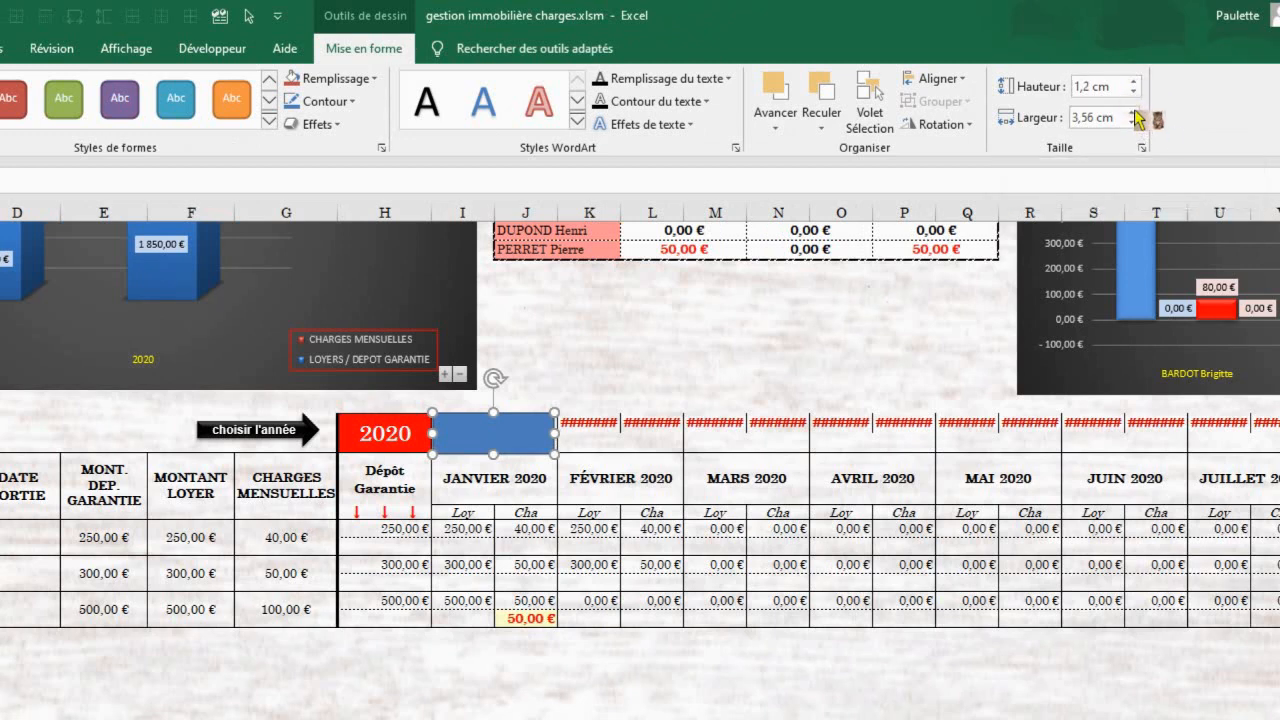
click(1133, 112)
click(1133, 112)
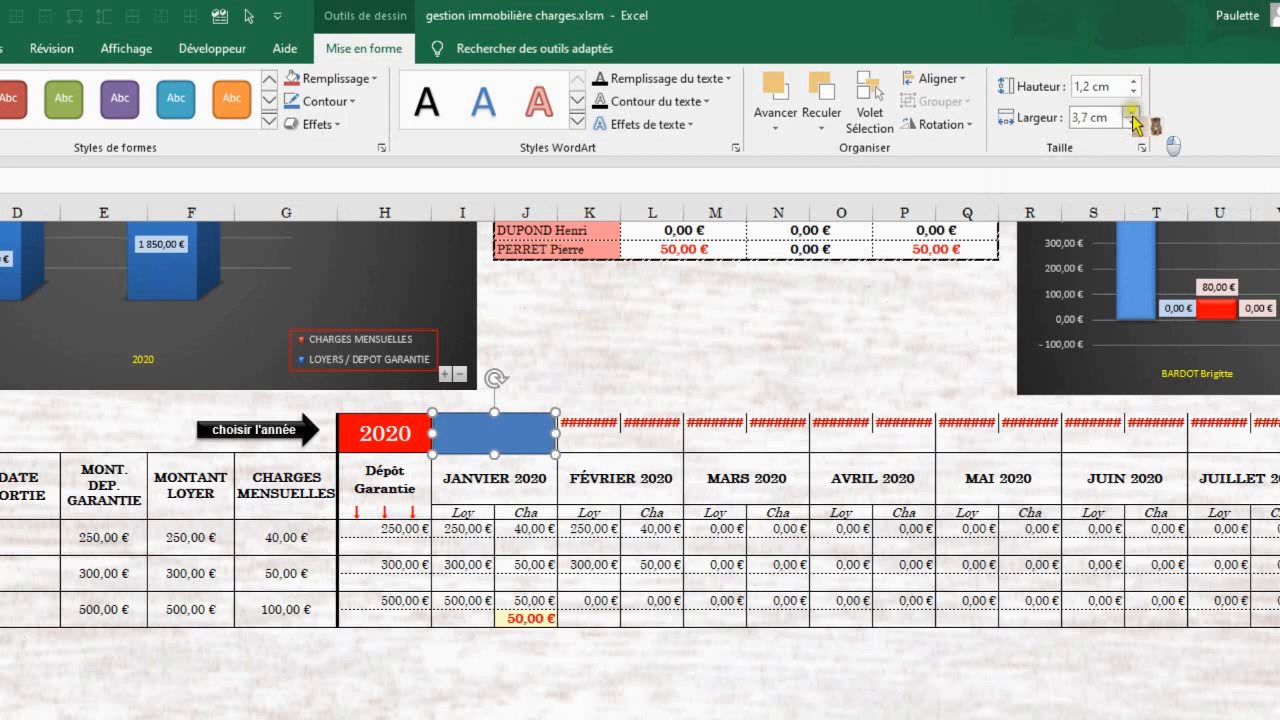
click(1132, 113)
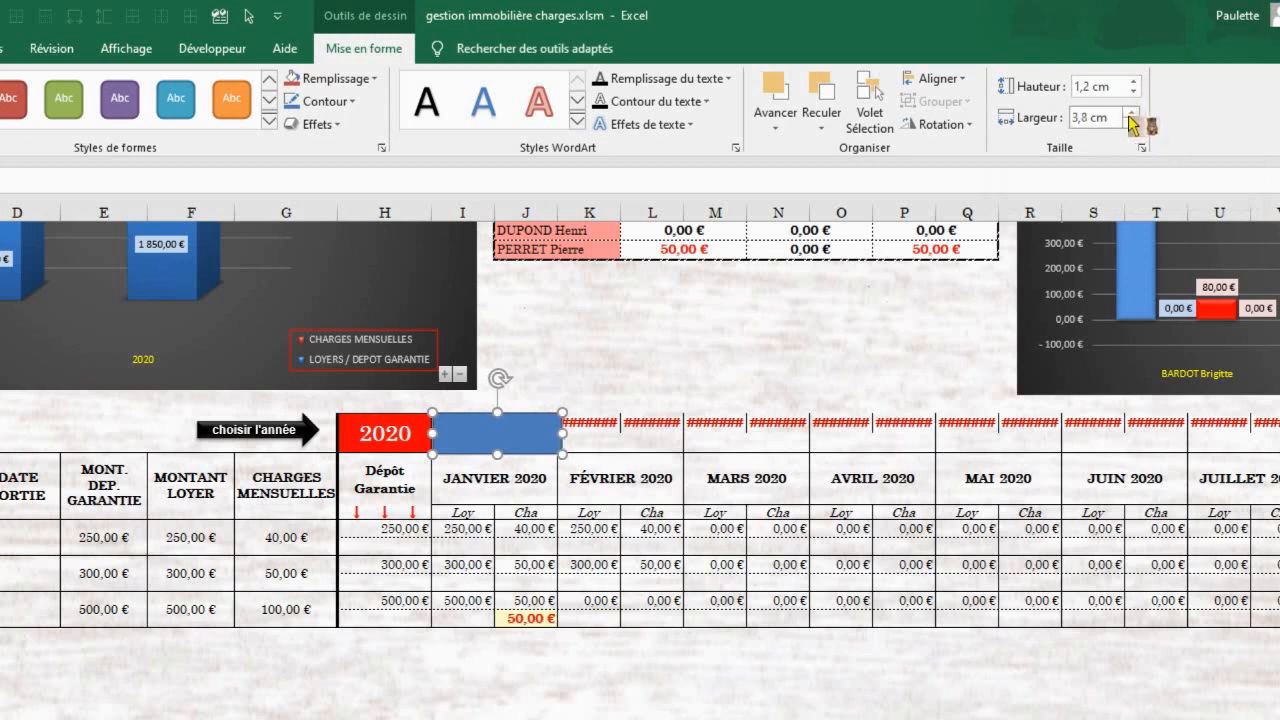
click(1133, 122)
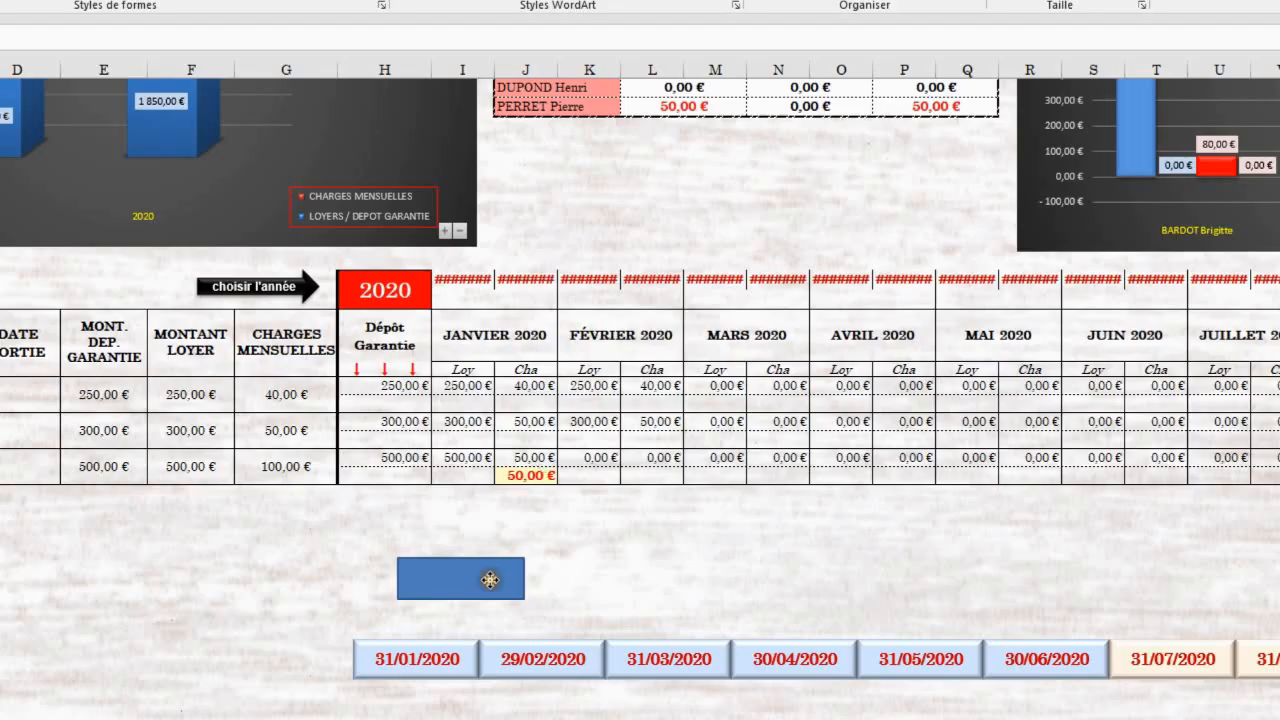
- Move the rectangle into the empty area below the table and apply a glossy red shape style
drag(490, 580, 490, 572)
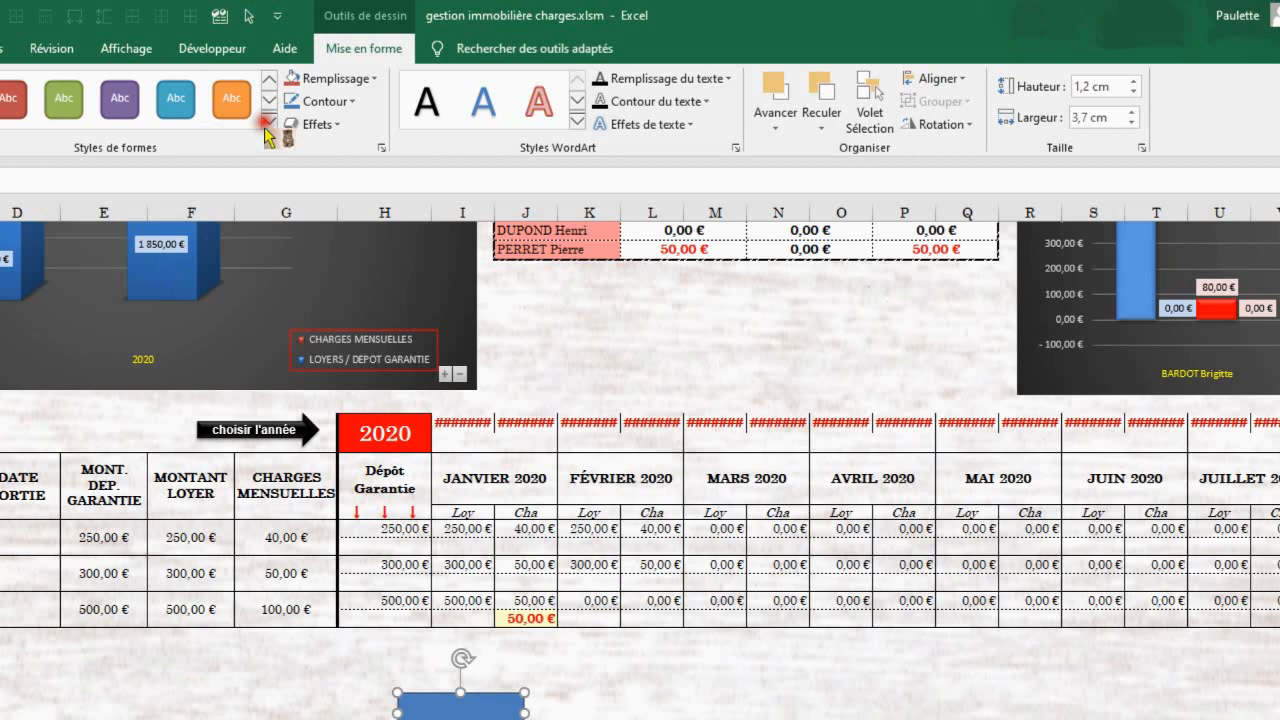
click(268, 124)
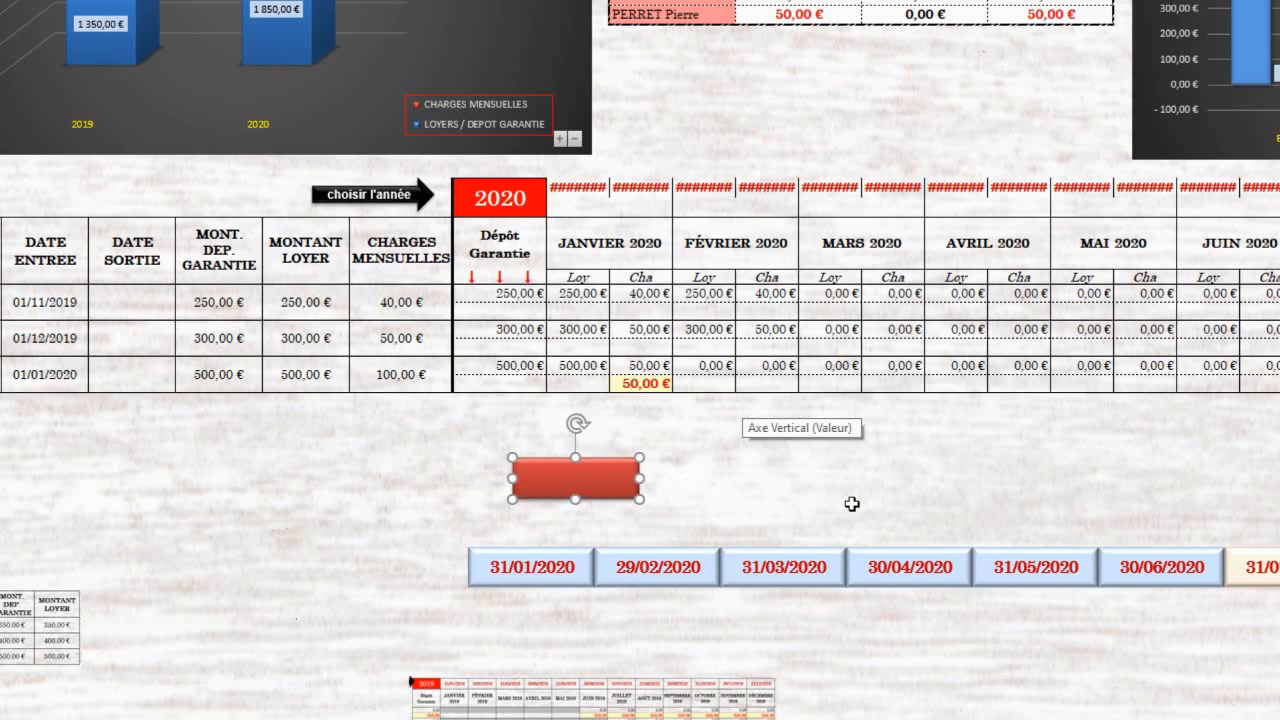
- Duplicate the red rectangle, place the copy beside the original and align the tops of both shapes
key(ctrl+d)
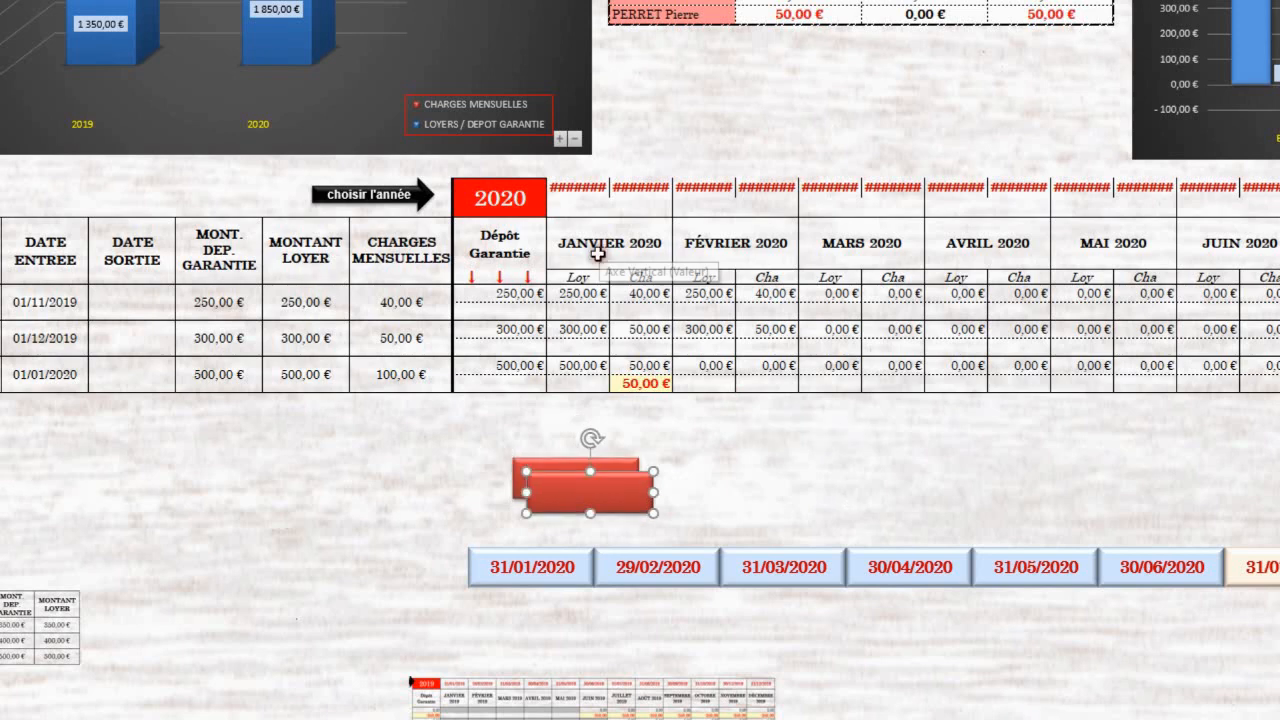
drag(604, 492, 740, 479)
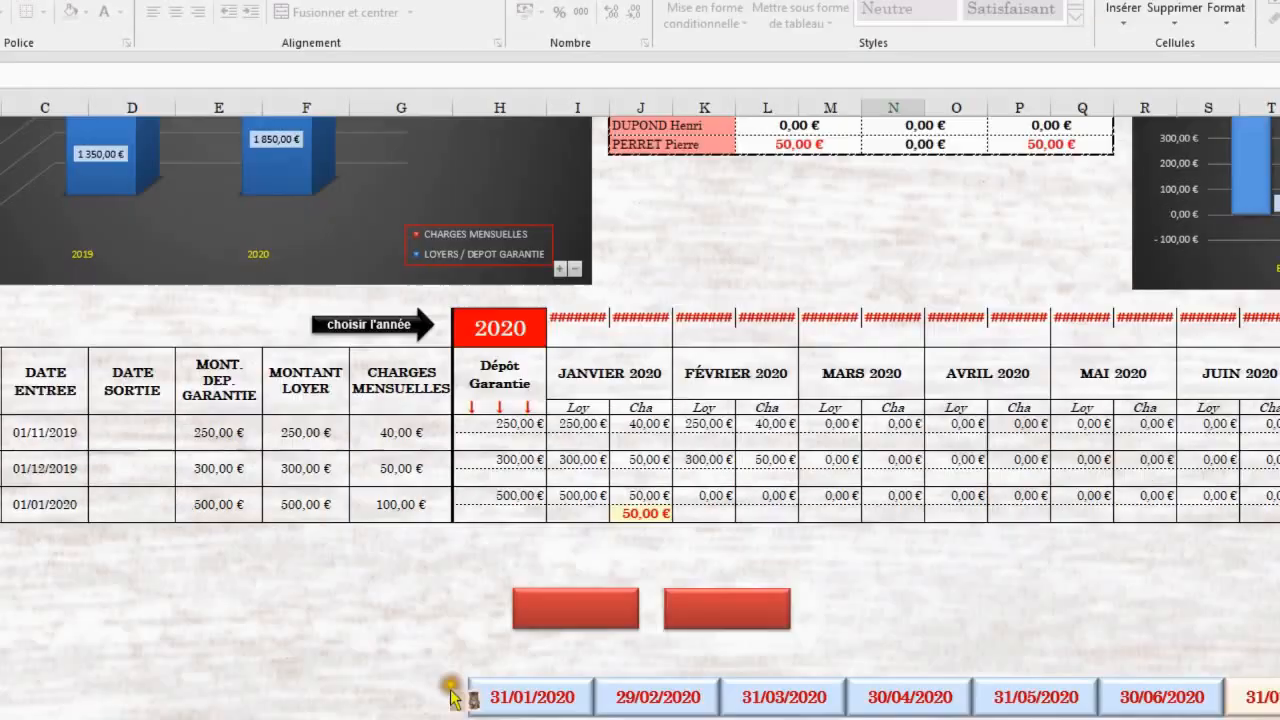
drag(481, 549, 881, 649)
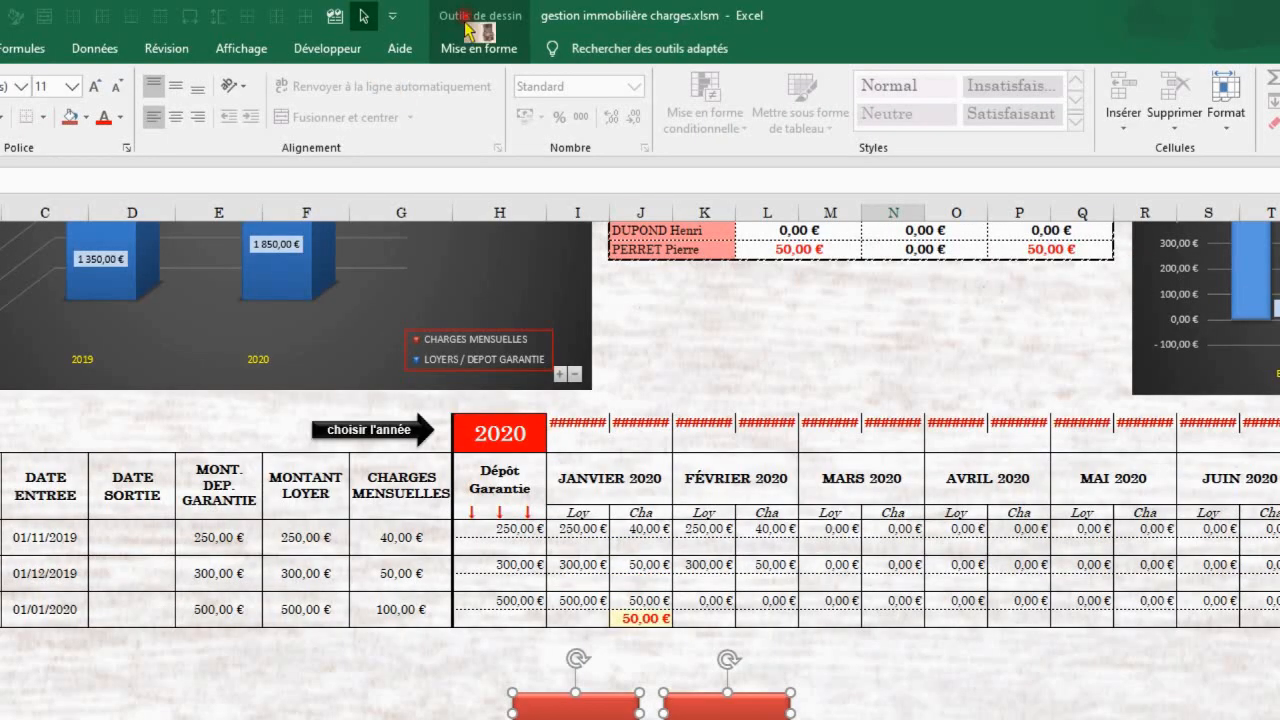
click(478, 48)
click(1050, 78)
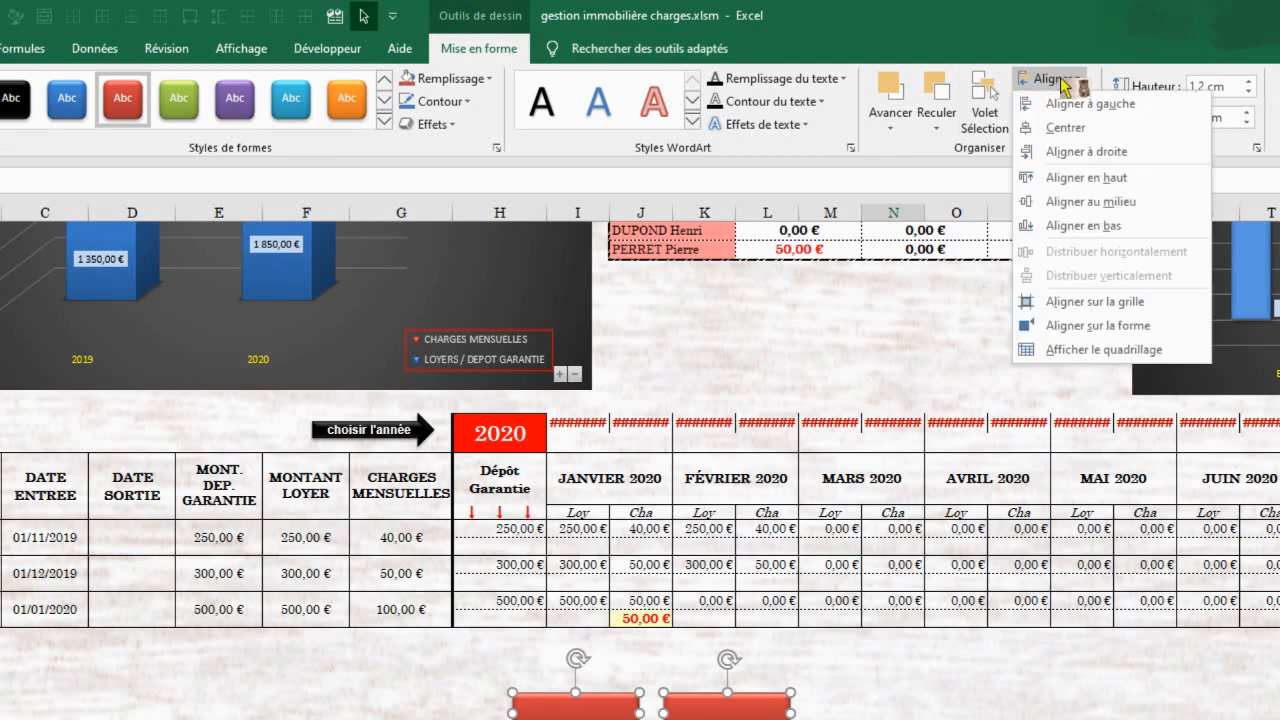
click(1097, 180)
- Move the copied rectangle flush against the right edge of the first red rectangle
click(745, 623)
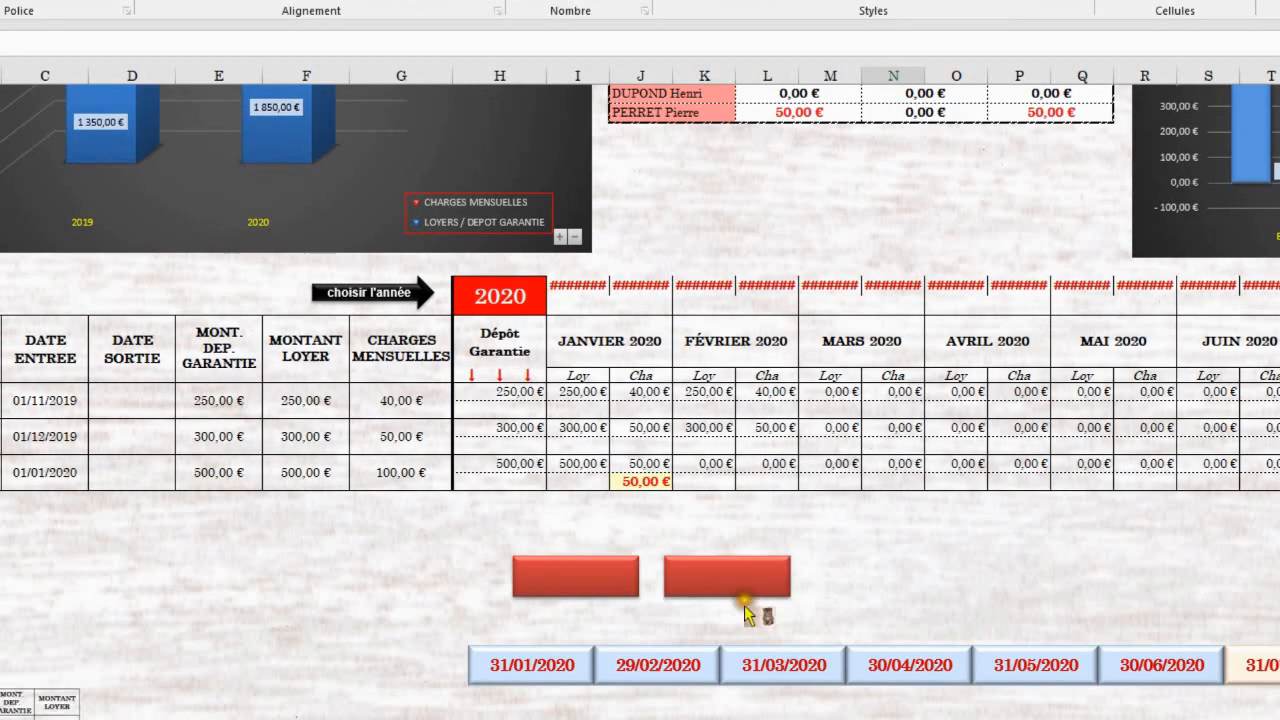
click(744, 598)
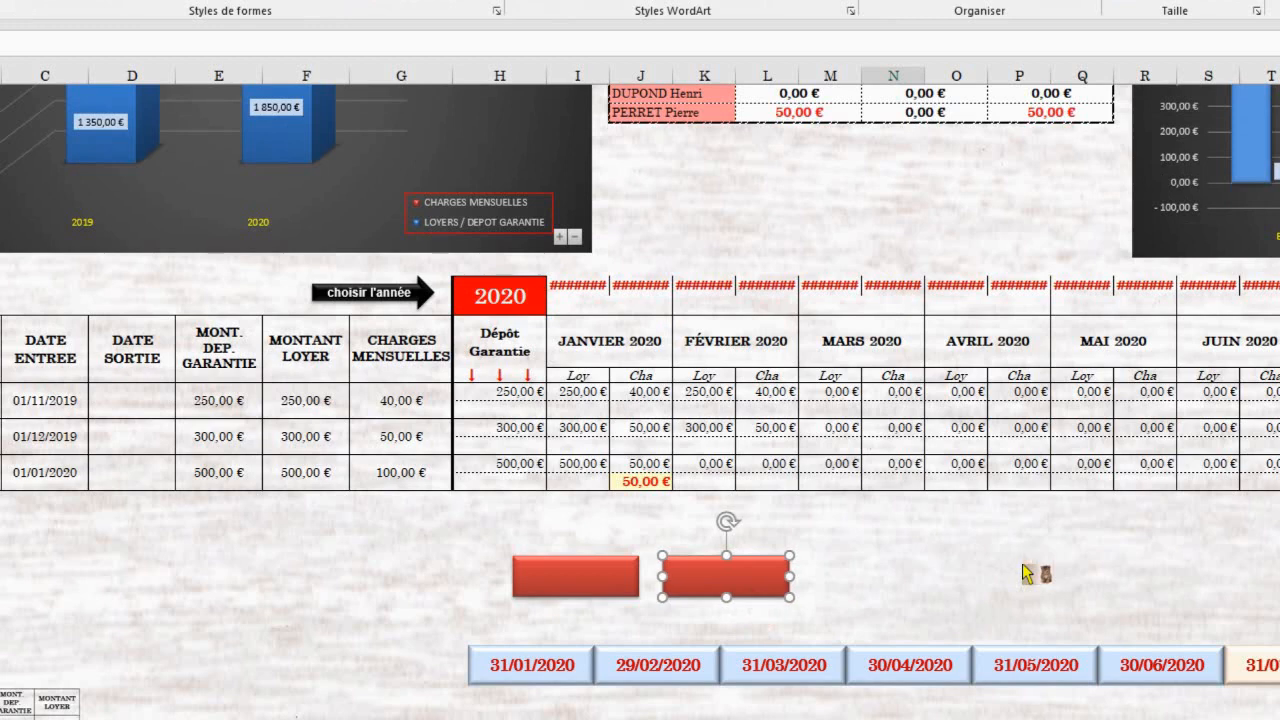
click(896, 574)
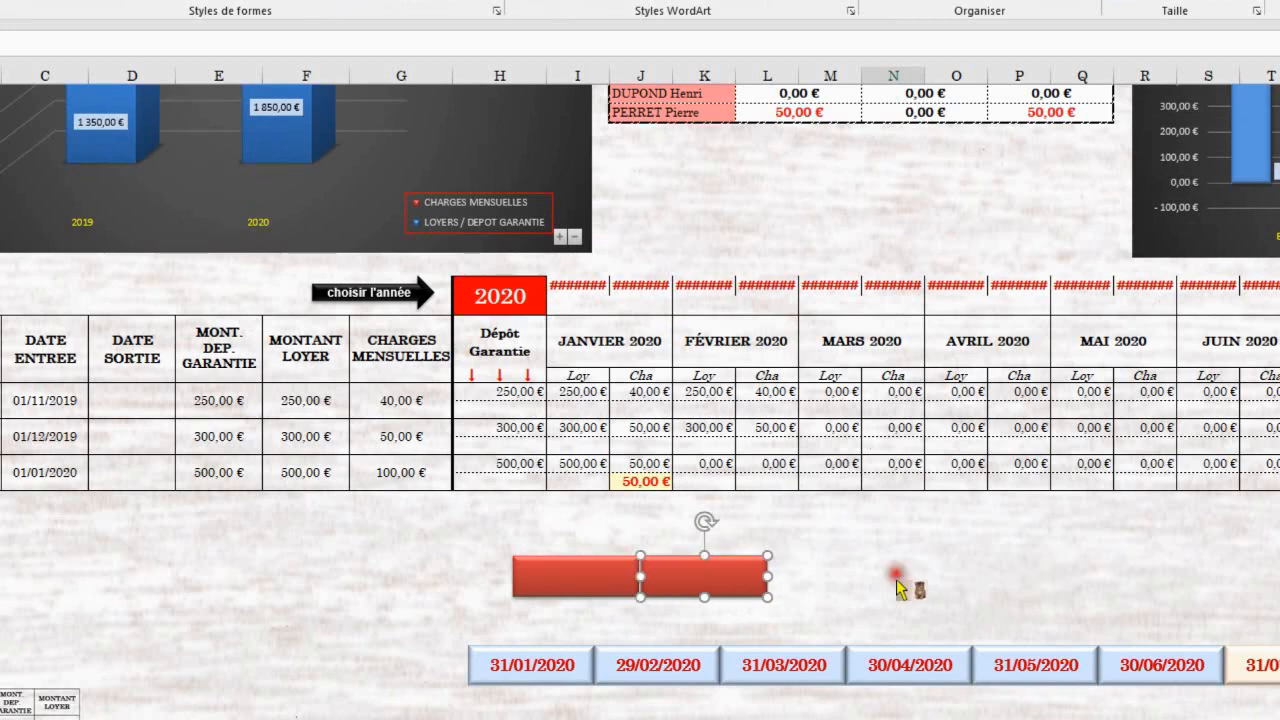
click(897, 580)
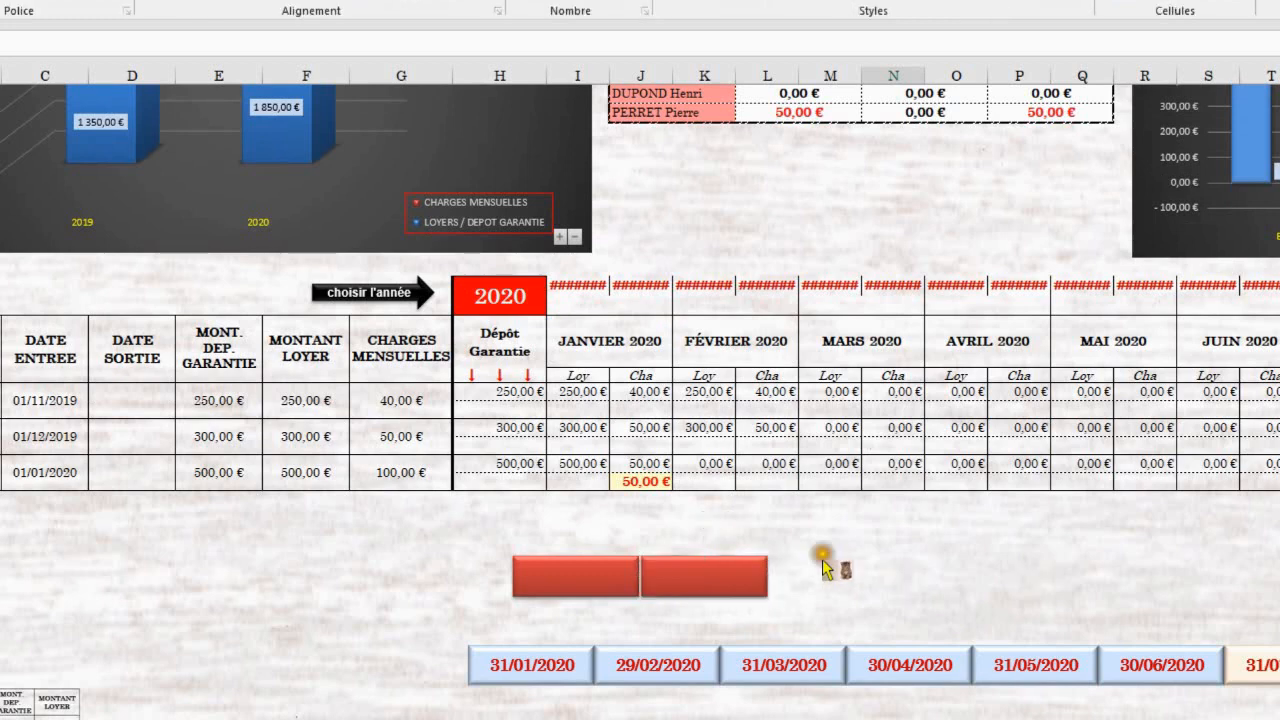
- Select both red rectangles and group them into a single object
click(420, 506)
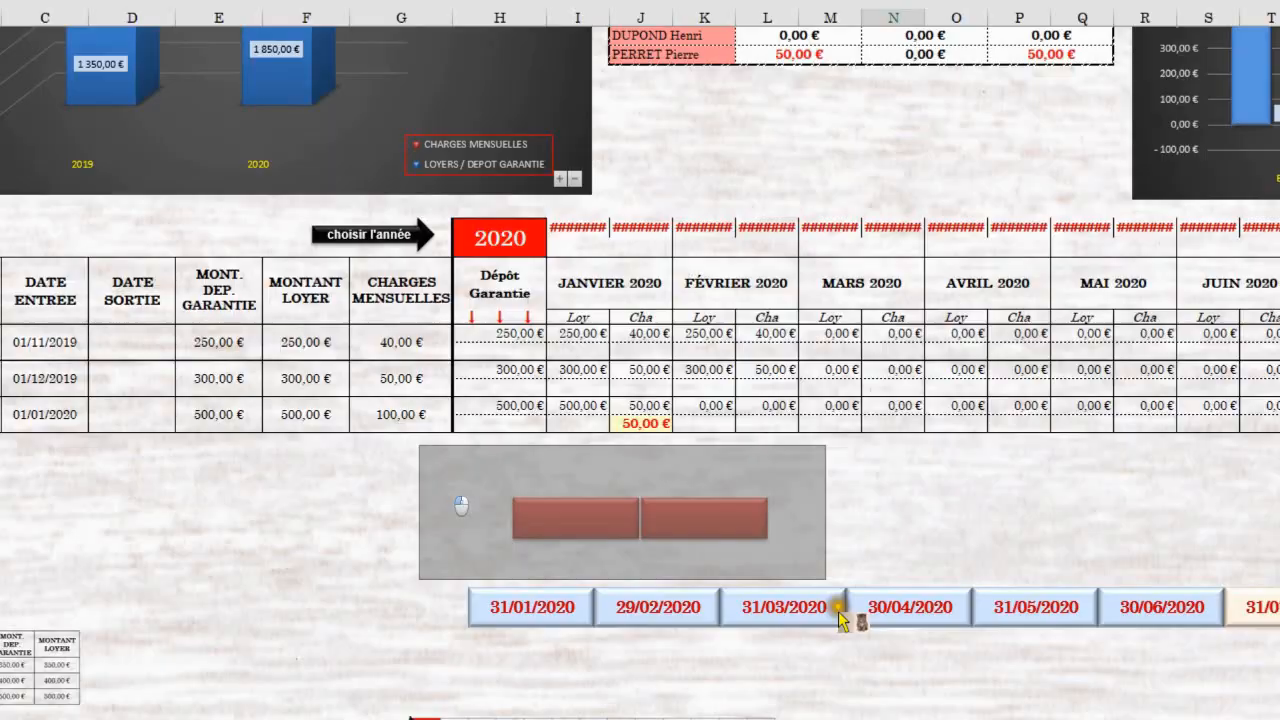
drag(838, 611, 840, 614)
click(1082, 104)
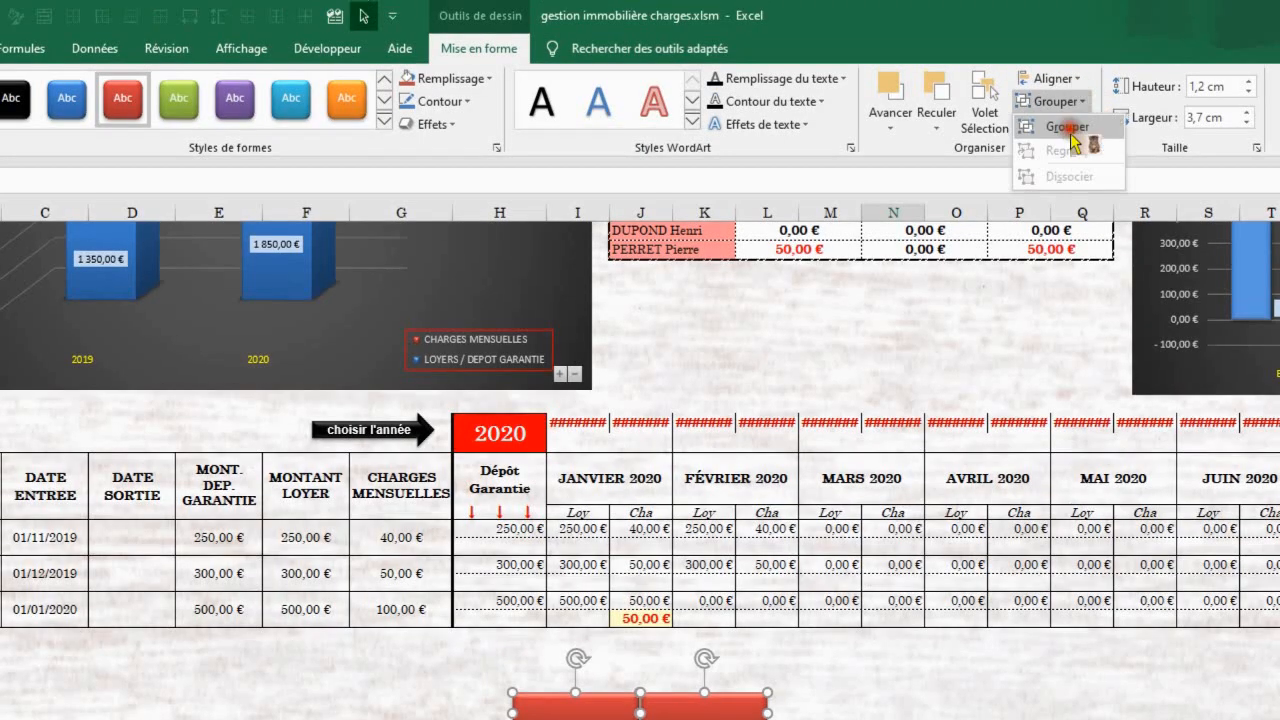
click(1068, 128)
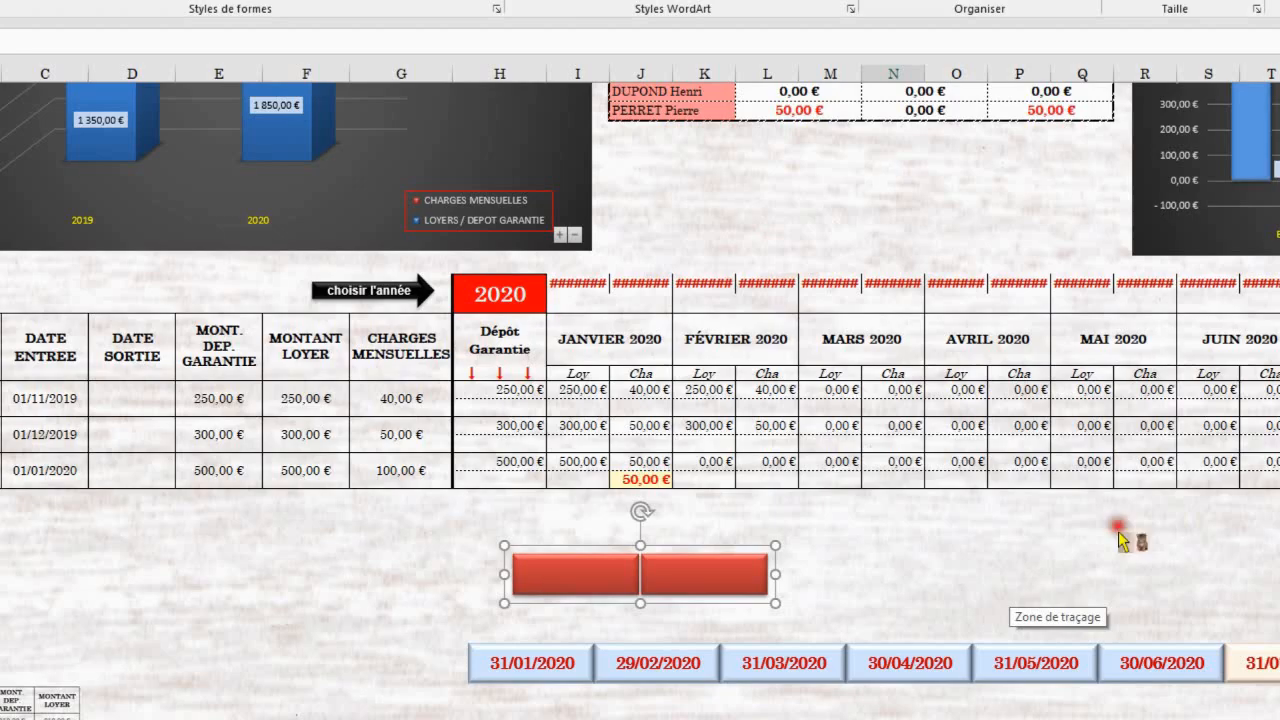
click(1120, 540)
- Move the red group over the date cells above JANVIER and FÉVRIER 2020, and nudge the February rectangle slightly toward January's
click(714, 553)
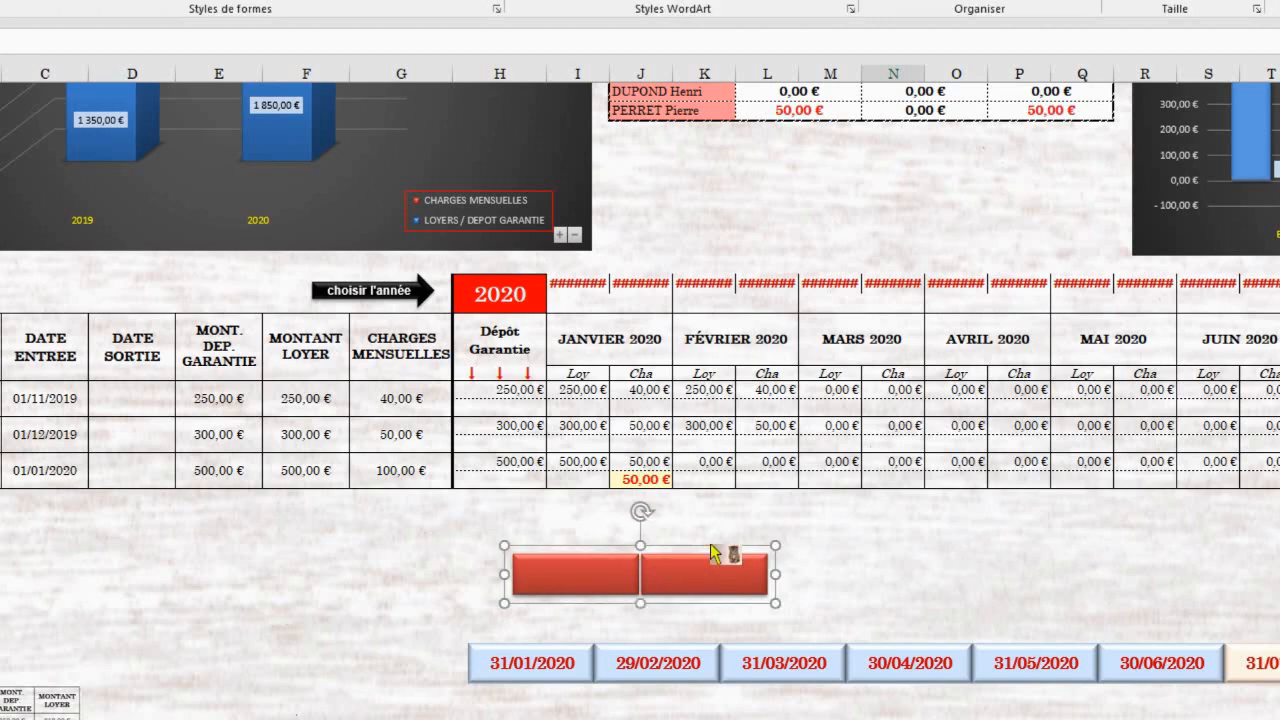
drag(709, 541, 763, 438)
click(722, 550)
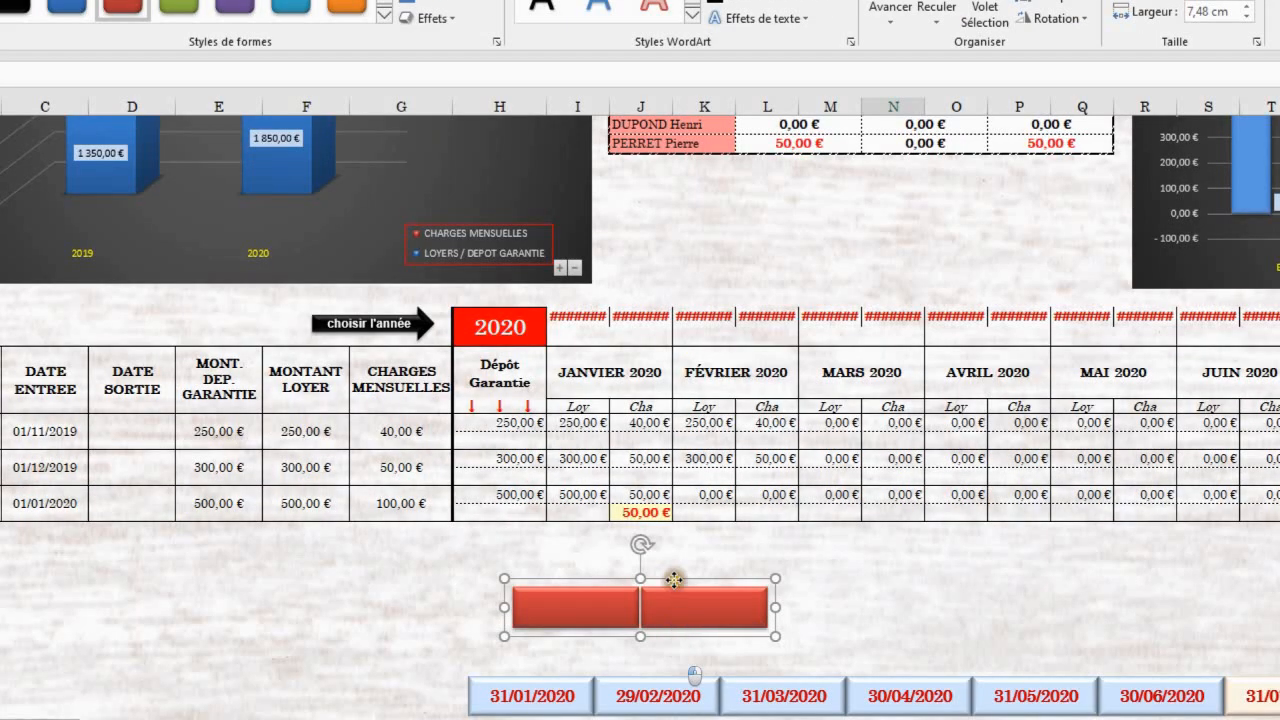
drag(675, 580, 708, 298)
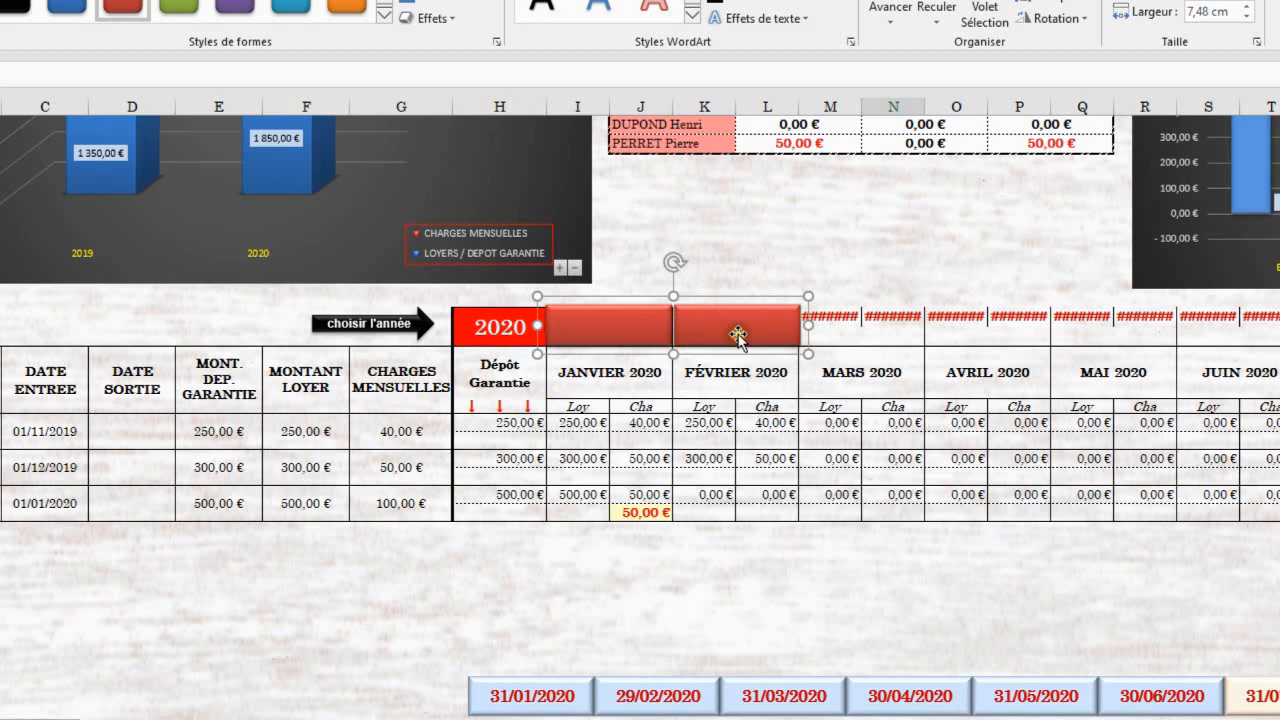
click(736, 337)
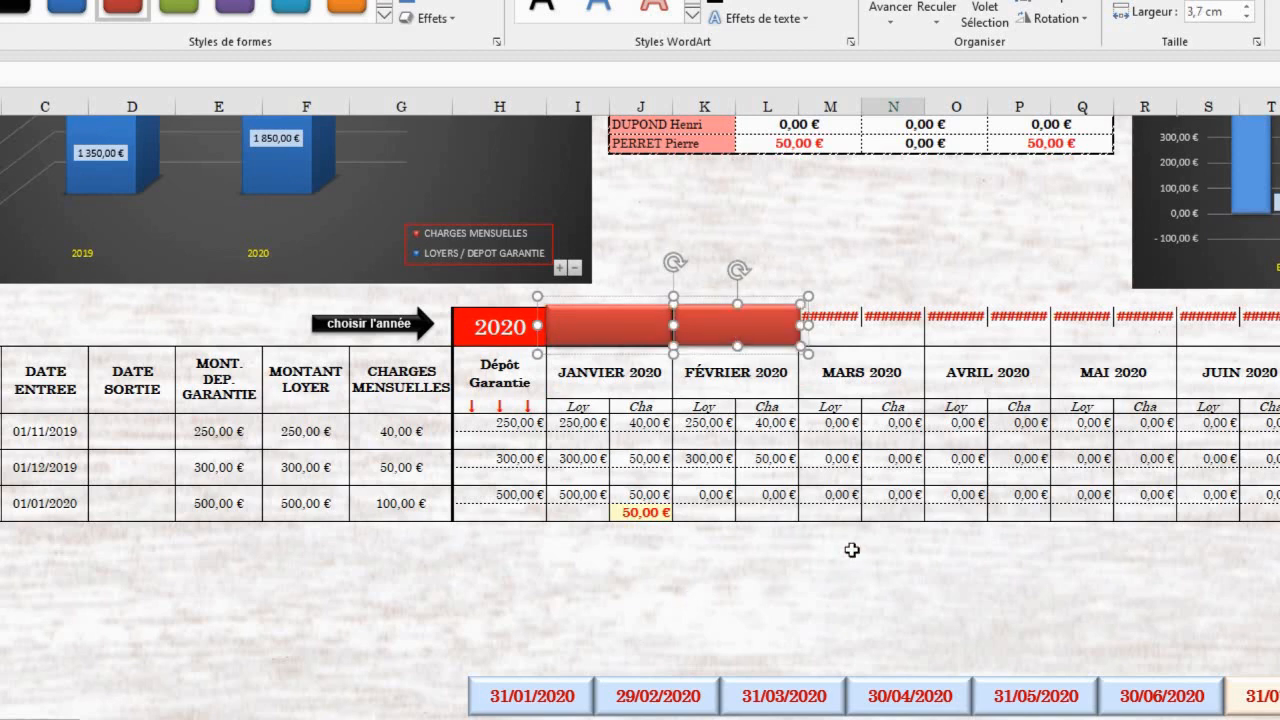
key(Left)
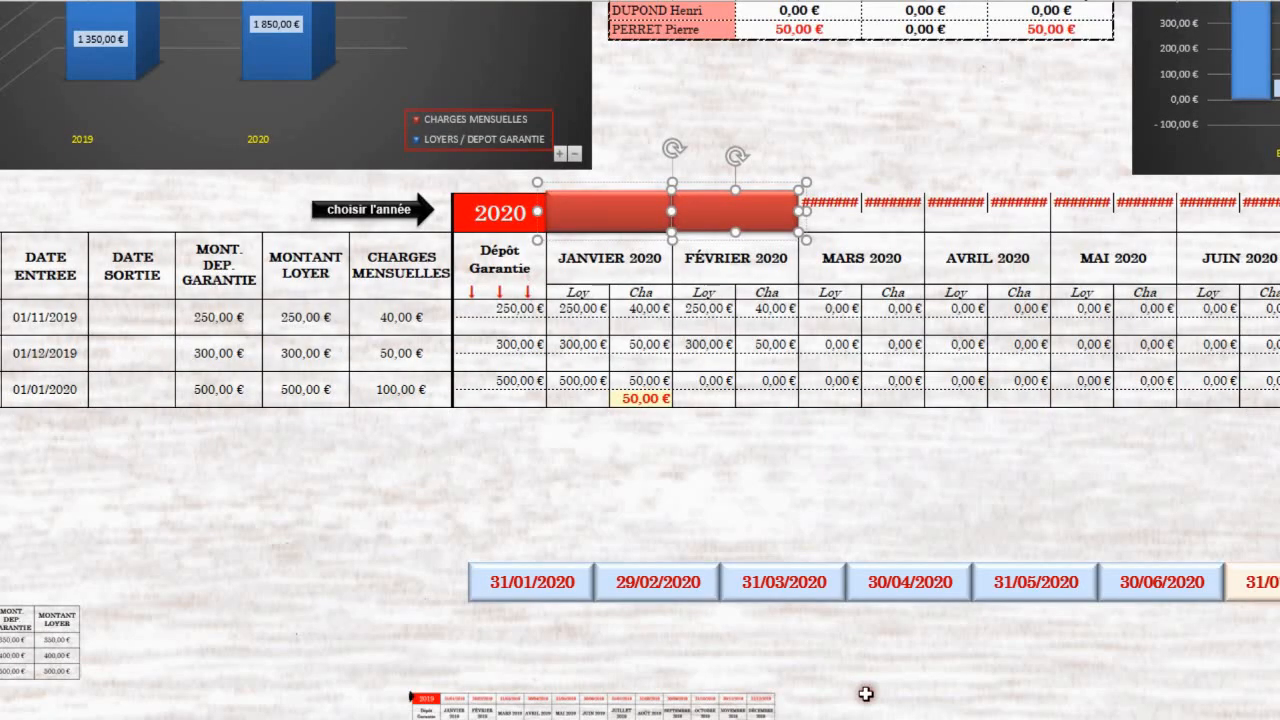
click(860, 600)
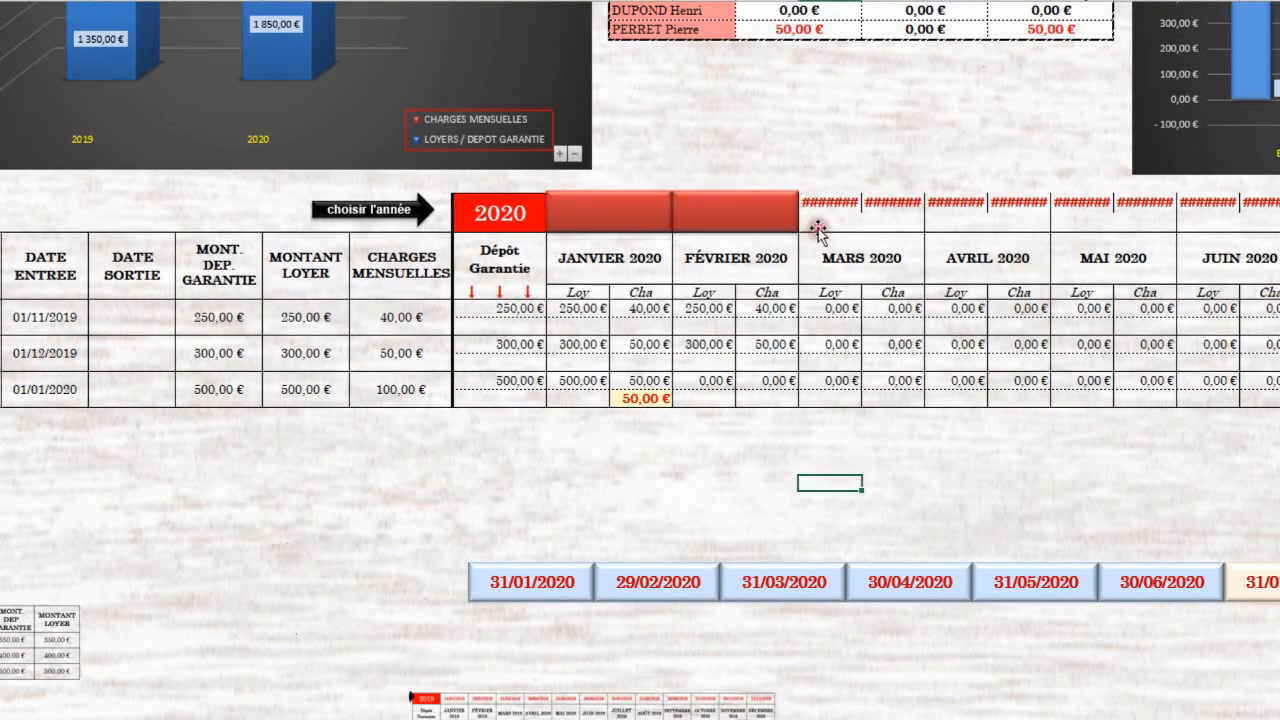
- Link the January rectangle's text to cell I21 with the formula =I21
click(616, 220)
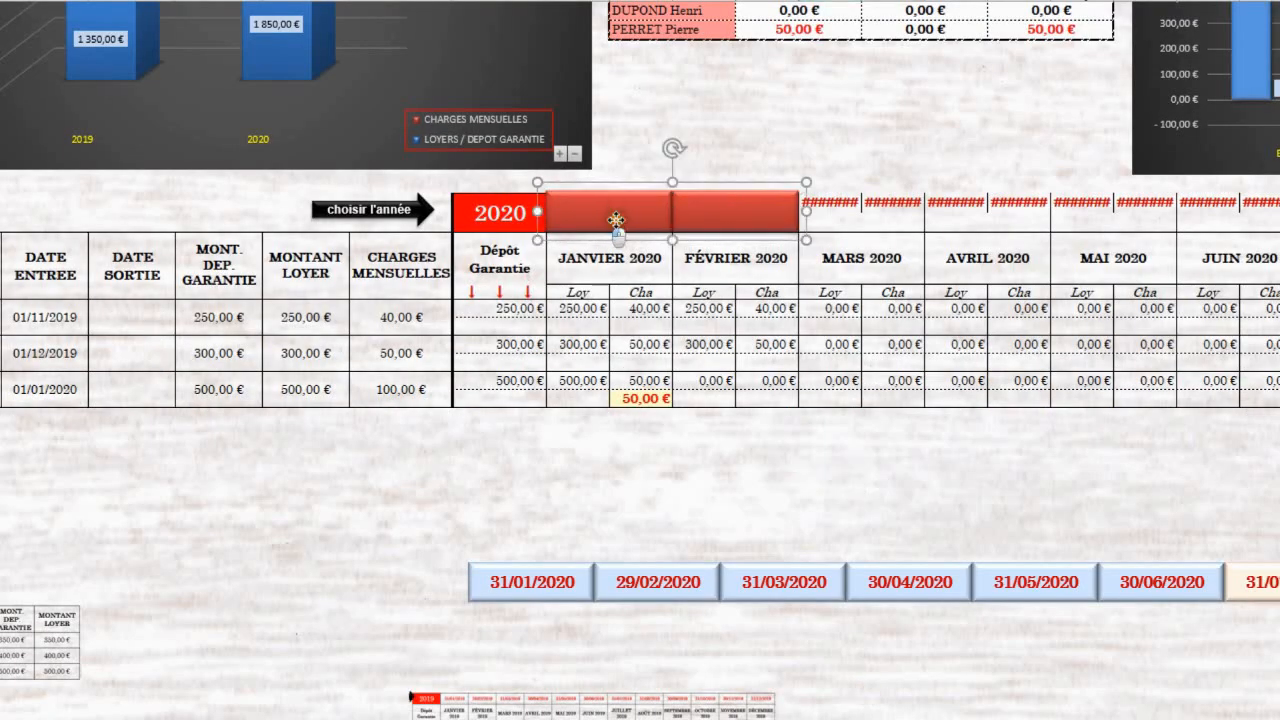
click(616, 220)
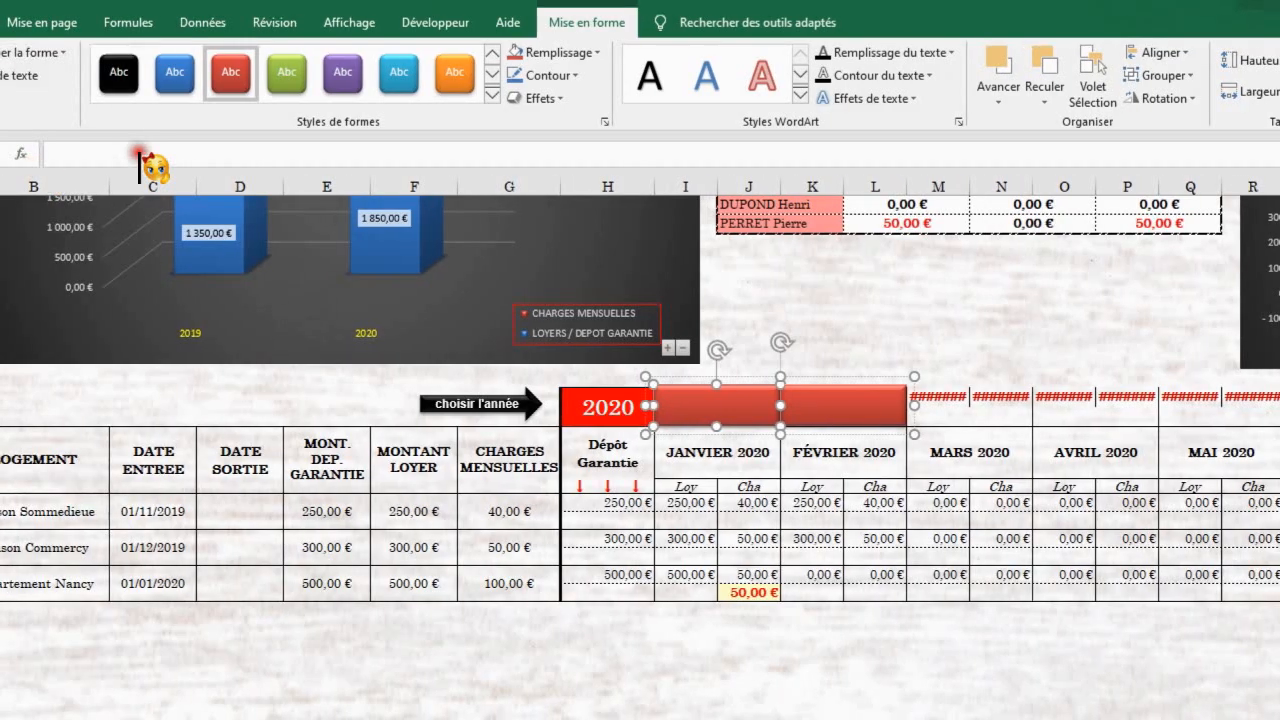
click(140, 156)
text(=)
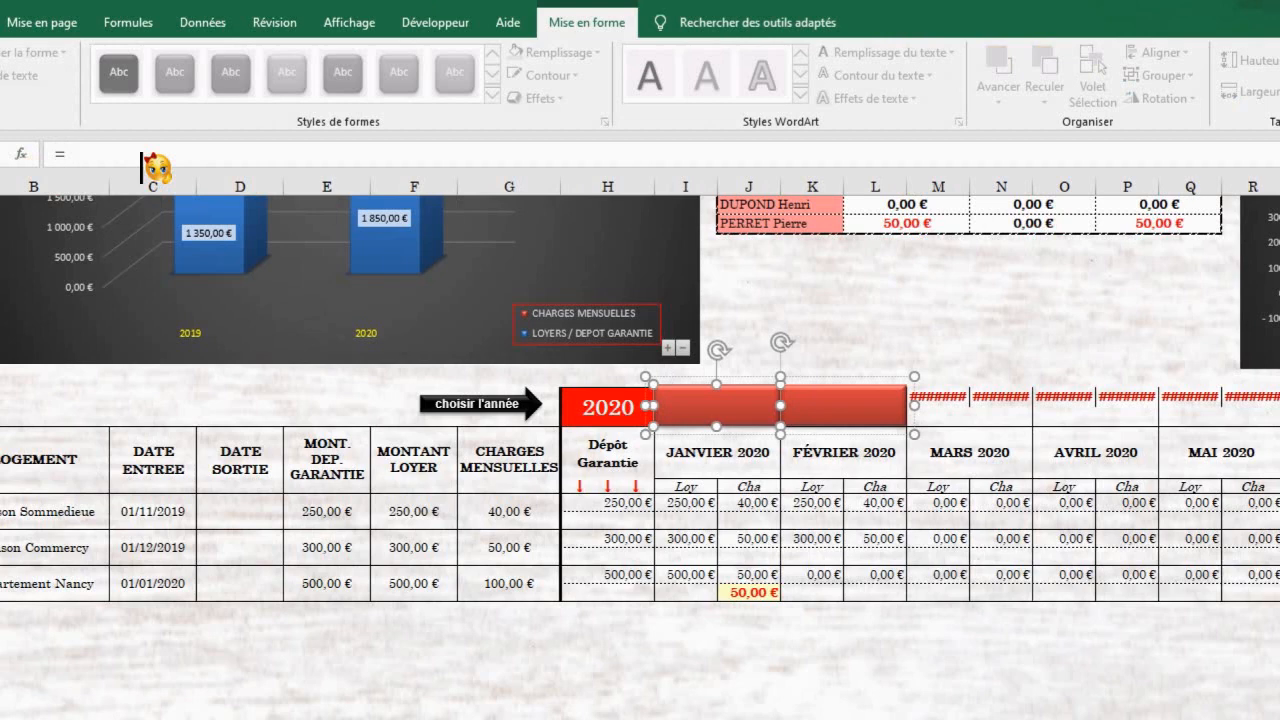
text(i21)
key(Return)
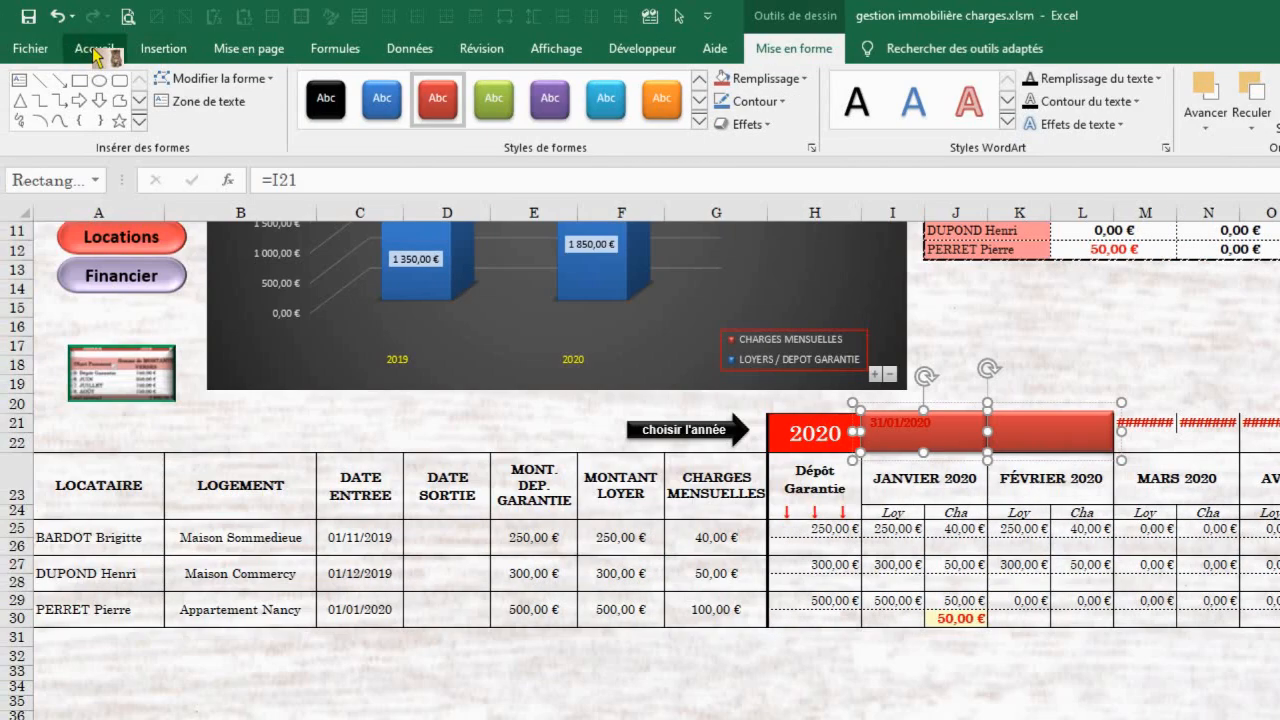
- Set the font colour of the date in the January rectangle to white
click(94, 52)
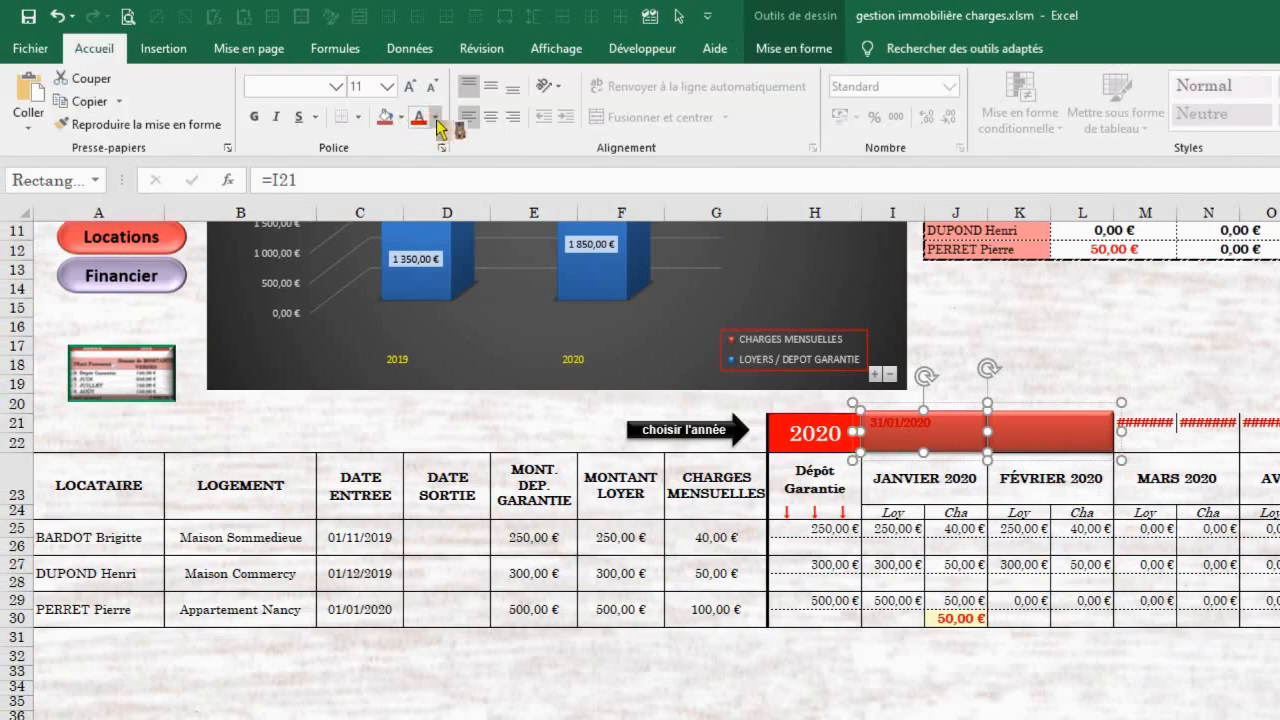
click(436, 118)
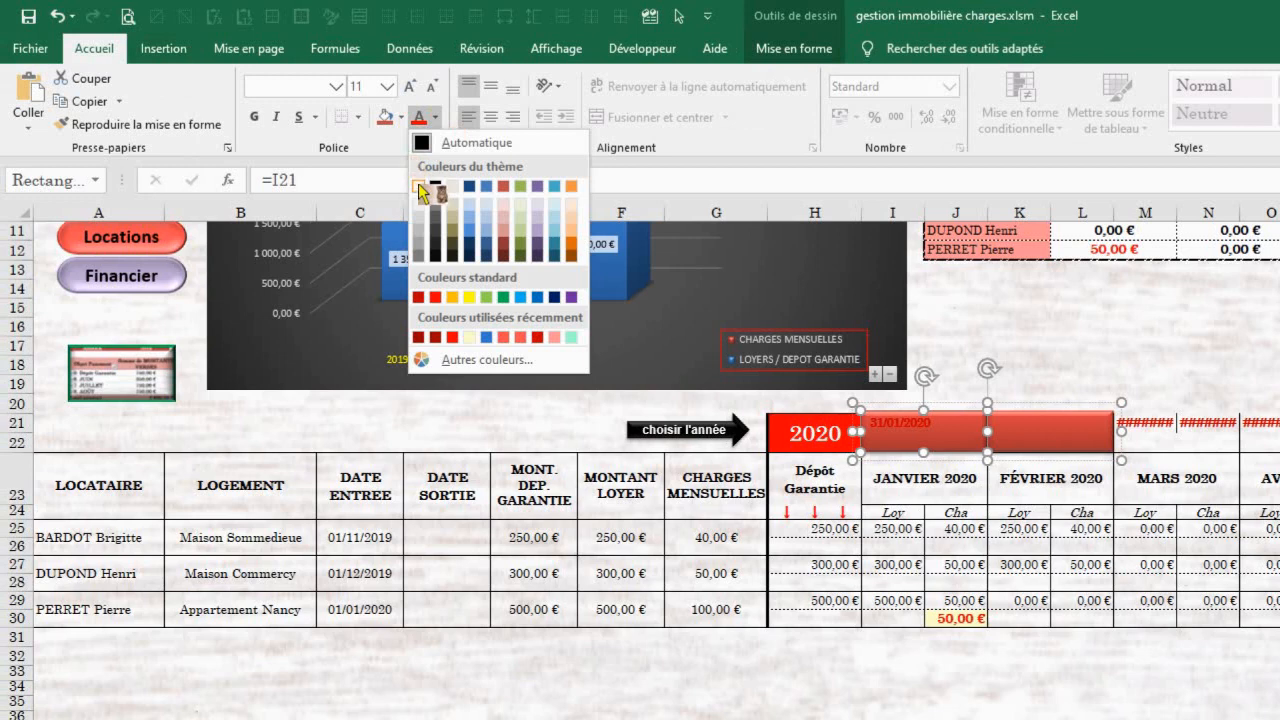
click(420, 184)
click(420, 187)
click(420, 187)
click(420, 187)
click(420, 188)
click(434, 117)
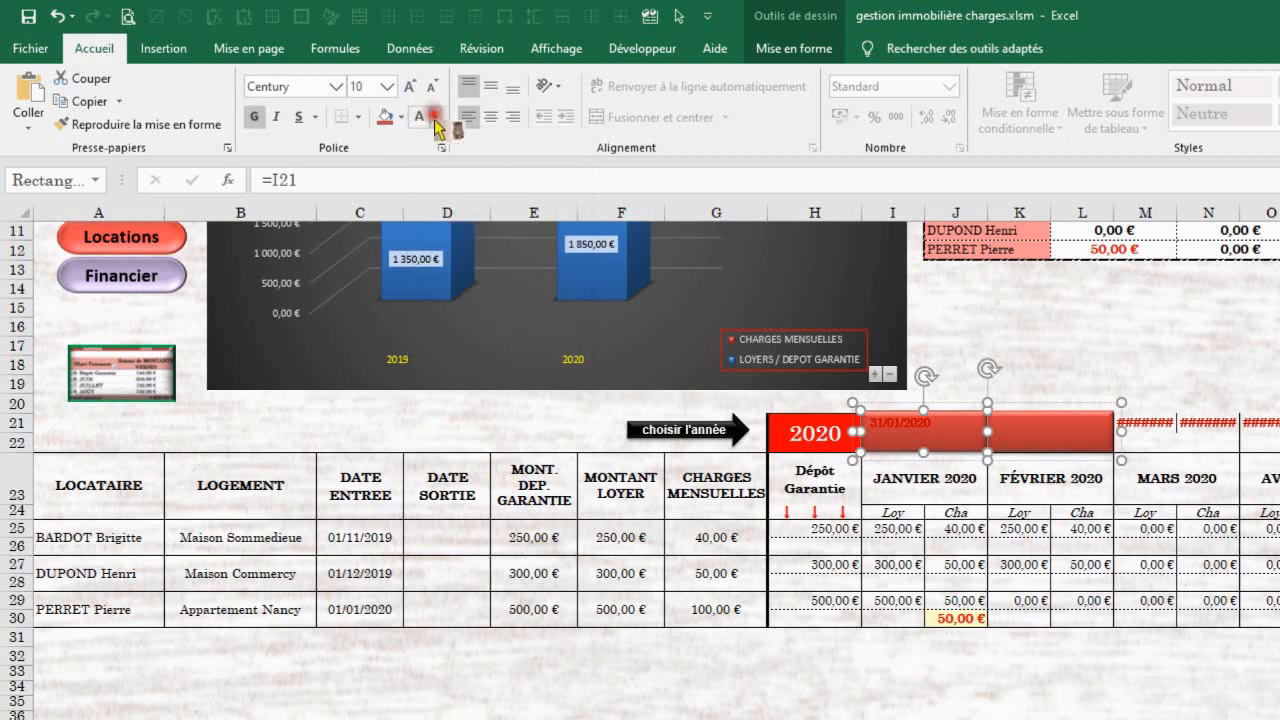
click(404, 117)
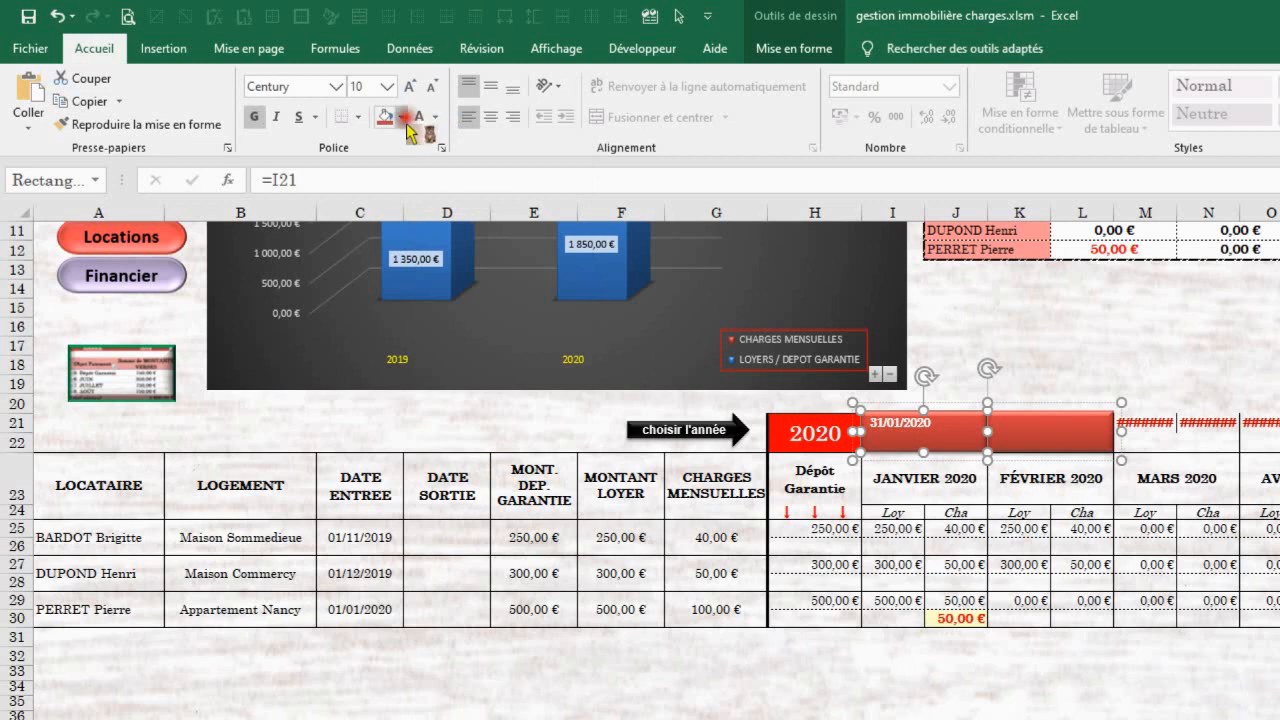
- Centre the January date vertically and horizontally in its rectangle and increase its font size to 16
click(490, 85)
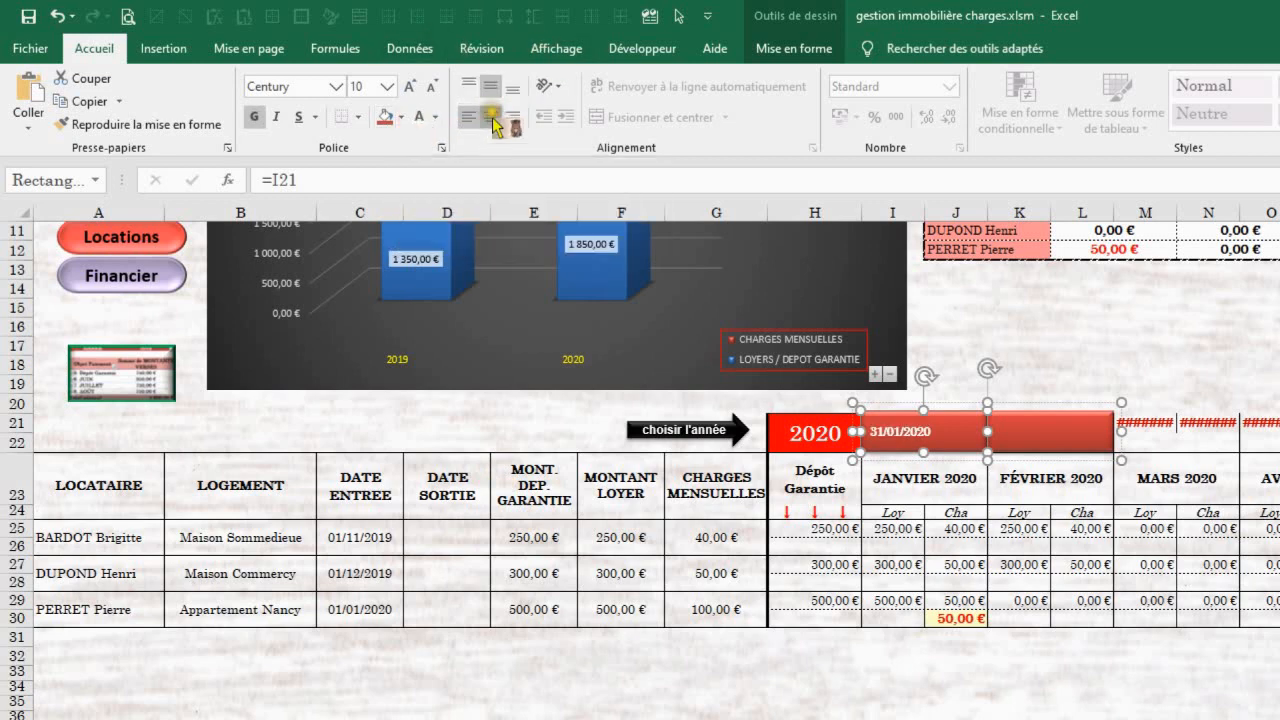
click(490, 117)
click(407, 85)
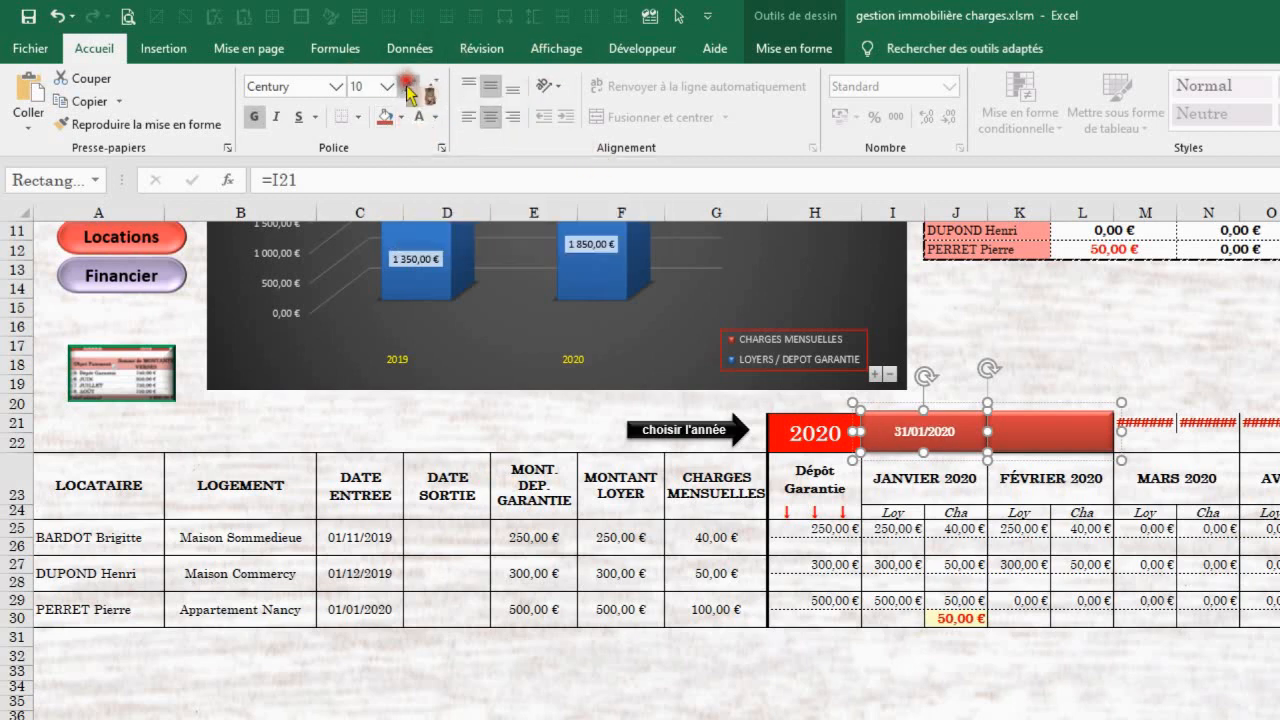
click(407, 85)
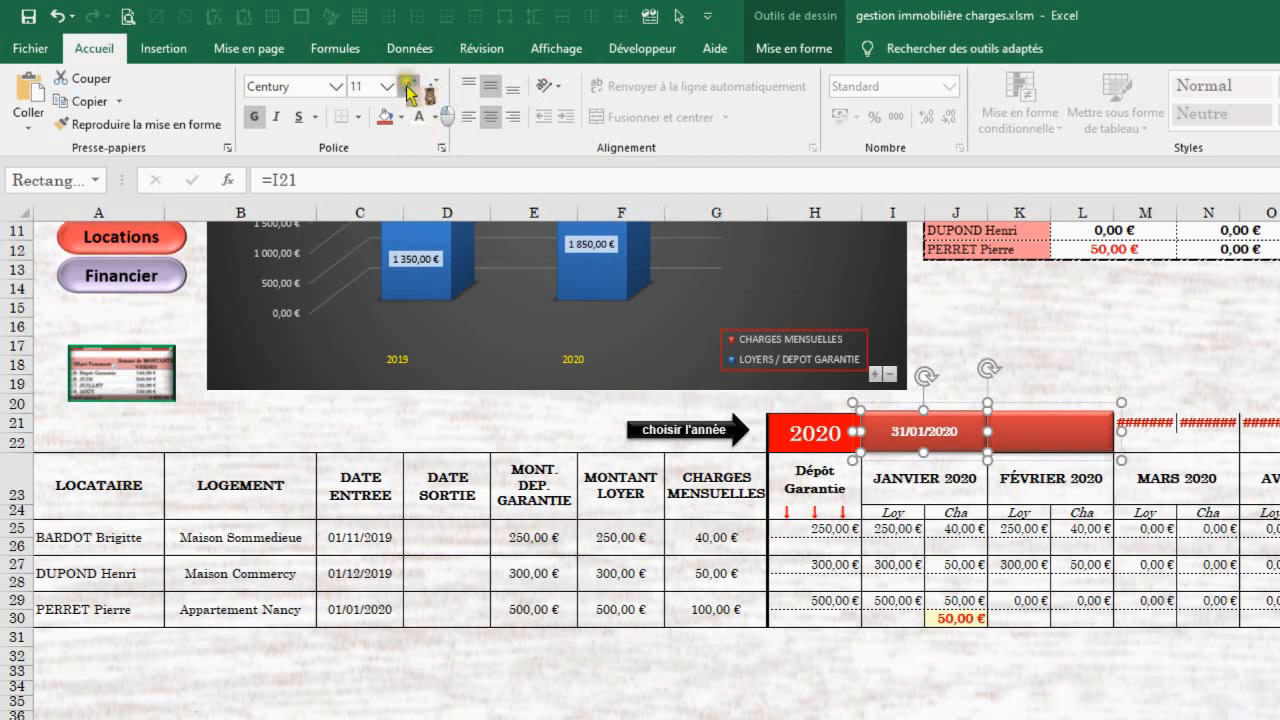
click(407, 85)
click(407, 85)
click(407, 85)
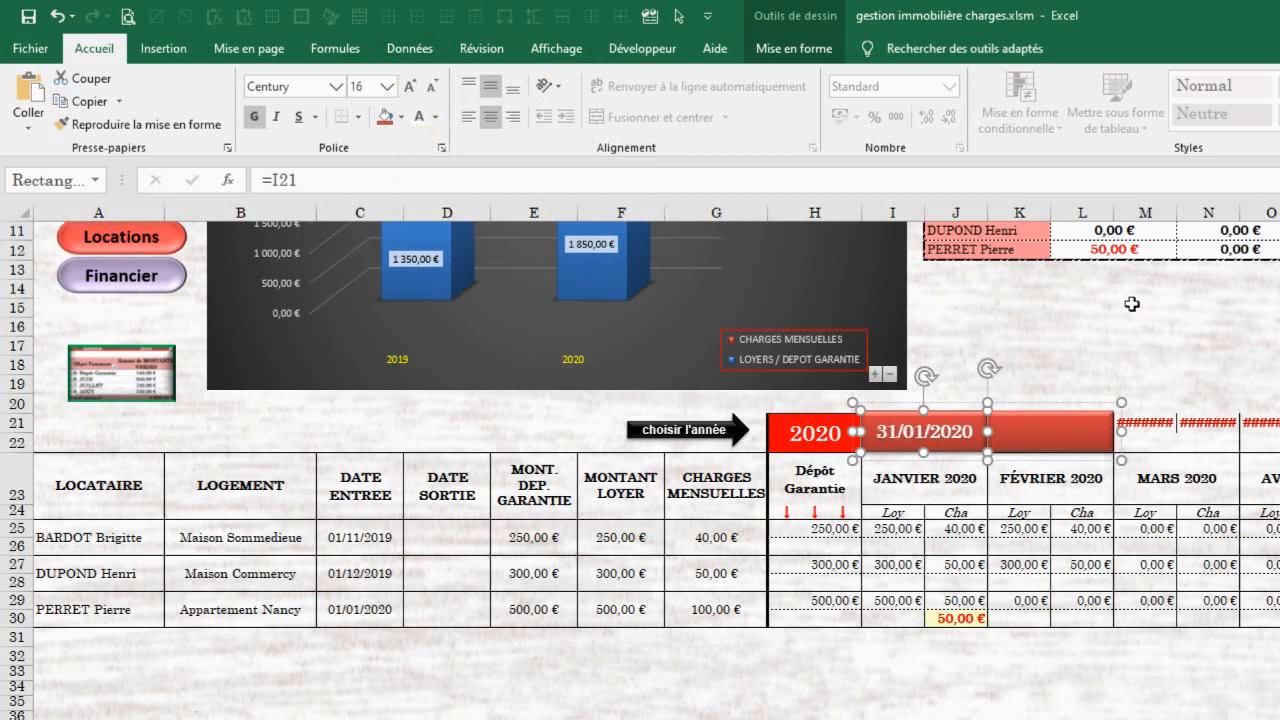
click(1059, 437)
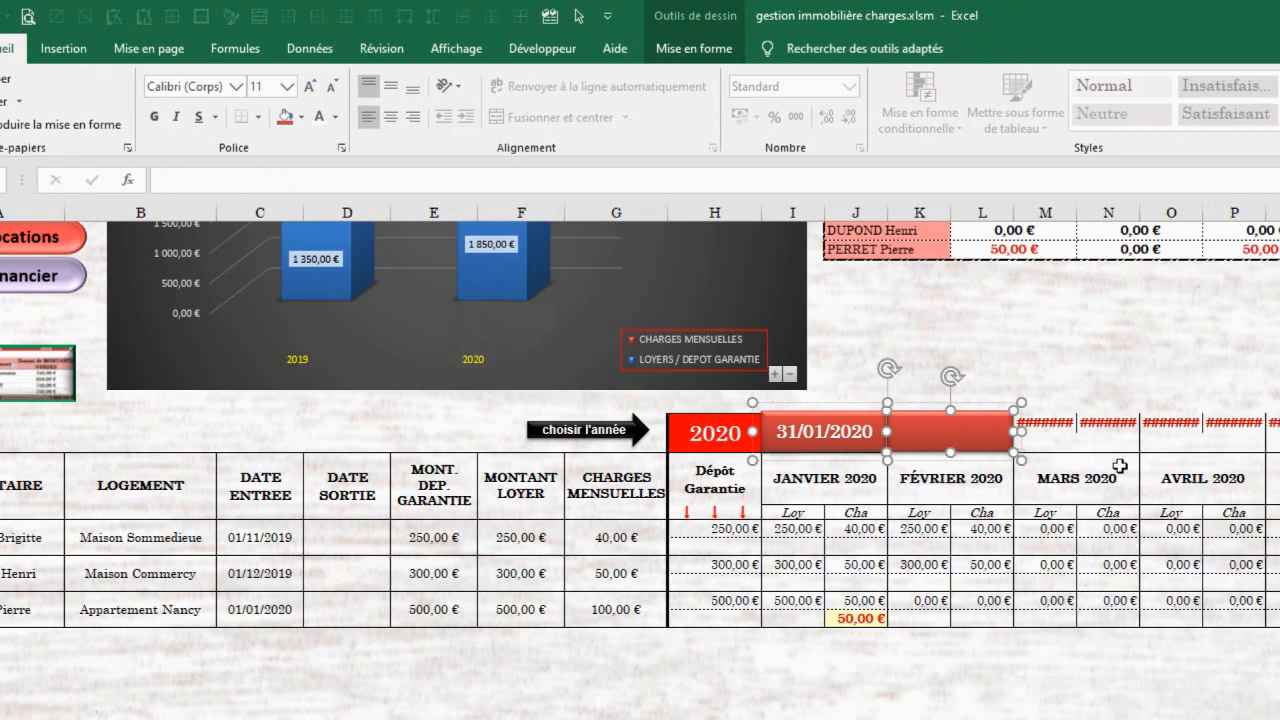
text(=)
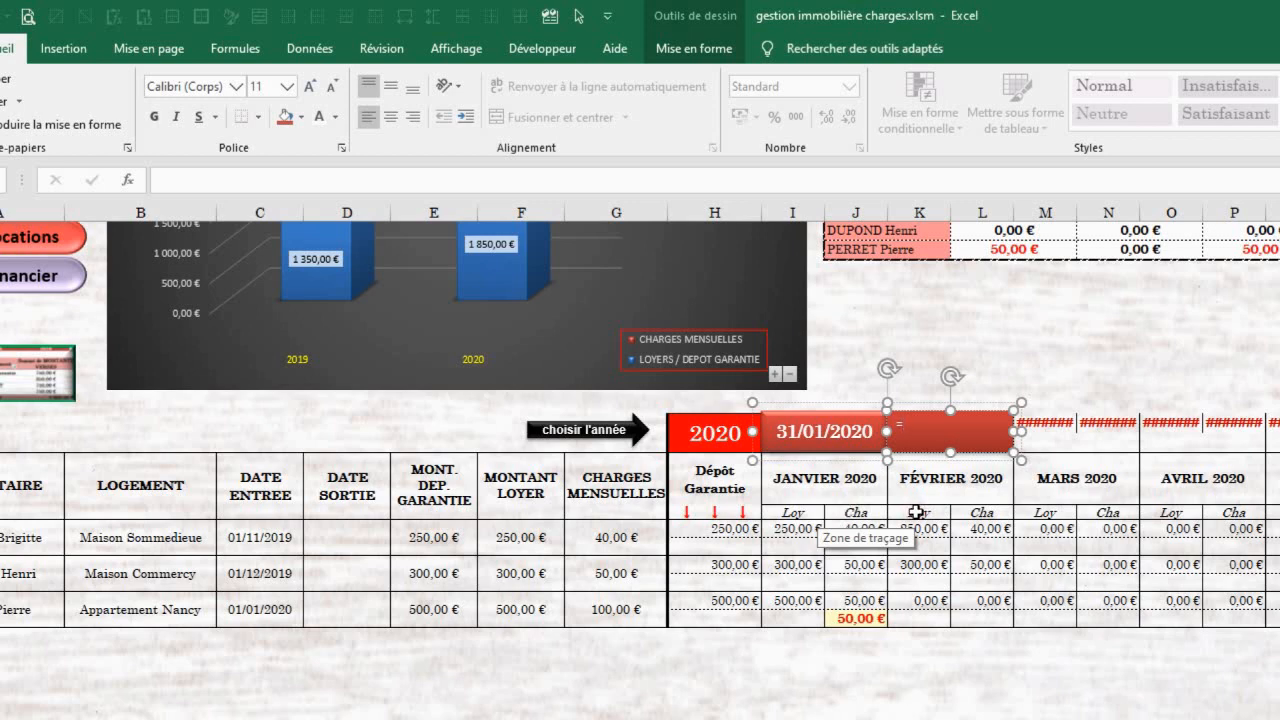
text(k21)
key(BackSpace)
key(BackSpace)
key(BackSpace)
key(BackSpace)
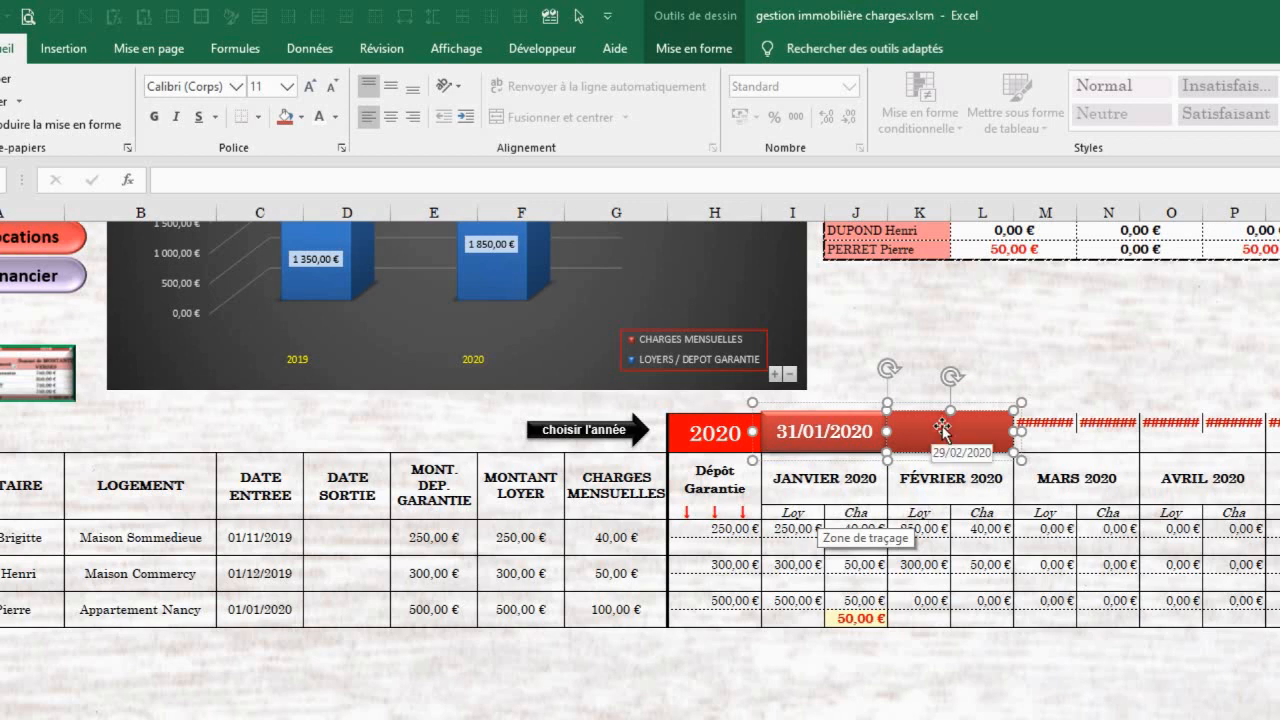
- Link the February rectangle's text to cell K21 with the formula =K21
click(391, 180)
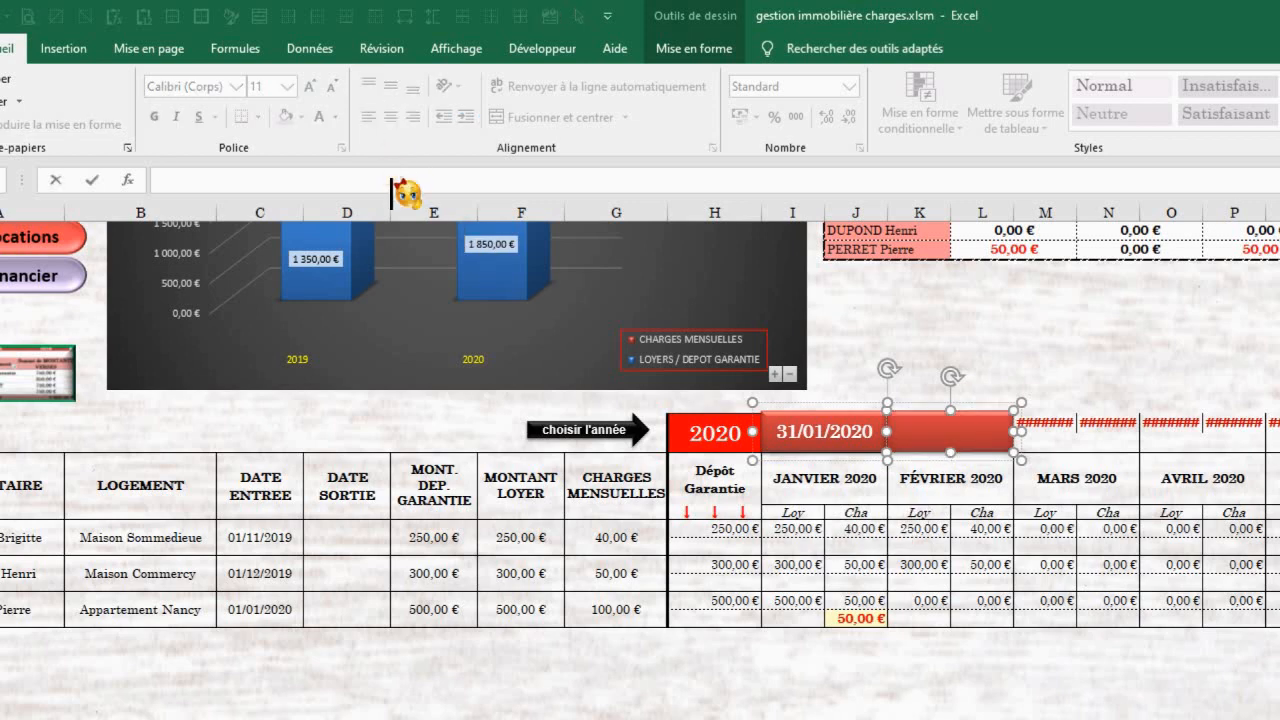
text(=k21)
key(Return)
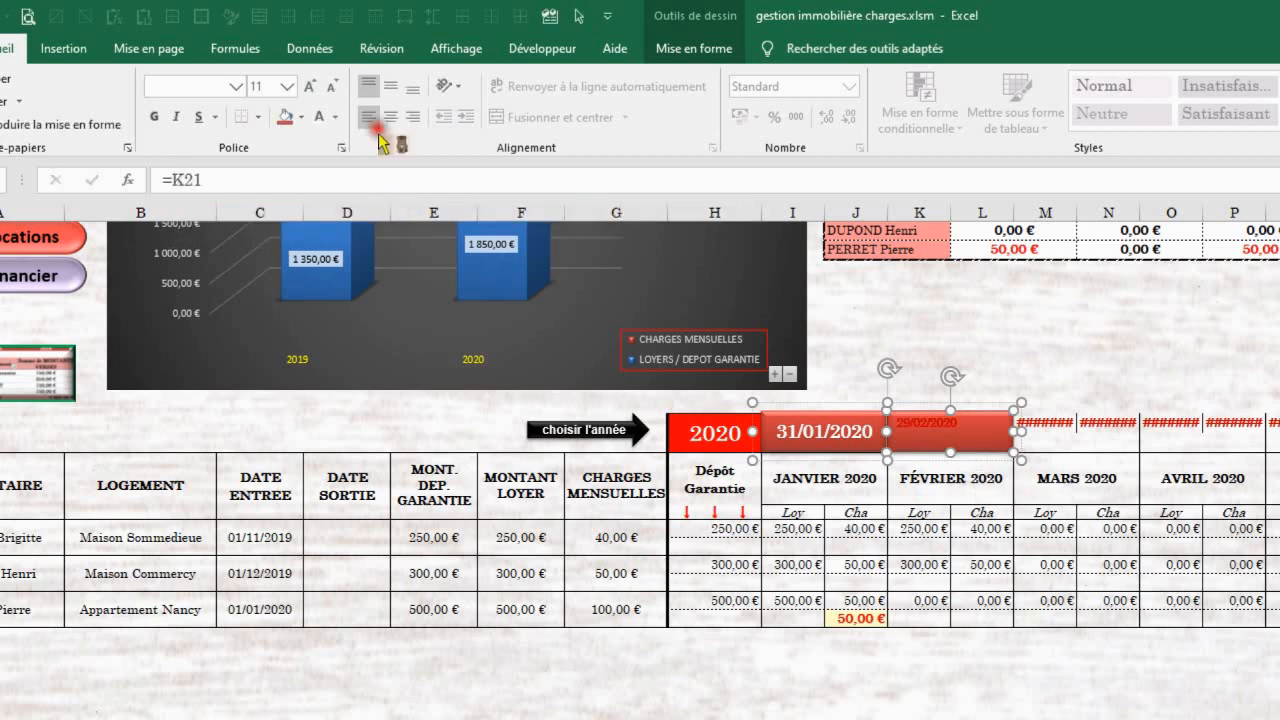
- Make the February date white, centre it vertically and horizontally, and enlarge its font to match the January date
click(323, 116)
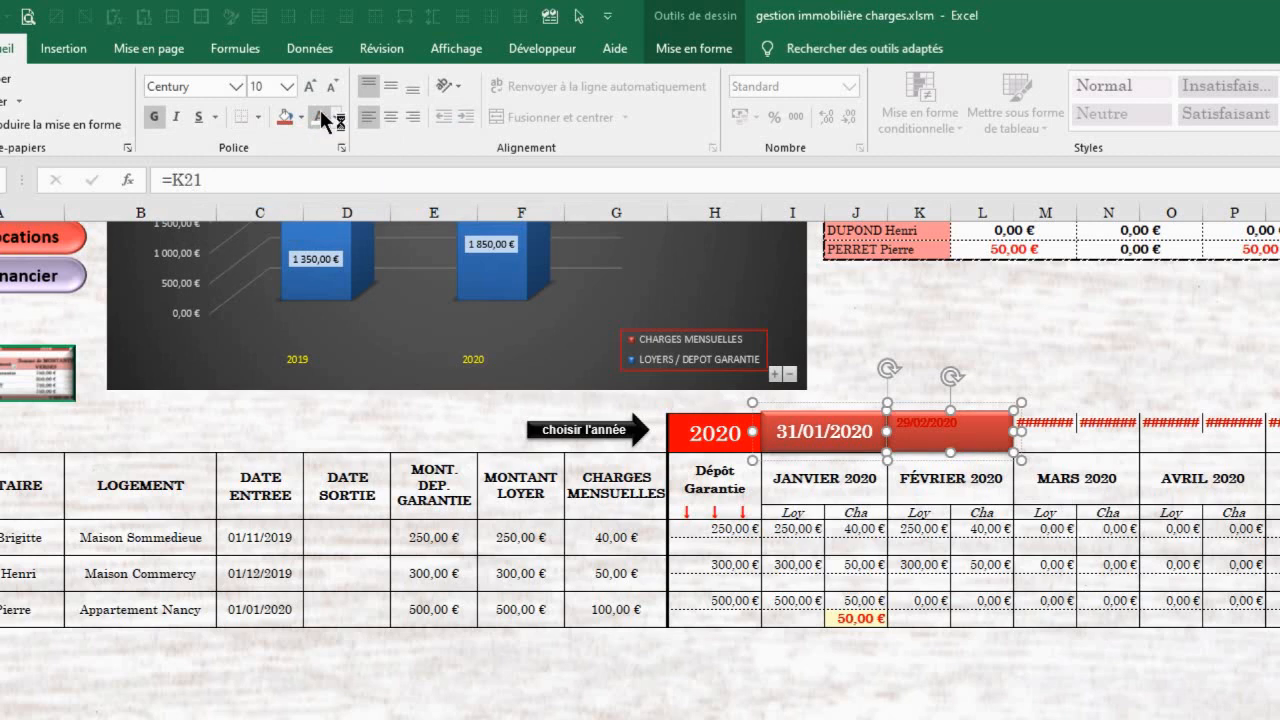
click(318, 120)
click(318, 122)
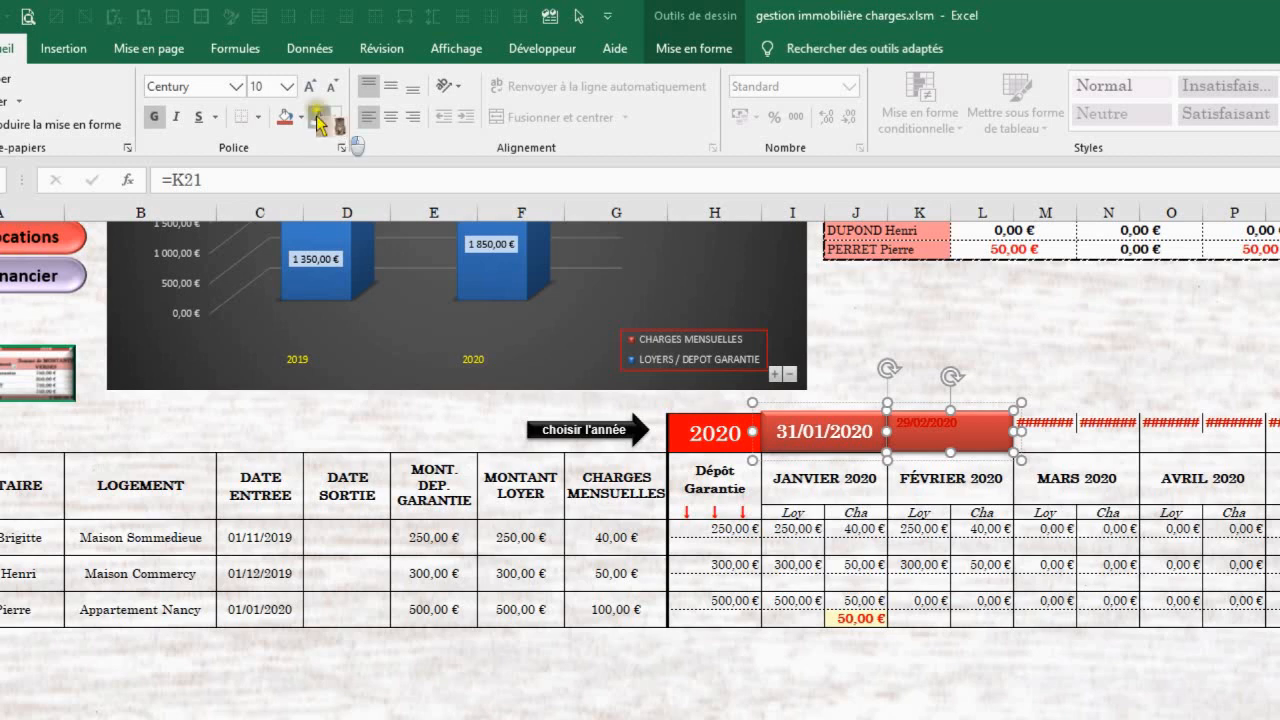
click(391, 86)
click(391, 116)
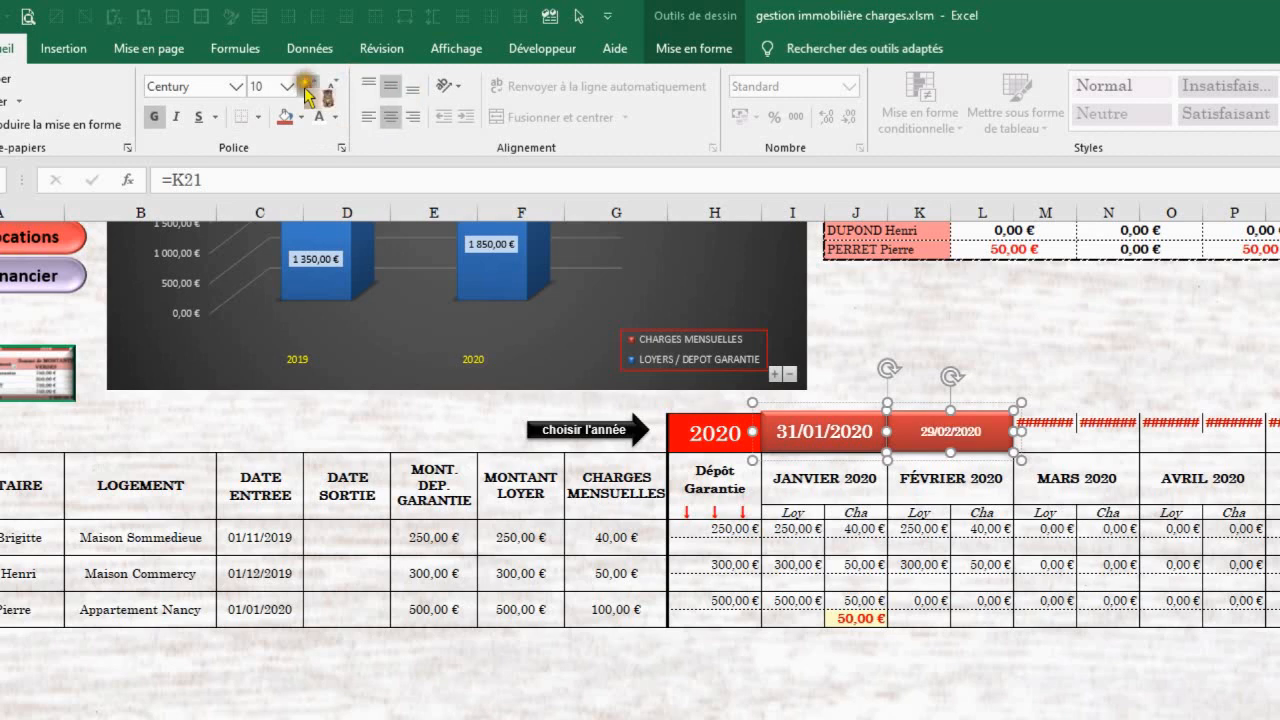
click(308, 87)
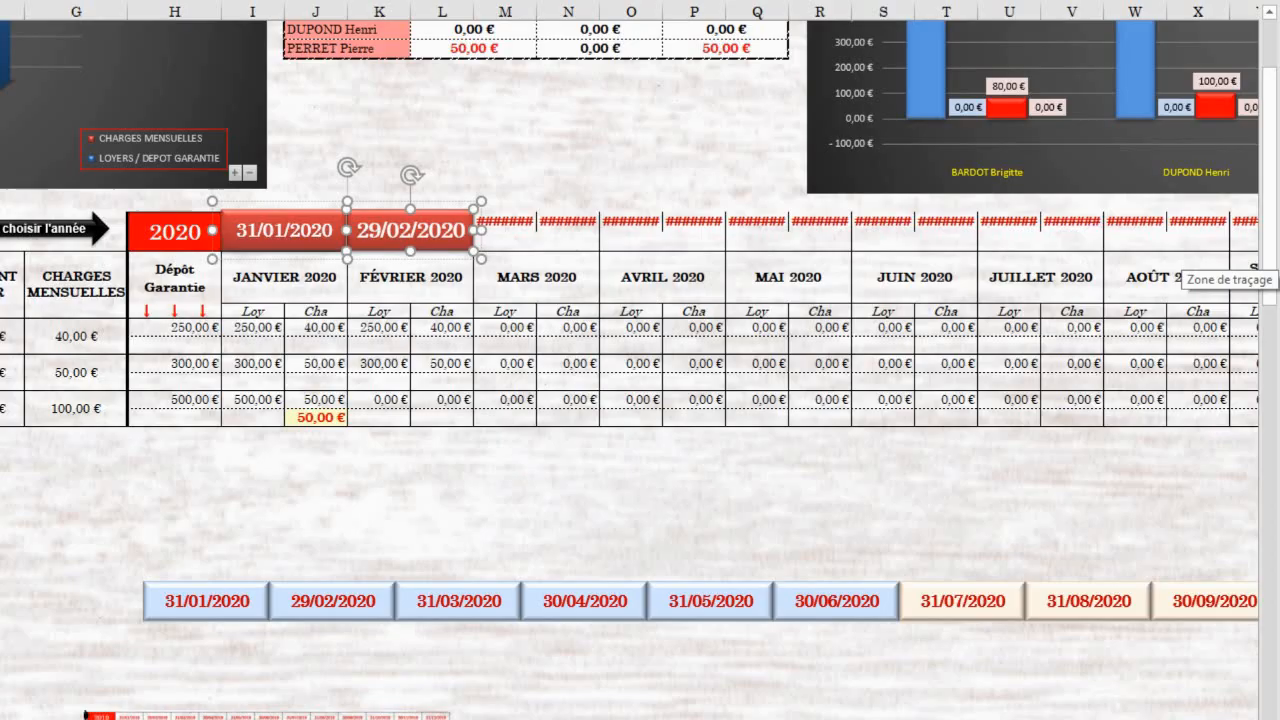
click(693, 487)
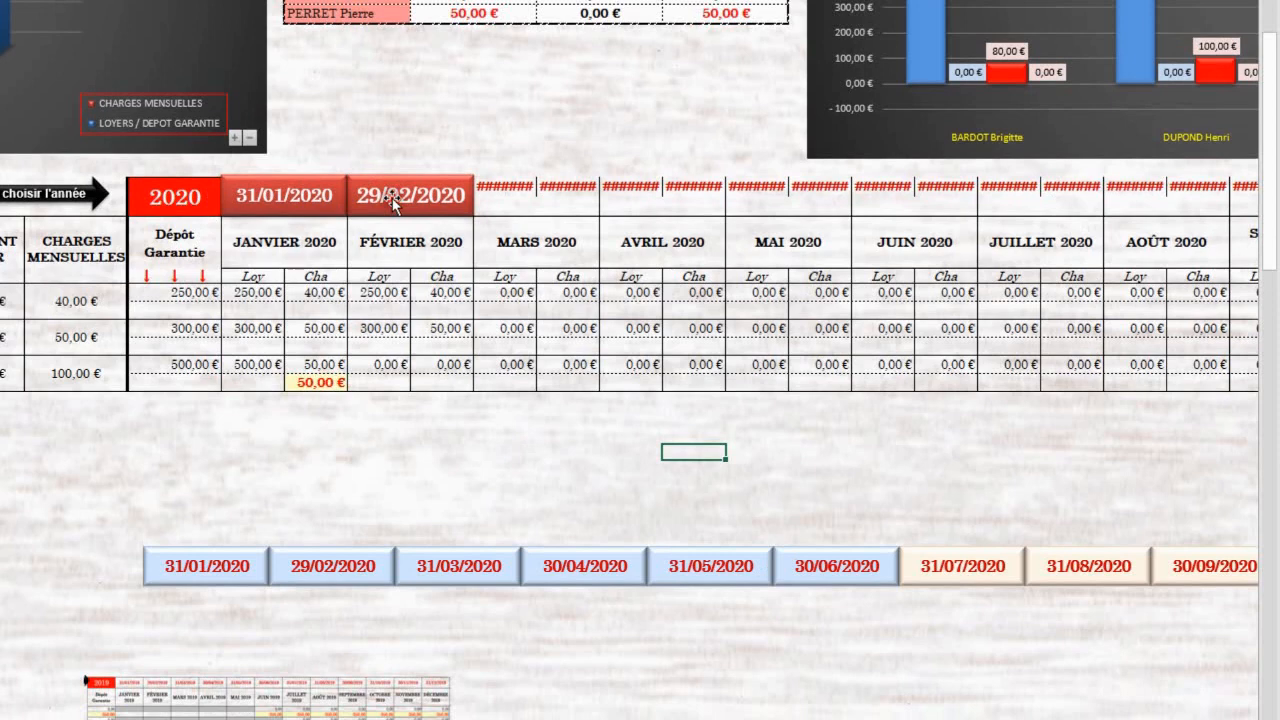
- Delete the red demonstration group and fit the finished row of month-end date shapes over the date cells above the month headers
click(392, 201)
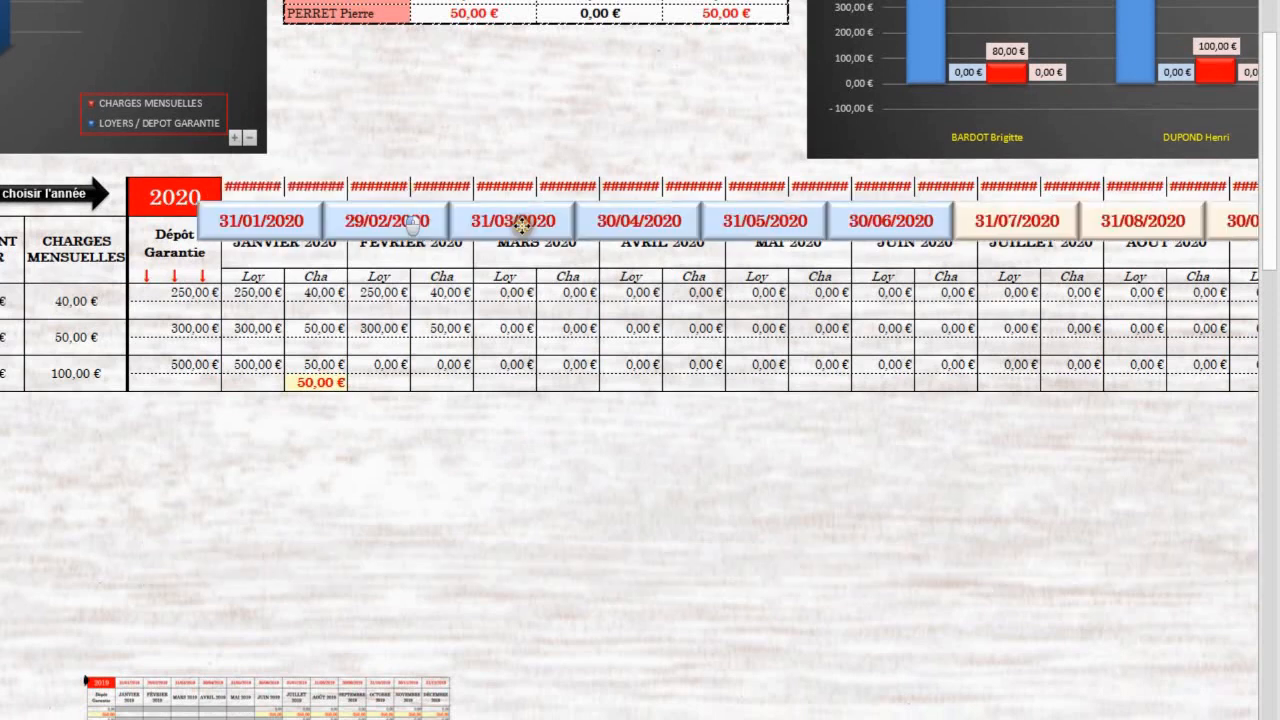
drag(522, 223, 542, 204)
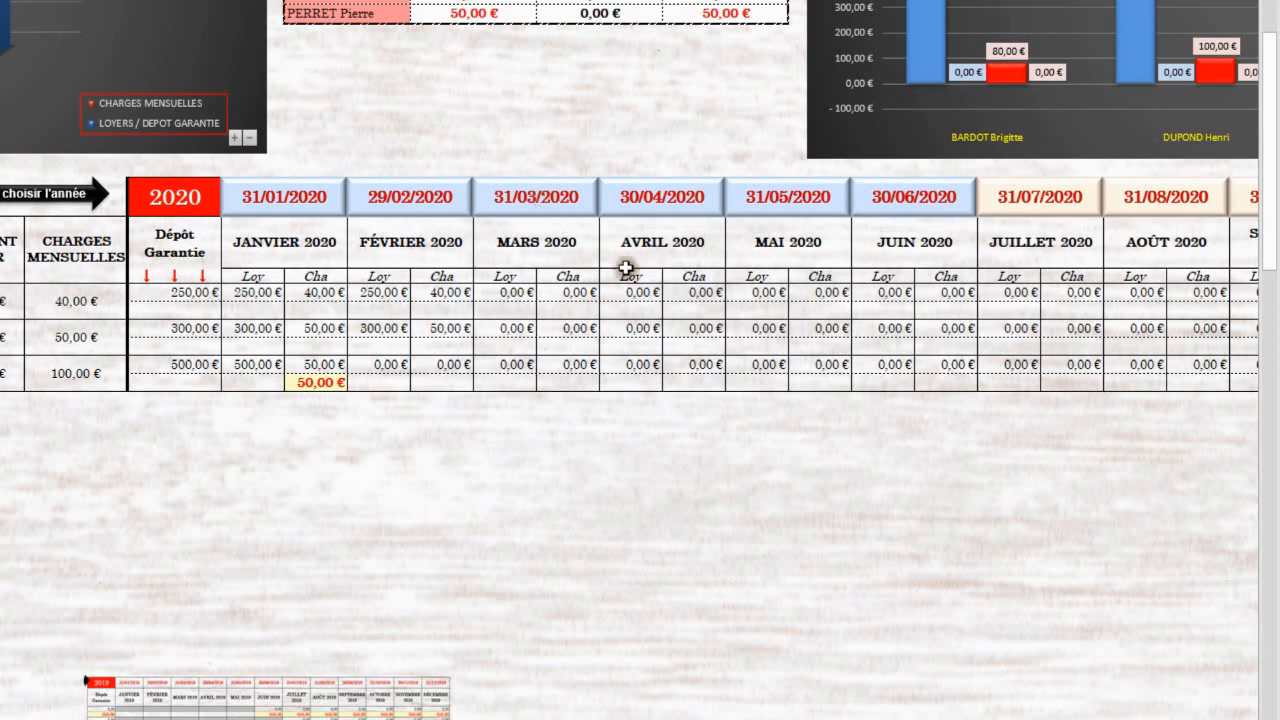
key(Right)
key(Right)
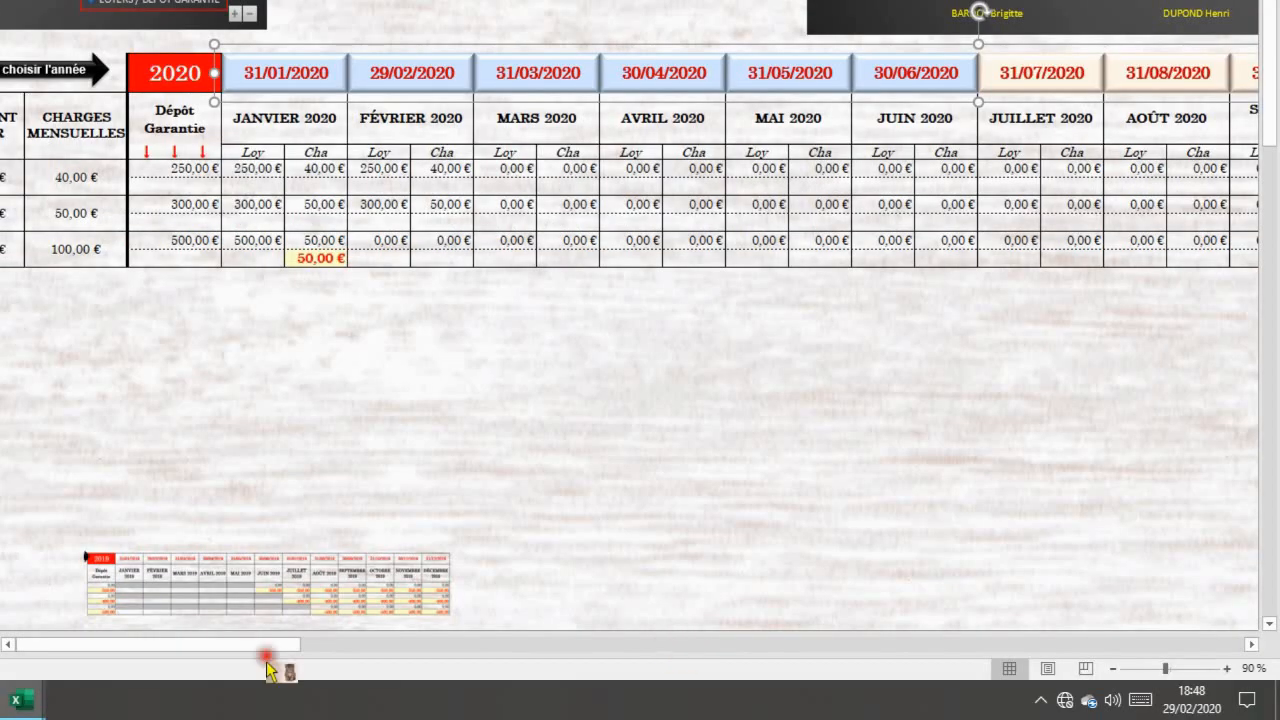
drag(267, 670, 400, 657)
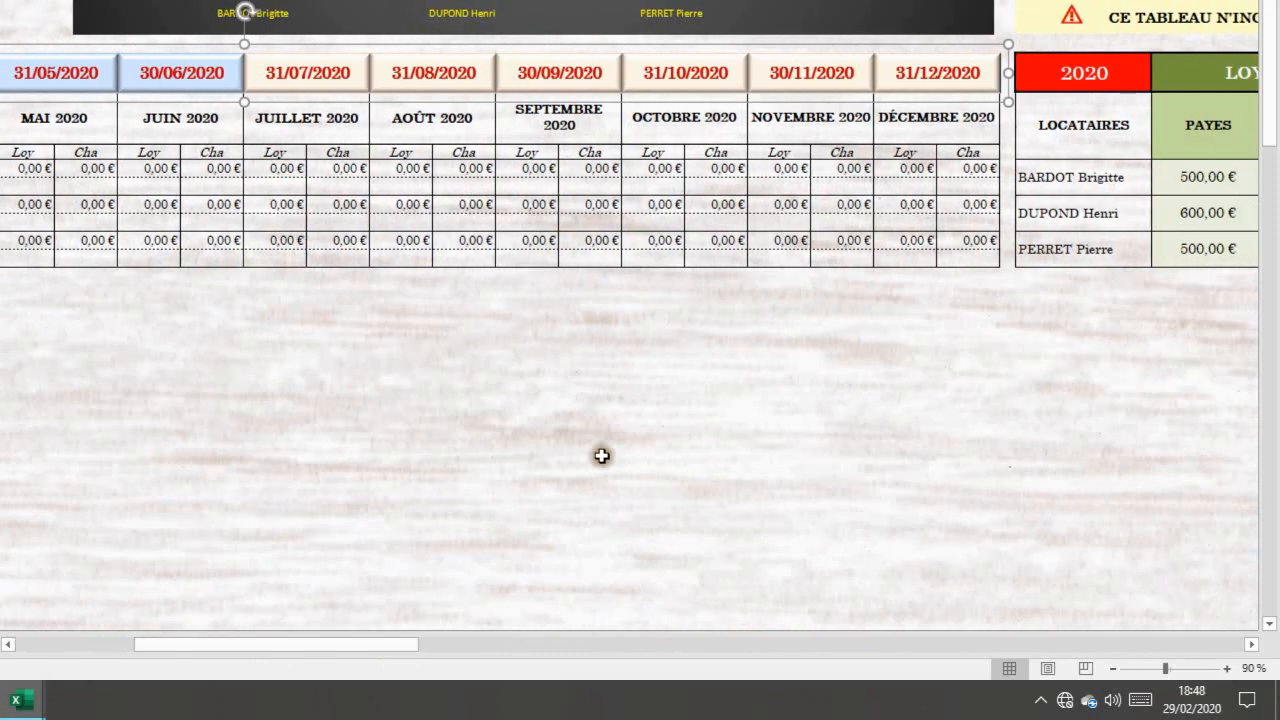
- Examine the deposit shortfall formula in H26 and its enlarged picture below the tenant table
click(601, 456)
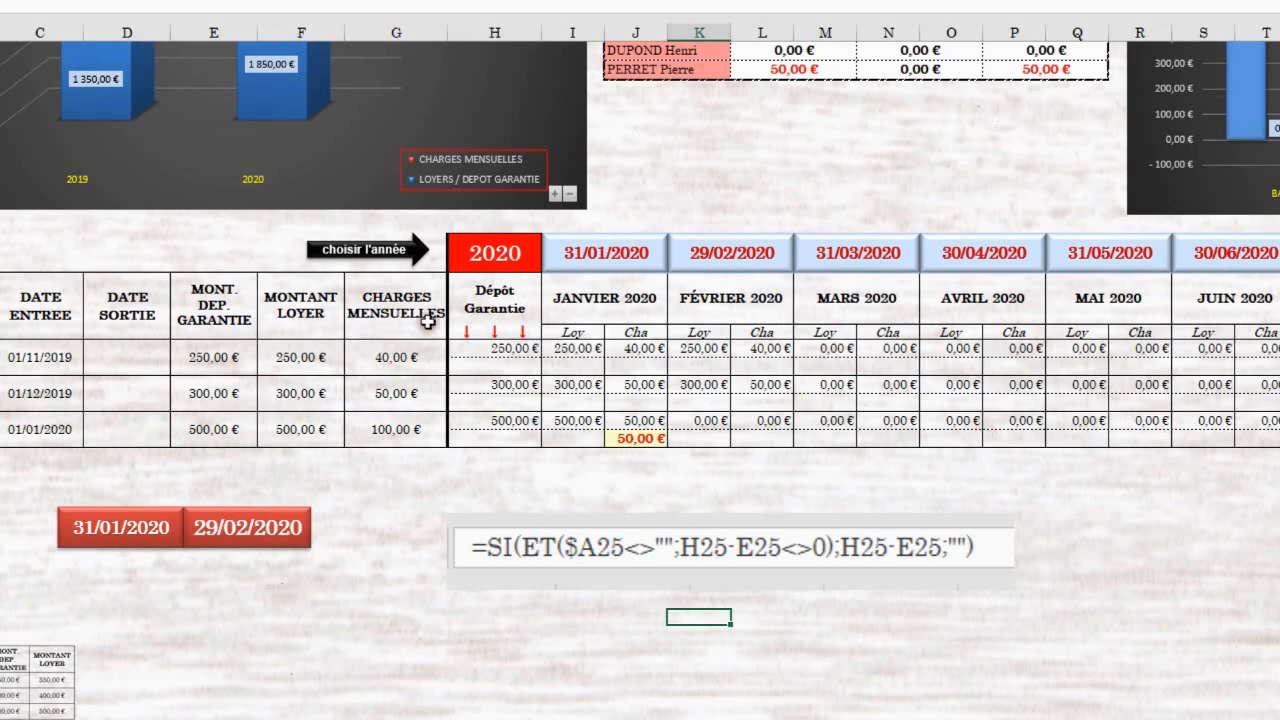
click(500, 365)
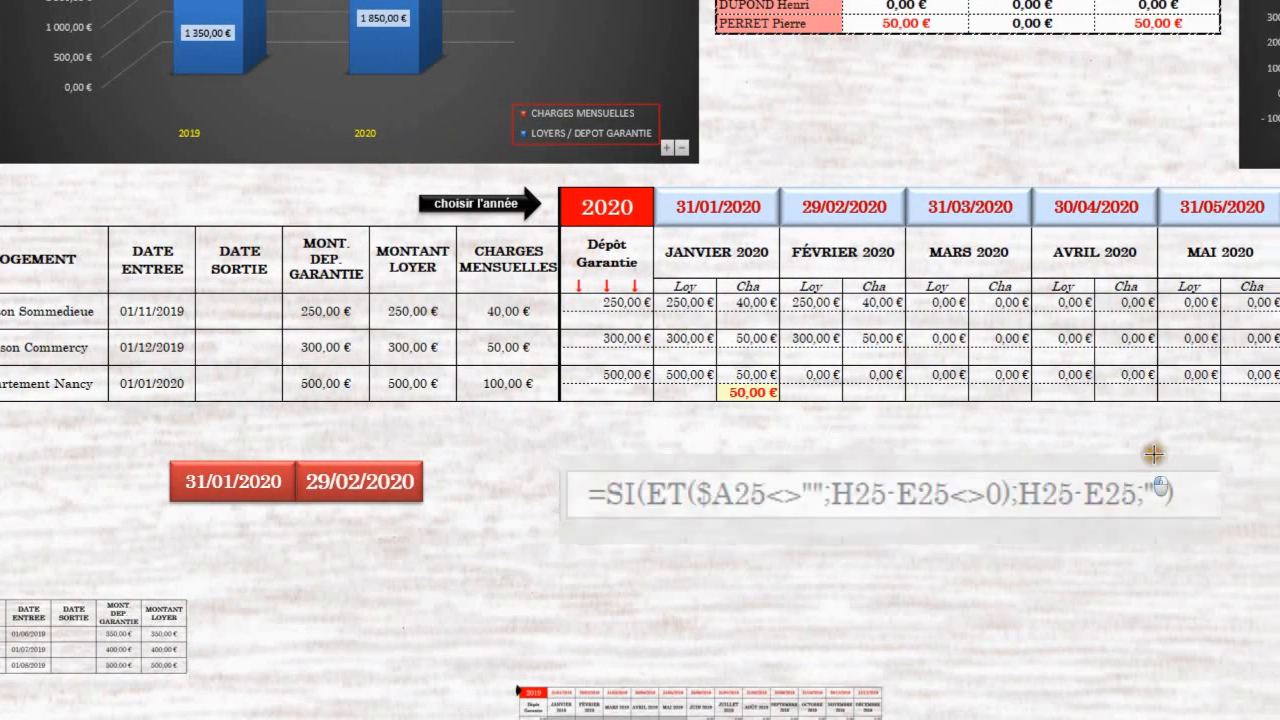
click(1153, 455)
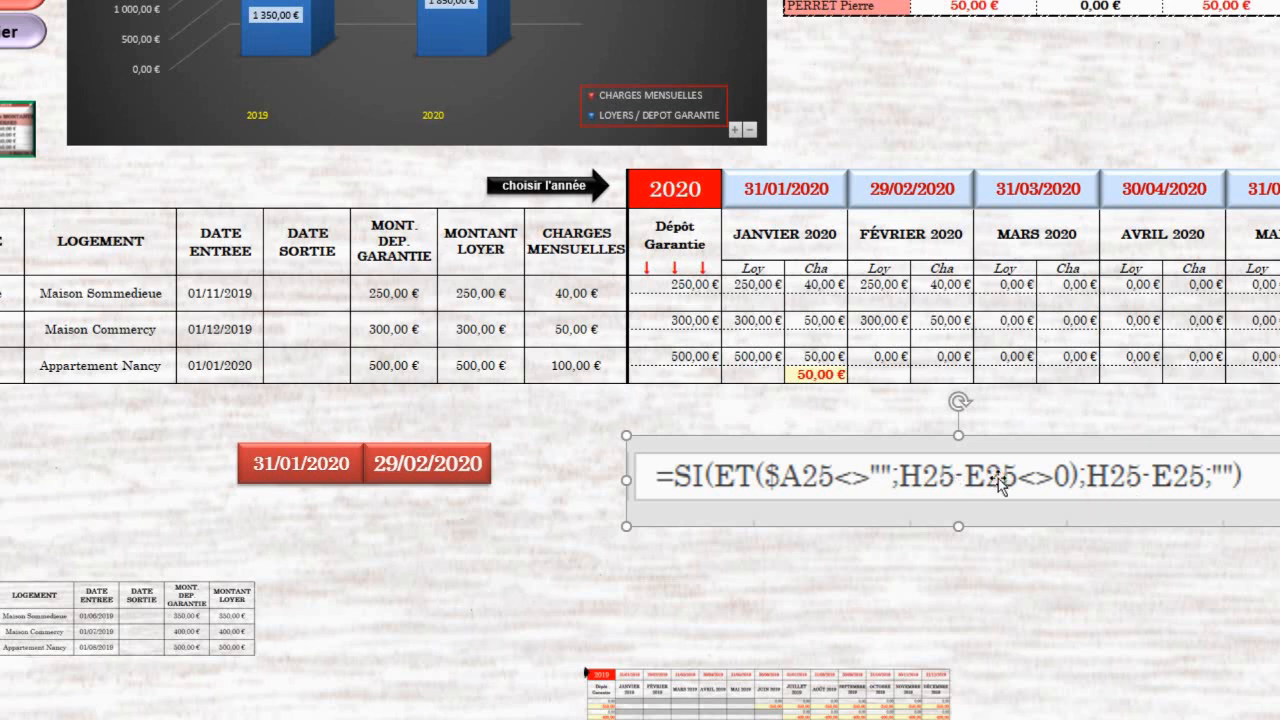
click(984, 442)
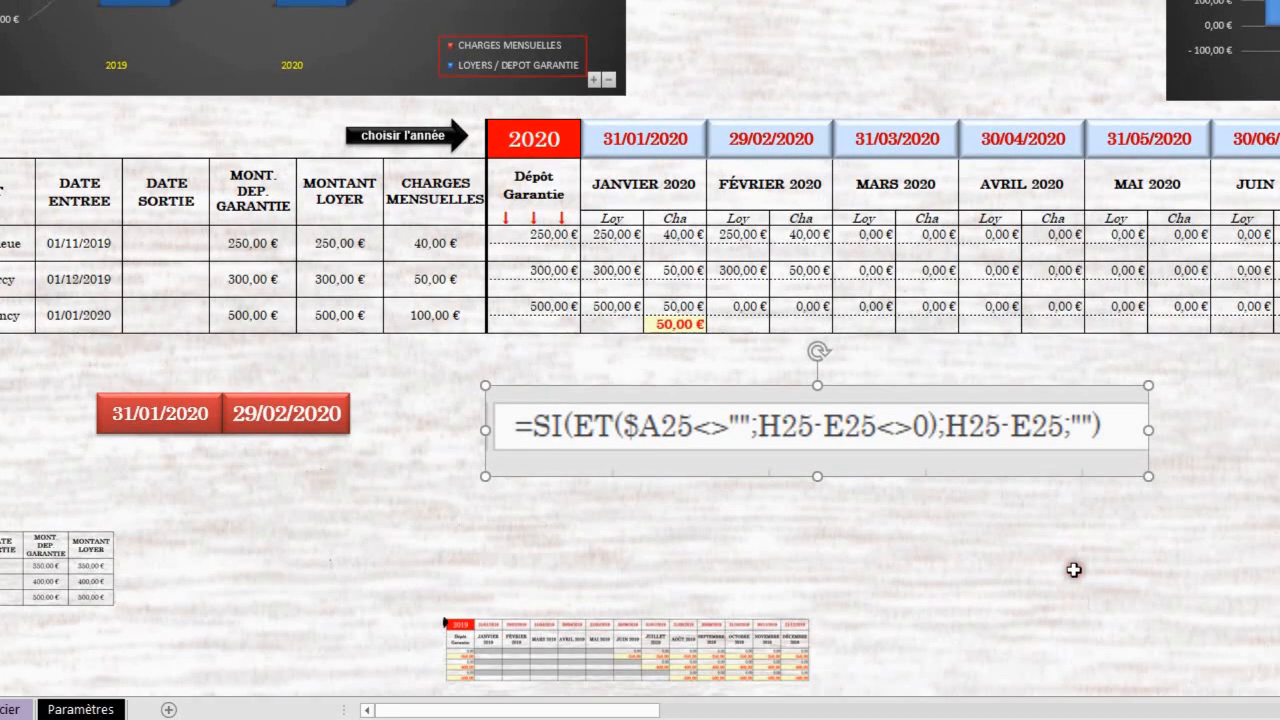
click(1073, 570)
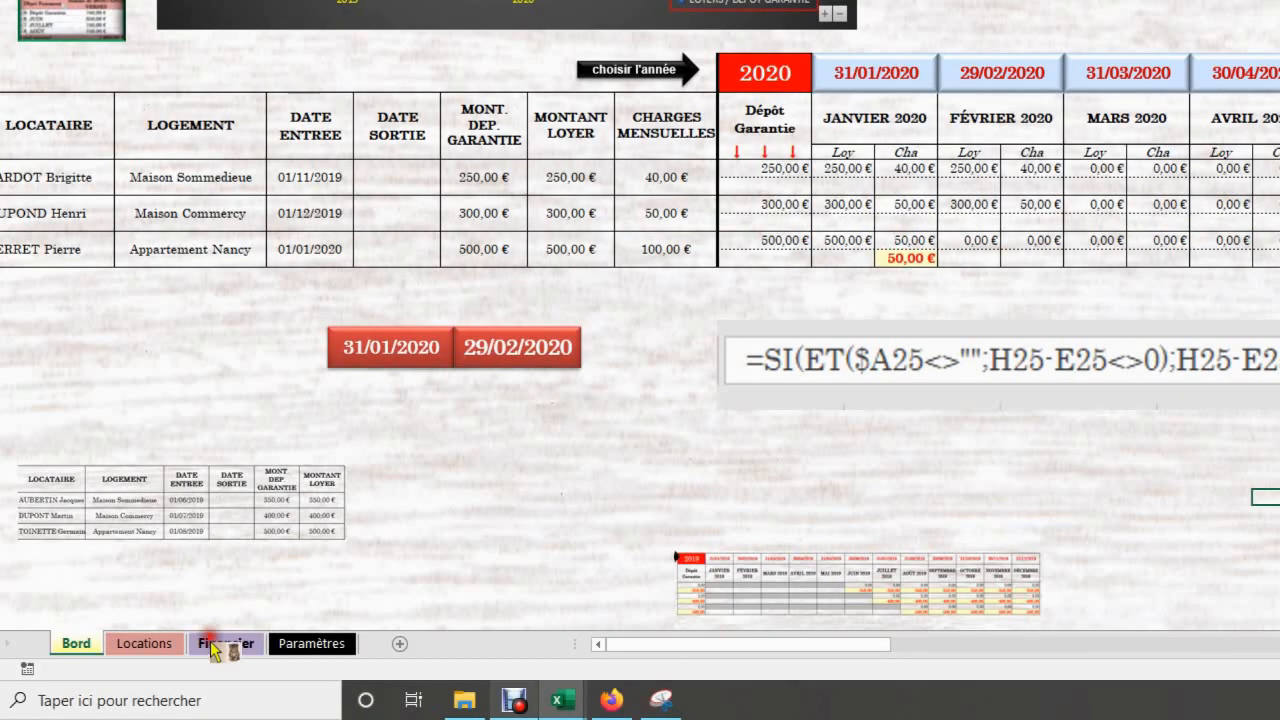
- Set the Maison Sommedieue deposit payment in row 20 of the Financier sheet to 150 €, and return to the Bord sheet
click(215, 646)
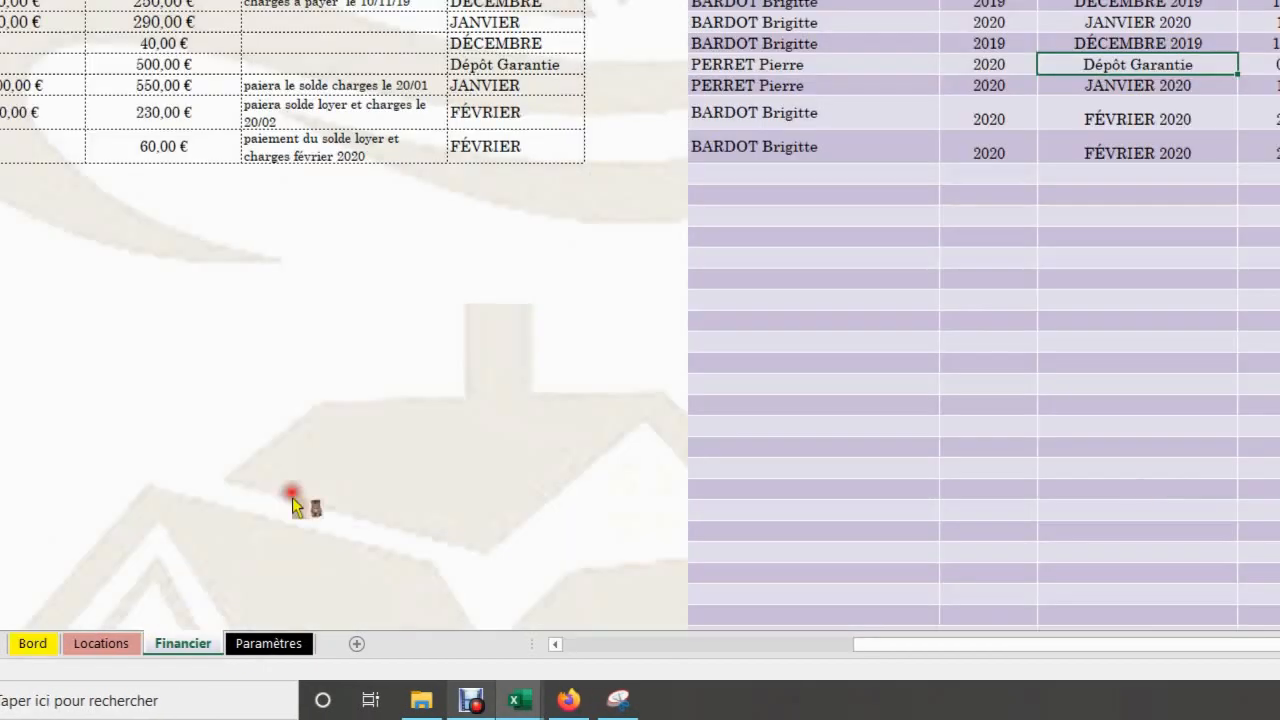
scroll(914, 489, left, 10)
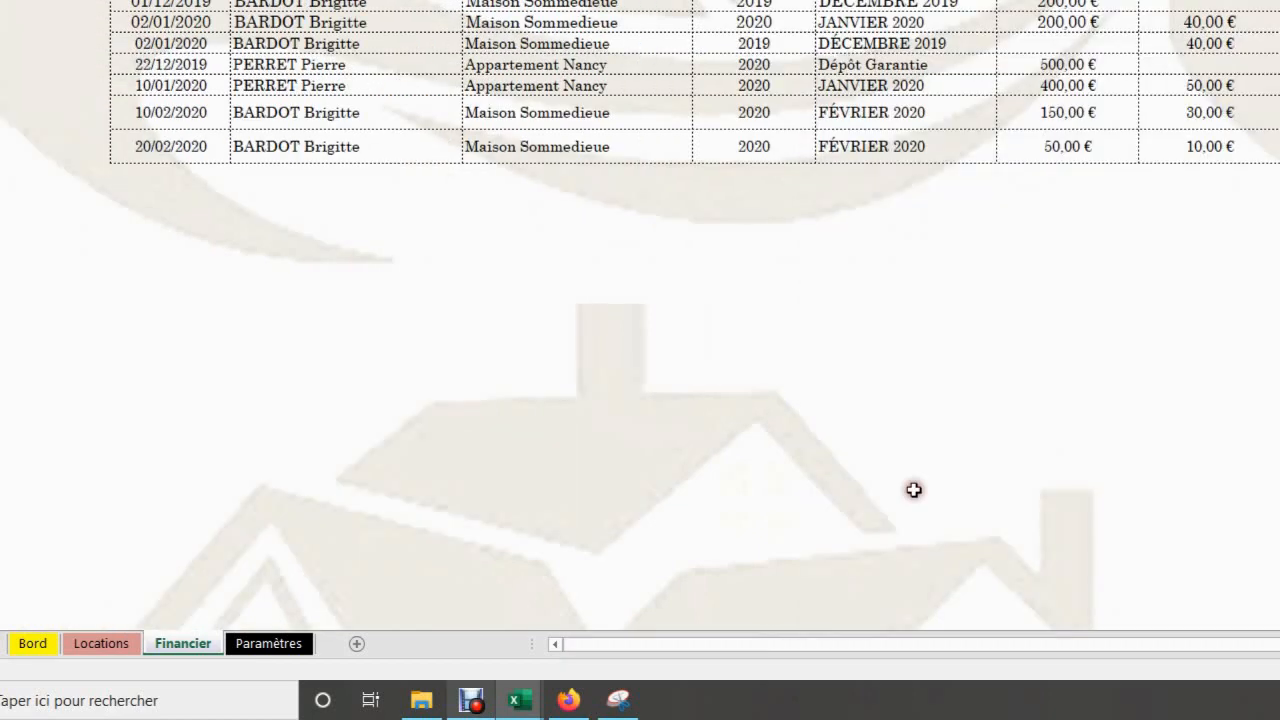
scroll(791, 389, up, 6)
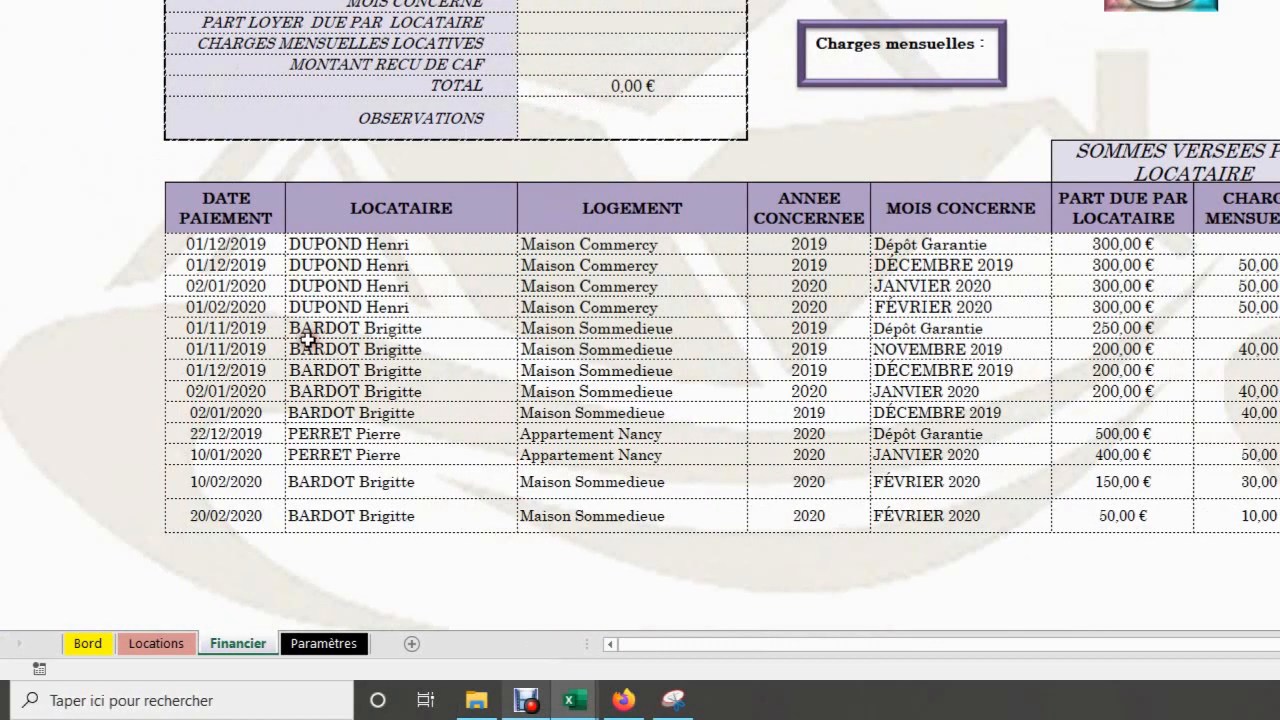
click(915, 327)
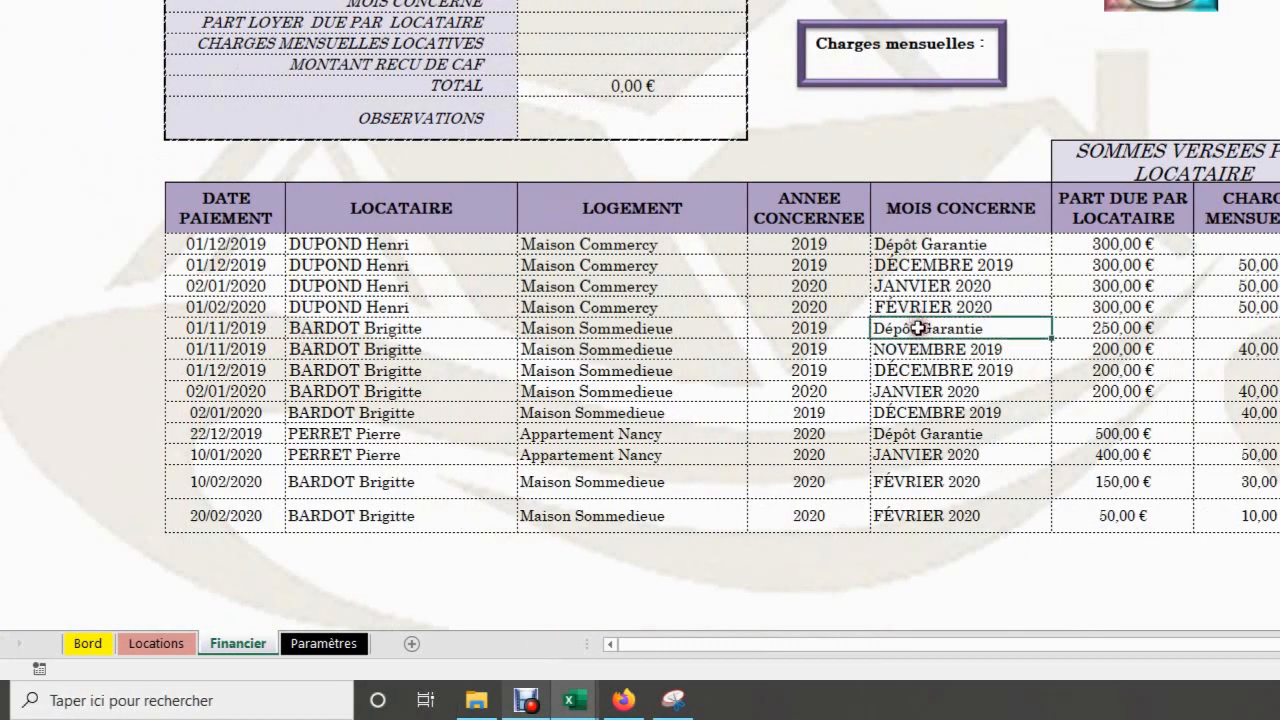
click(1124, 328)
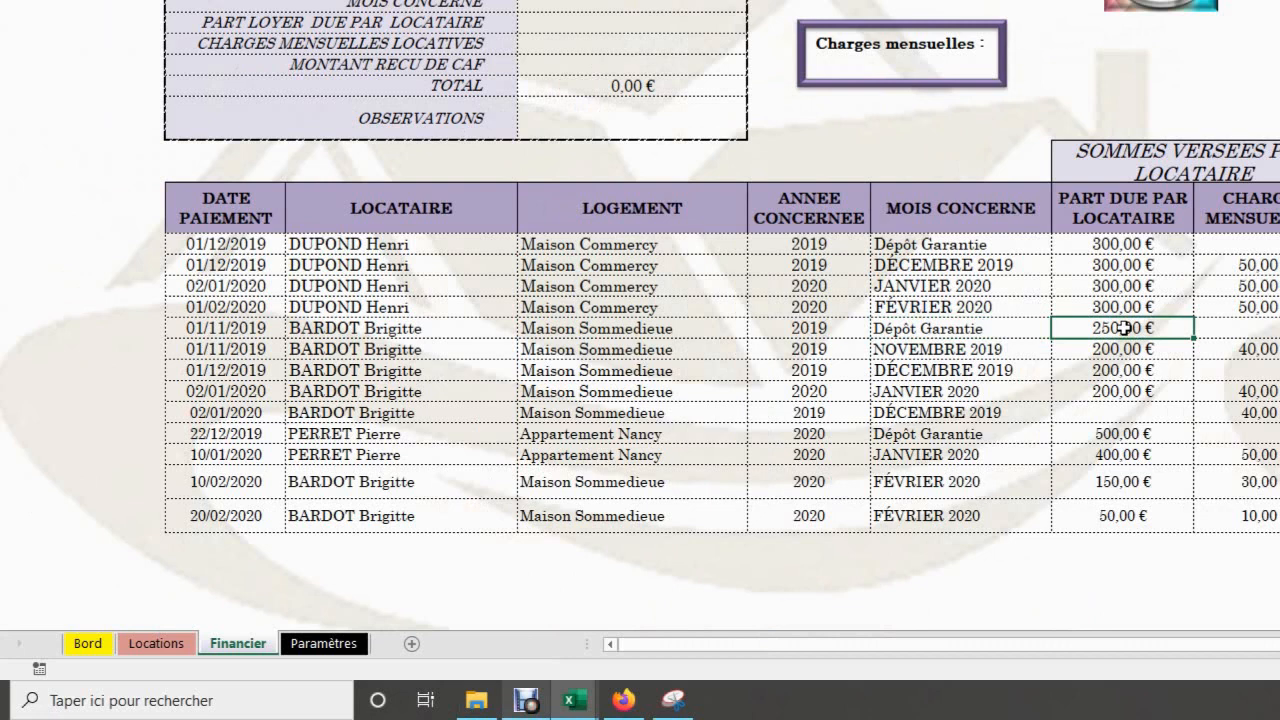
text(150)
key(Return)
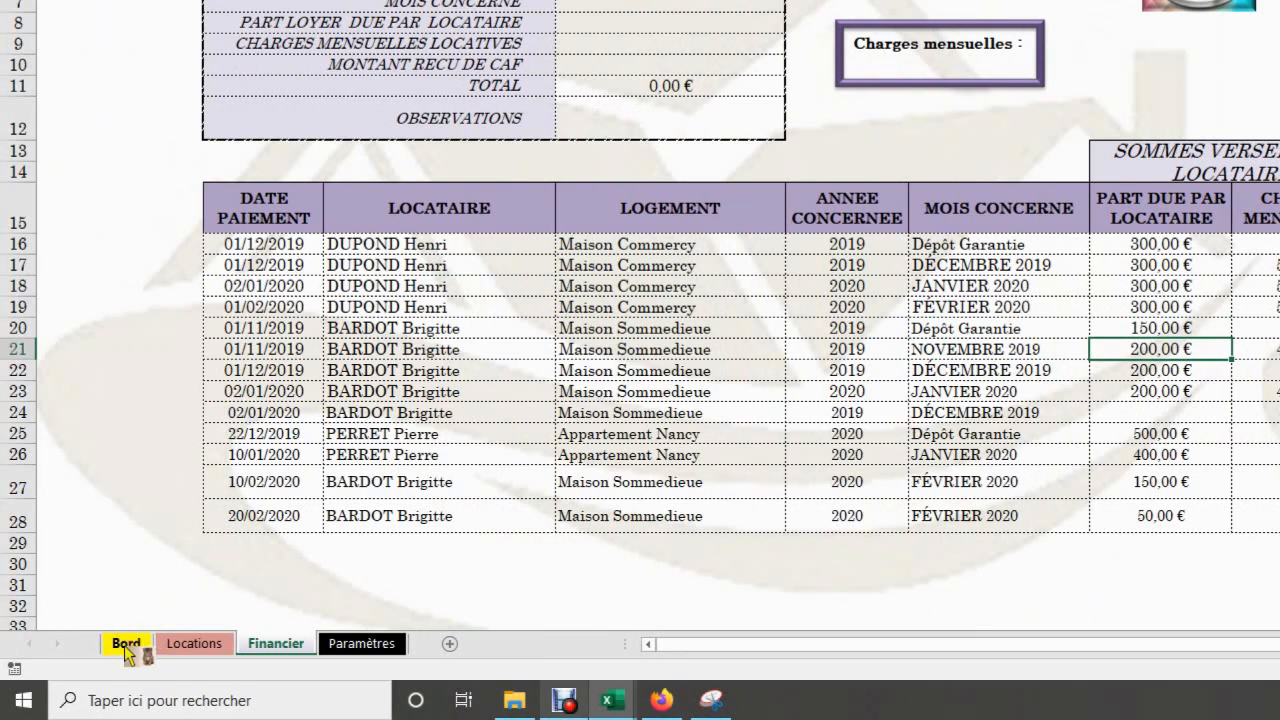
click(126, 645)
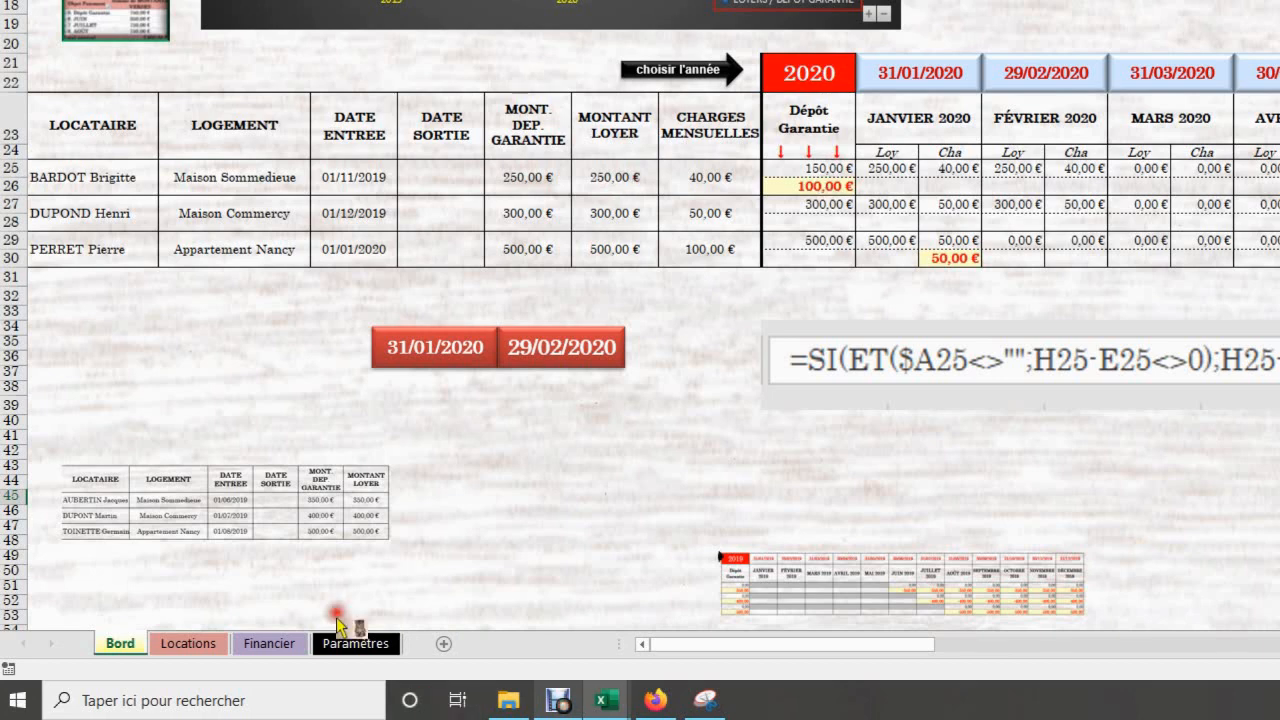
- Set the Maison Sommedieue deposit payment on the Financier sheet back to 250 € and go back to the Bord sheet
click(269, 643)
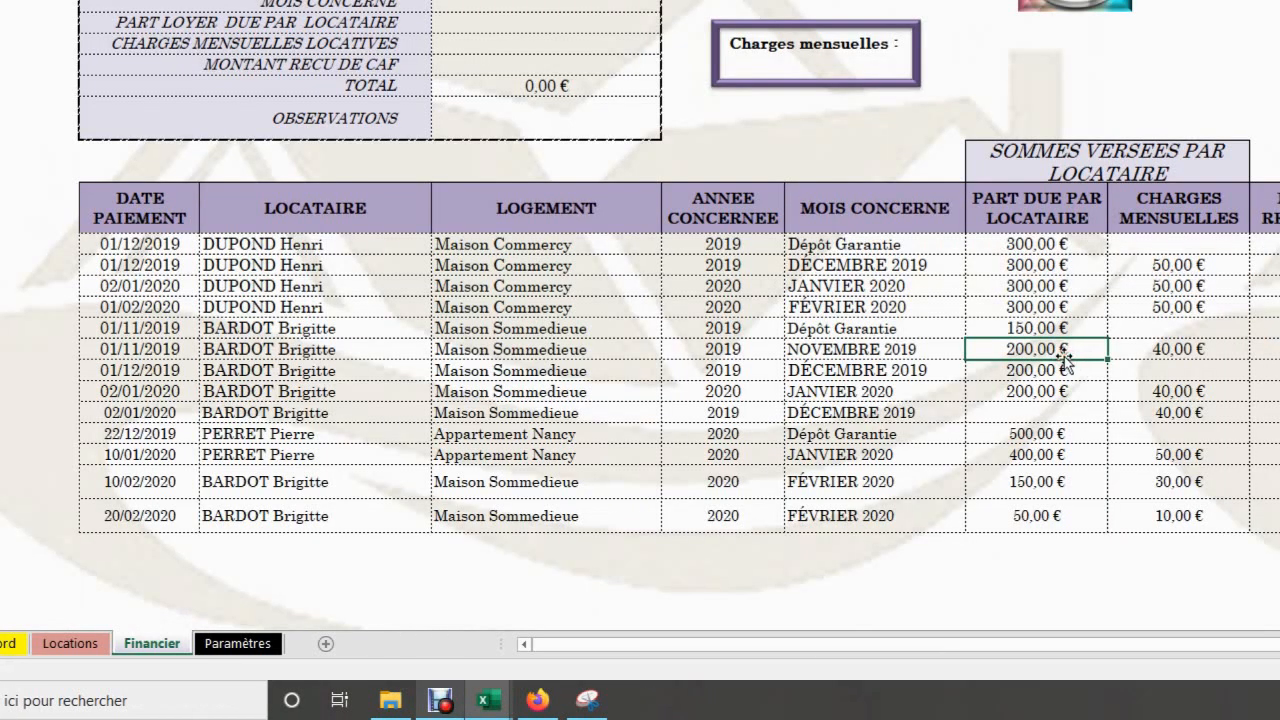
click(1010, 330)
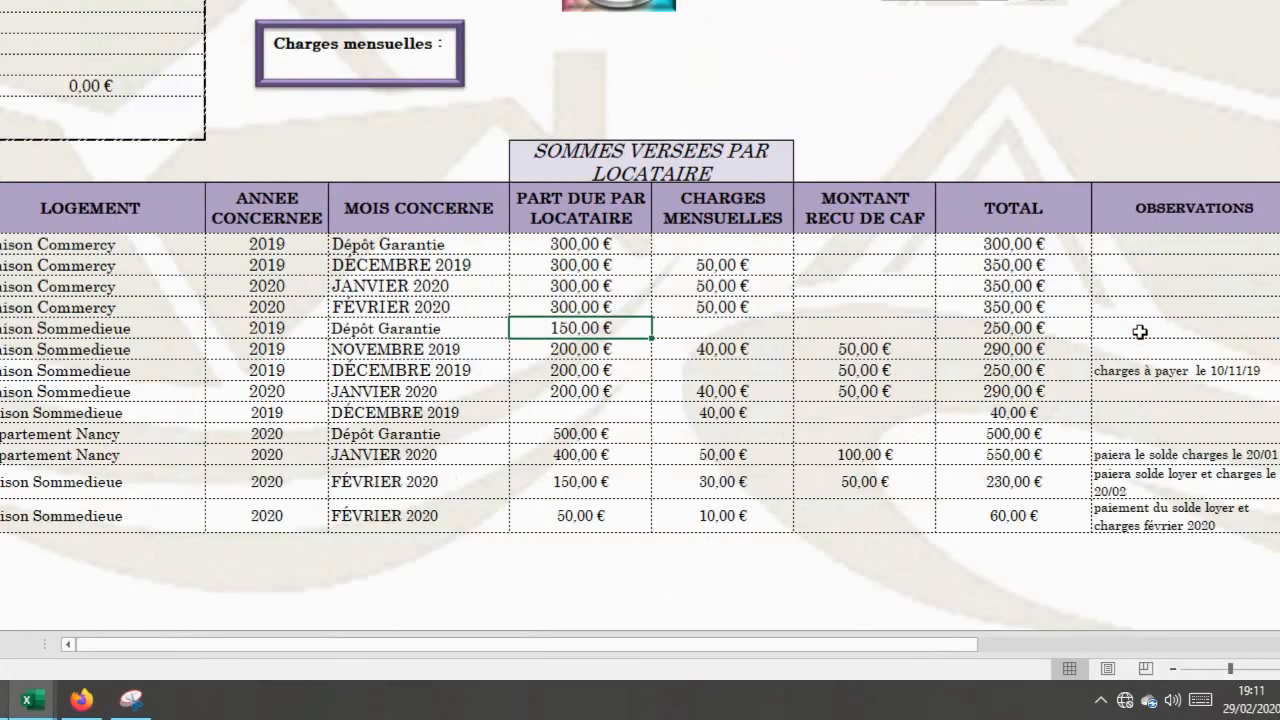
text(250)
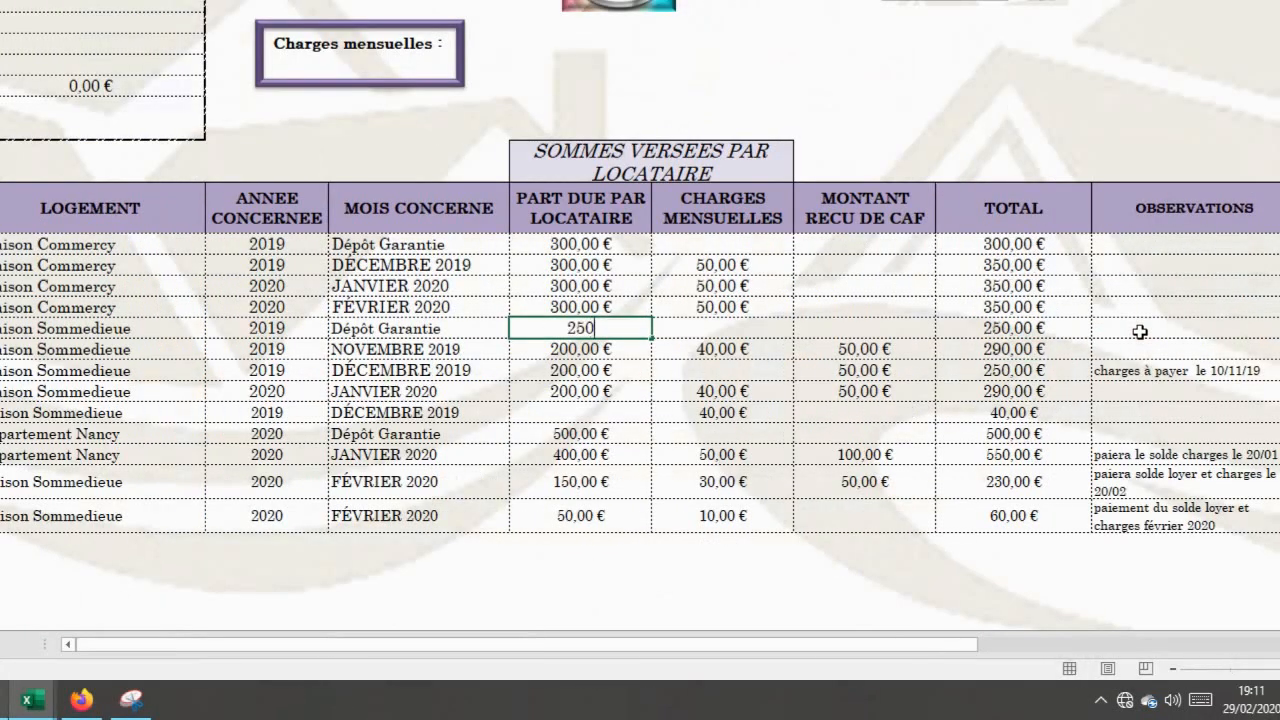
key(Return)
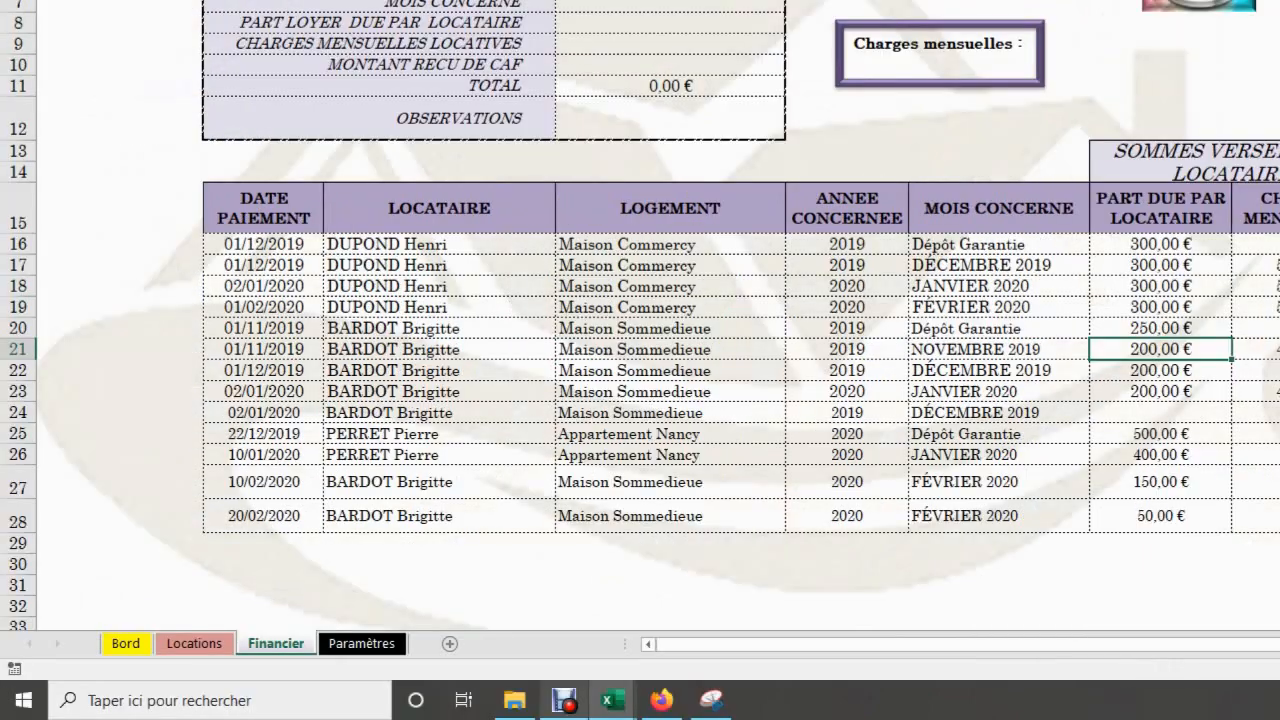
click(108, 645)
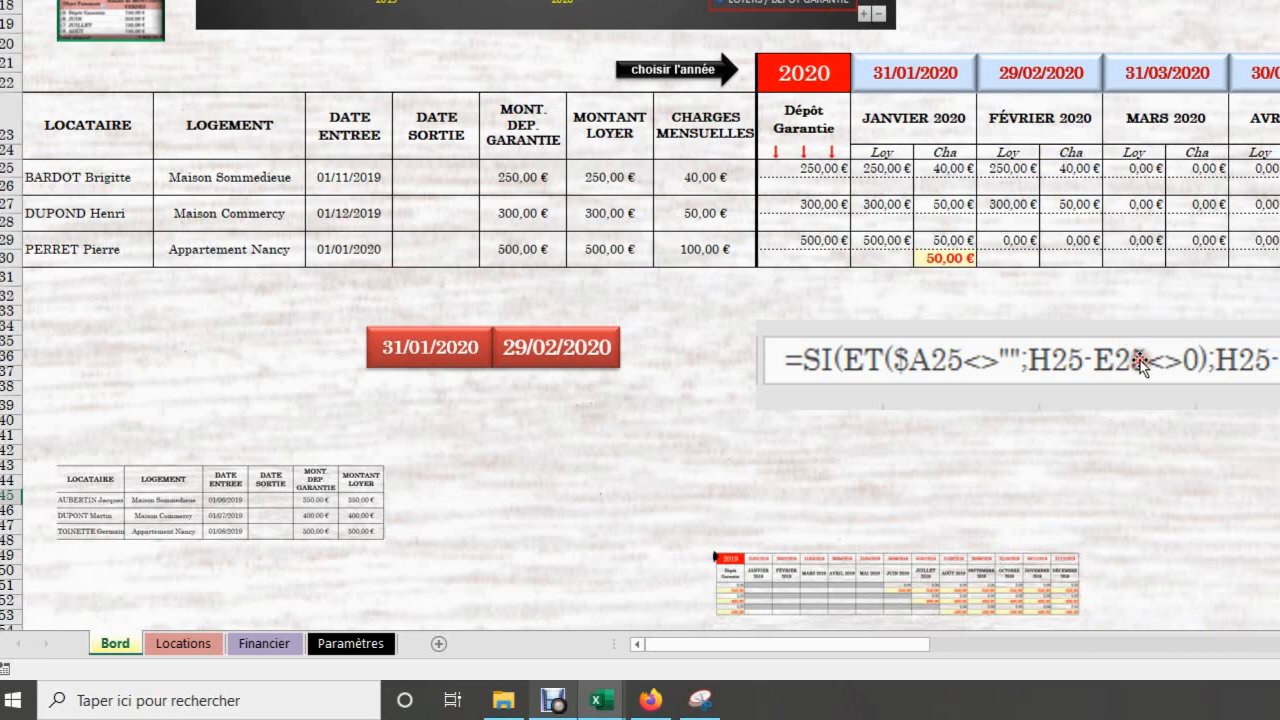
- Copy the deposit shortfall formula from H26 and paste it as formula only into H28 for the Maison Commercy tenant
click(1140, 360)
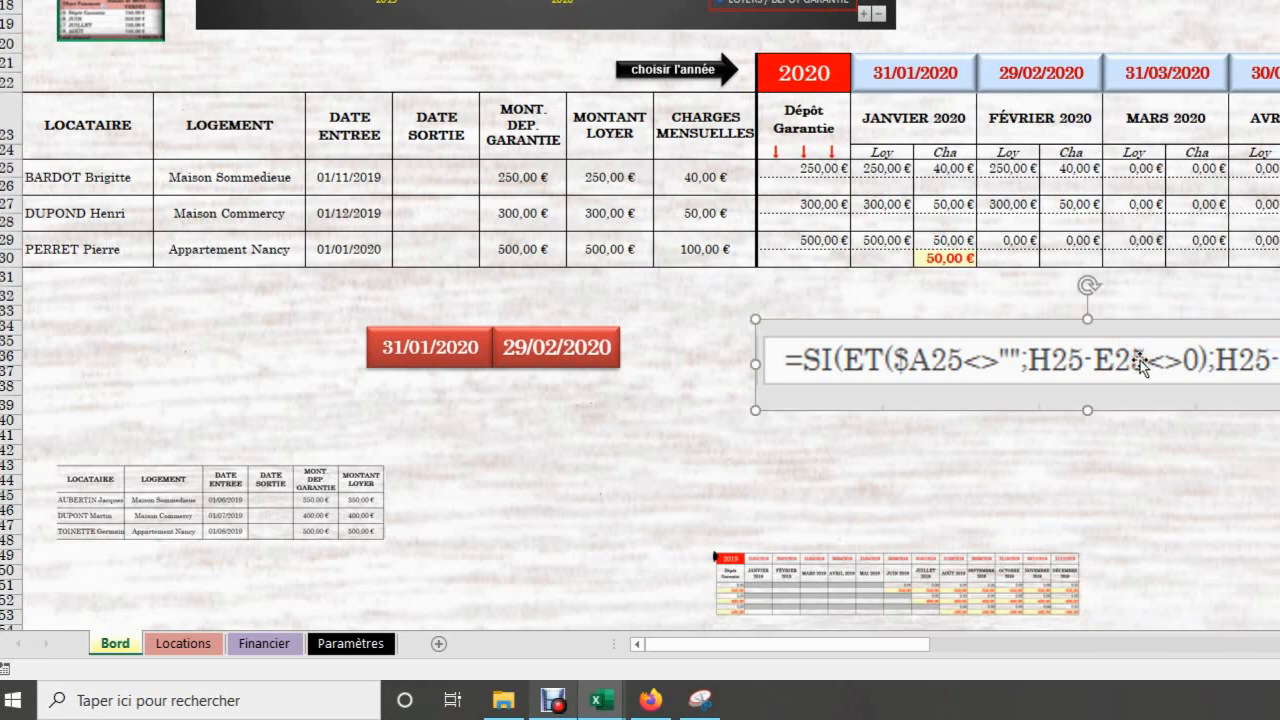
click(831, 188)
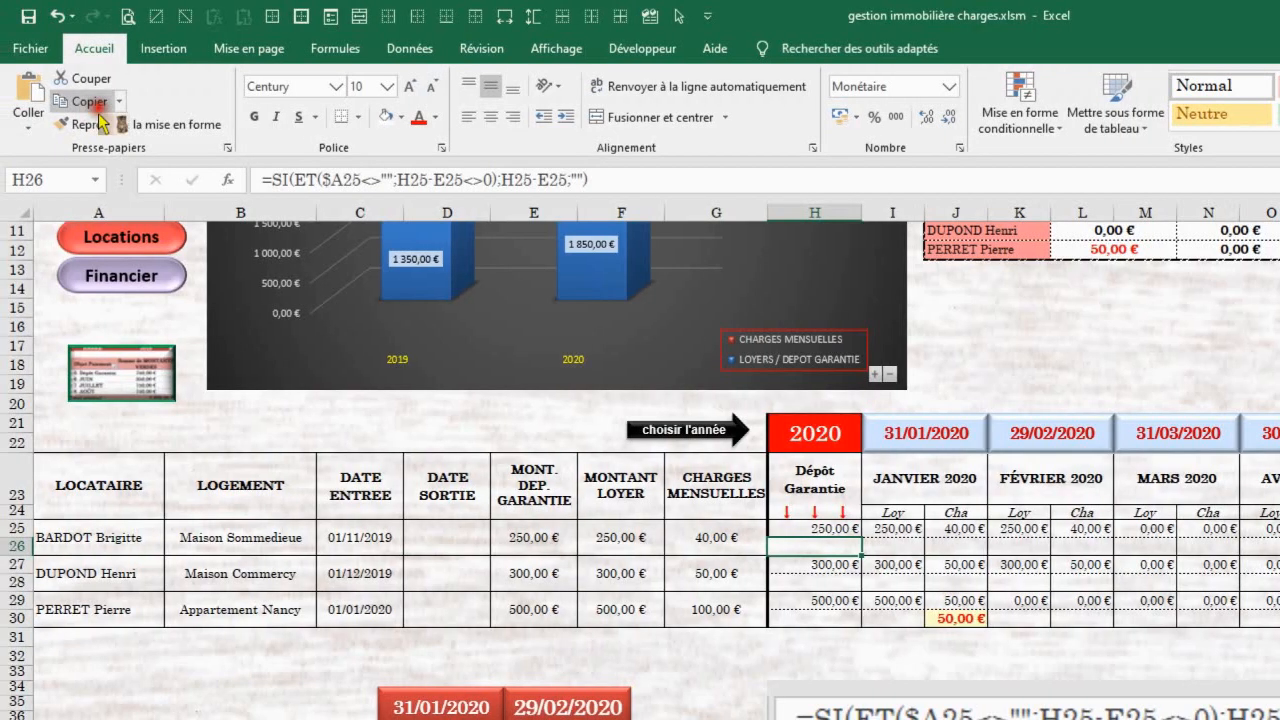
click(98, 108)
key(Down)
key(Down)
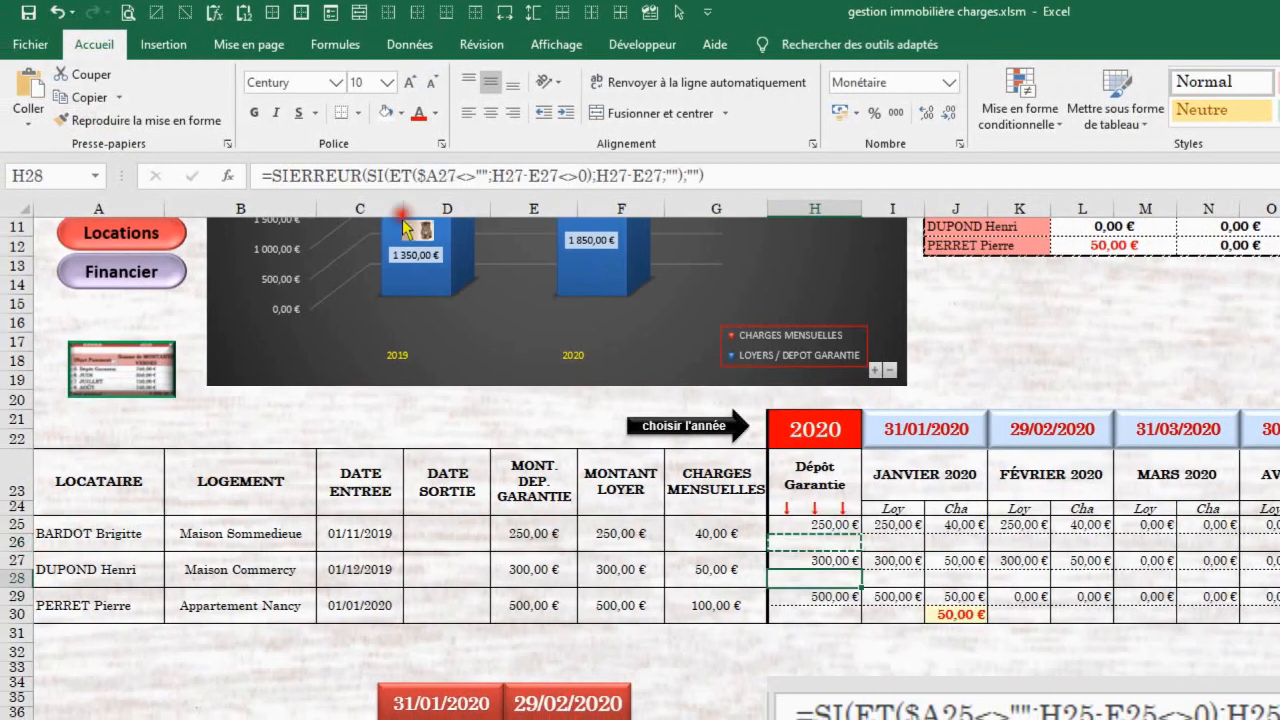
click(215, 17)
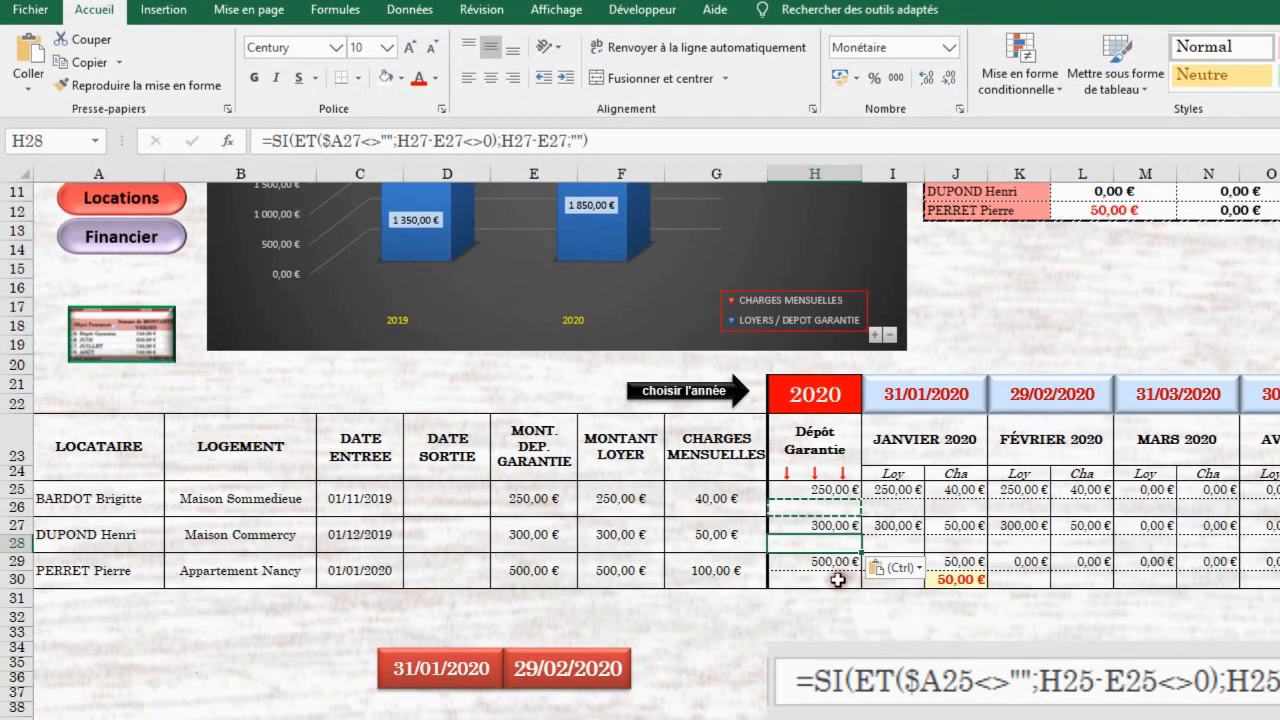
click(837, 580)
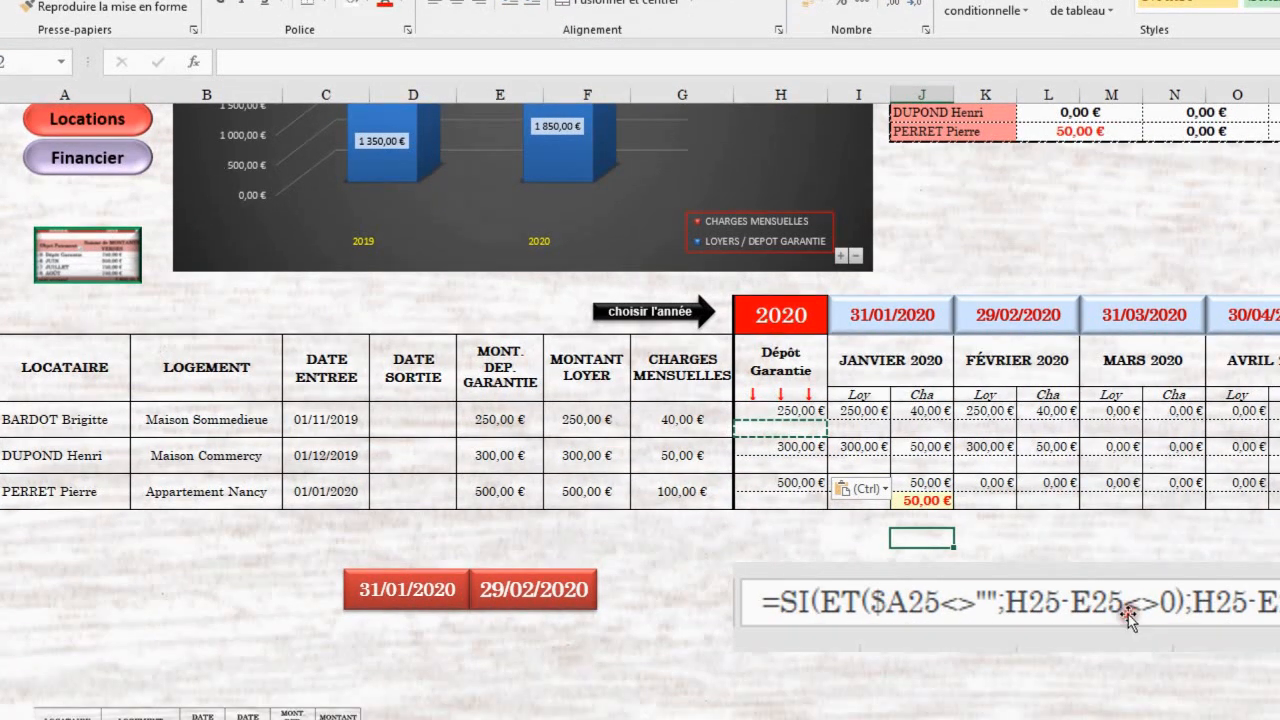
- Delete the picture of the deposit shortfall formula below the table
click(1169, 649)
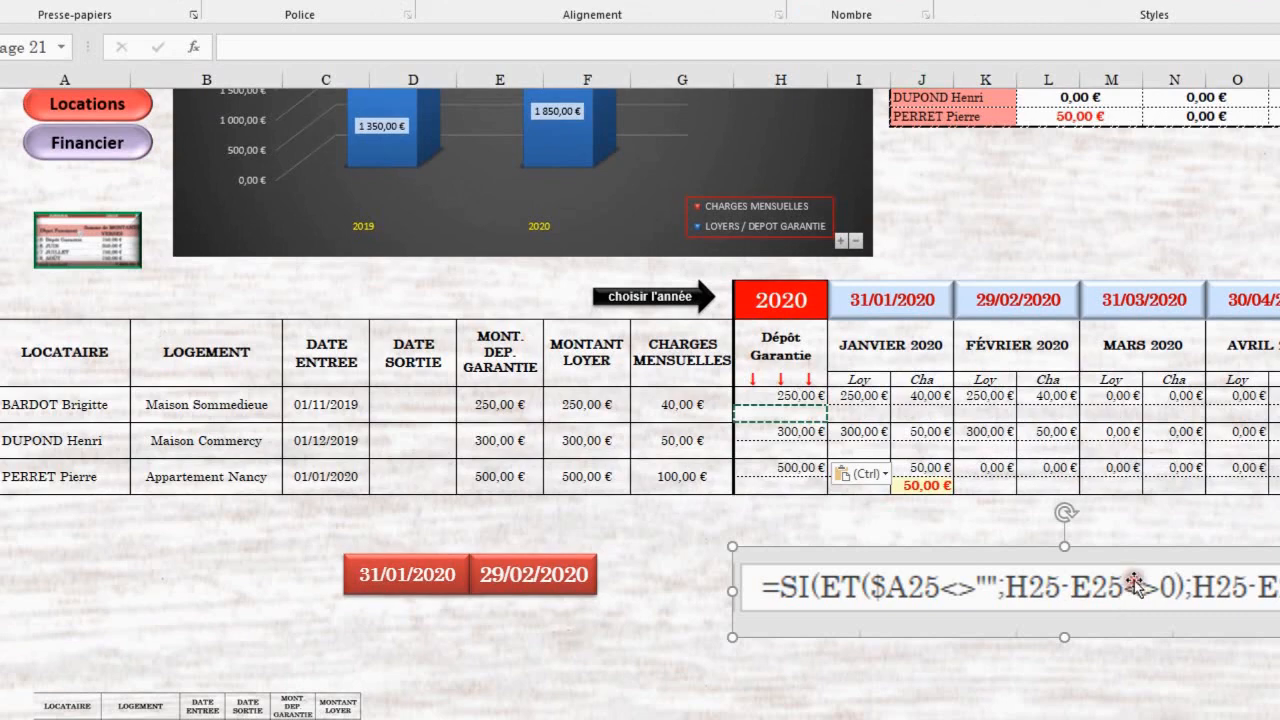
key(Delete)
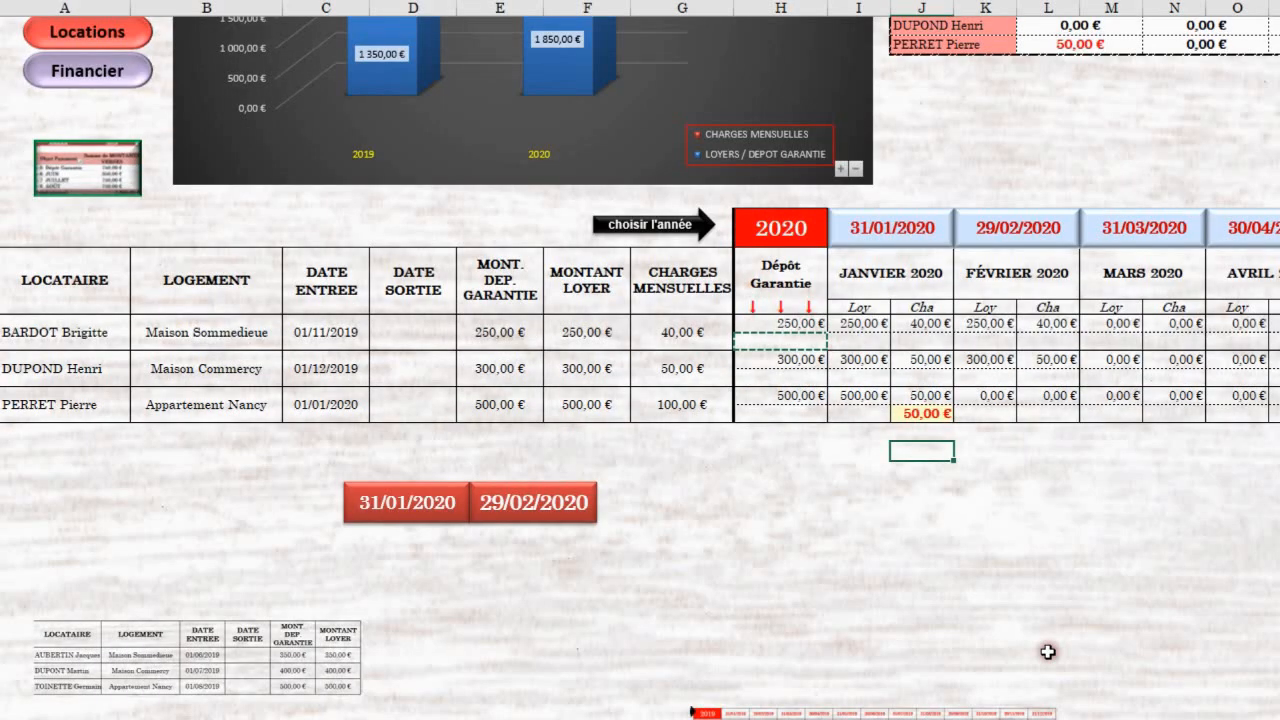
click(1047, 577)
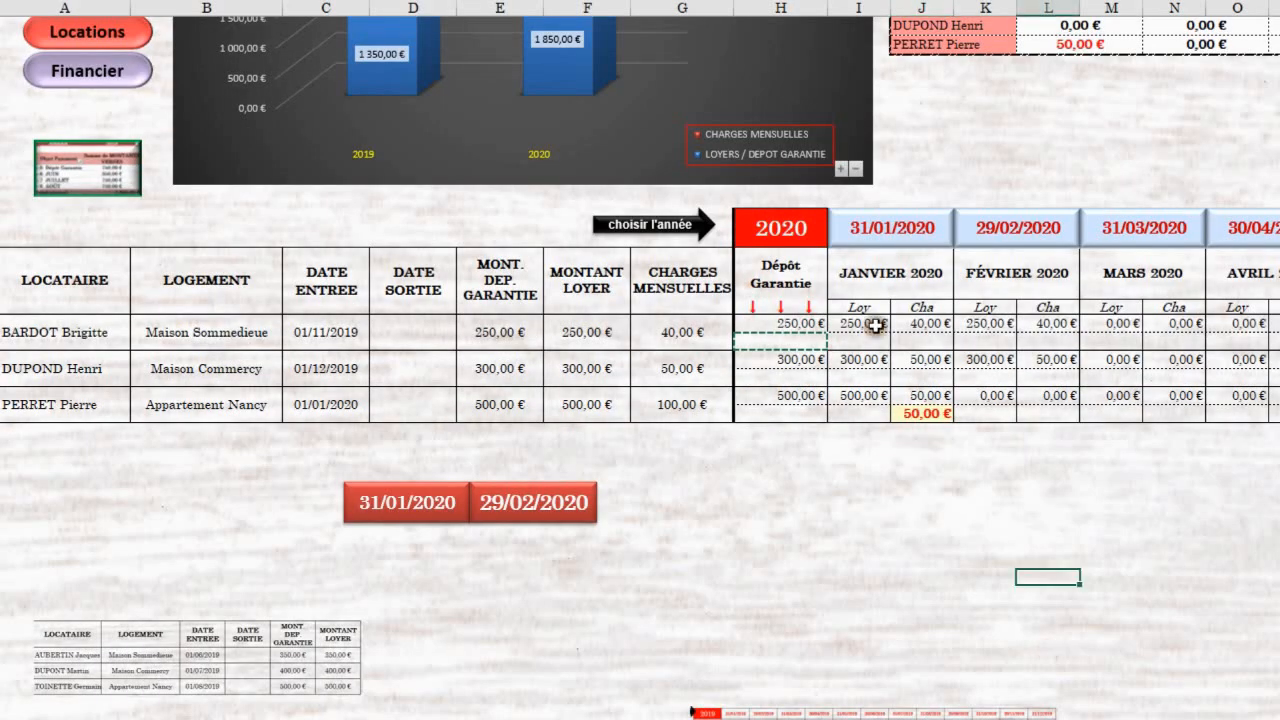
- Capture a screenshot of the SOMME.SI.ENS formula of the January rent cell I25 with the Snipping Tool
click(876, 325)
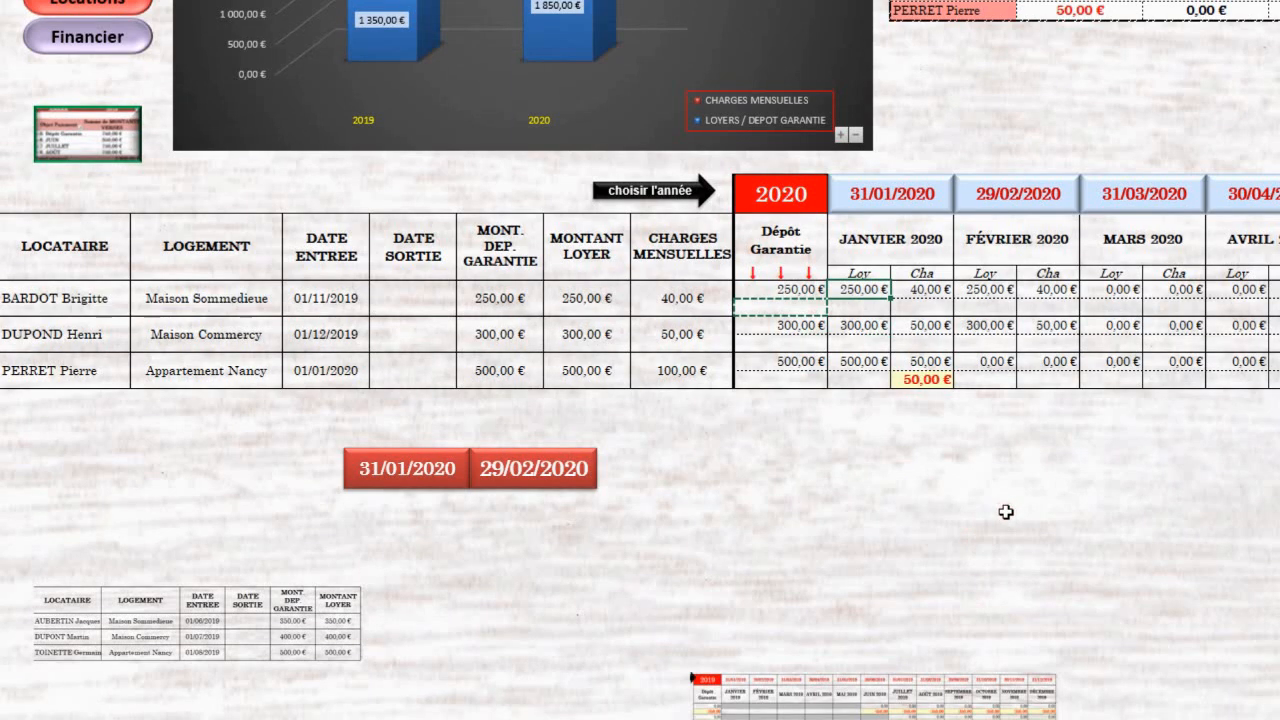
mouse_move(742, 222)
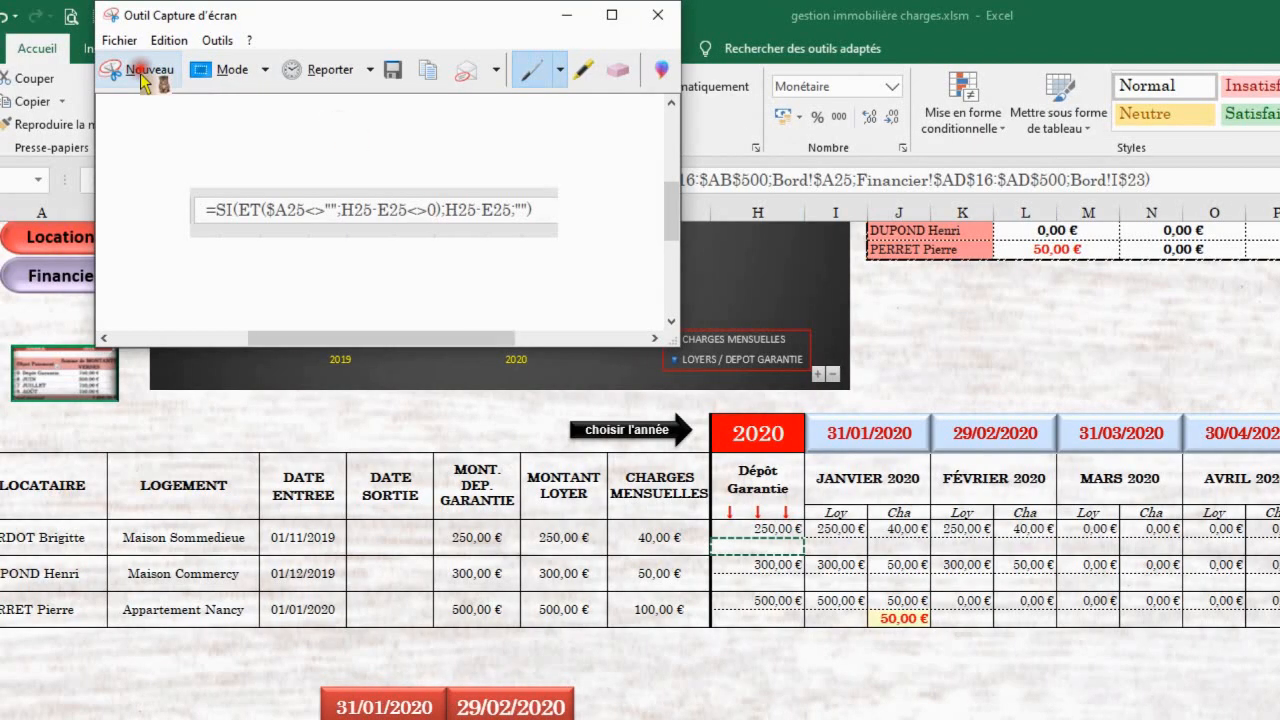
click(141, 79)
drag(196, 163, 1153, 203)
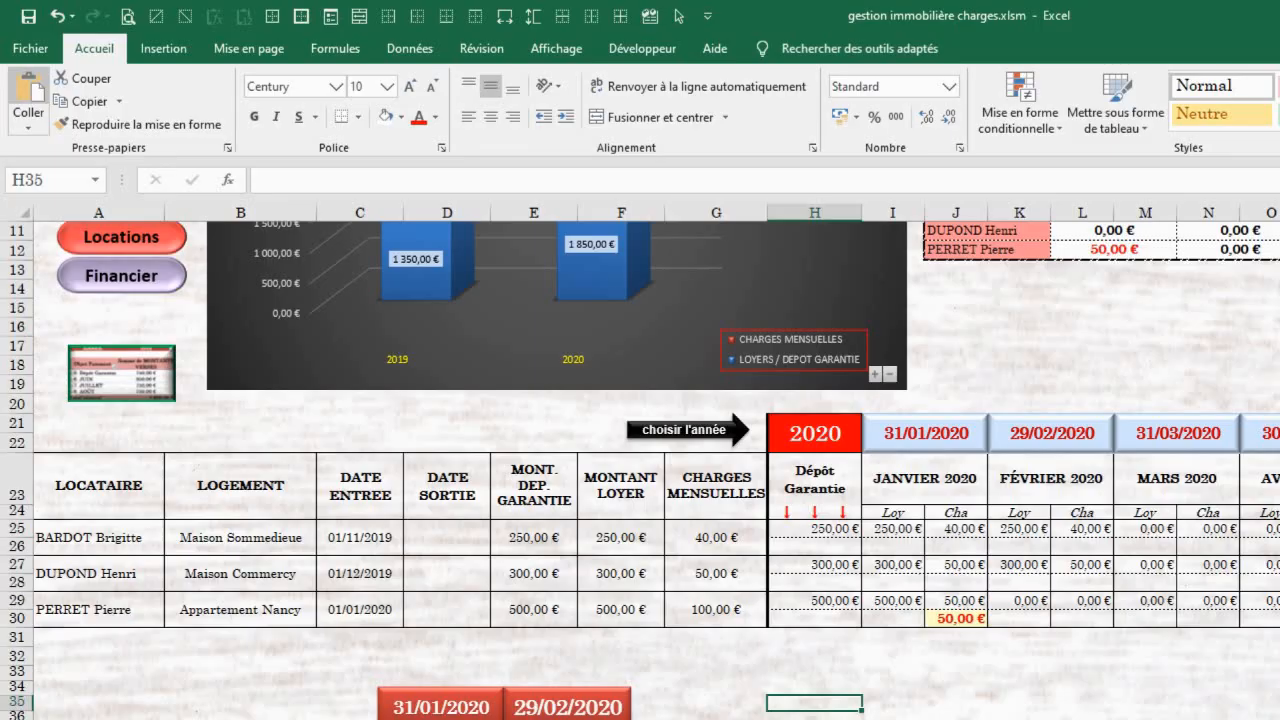
- Paste the captured SOMME.SI.ENS formula picture at H35 below the table and enlarge it
key(ctrl+v)
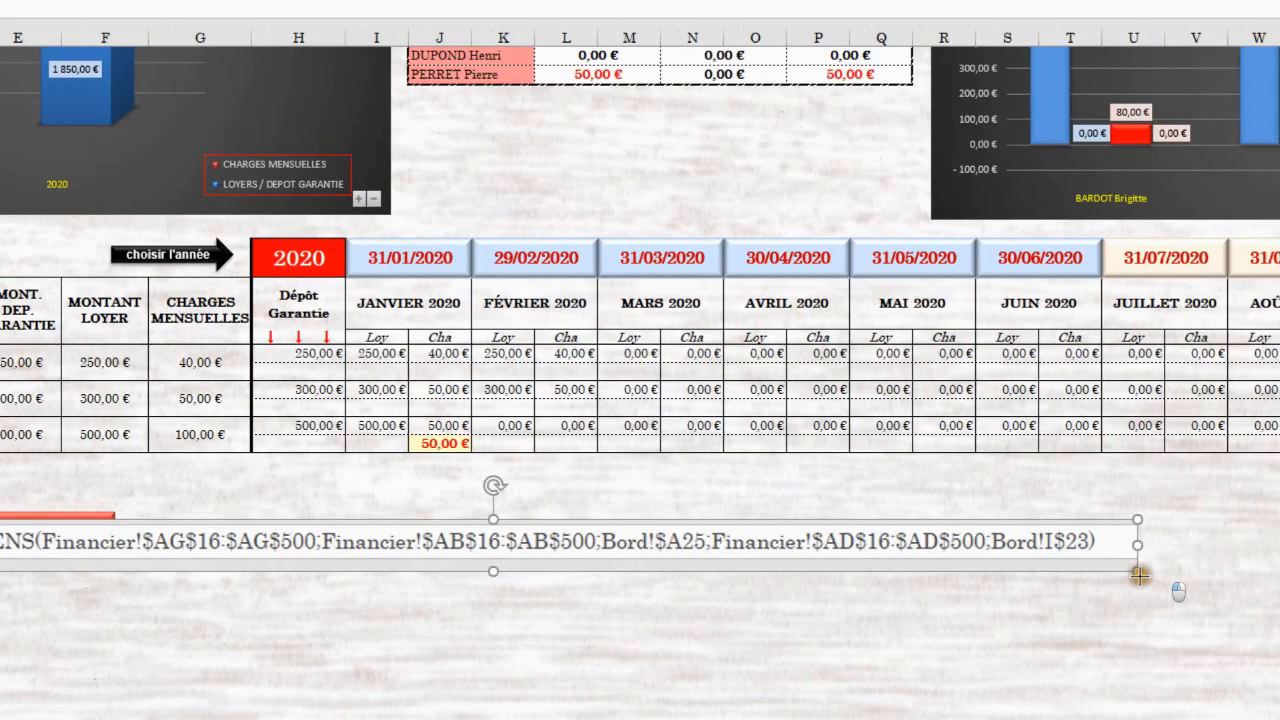
drag(1140, 576, 1018, 576)
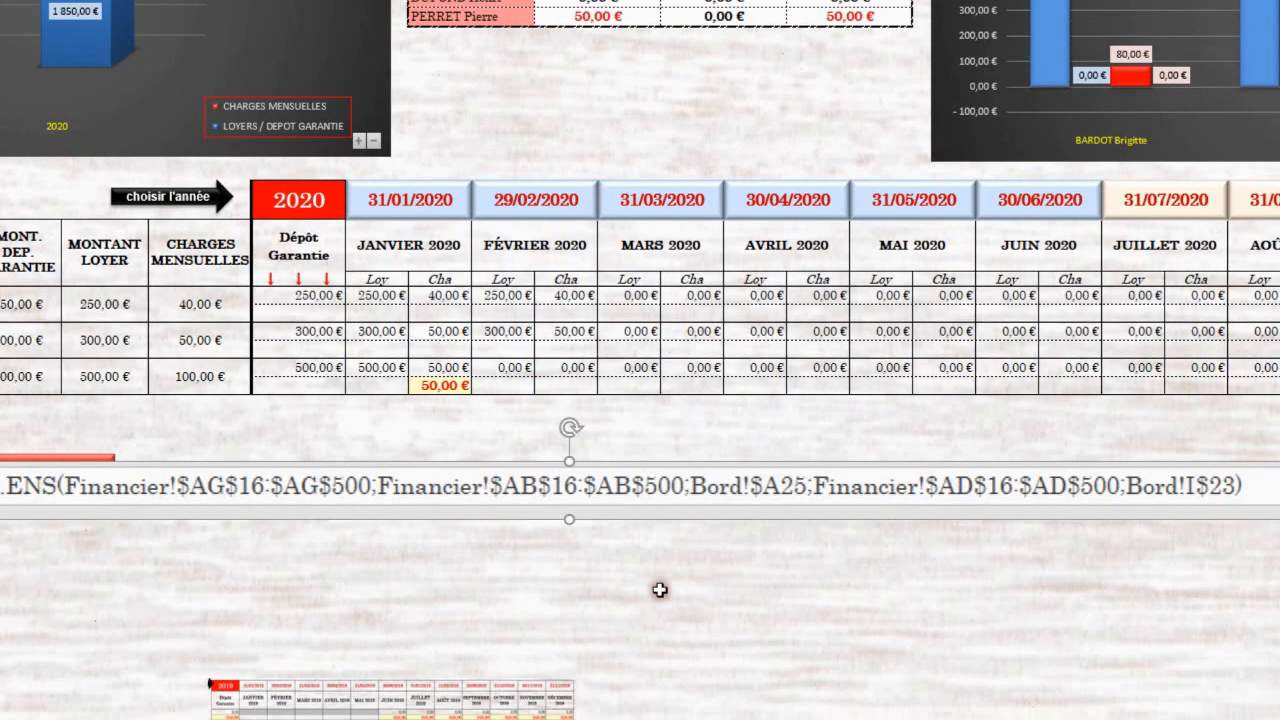
click(630, 582)
click(410, 564)
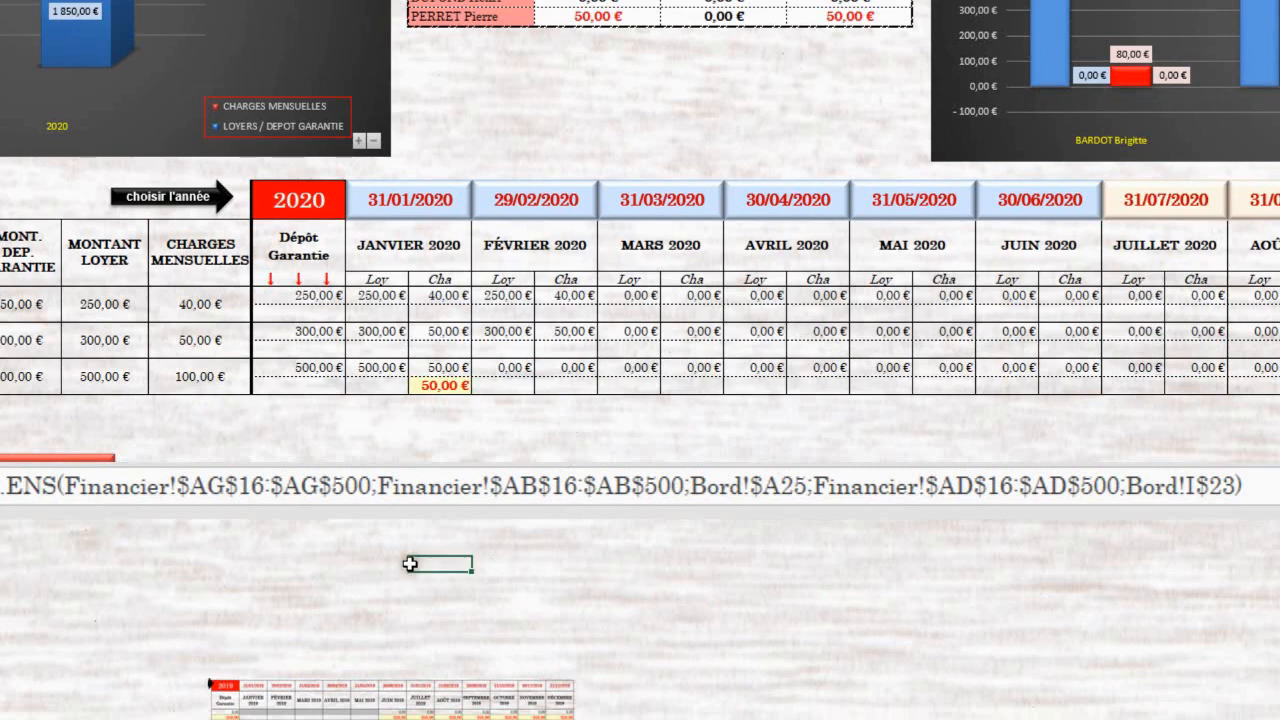
- Open the SOMME.SI.ENS function arguments of I25 and move the dialog clear of the Financier summary columns
click(395, 297)
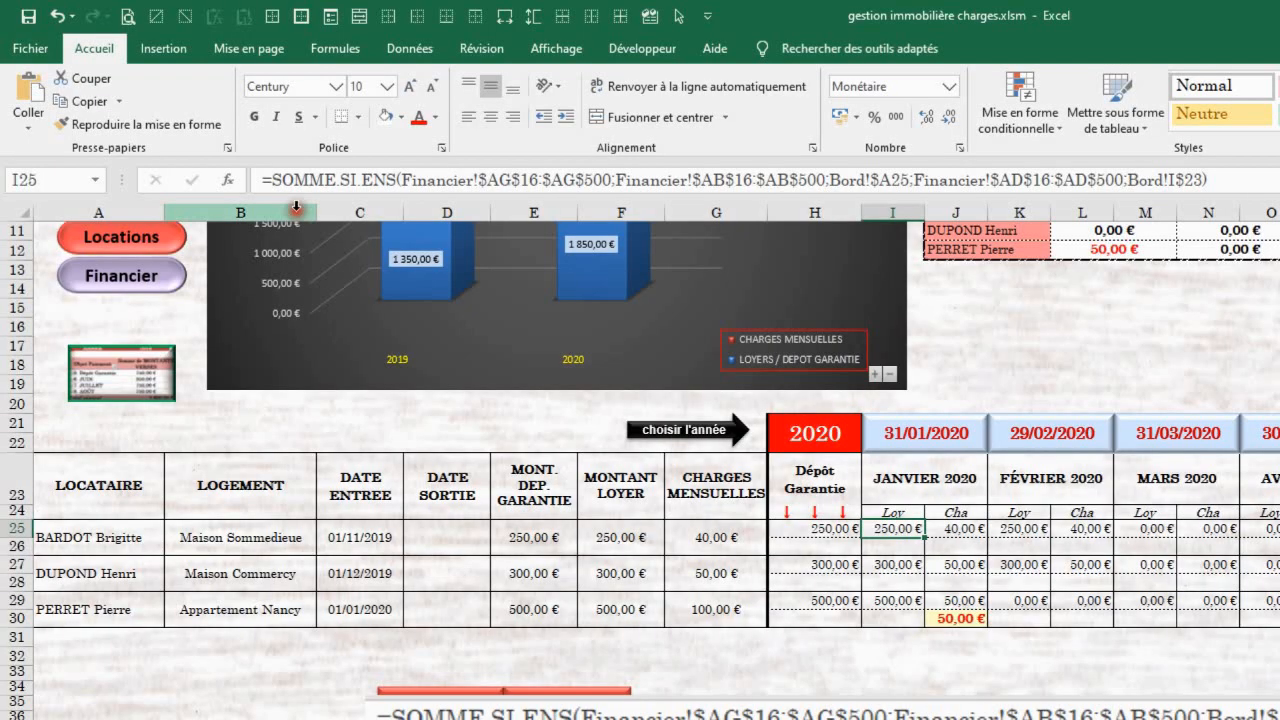
click(652, 185)
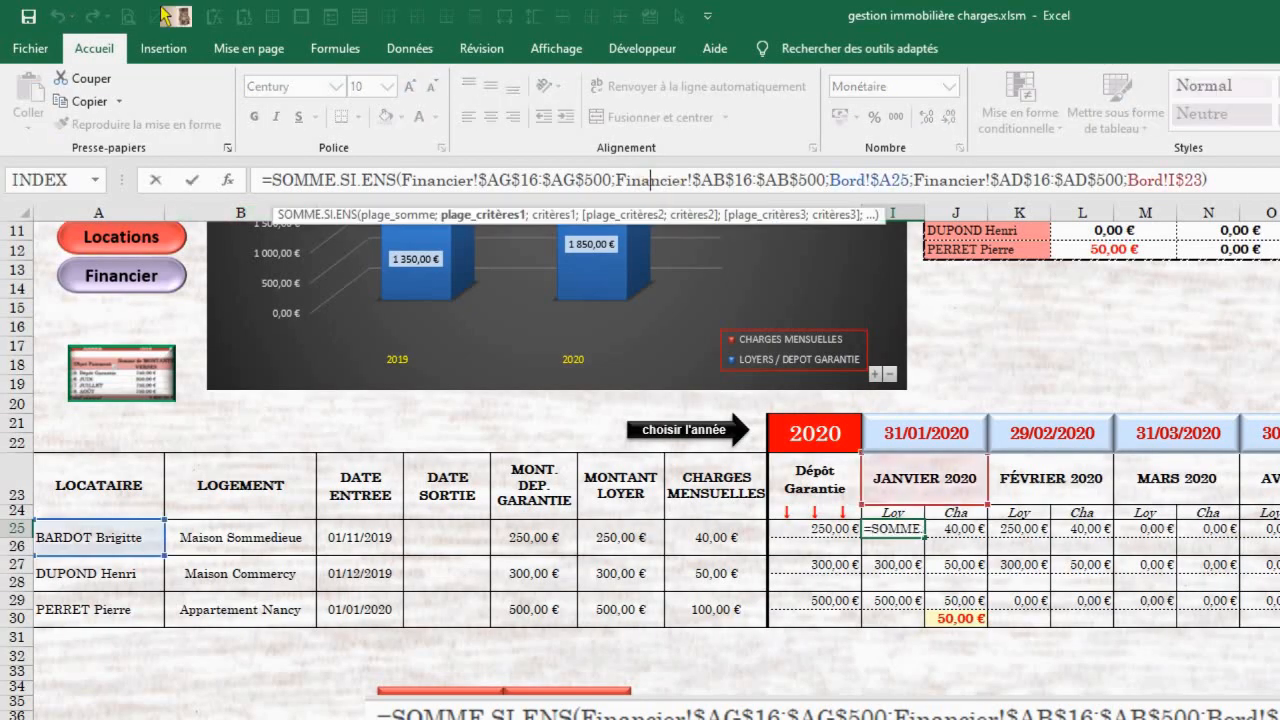
click(231, 183)
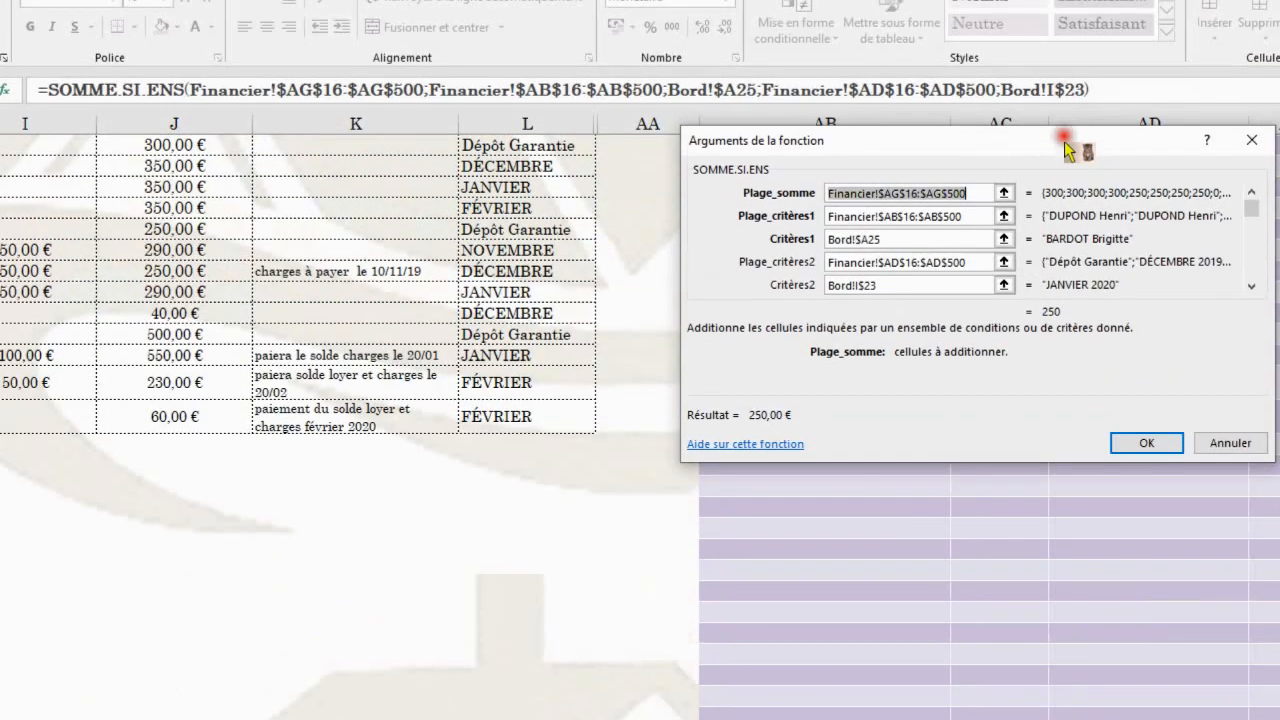
drag(1068, 150, 485, 215)
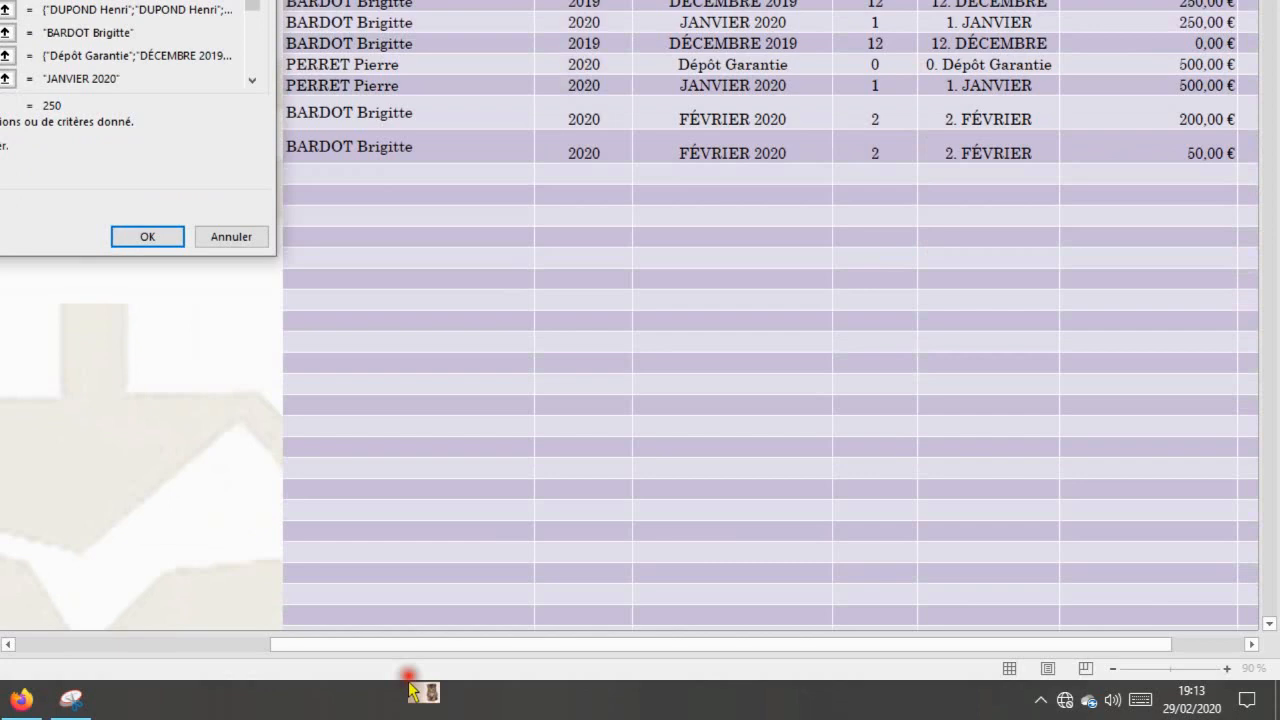
- Compare the sum range AG16:AG500 of the I25 SOMME.SI.ENS arguments with the Financier summary columns, keeping the dialog off the tenant column
drag(437, 645, 578, 648)
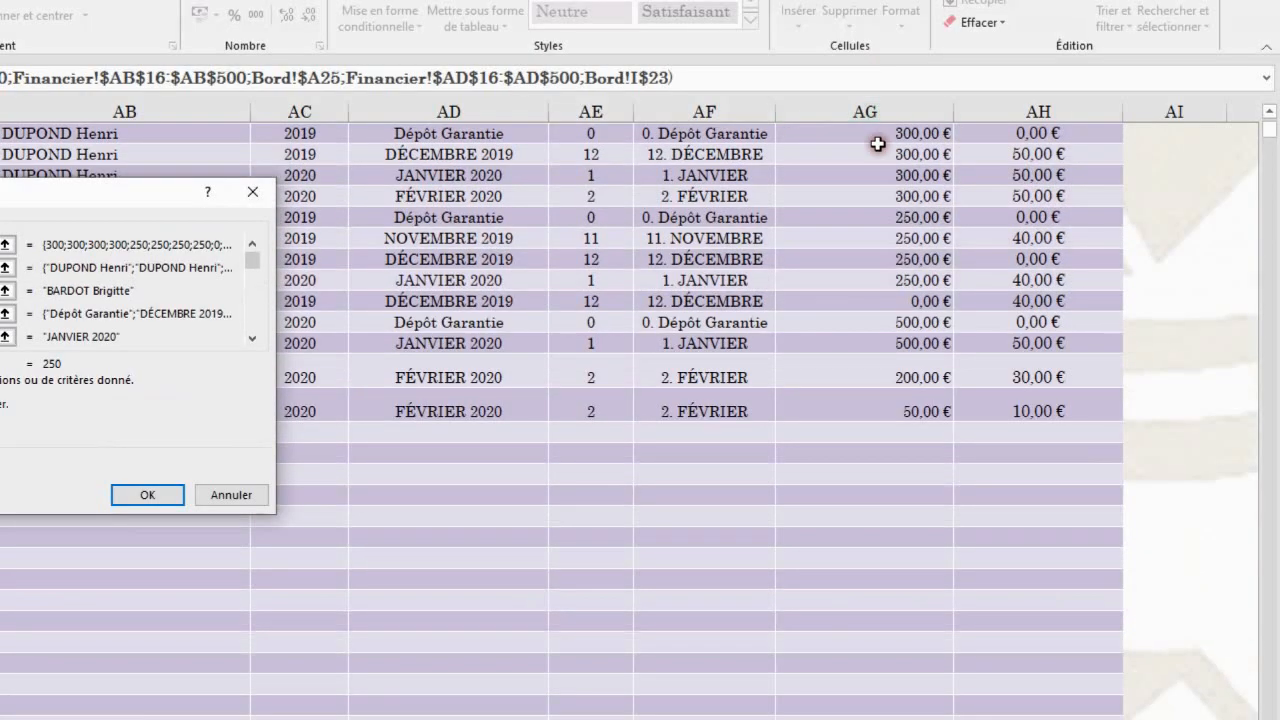
scroll(918, 219, up, 3)
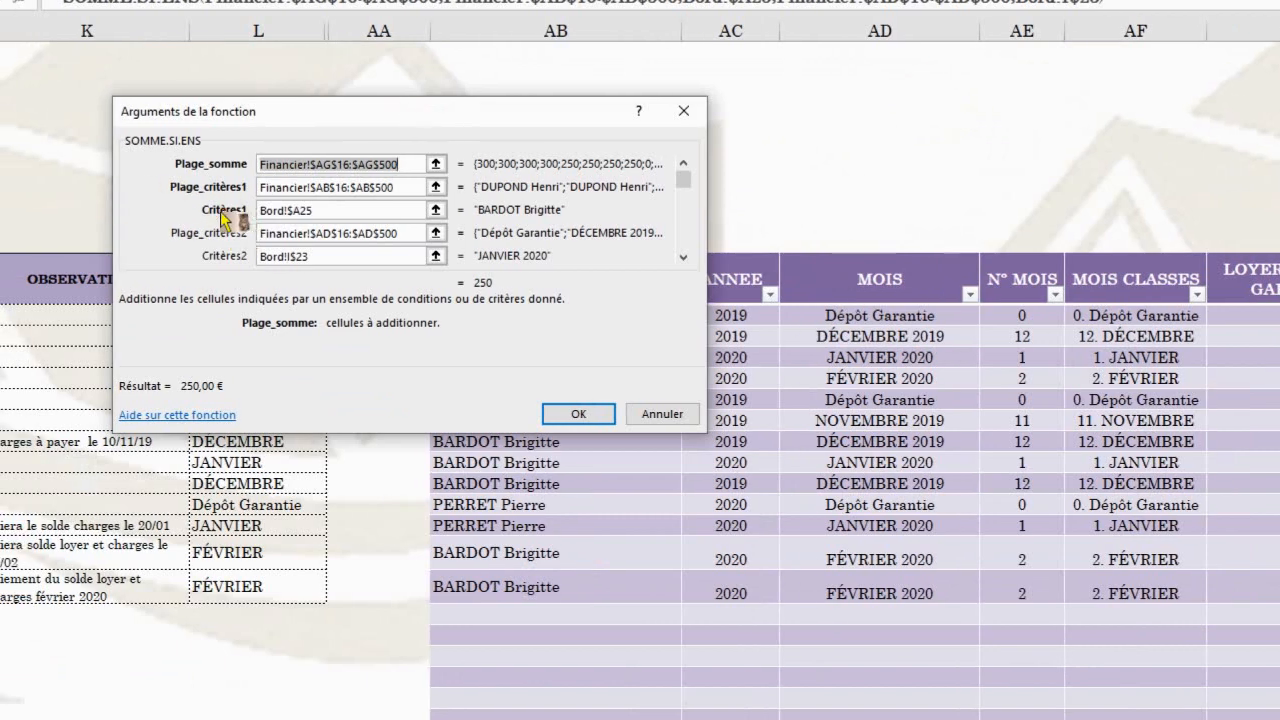
click(430, 188)
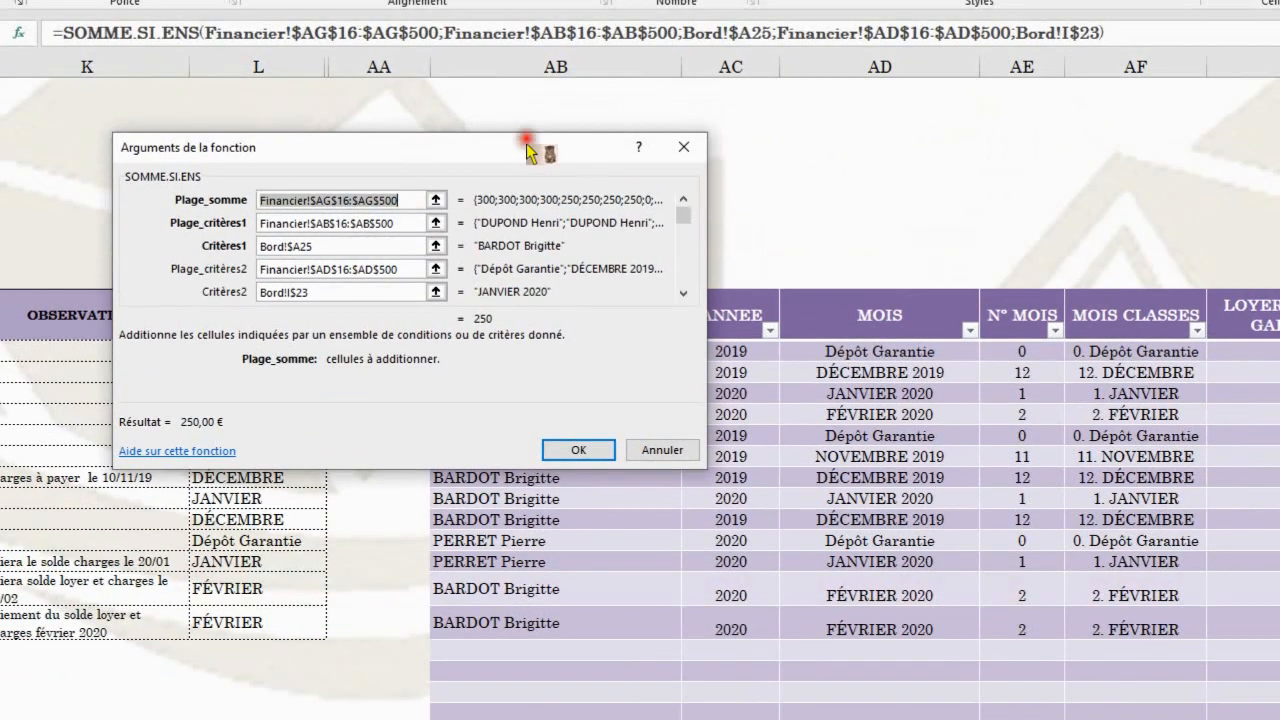
drag(528, 108, 222, 28)
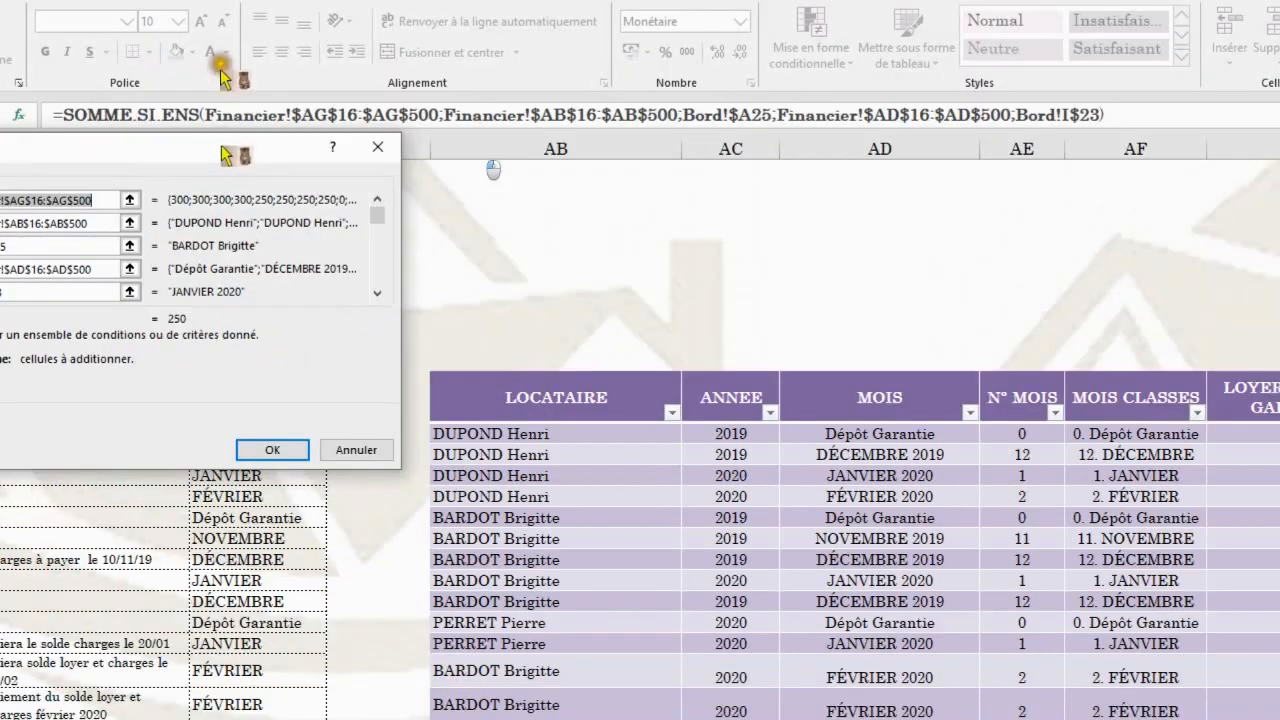
drag(226, 155, 247, 150)
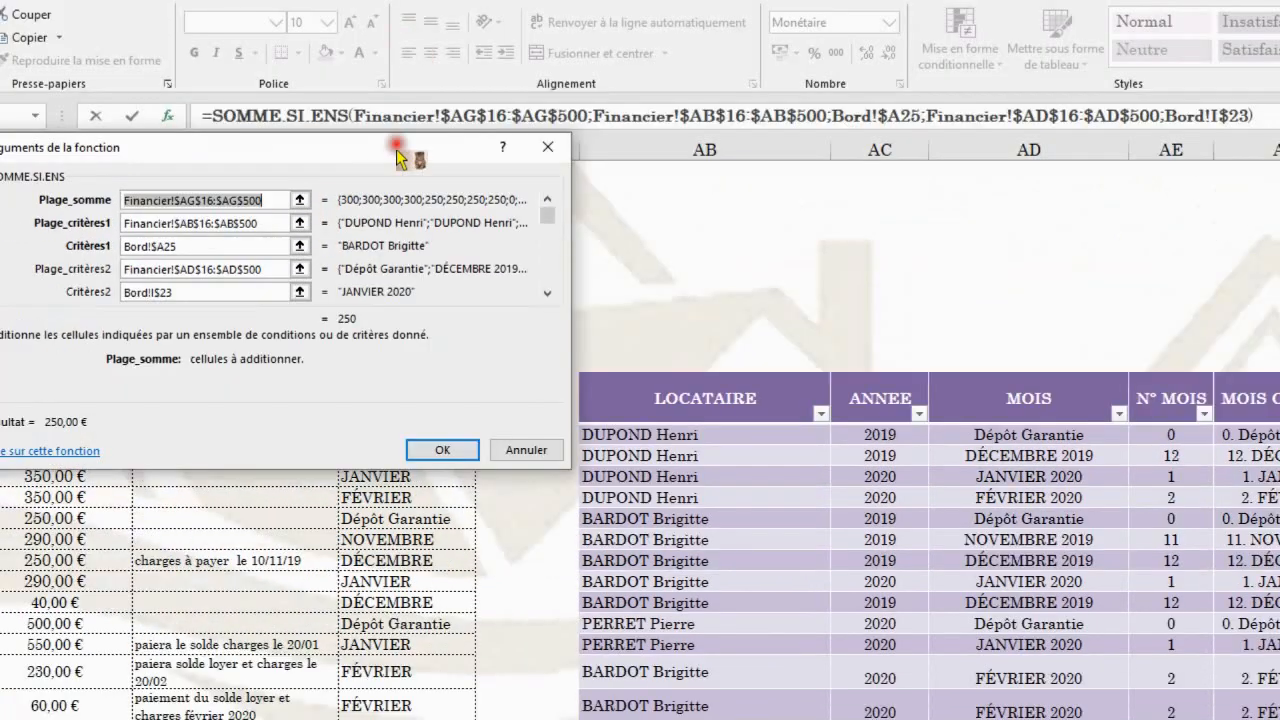
- Check the criteria ranges AB16:AB500 and AD16:AD500 and criteria Bord!$A25 and Bord!I$23 against the Financier table, then close the arguments dialog
drag(398, 150, 1058, 347)
click(802, 420)
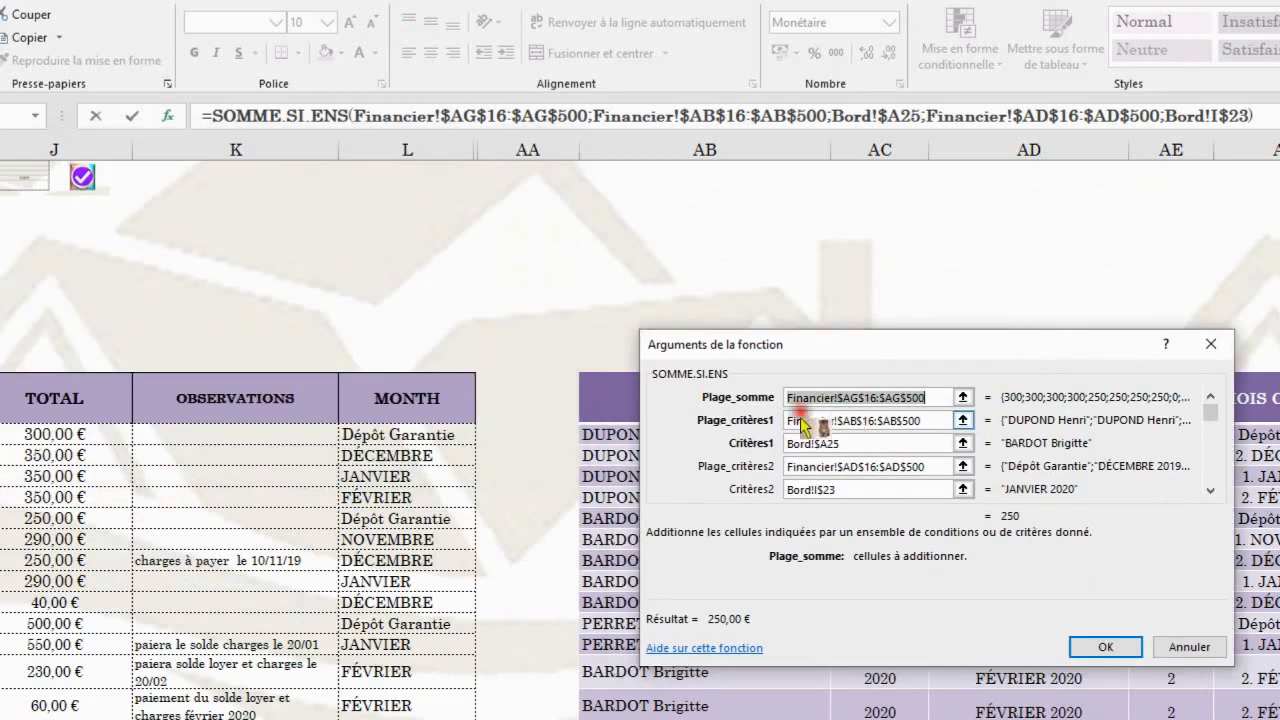
click(850, 444)
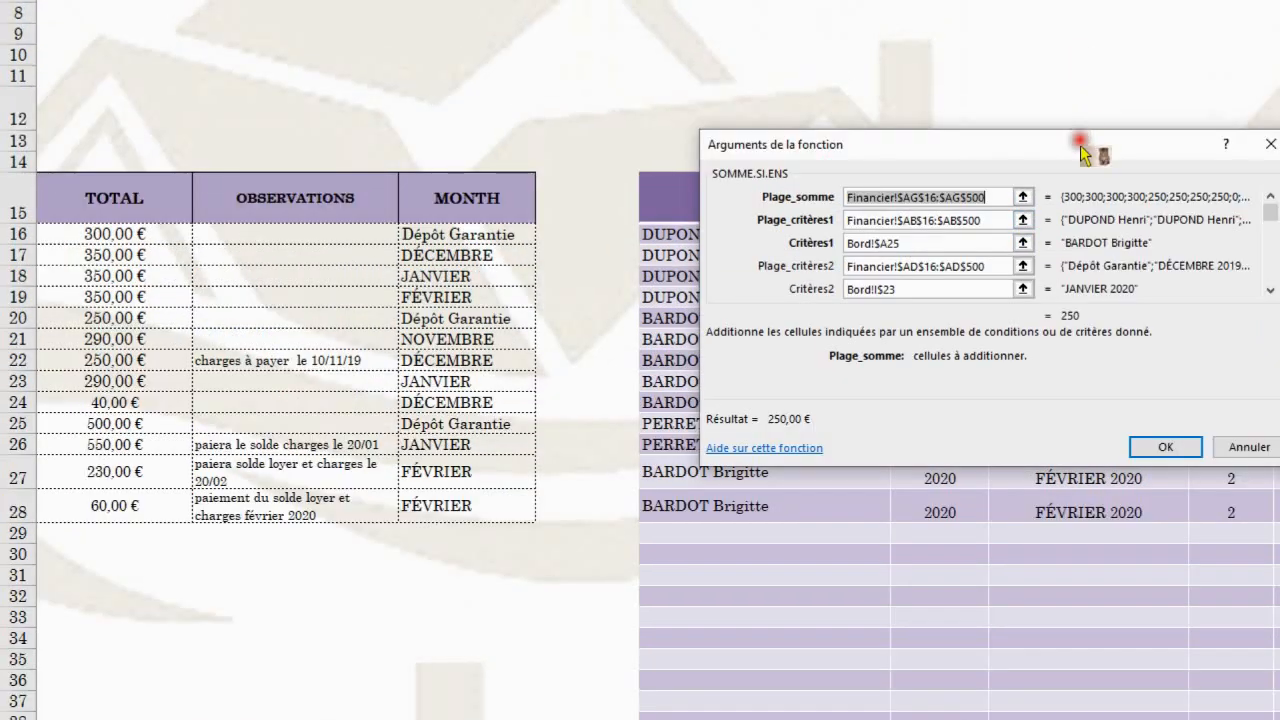
drag(1081, 48, 850, 0)
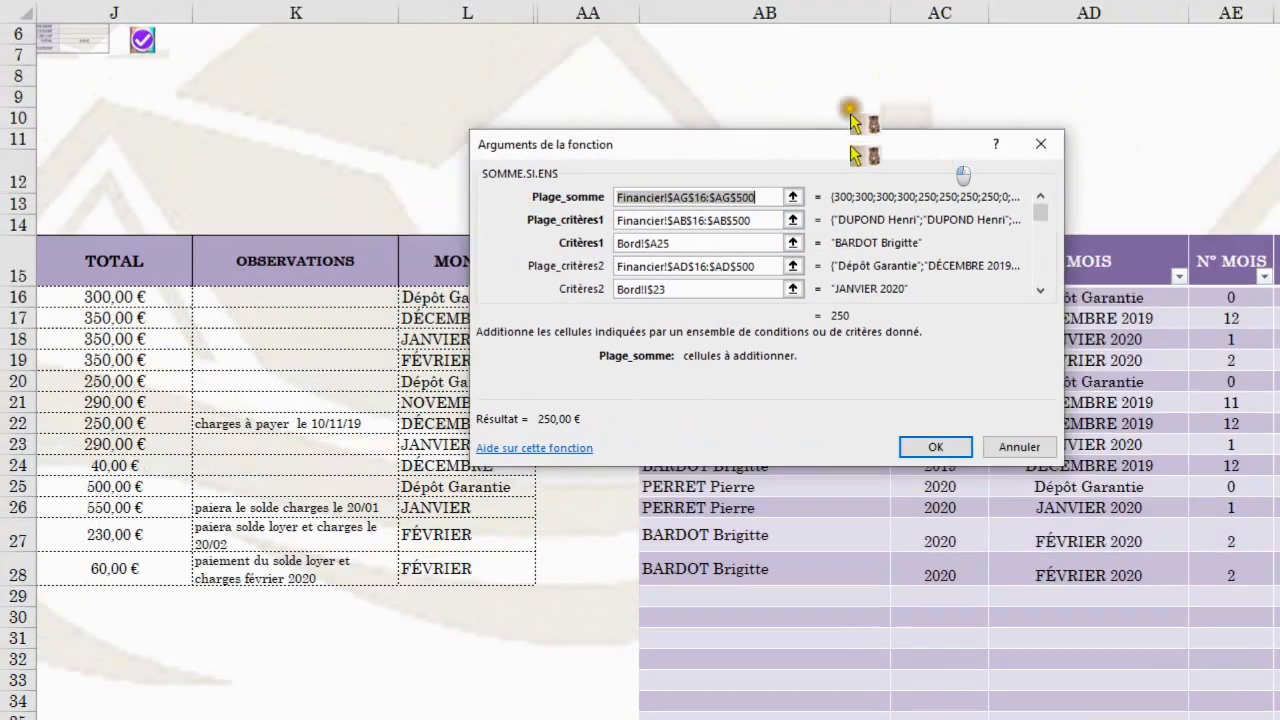
drag(851, 118, 693, 93)
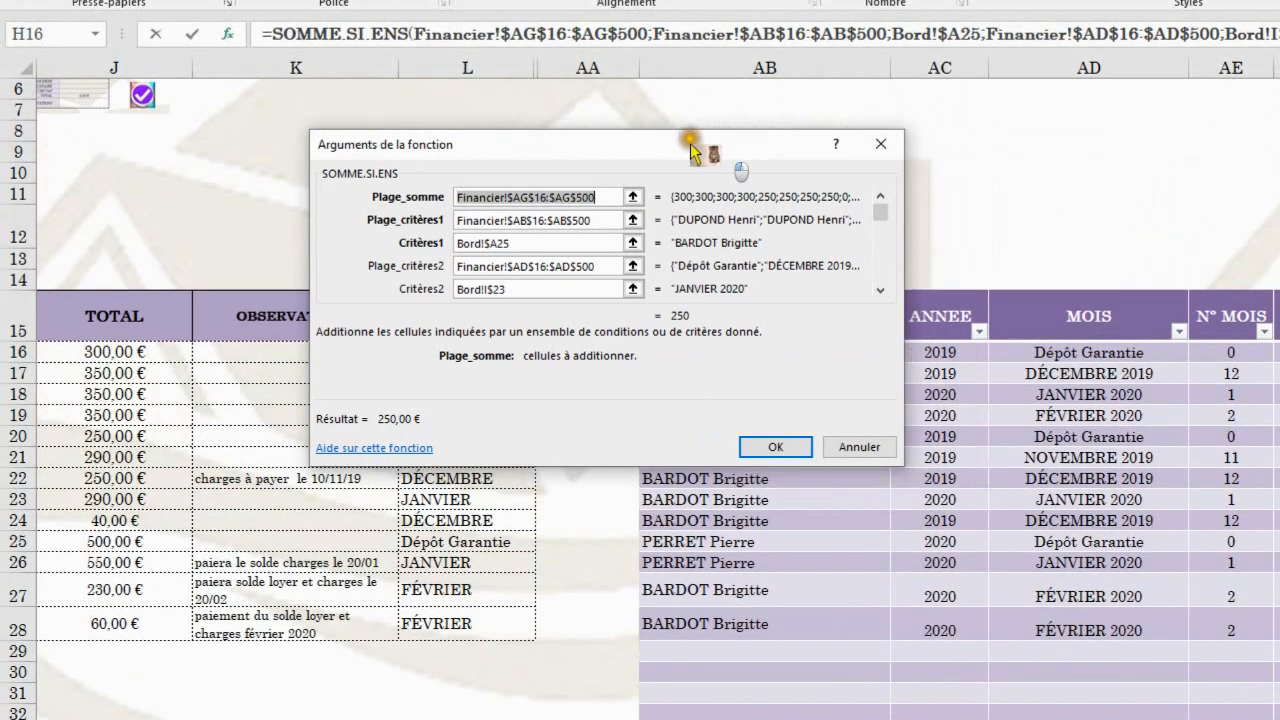
drag(692, 150, 671, 133)
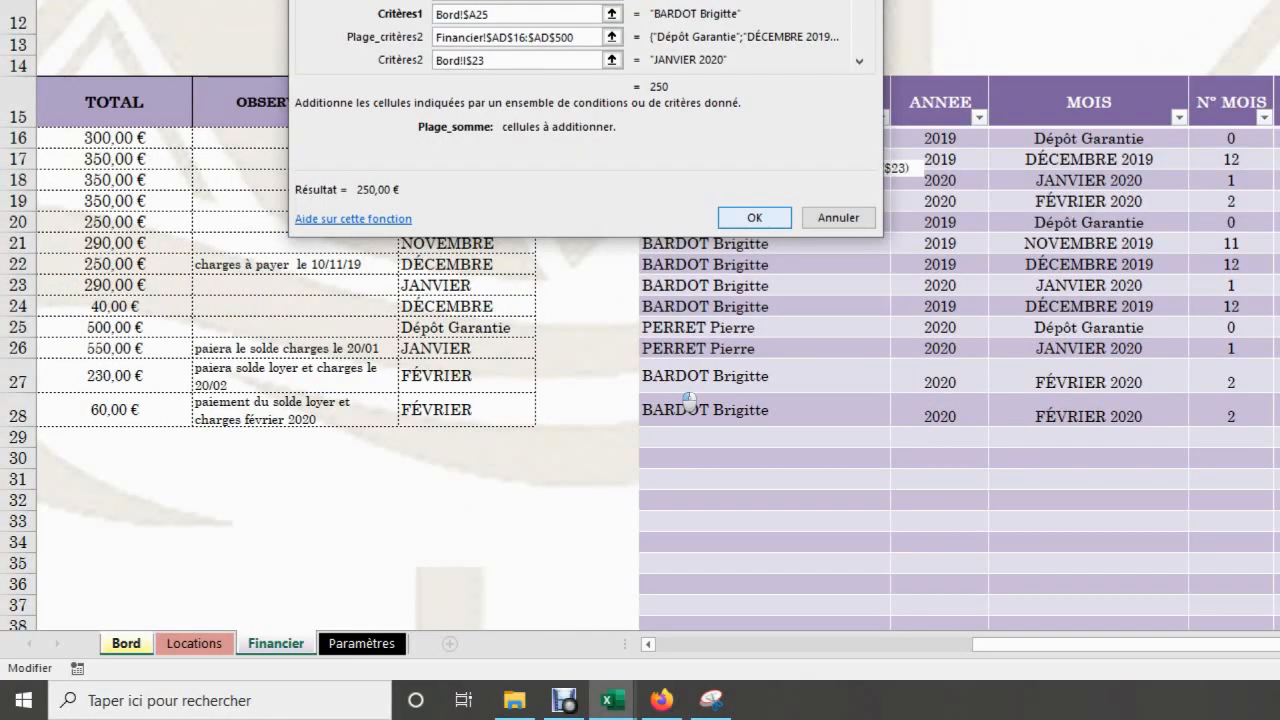
click(649, 375)
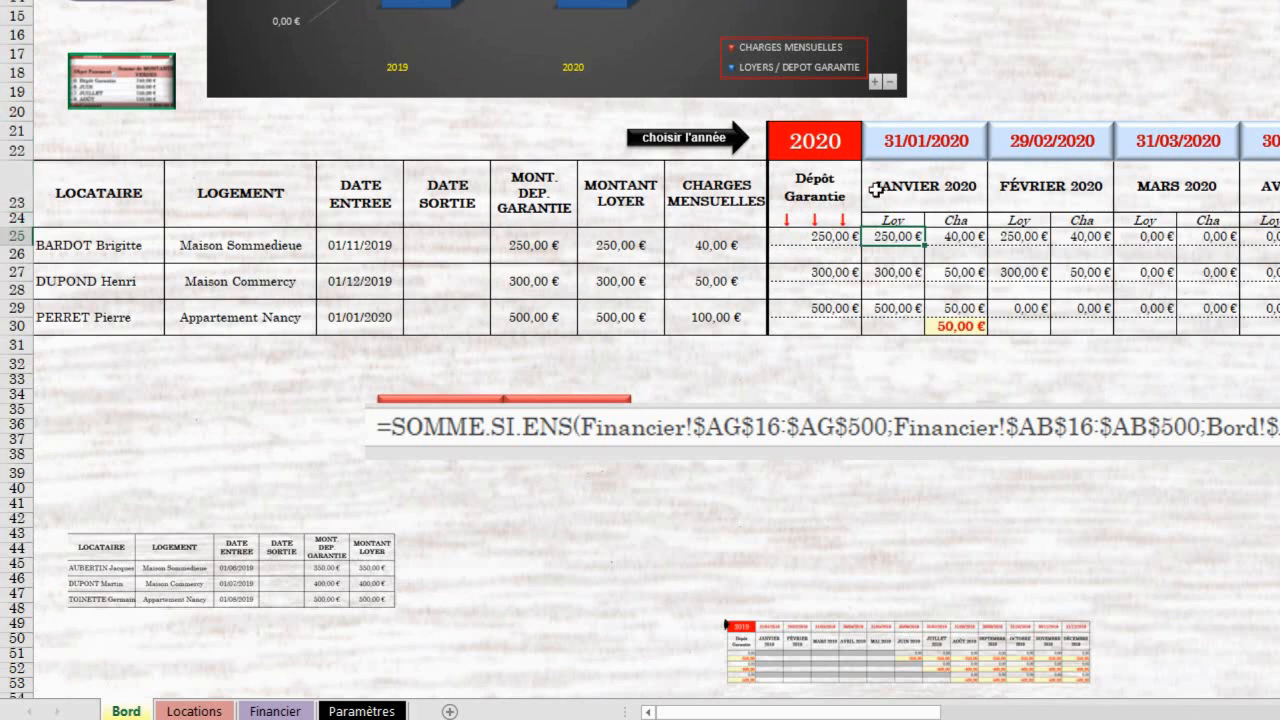
- Reopen the SOMME.SI.ENS function arguments of the January rent cell I25, review them beside the Financier table and cancel
click(874, 190)
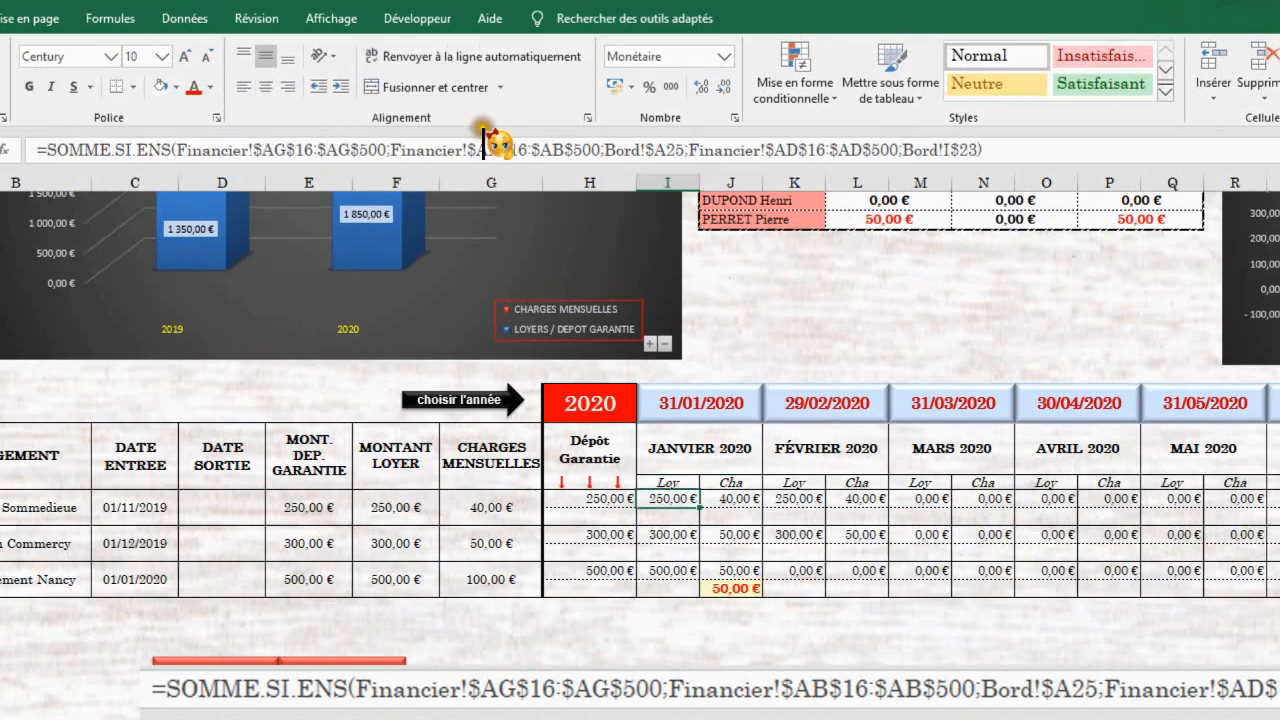
click(484, 145)
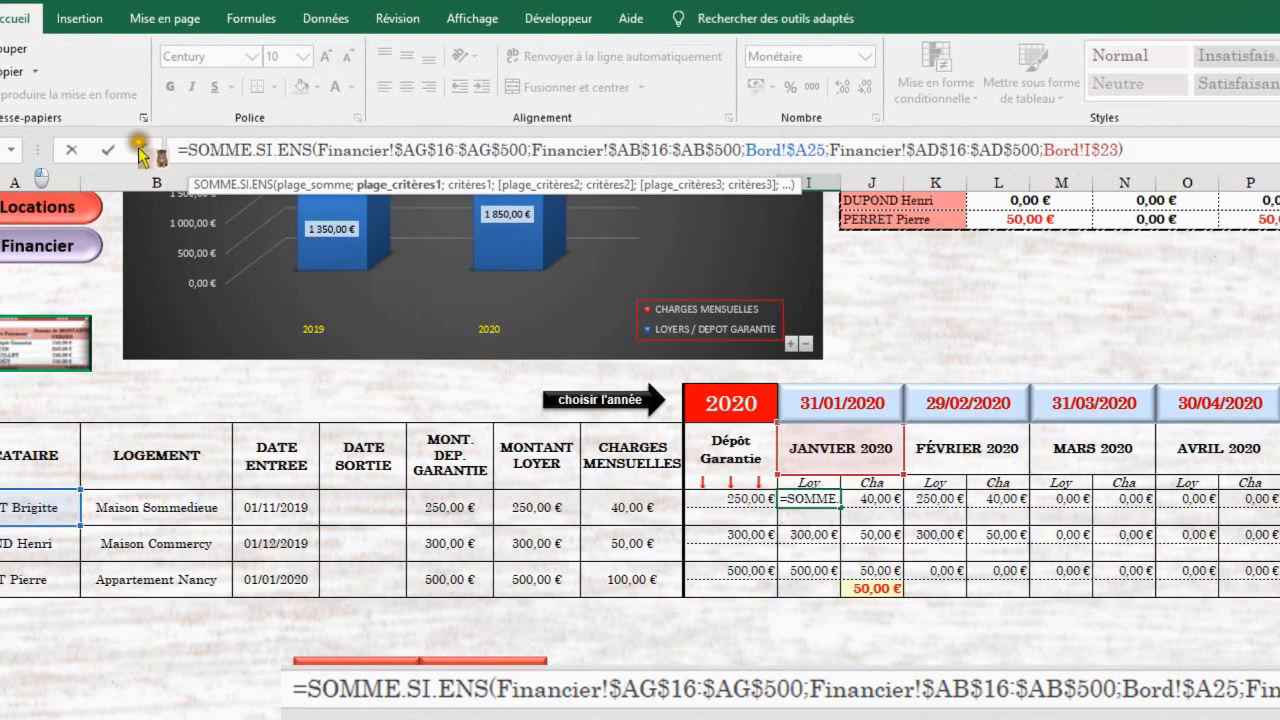
click(142, 150)
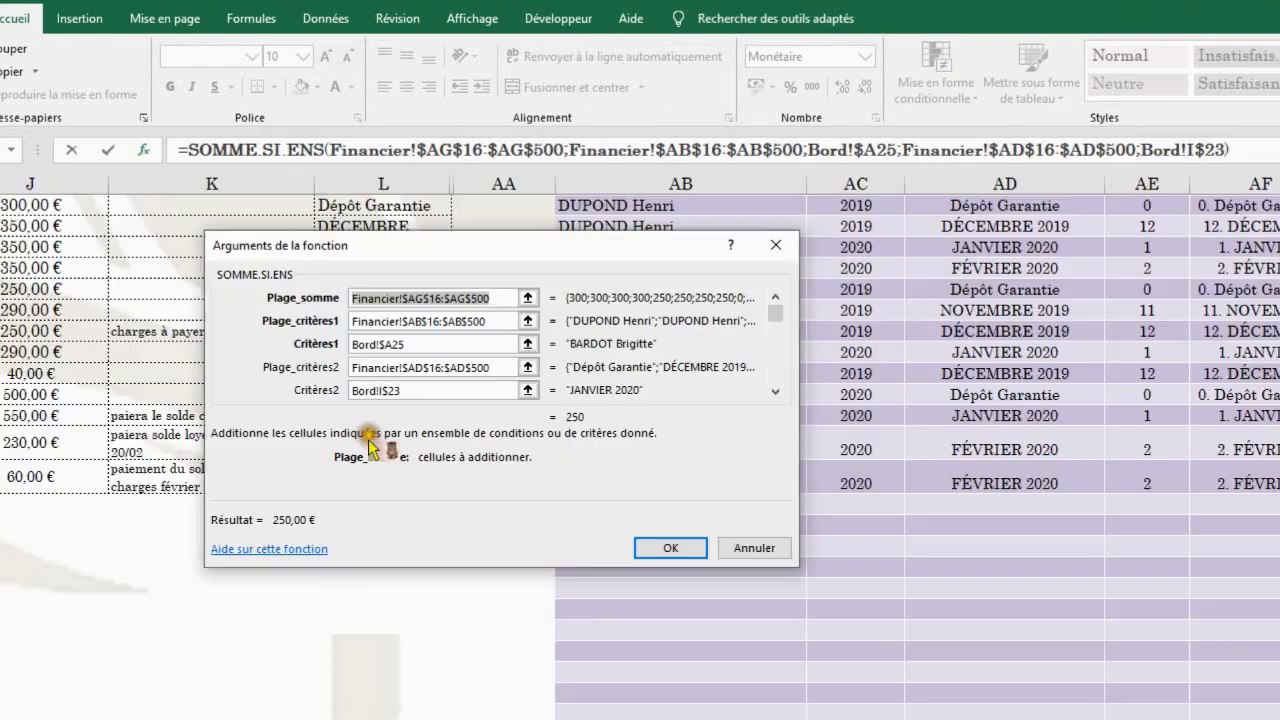
drag(610, 248, 1117, 409)
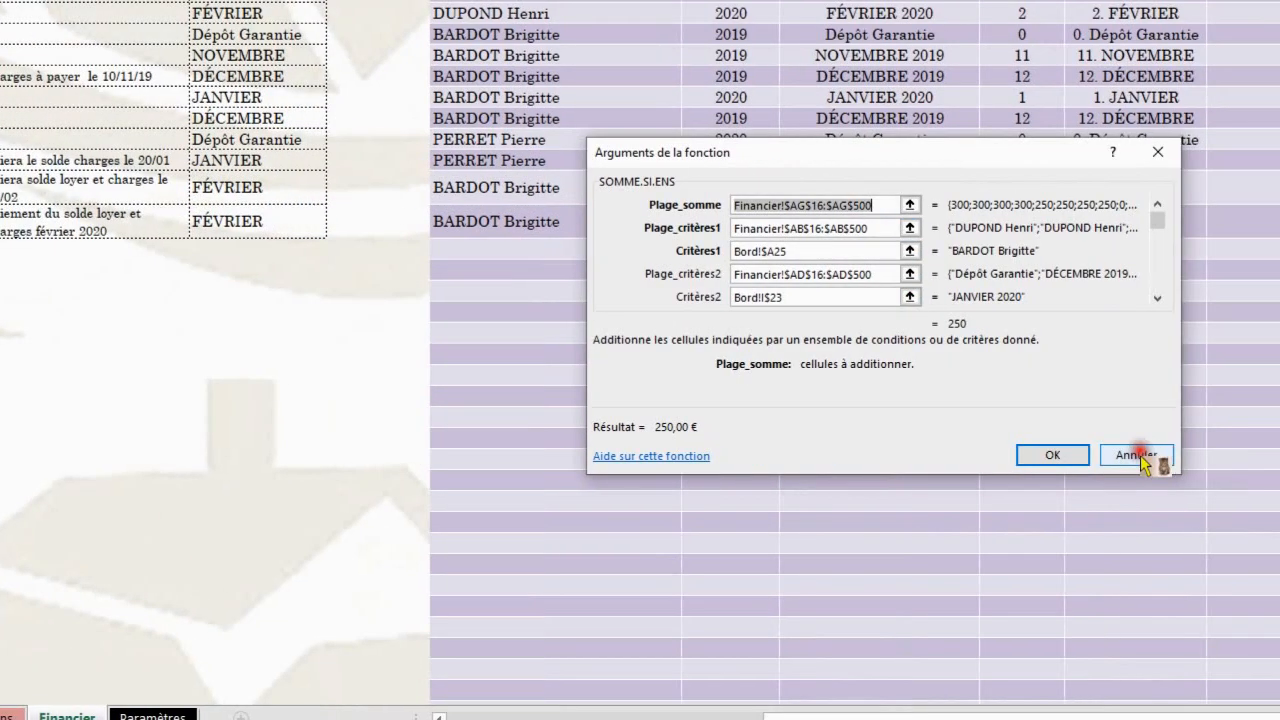
click(1136, 456)
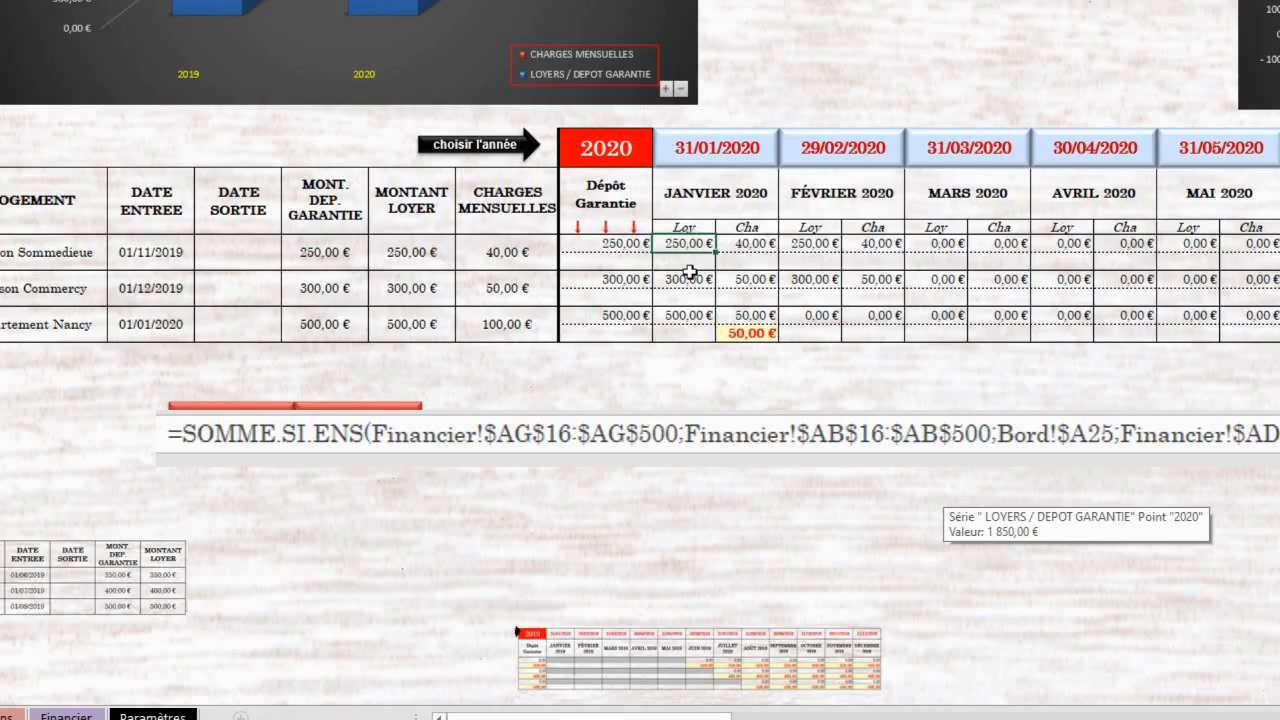
- Delete the SOMME.SI.ENS formula picture and the red 31/01/2020 and 29/02/2020 date shapes below the table
click(752, 244)
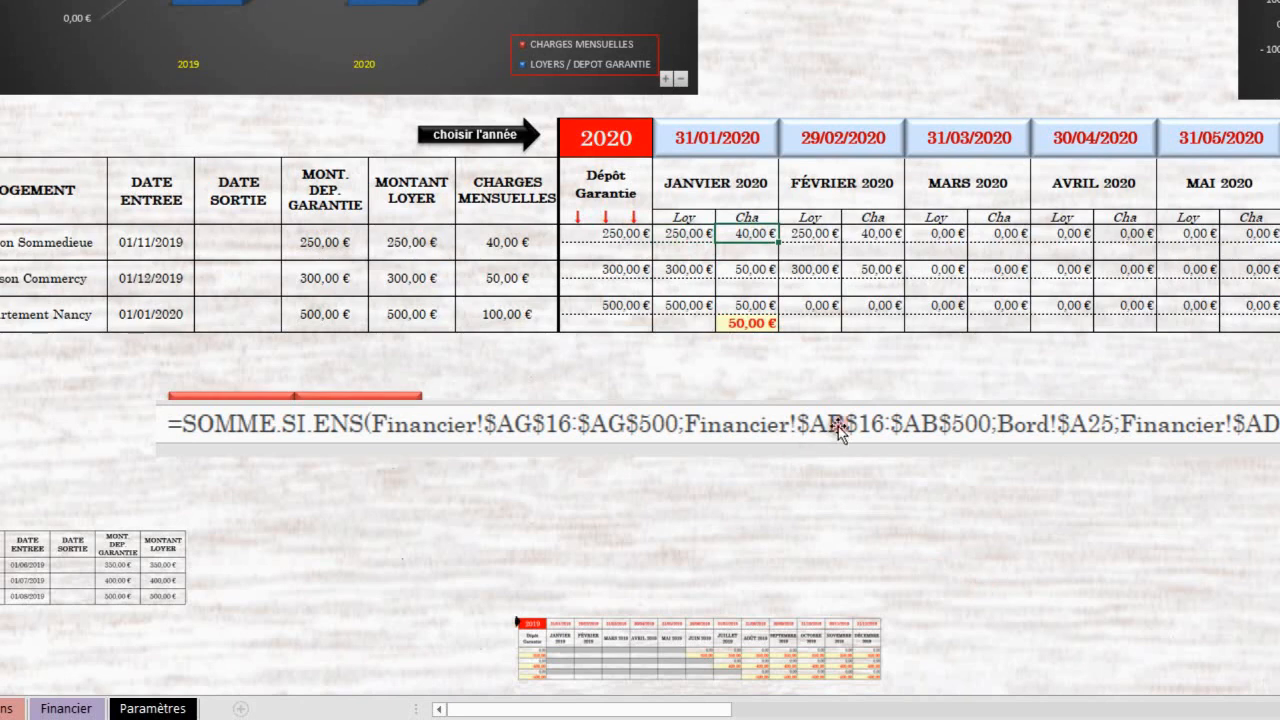
mouse_move(838, 426)
mouse_down()
mouse_move(828, 443)
mouse_move(830, 422)
mouse_up()
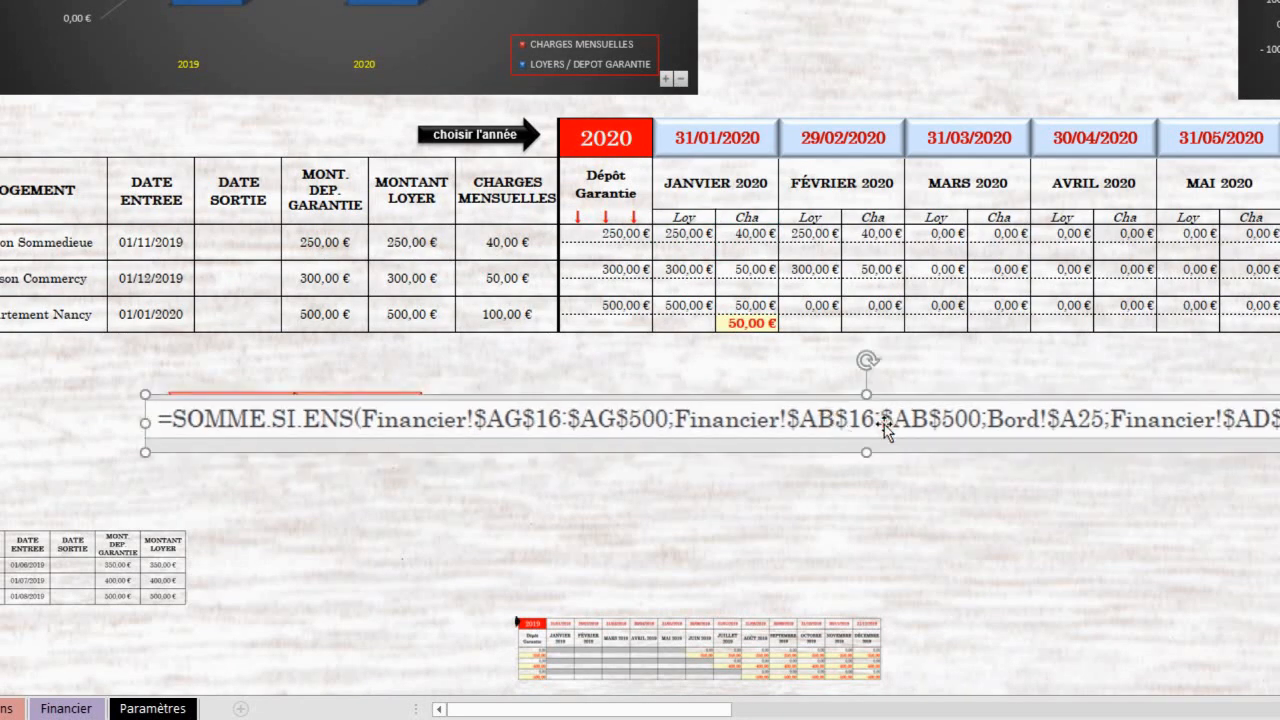
key(Delete)
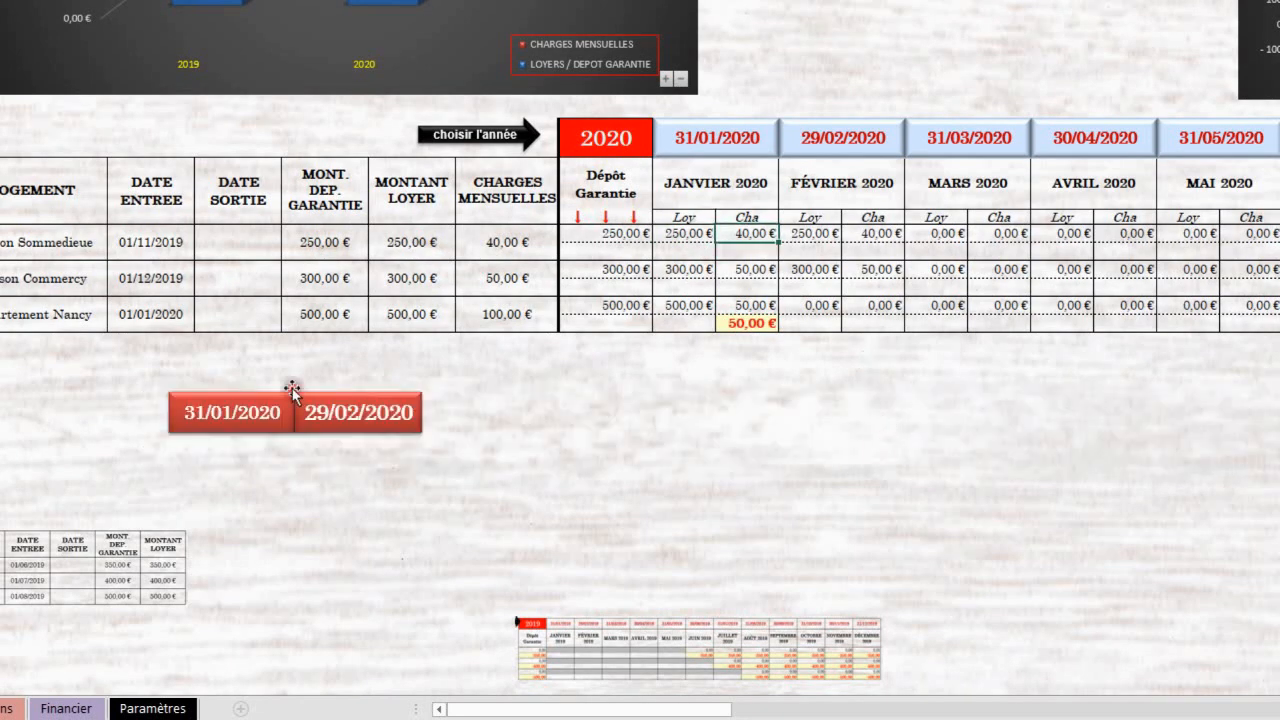
click(205, 424)
key(ctrl+c)
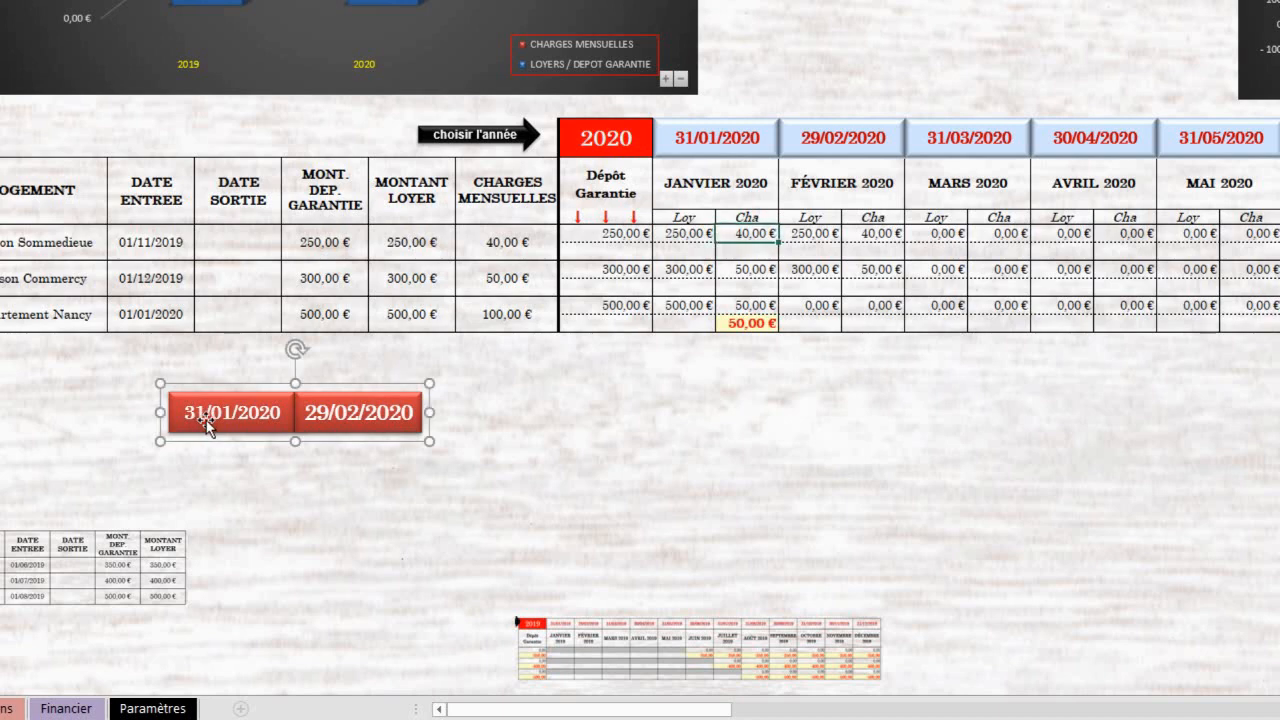
key(Delete)
- Open the SOMME.SI.ENS function arguments of the January charges cell J25 and move the dialog clear of the Financier summary rows
click(766, 231)
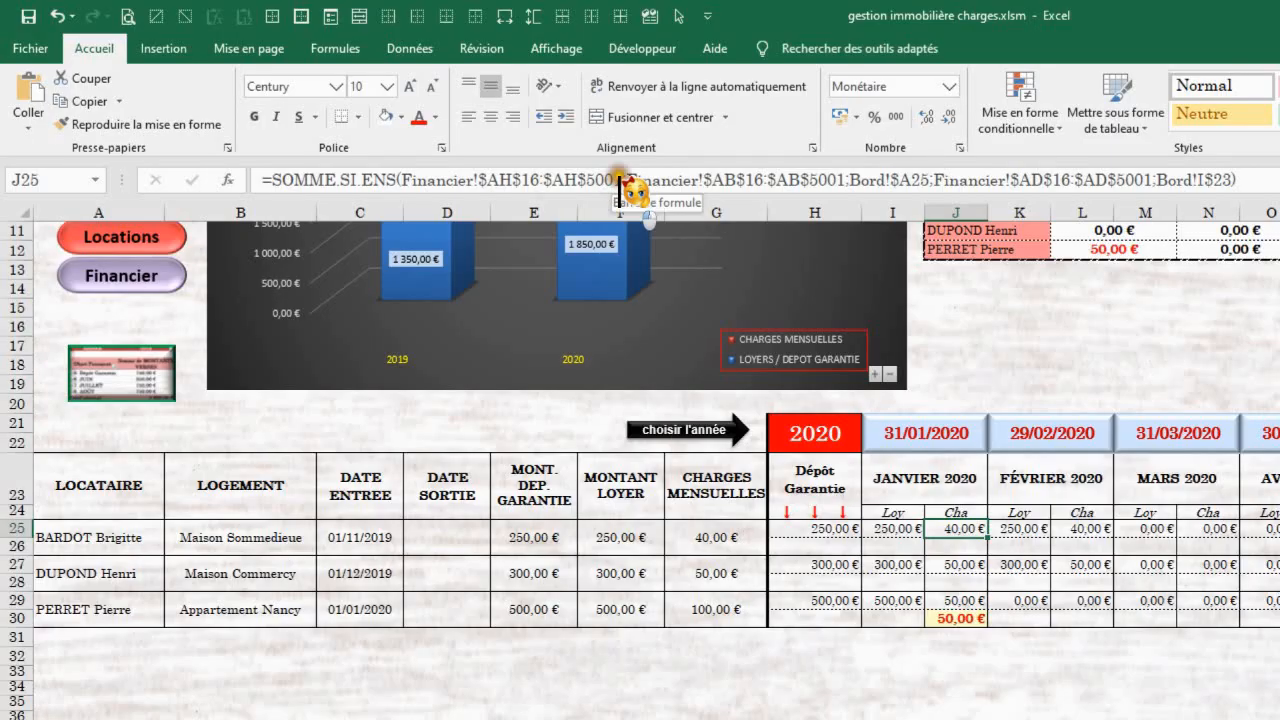
click(620, 181)
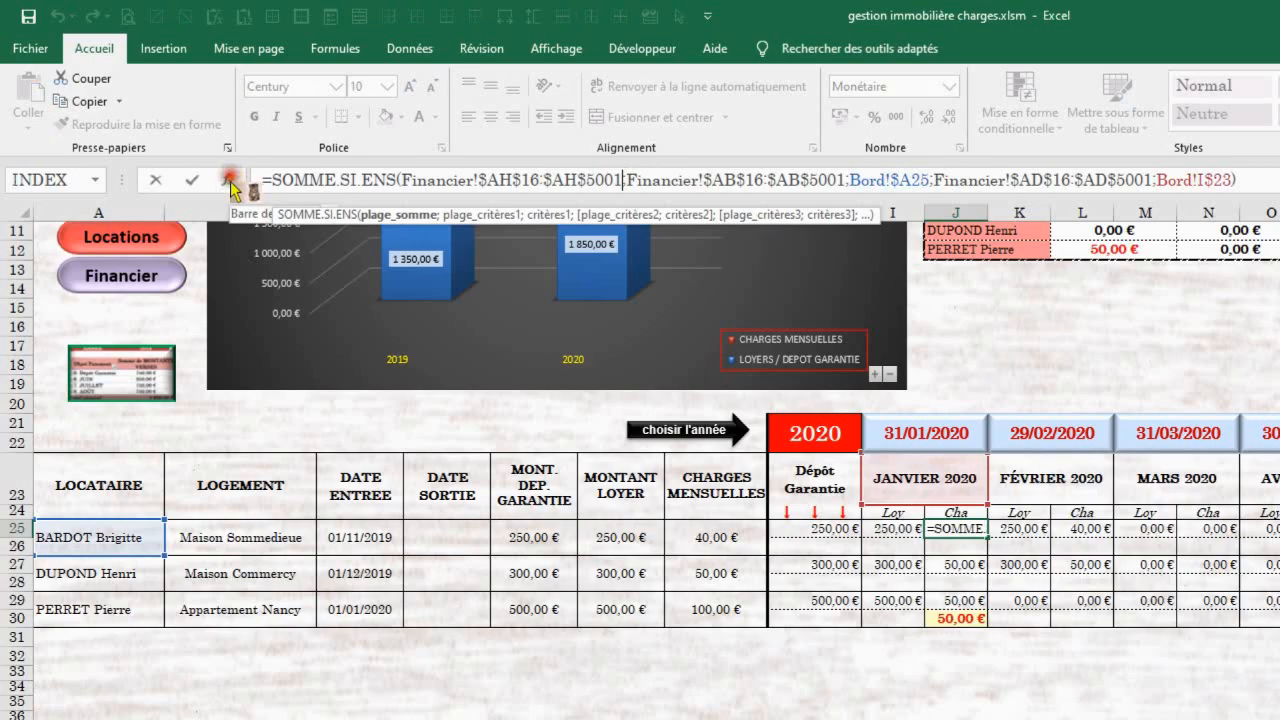
click(231, 181)
drag(1078, 410, 943, 561)
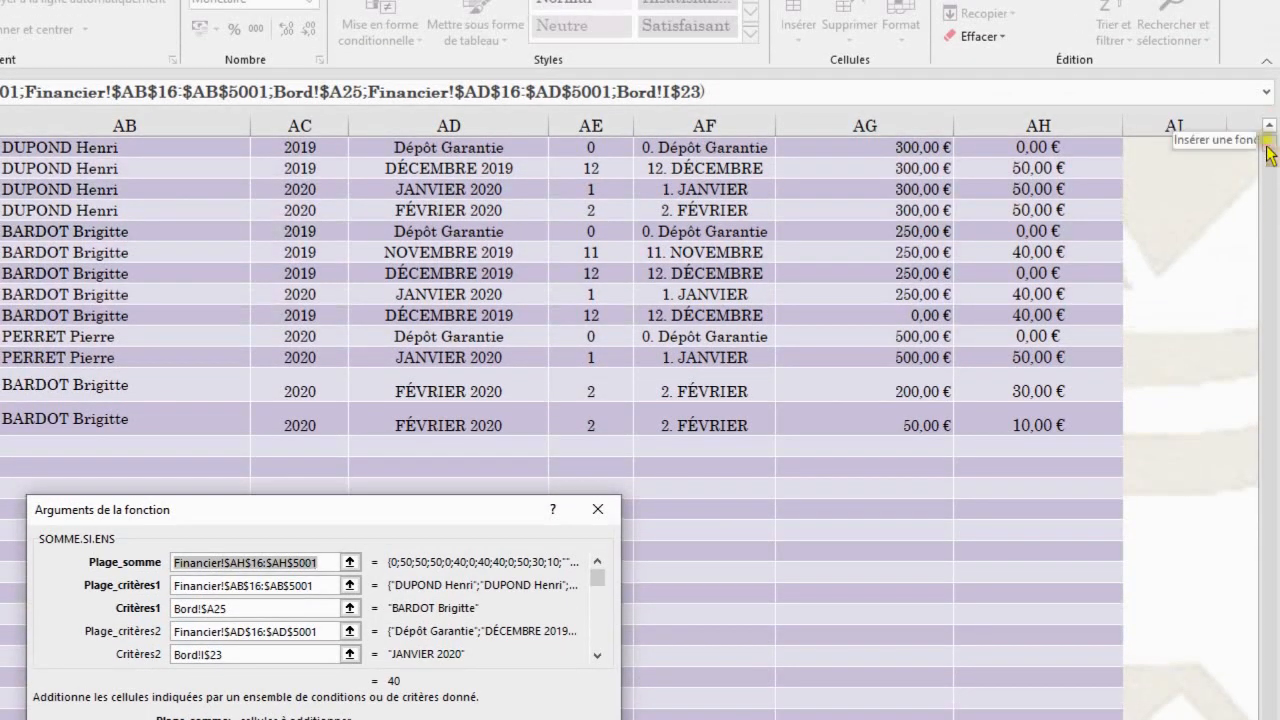
drag(1267, 149, 1267, 138)
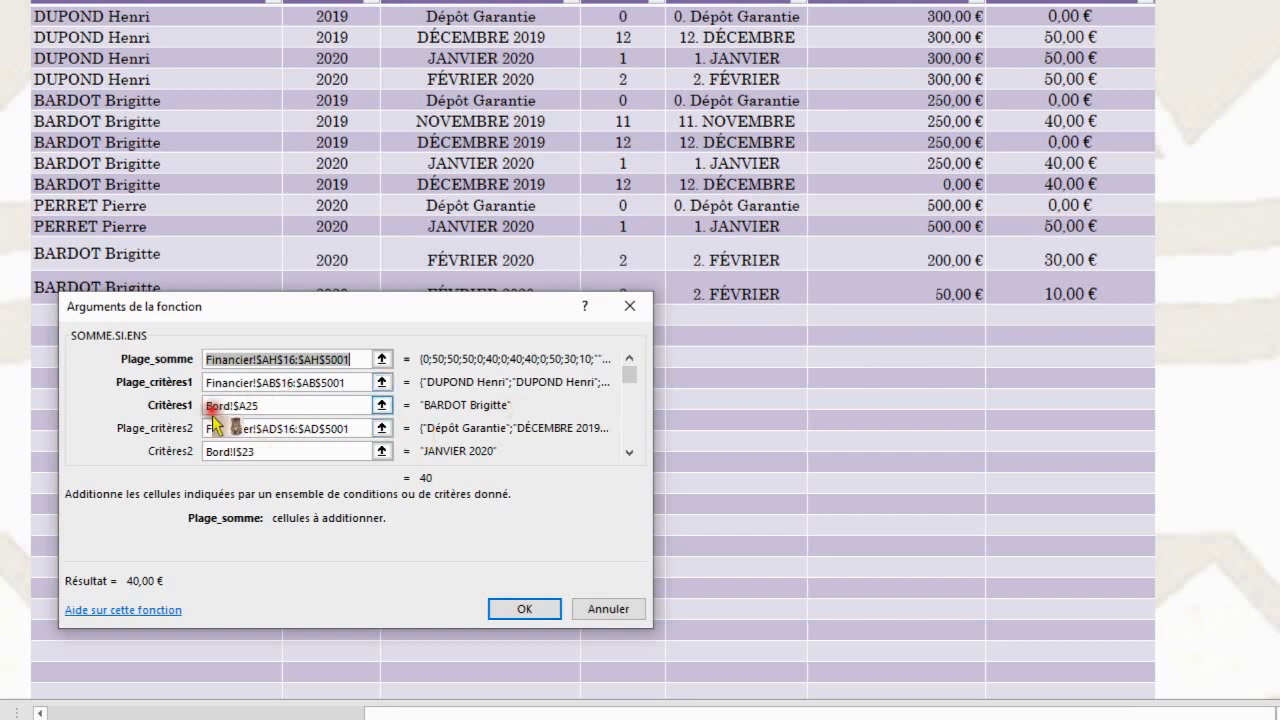
- Review J25's sum range AH16:AH5001 and its tenant and month criteria against the Financier columns, then close the dialog
drag(372, 308, 478, 255)
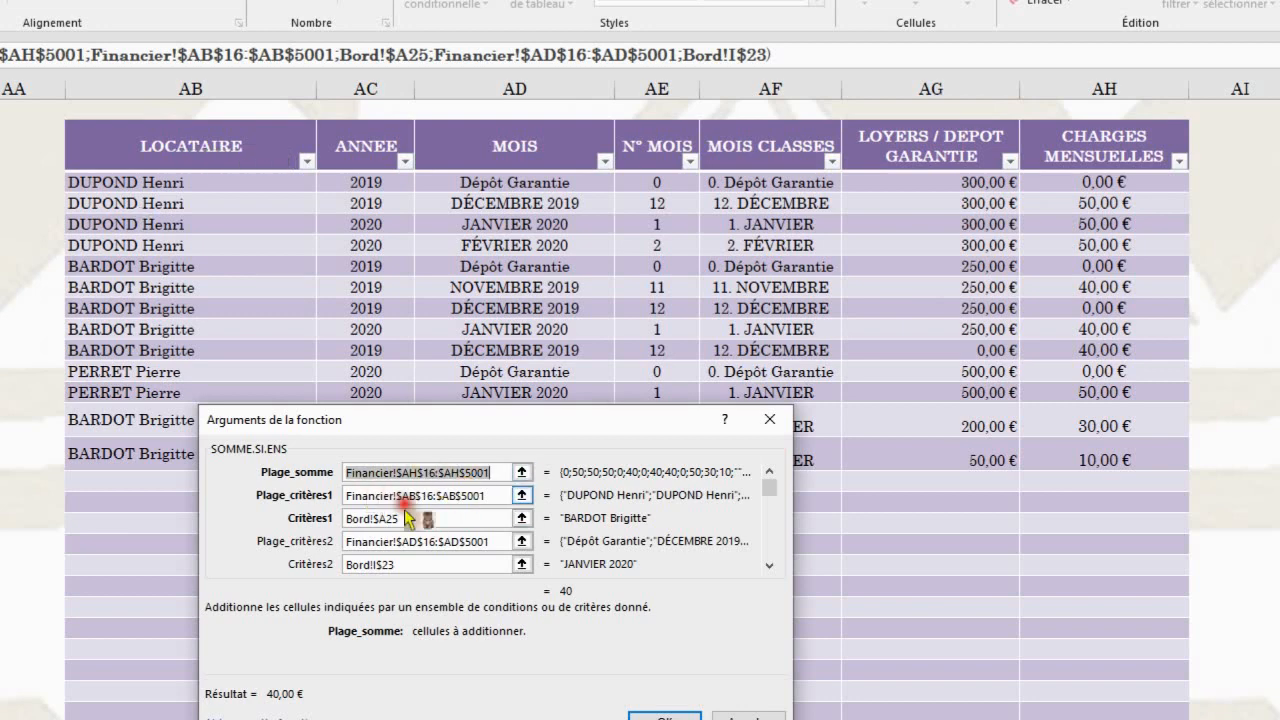
click(490, 500)
click(492, 472)
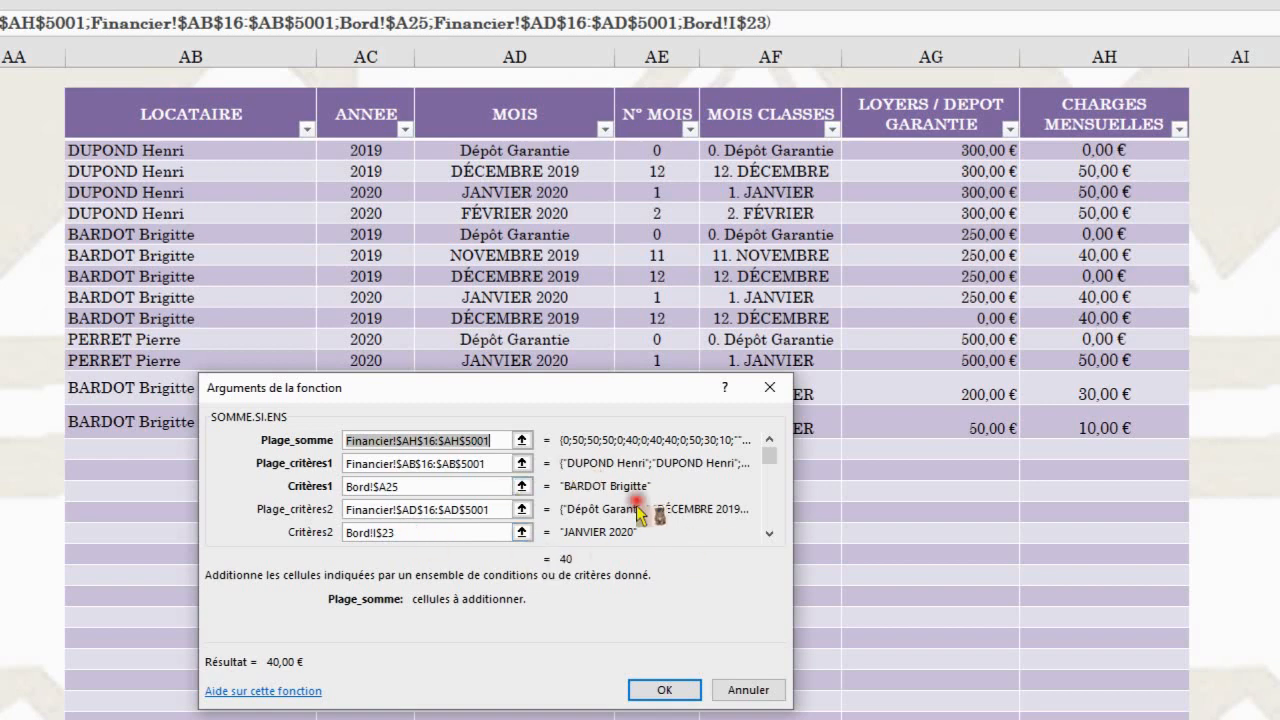
click(435, 531)
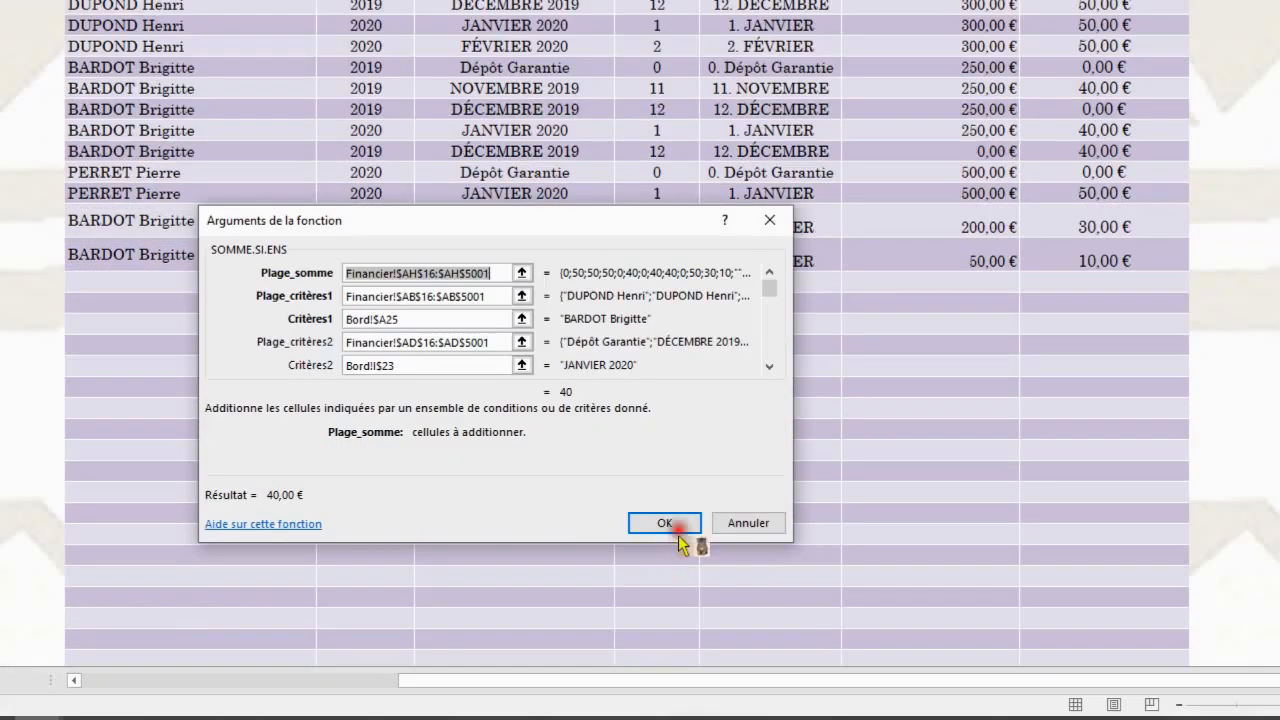
click(678, 525)
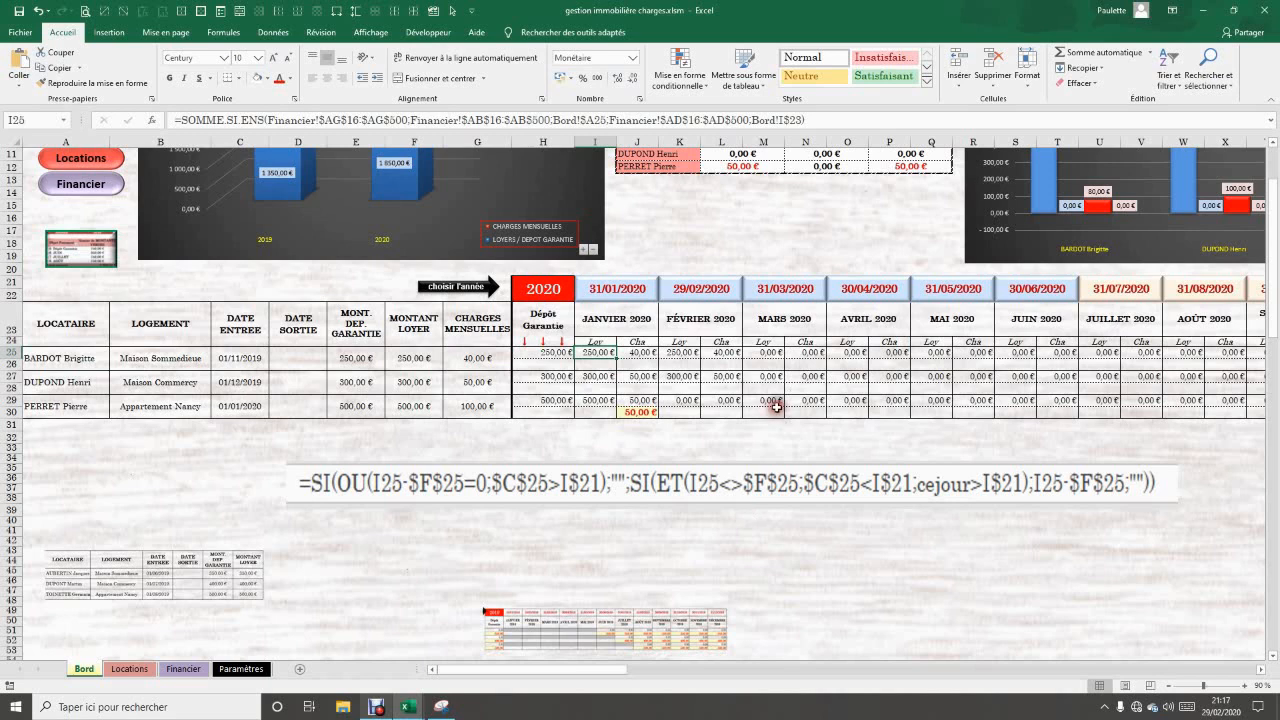
- Examine the rent shortfall formula of I26 with its picture, checking the referenced rent paid in I25 and rent due in F25
click(707, 442)
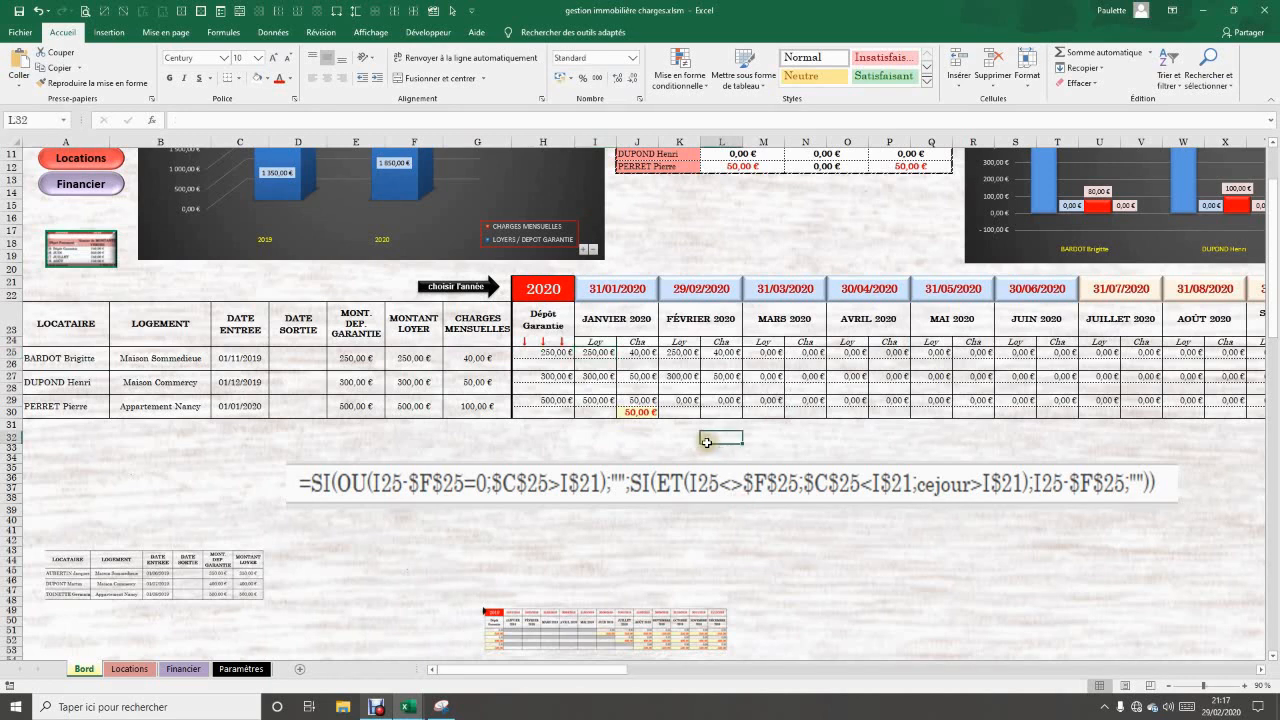
click(601, 364)
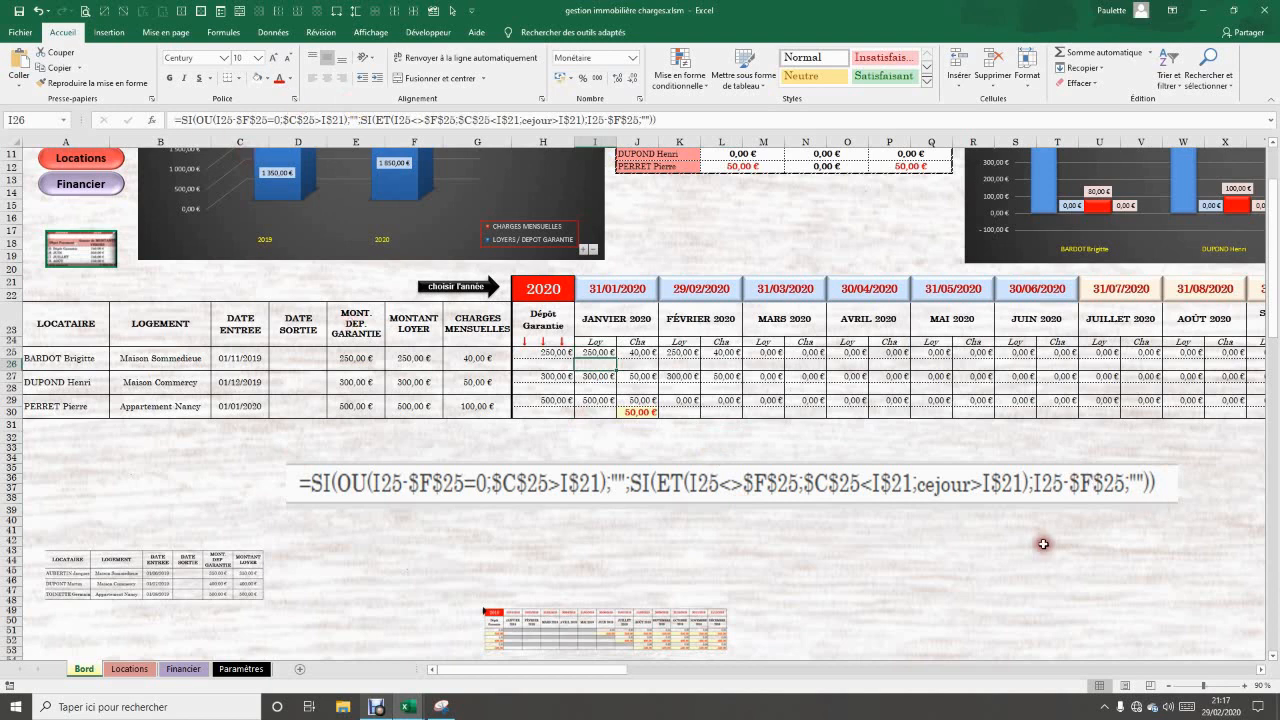
click(874, 491)
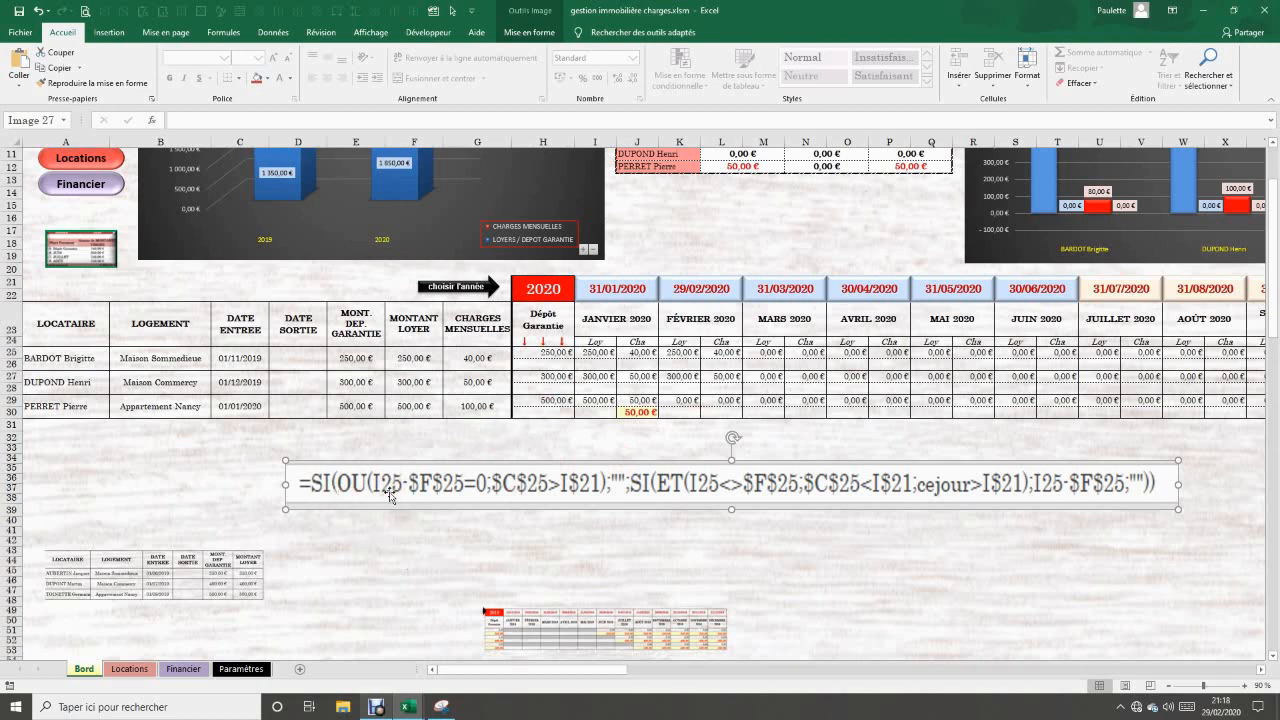
click(606, 352)
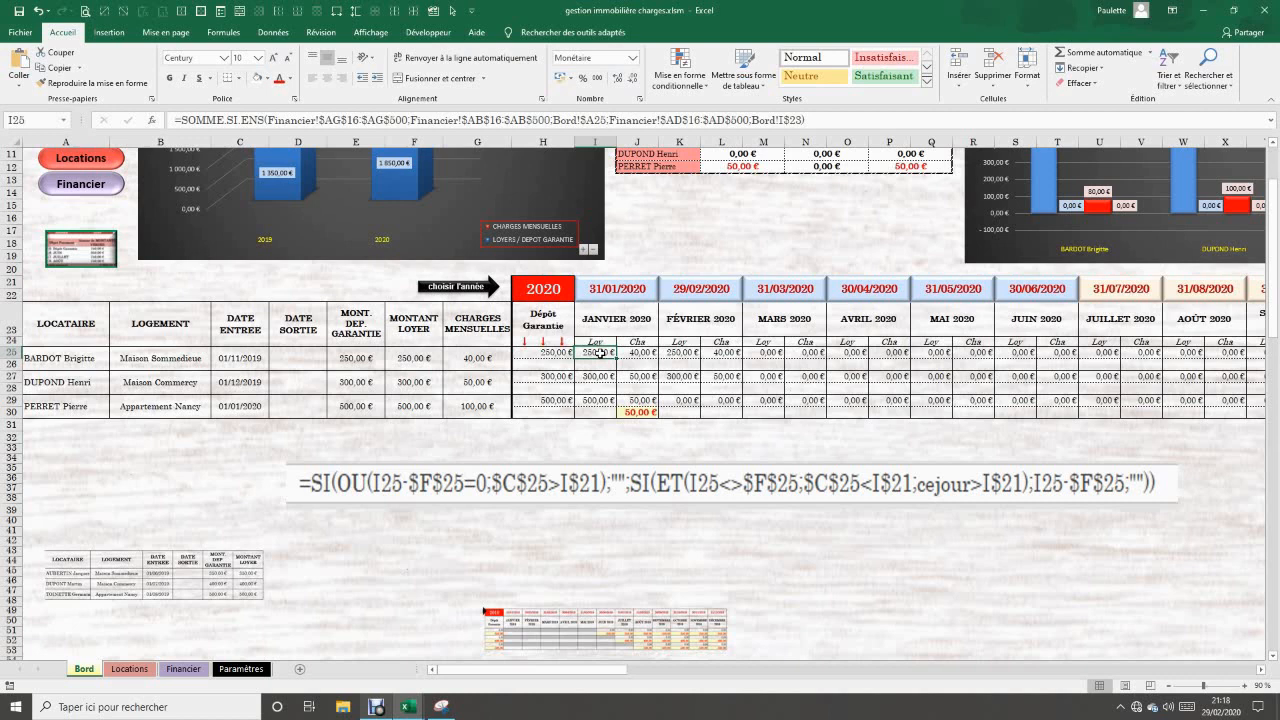
click(406, 361)
click(414, 358)
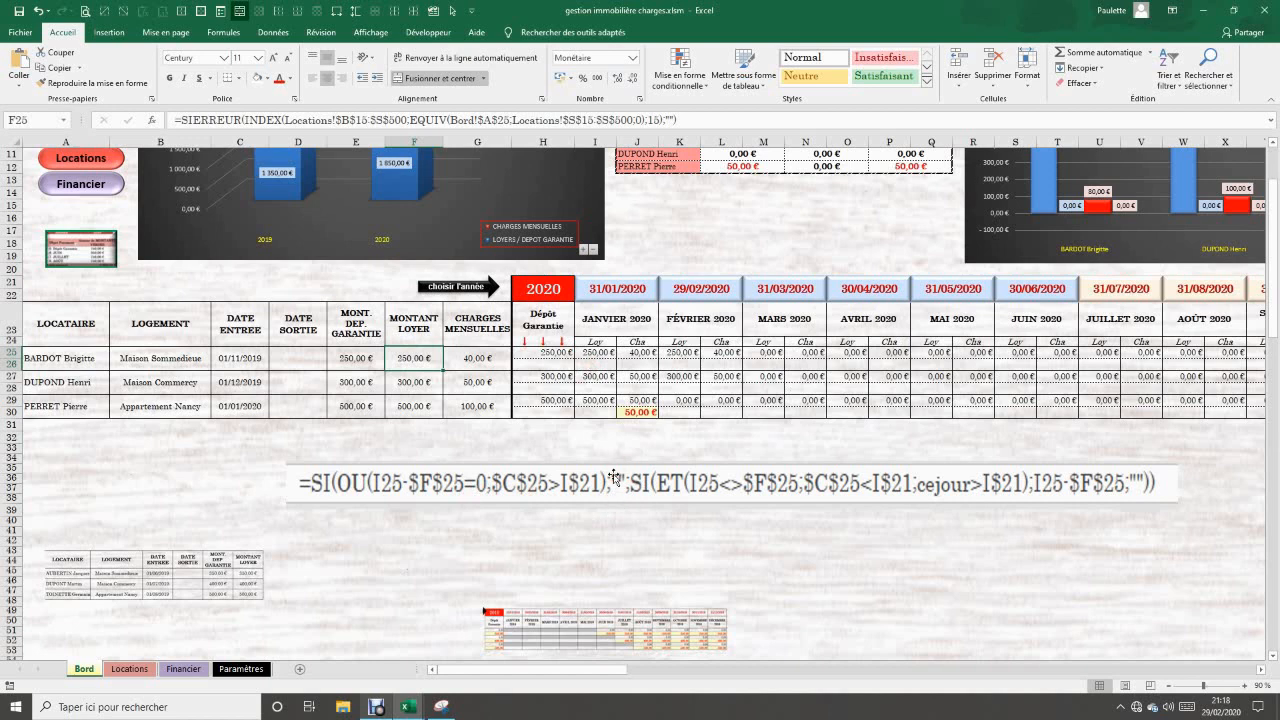
- Review the OU and ET conditions of the I26 shortfall formula and check the entry date cell C25 they refer to
click(600, 365)
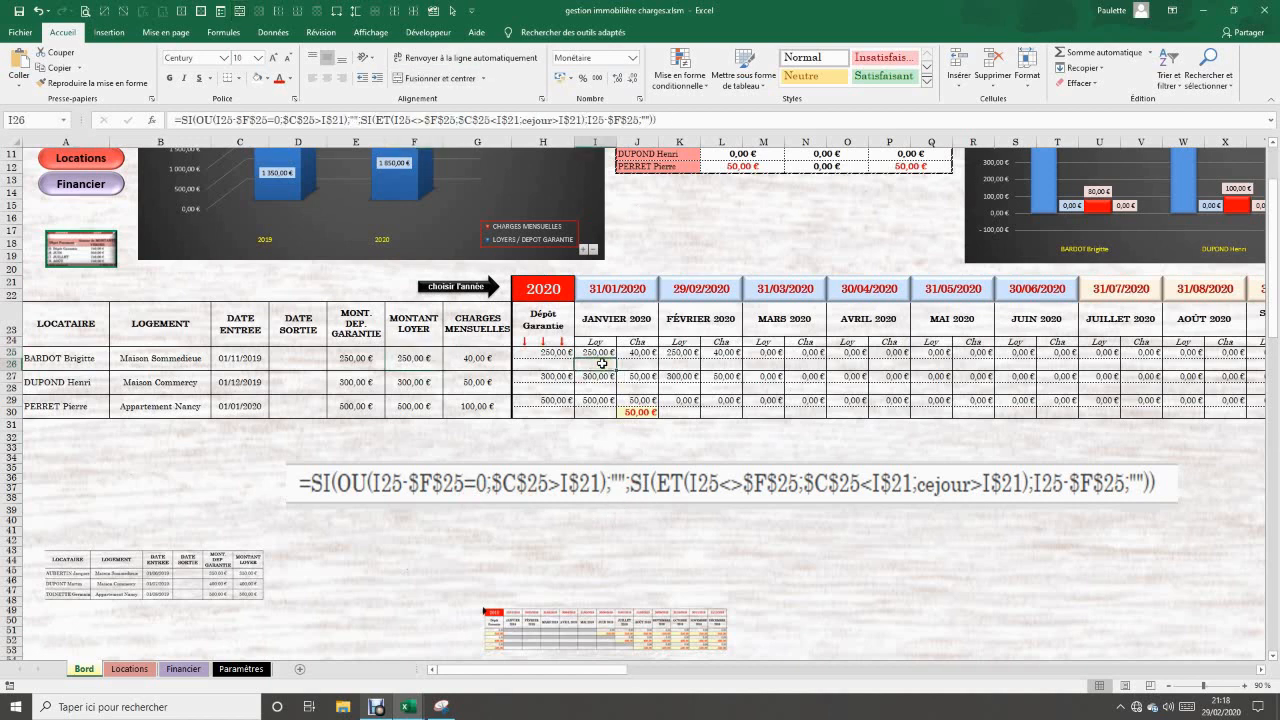
click(617, 489)
click(507, 484)
click(505, 484)
click(641, 484)
click(246, 360)
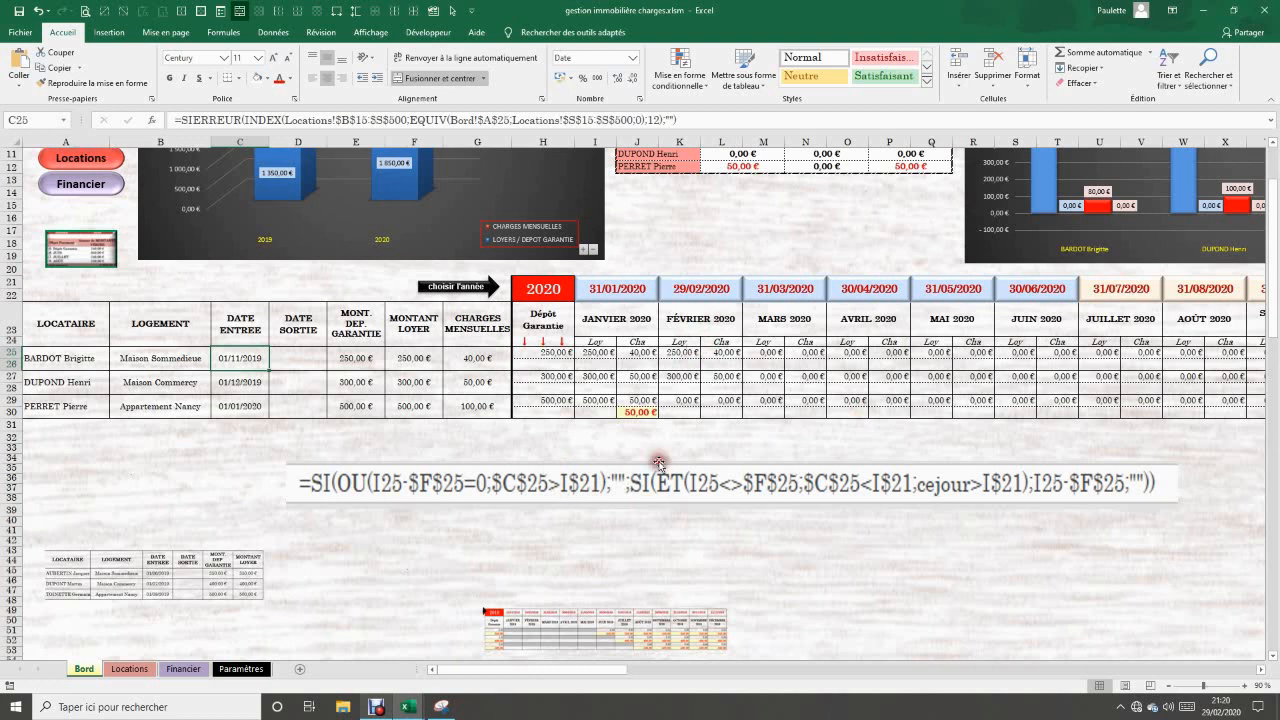
- Review the I26 rent shortfall formula with its picture, checking the entry date and cejour conditions against the January month-end date
click(672, 511)
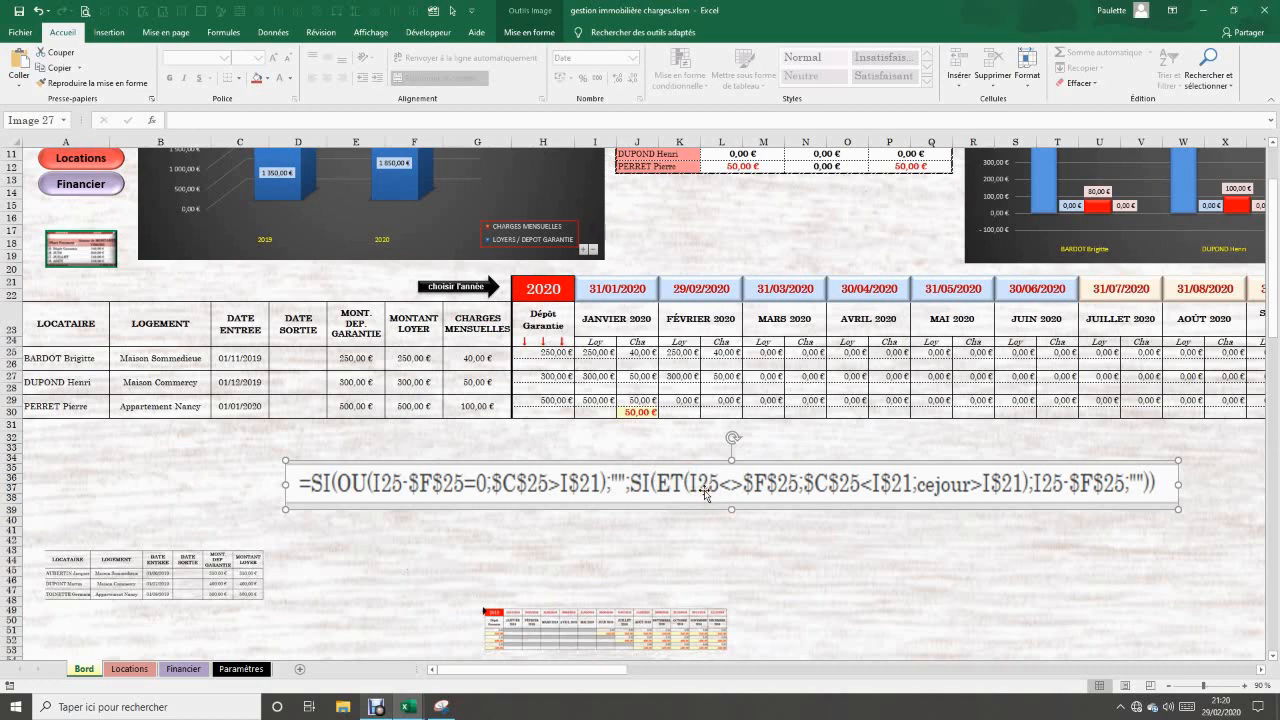
click(773, 490)
click(680, 290)
click(605, 353)
click(597, 364)
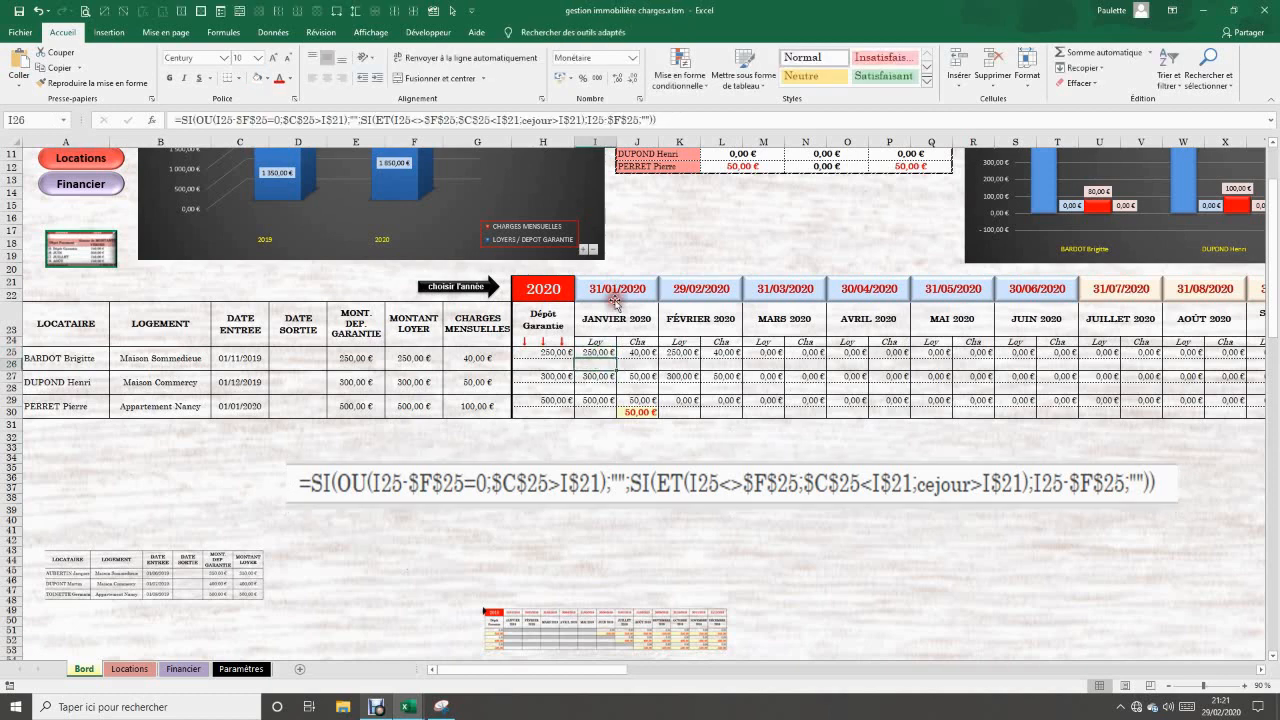
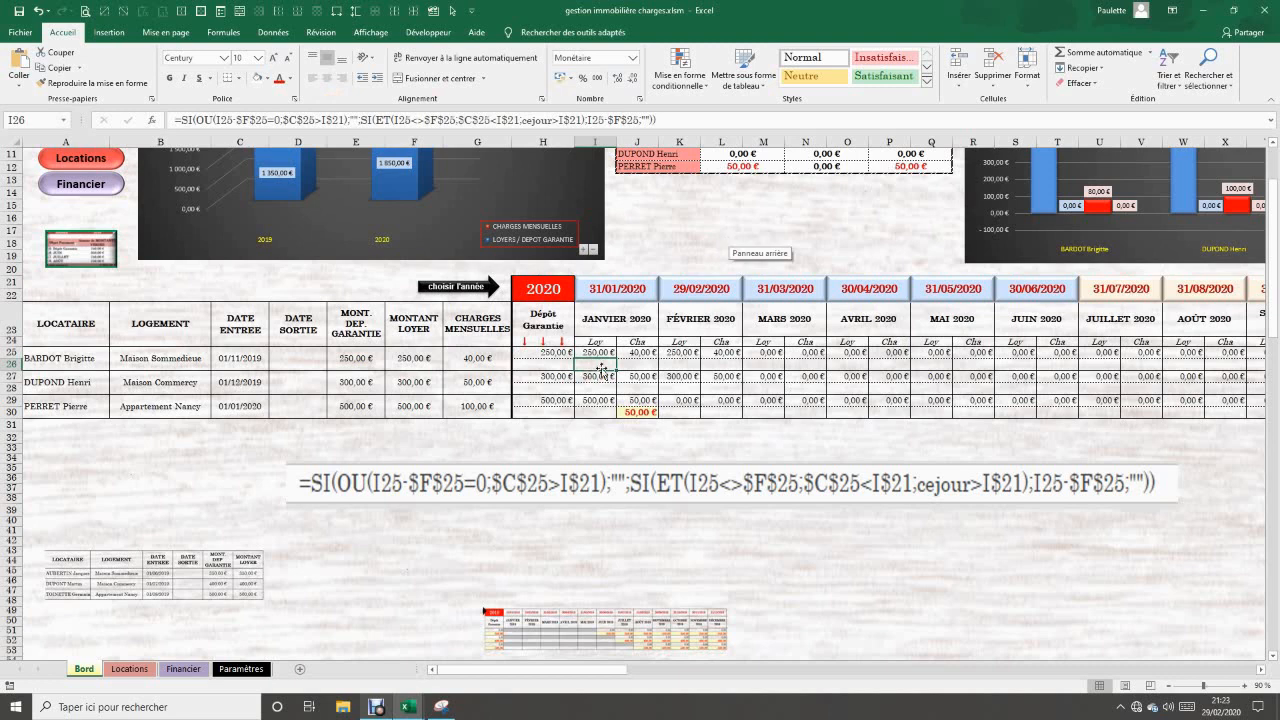
click(986, 531)
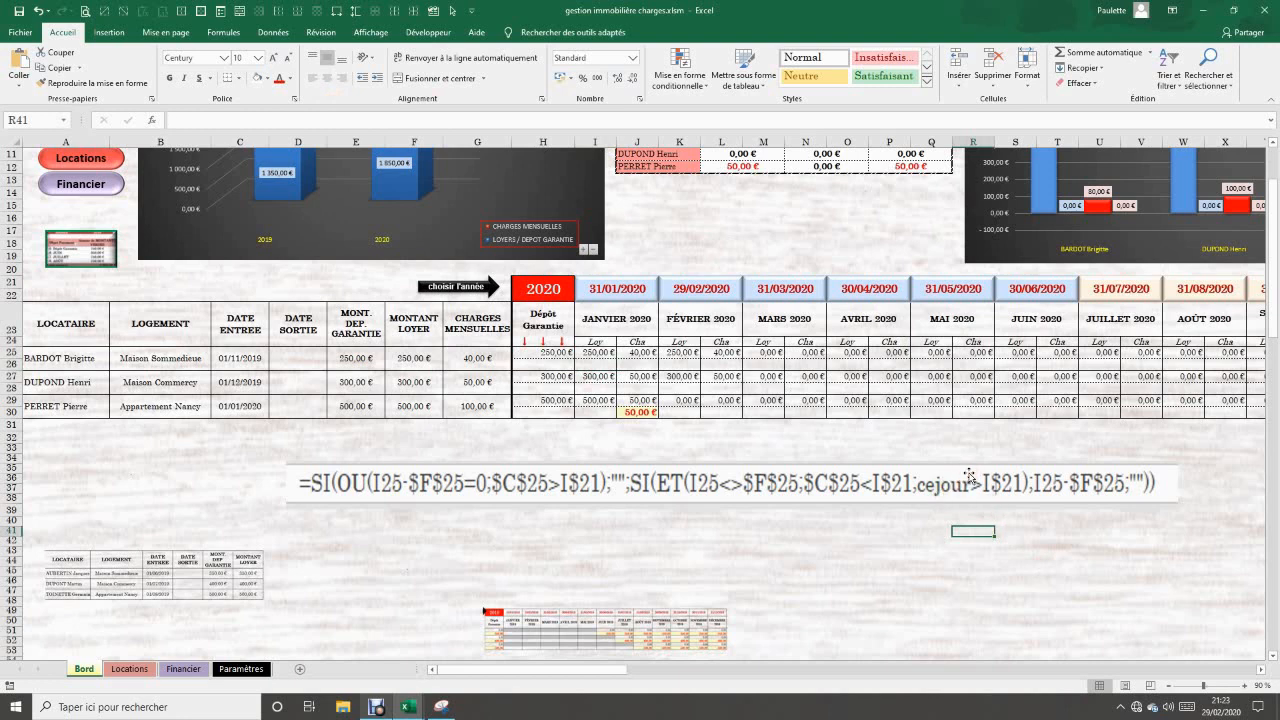
- Move the rent shortfall formula picture clear of the tenant table and shrink it to under half its width, keeping its text upright
drag(968, 476, 895, 471)
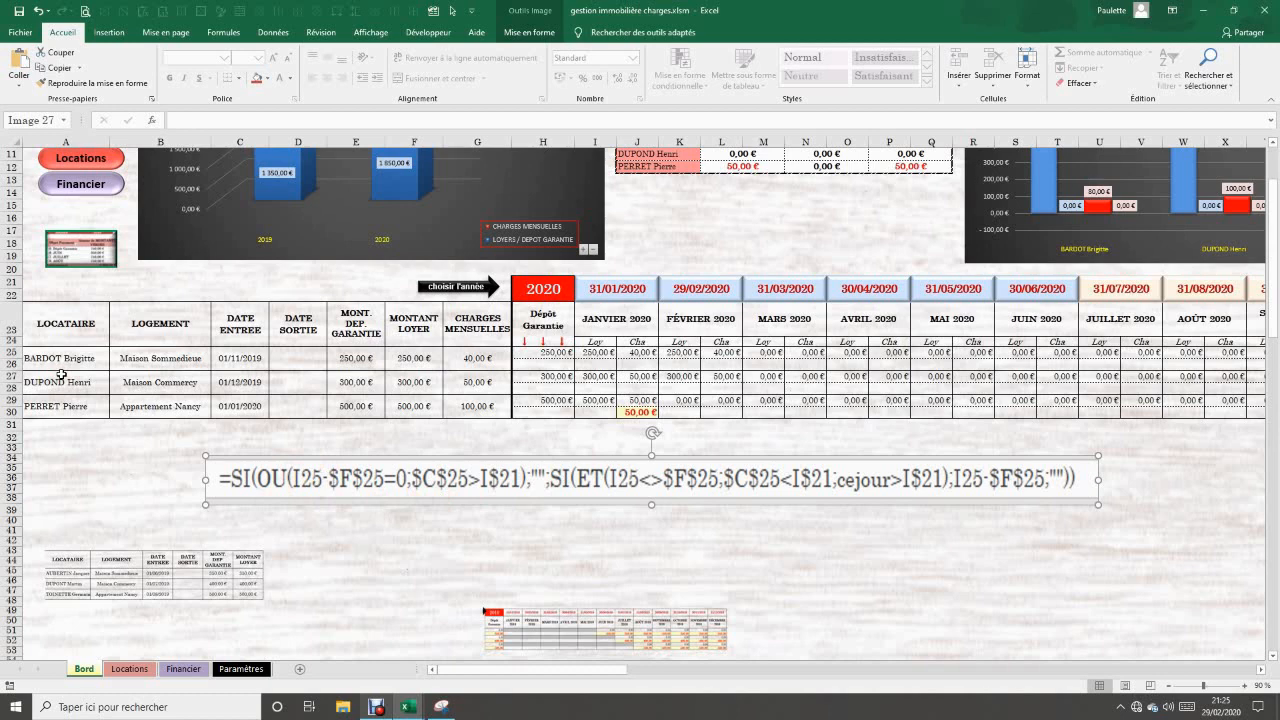
click(596, 352)
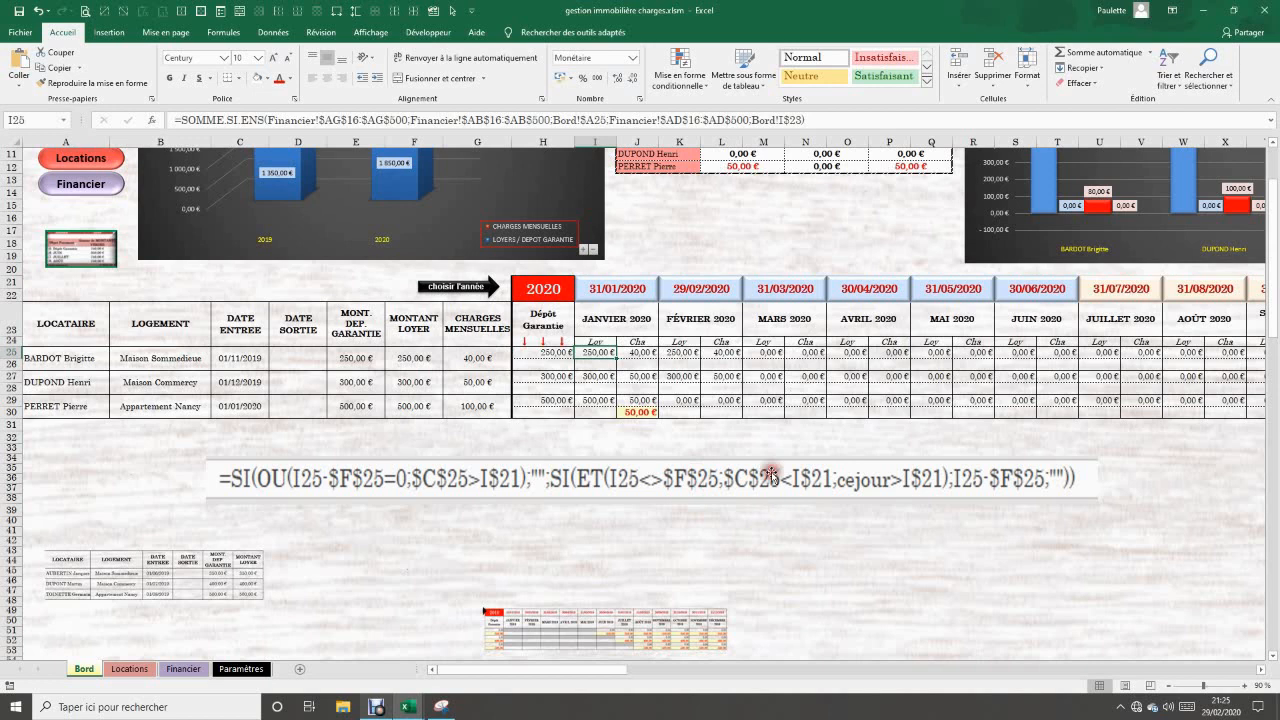
mouse_move(771, 475)
mouse_down()
mouse_move(749, 465)
mouse_move(754, 494)
mouse_up()
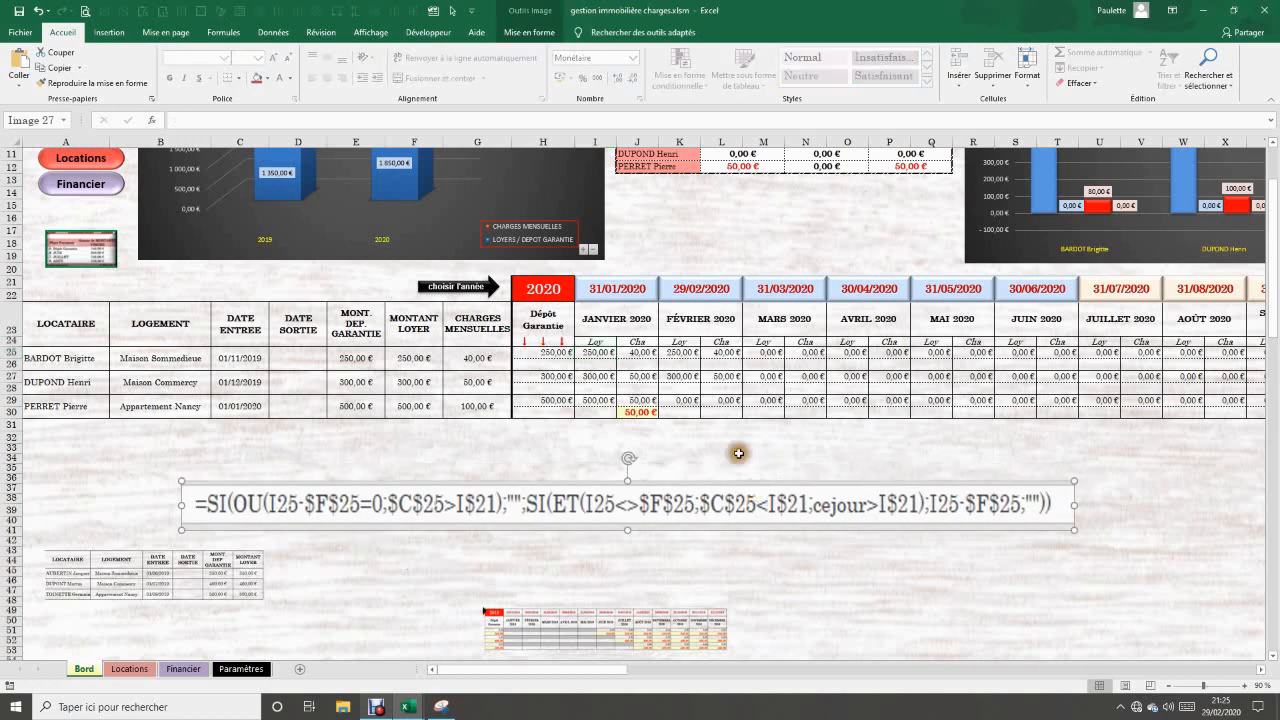
click(638, 362)
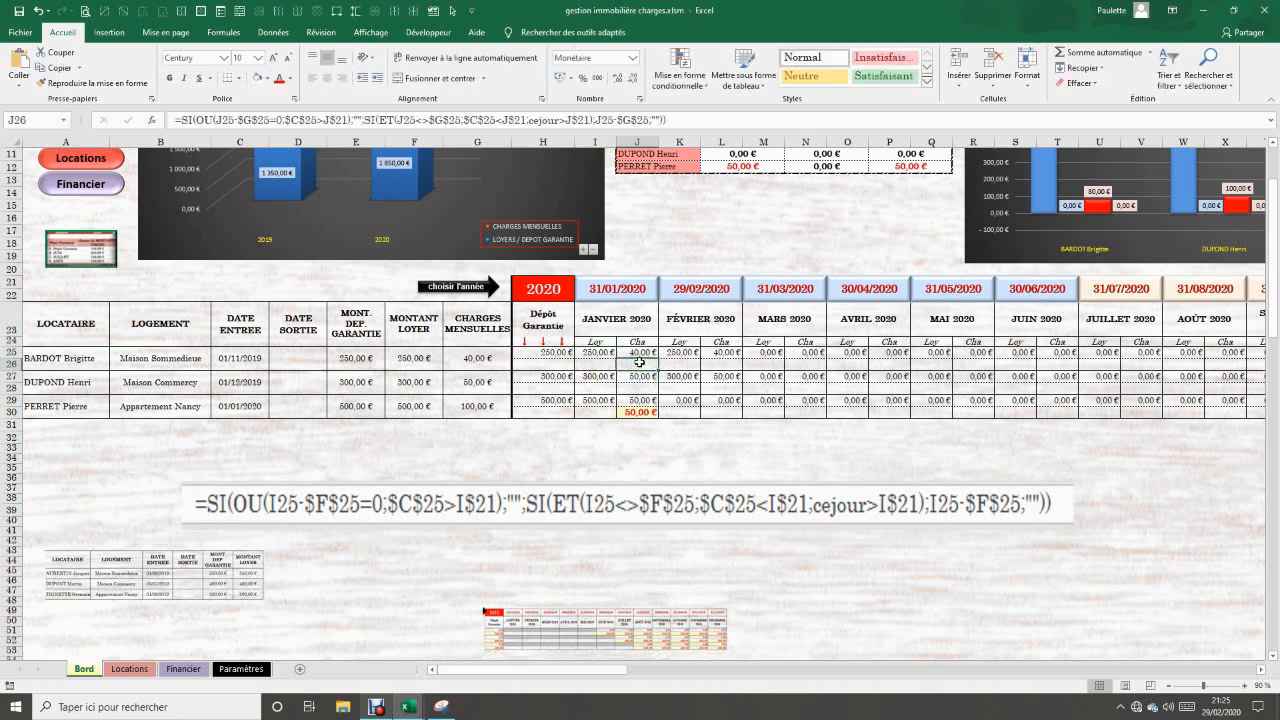
click(1013, 507)
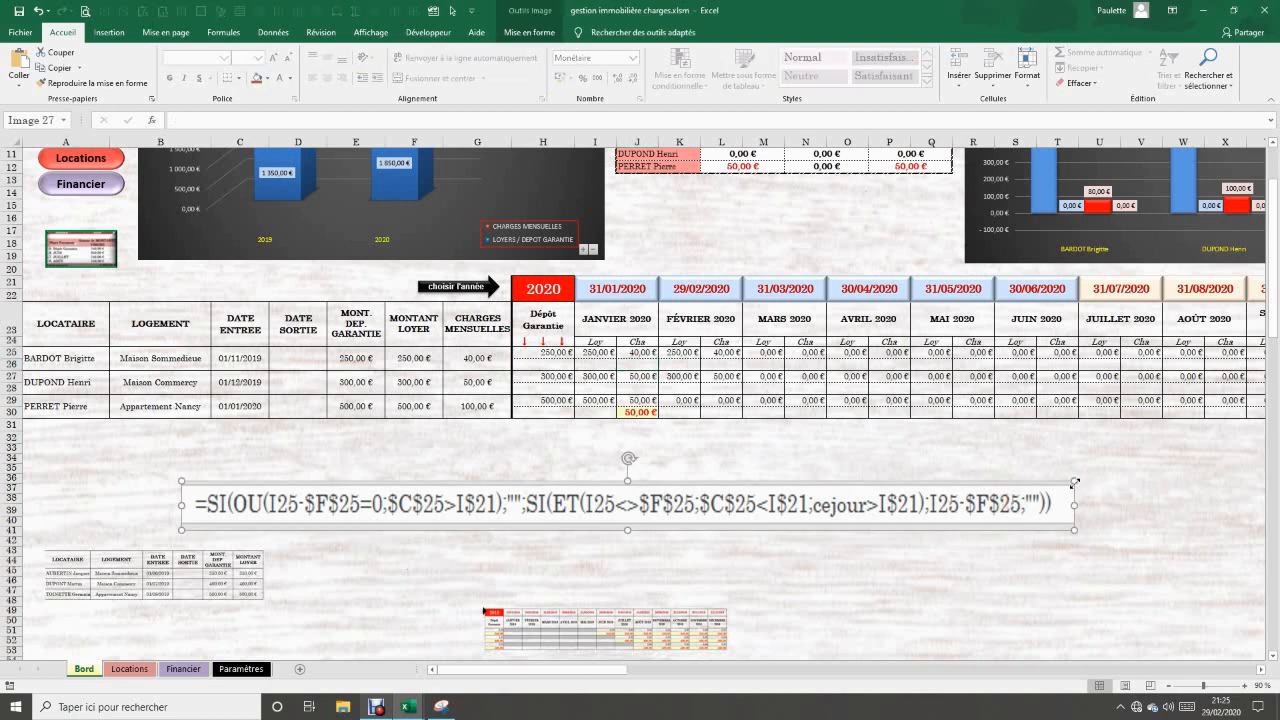
drag(1075, 482, 587, 531)
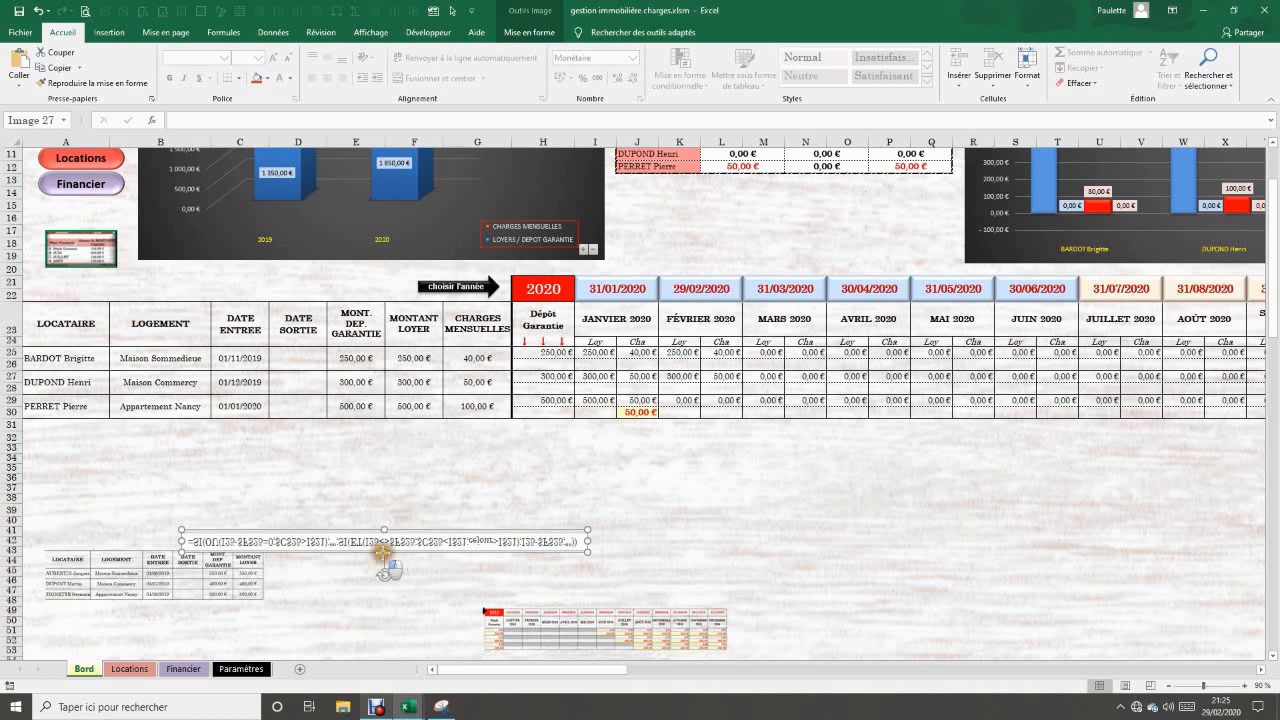
drag(383, 551, 368, 512)
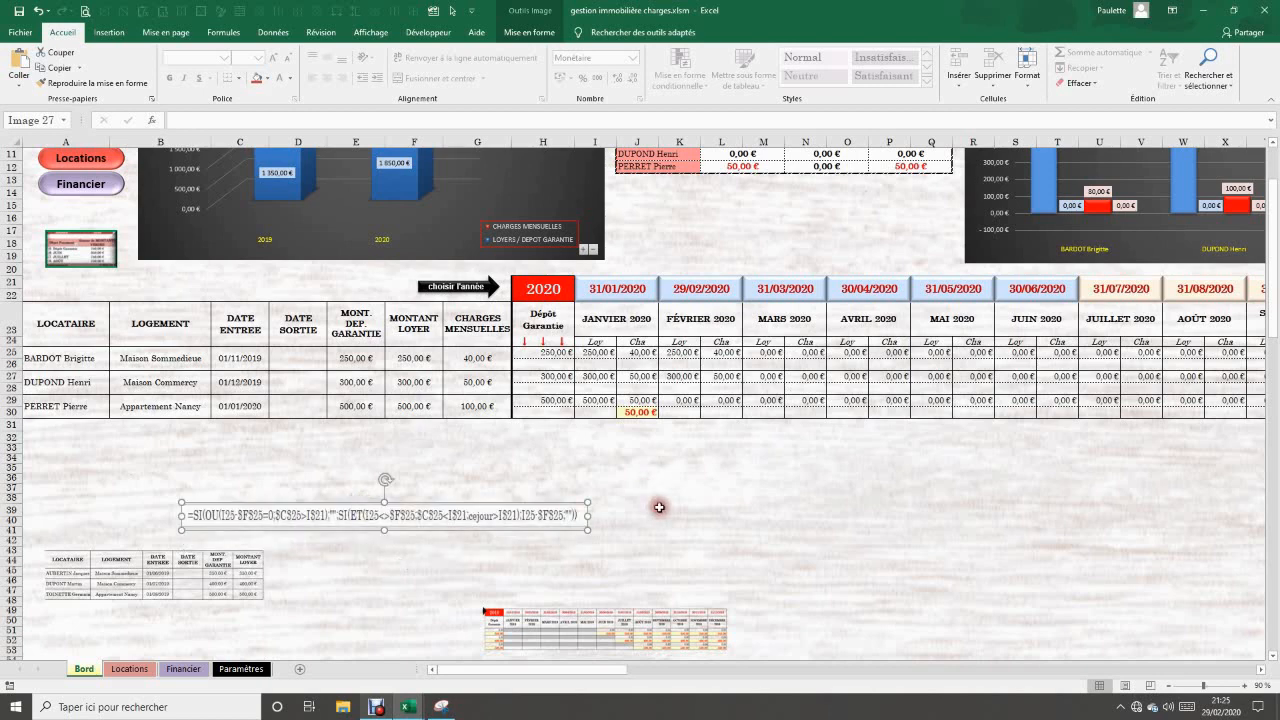
- Switch to Outil Capture d'écran and capture the full charges shortfall formula of cell J26 as a new snip
click(647, 364)
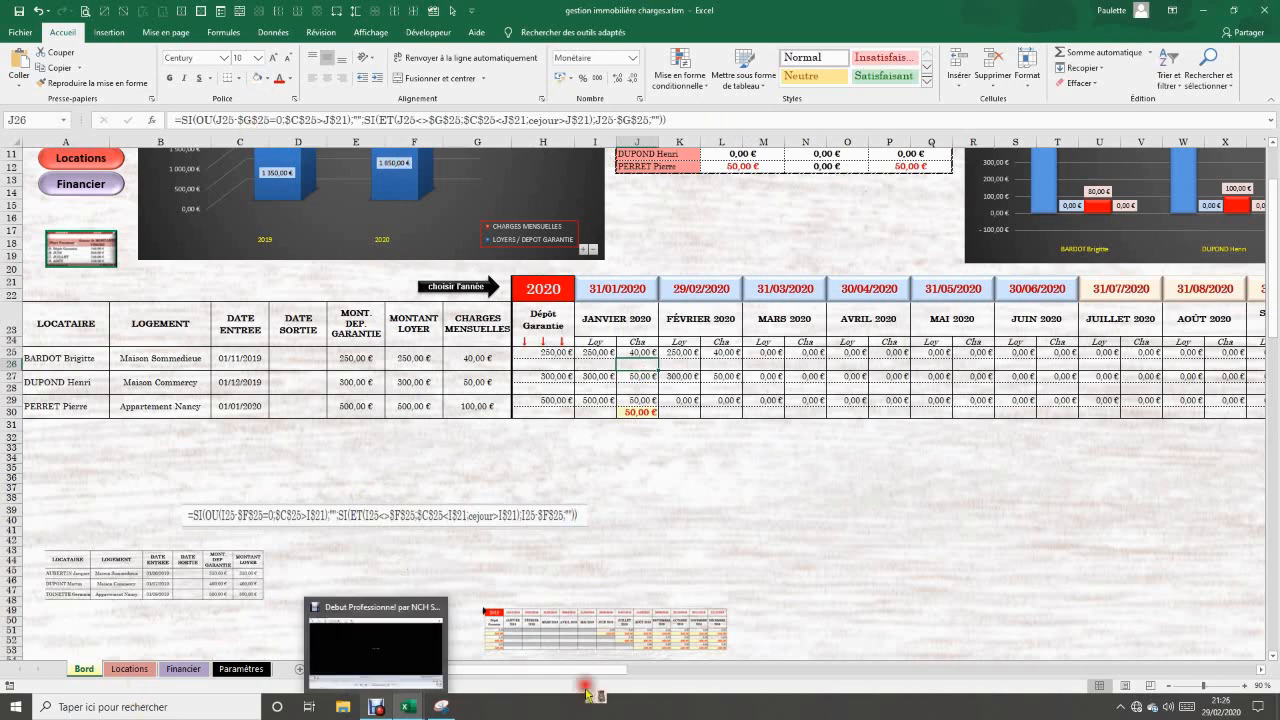
mouse_move(450, 708)
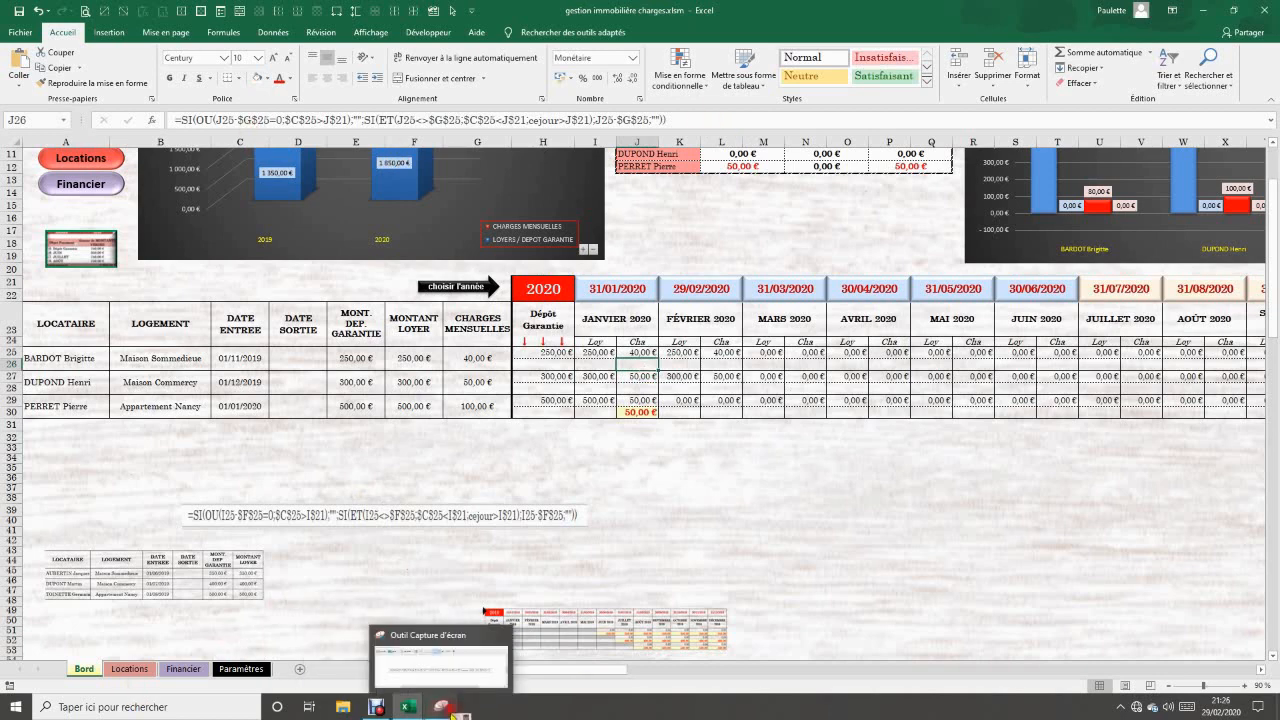
click(450, 708)
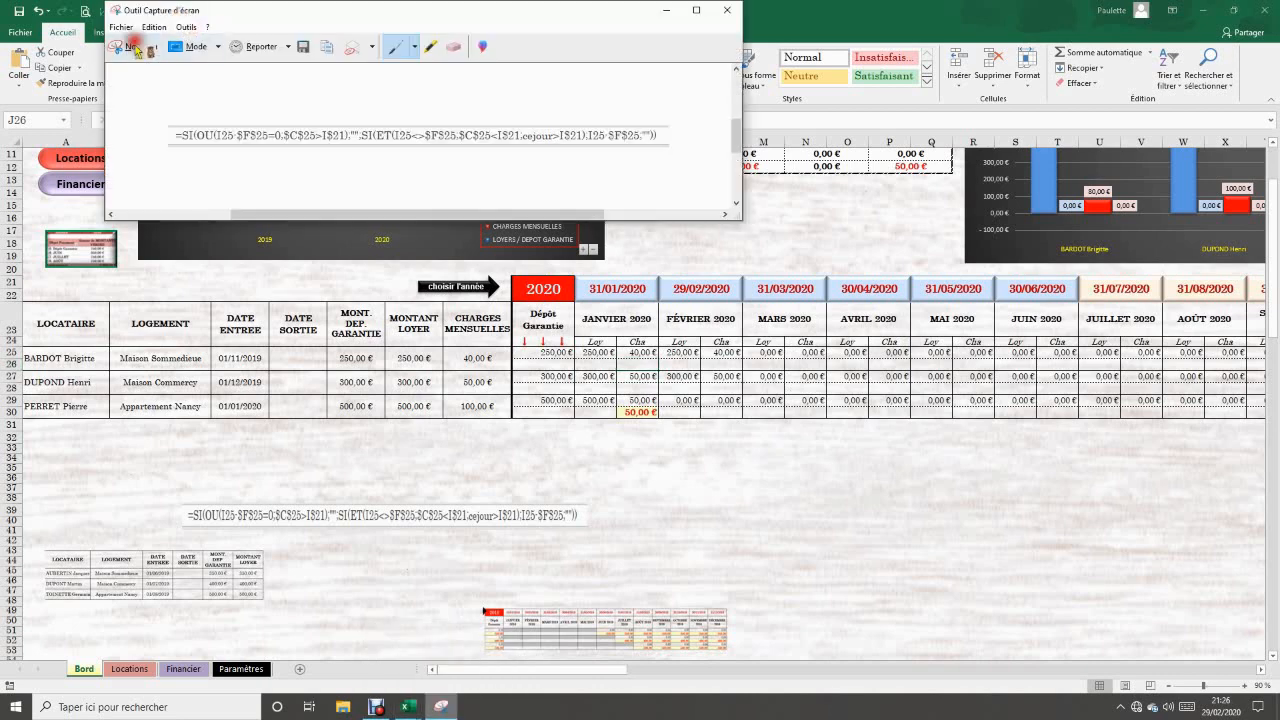
click(133, 47)
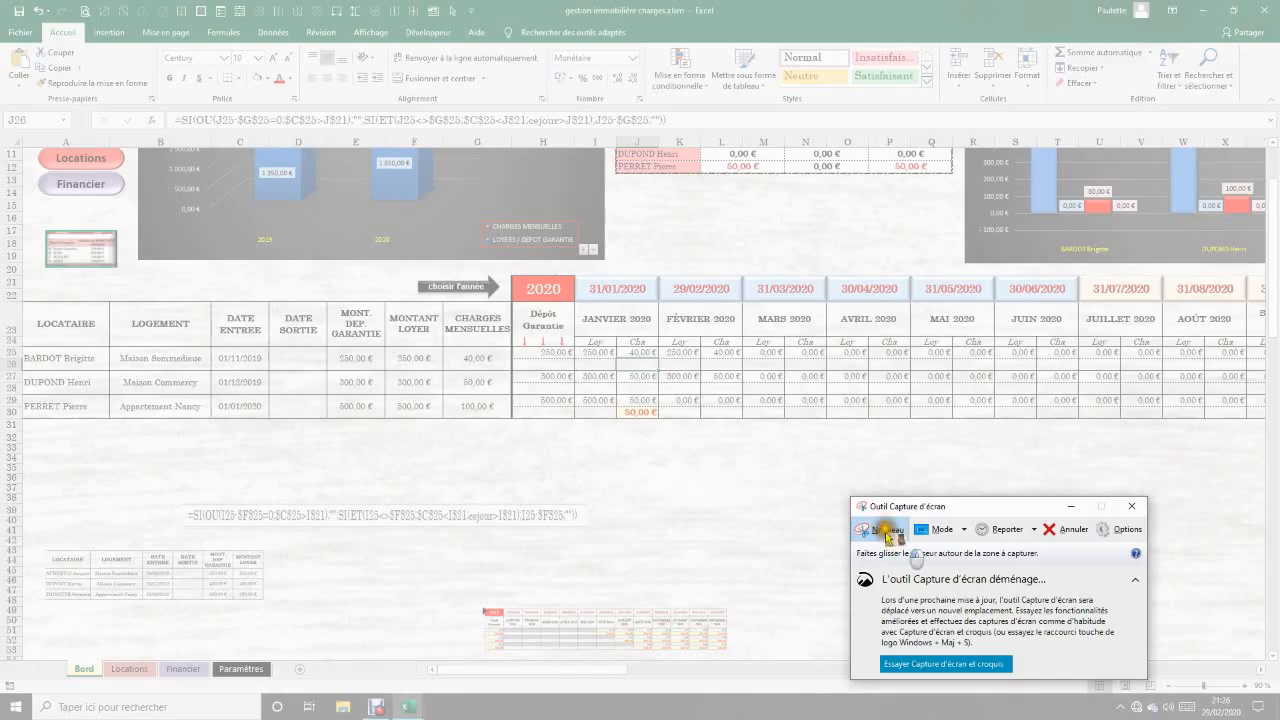
key(Escape)
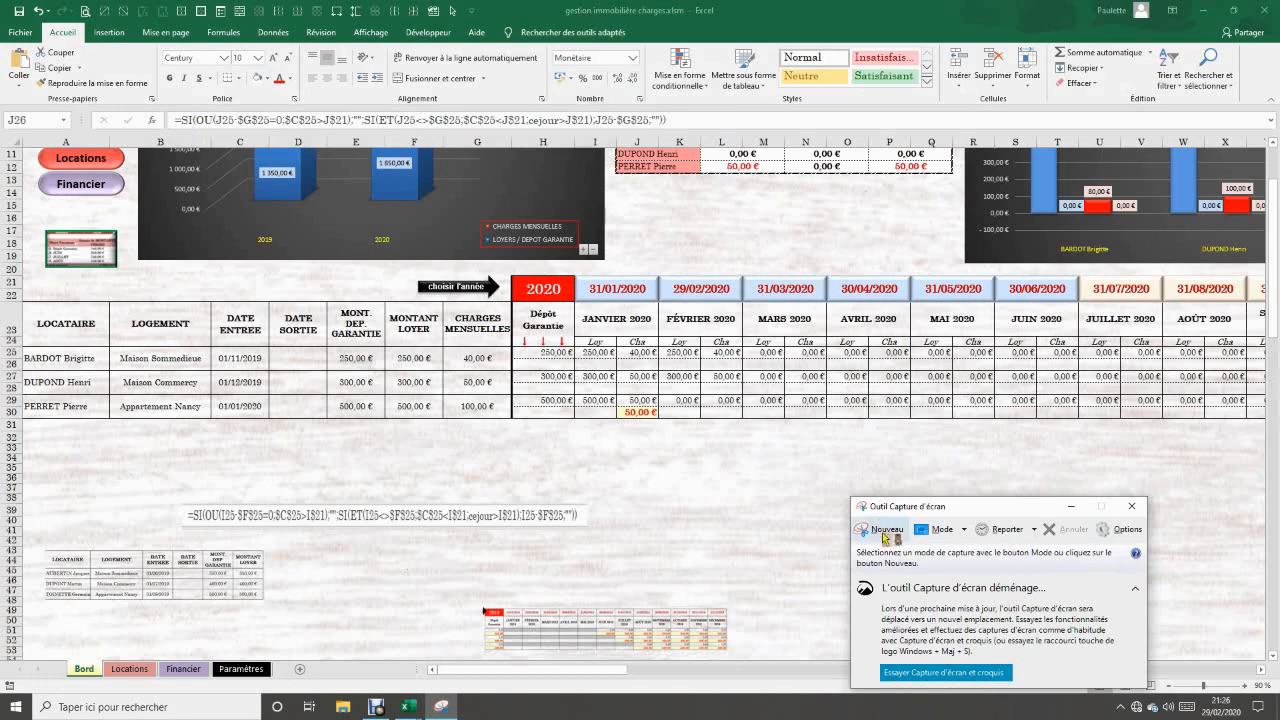
click(884, 536)
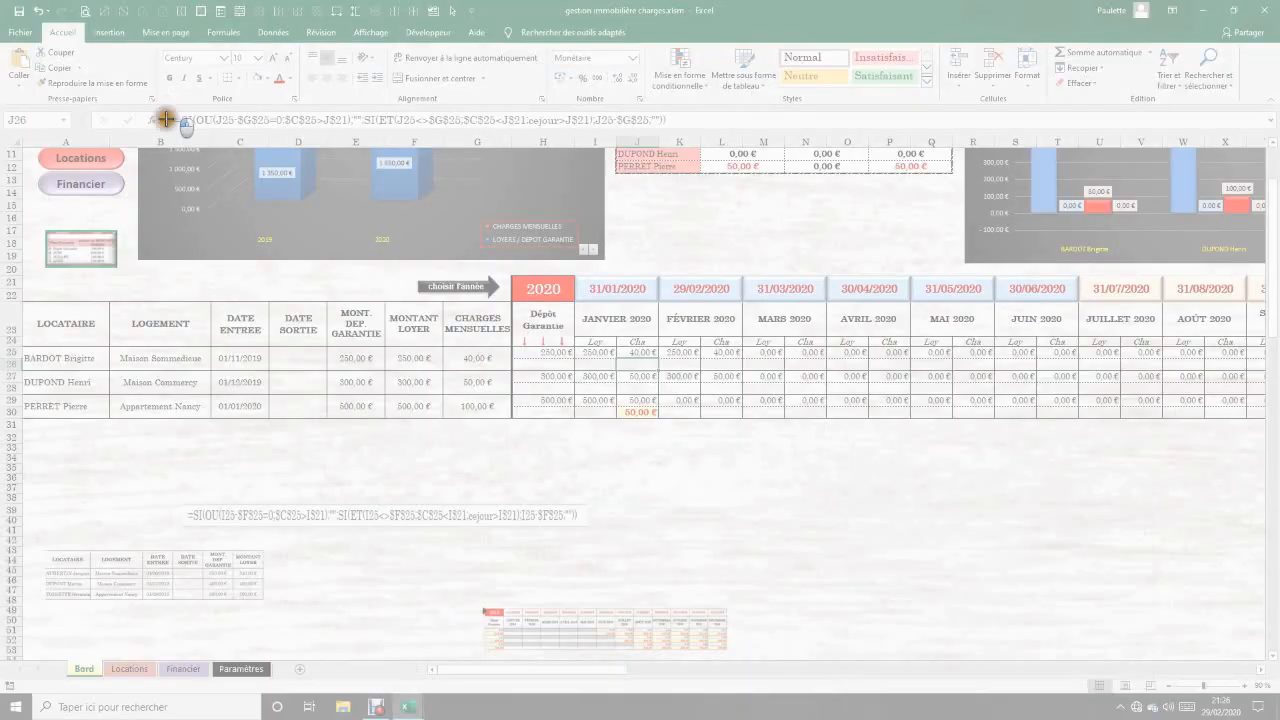
drag(166, 109, 680, 130)
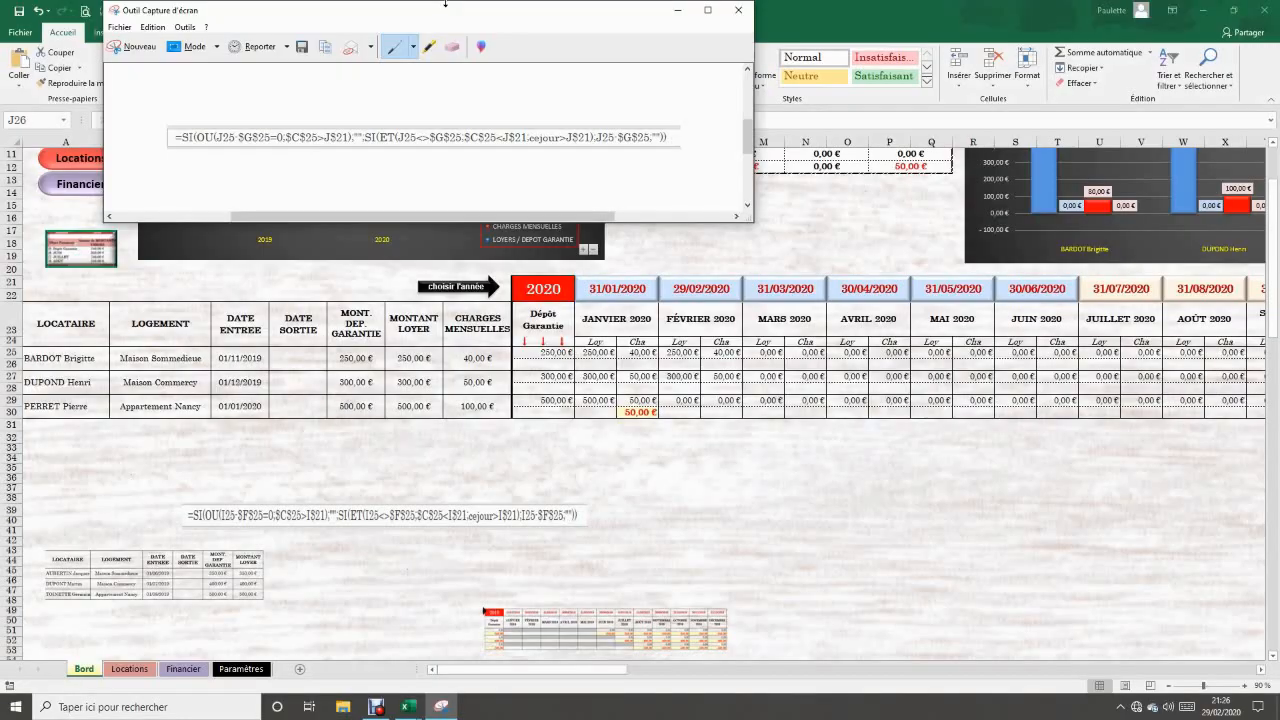
- Return to the Bord sheet in Excel and select cell I33 as the destination for the captured J26 formula
click(604, 446)
click(603, 446)
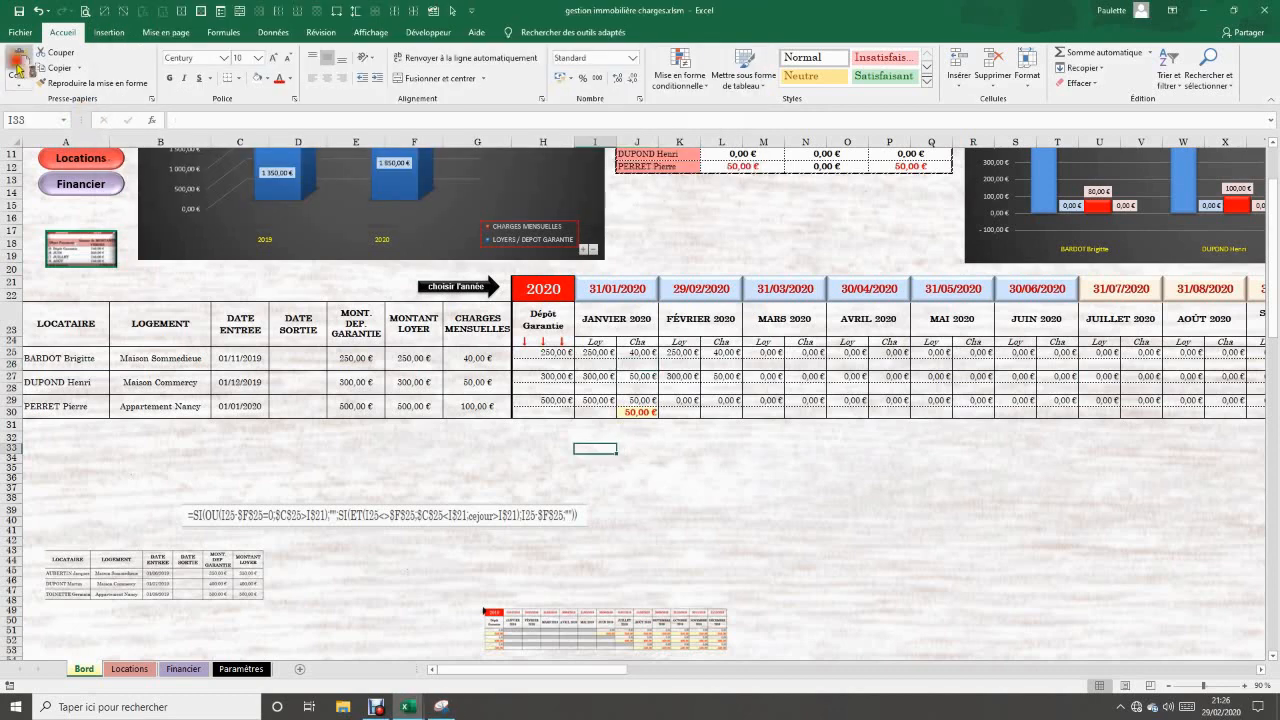
- Paste the charges formula picture below the rent table, move the older formula picture aside, and enlarge the pasted one
click(19, 62)
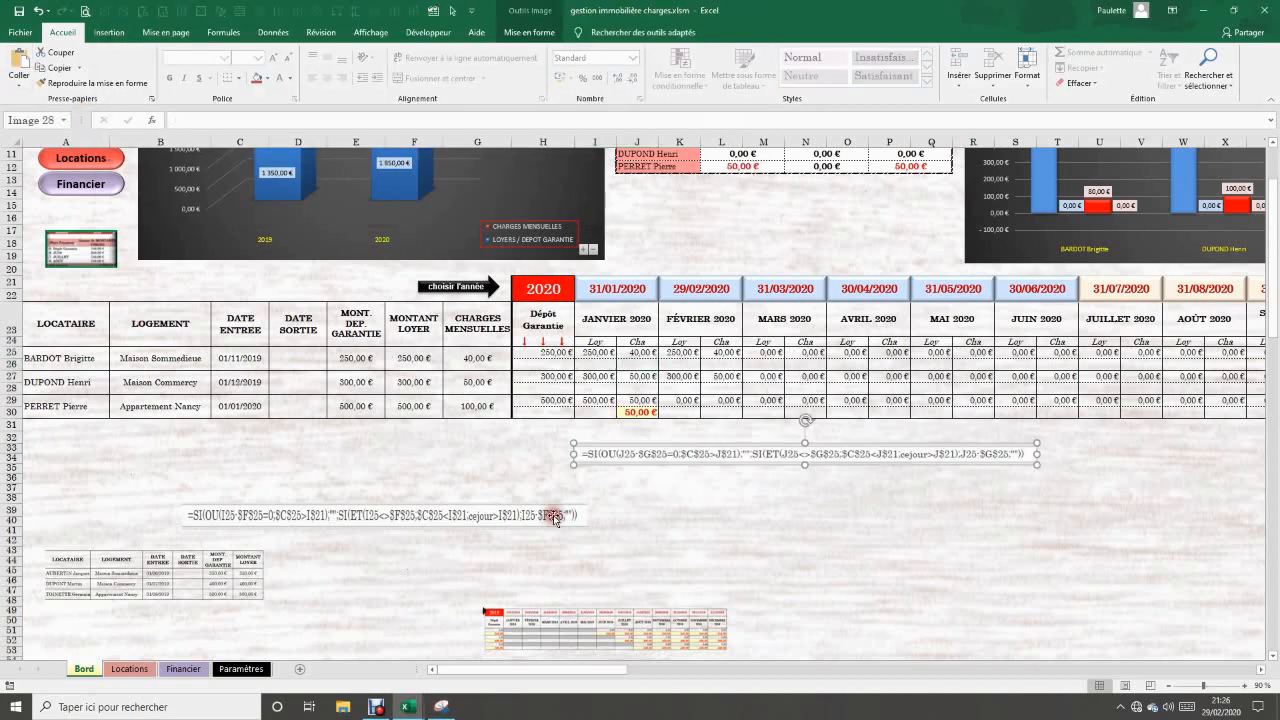
drag(553, 515, 952, 537)
click(588, 453)
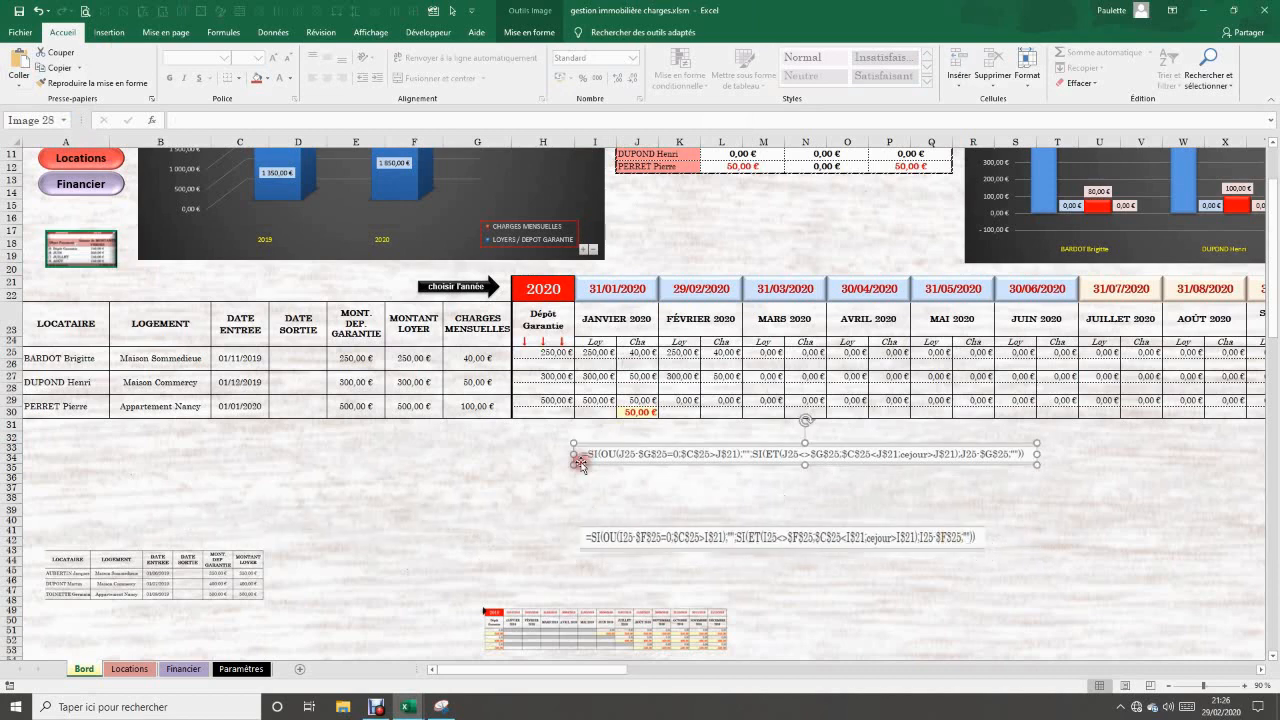
drag(570, 467, 545, 478)
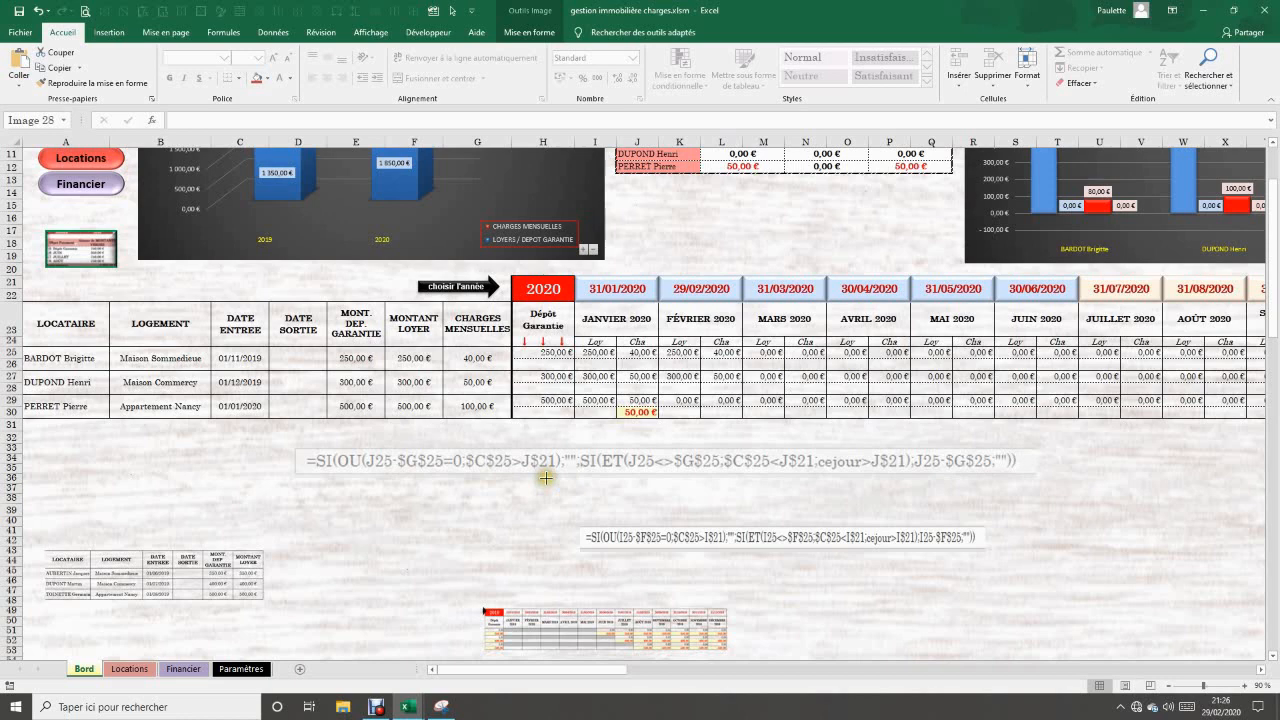
- Place the rent formula picture directly beneath the charges formula picture and enlarge it to about the same width
drag(692, 539, 410, 499)
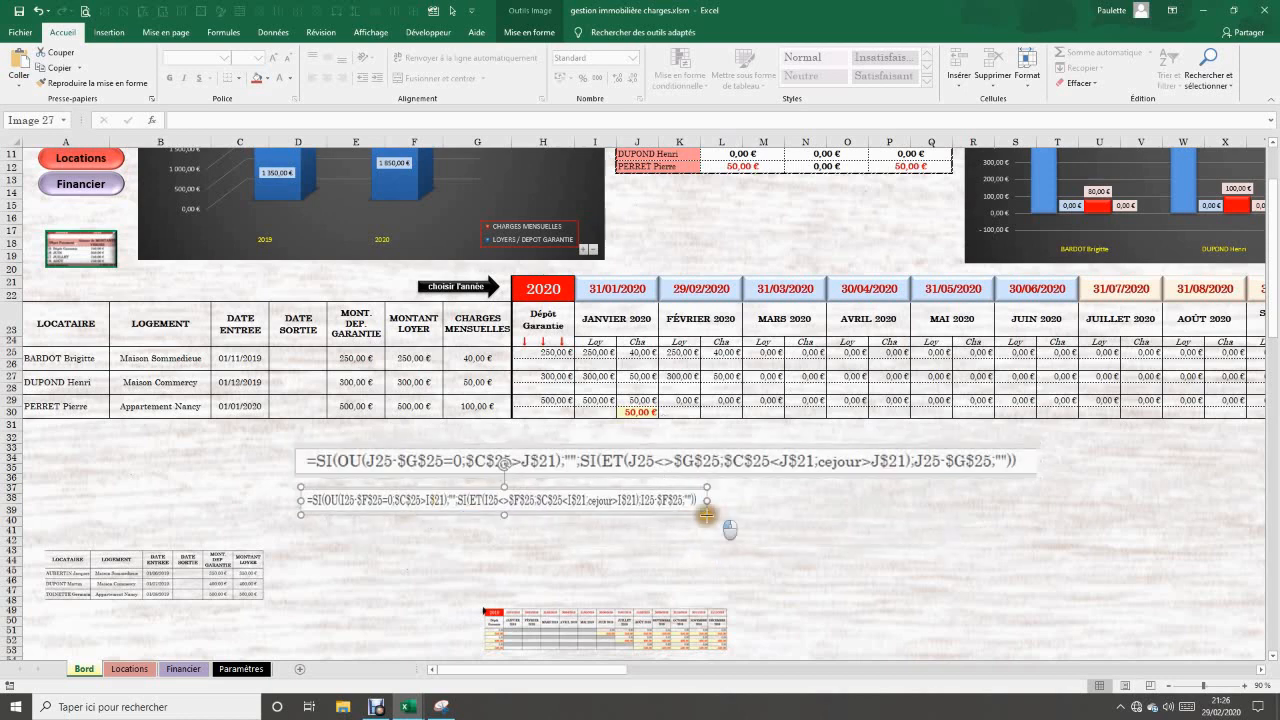
drag(706, 515, 773, 537)
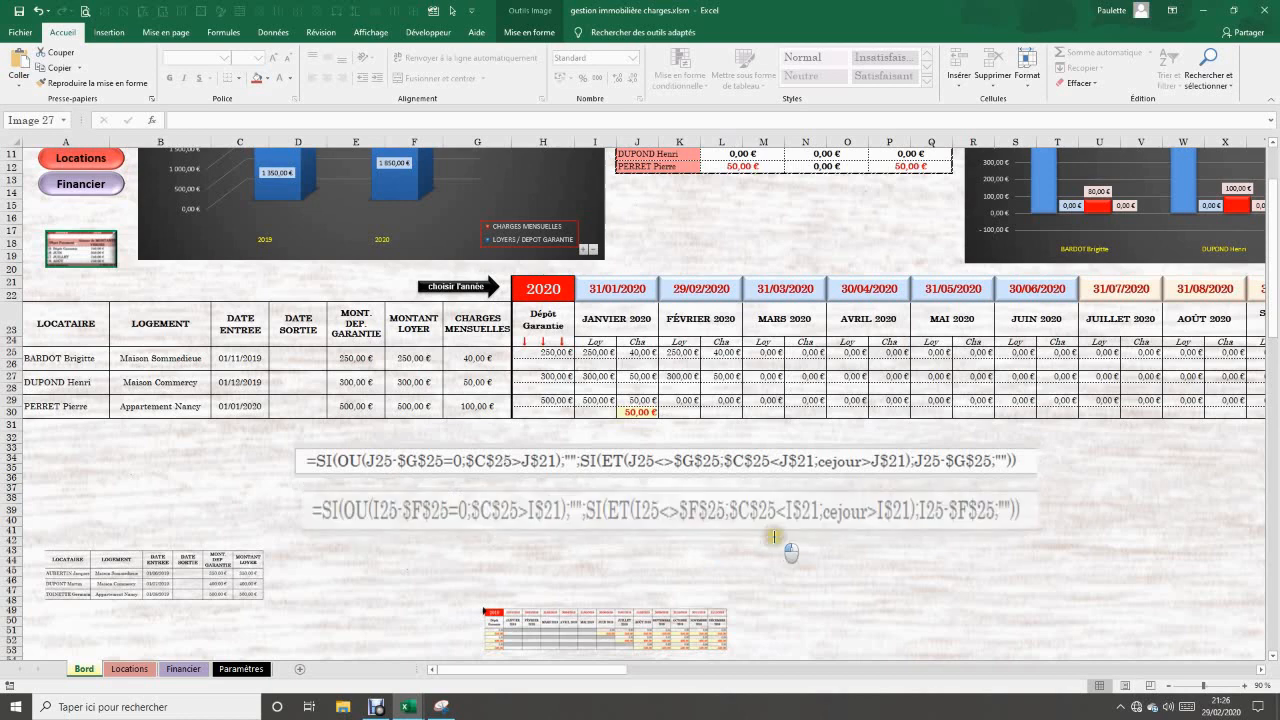
click(1100, 510)
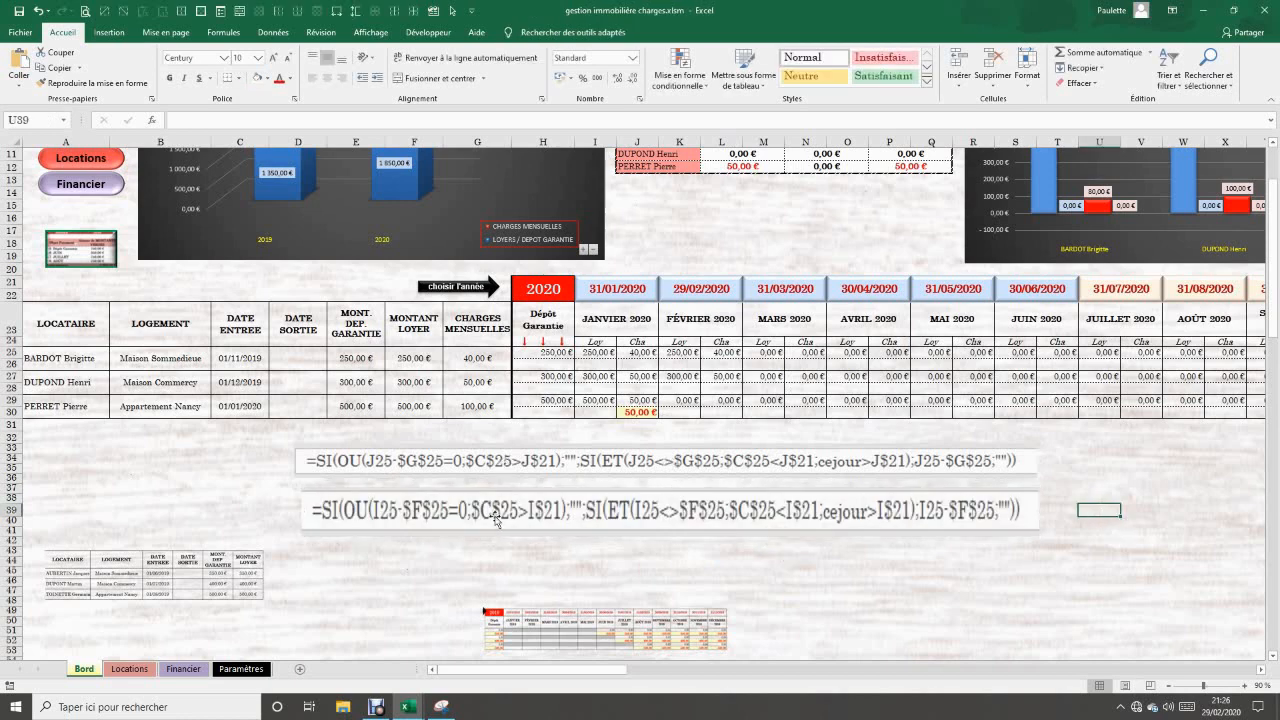
- Examine the January charges formulas in J26 and J25 against the formula pictures, including the entry-date condition
click(635, 362)
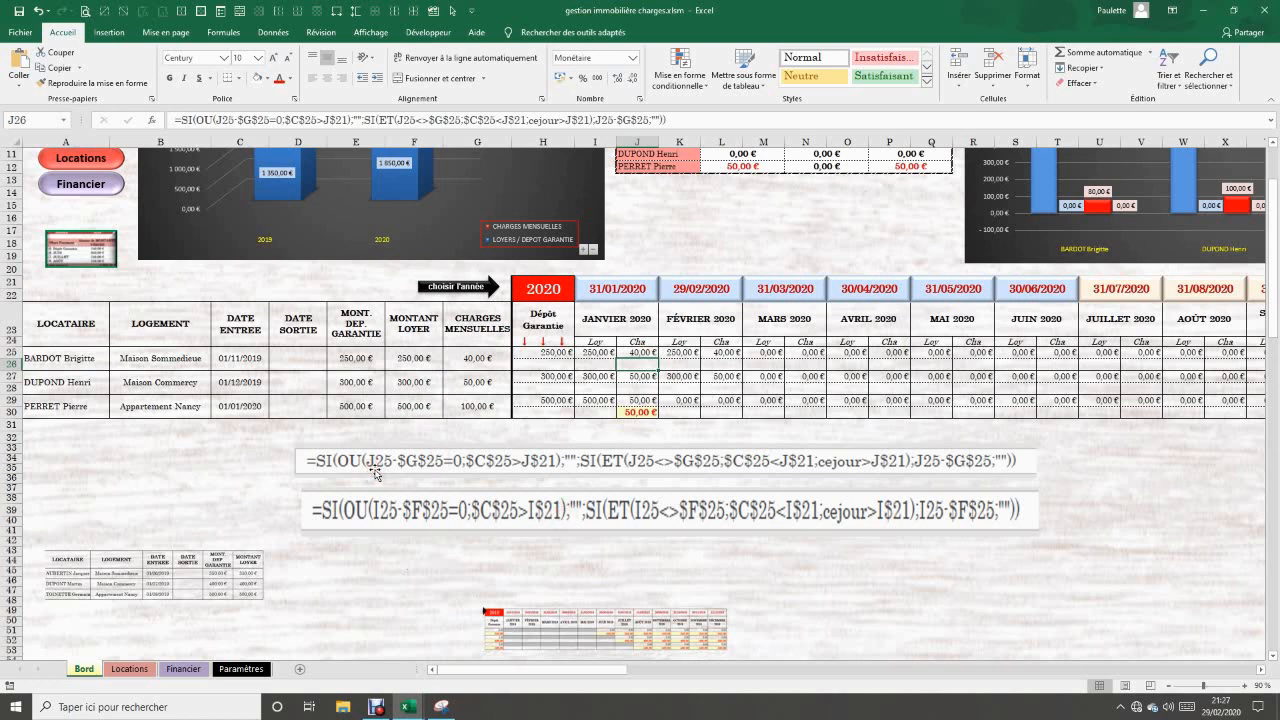
click(640, 352)
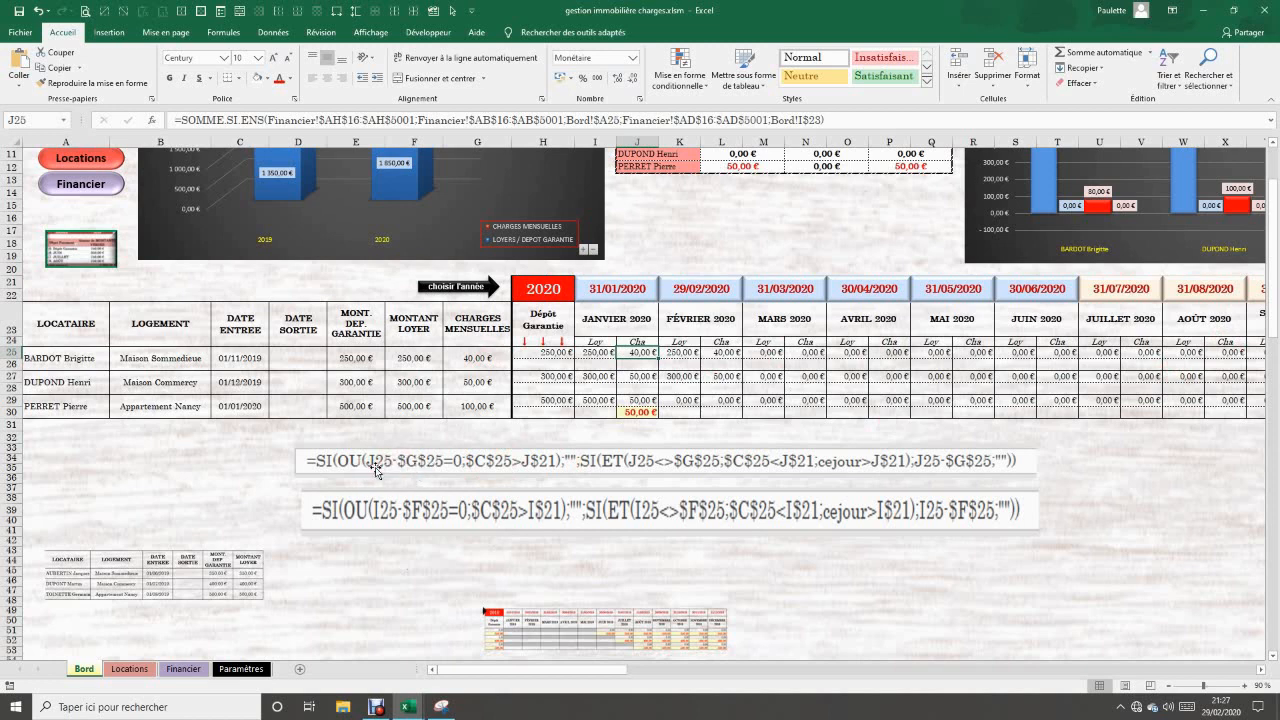
click(413, 461)
click(545, 466)
click(572, 466)
click(512, 463)
click(506, 471)
click(541, 466)
click(561, 518)
click(538, 463)
- Lift the group of month-end date labels off row 21 to inspect the dates beneath, and put it back in place
drag(735, 289, 728, 248)
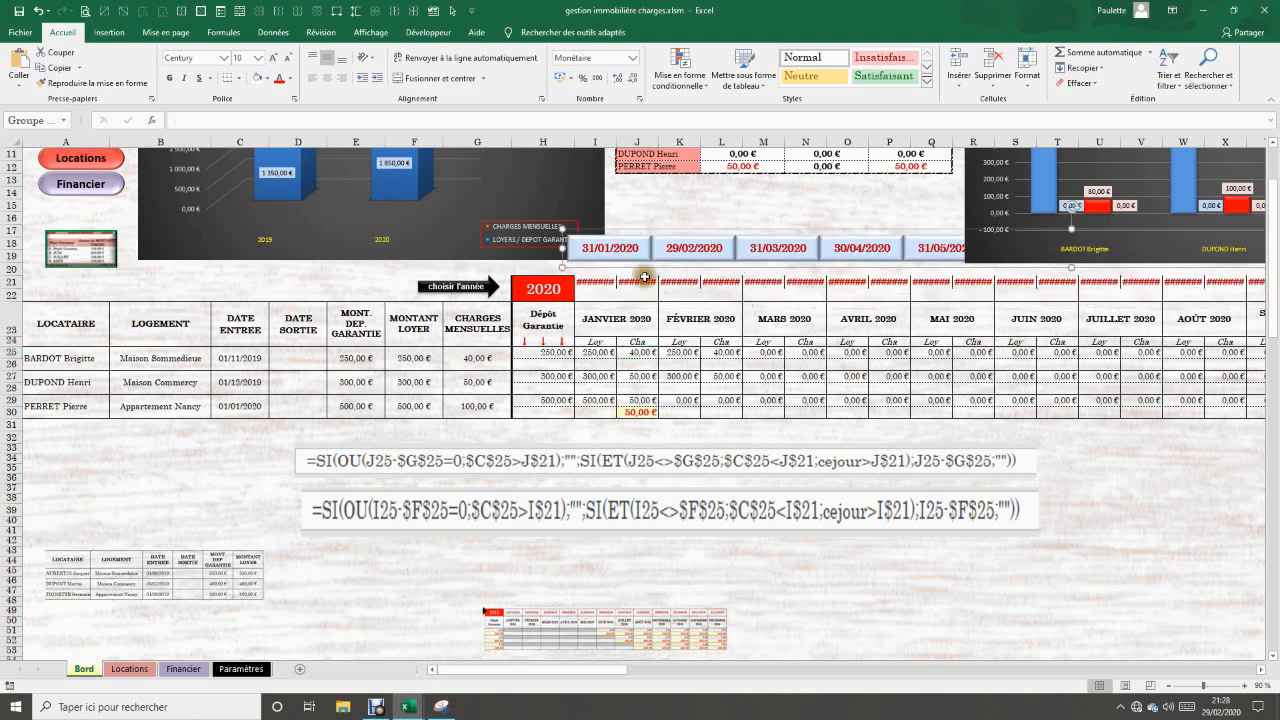
click(722, 197)
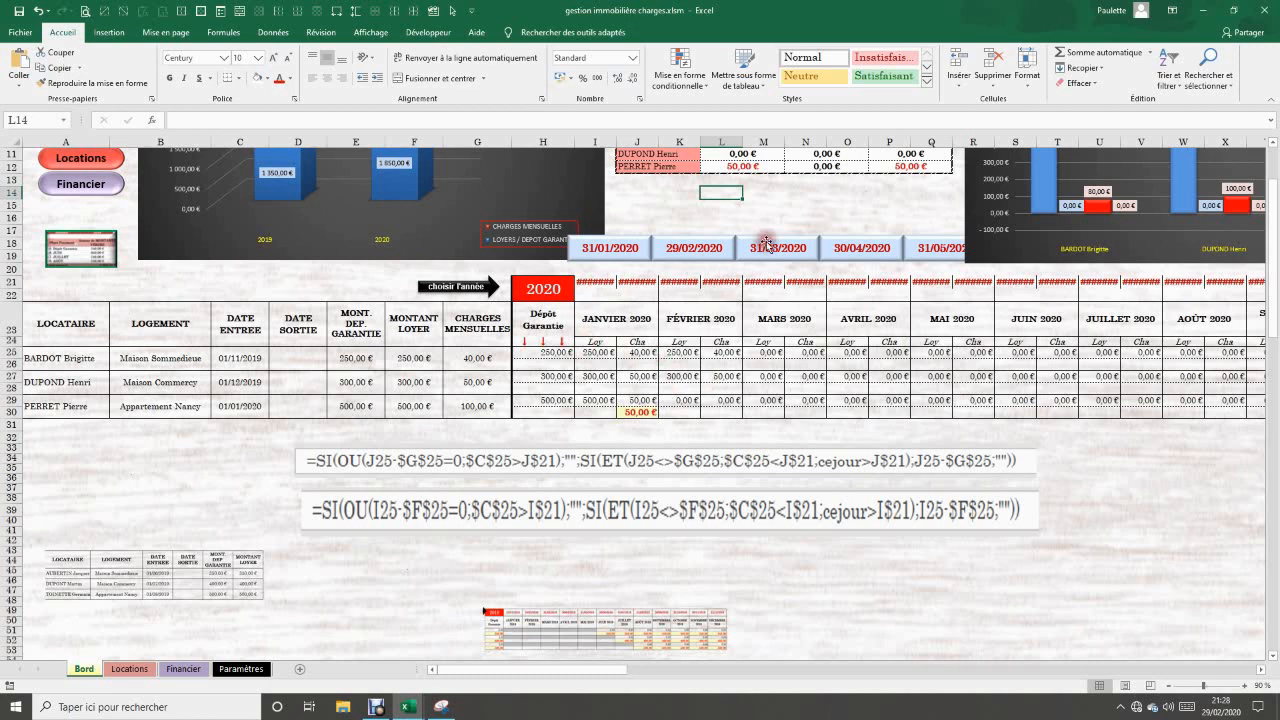
drag(769, 243, 777, 283)
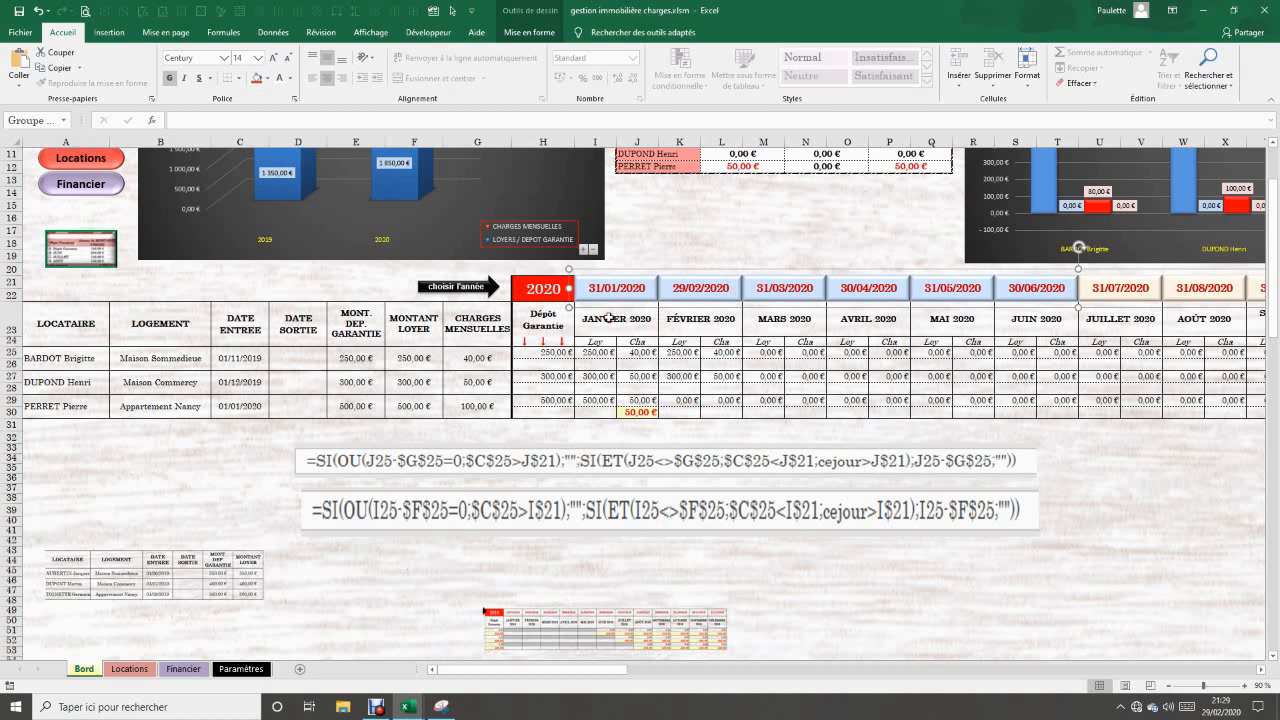
- Inspect the charges formulas in J25, J26 and L26 and the monthly charges formula in G25
click(634, 354)
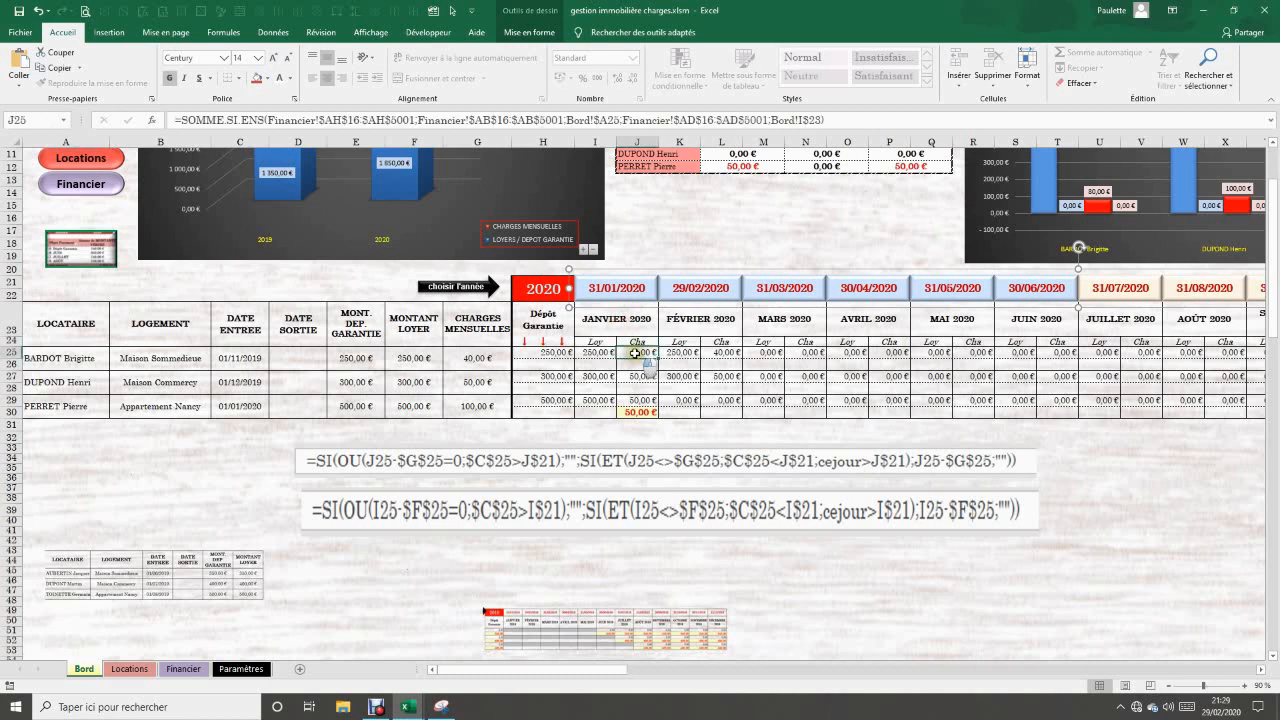
click(643, 365)
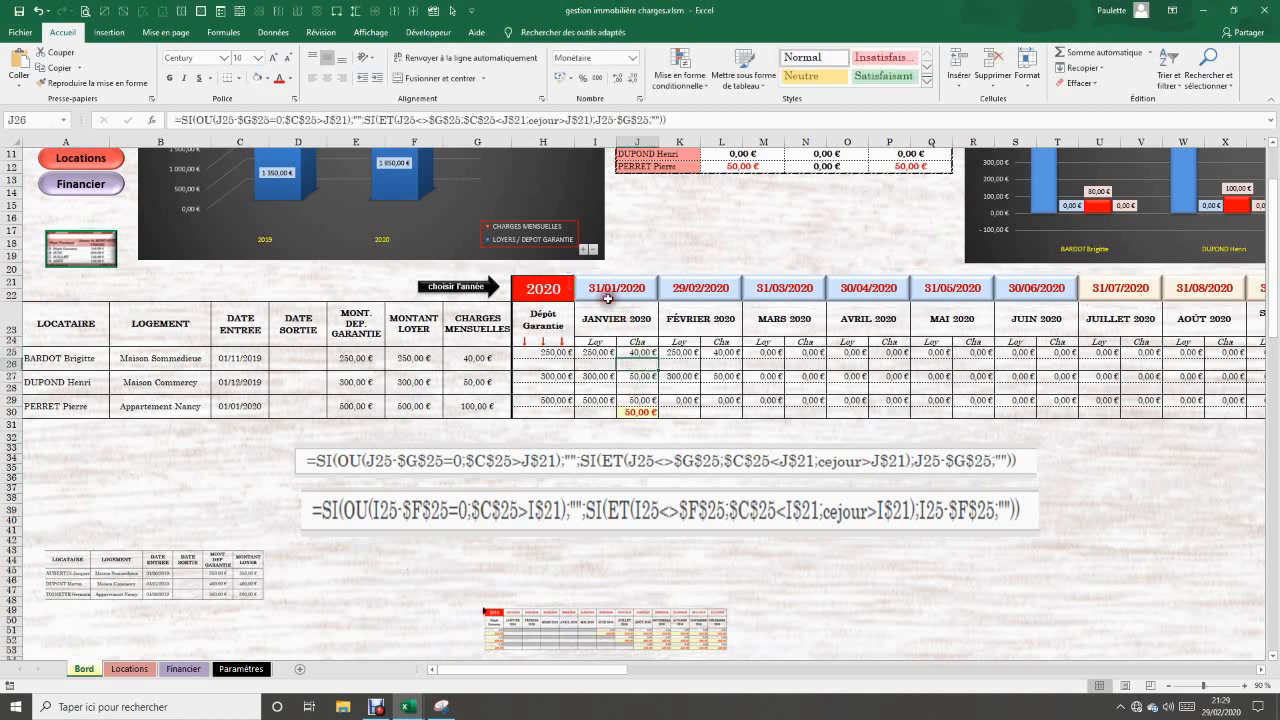
click(727, 365)
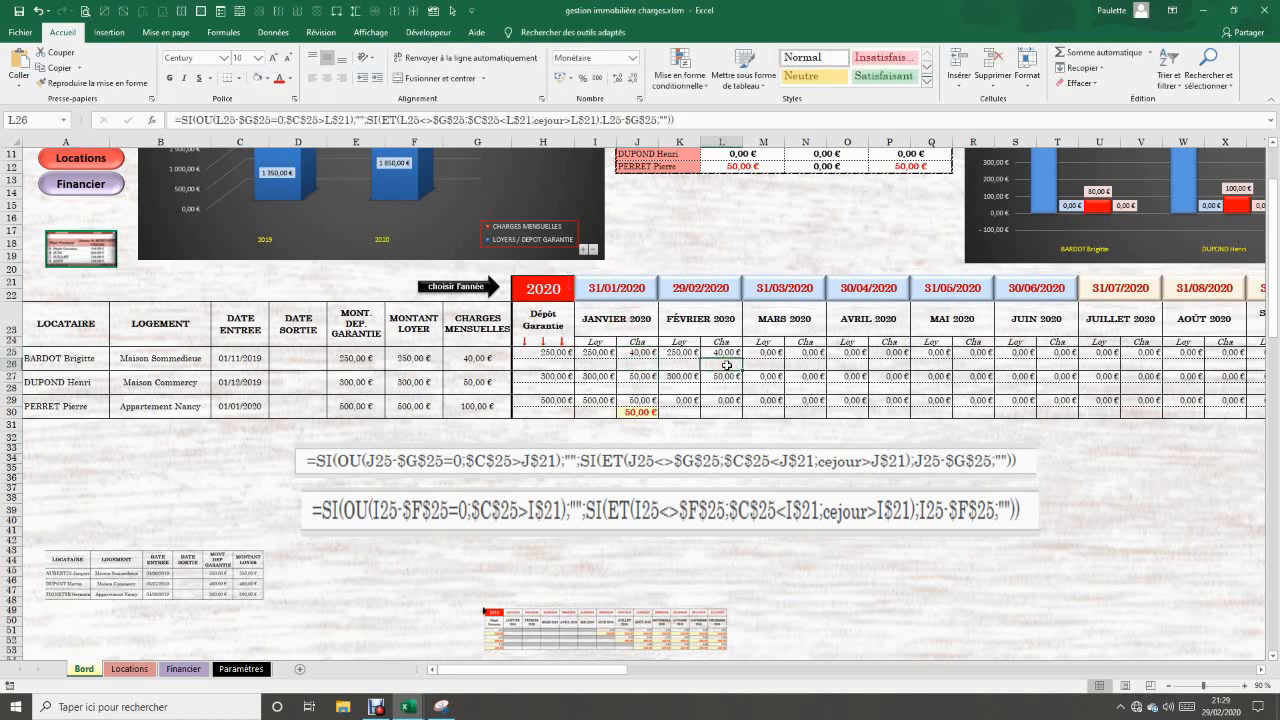
click(641, 365)
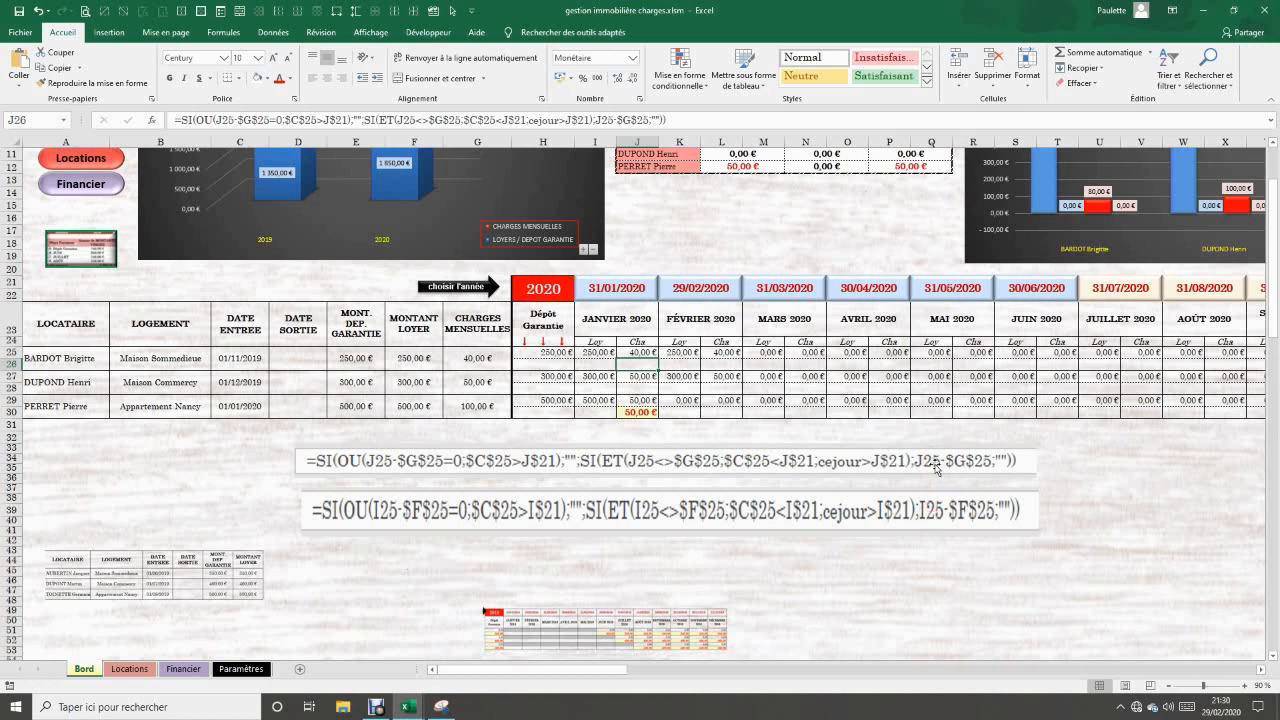
click(645, 352)
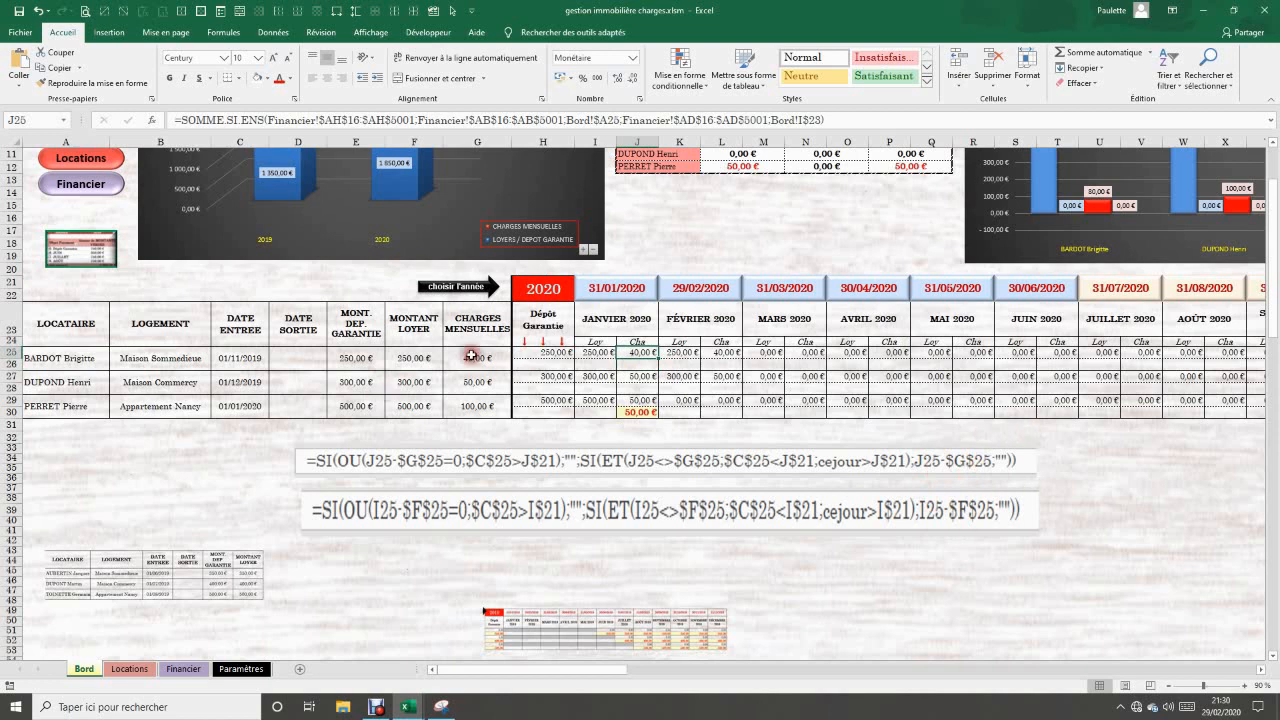
click(487, 360)
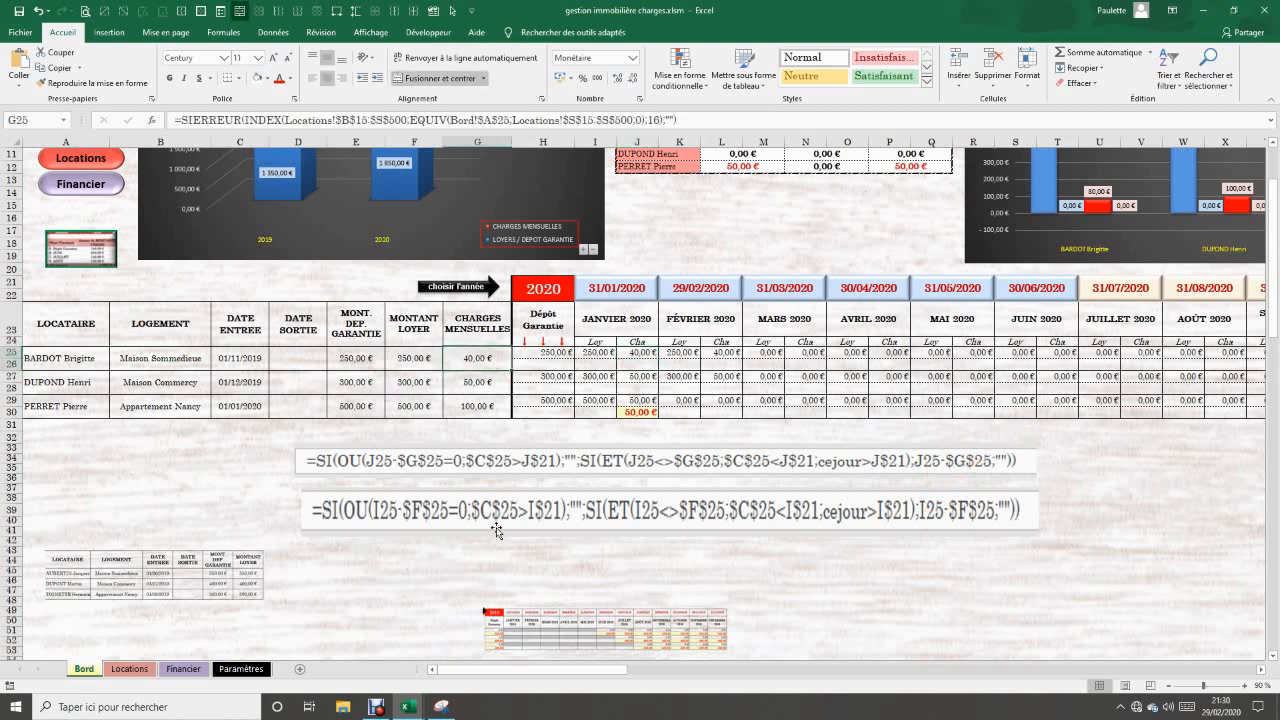
click(1118, 481)
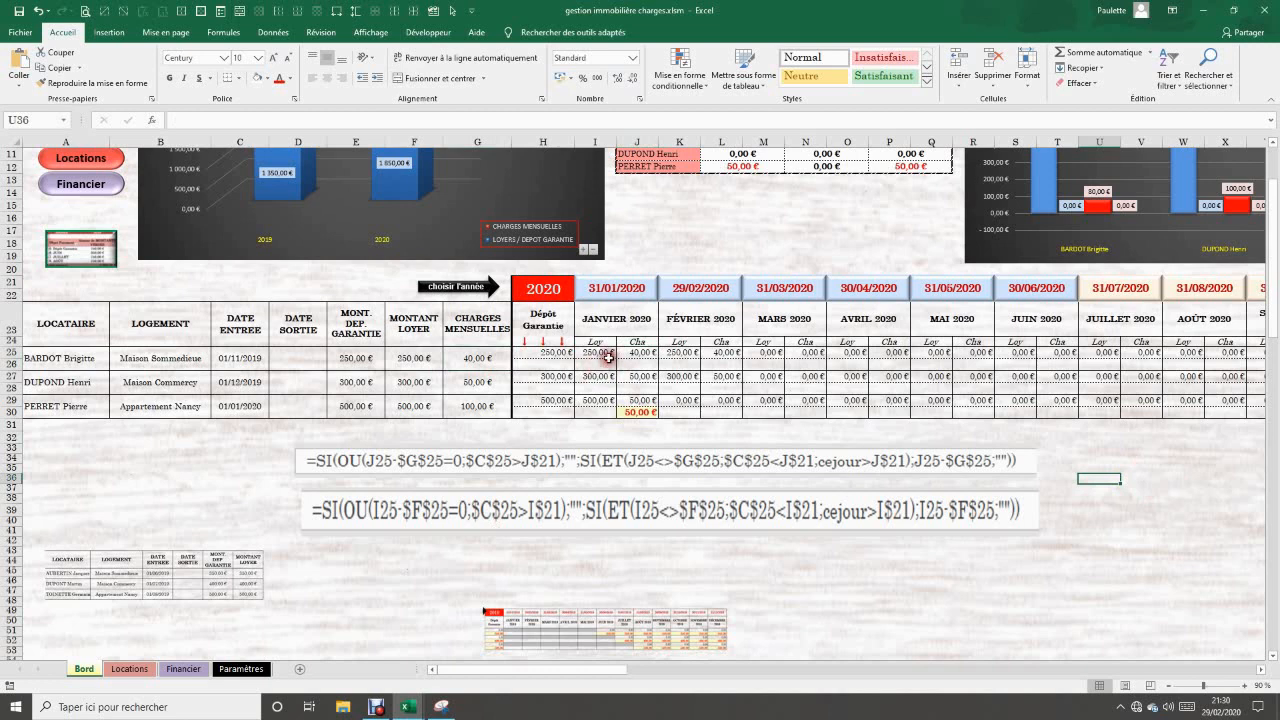
- Fill the January rent and charges formulas in I25:J26 across to December in column AF
drag(600, 352, 1211, 361)
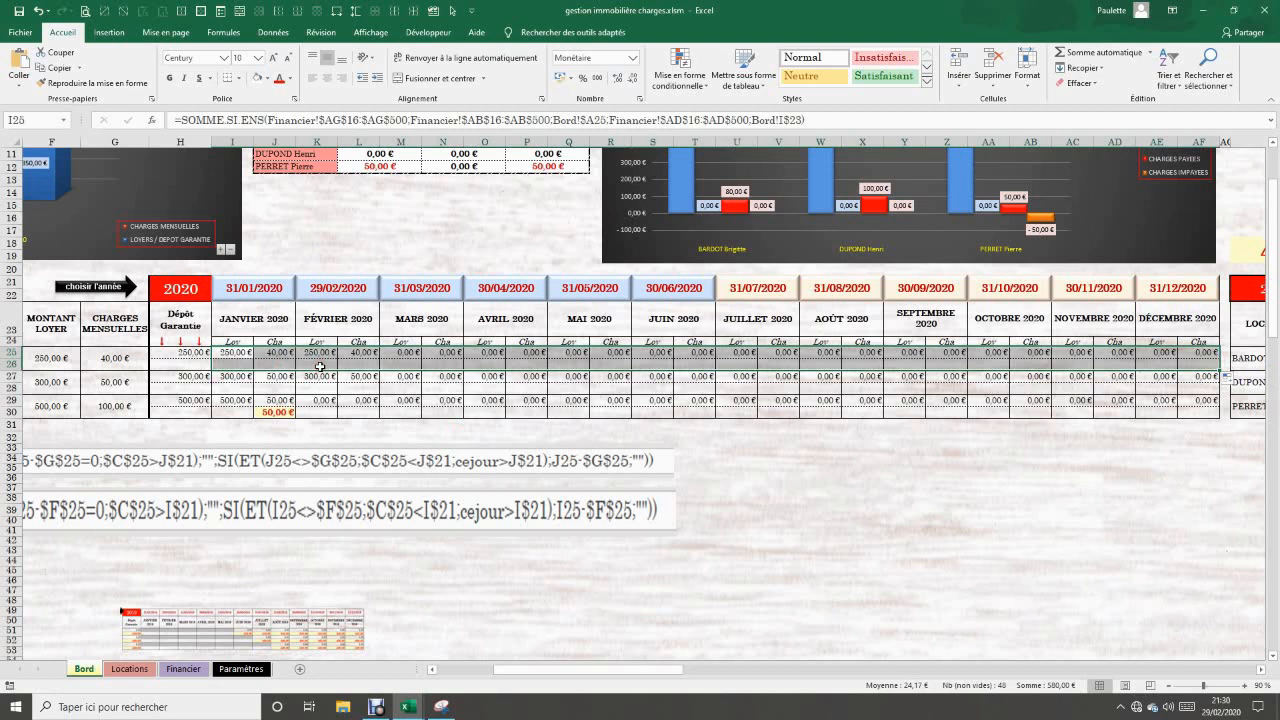
click(39, 12)
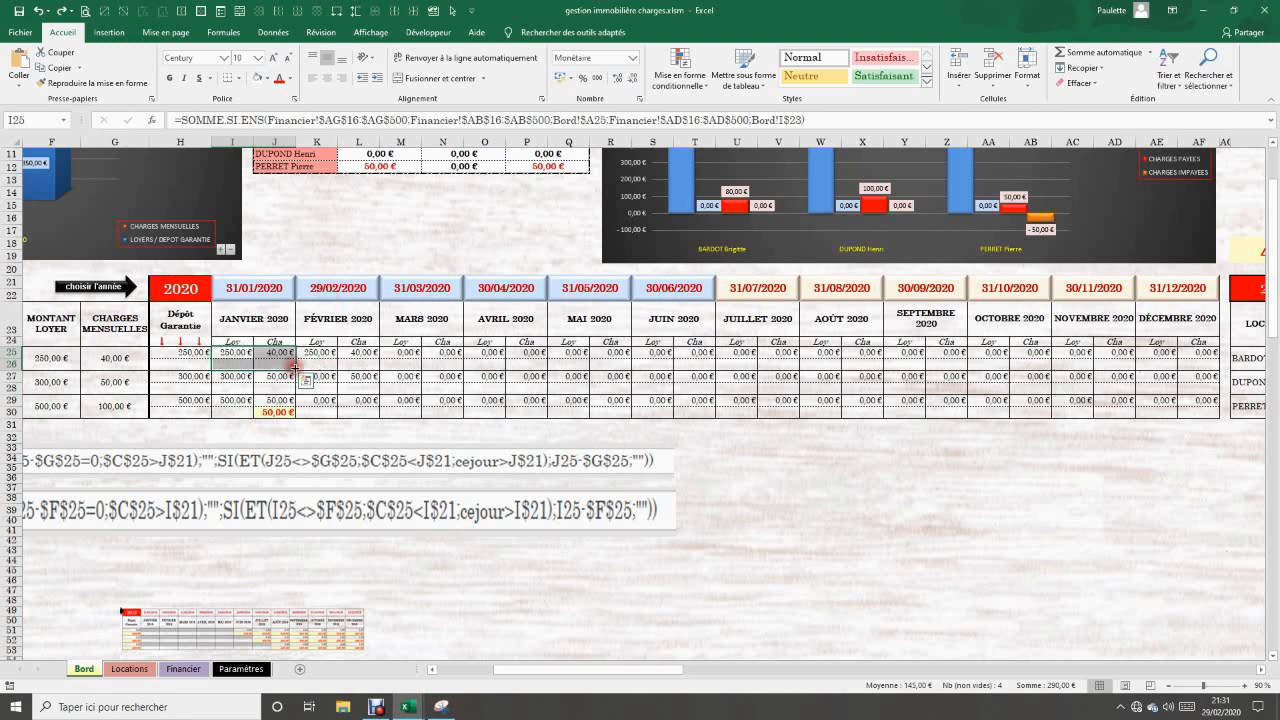
drag(294, 366, 1208, 357)
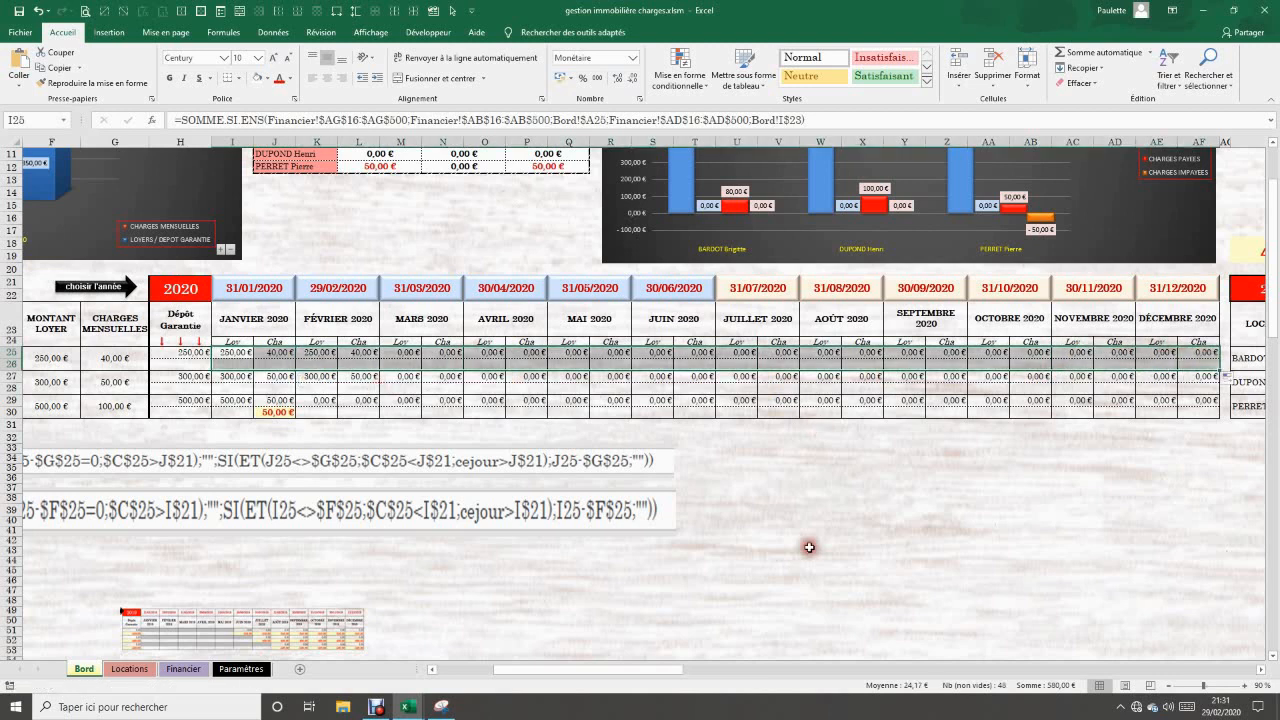
- Compare the rent difference formulas in I26 and K26 to check how their references shift between January and February
click(322, 355)
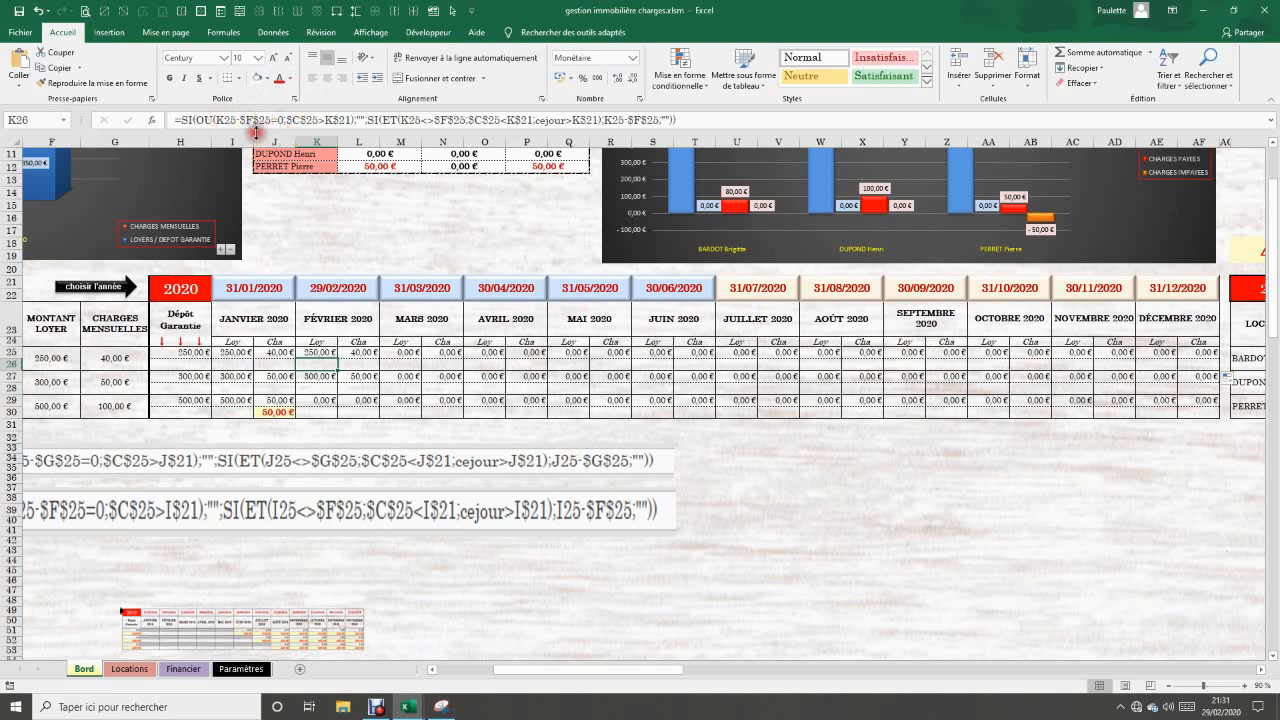
click(230, 363)
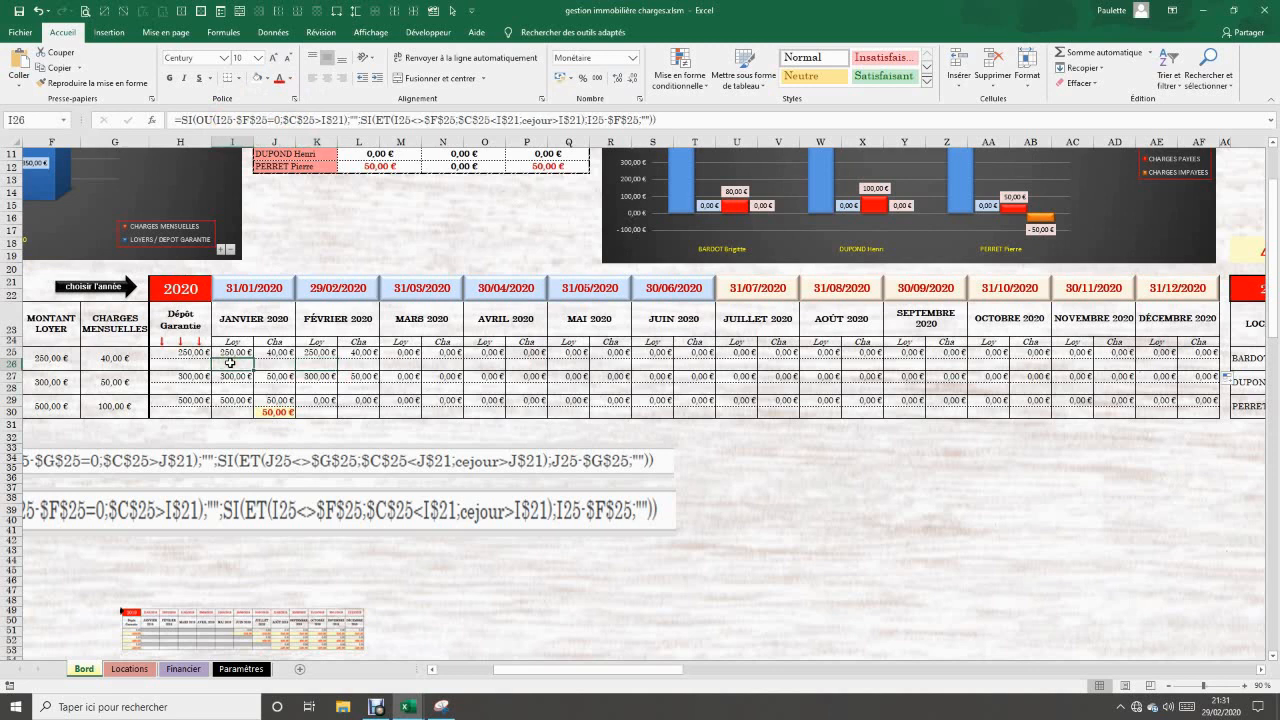
click(319, 363)
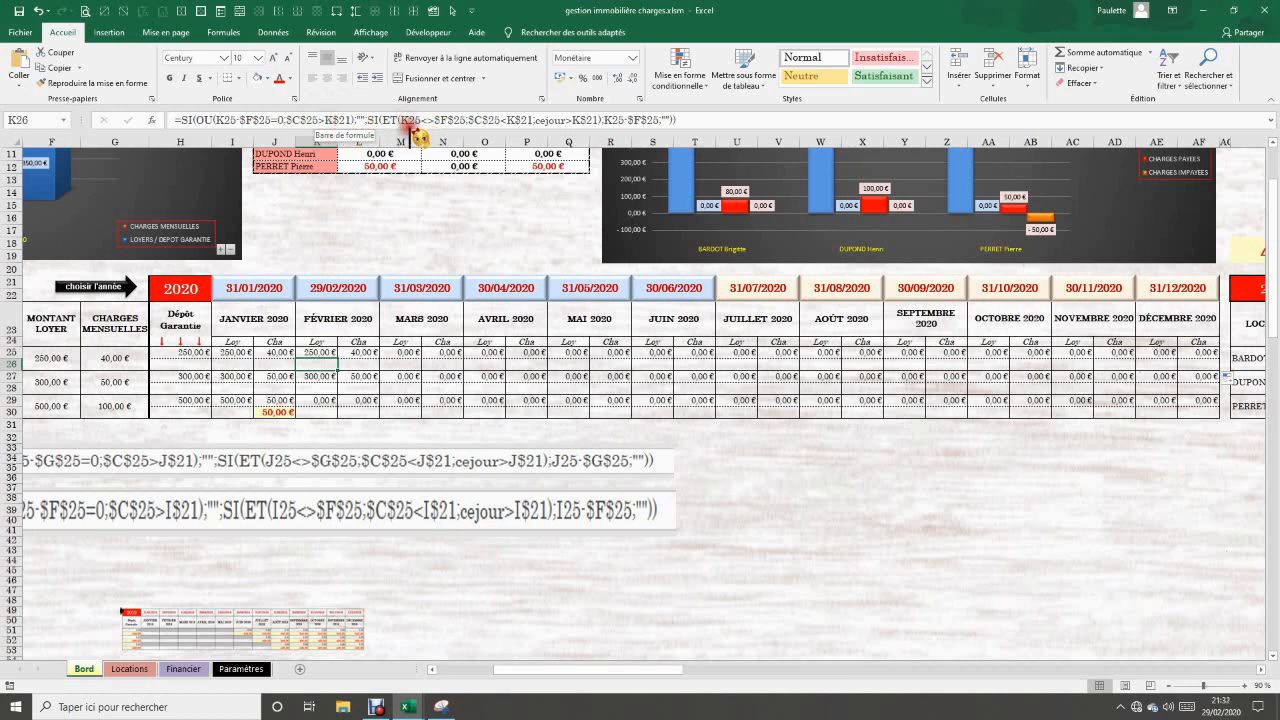
click(707, 121)
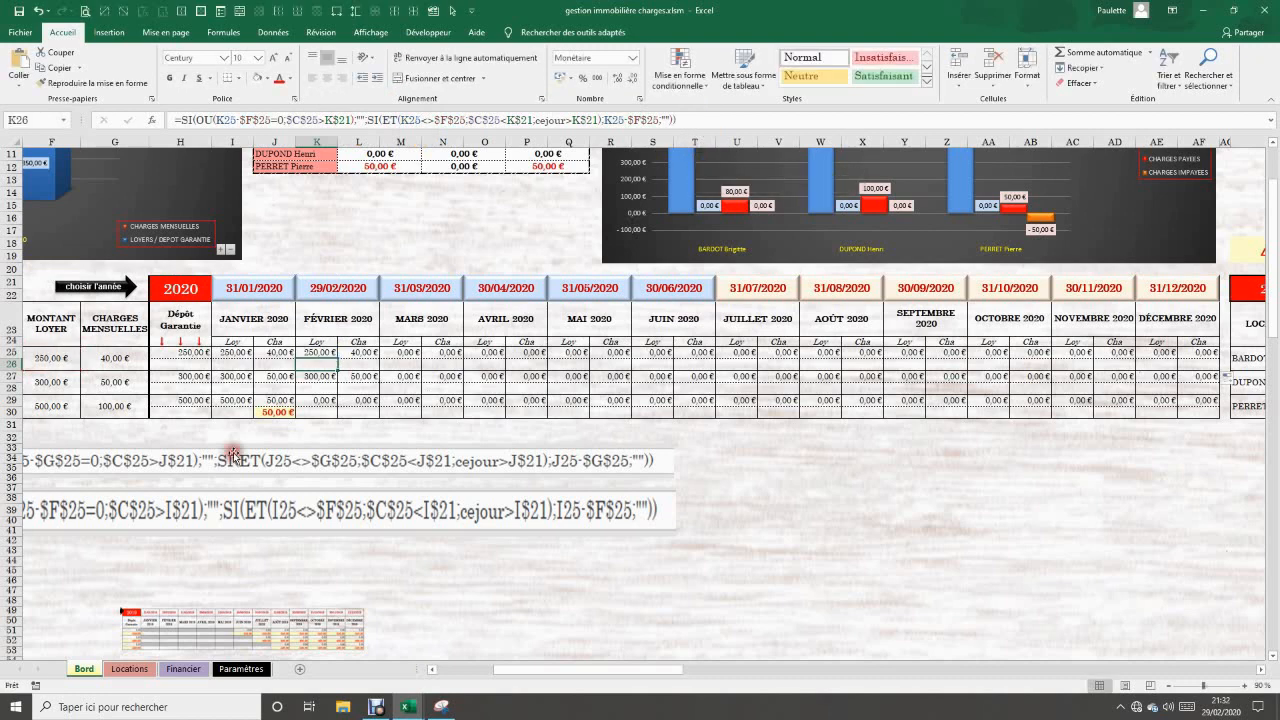
- Fill the first tenant's monthly formulas in I25:AF26 down to row 30 for the other two tenants
drag(241, 355, 1200, 360)
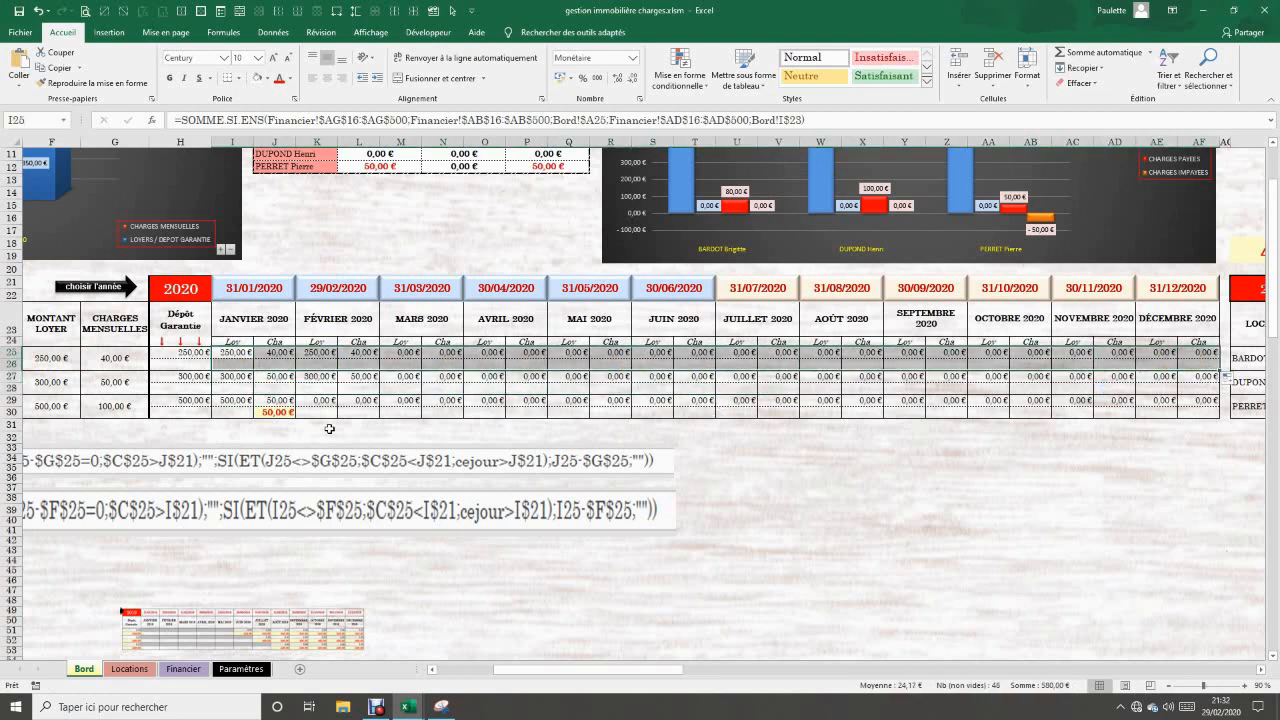
click(238, 377)
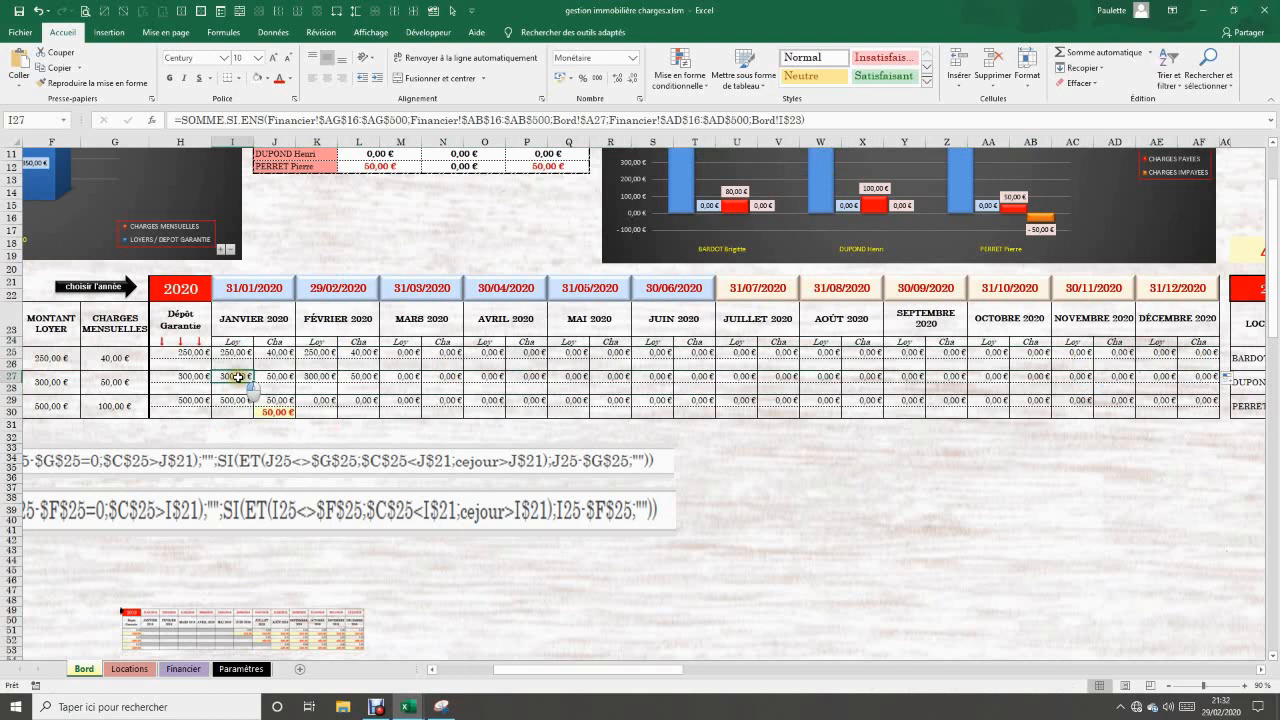
drag(241, 352, 1030, 414)
drag(963, 496, 946, 536)
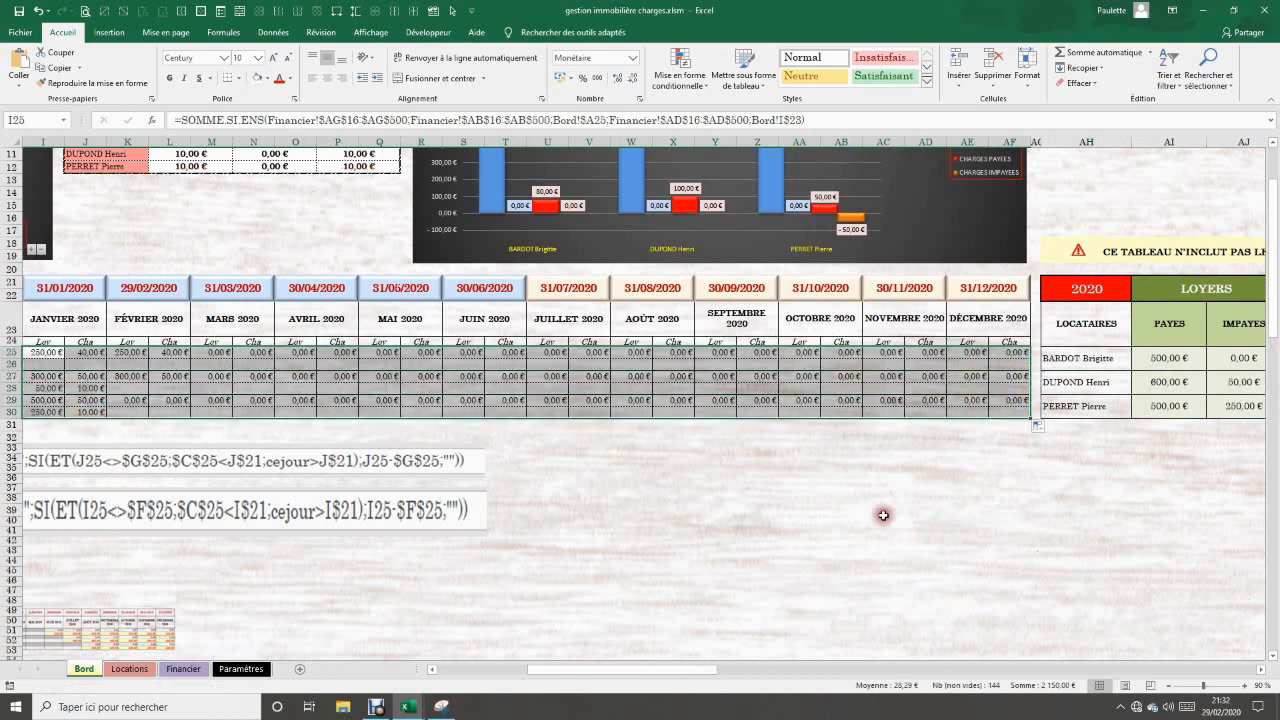
click(792, 520)
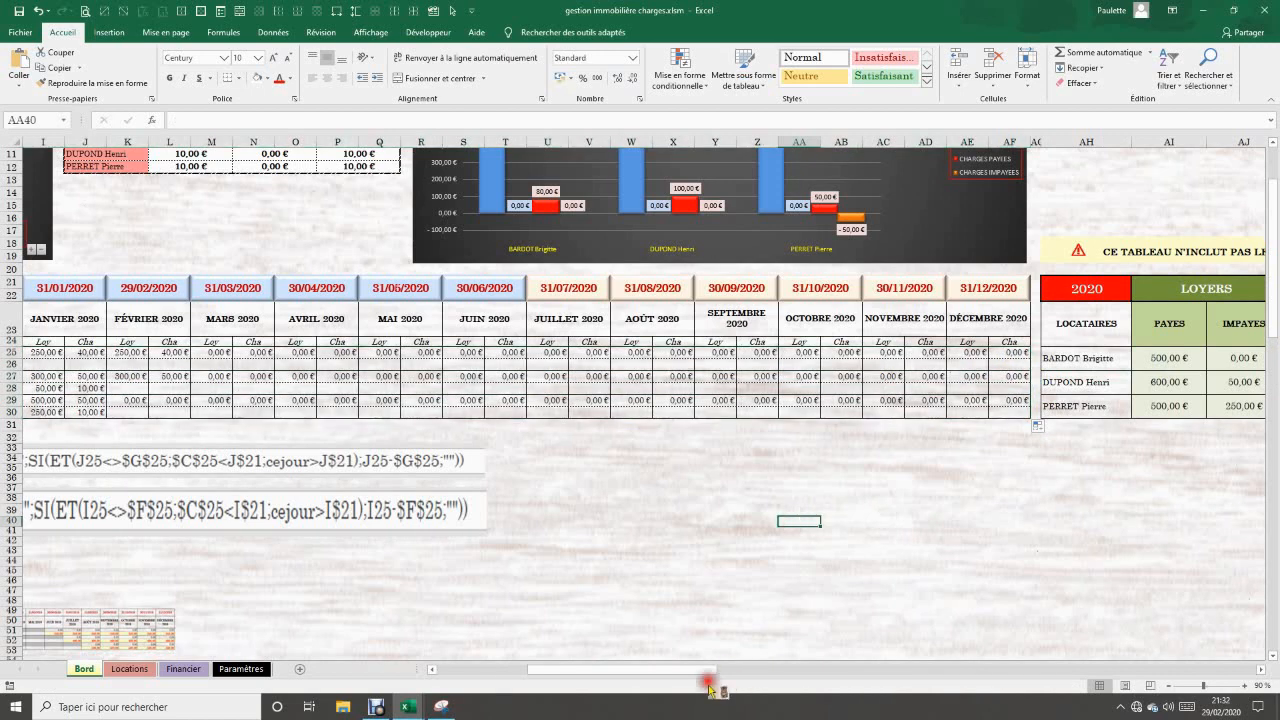
- Check the row references in the second tenant's January rent difference formula in I28
drag(690, 677, 623, 677)
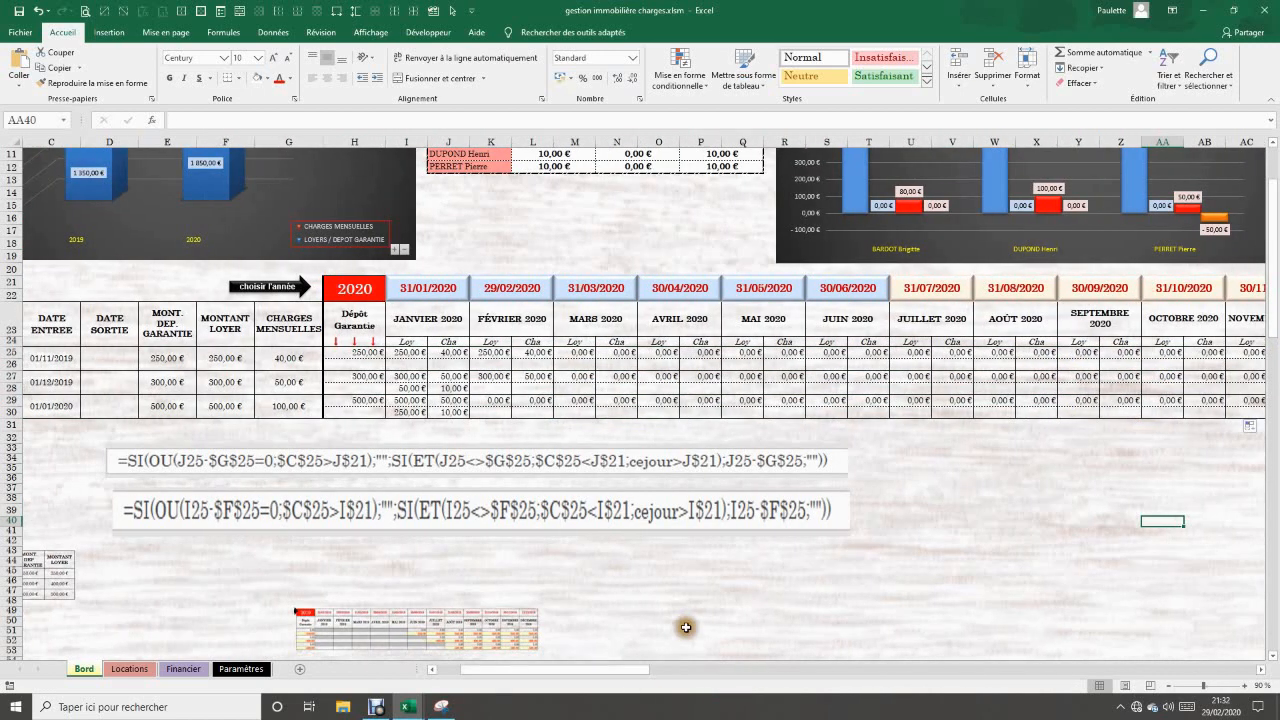
click(413, 388)
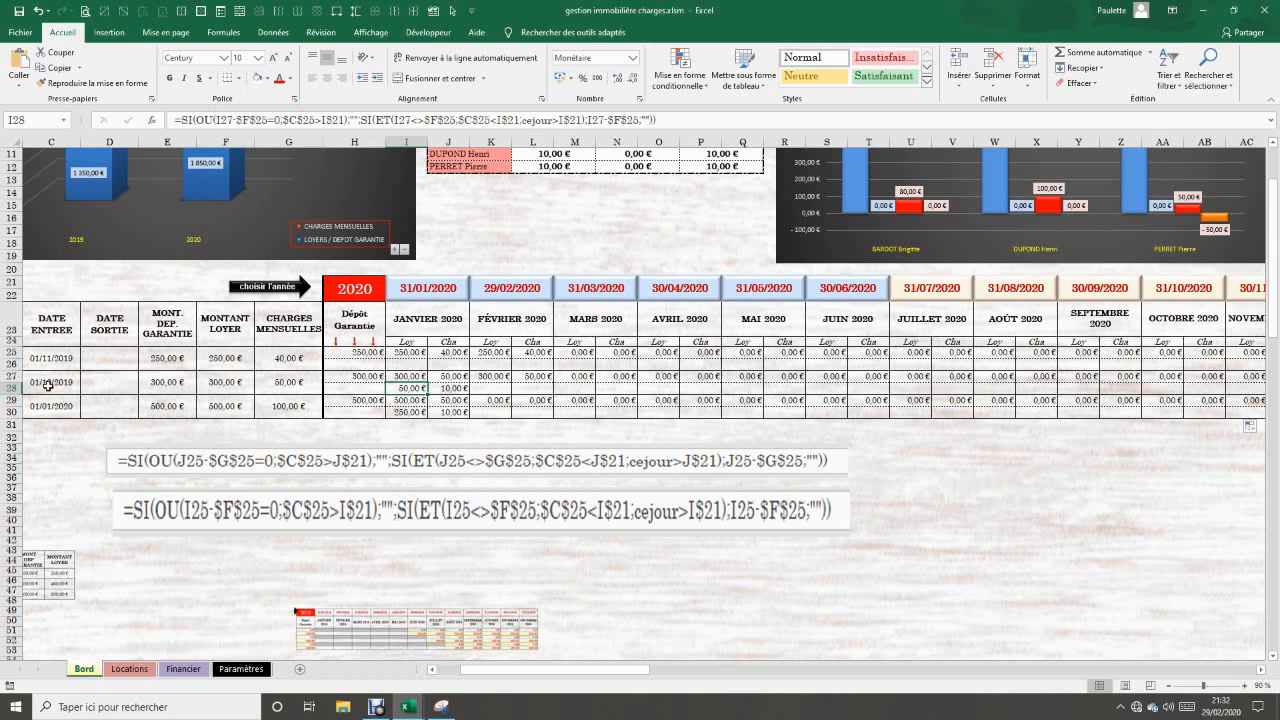
click(1023, 528)
- Replace every 25 with 27 in the formulas of the second tenant's rows, I27:AF28
drag(413, 378, 1183, 391)
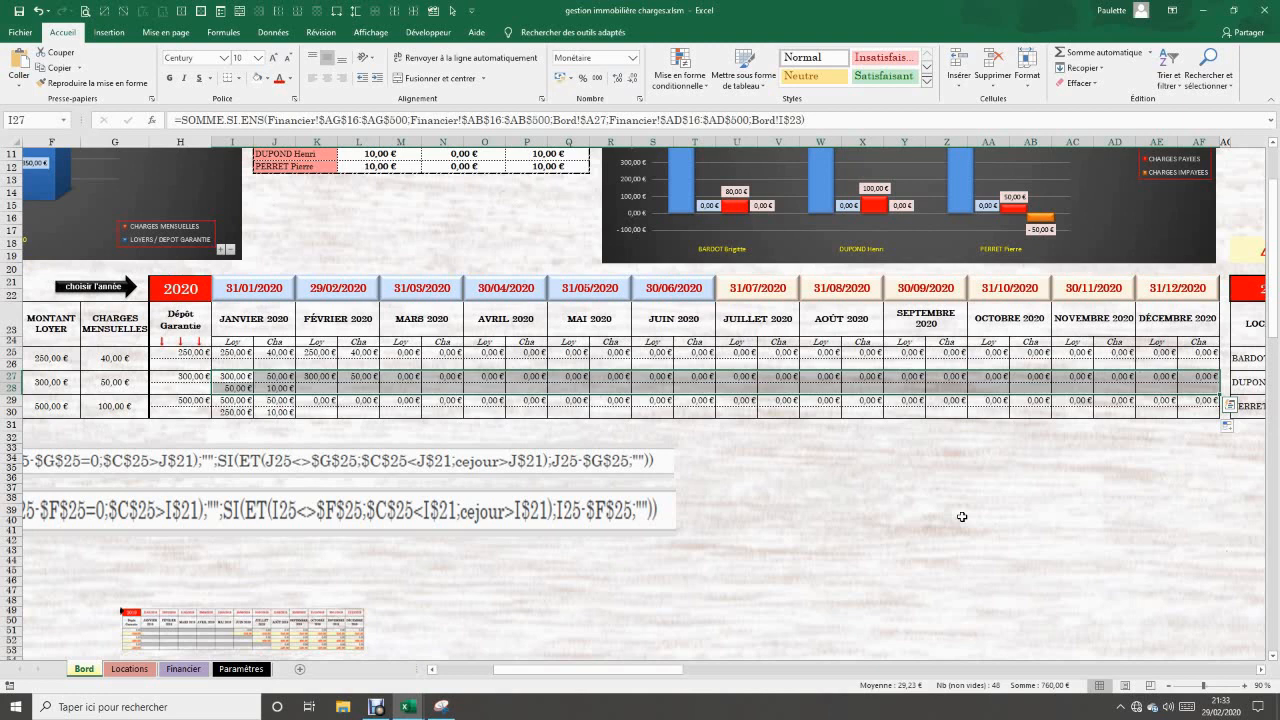
key(ctrl+h)
click(778, 477)
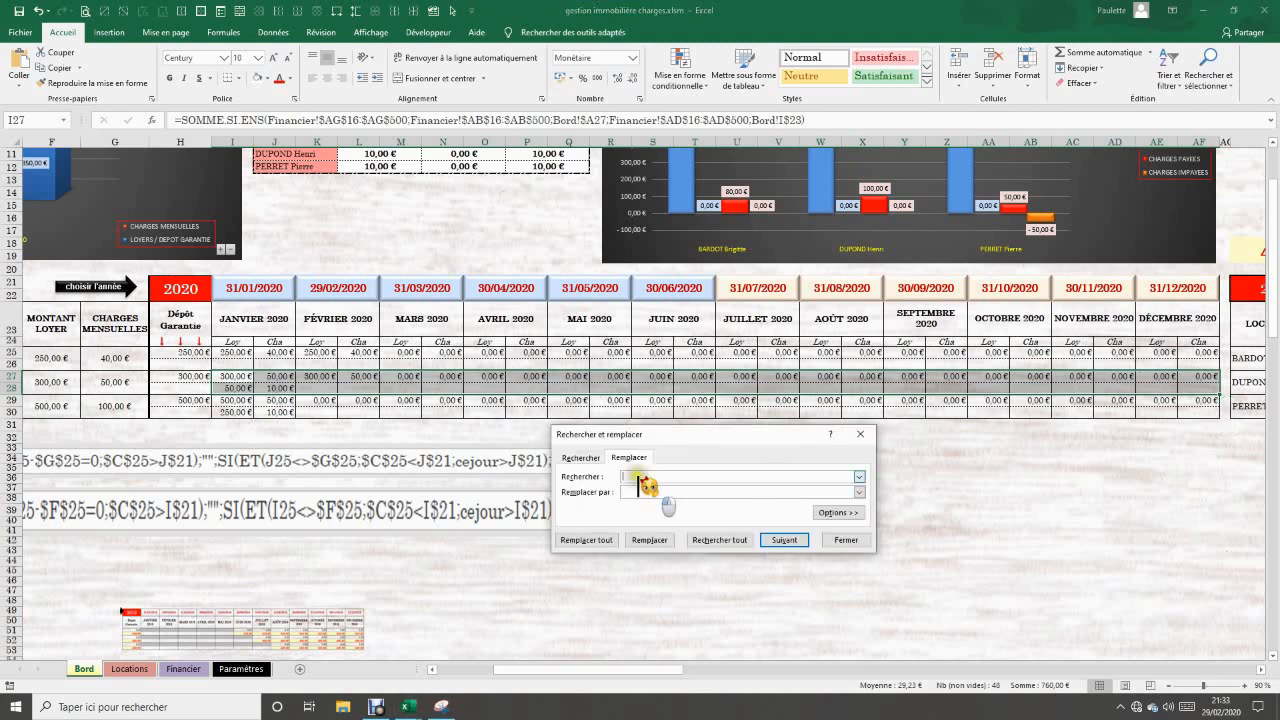
text(25)
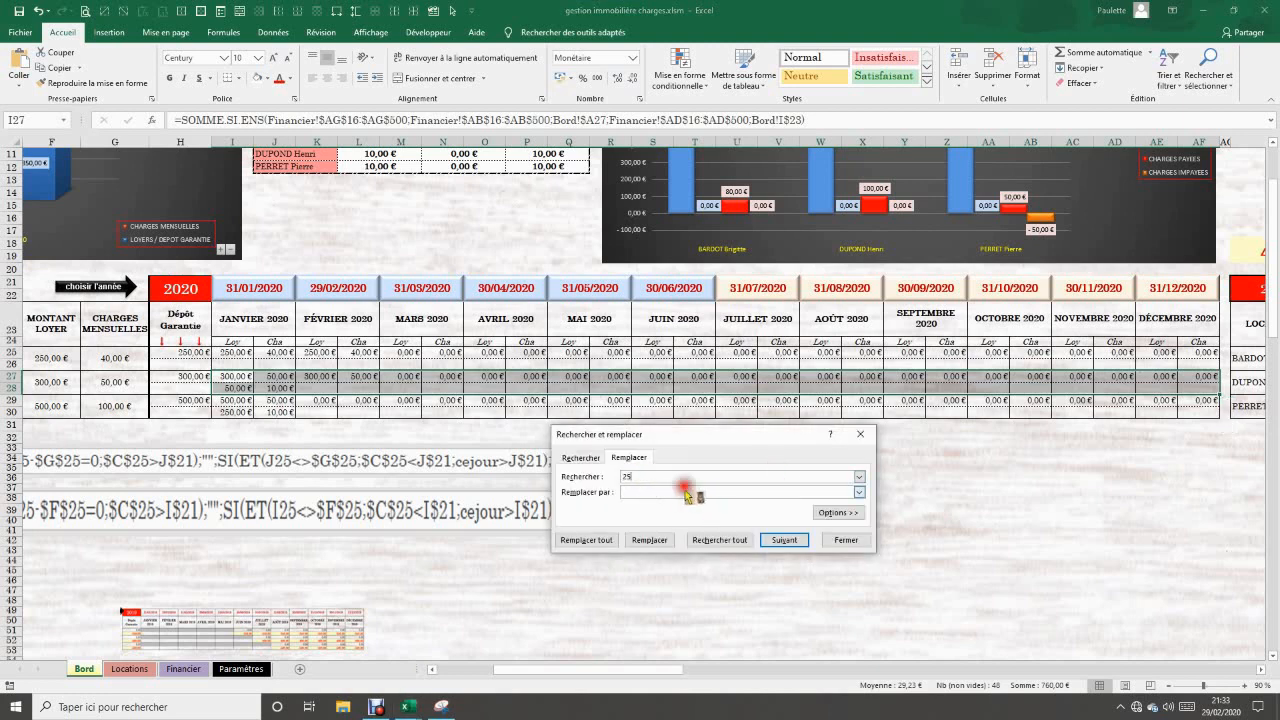
click(687, 493)
text(27)
click(584, 541)
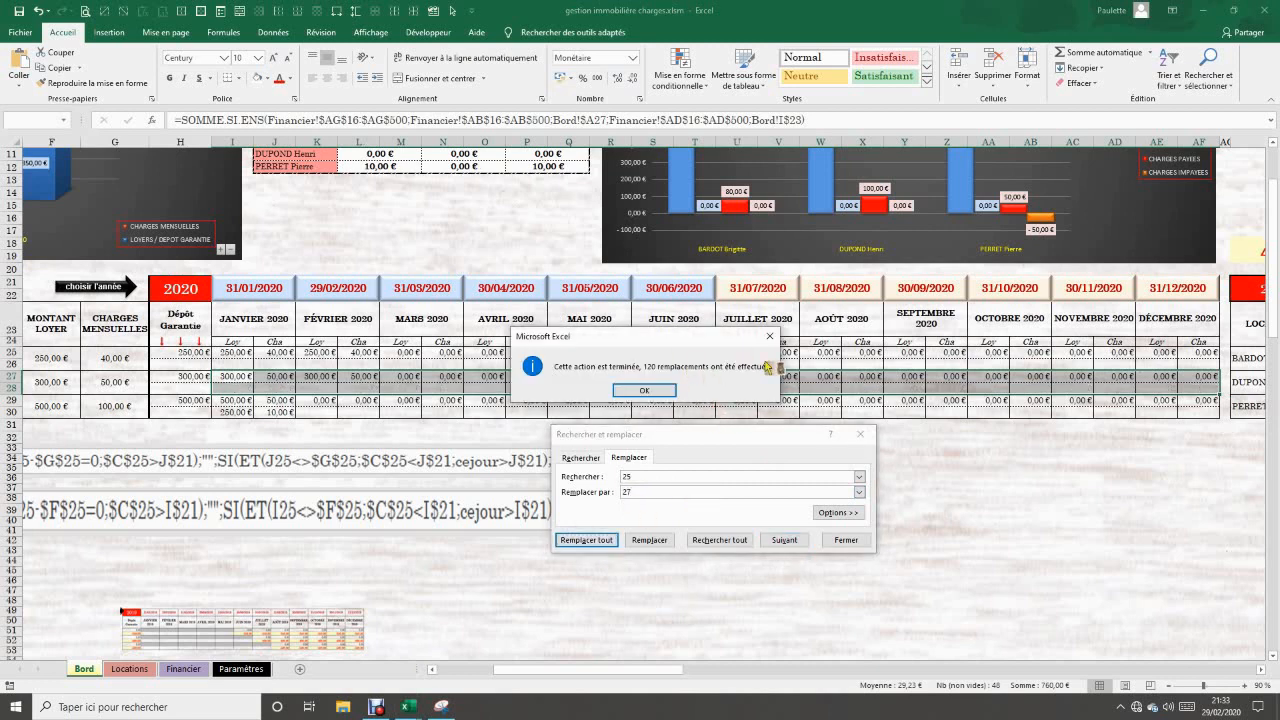
- Finish the replacement in I27:AF28 and close Find and Replace
click(645, 390)
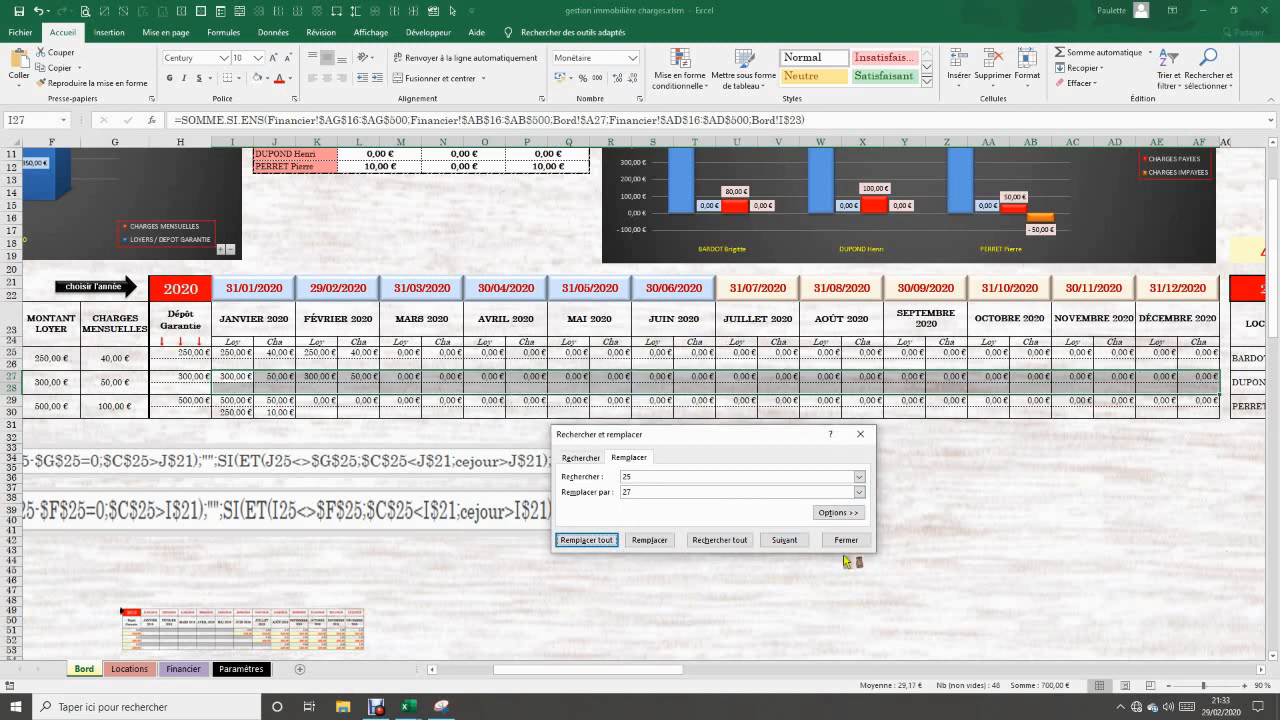
click(846, 540)
click(947, 541)
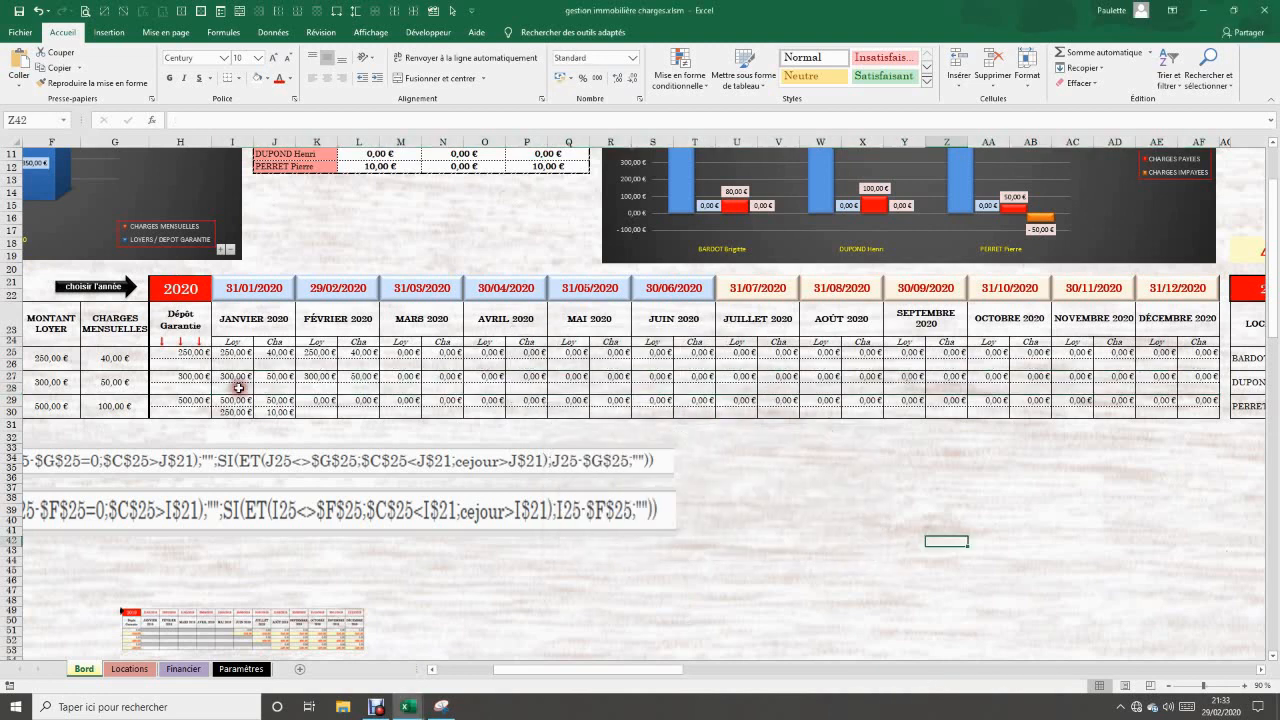
- Check the row references in the second tenant's rent and charges difference formulas in row 28, from January to March
click(239, 388)
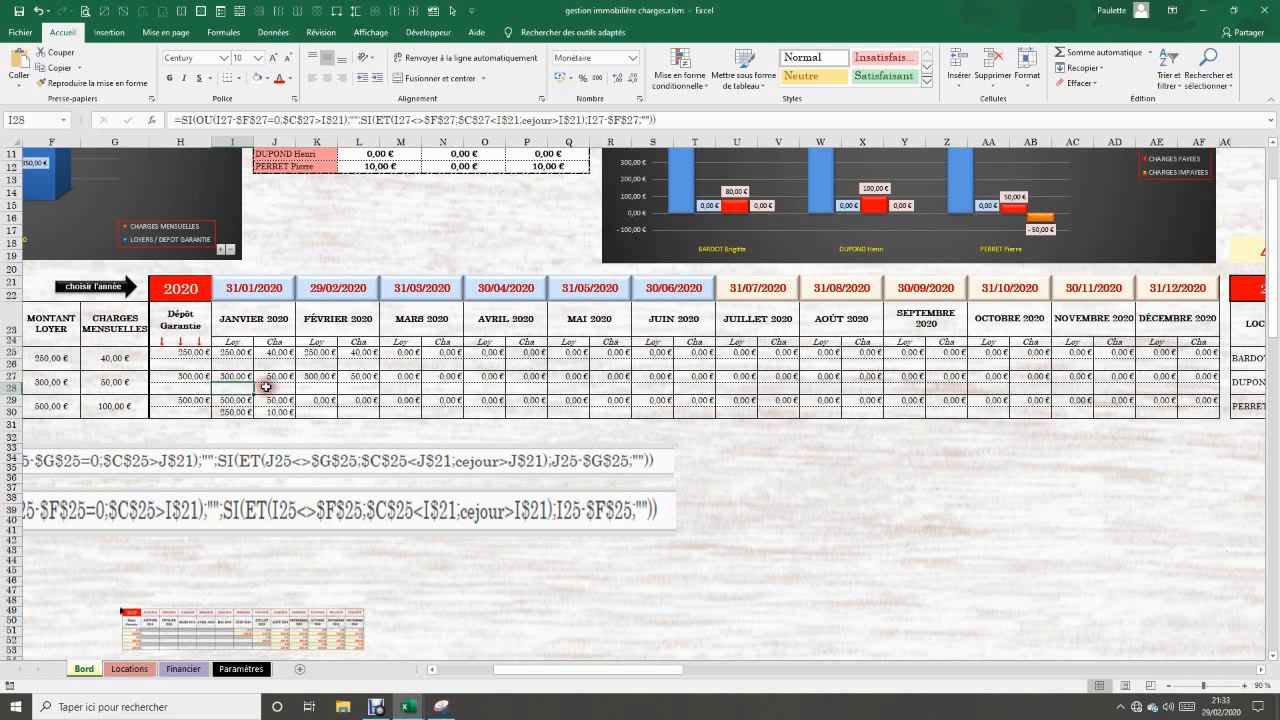
key(Right)
key(Right)
key(Right)
key(Right)
key(Right)
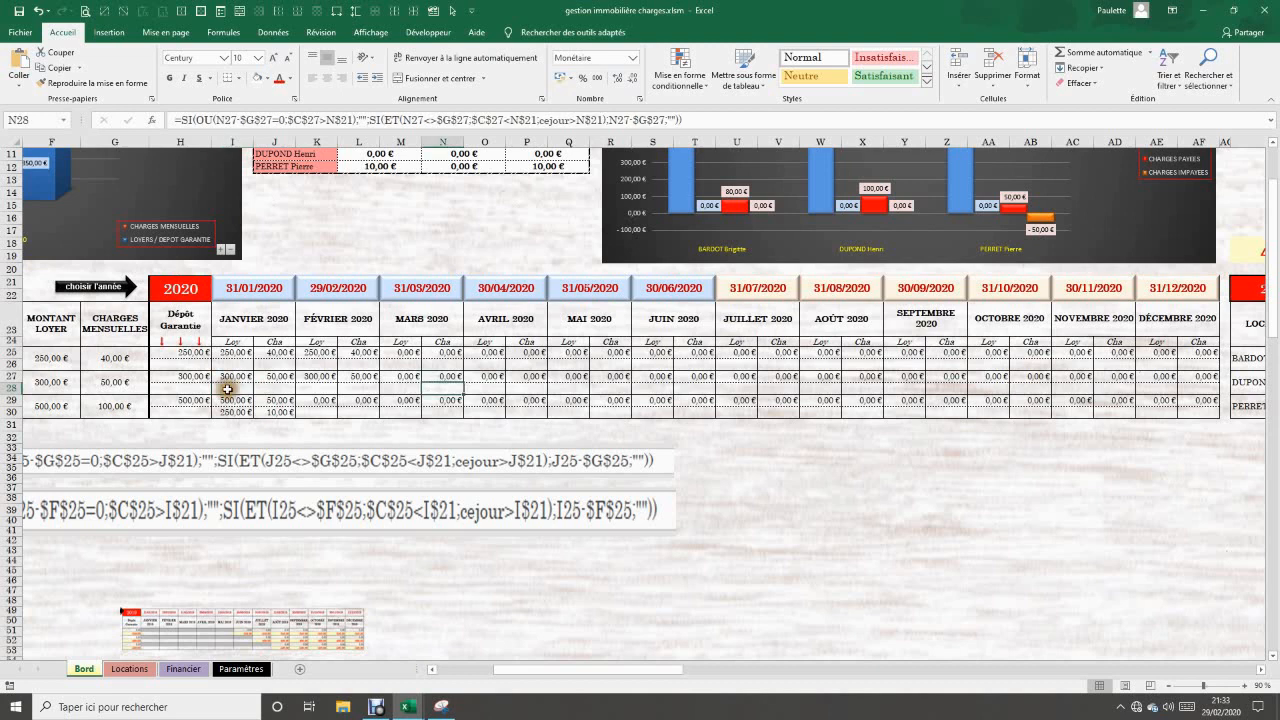
click(409, 387)
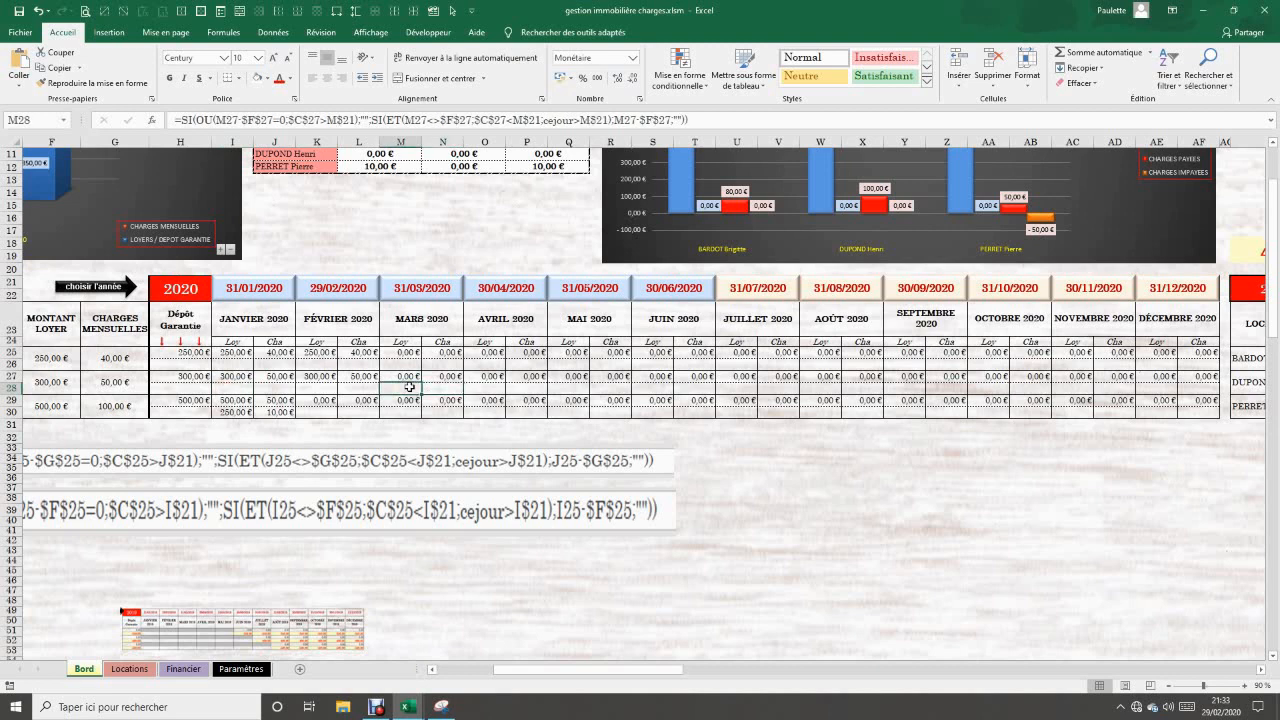
click(276, 388)
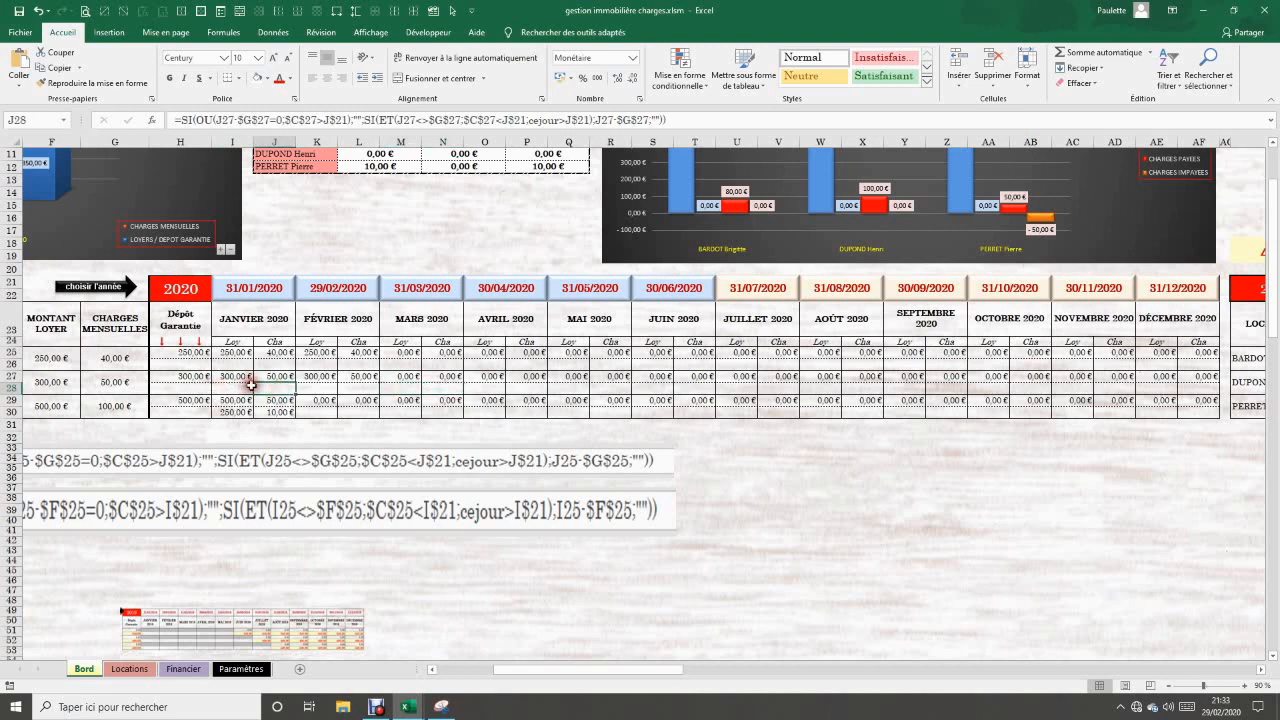
click(245, 388)
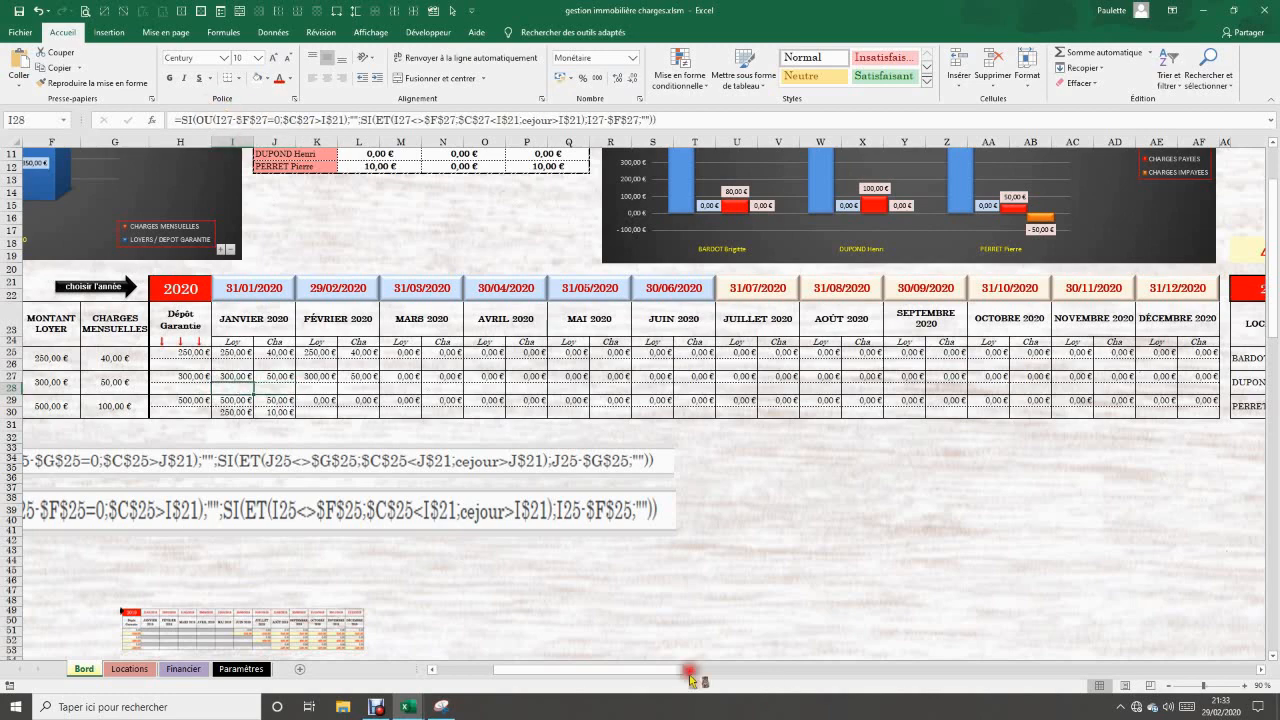
- Compare the second tenant's January rent difference formula in I28 with the received rent, monthly rent and entry date cells it references
drag(655, 678, 571, 680)
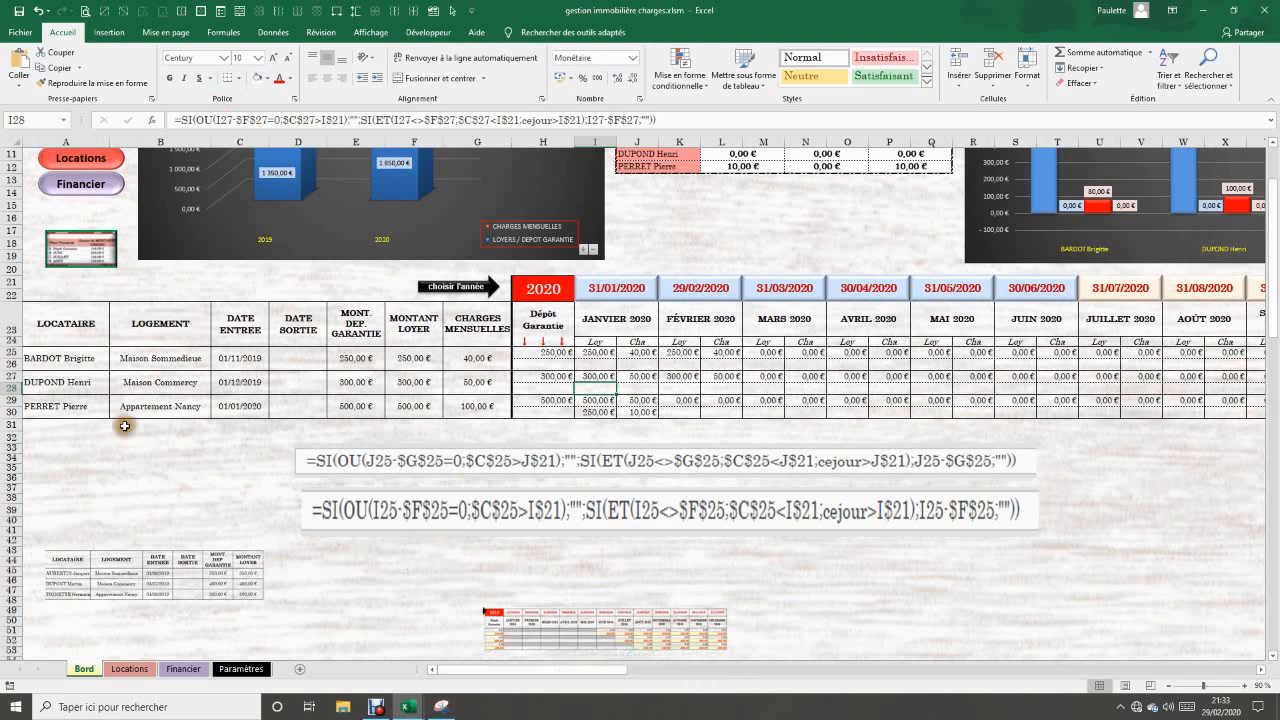
click(589, 393)
click(603, 376)
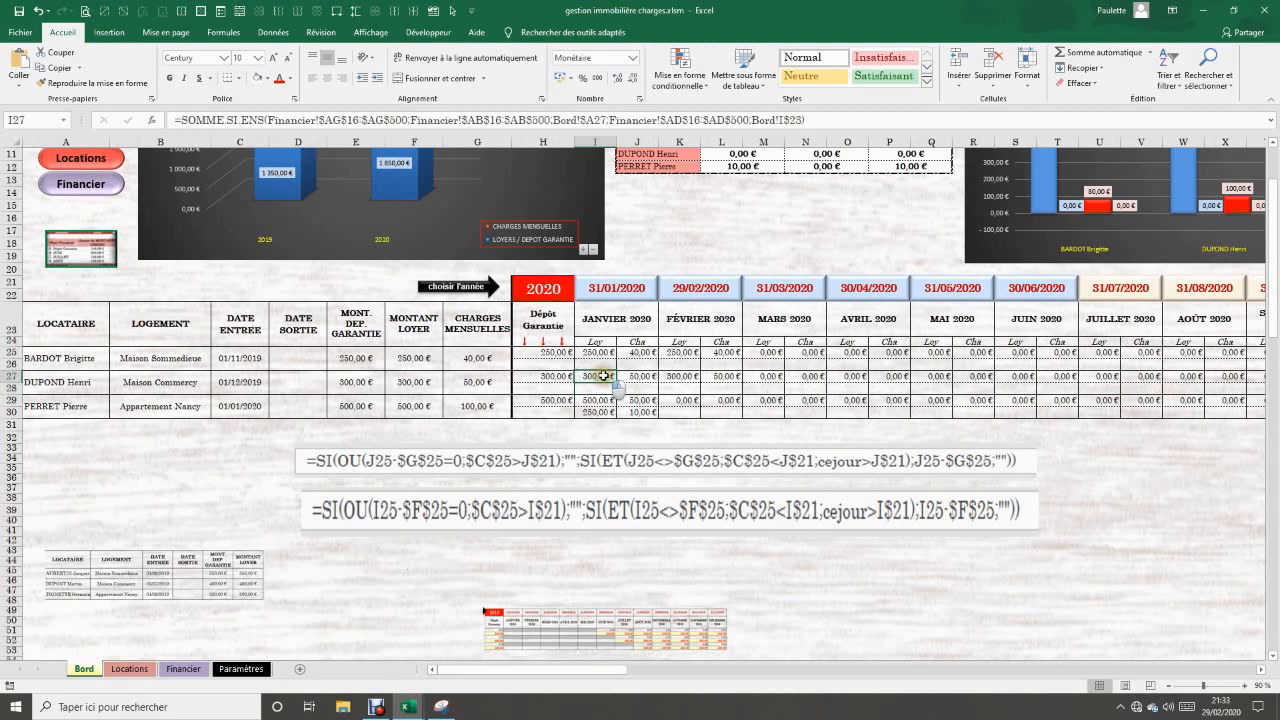
click(597, 389)
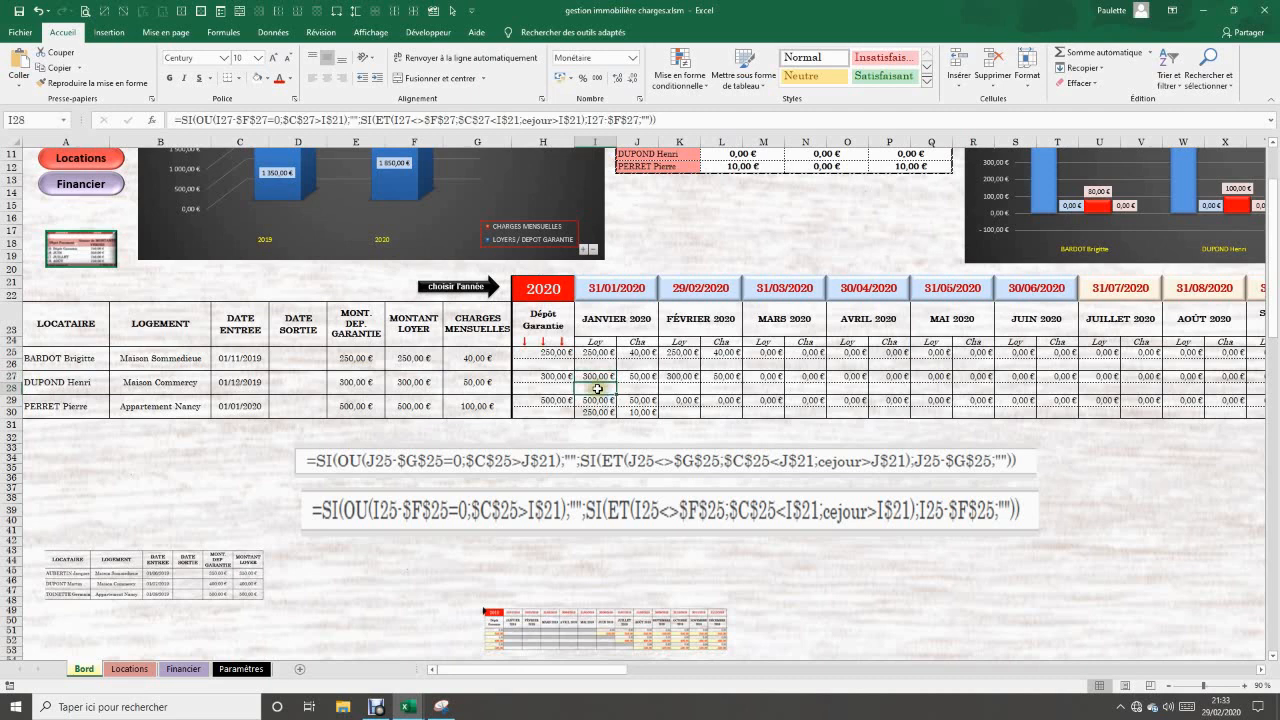
click(411, 380)
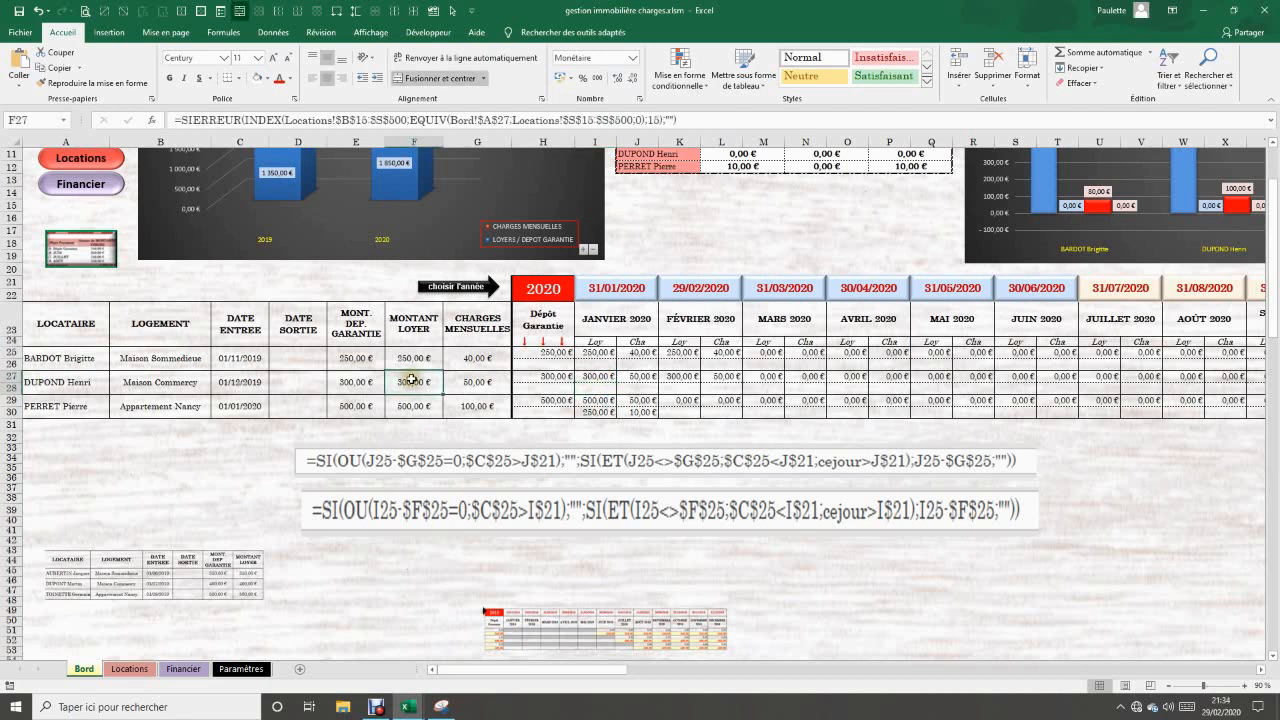
click(596, 388)
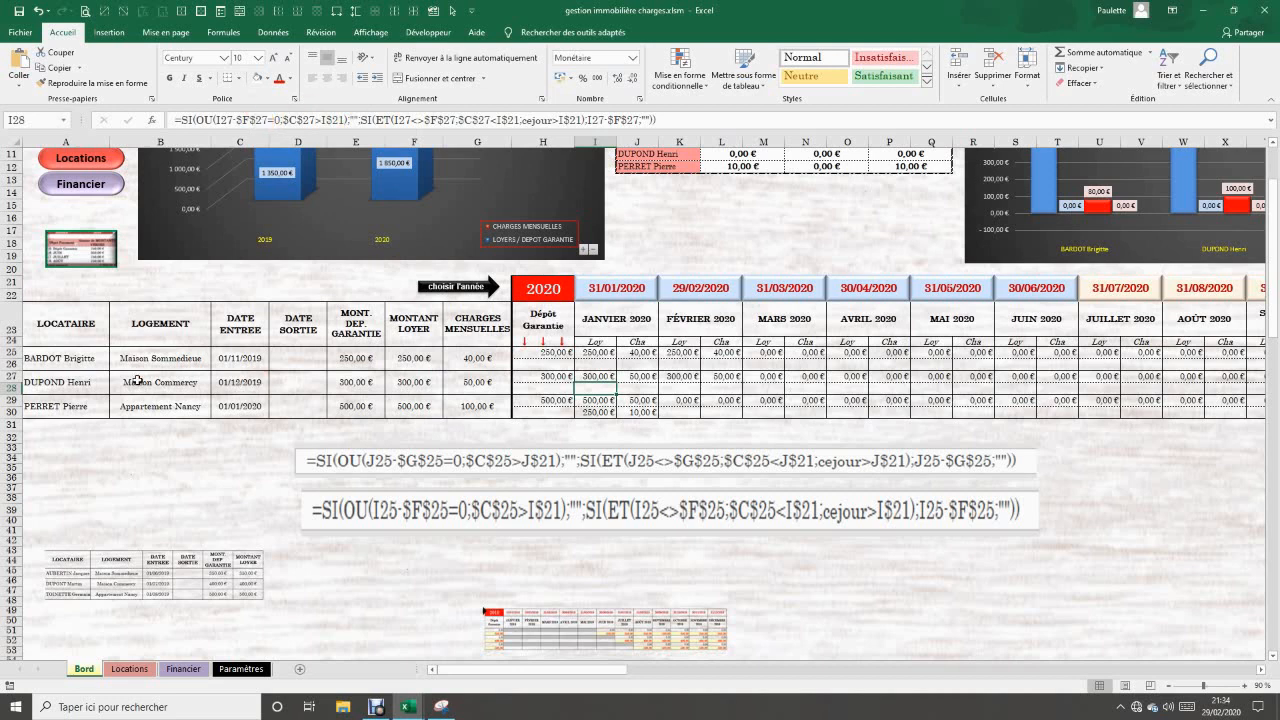
click(244, 384)
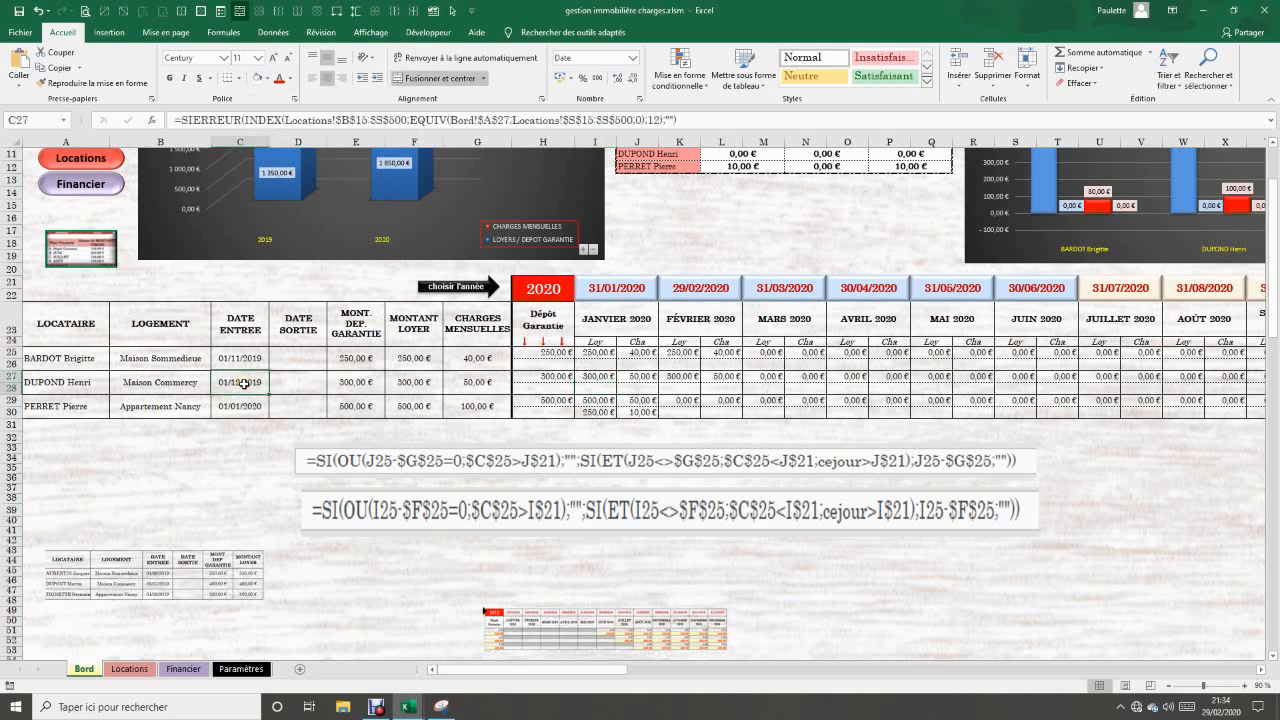
click(601, 389)
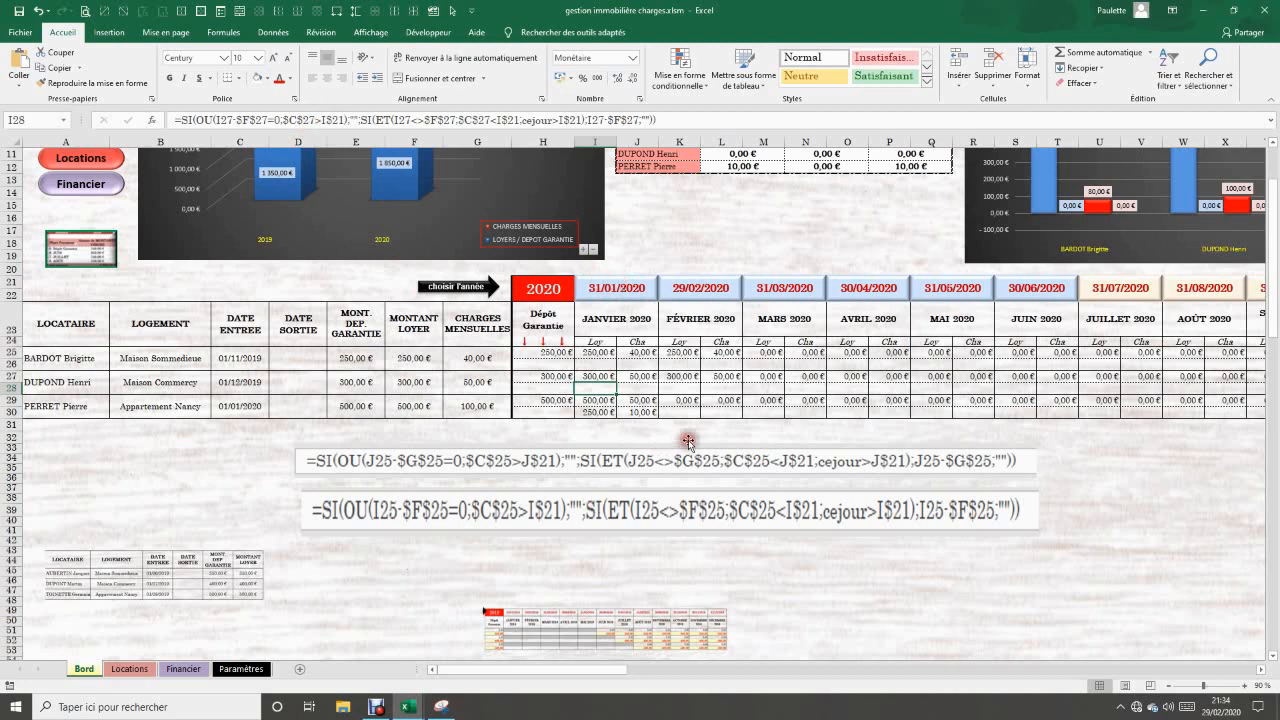
- Check the row references in the third tenant's January rent and charges difference formulas in I30 and J30
click(611, 419)
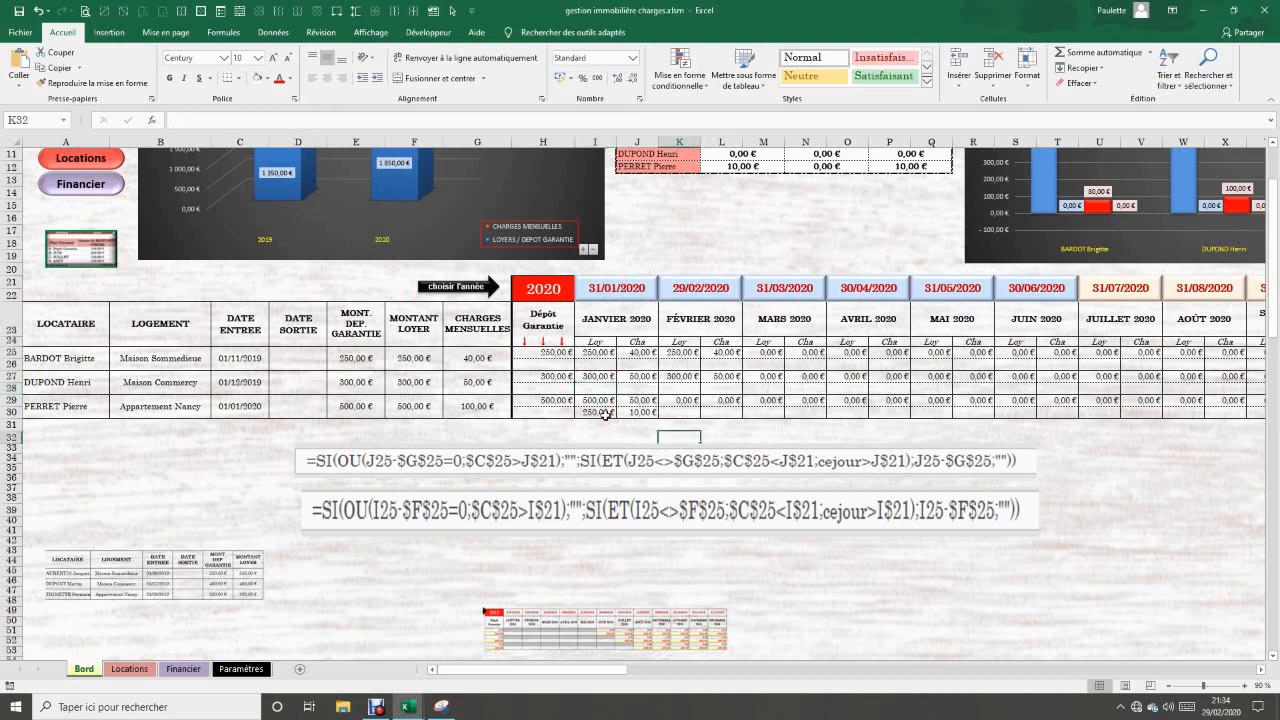
click(612, 412)
click(637, 412)
click(603, 413)
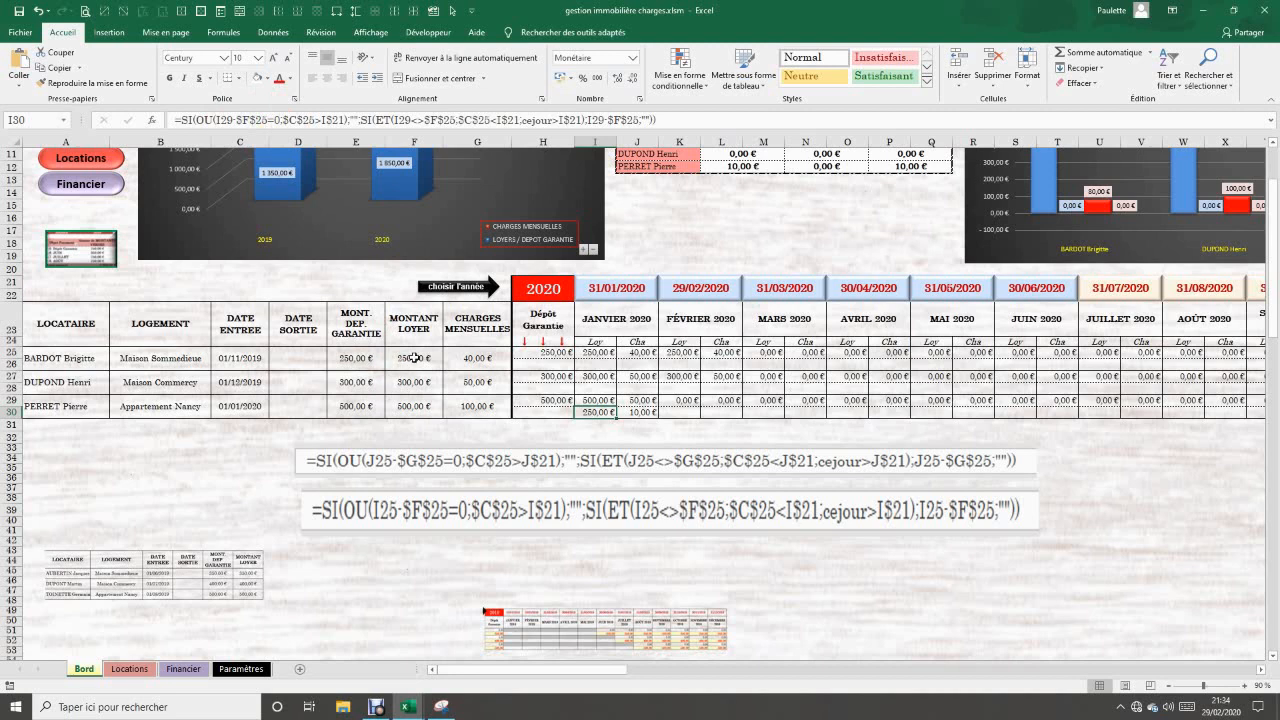
- Replace every 25 with 29 in the formulas of the third tenant's rows, I29:AF30
drag(605, 400, 1220, 408)
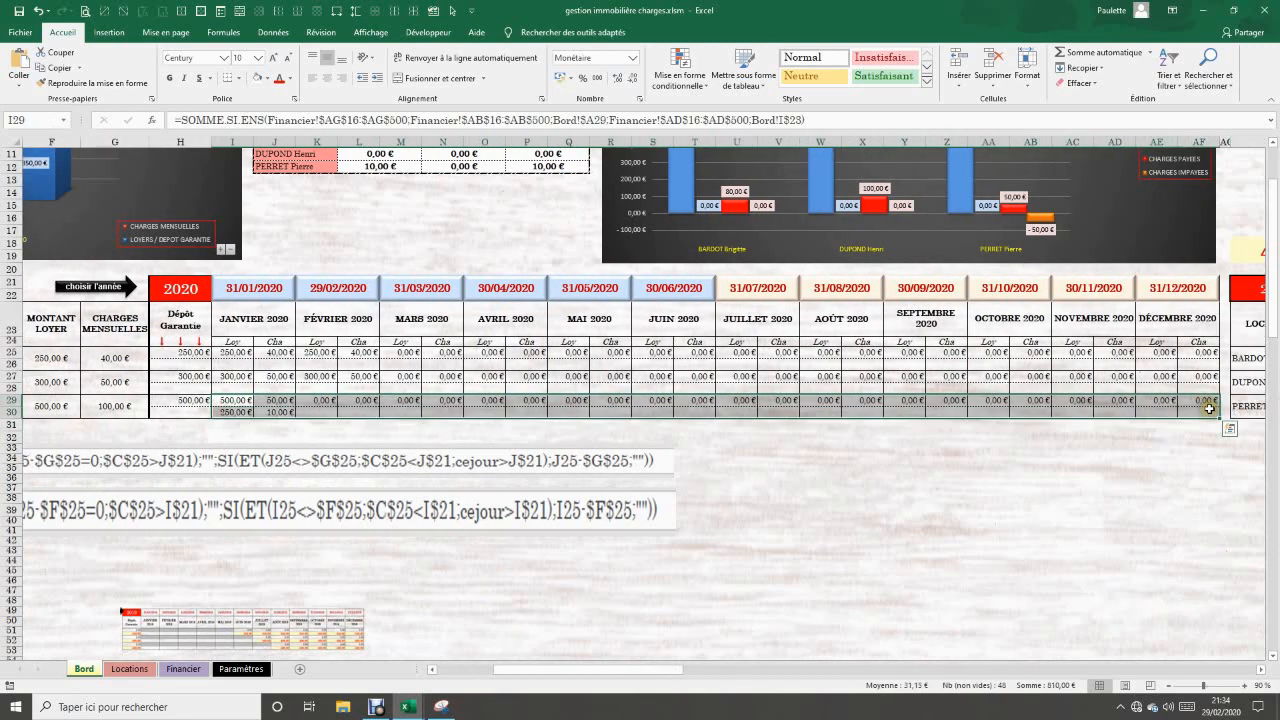
key(ctrl+h)
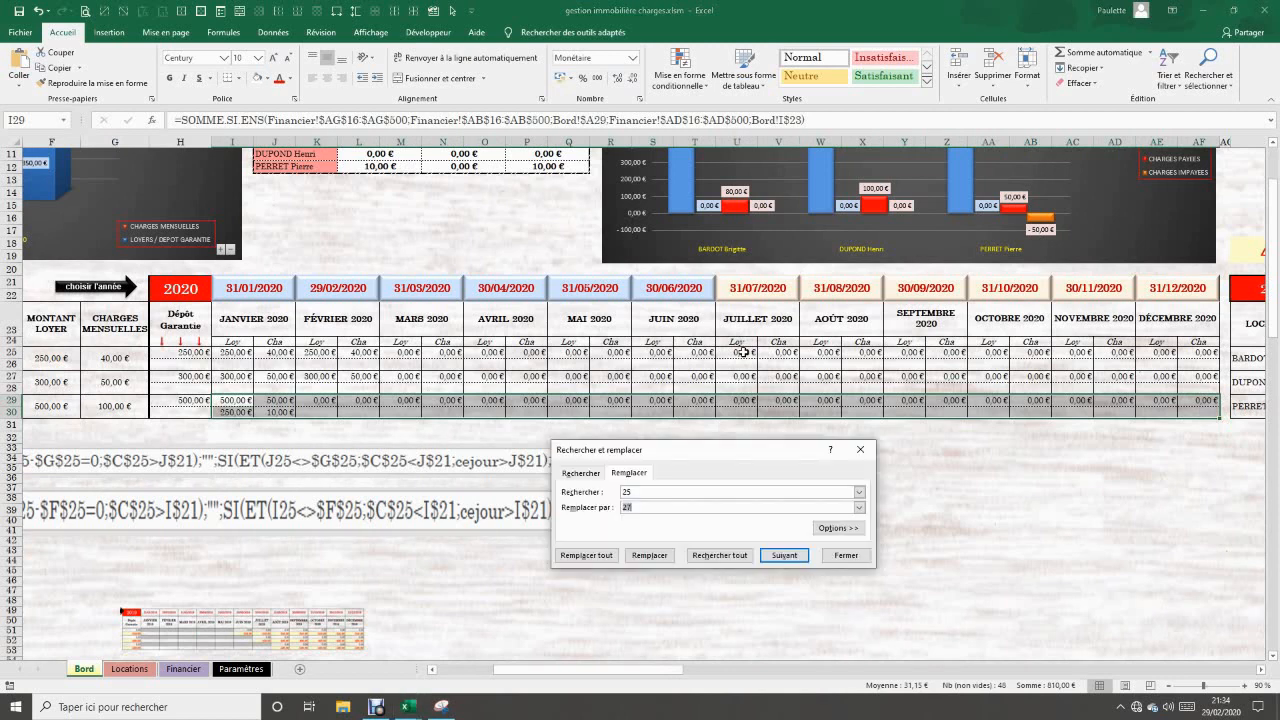
click(640, 507)
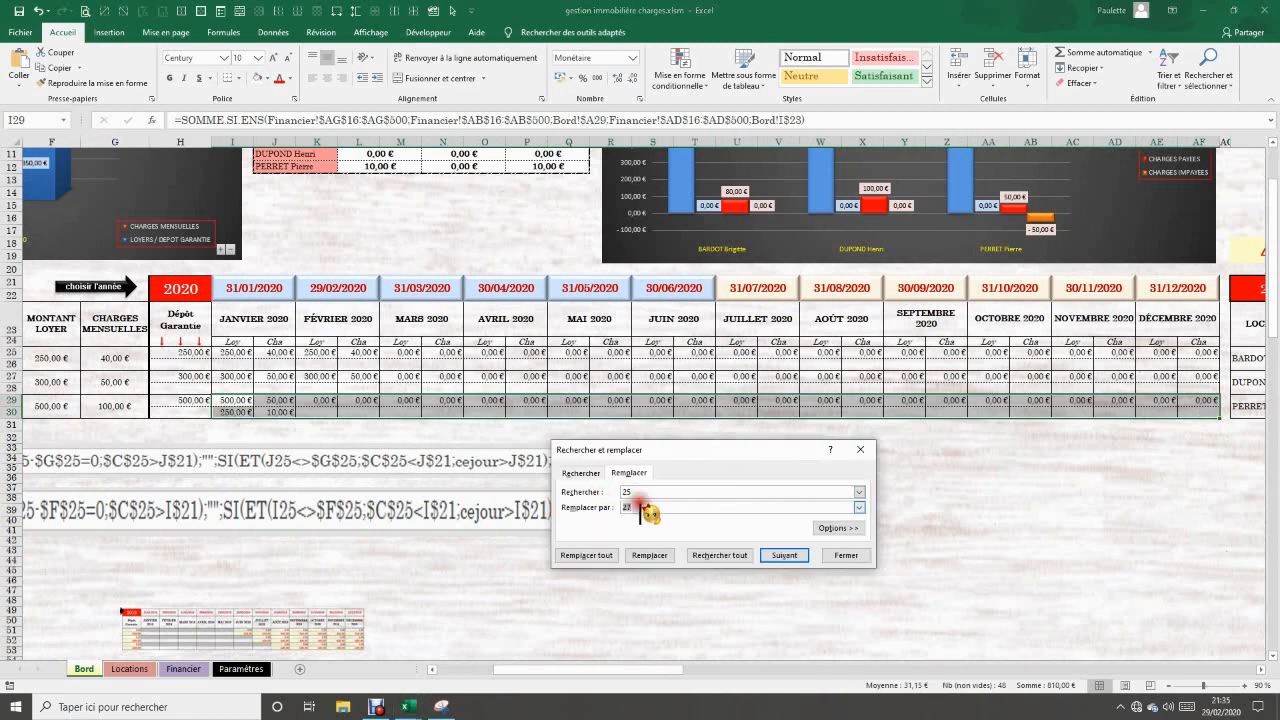
text(29)
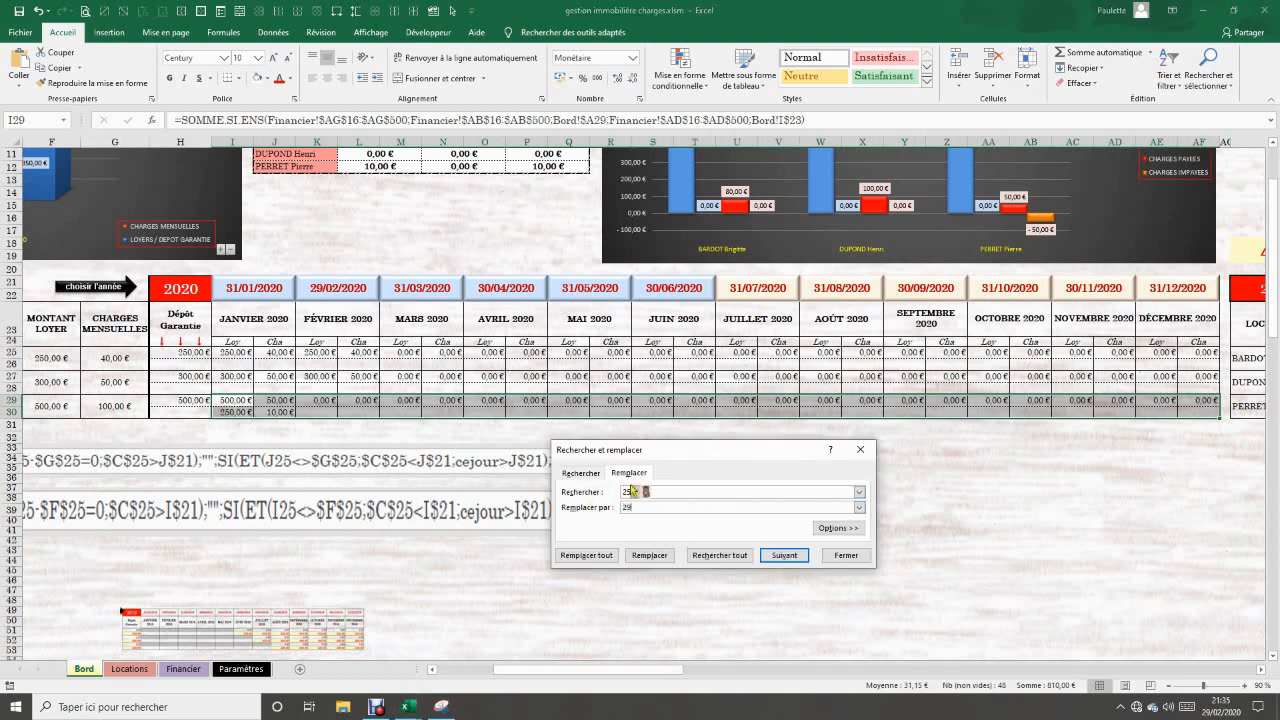
click(586, 555)
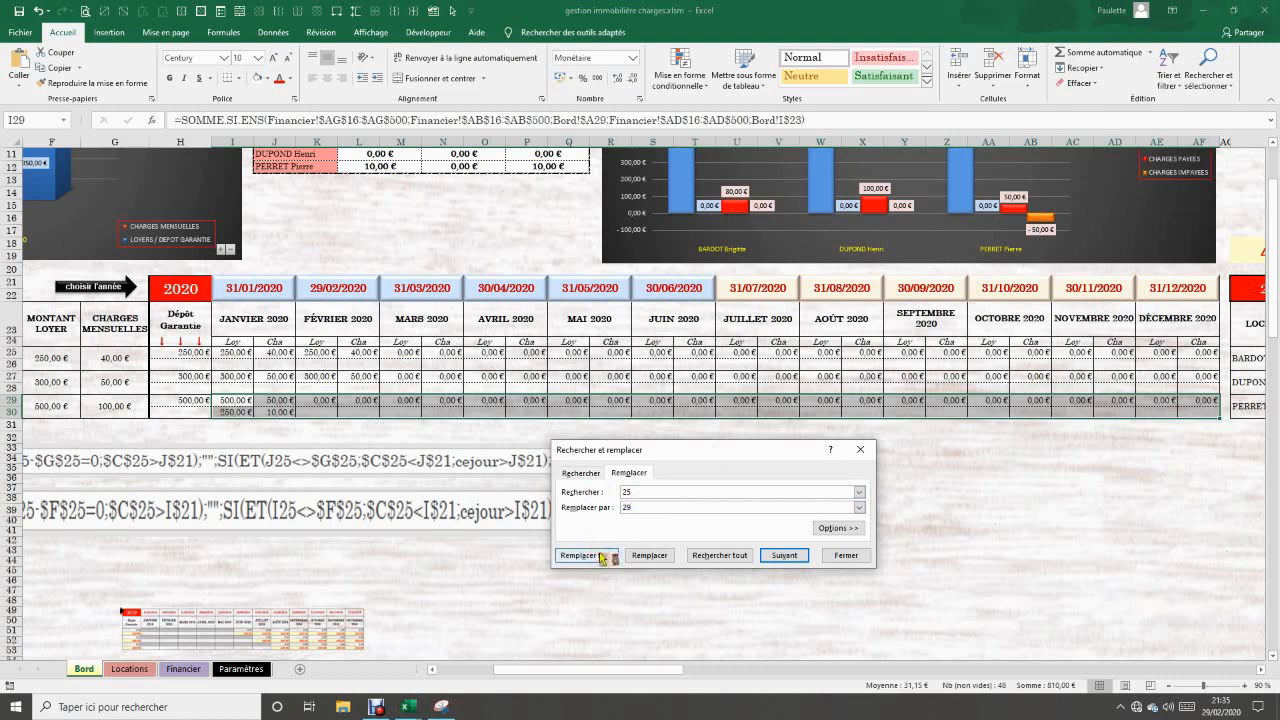
click(594, 556)
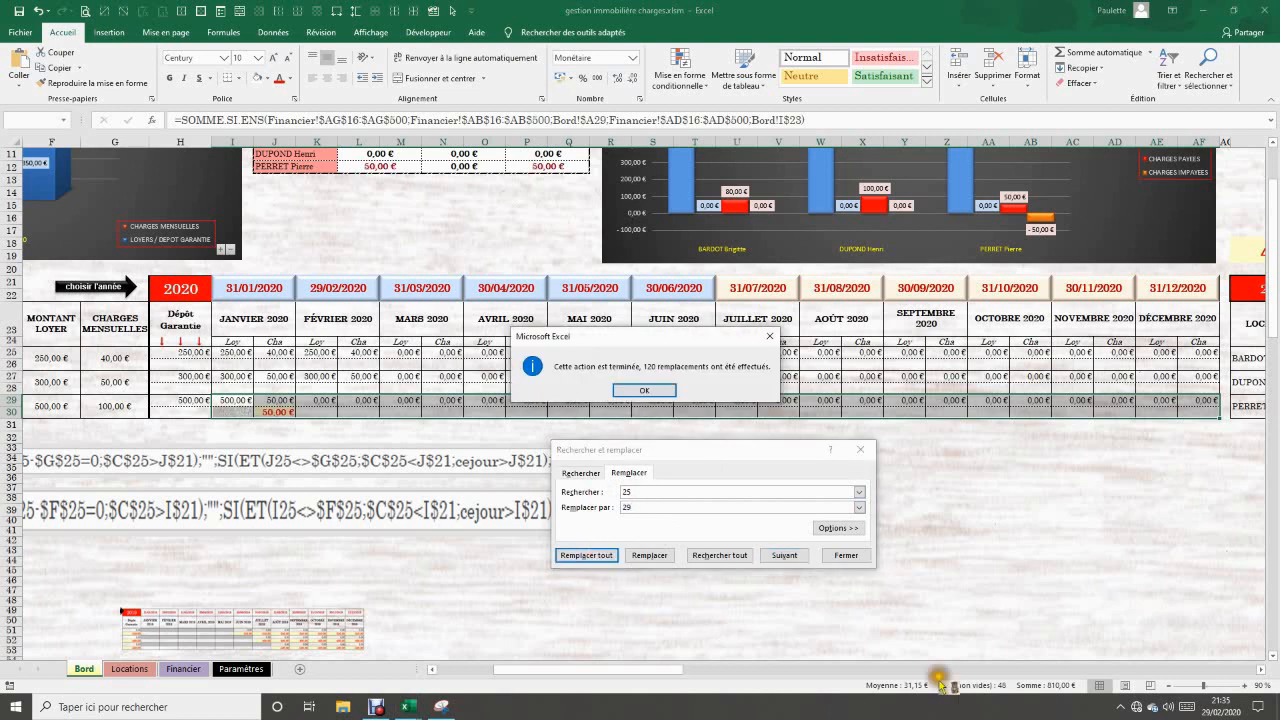
click(645, 391)
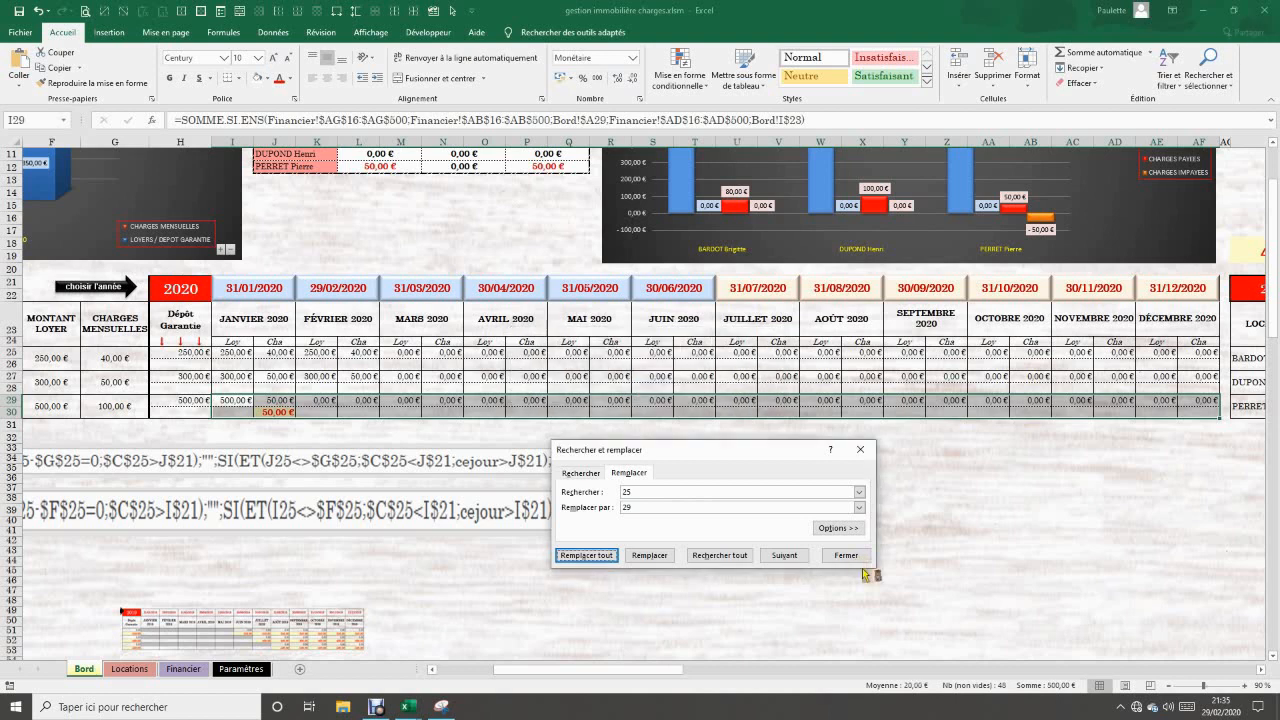
click(846, 555)
click(904, 488)
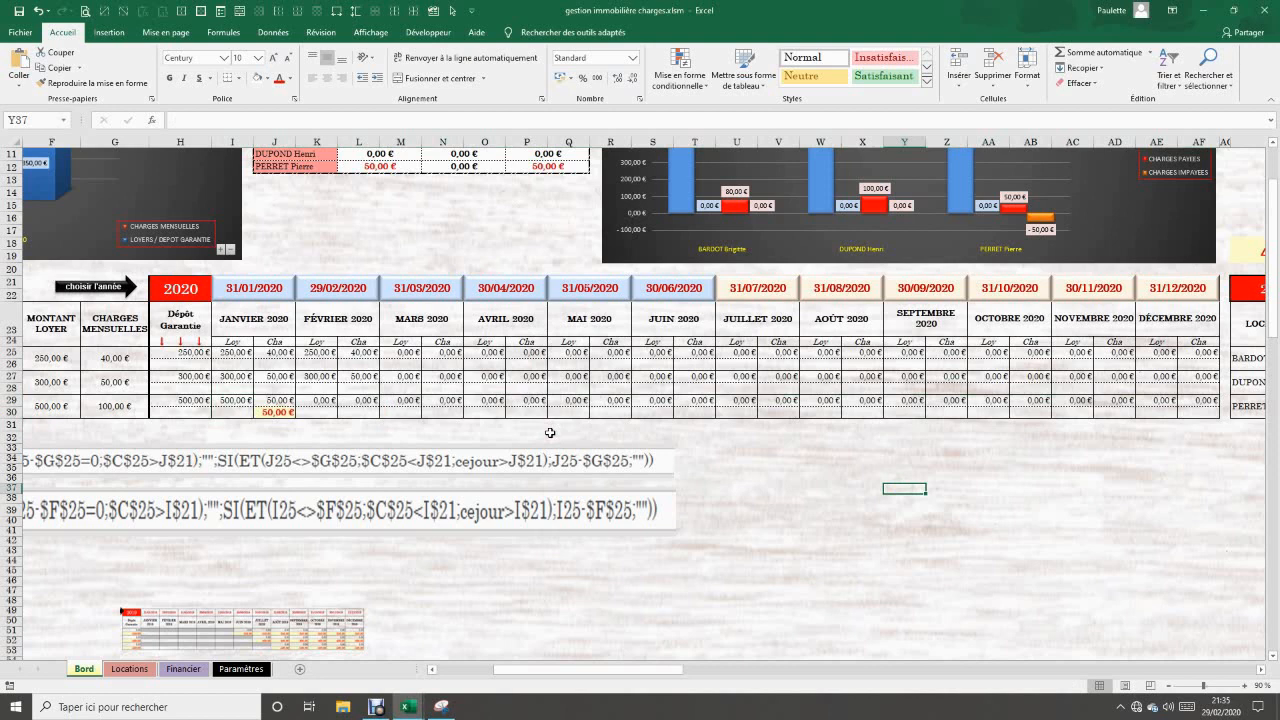
- Review the first tenant's January payment and difference formulas, and the rent payment formulas of the other two tenants
click(231, 351)
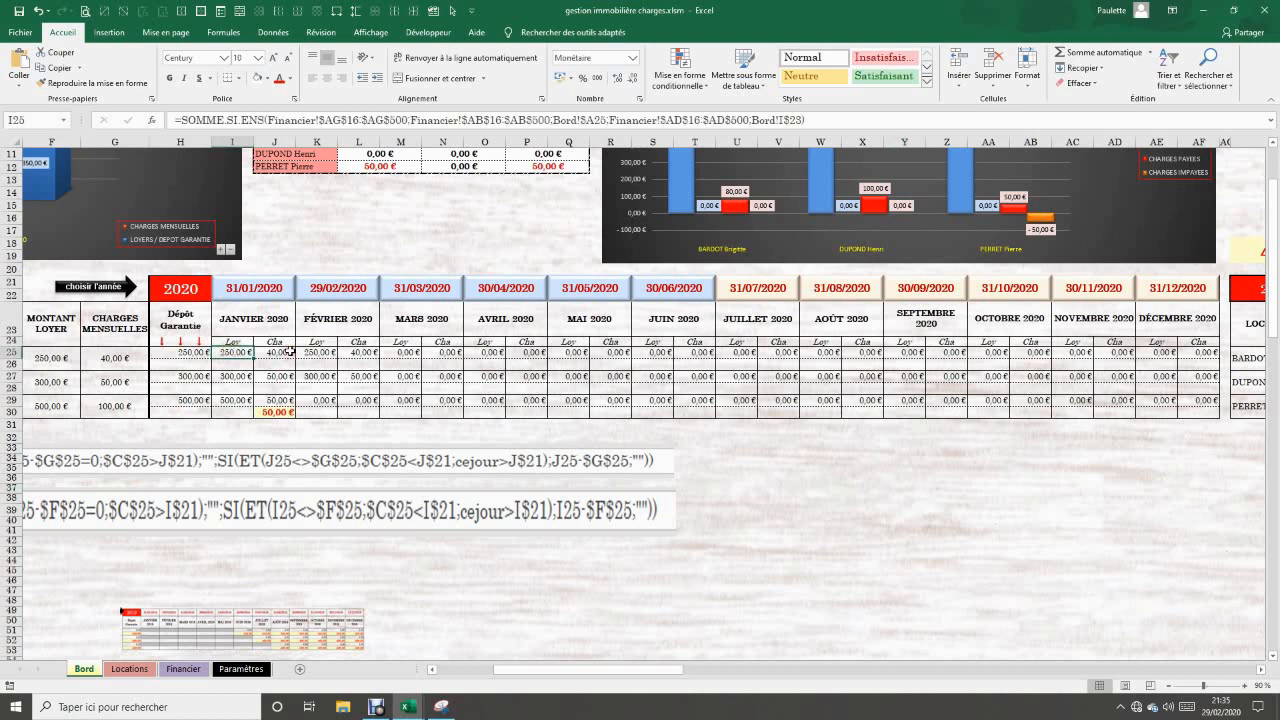
key(Right)
click(235, 353)
key(Down)
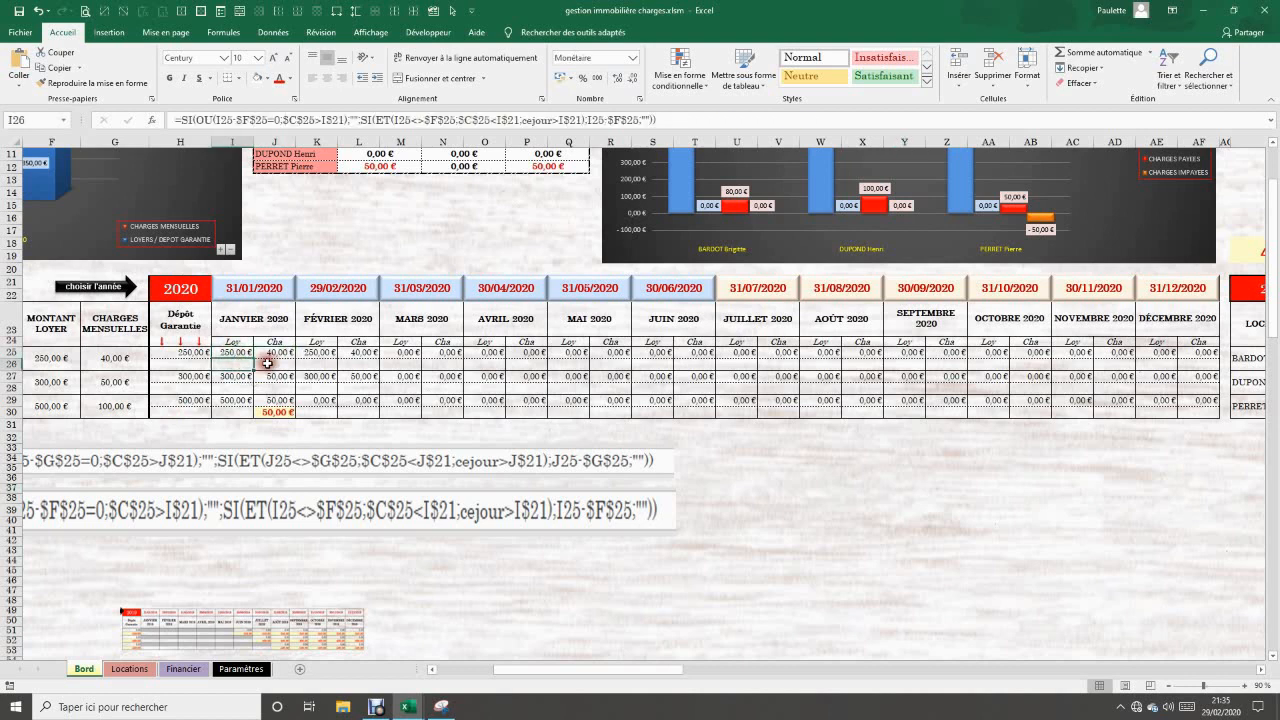
key(Right)
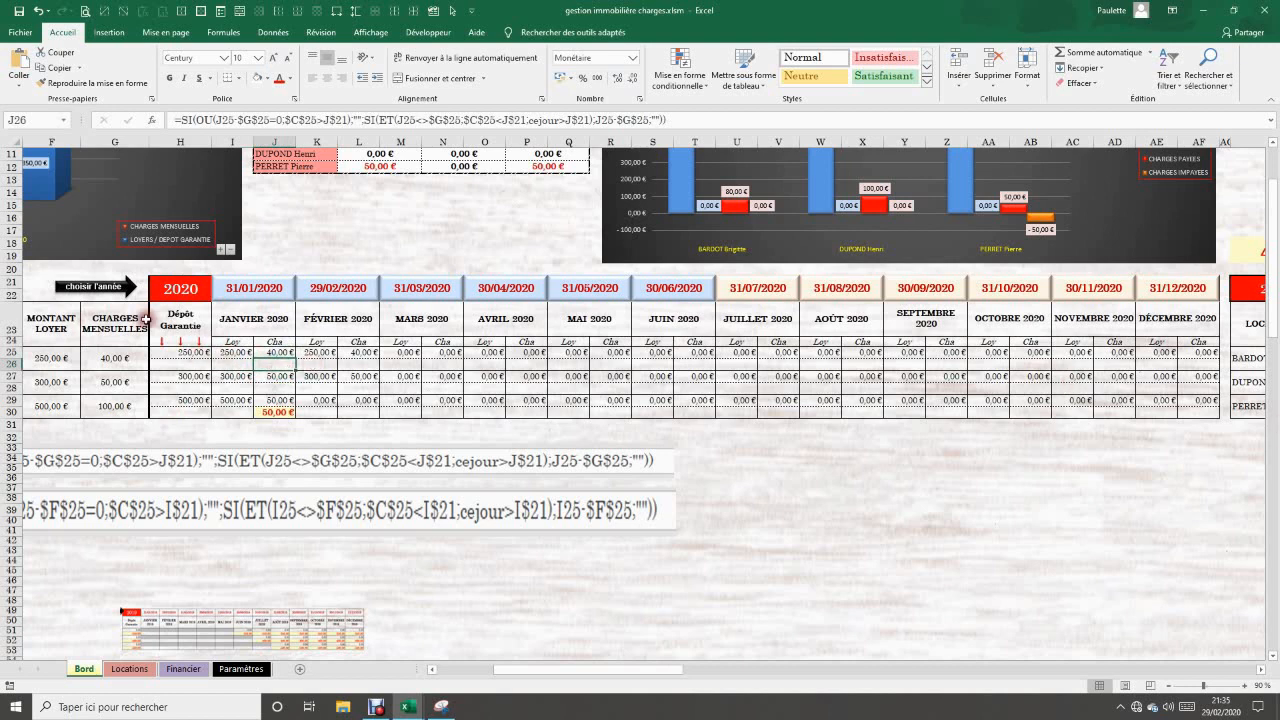
click(226, 354)
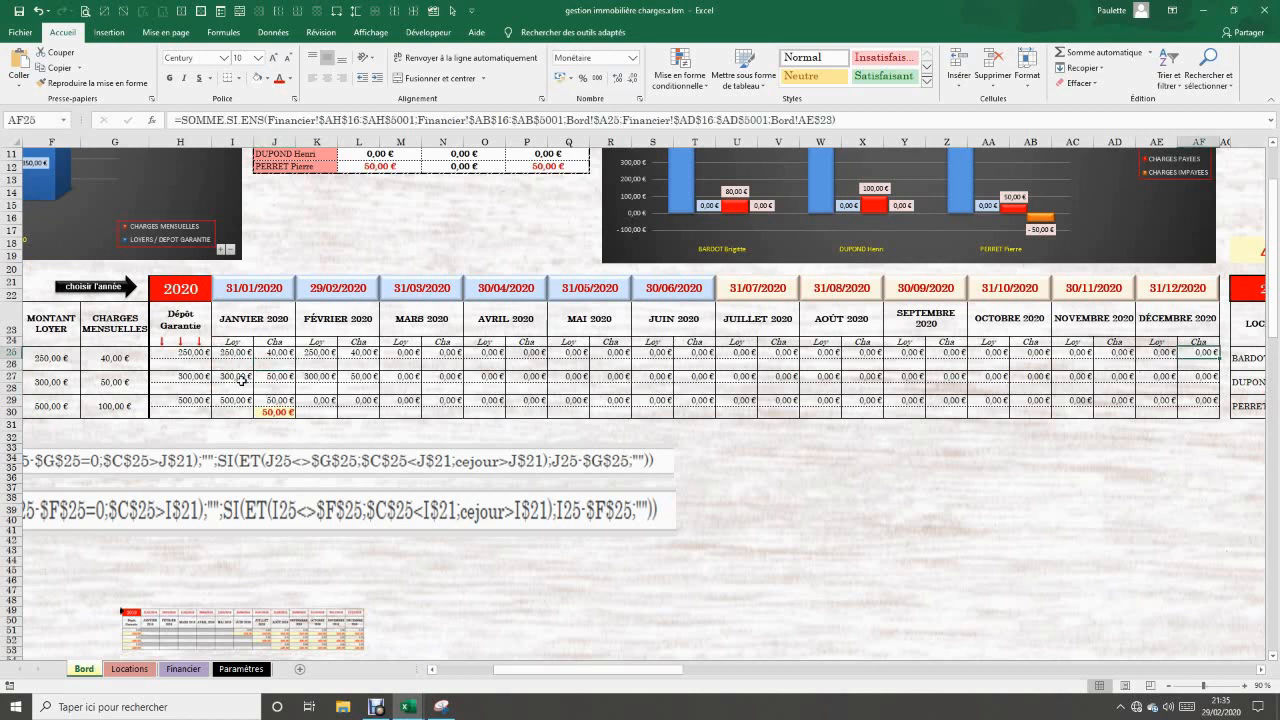
click(236, 378)
click(240, 400)
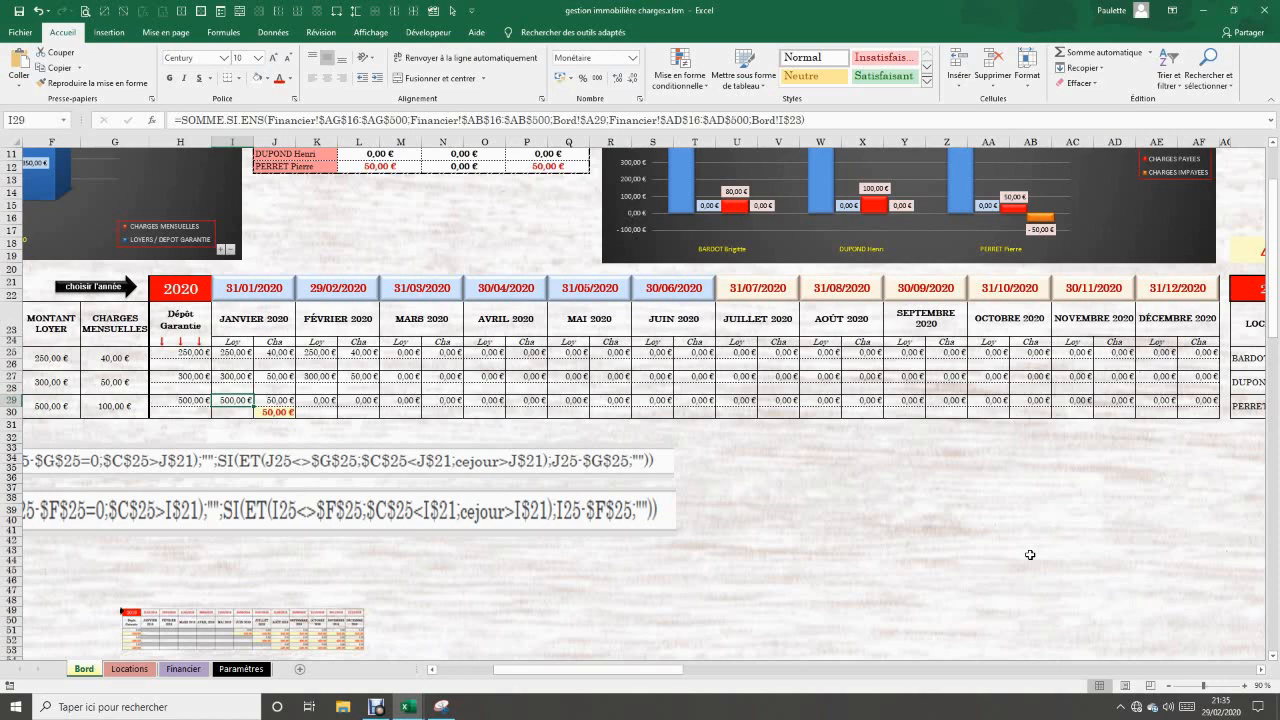
- Look over the notes below the monthly table and inspect the third tenant's monthly charges in G29
scroll(857, 571, down, 5)
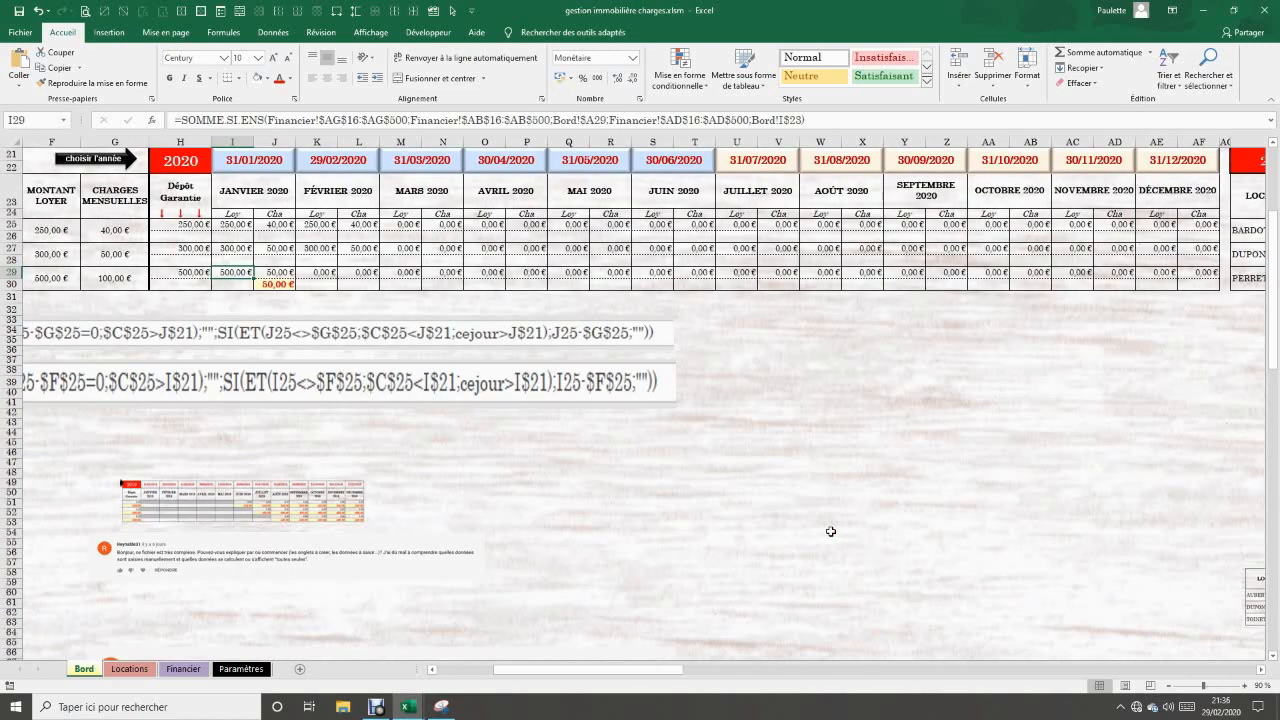
scroll(829, 517, down, 5)
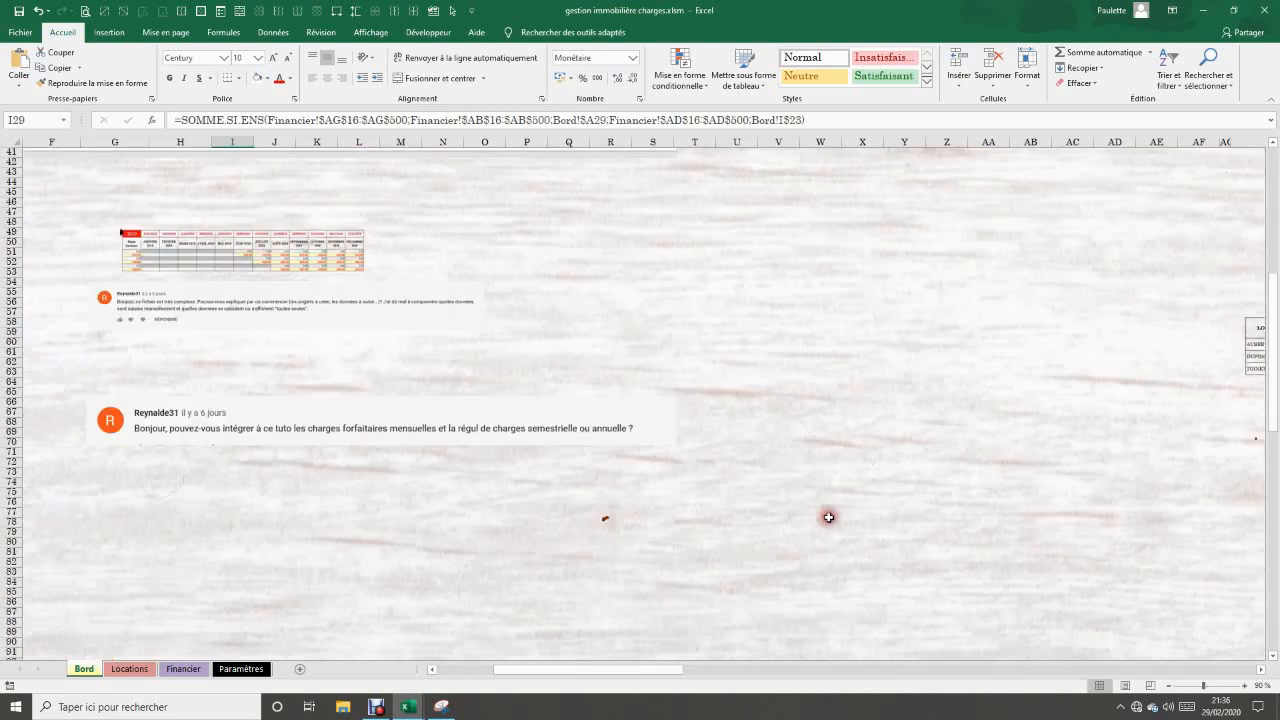
scroll(829, 517, up, 7)
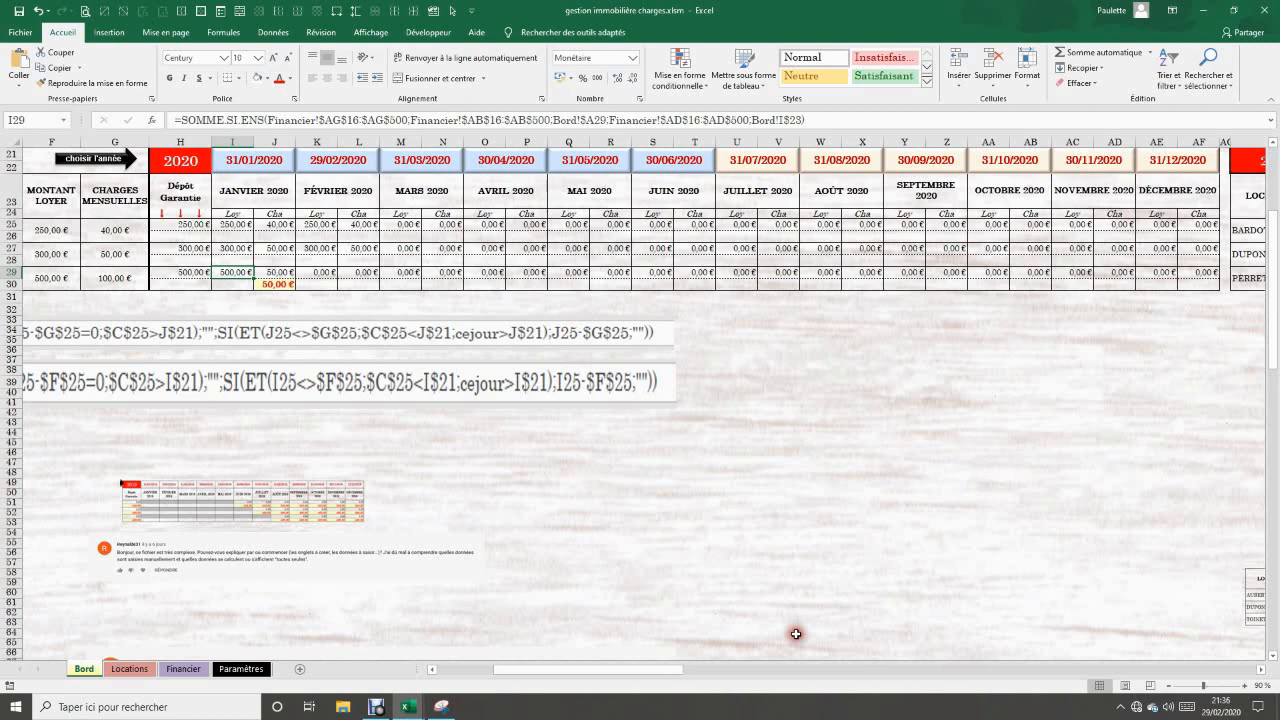
scroll(946, 484, left, 3)
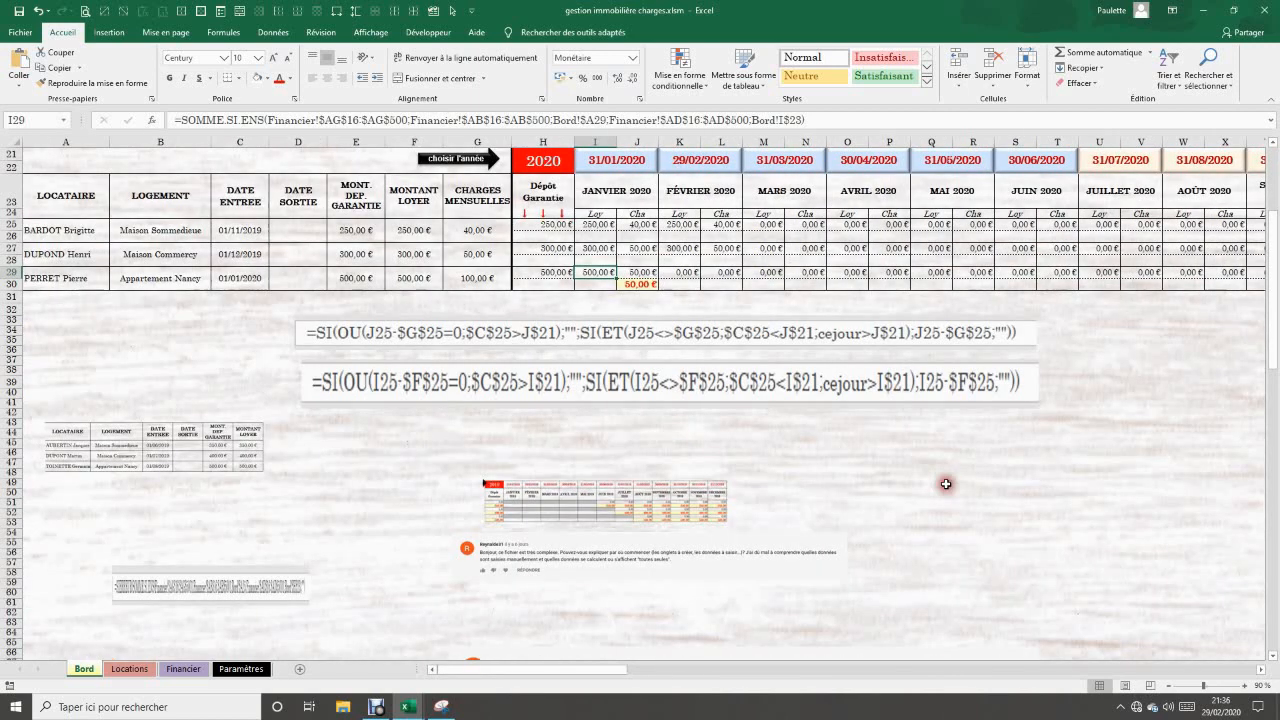
click(946, 484)
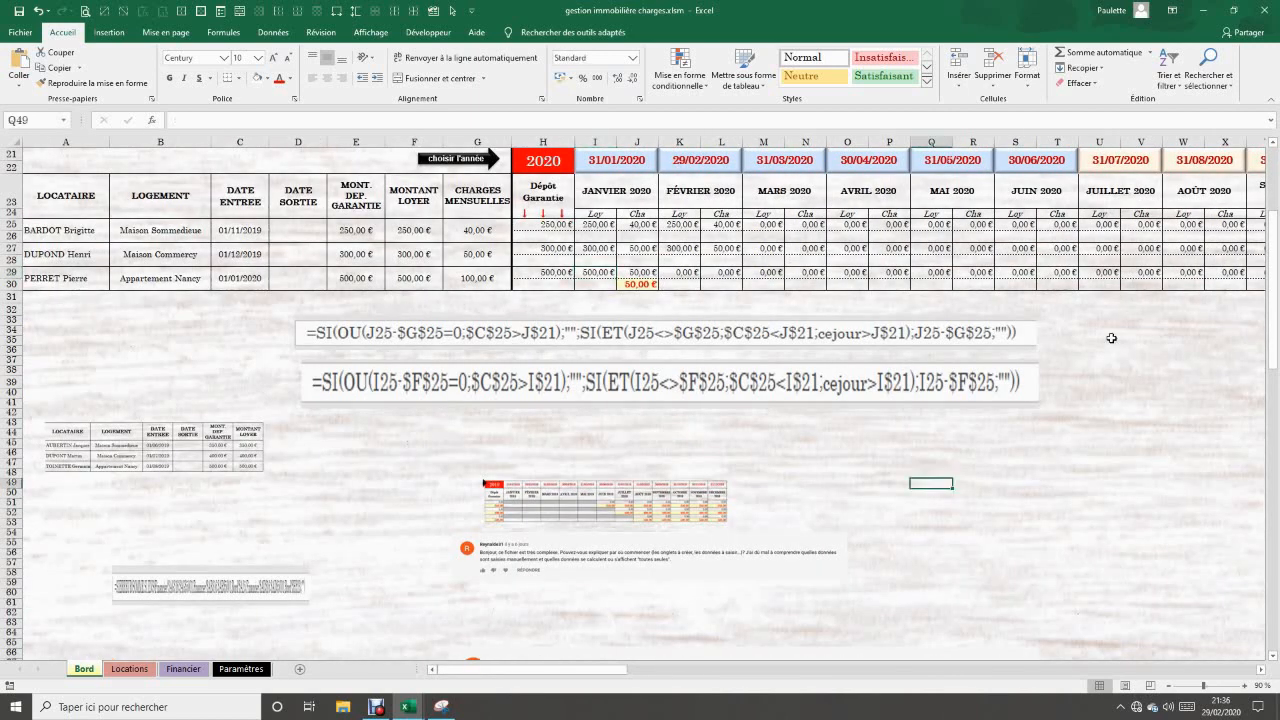
click(469, 282)
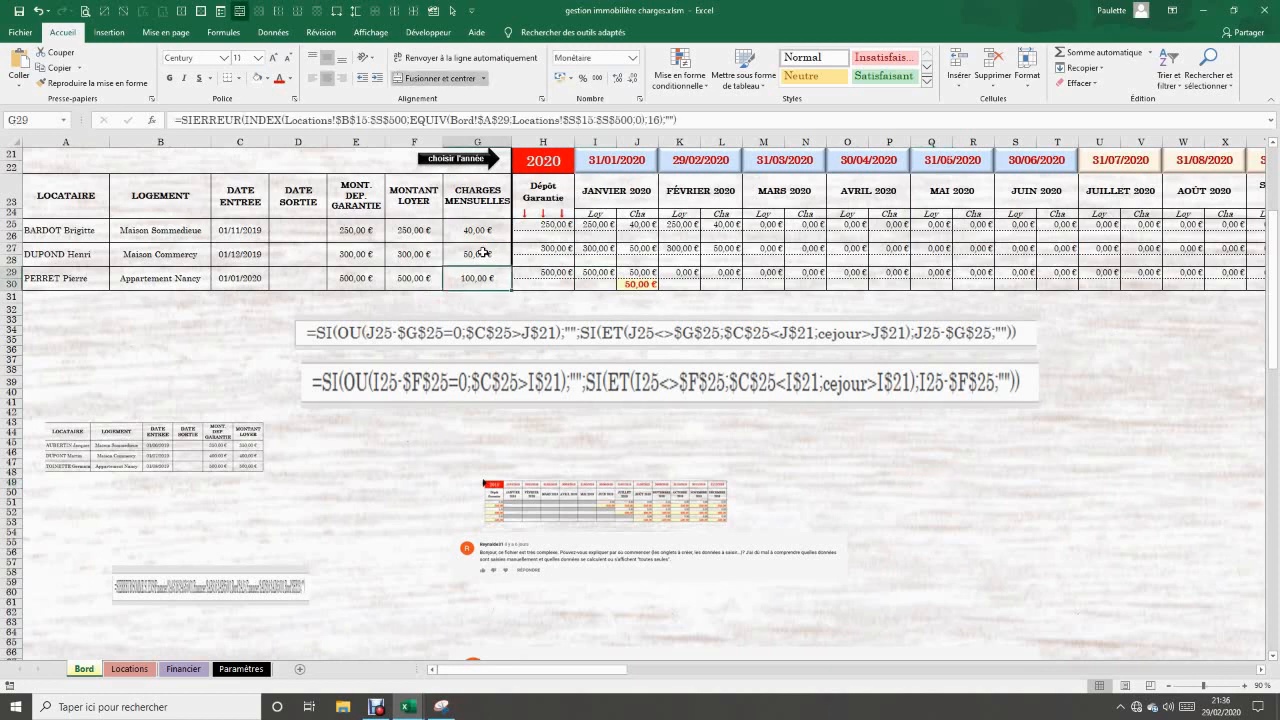
- Shrink the two formula pictures below the monthly table and move them under the tenant columns around rows 36 to 39
click(483, 253)
click(470, 230)
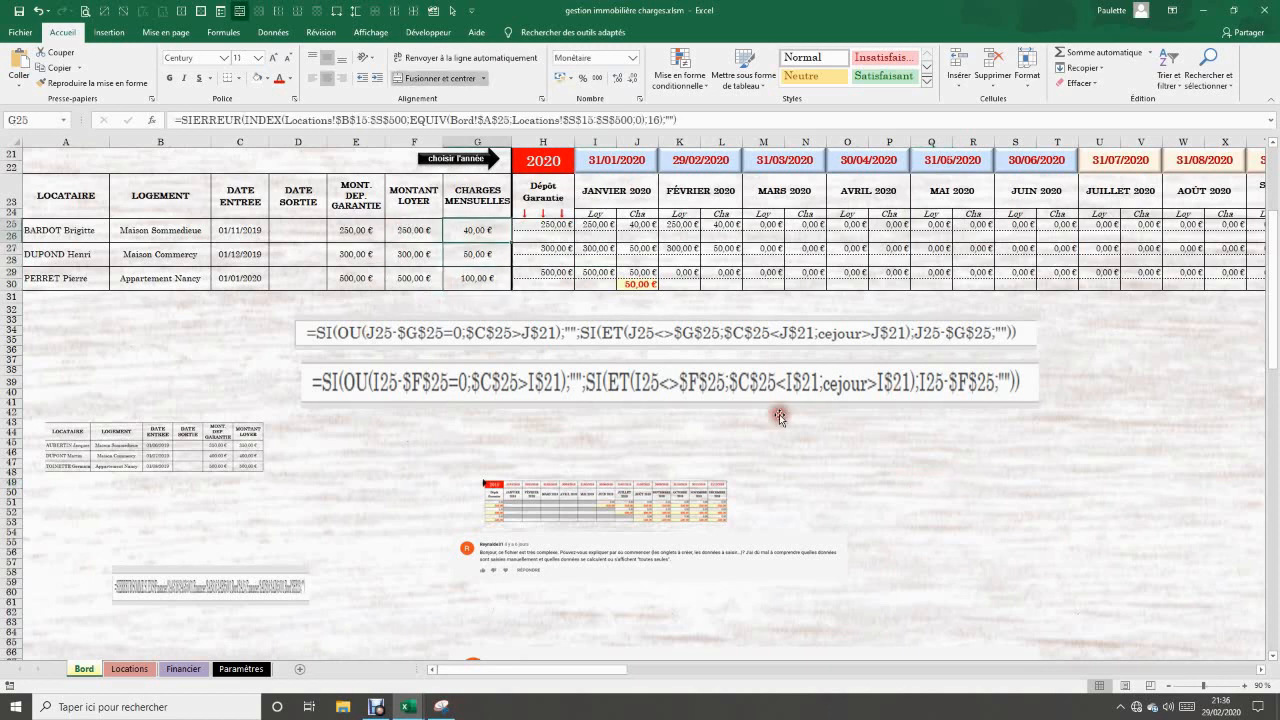
click(928, 333)
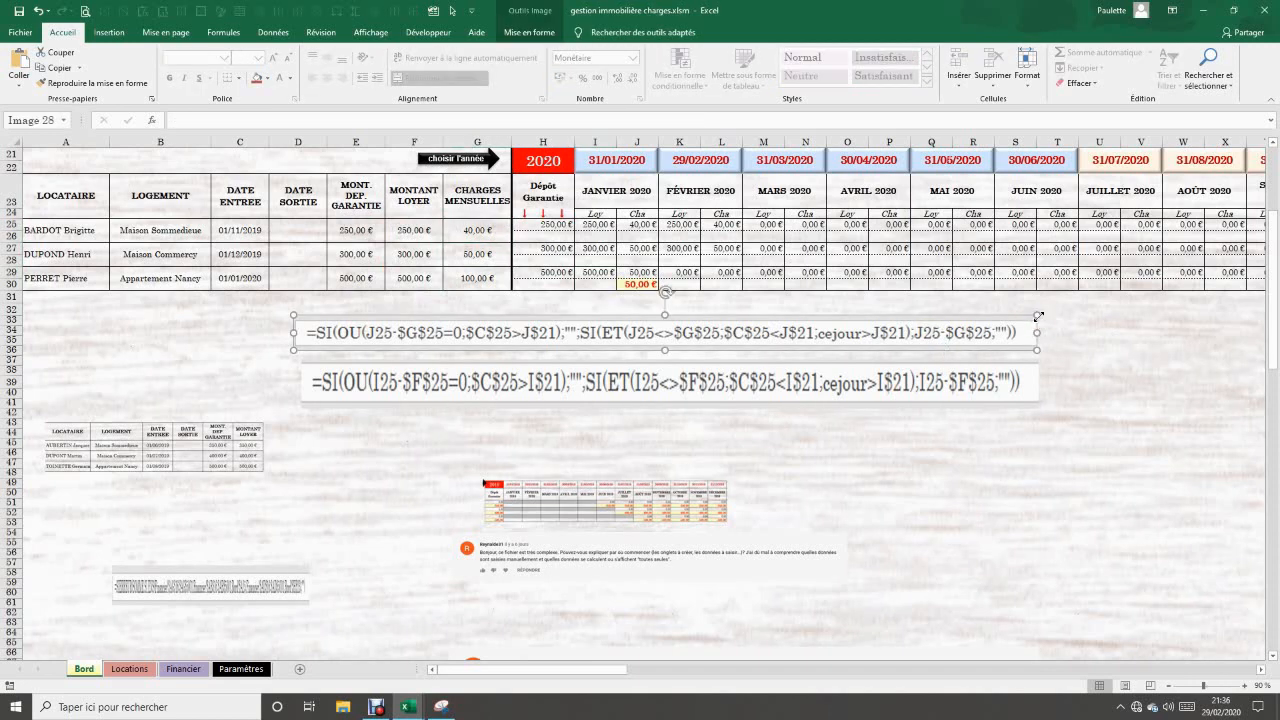
drag(1036, 316, 596, 339)
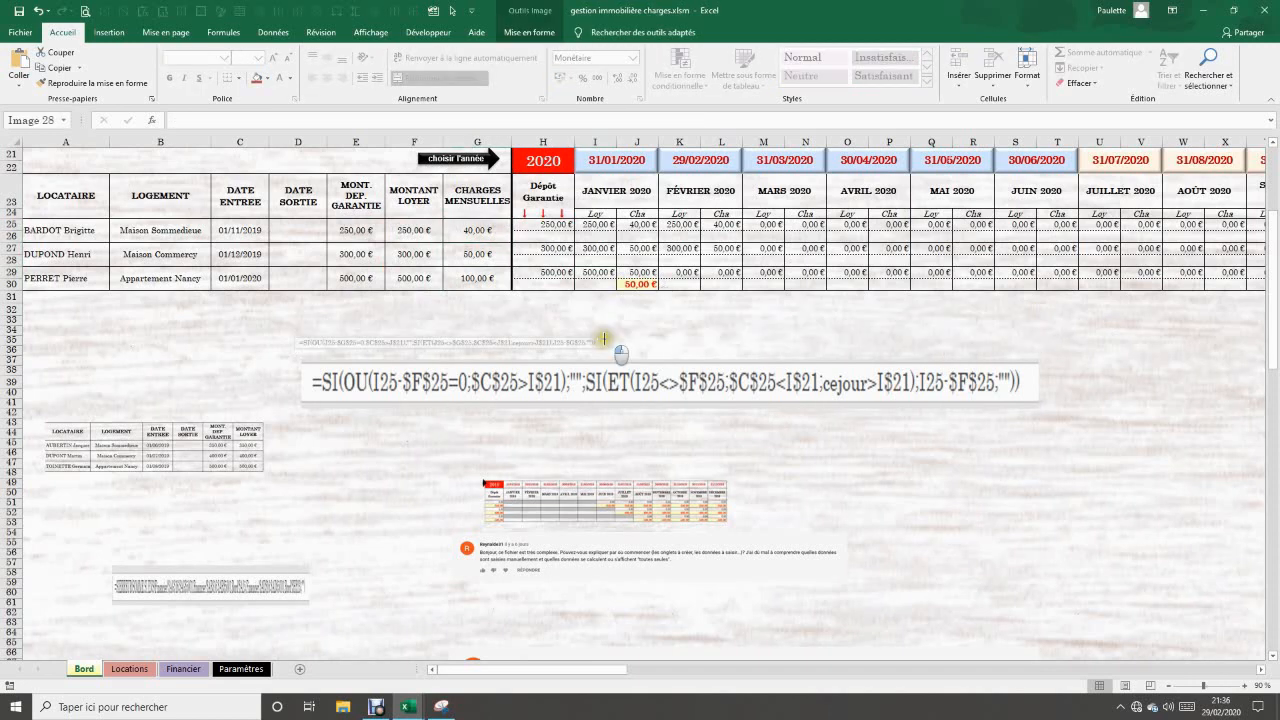
click(1042, 362)
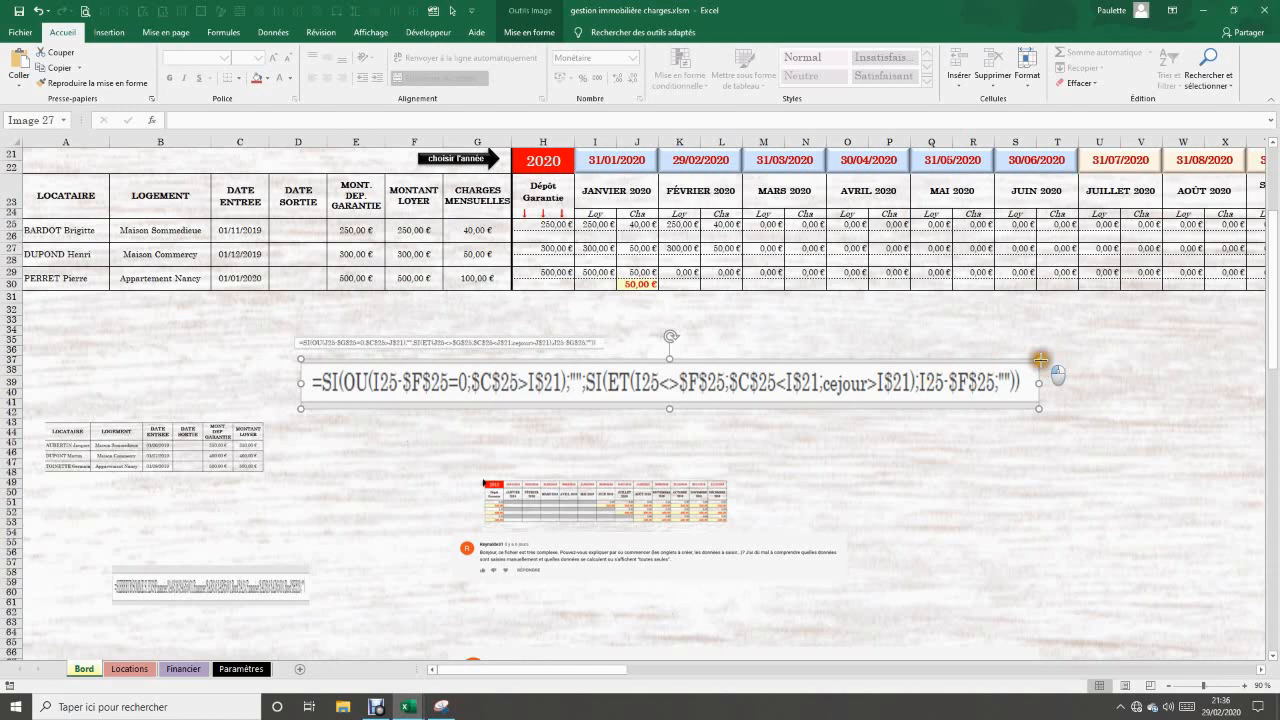
drag(1040, 360, 576, 392)
drag(500, 341, 255, 343)
drag(397, 401, 271, 351)
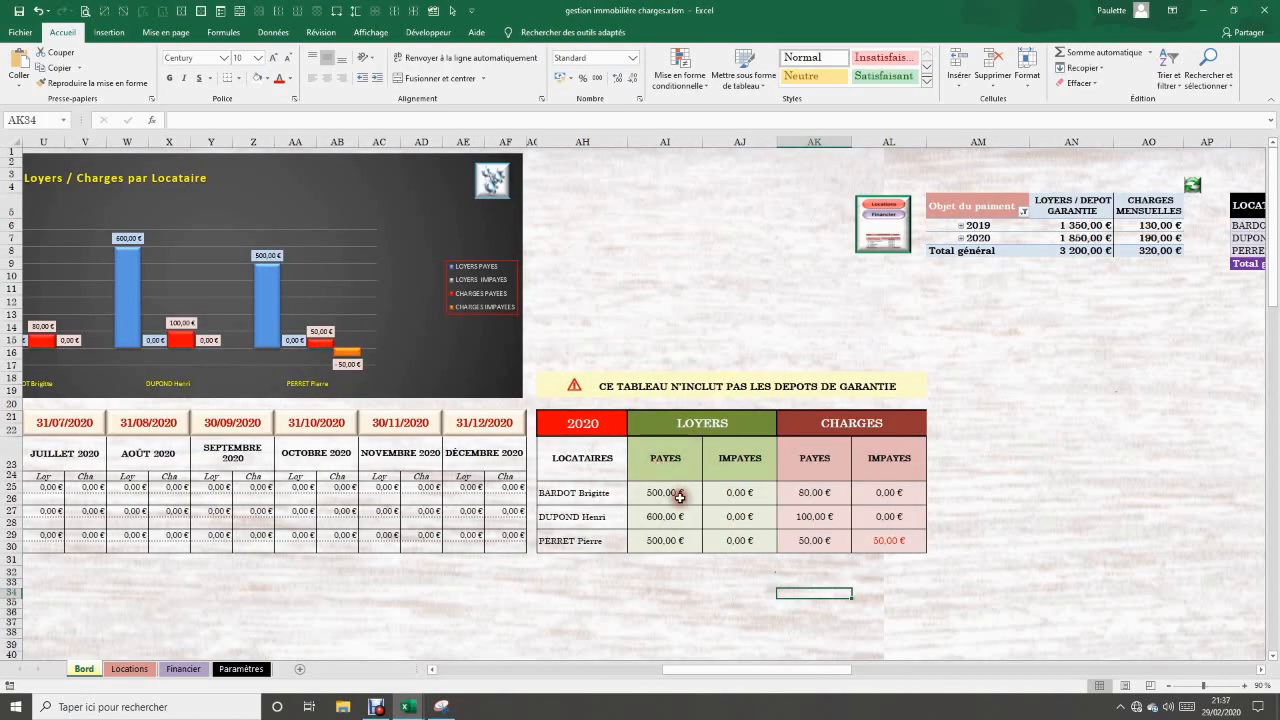
- Review the paid and unpaid column headings for rents and charges in the 2020 summary table, AI23:AL23
click(666, 459)
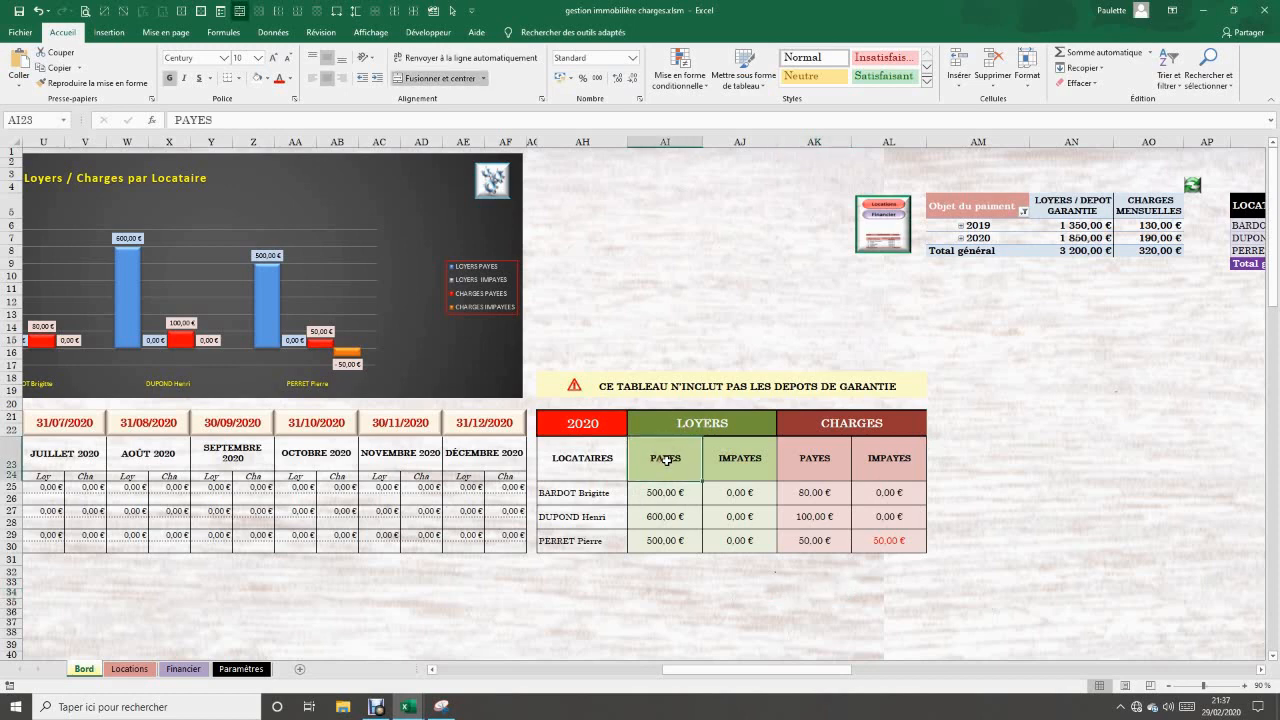
click(755, 462)
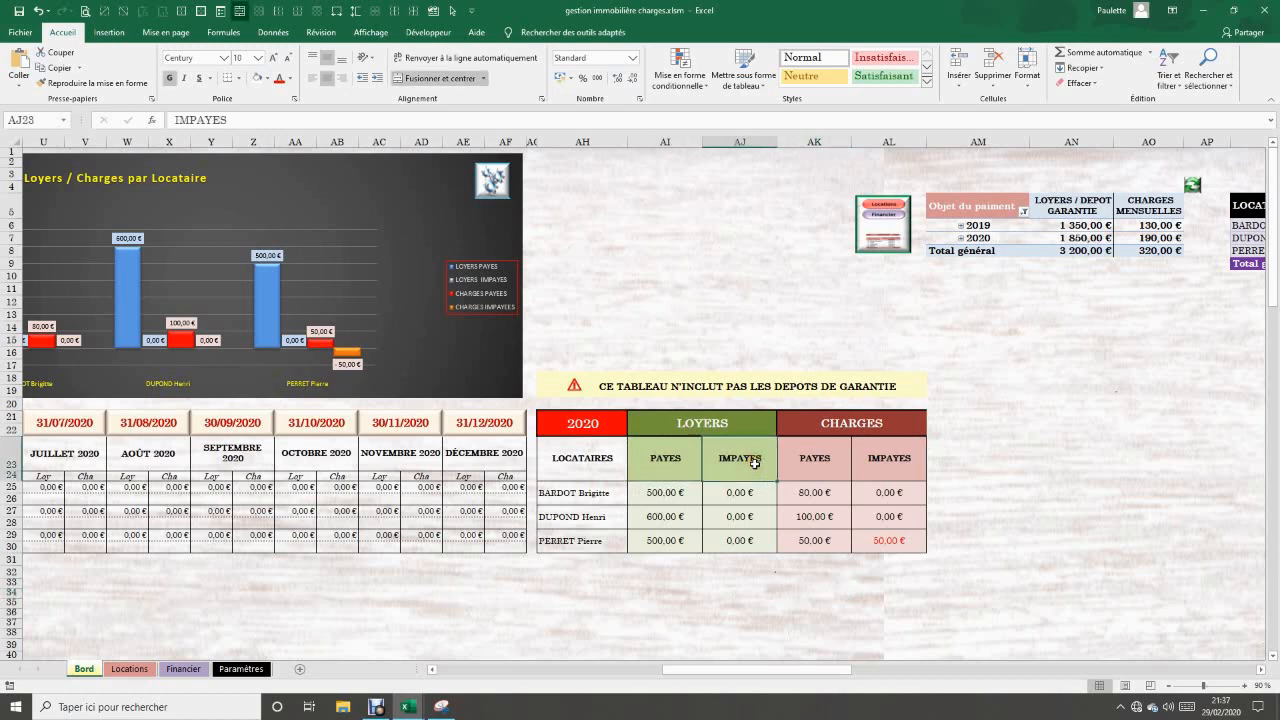
click(814, 450)
click(890, 456)
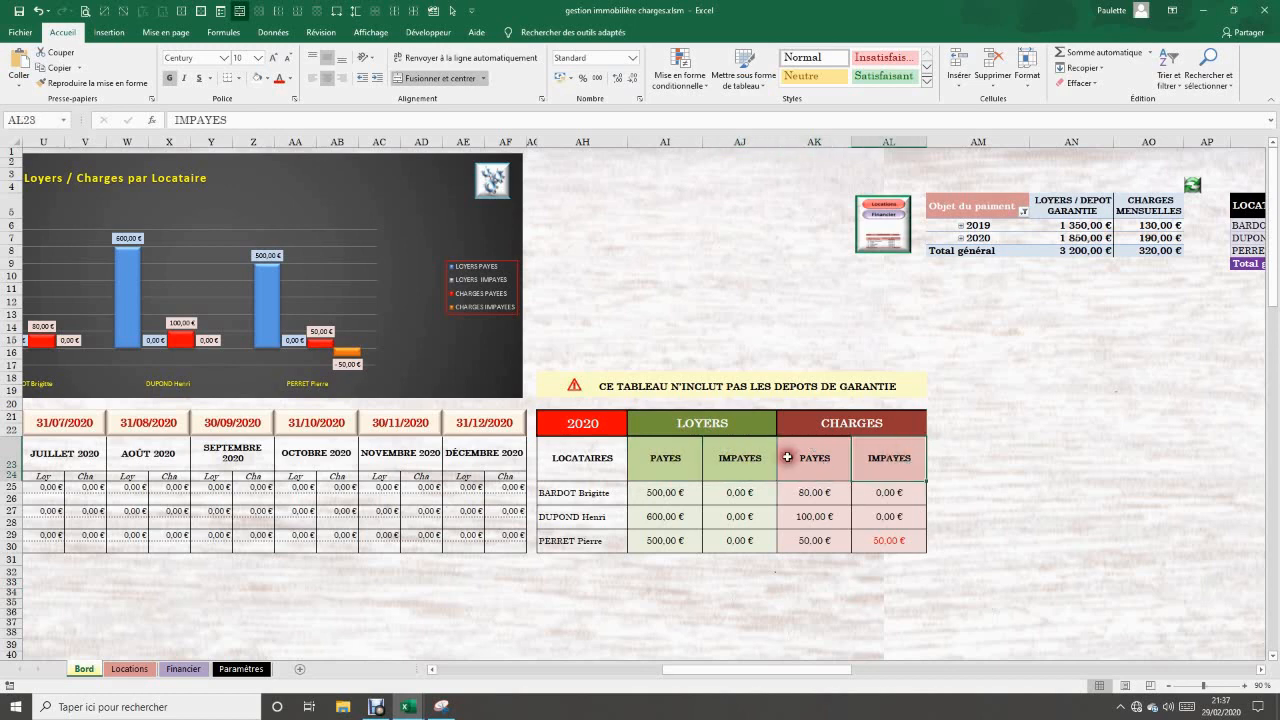
drag(814, 457, 891, 460)
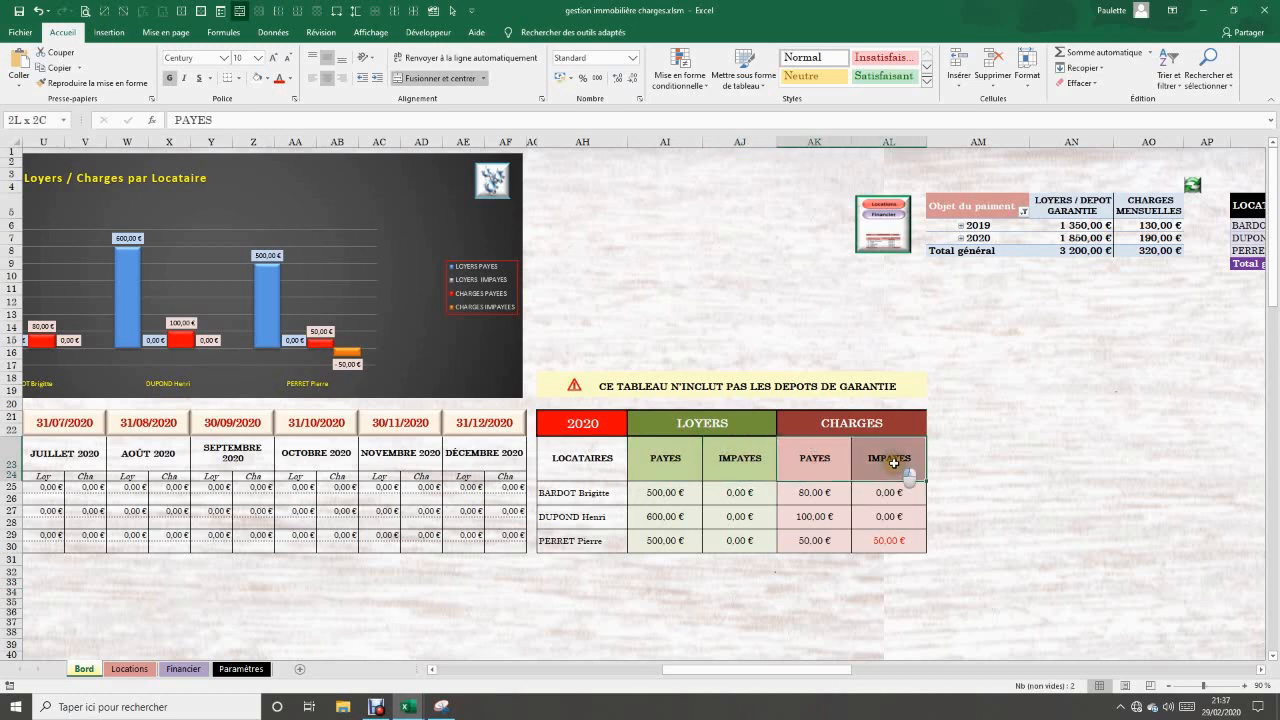
click(1042, 509)
- Examine the first tenant's paid rent total formula in AI25 and trace it to the monthly rent cells from I25 to Q25
click(670, 494)
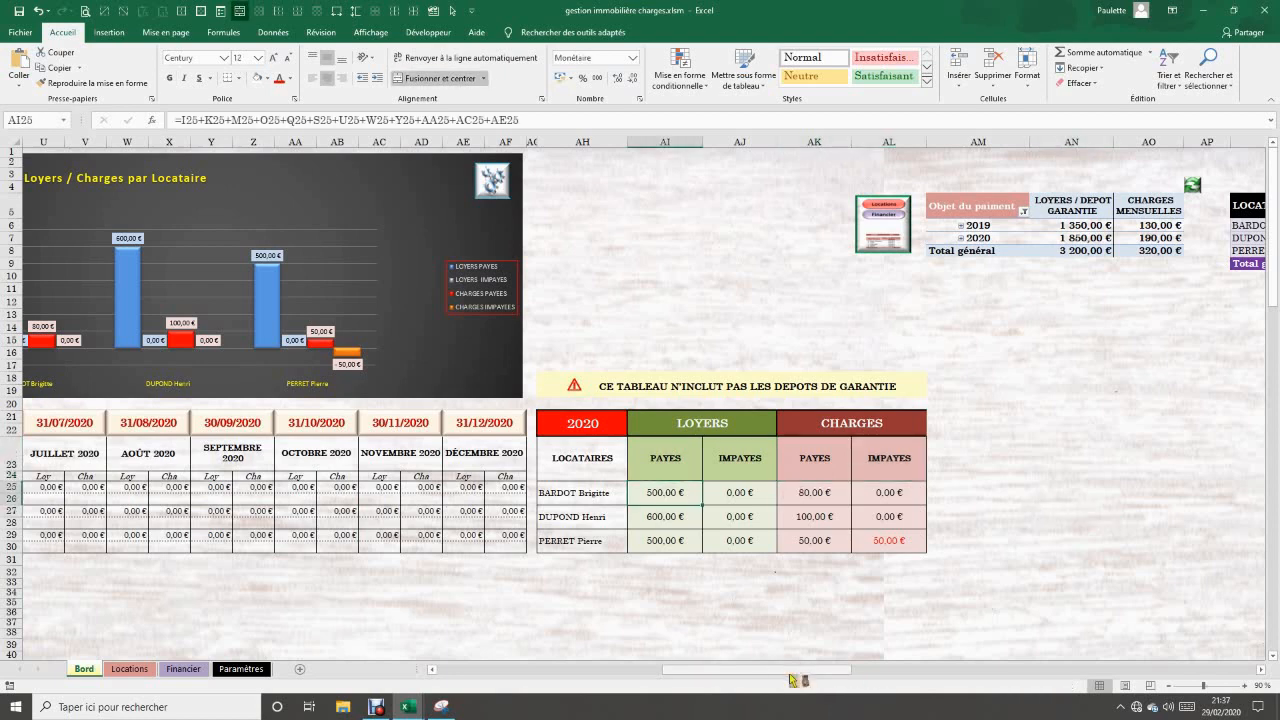
drag(791, 669, 752, 666)
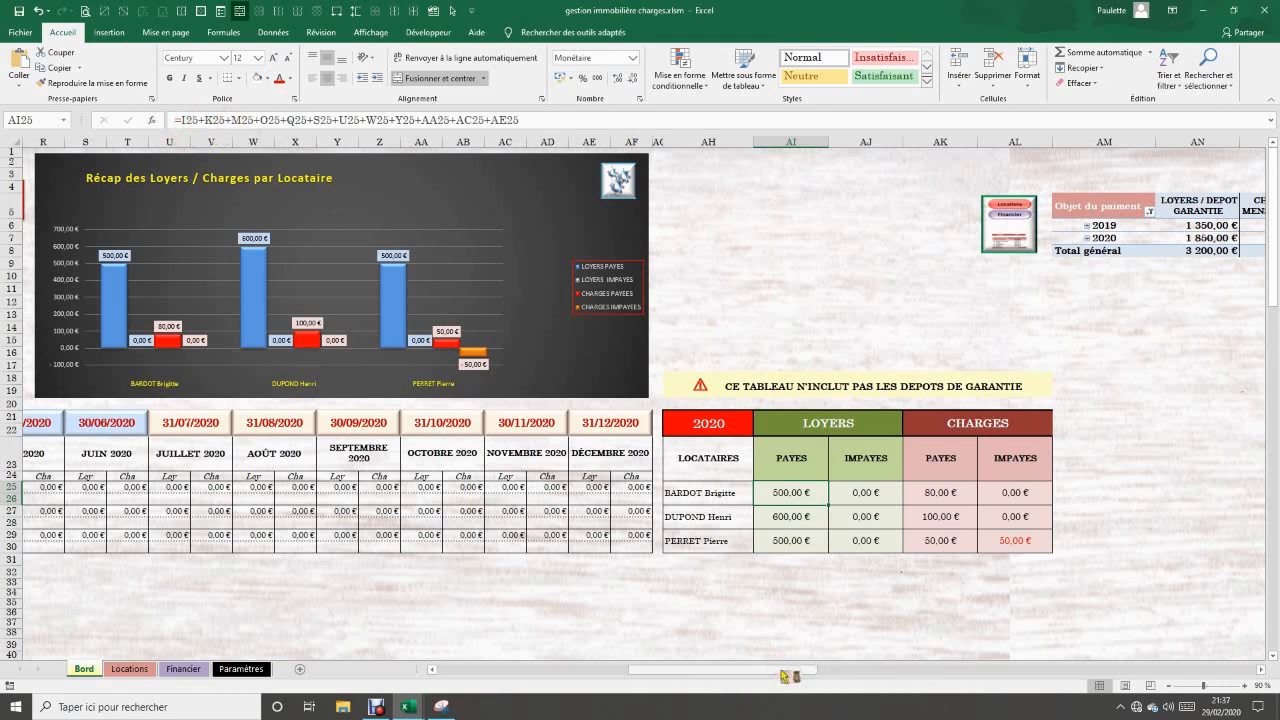
drag(785, 676, 624, 681)
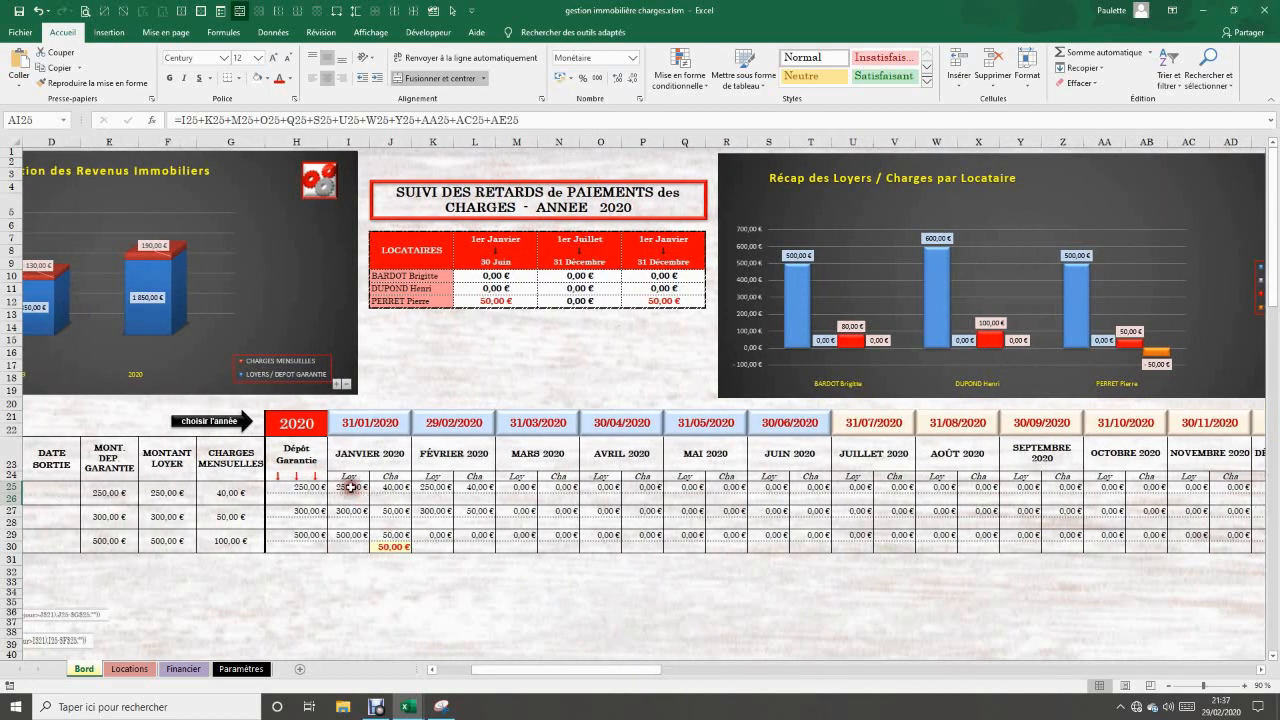
click(350, 487)
click(430, 487)
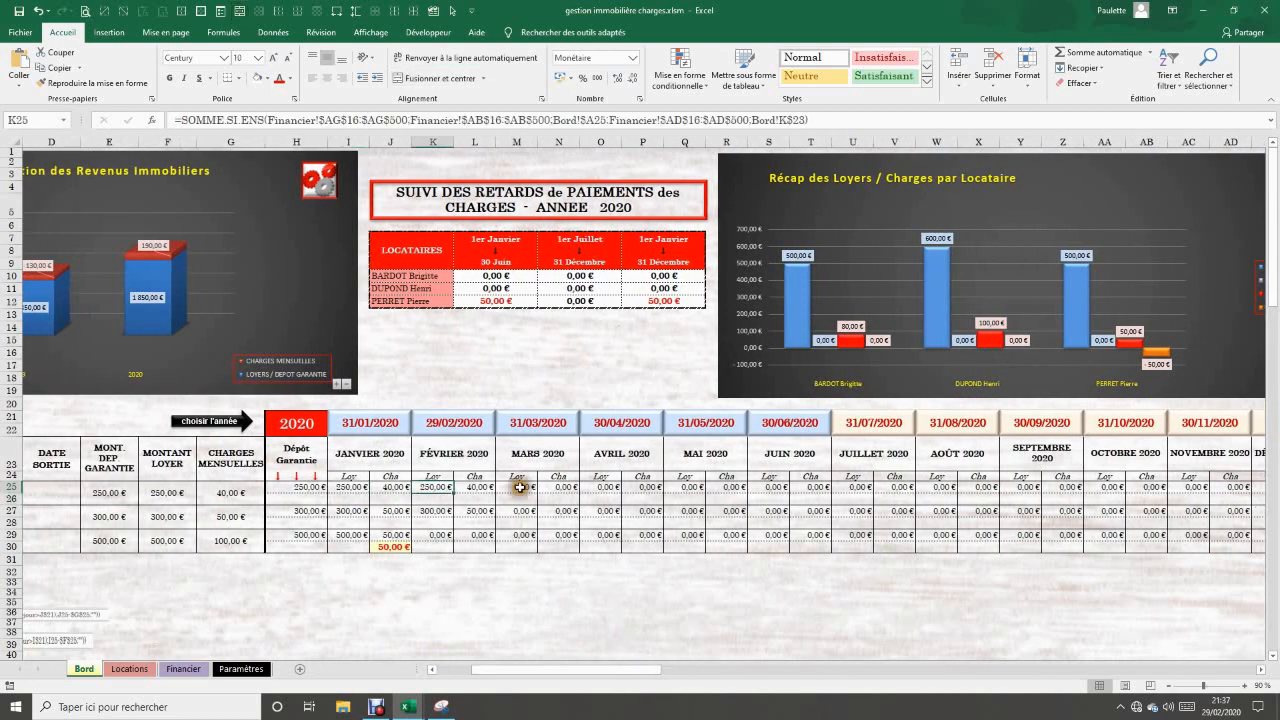
click(518, 487)
click(607, 487)
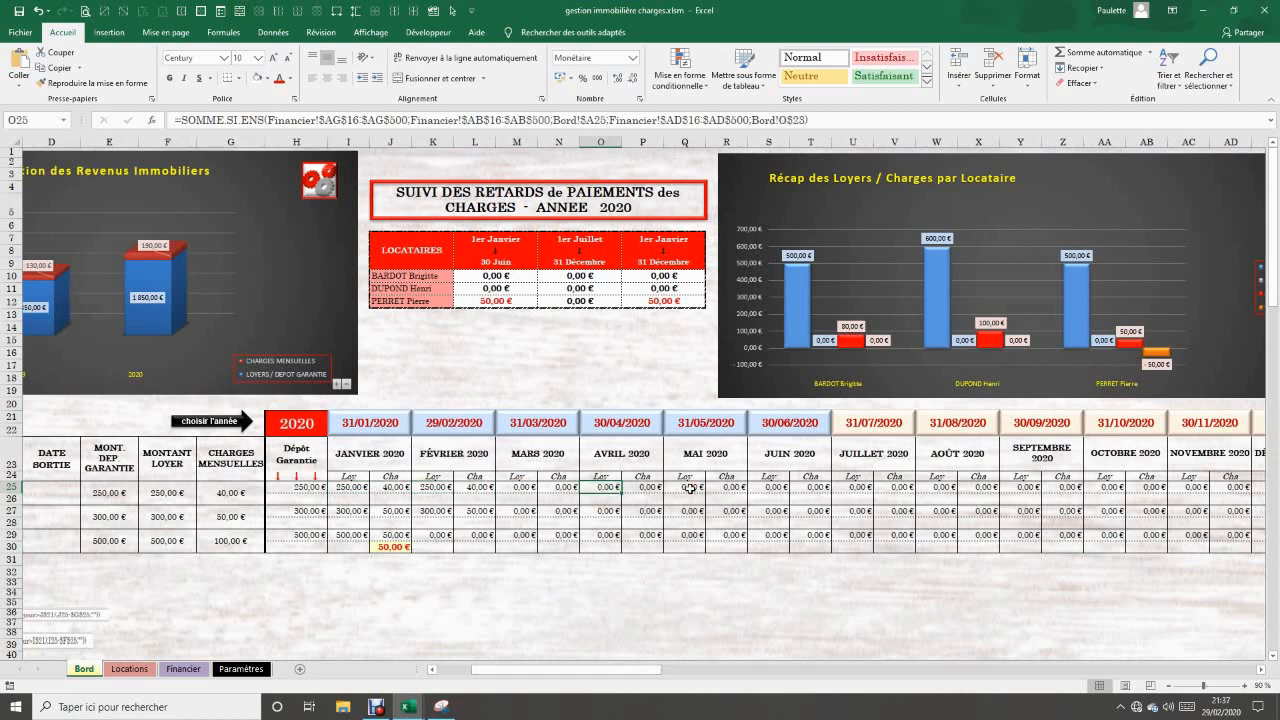
click(690, 488)
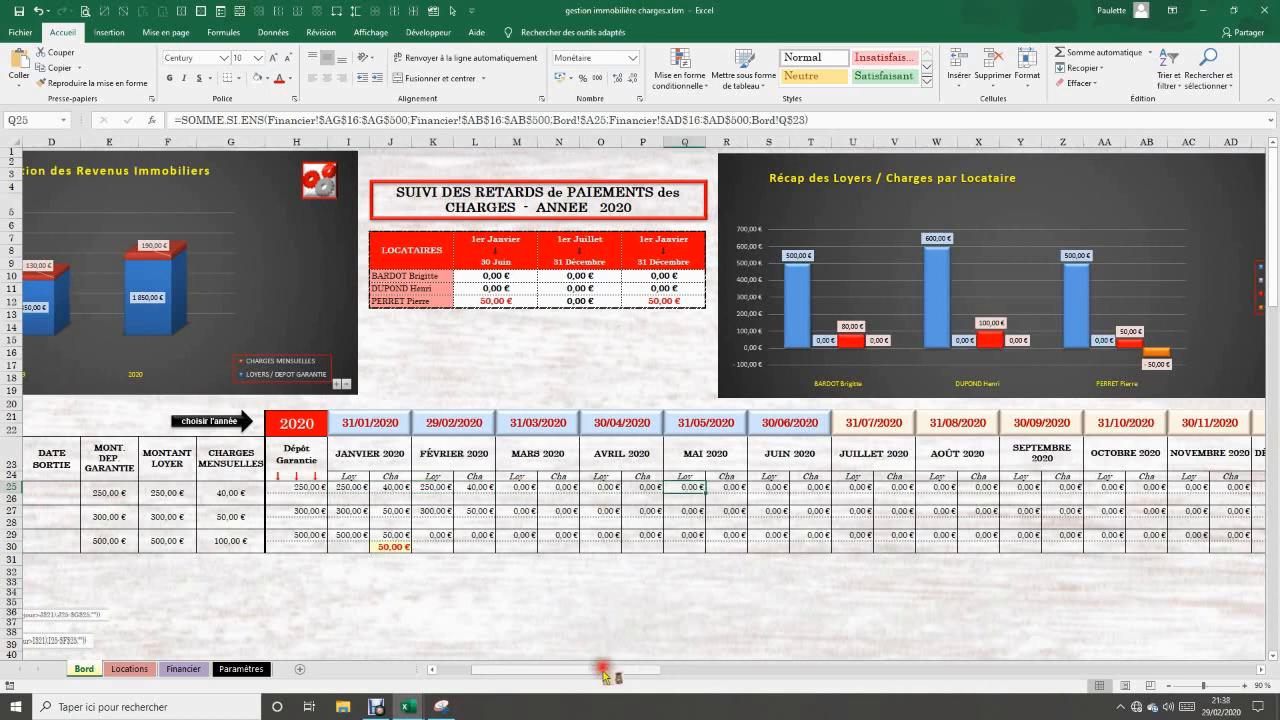
- Examine the first tenant's paid charges total formula in AK25 and trace it to the monthly charges cells from J25 to P25
drag(604, 676, 774, 676)
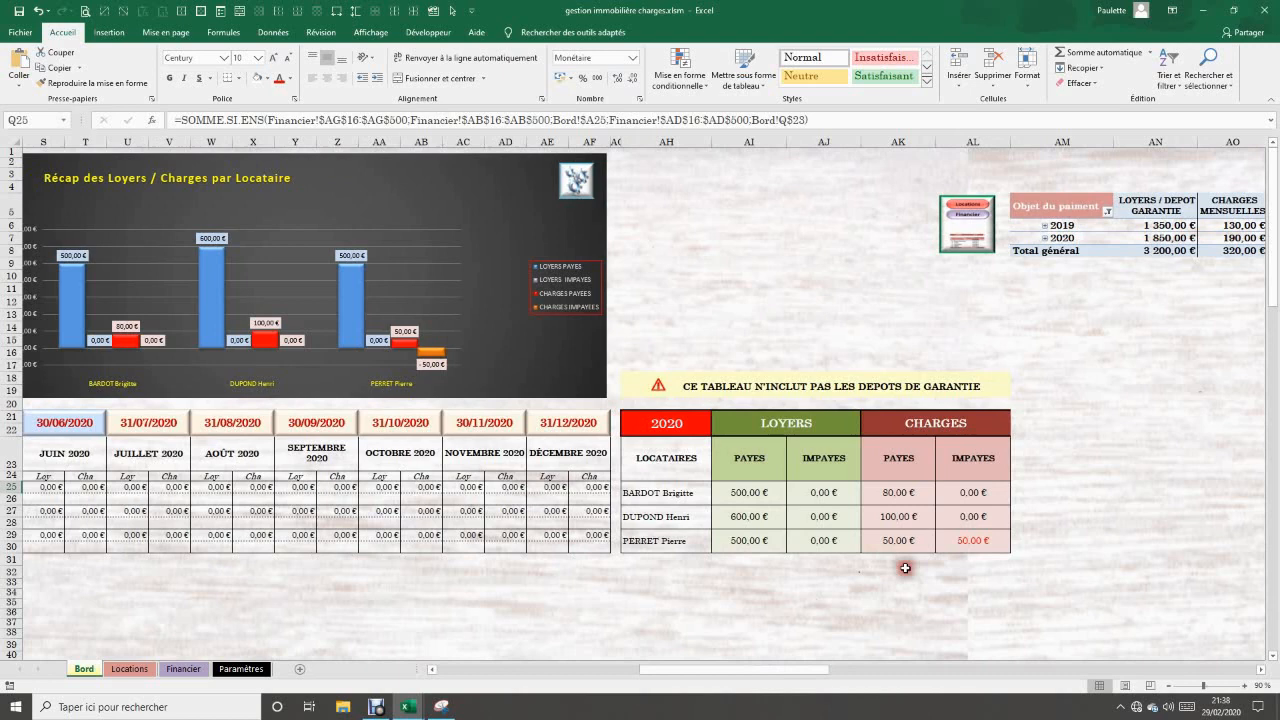
click(893, 495)
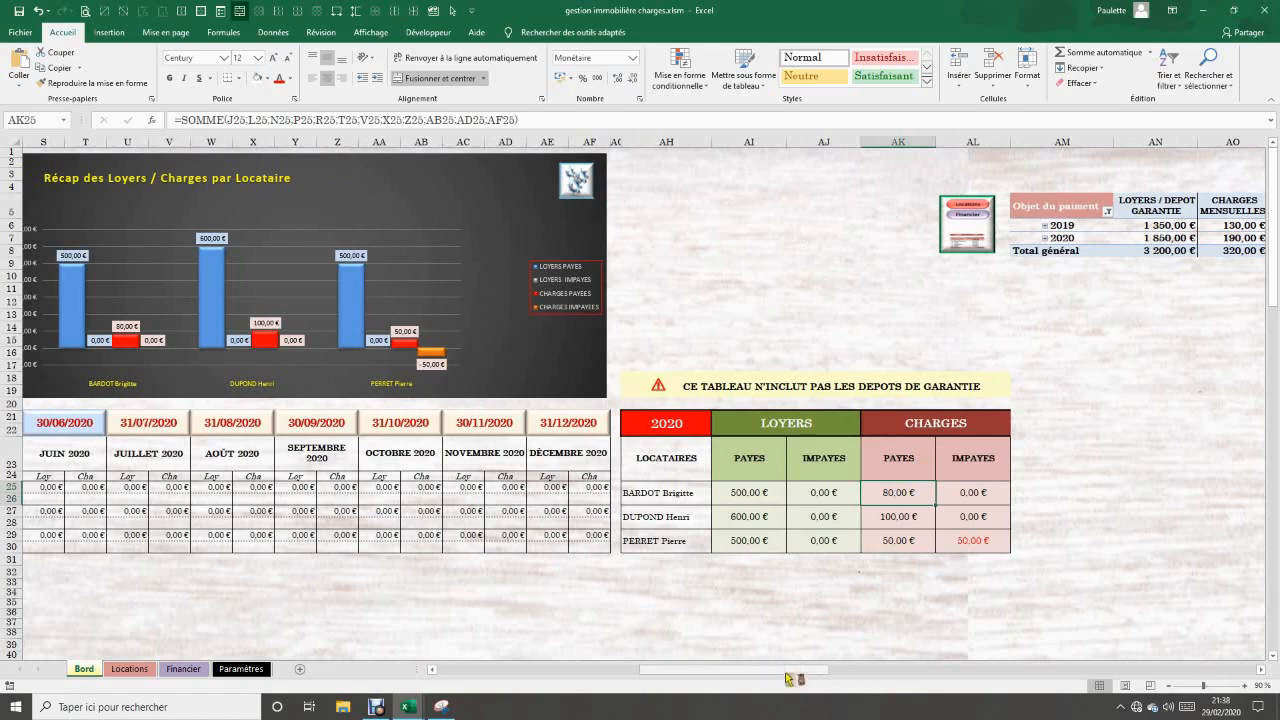
drag(792, 672, 588, 681)
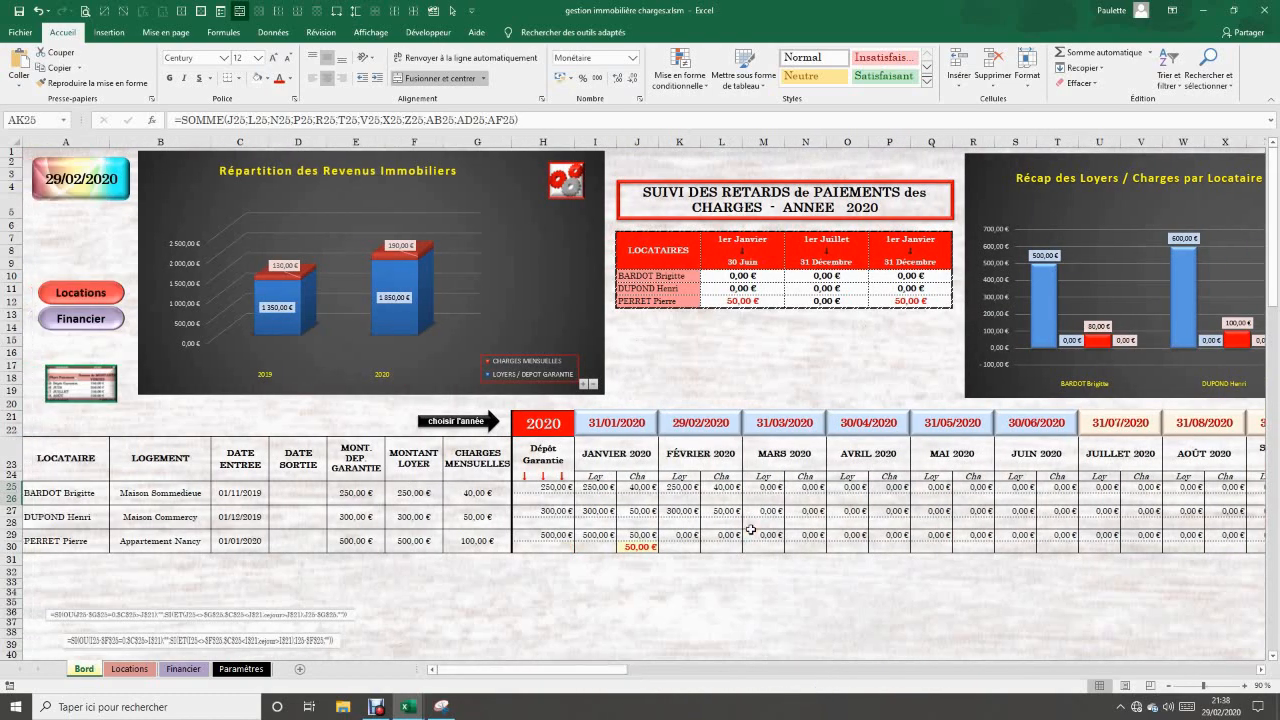
click(640, 487)
click(726, 487)
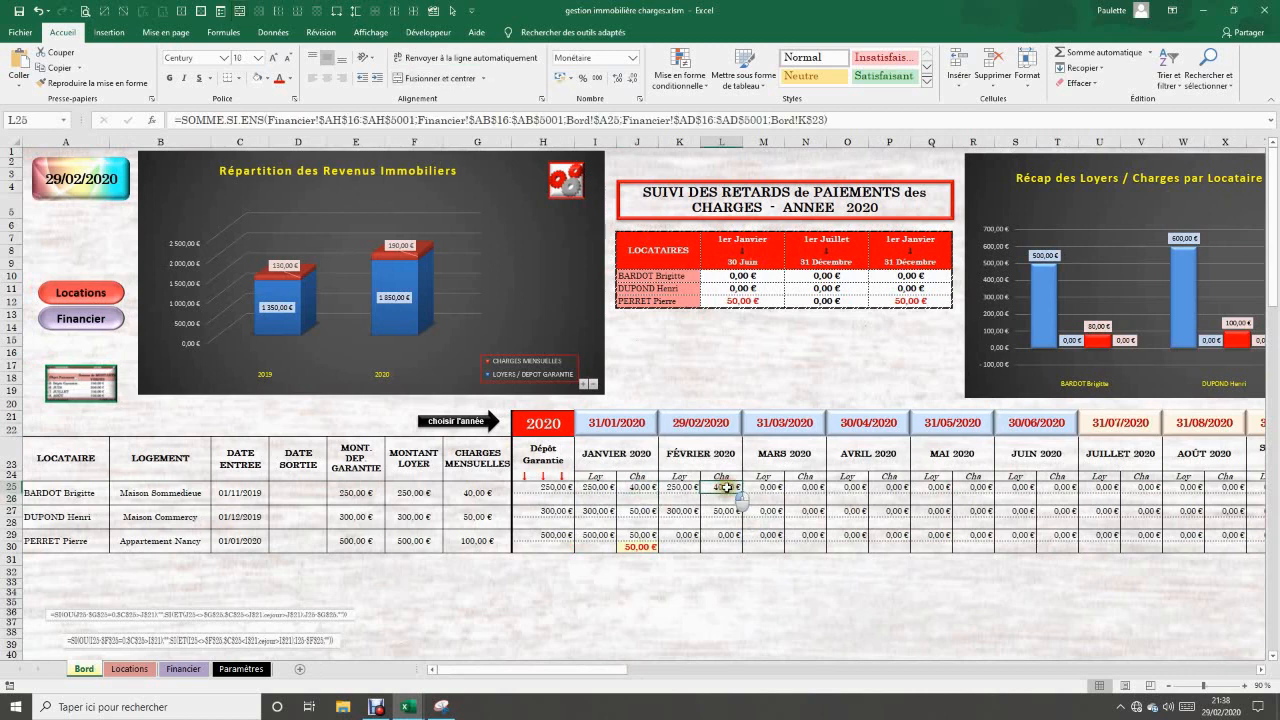
click(814, 485)
click(893, 488)
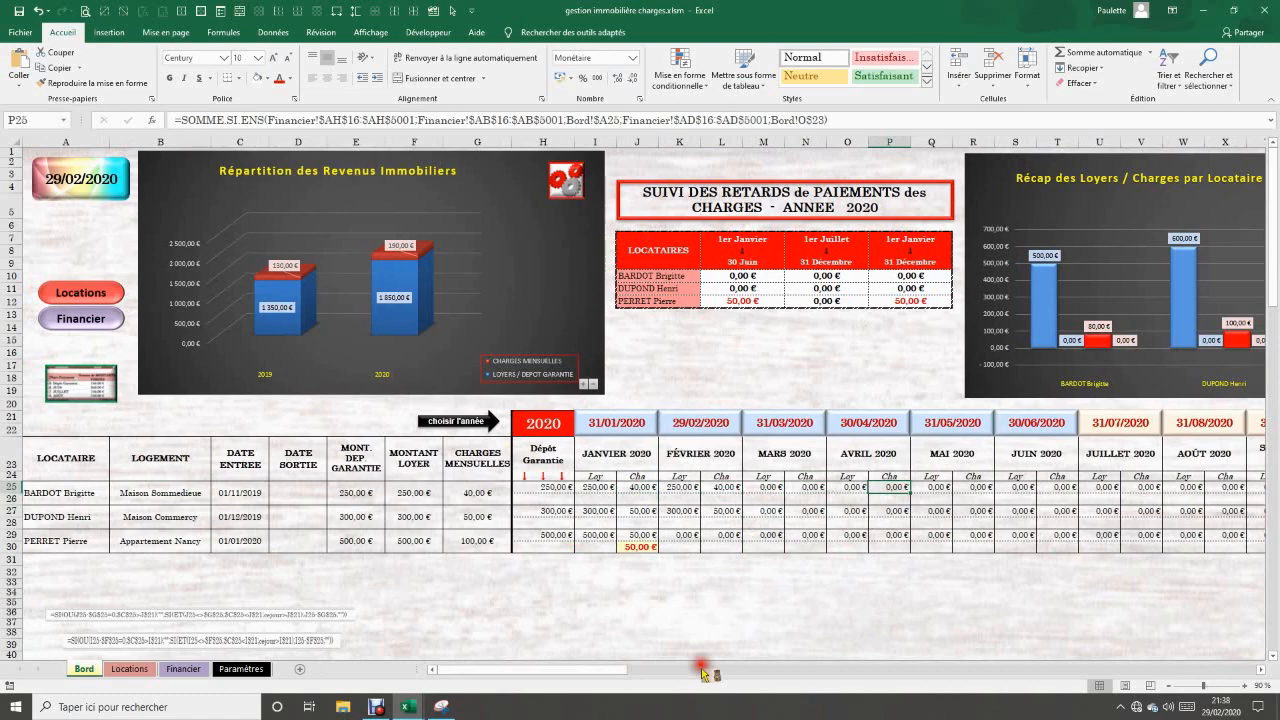
- Examine the first tenant's unpaid rent total formula in AJ25 and trace it to the rent difference cells I26, K26 and M26
mouse_move(612, 670)
mouse_down()
mouse_move(829, 668)
mouse_move(597, 669)
mouse_up()
click(787, 493)
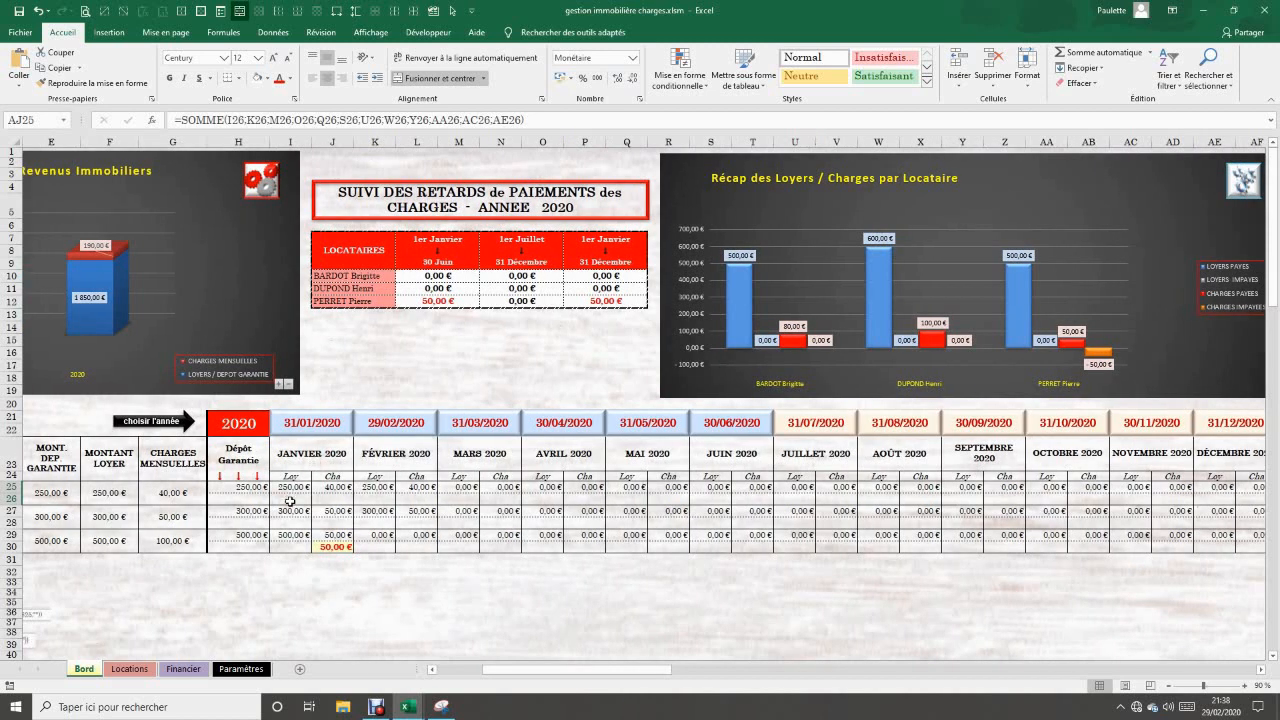
click(294, 498)
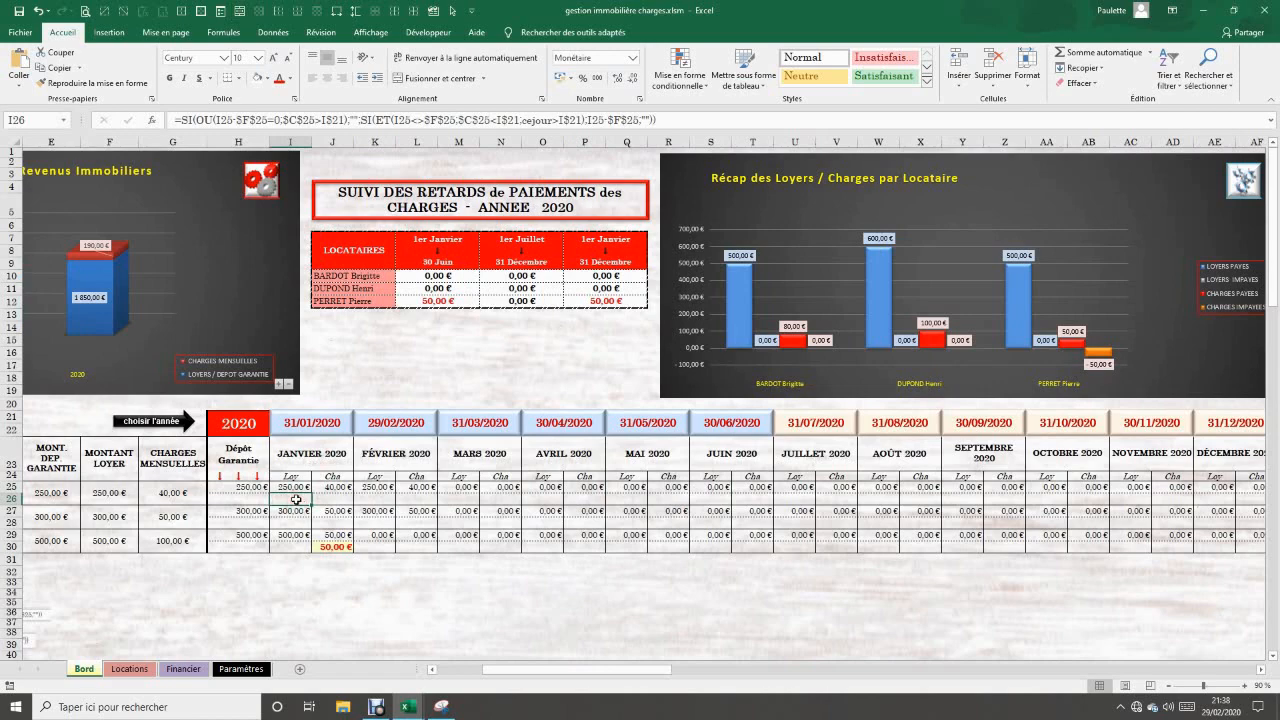
drag(551, 672, 699, 673)
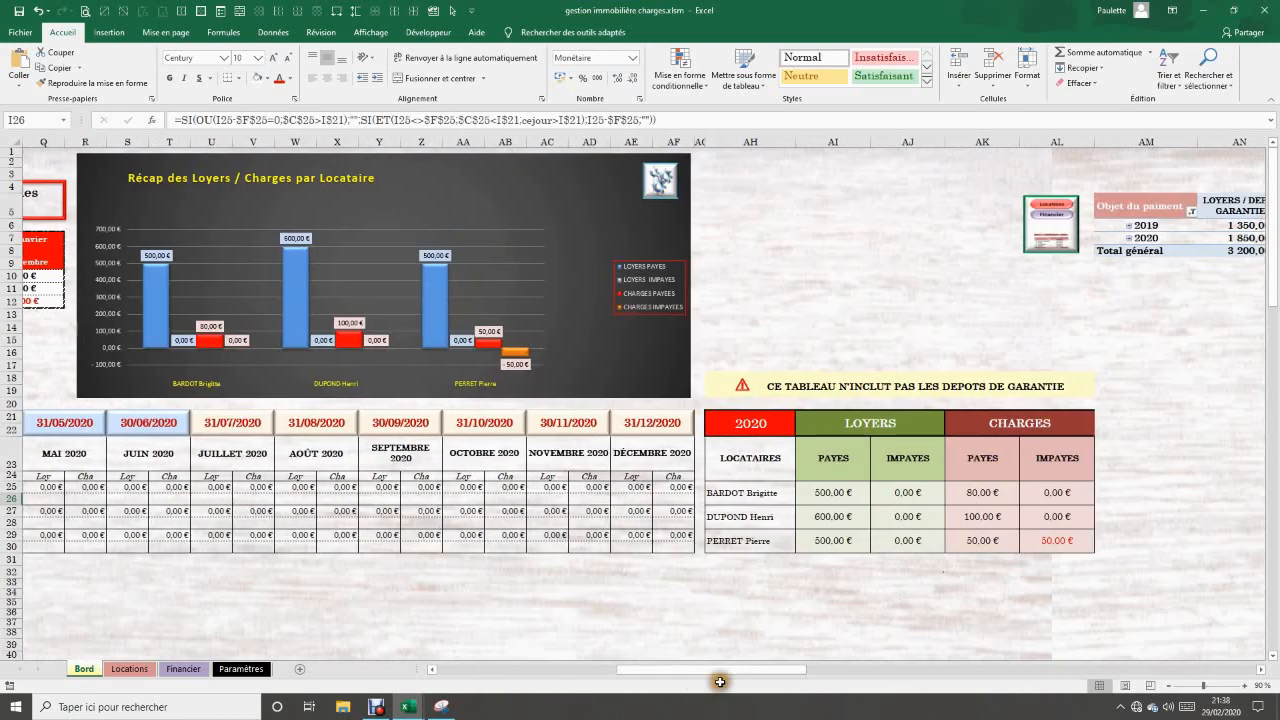
click(897, 492)
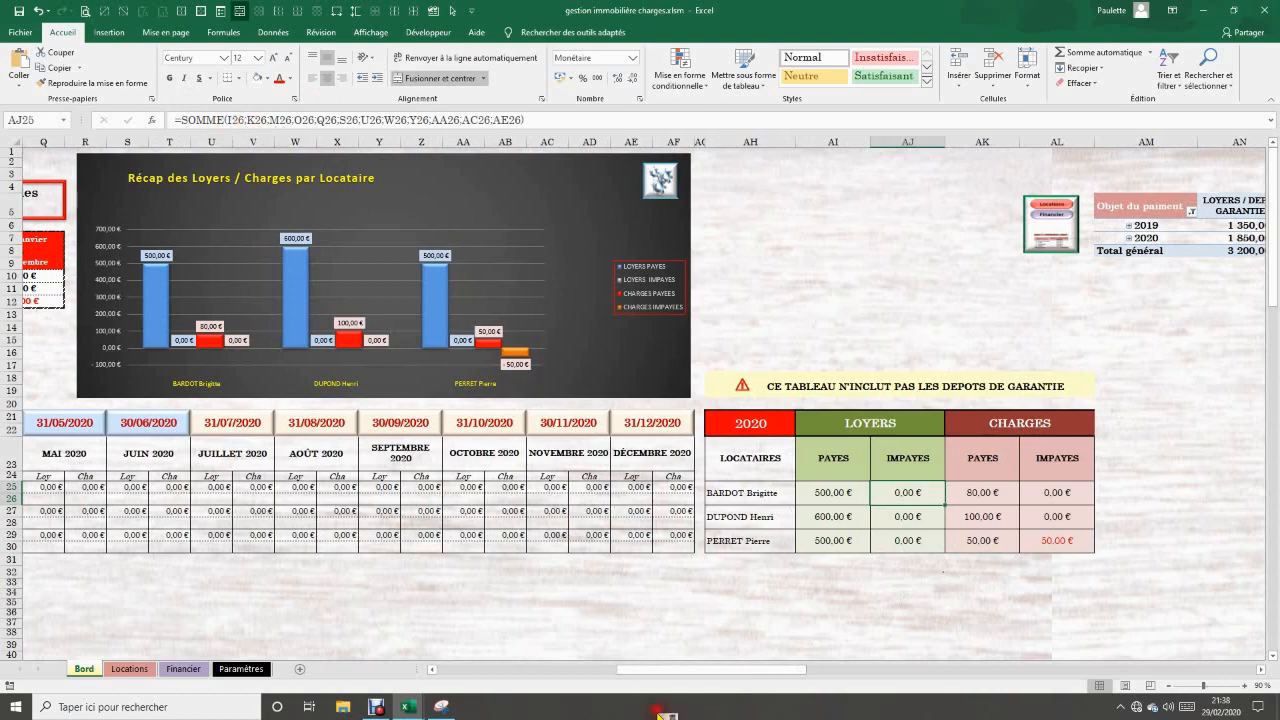
click(695, 670)
drag(695, 672, 545, 670)
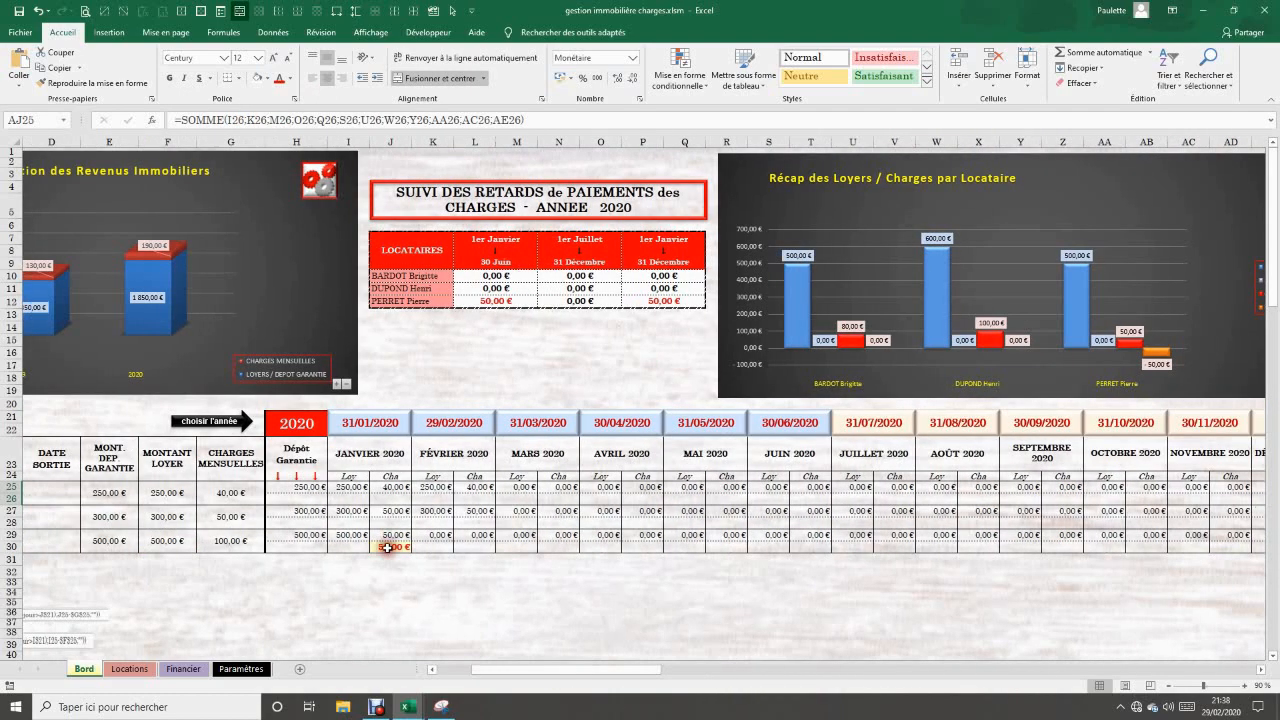
click(348, 500)
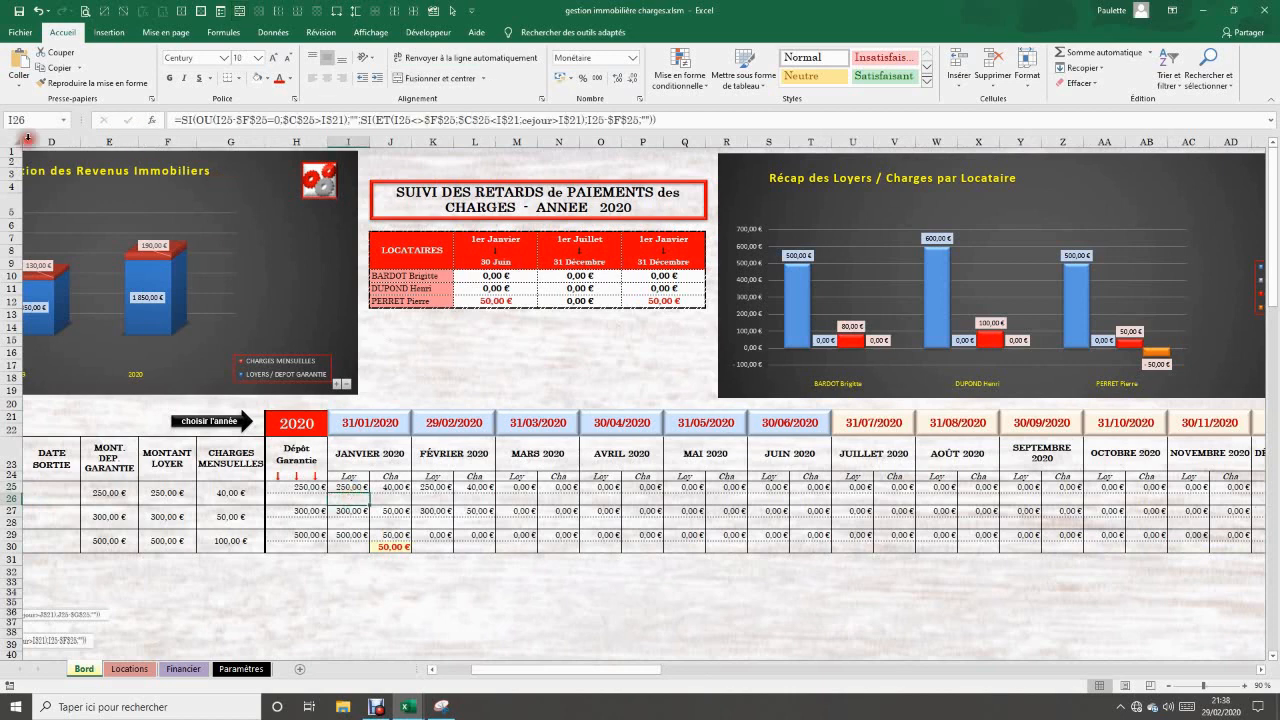
click(434, 502)
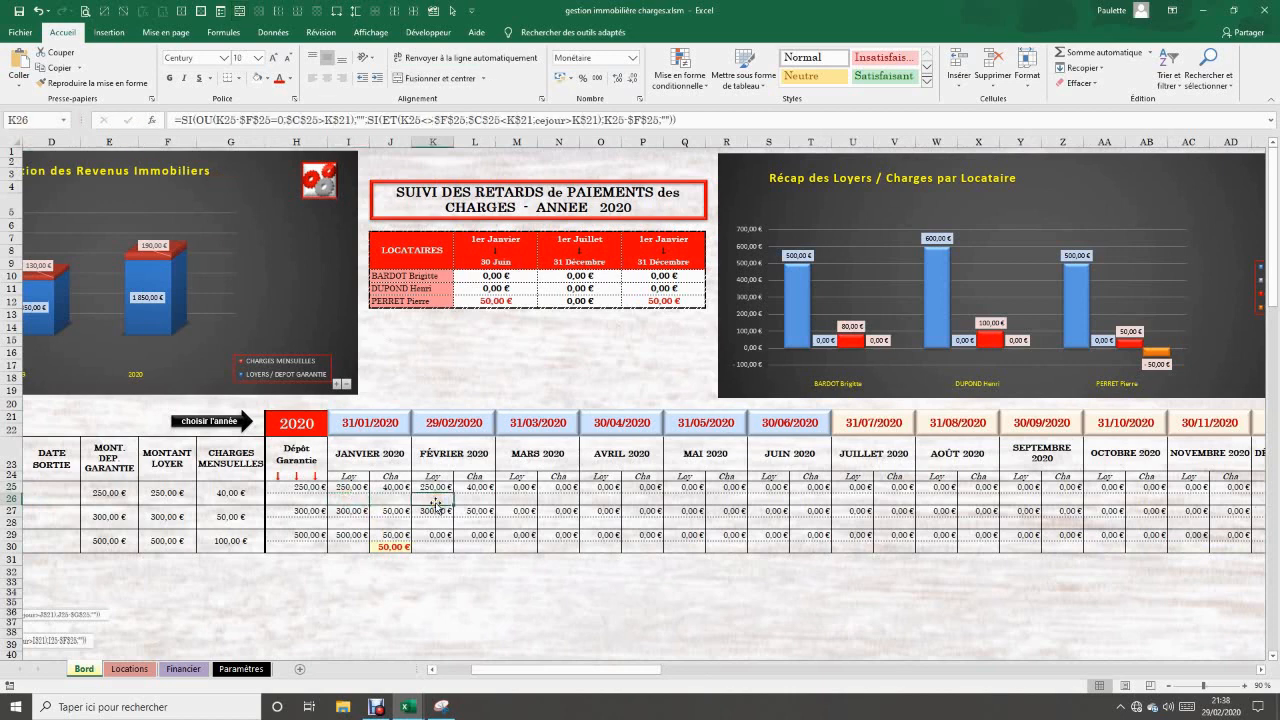
click(525, 500)
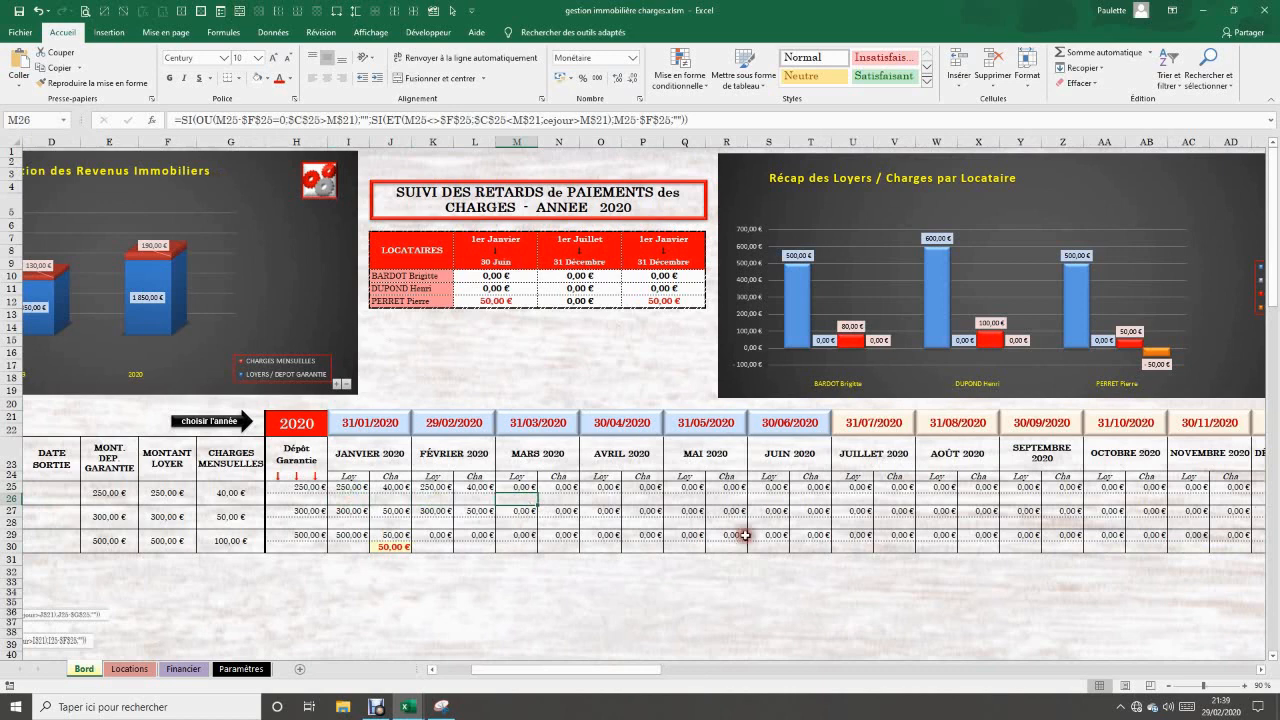
- Fill the first tenant's summary formulas in AI25:AL25 down to the other two tenants' rows
drag(605, 677, 830, 677)
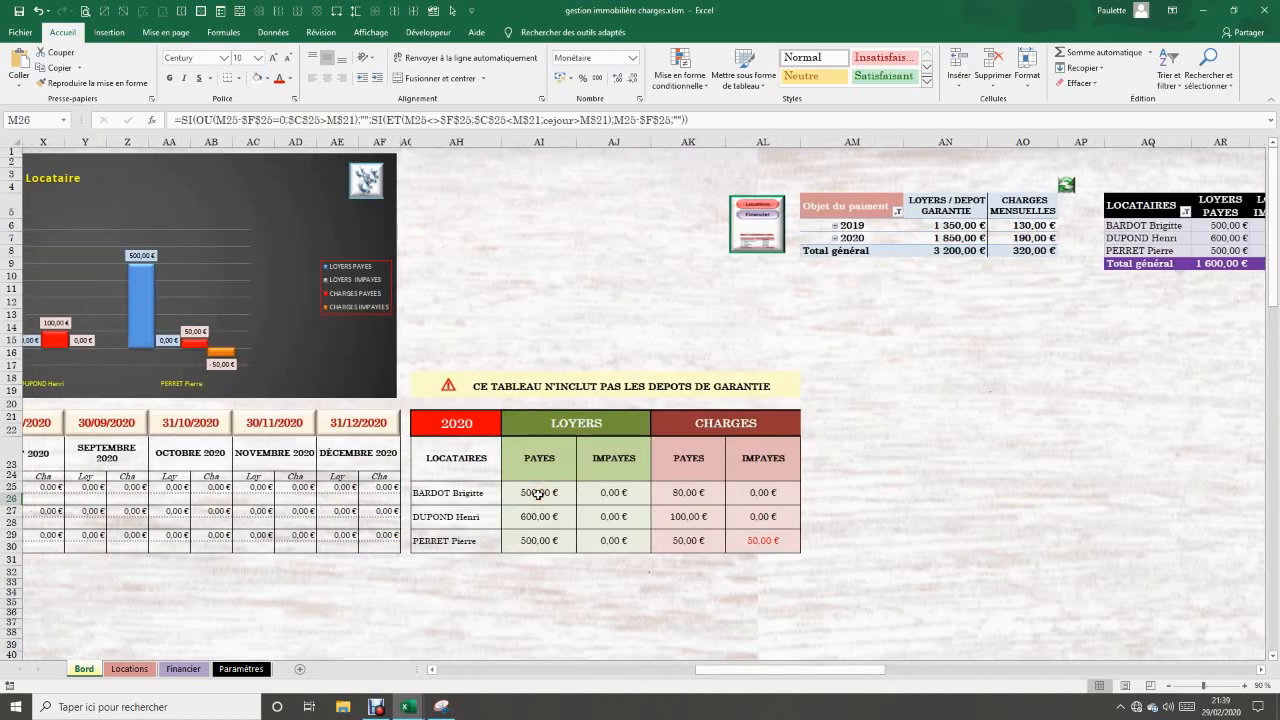
drag(537, 493, 797, 549)
click(688, 593)
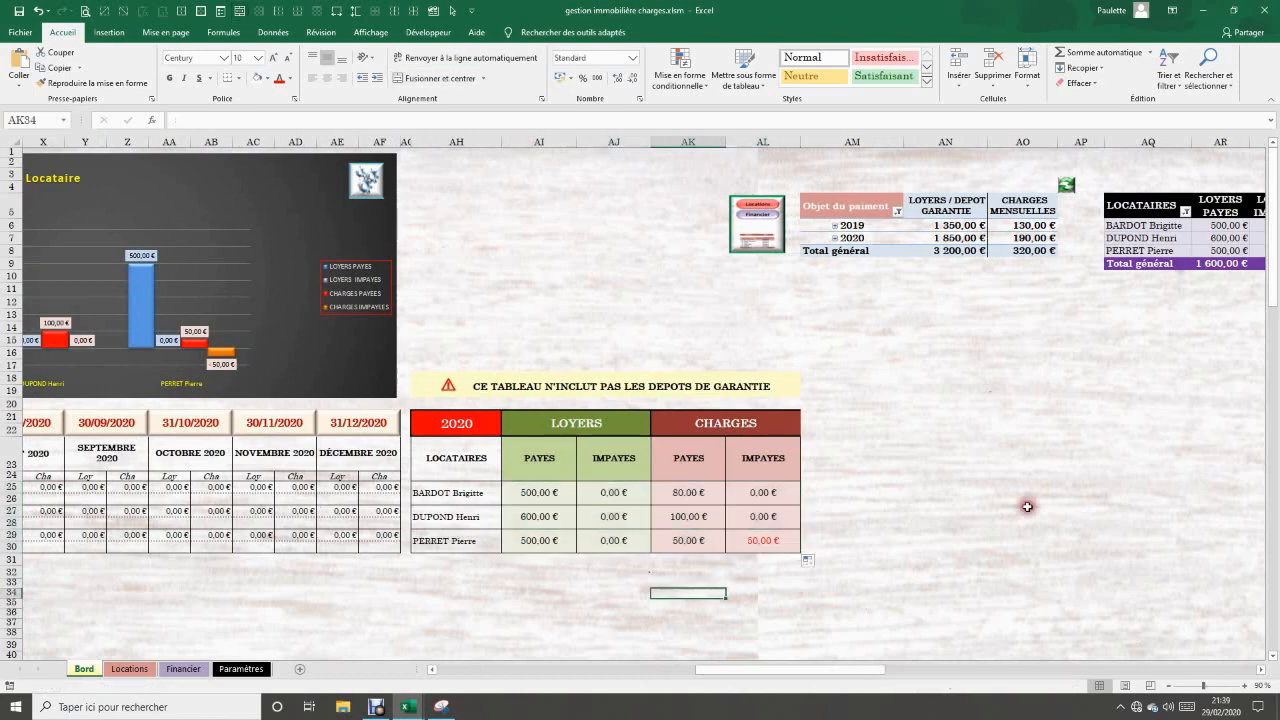
- Check the row references in the second tenant's totals AI27, AJ27 and AK27 and the third tenant's paid charges total AK29
click(551, 519)
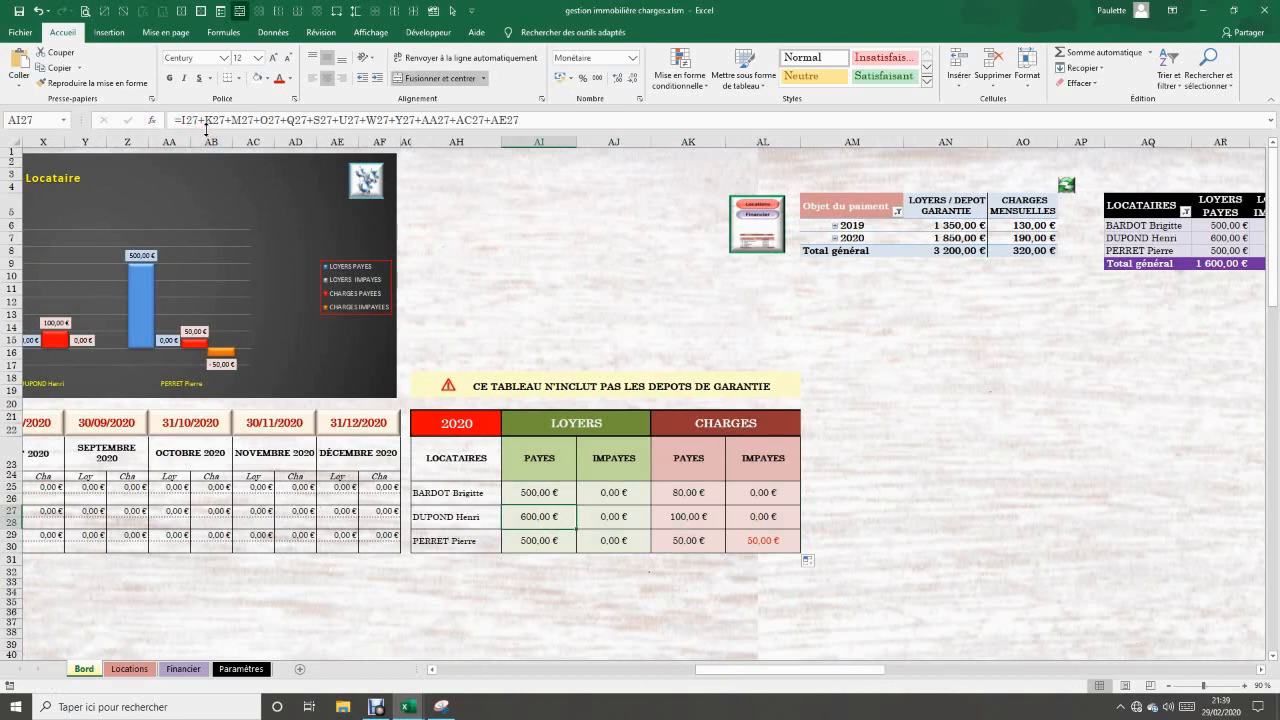
click(614, 518)
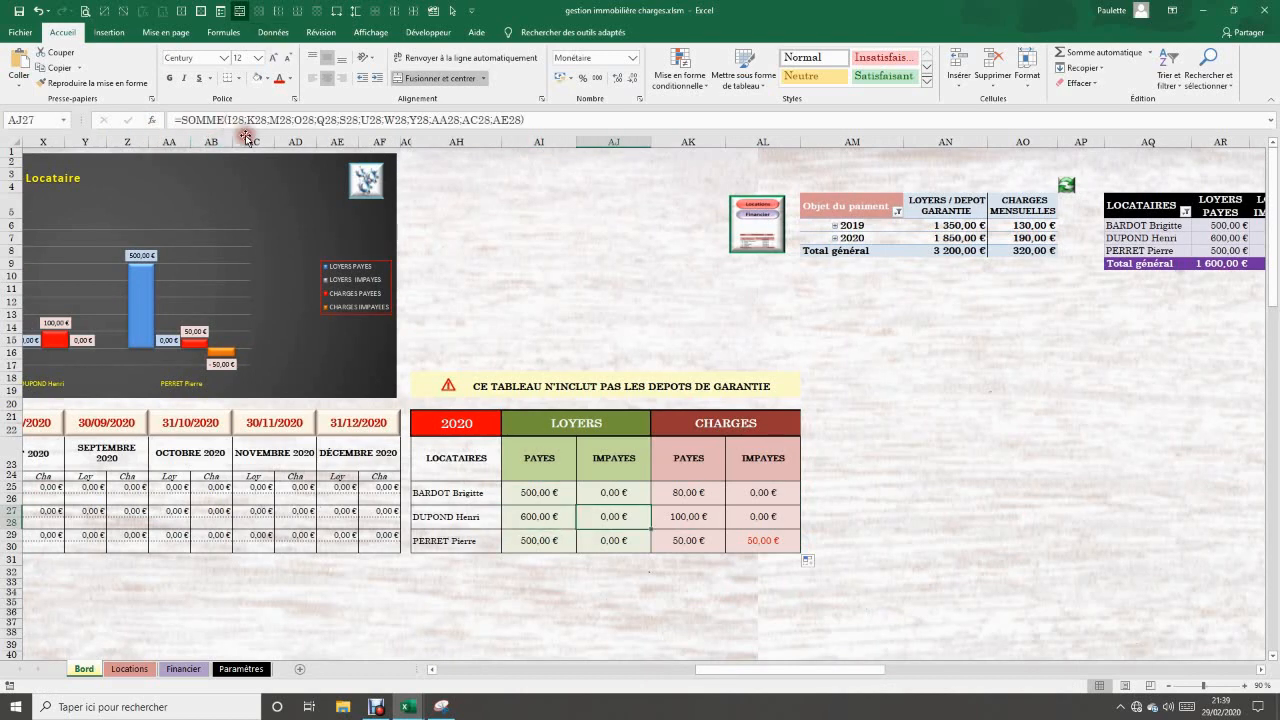
click(694, 516)
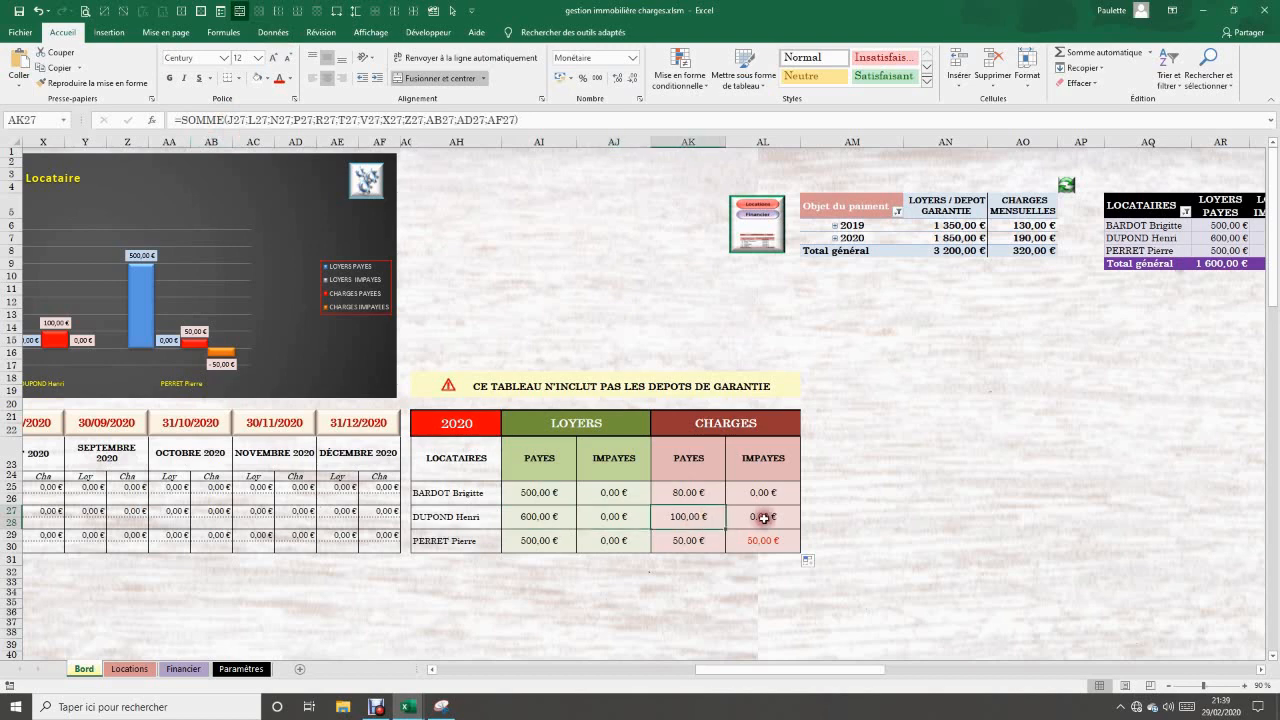
click(646, 538)
click(689, 546)
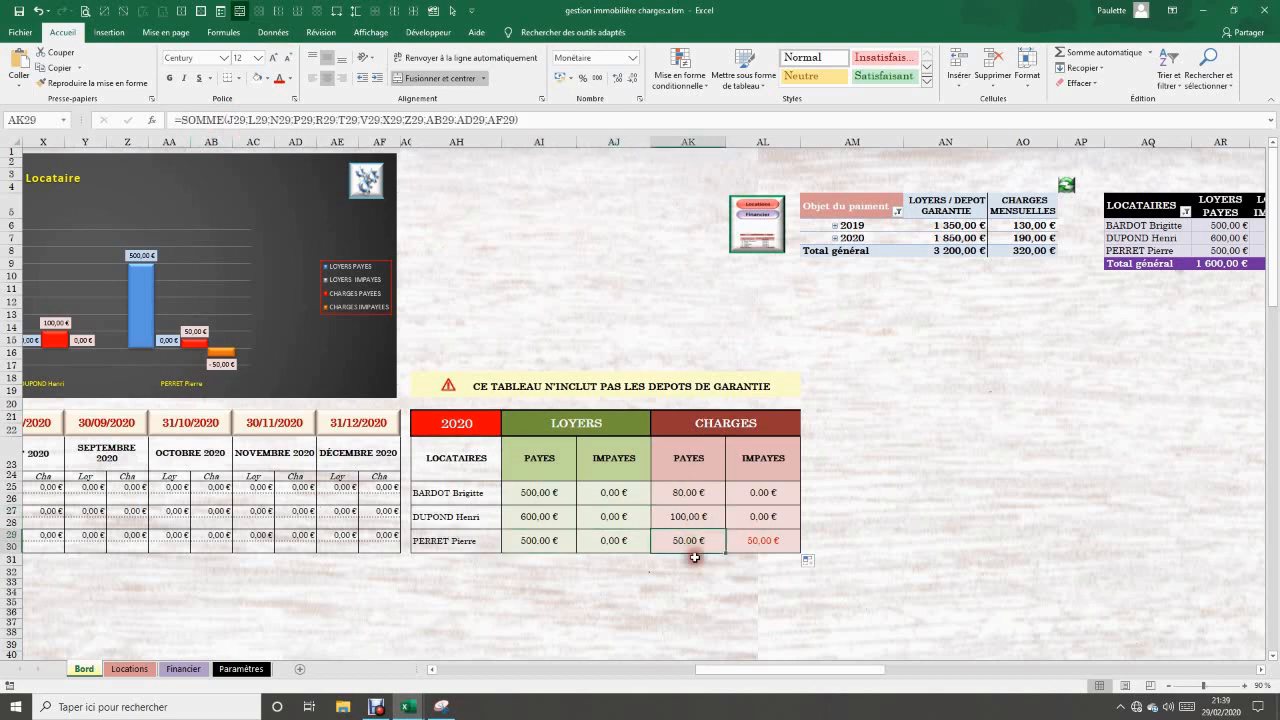
click(700, 594)
click(891, 527)
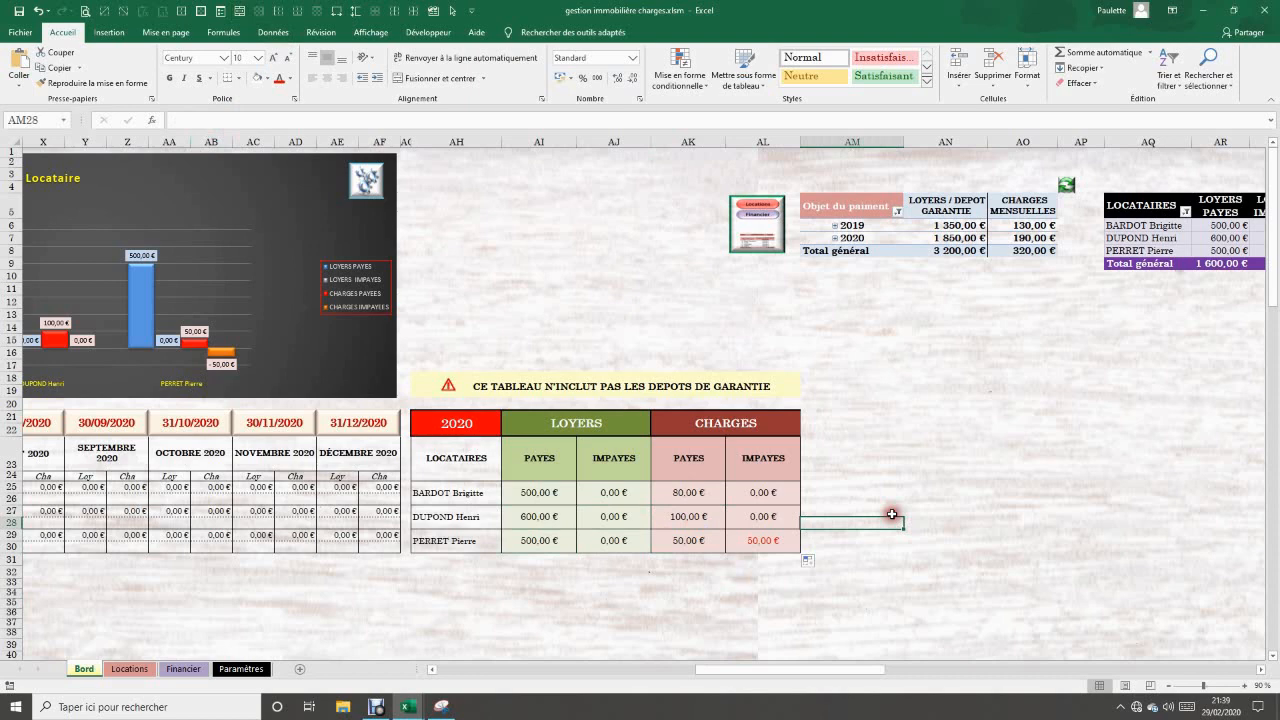
- Examine the note about security deposits above the 2020 summary table and the first tenant's deposit formula in H25
click(641, 386)
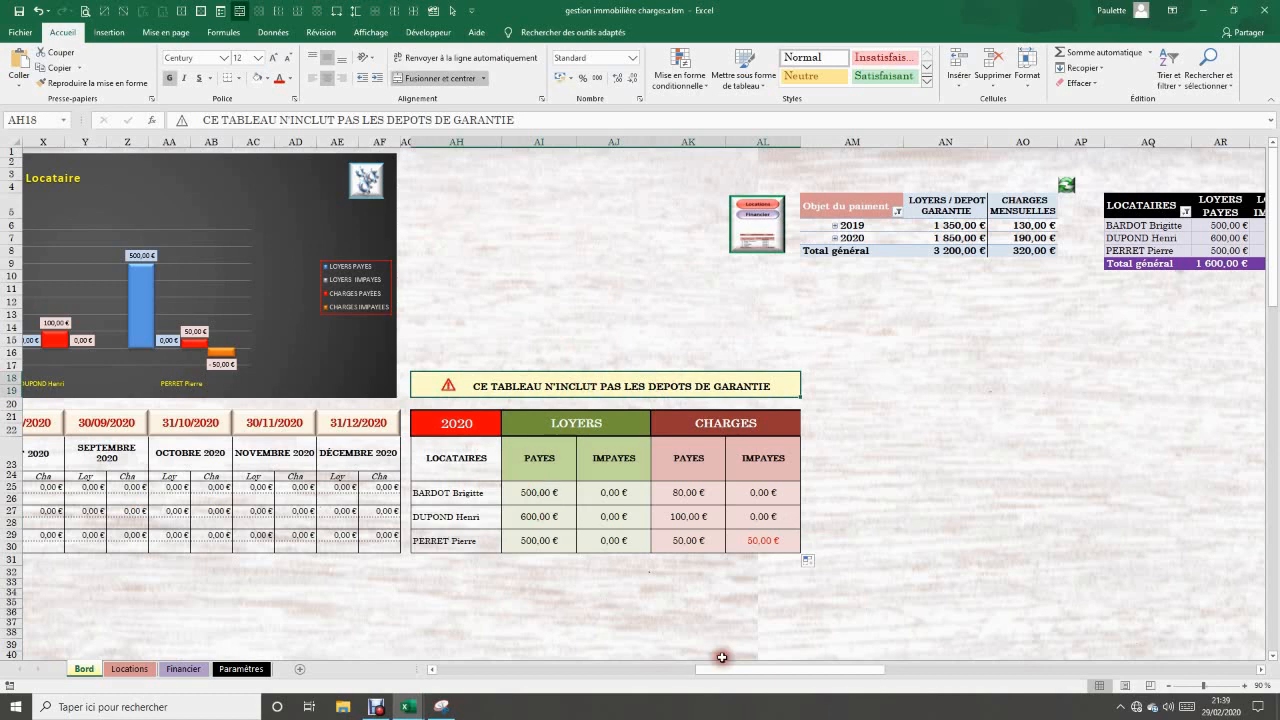
drag(737, 675, 524, 673)
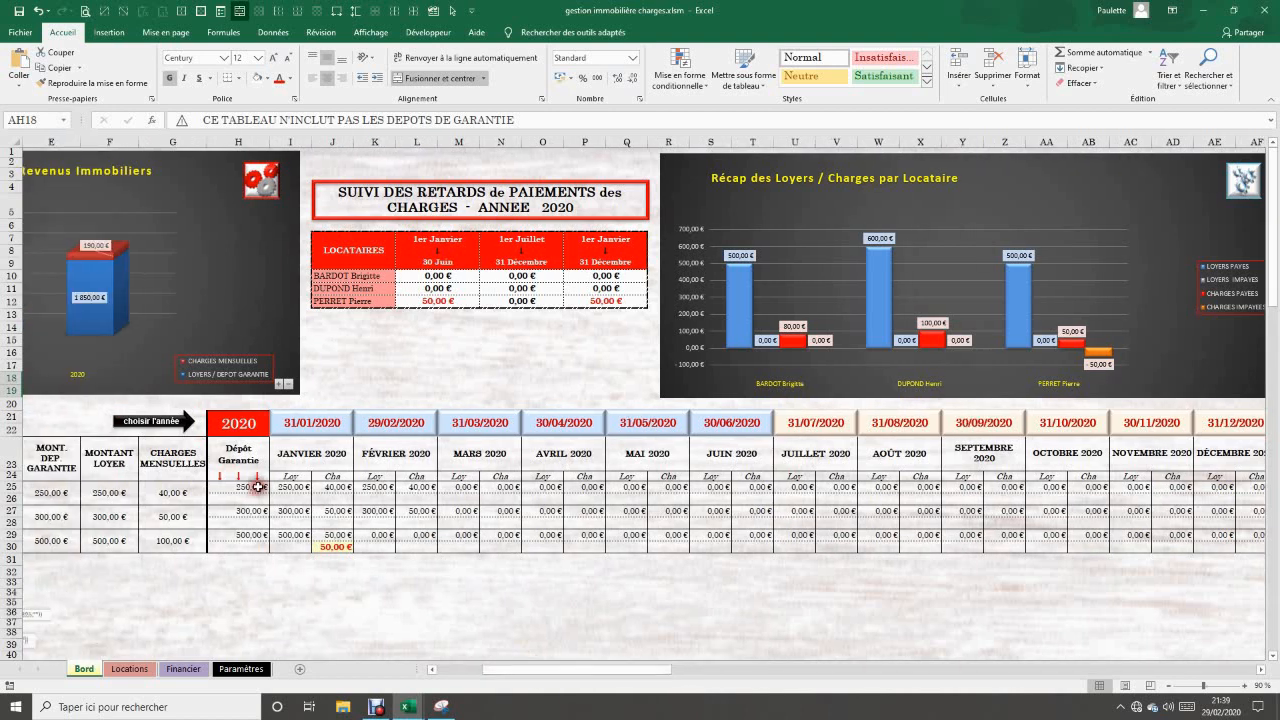
click(258, 487)
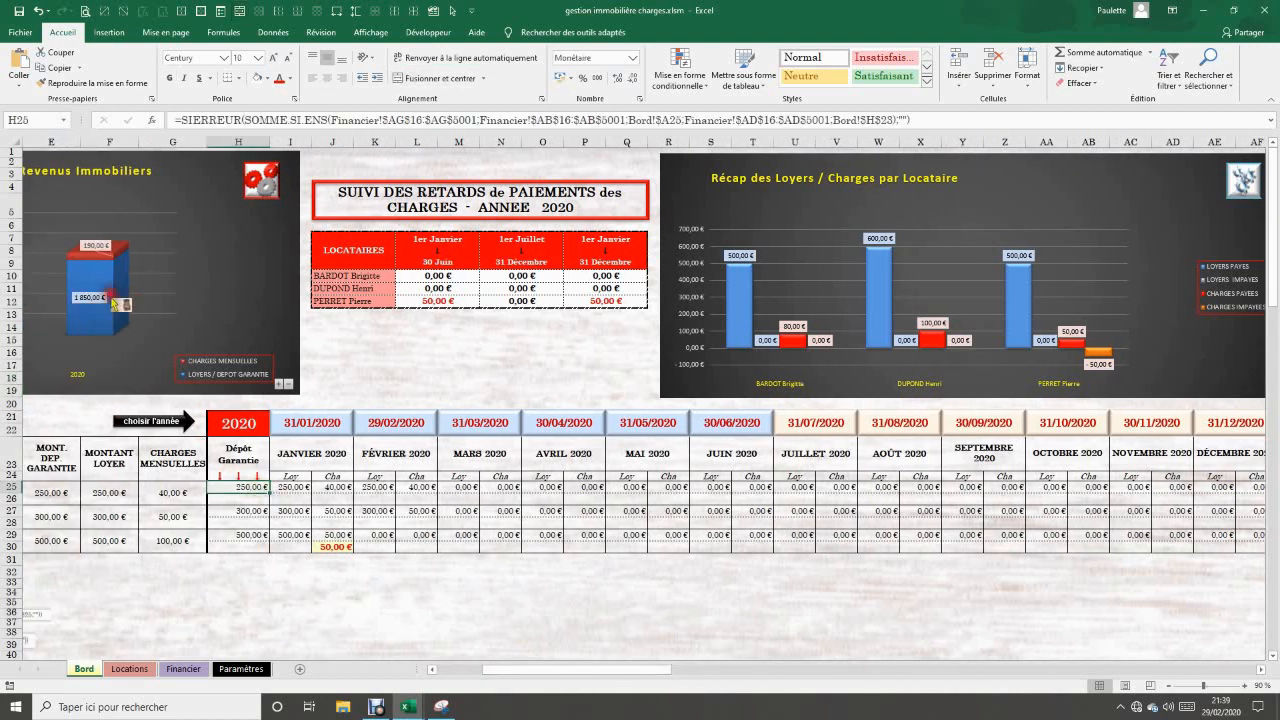
mouse_move(115, 304)
drag(620, 669, 660, 670)
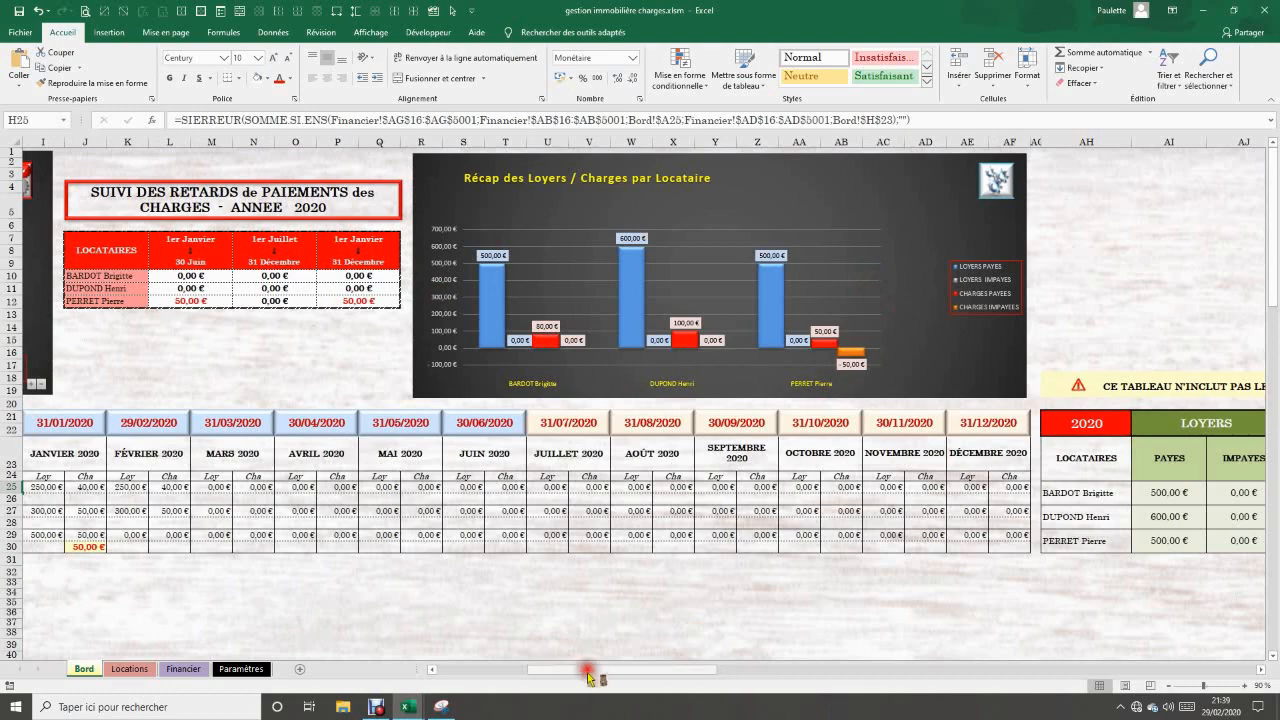
drag(589, 677, 740, 634)
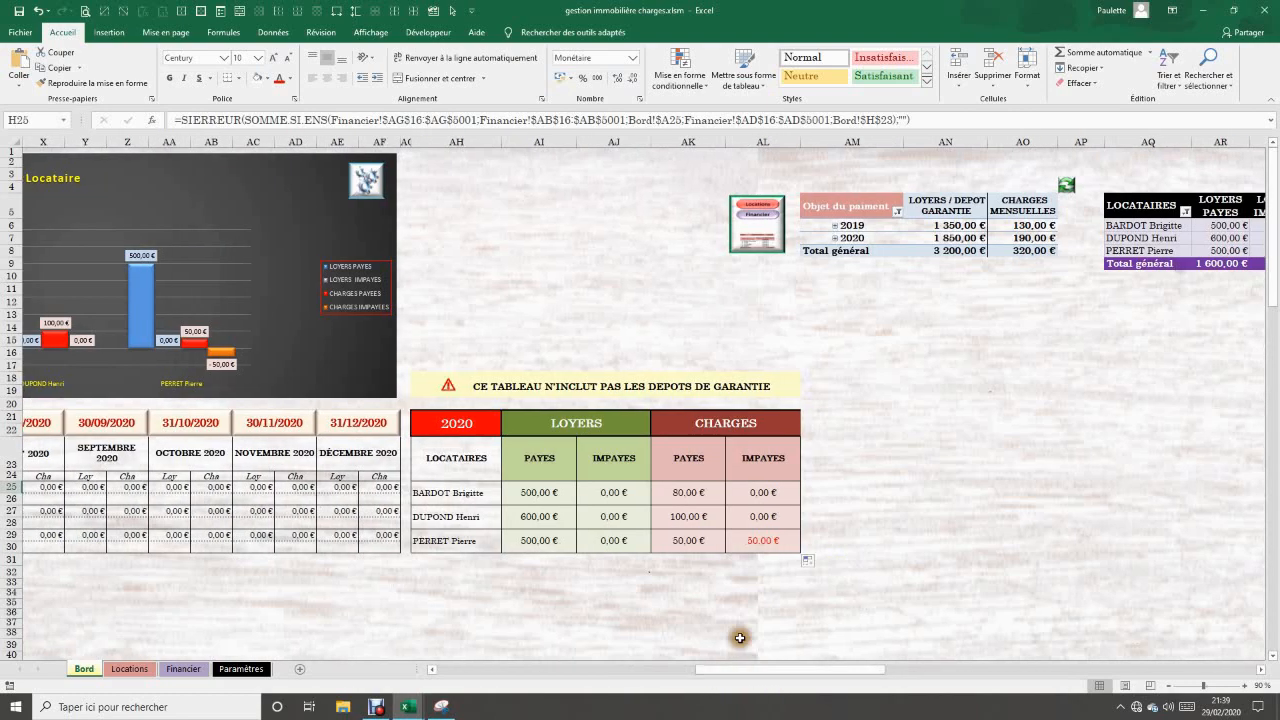
- Check the size and cell-positioning properties of the Retour picture above the summary table
drag(456, 142, 754, 141)
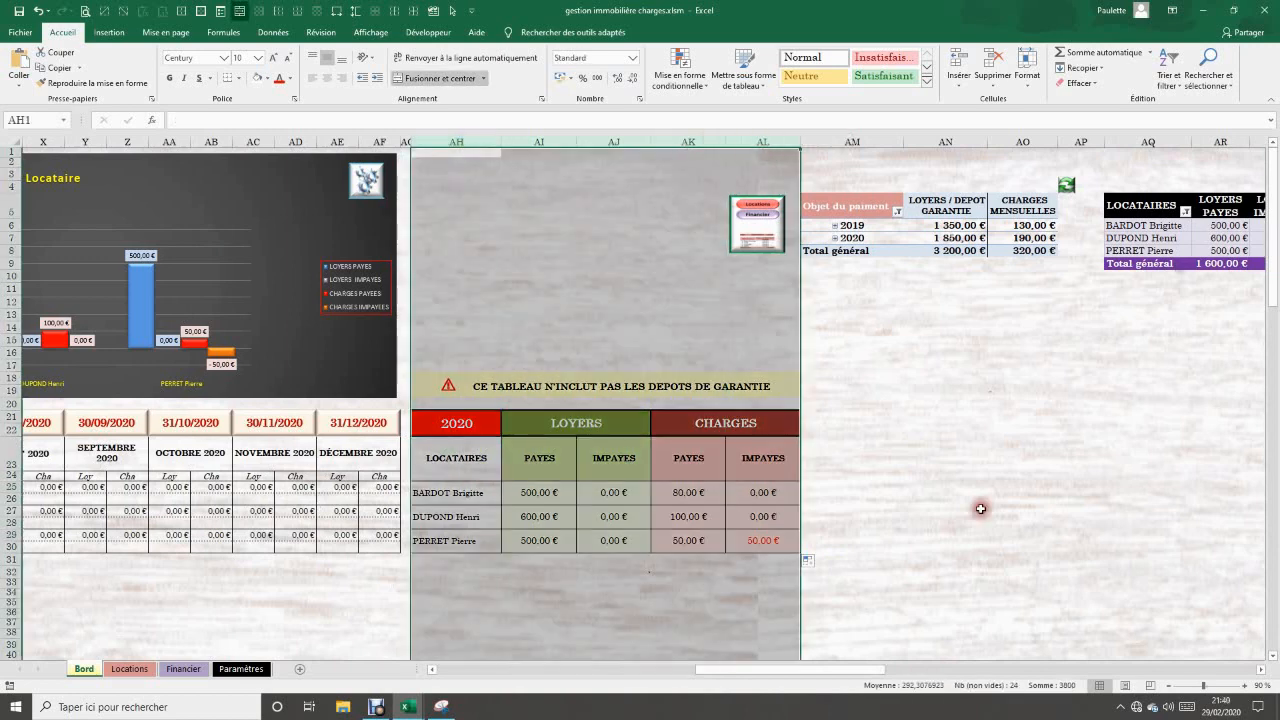
click(981, 509)
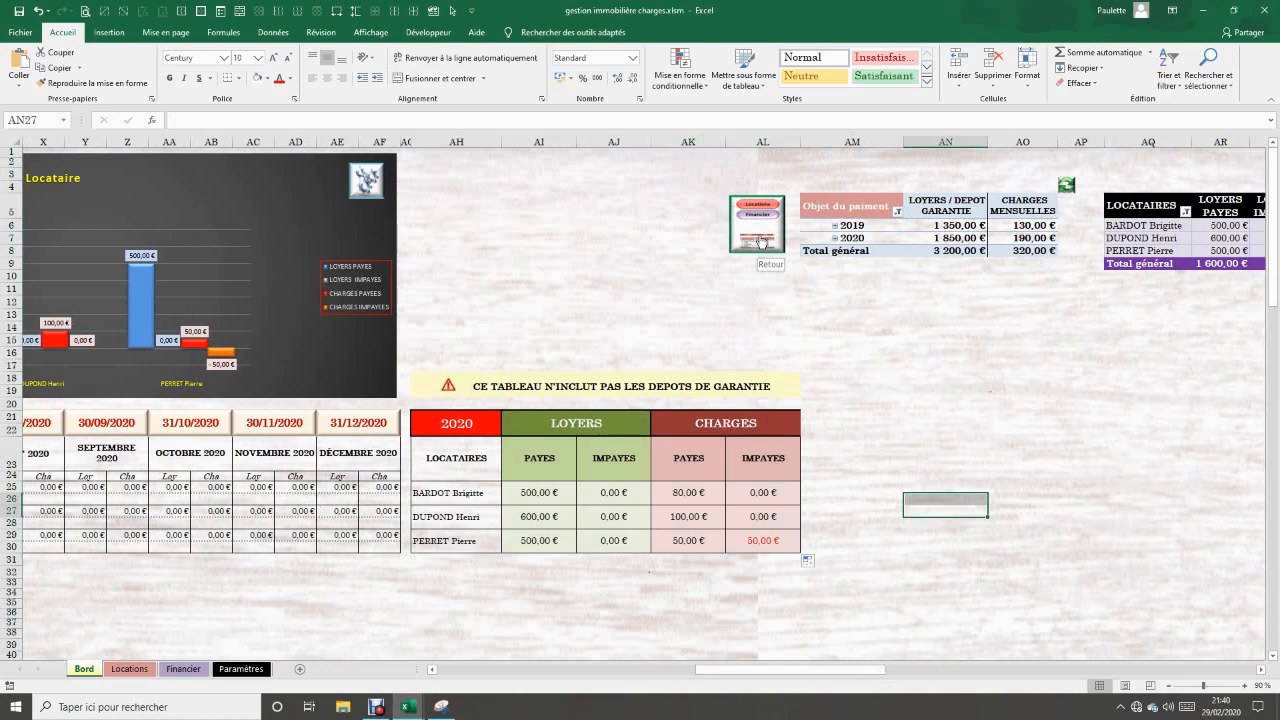
right_click(762, 241)
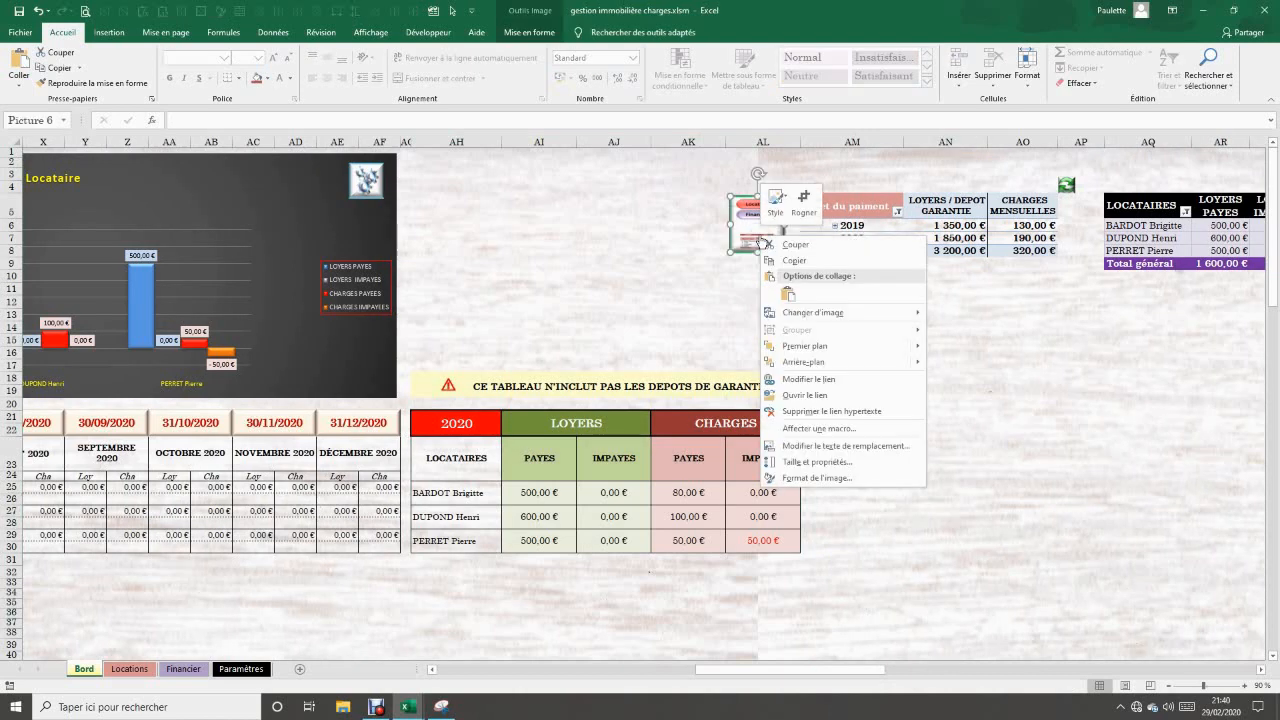
click(838, 472)
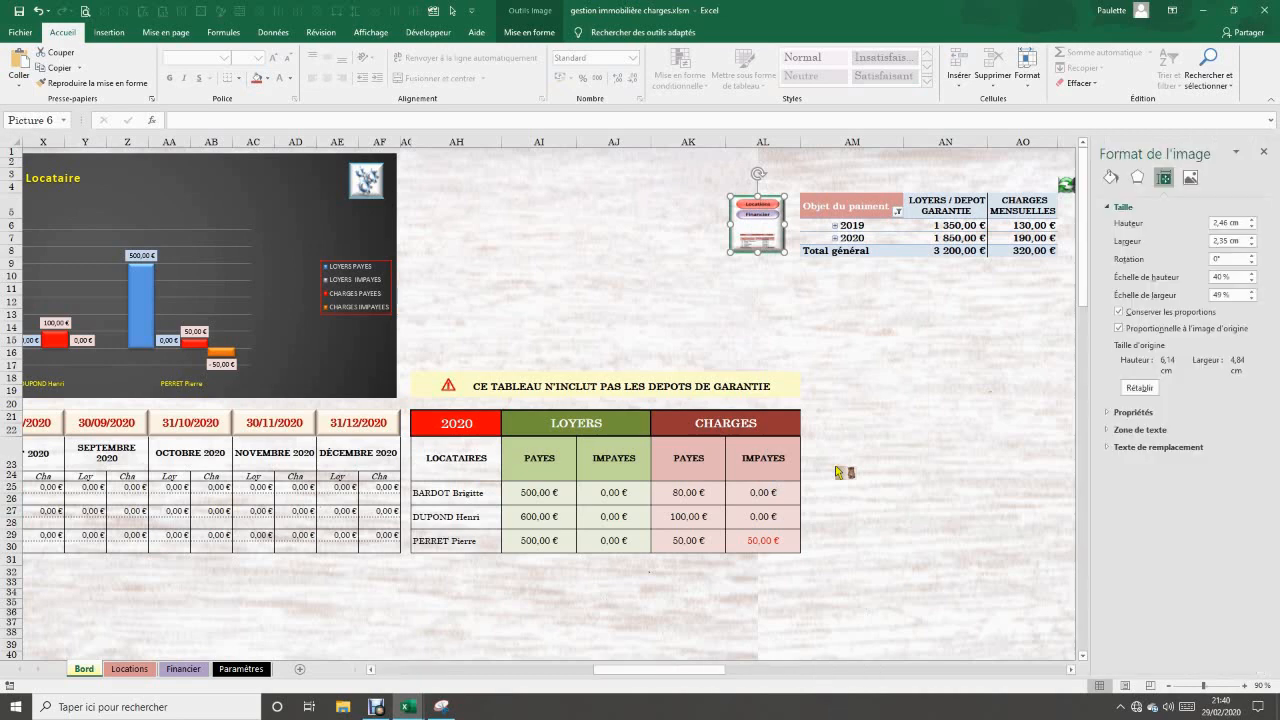
click(1140, 418)
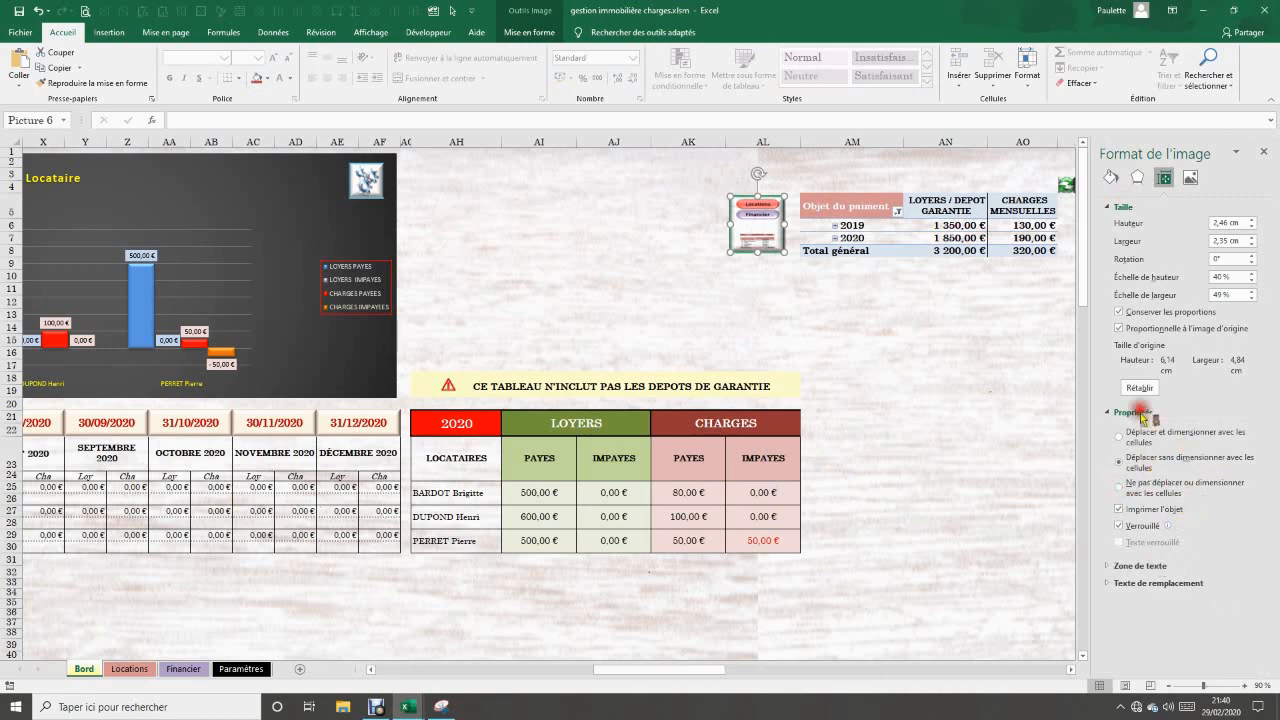
click(1263, 151)
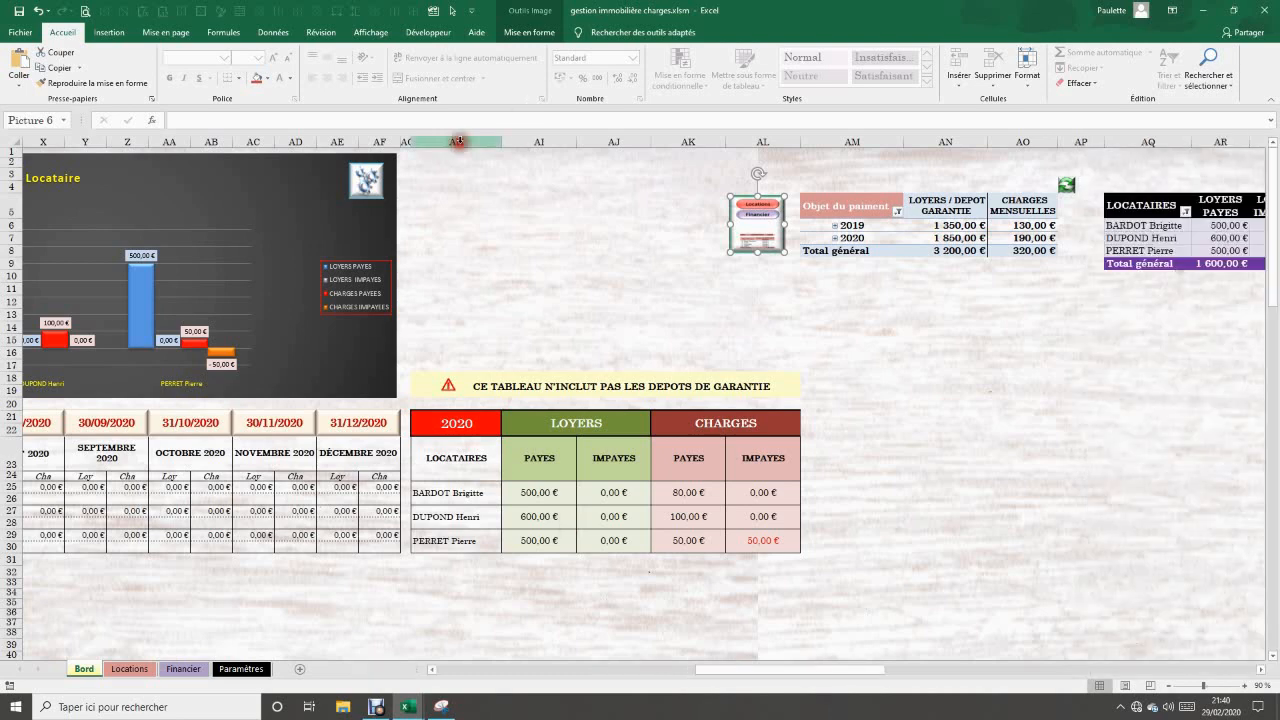
- Hide columns AH to AL, which contain the 2020 summary table
drag(456, 141, 760, 140)
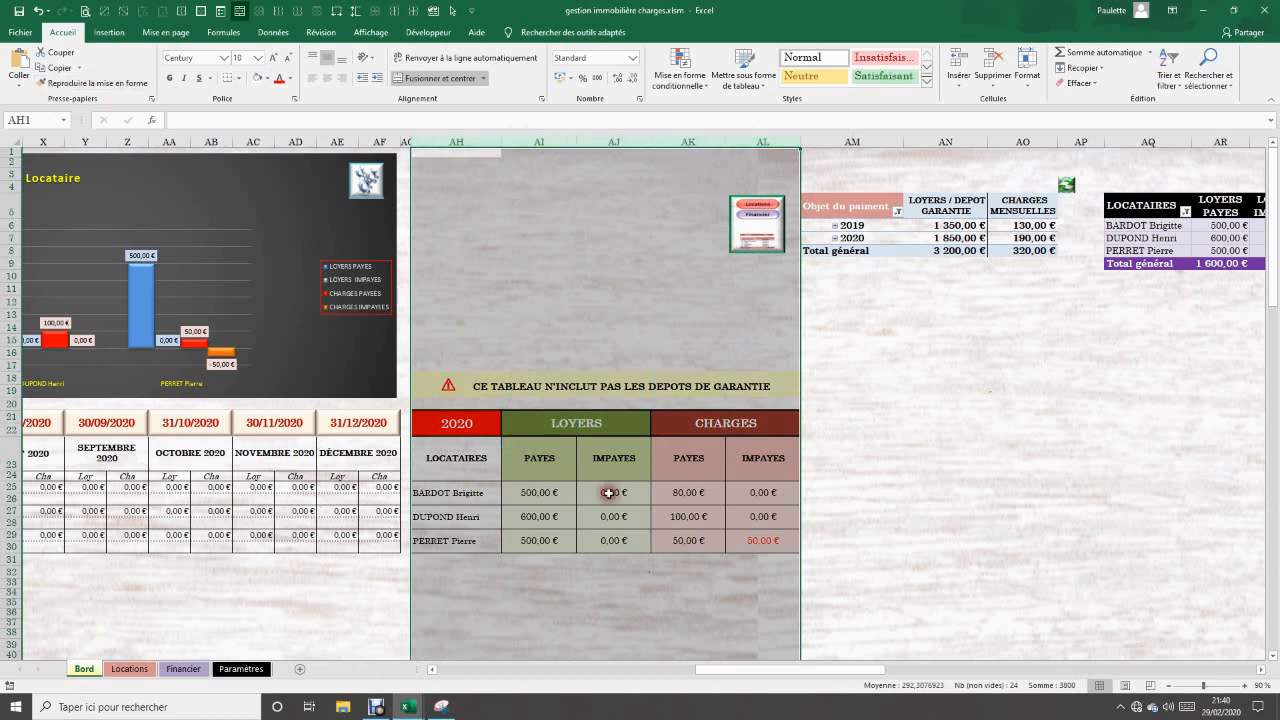
right_click(662, 135)
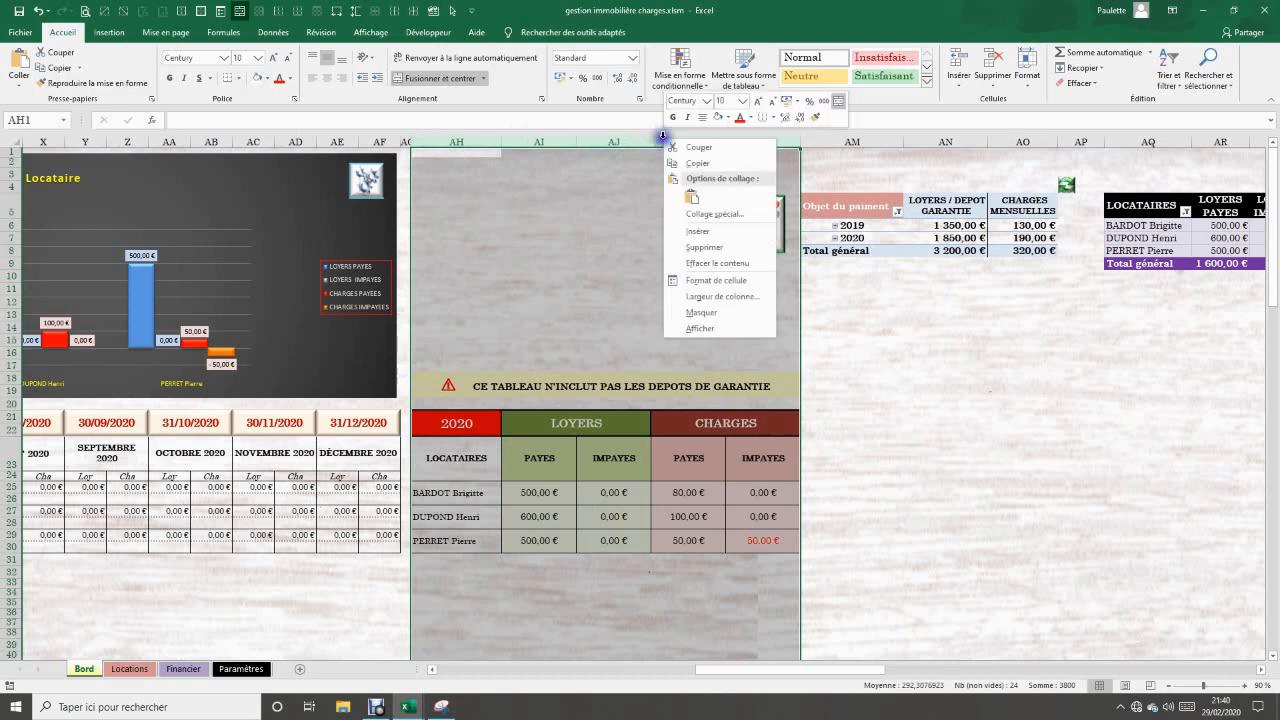
click(701, 313)
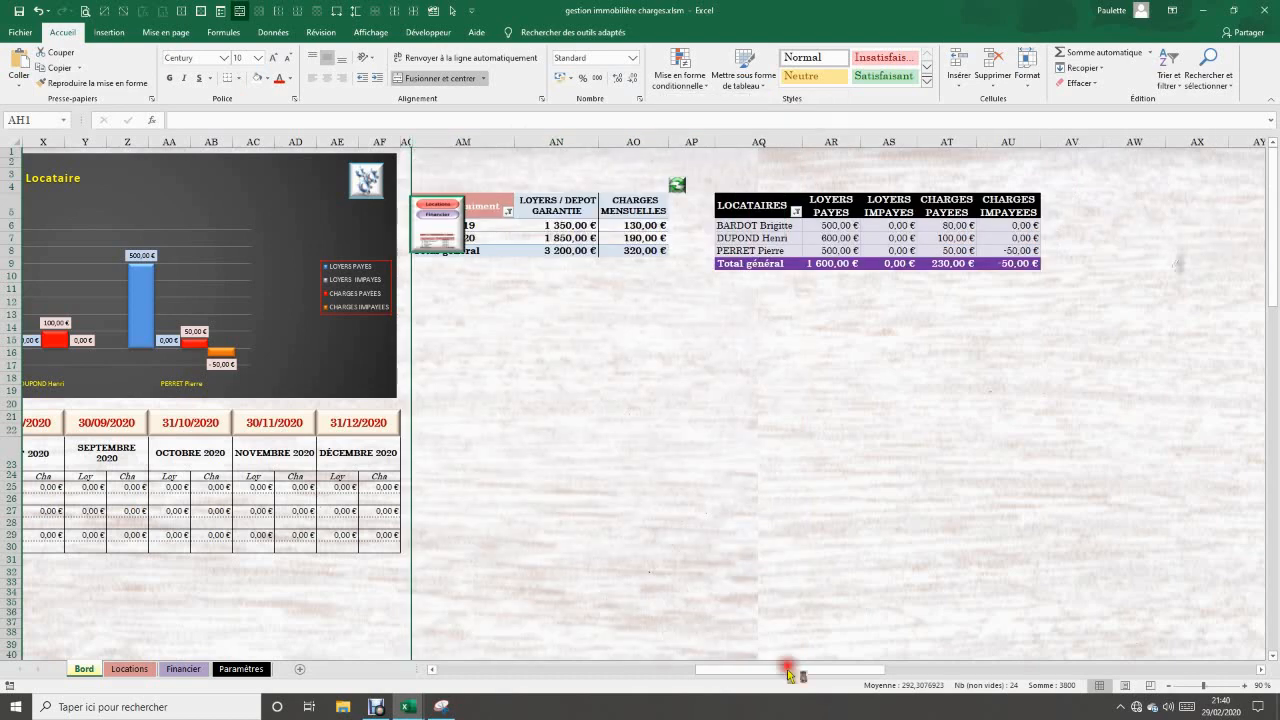
- Set the width of the narrow column AG, just after the December columns, to 10
drag(789, 672, 669, 671)
drag(670, 672, 668, 672)
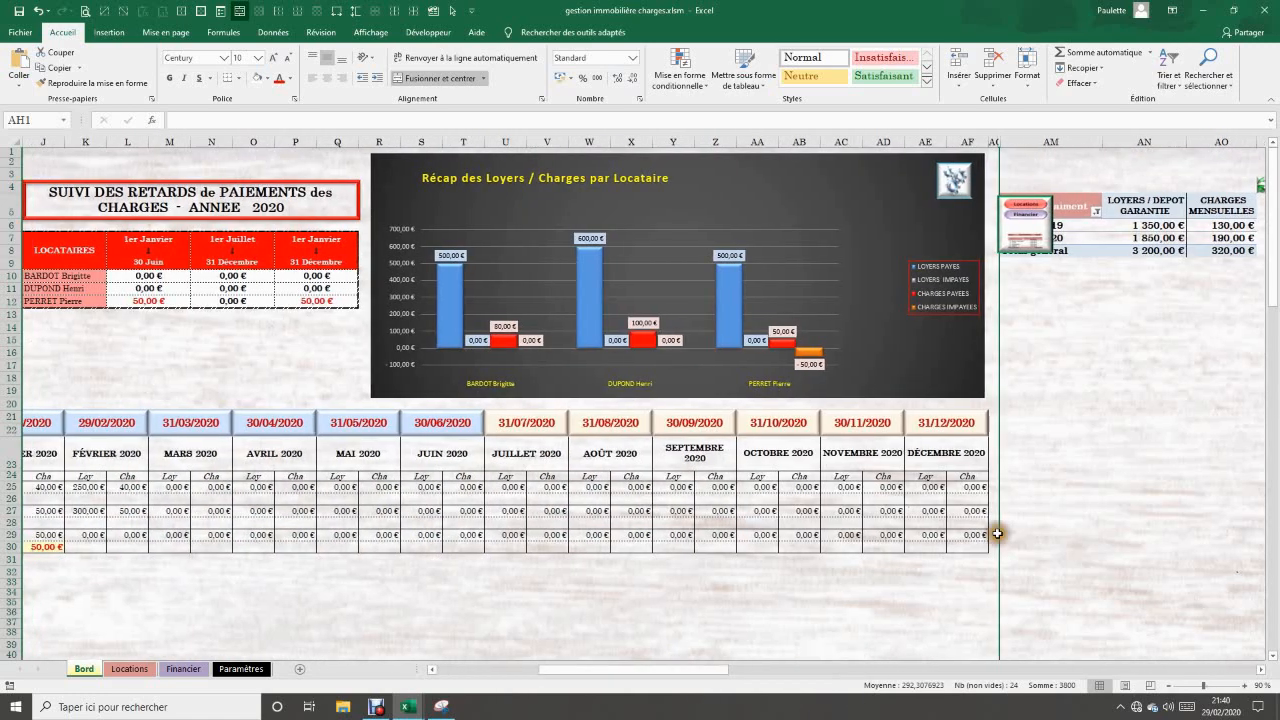
click(1031, 222)
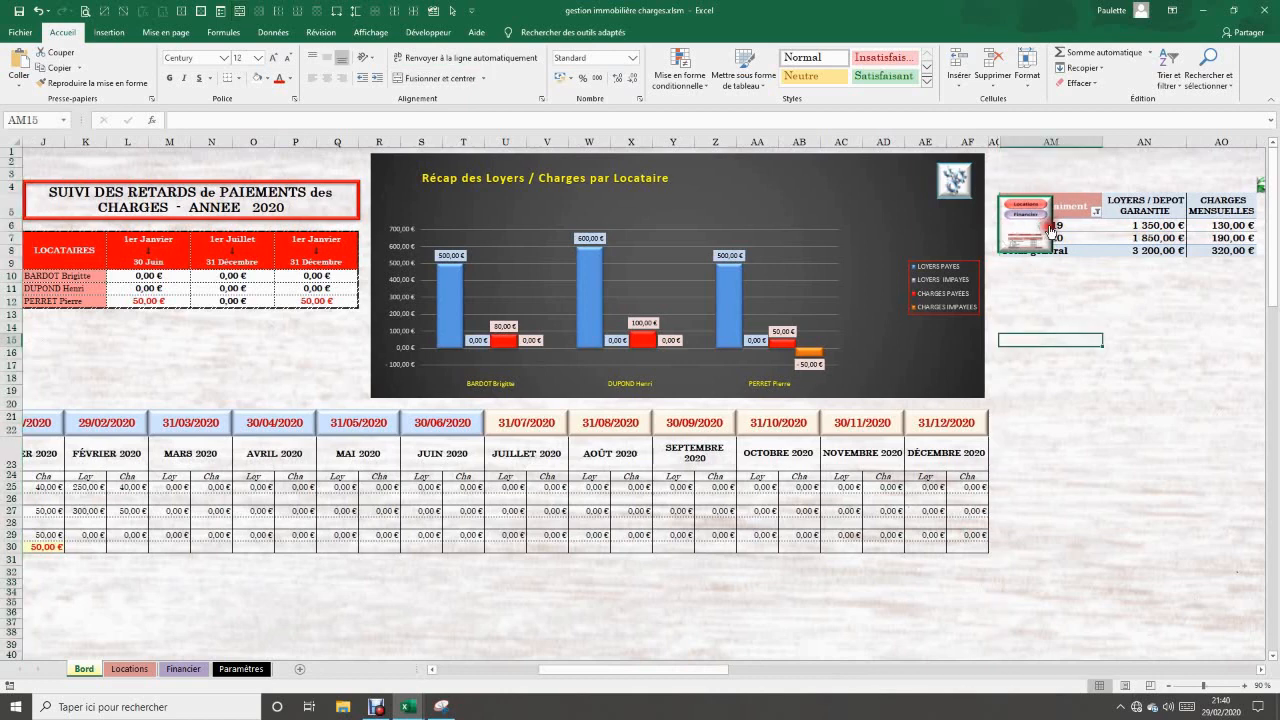
click(996, 137)
right_click(998, 143)
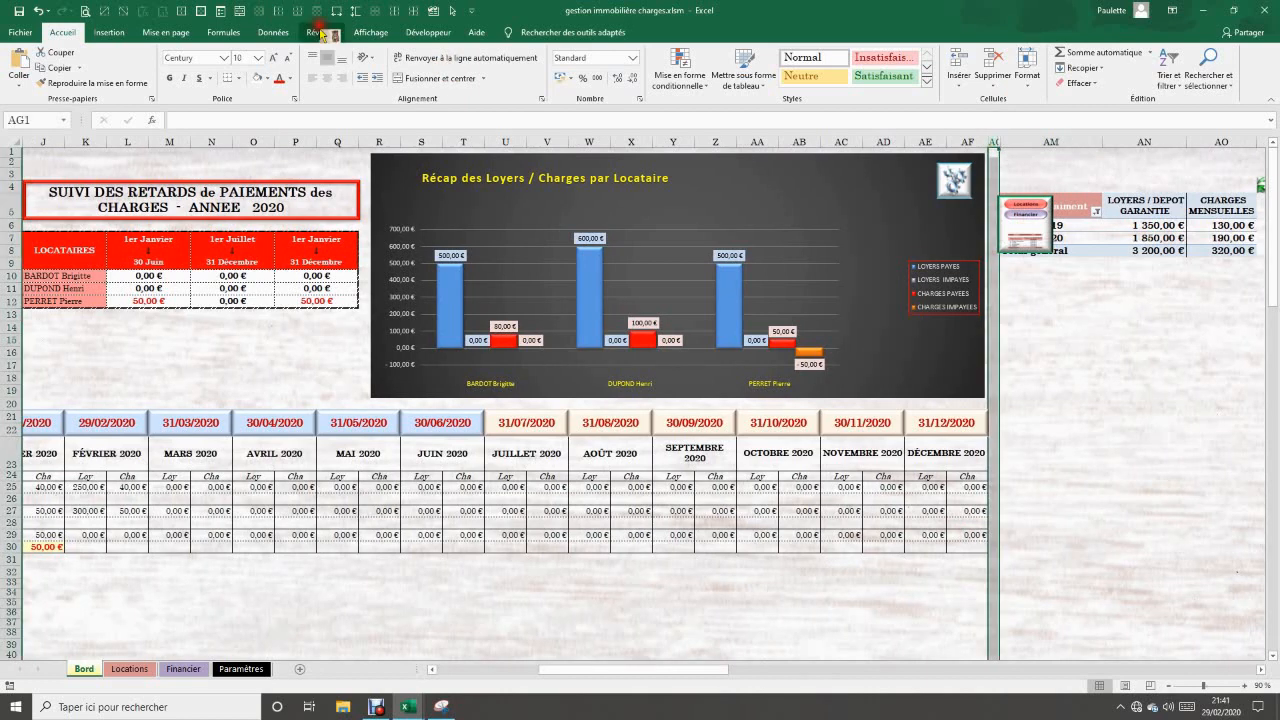
click(1003, 157)
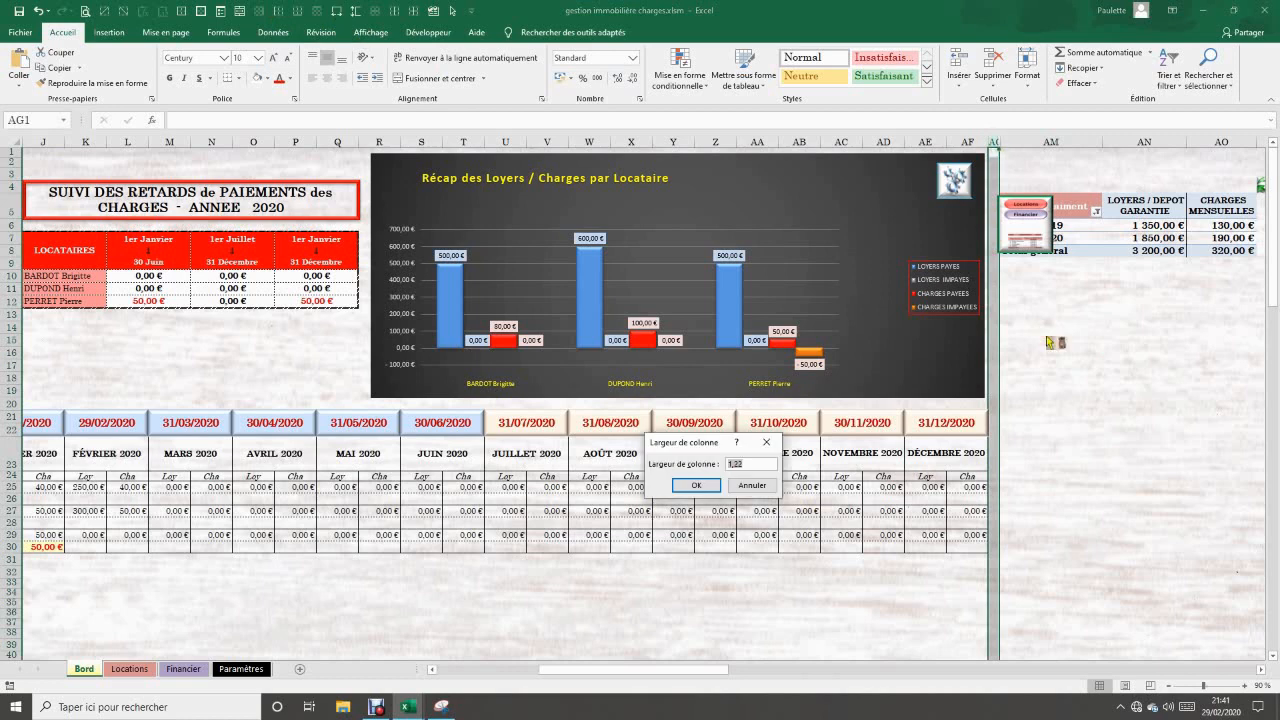
text(10)
key(Return)
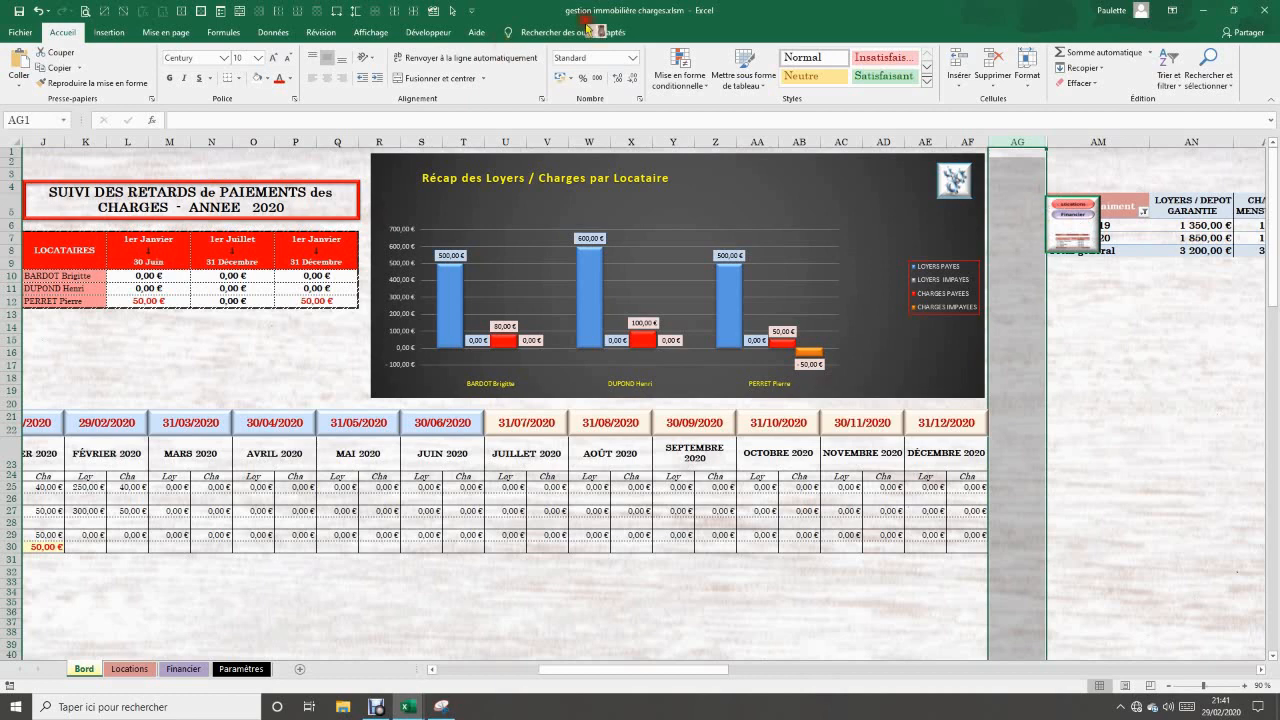
- Move the Retour picture off the first pivot table into column AG and widen that column slightly
right_click(1084, 224)
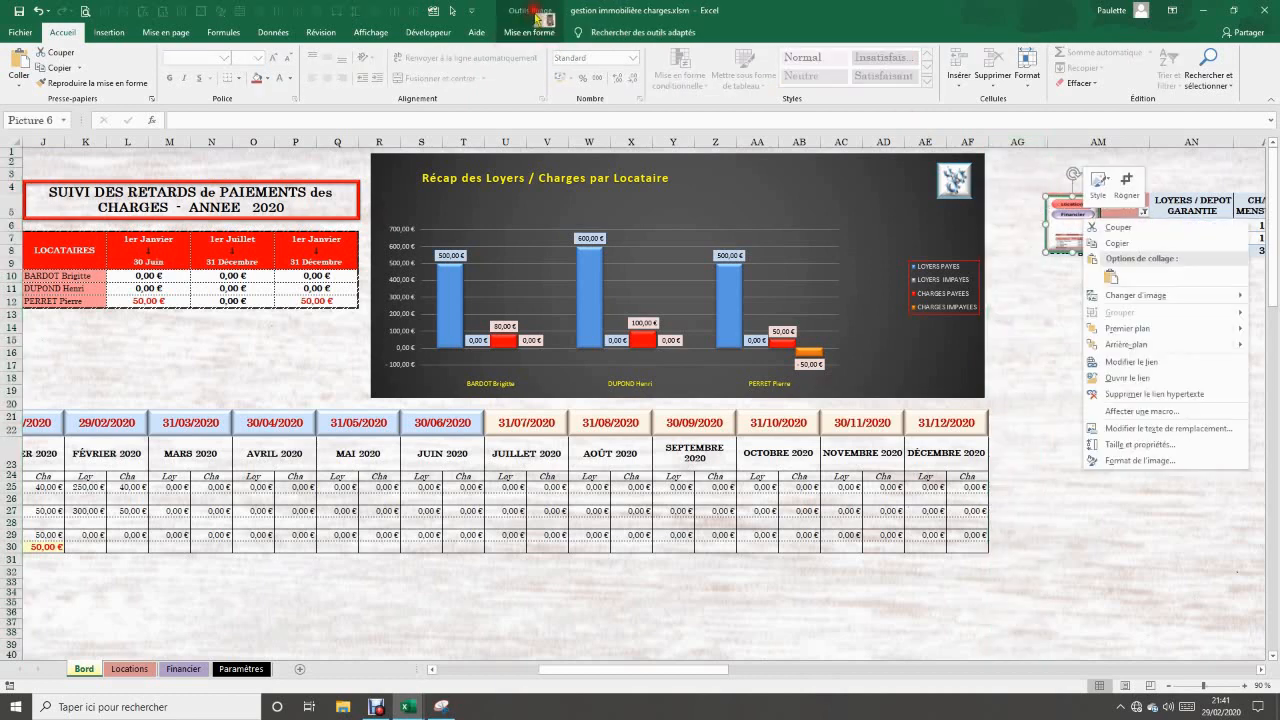
click(537, 14)
click(529, 32)
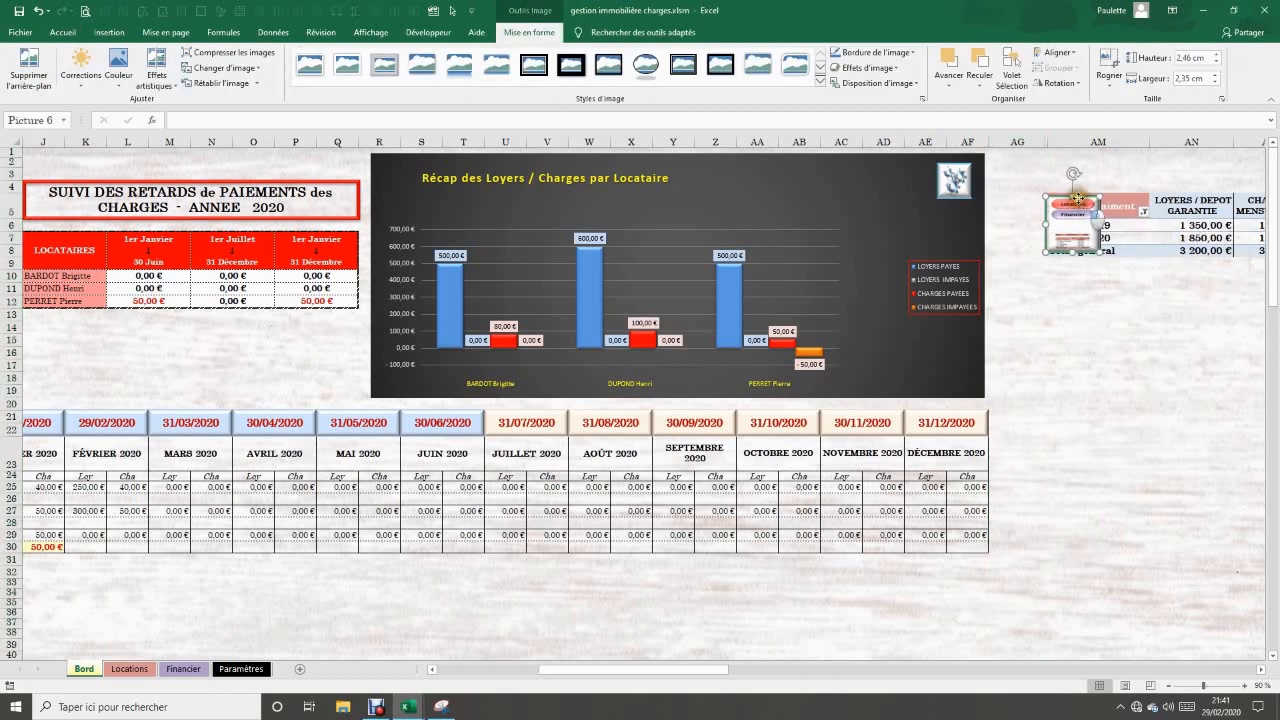
drag(1081, 198, 1025, 196)
drag(1043, 142, 1065, 142)
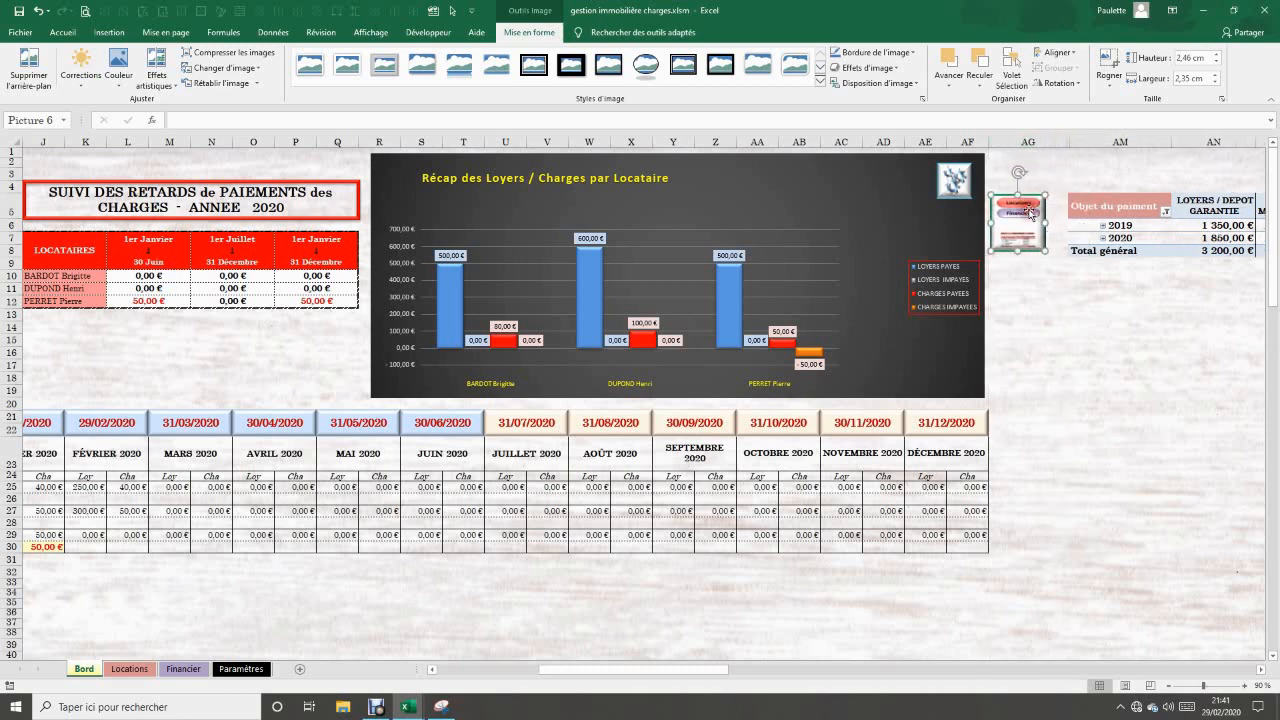
click(1030, 142)
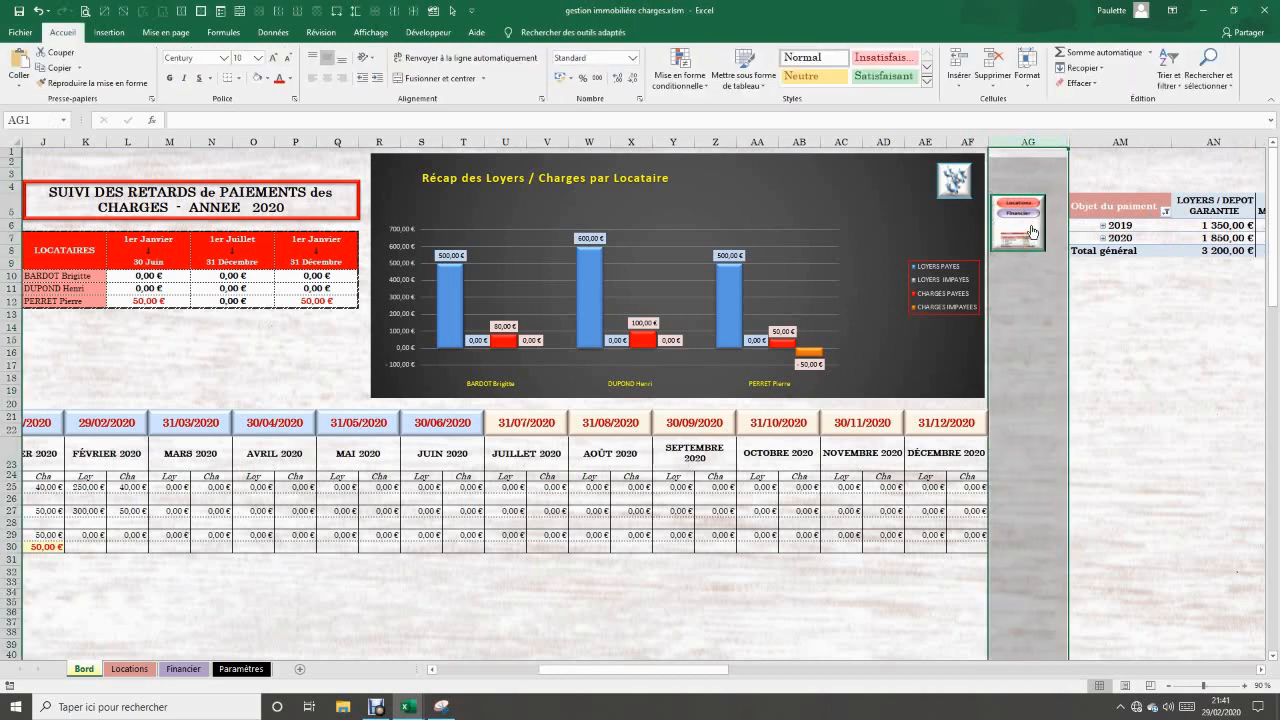
click(1168, 339)
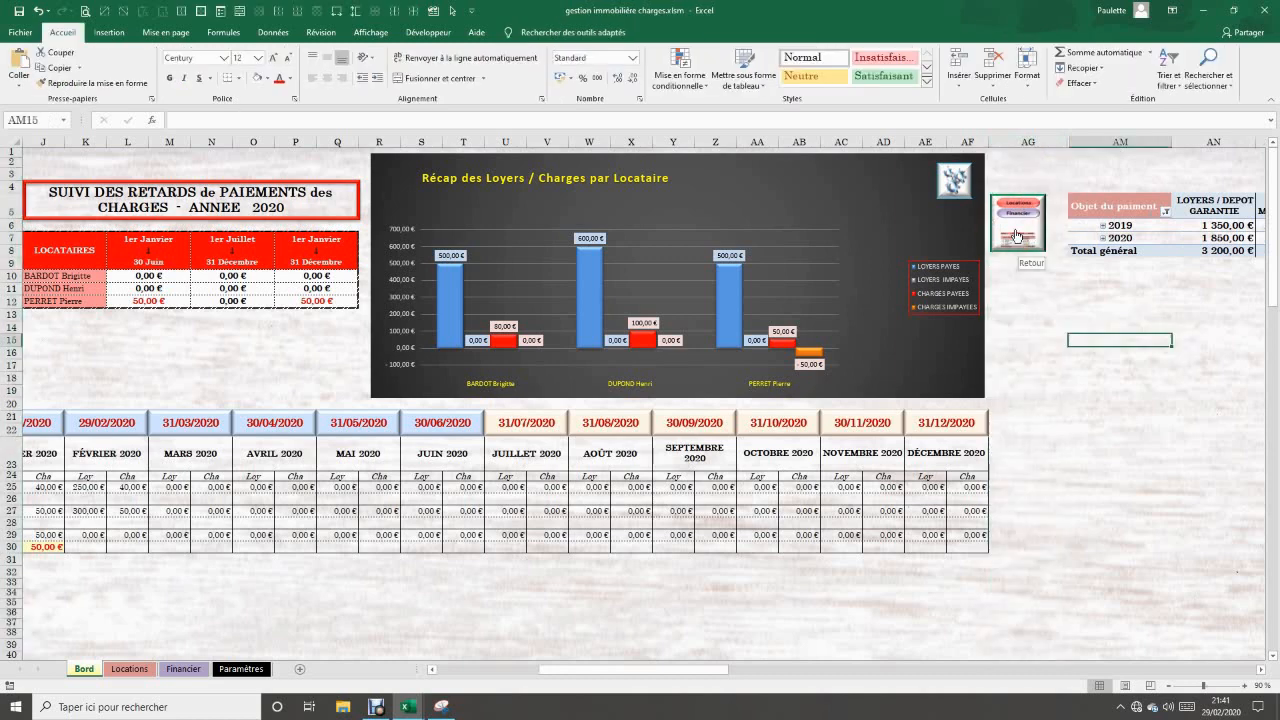
- Test the Retour picture's link and look over the pivot tables, returning to the start of the Bord sheet
click(1016, 236)
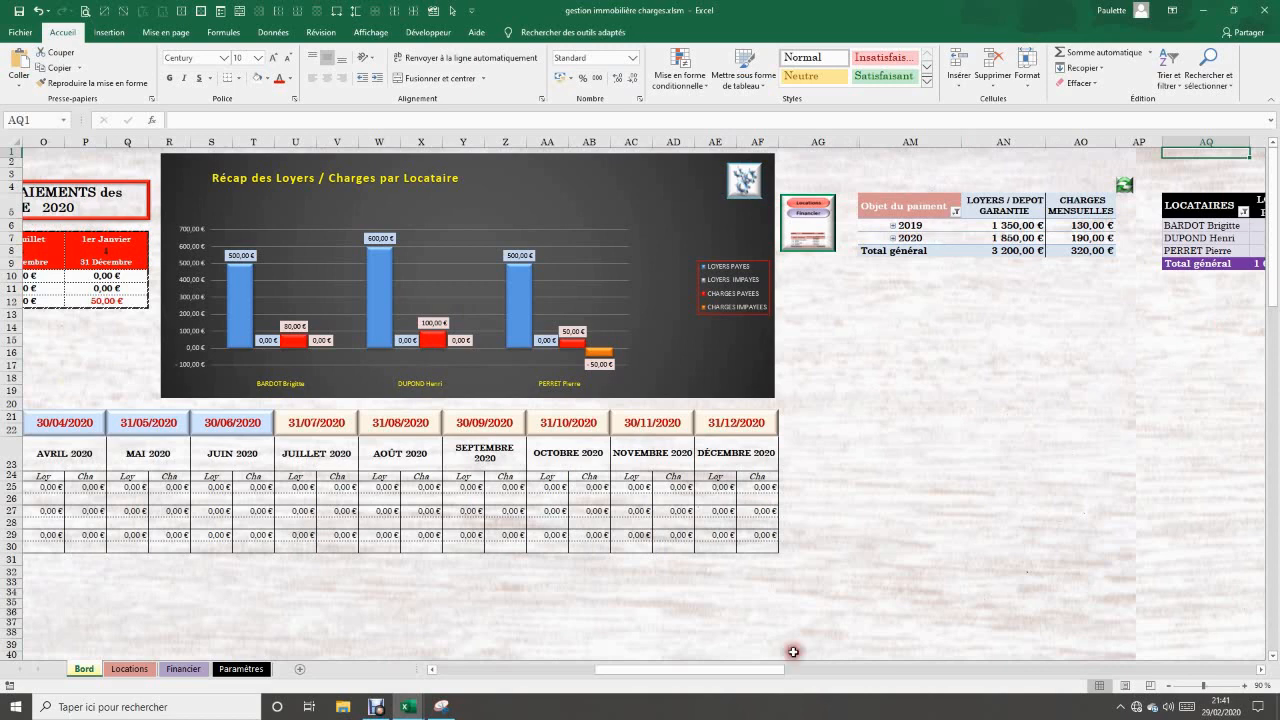
click(725, 670)
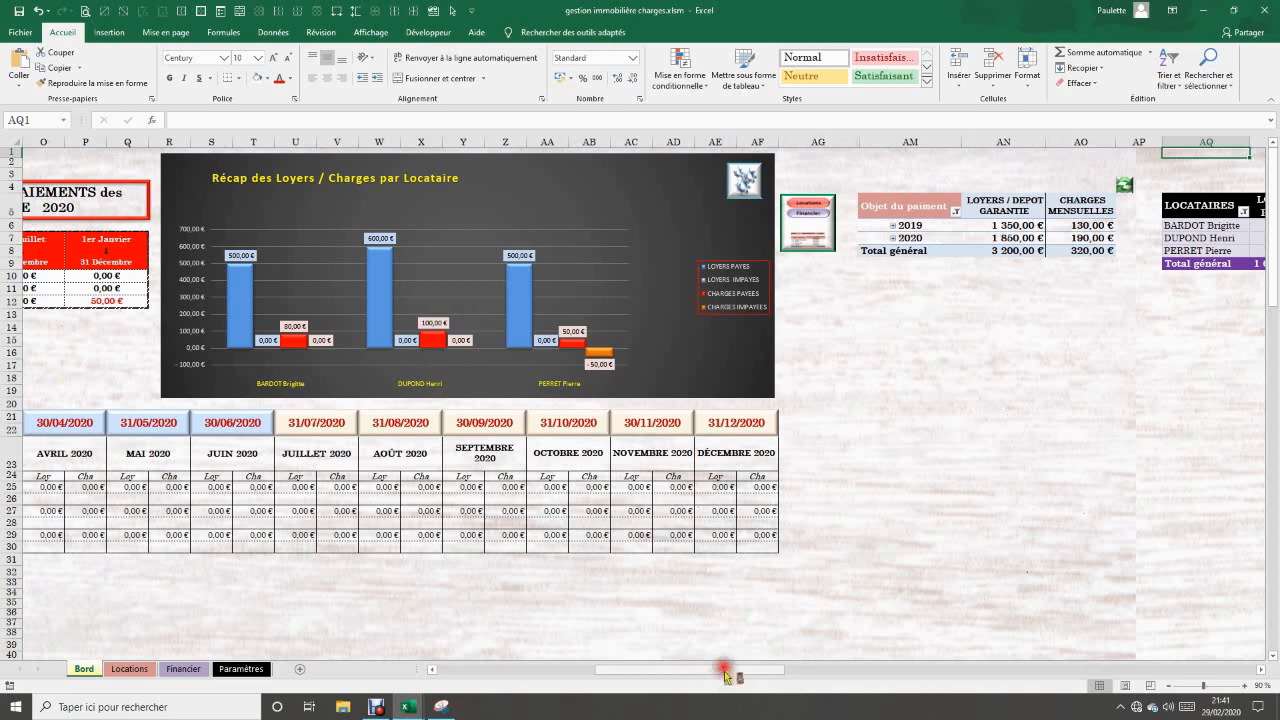
drag(726, 676, 883, 679)
click(848, 673)
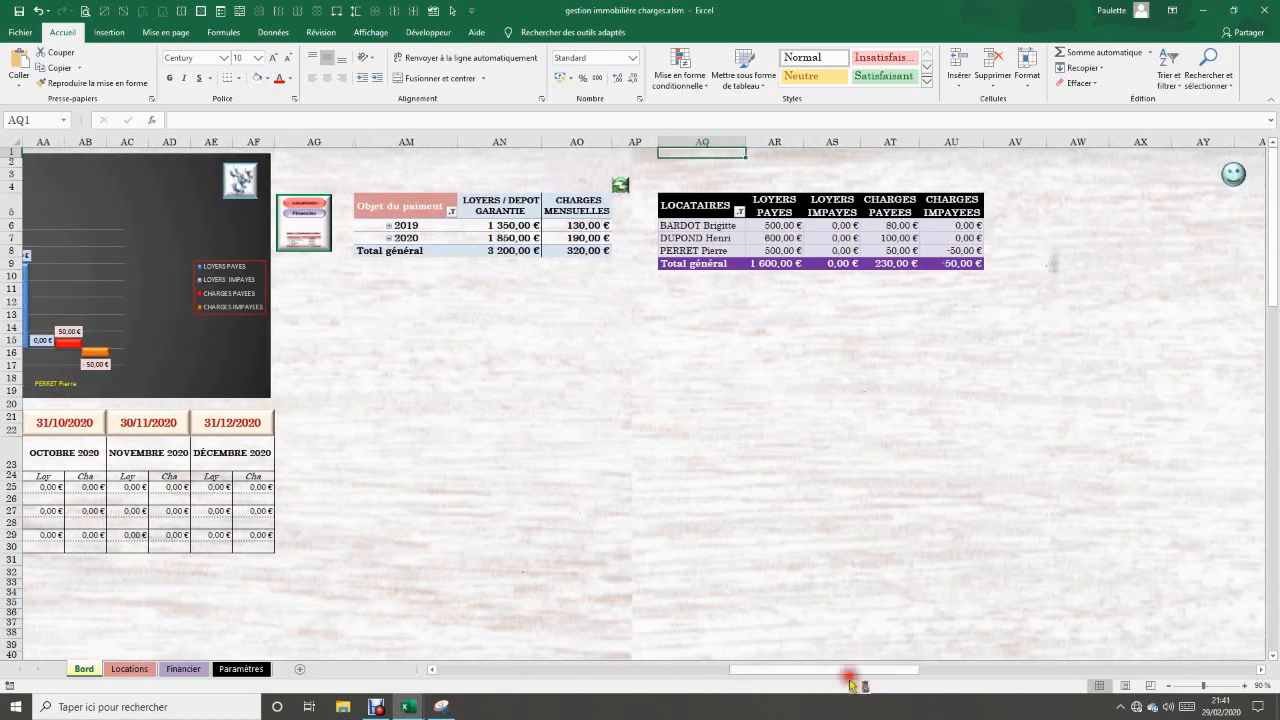
drag(851, 674, 358, 680)
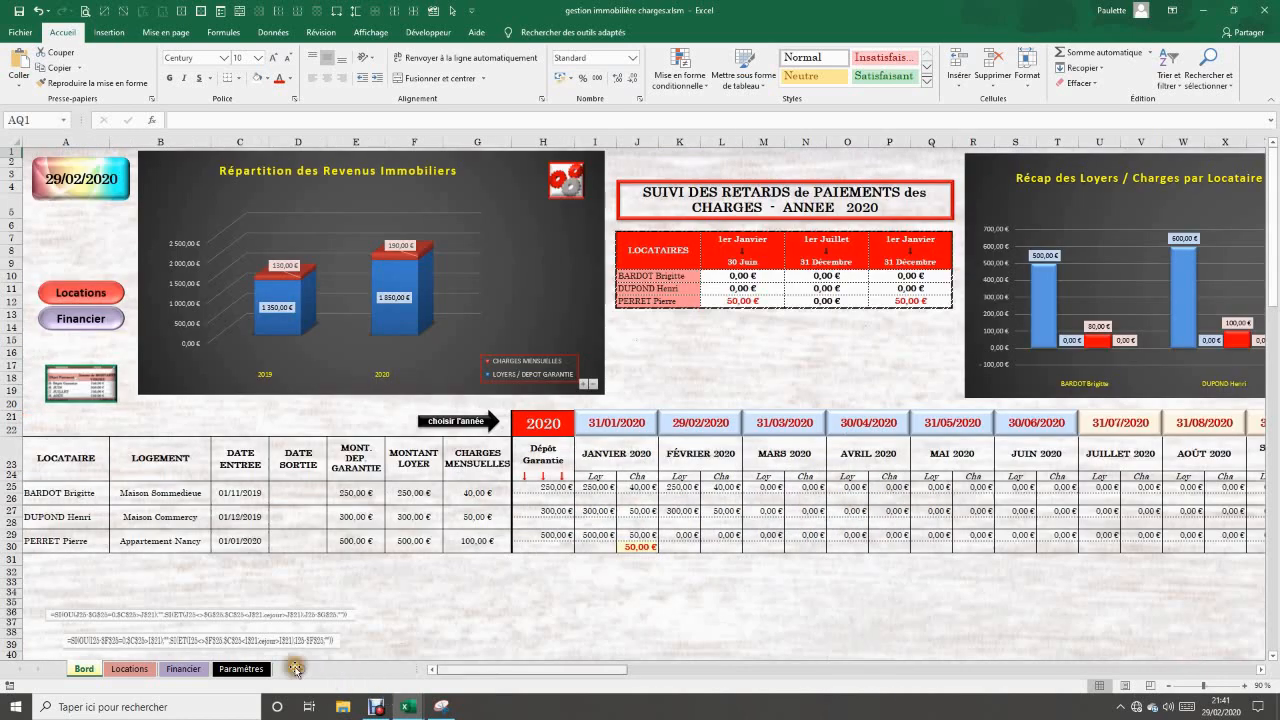
- Change the hyperlink of the table picture below the Financier shape to target cell AU1, and test the link
right_click(76, 390)
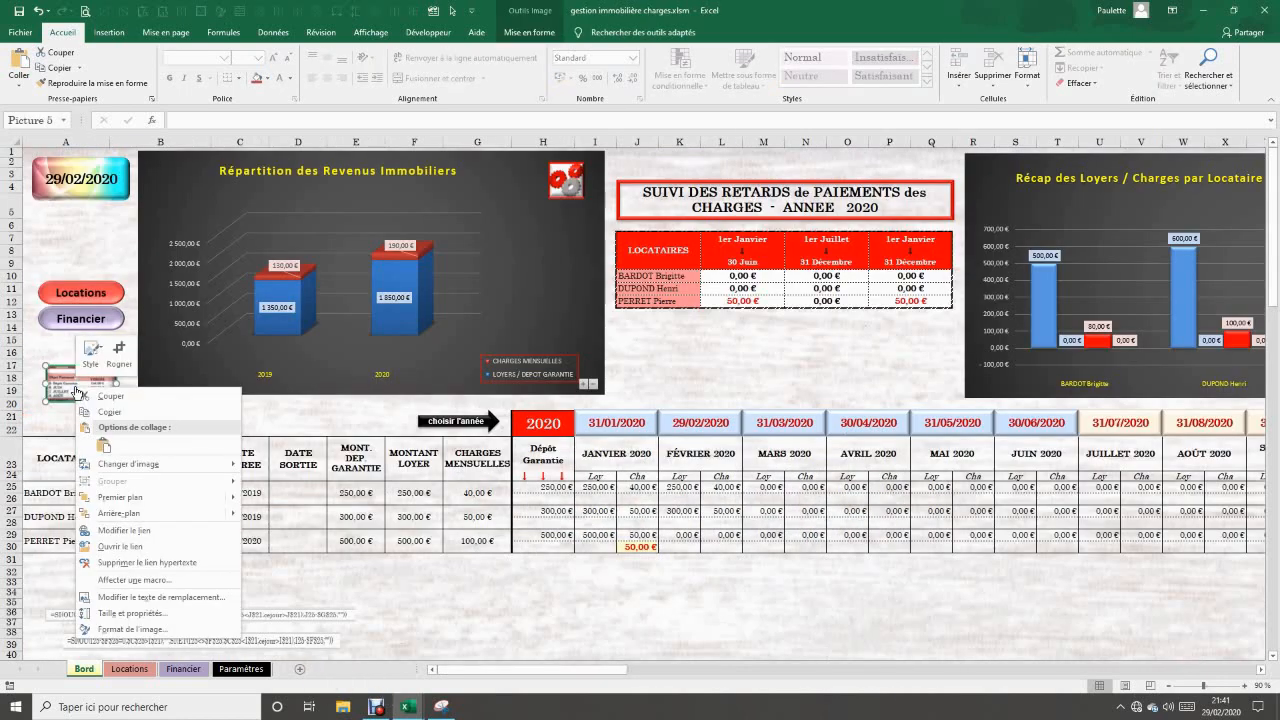
click(157, 531)
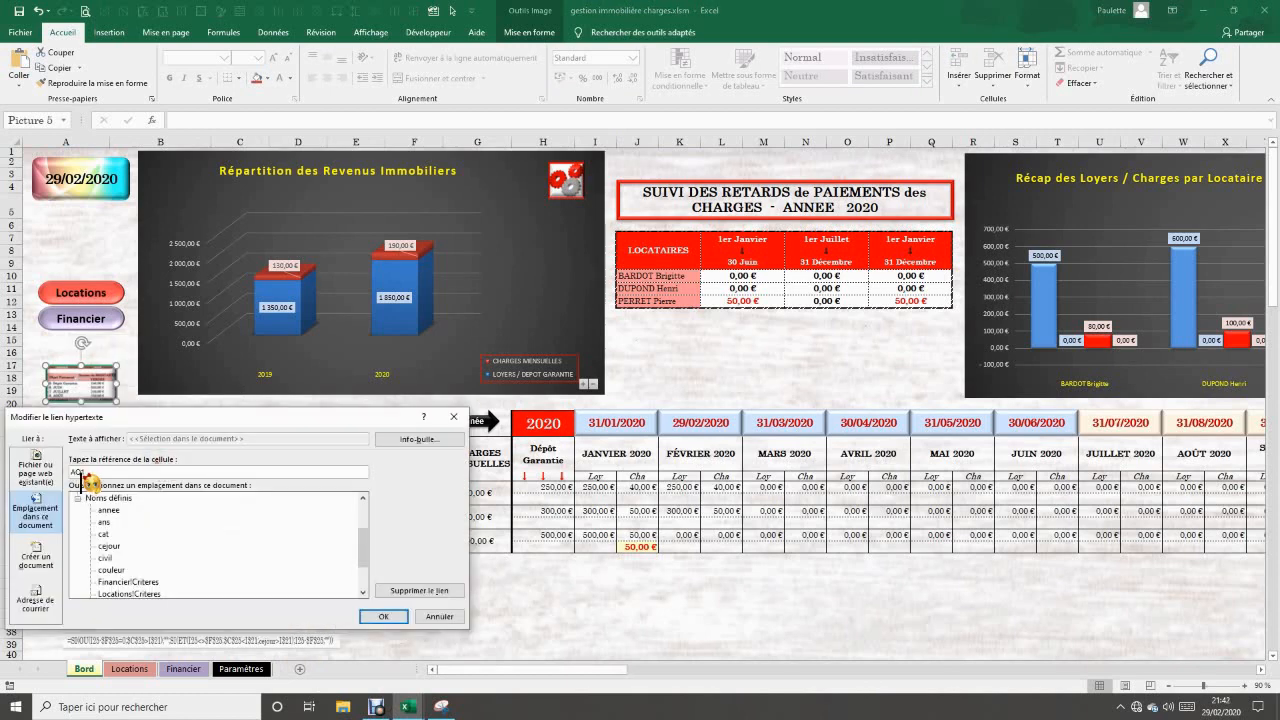
click(80, 473)
click(383, 616)
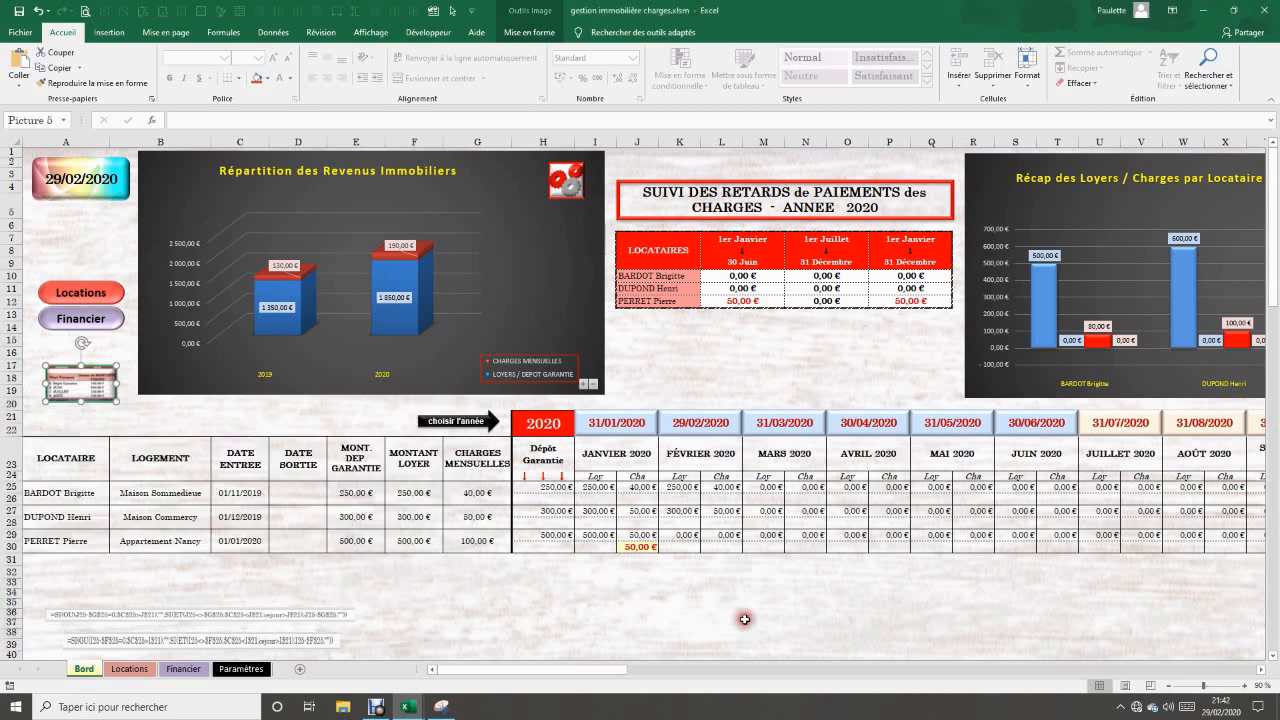
click(594, 601)
click(81, 385)
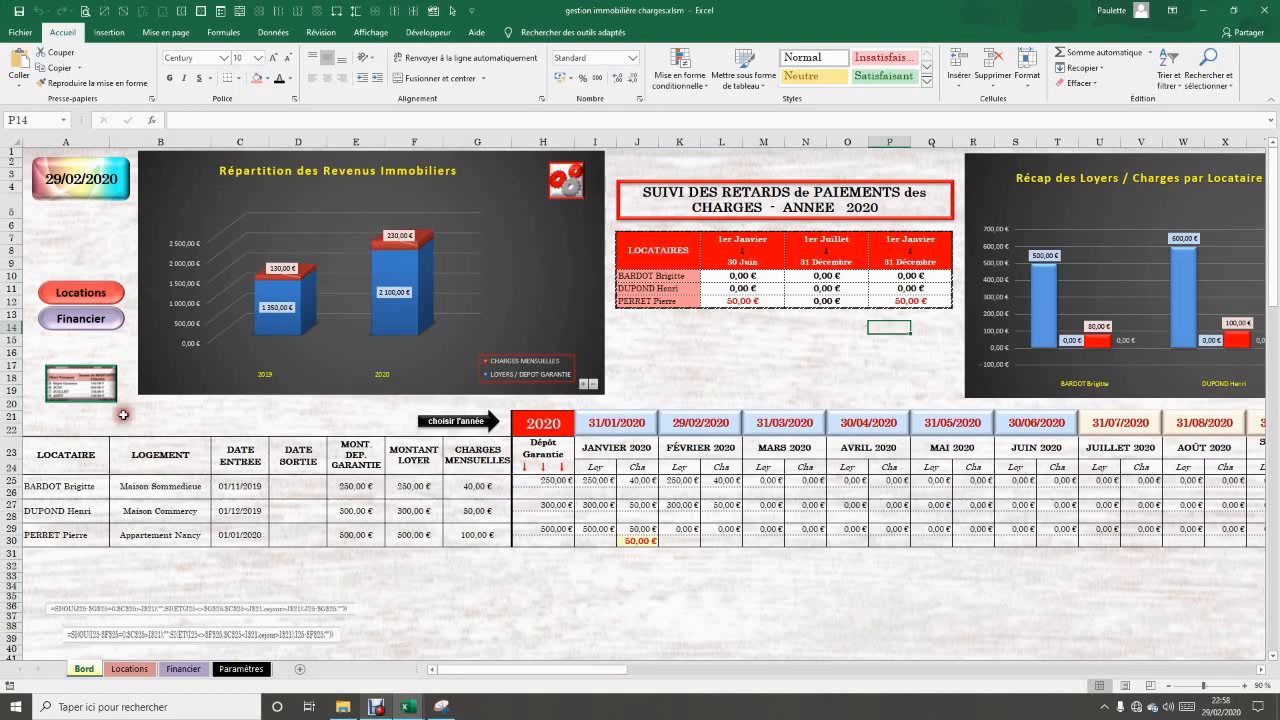
click(98, 390)
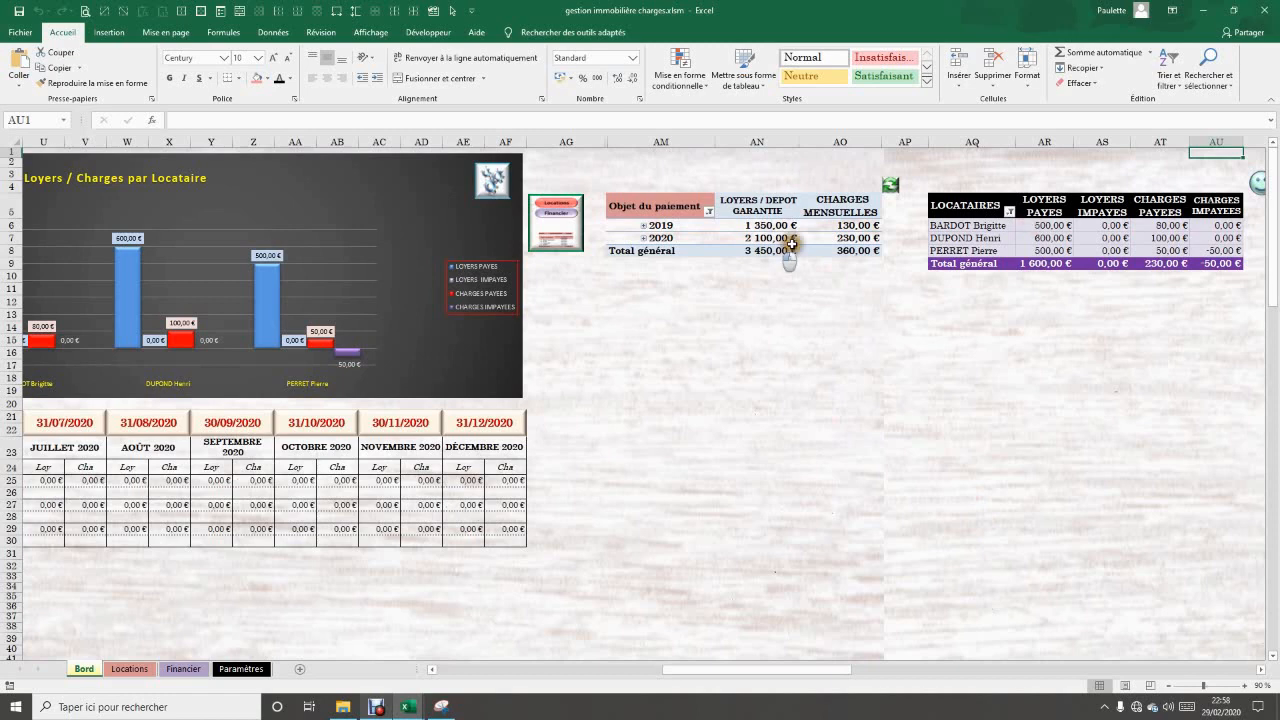
- Check the data source of the first pivot table, the Objet du paiement one
click(785, 238)
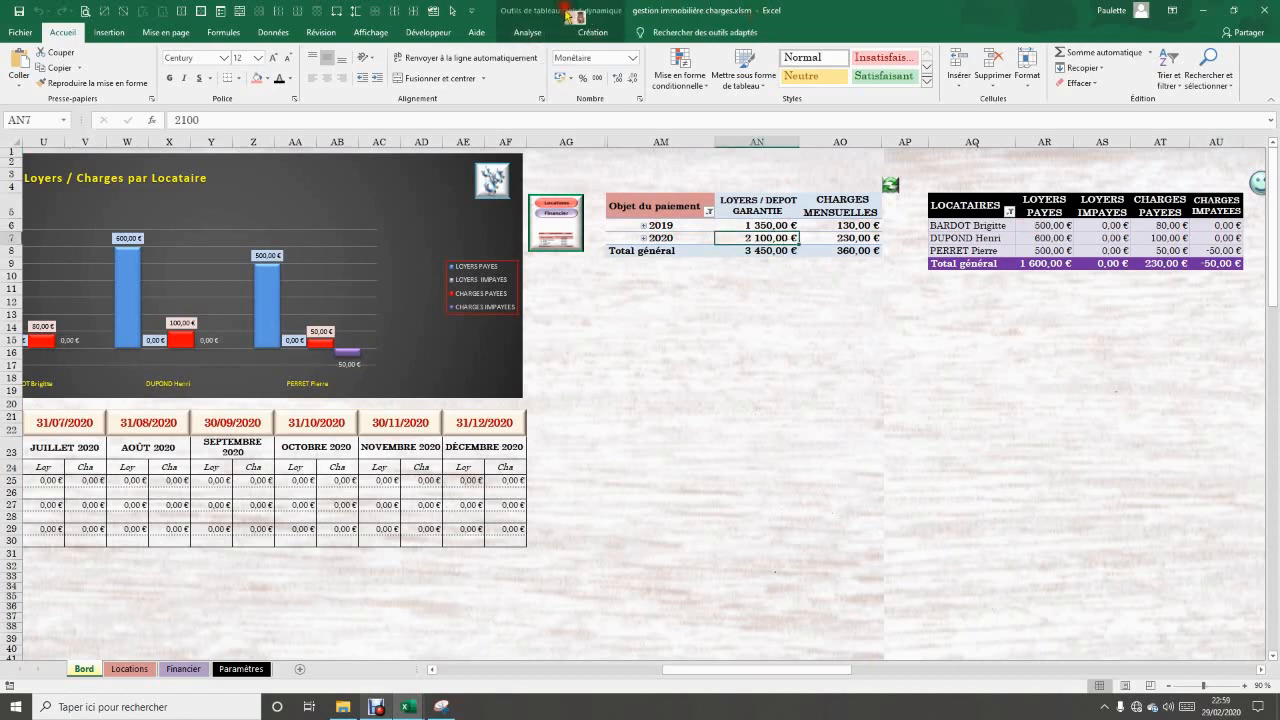
click(554, 31)
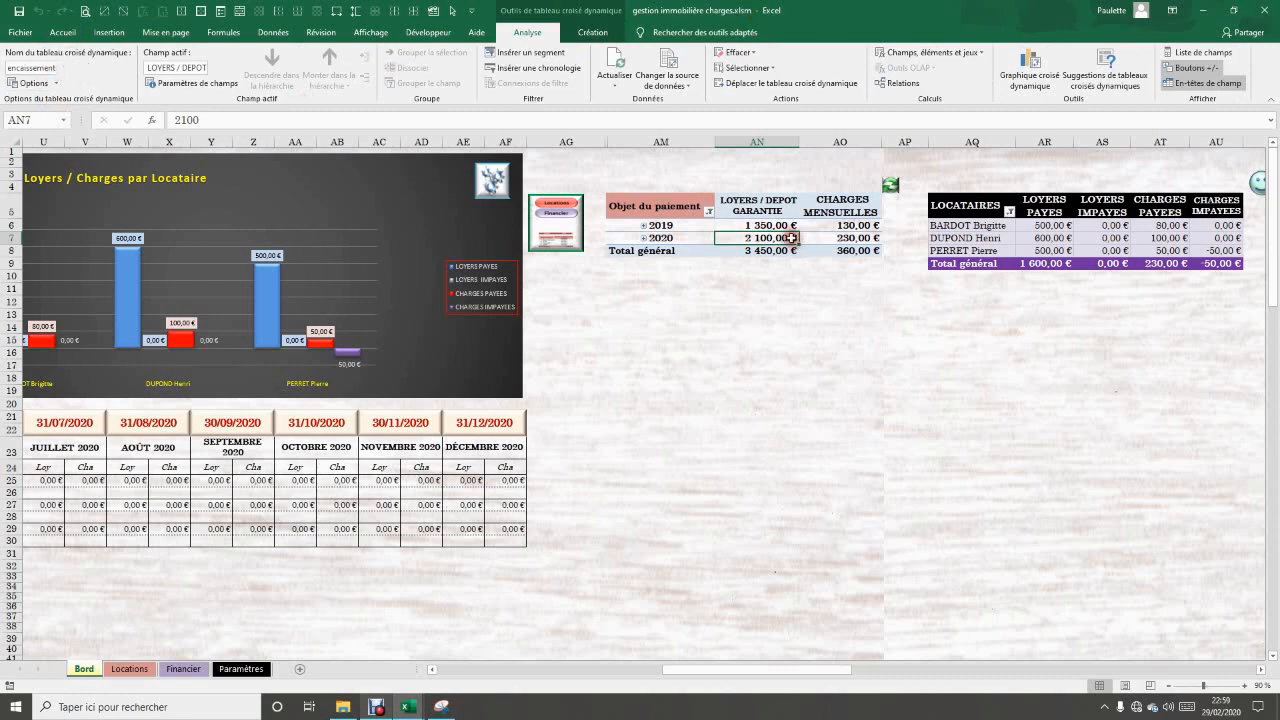
click(670, 70)
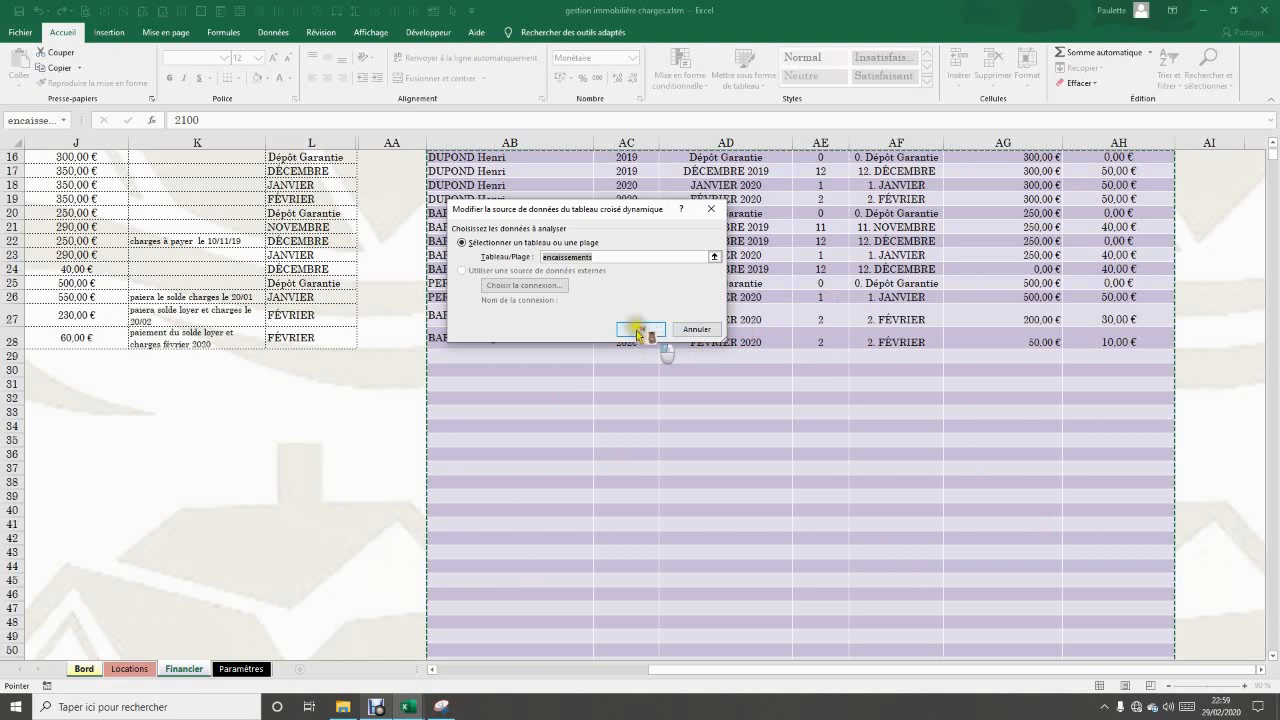
click(638, 329)
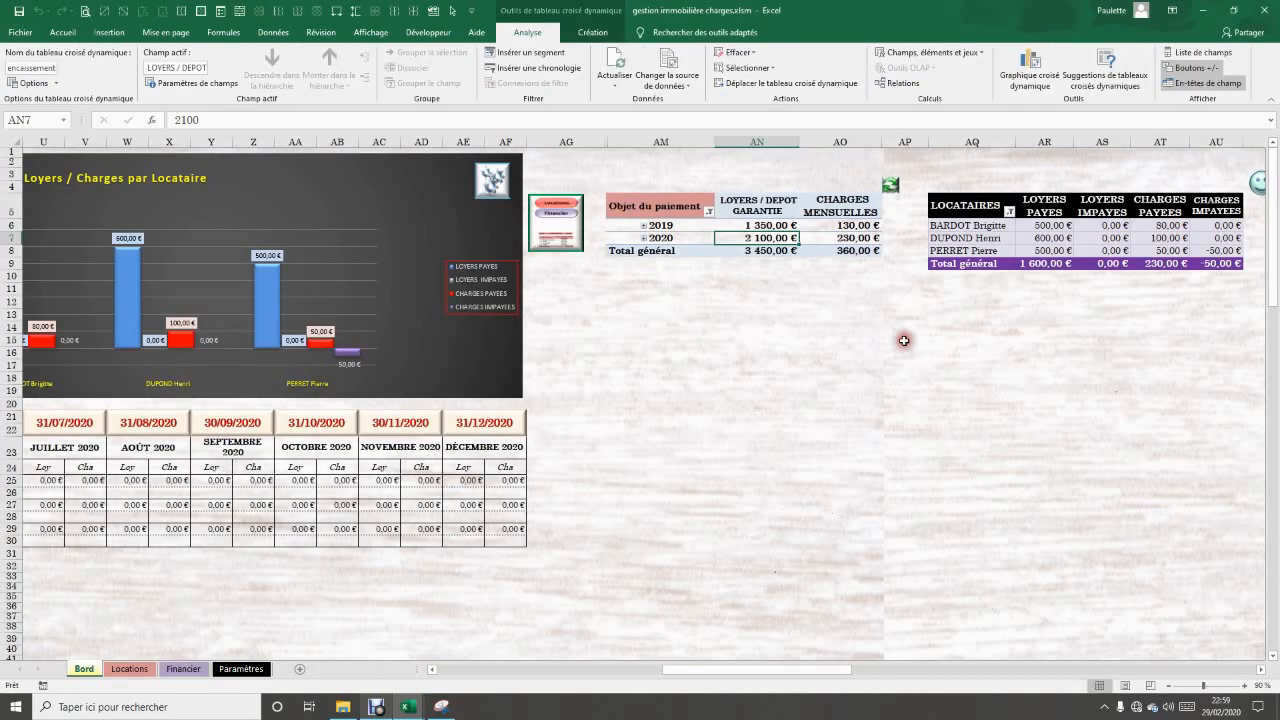
- Display the first pivot table's field list away from the table and examine its row and value fields
click(1191, 57)
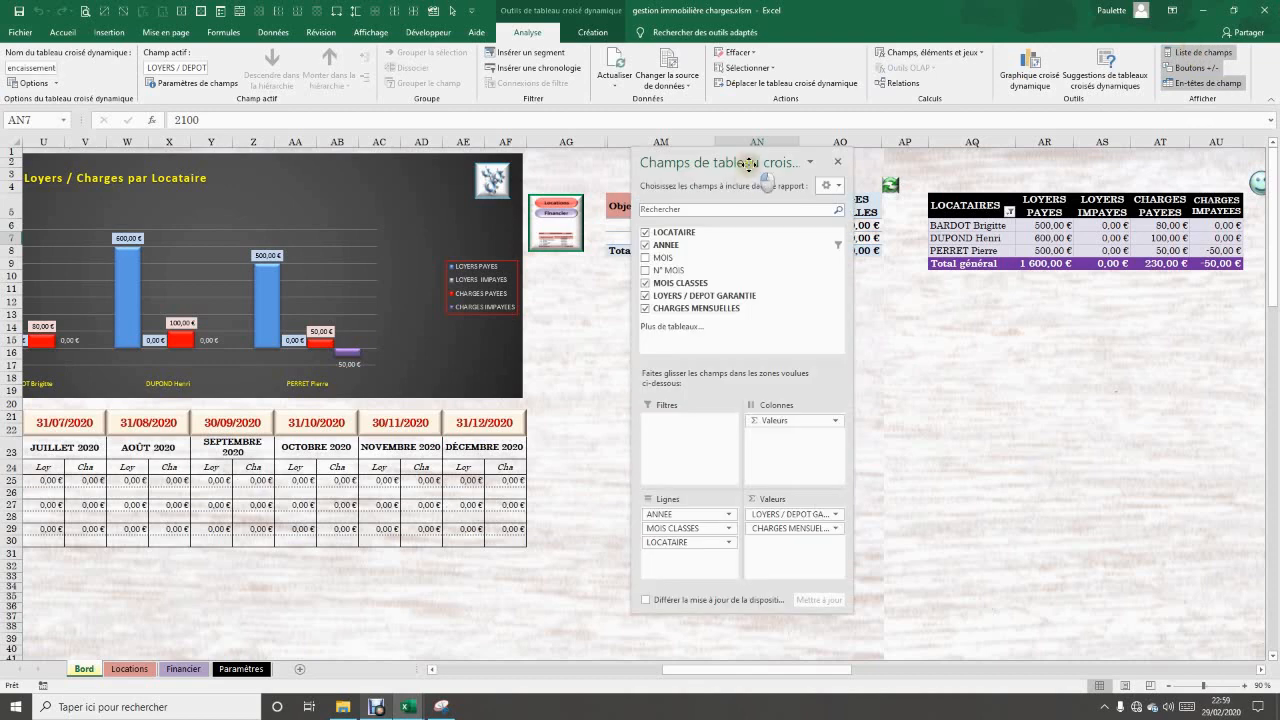
drag(748, 163, 1007, 115)
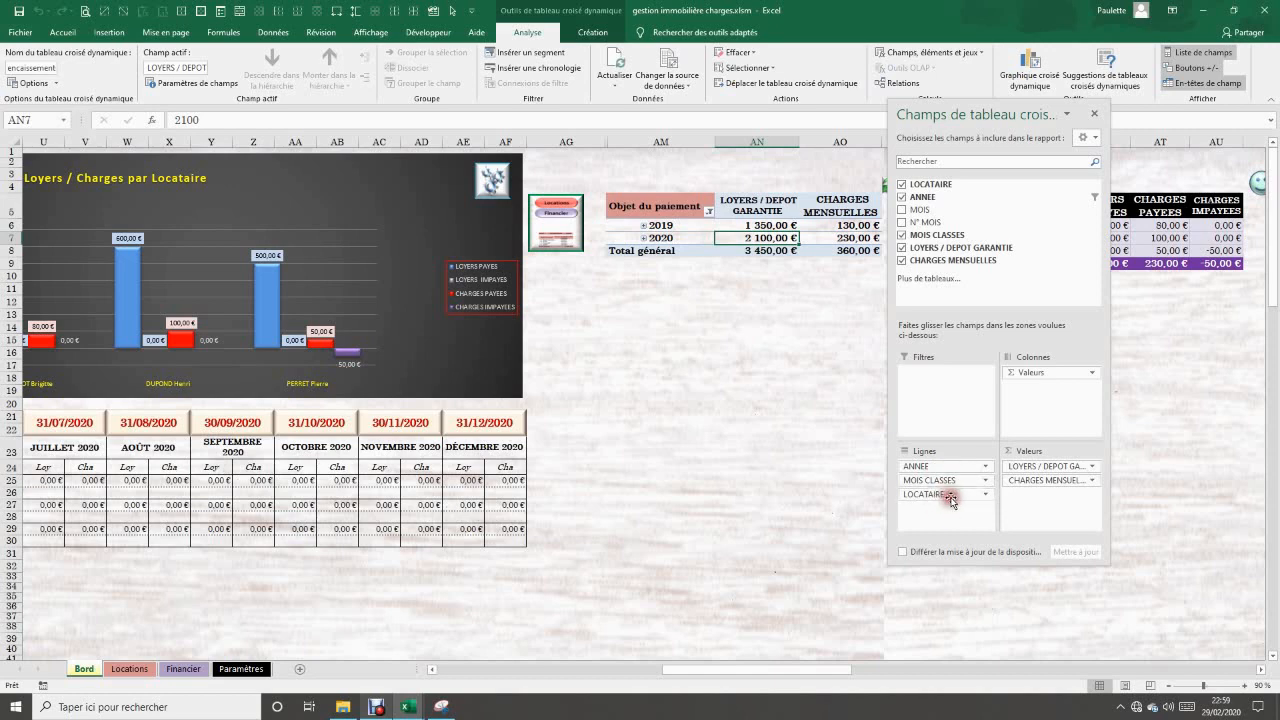
click(1040, 467)
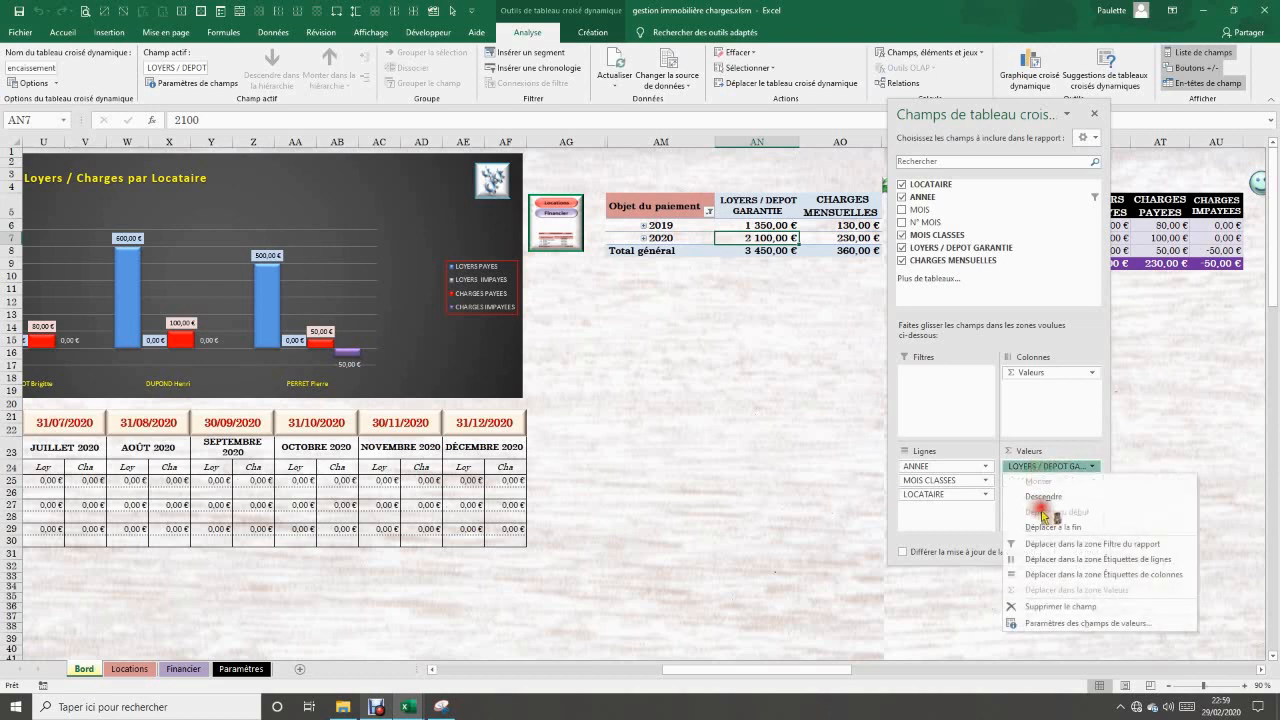
click(741, 469)
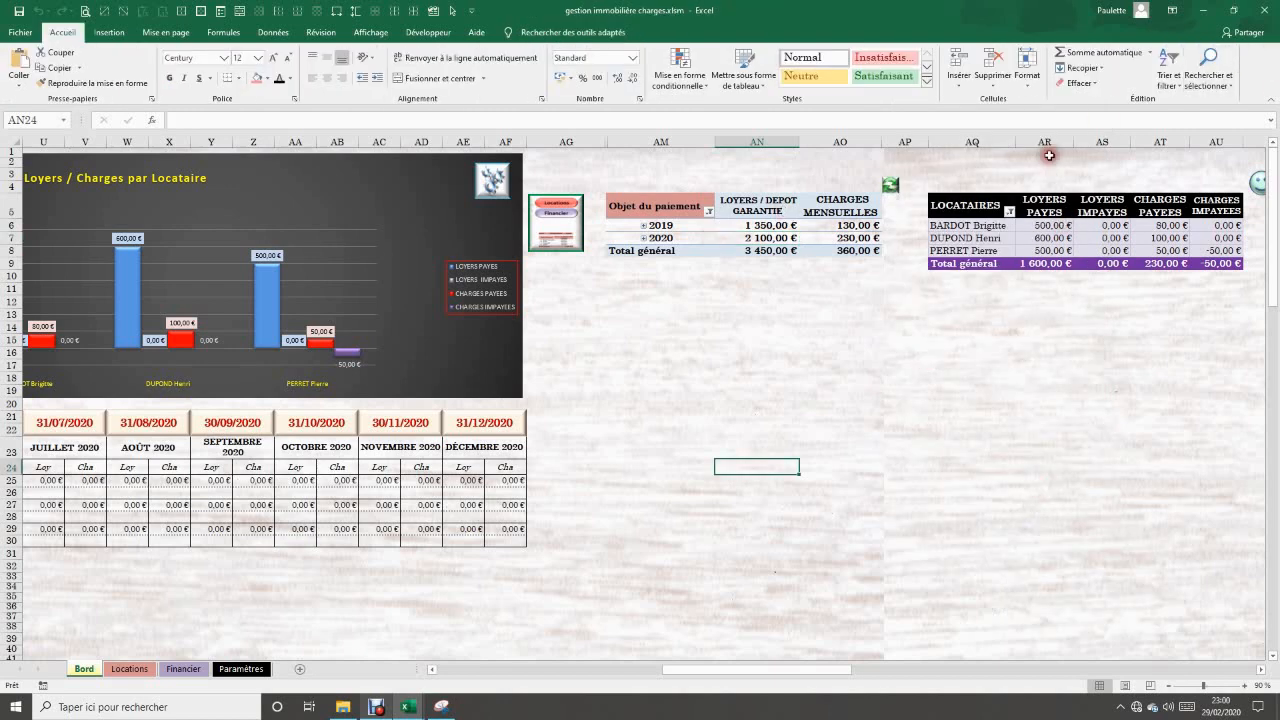
- Remove CHARGES MENSUELLES from the first pivot table's values and add the field back to the values
click(757, 238)
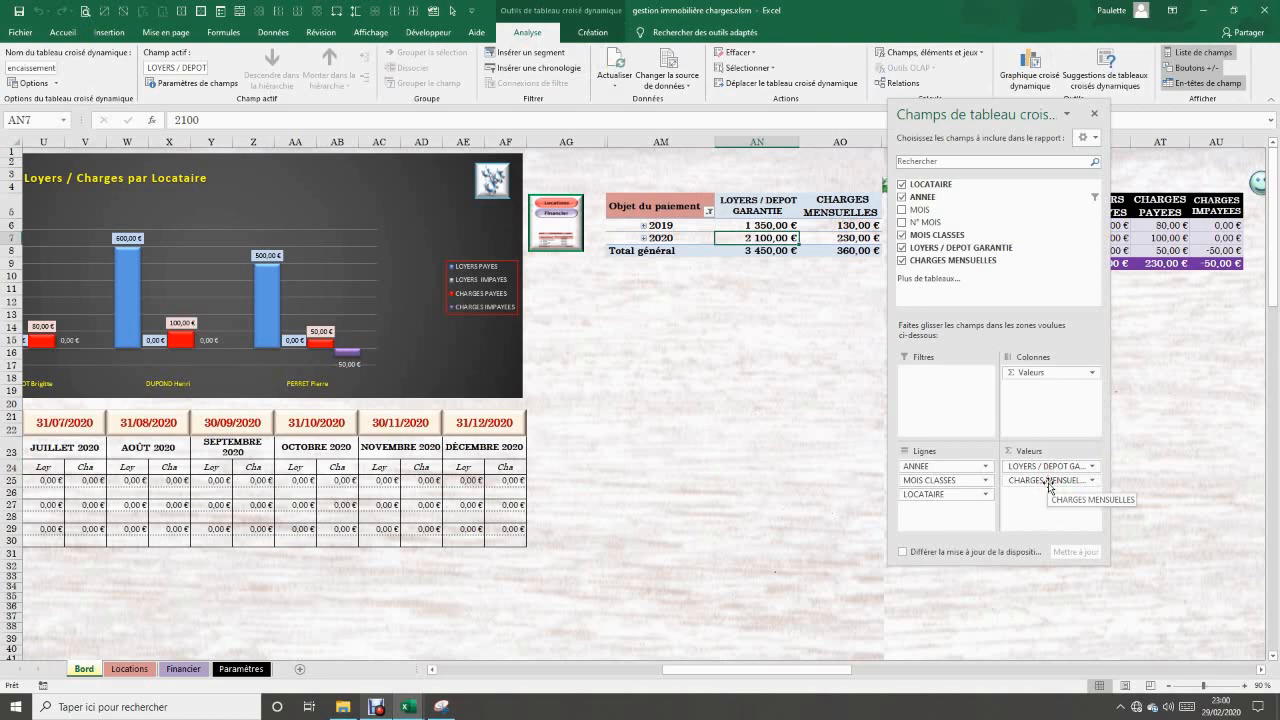
drag(1045, 482, 935, 274)
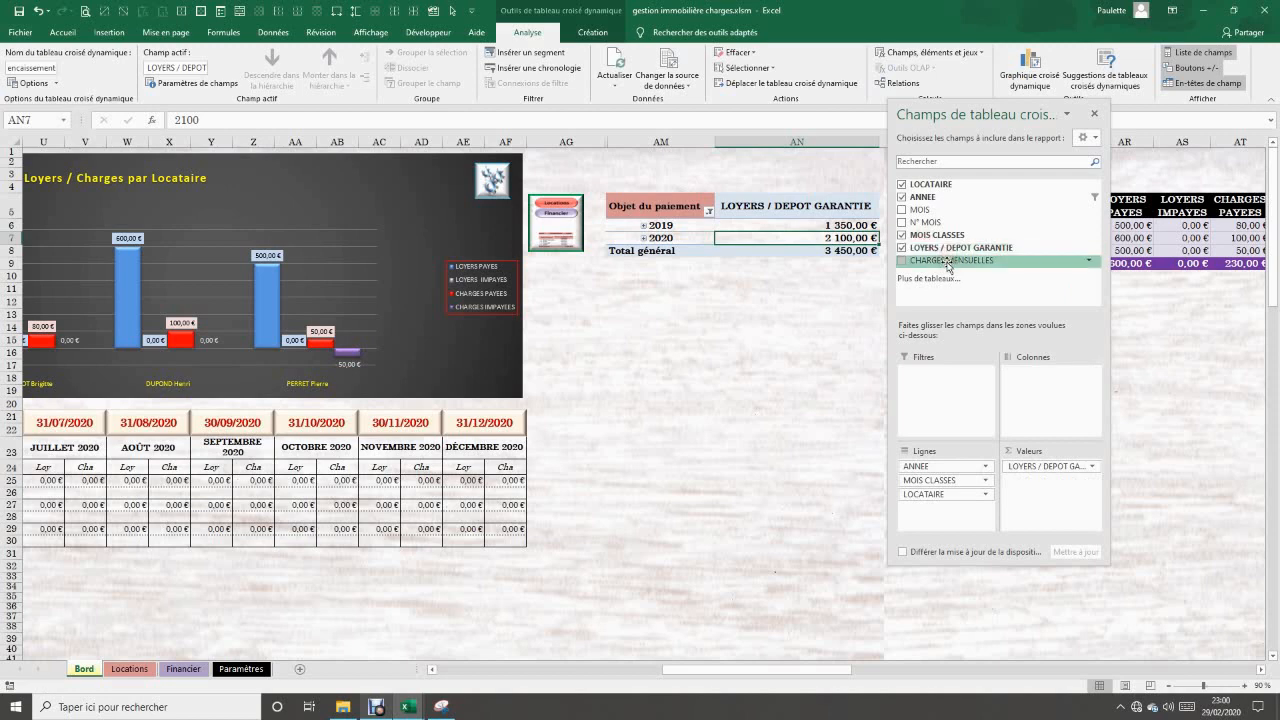
drag(948, 265, 1048, 489)
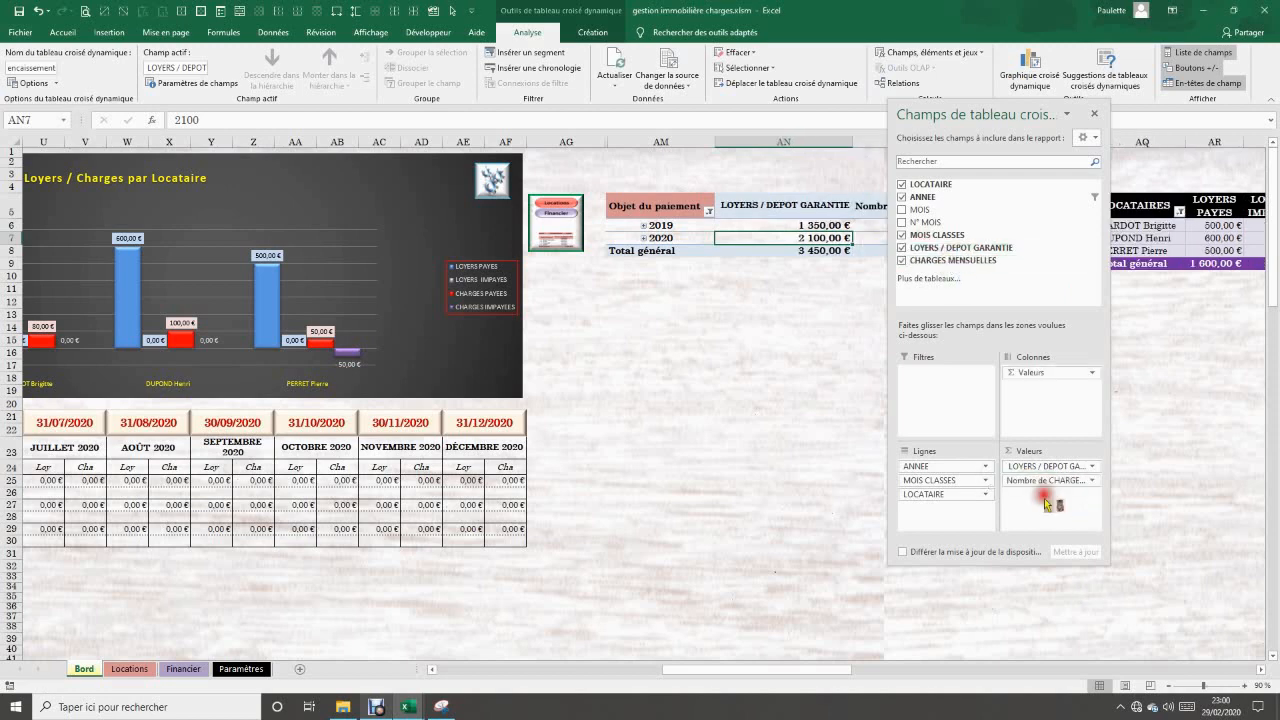
- Summarize the re-added value field by Somme and name it CHARGES MENSUELLES with an extra space, dismissing the field list when finished
click(1092, 481)
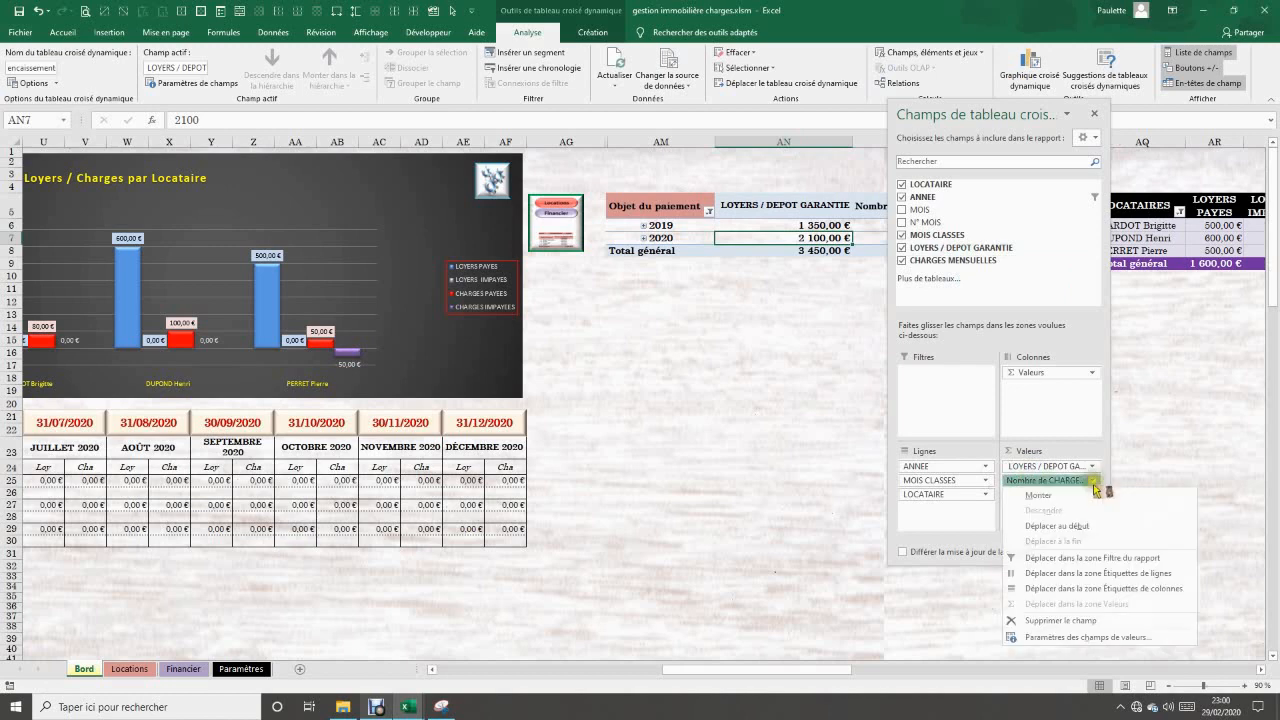
click(1043, 640)
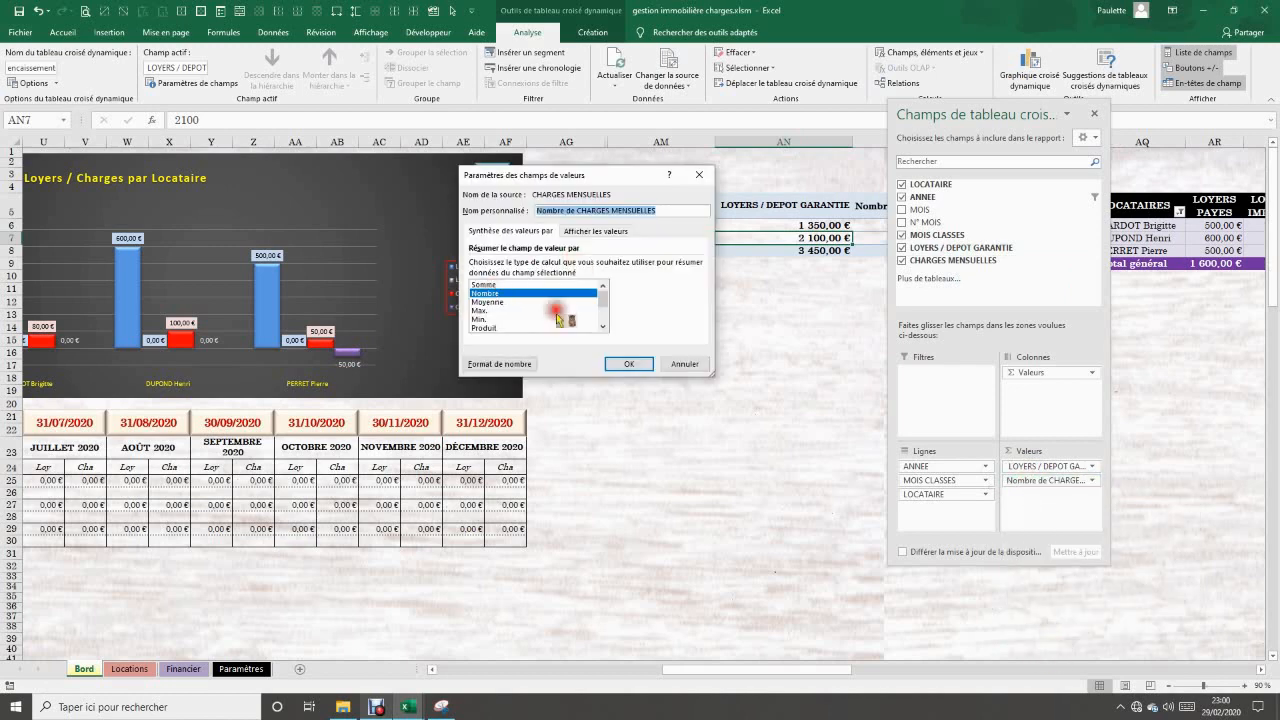
click(492, 284)
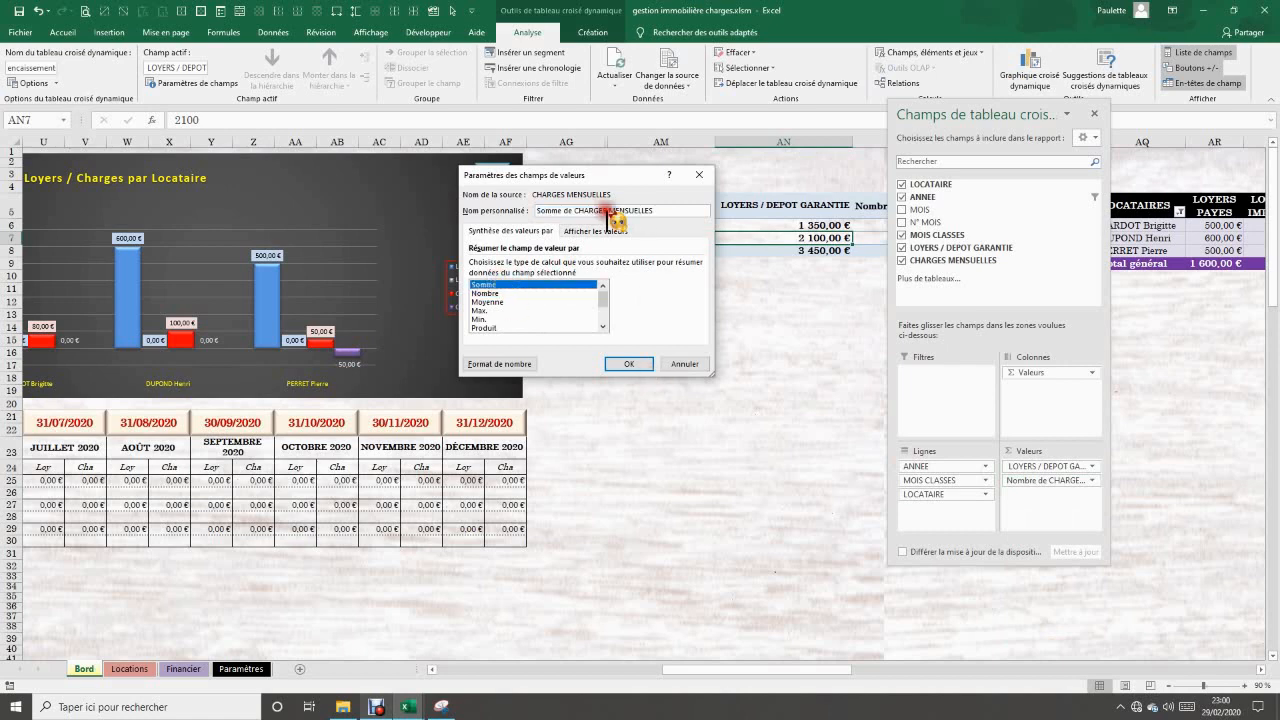
click(568, 211)
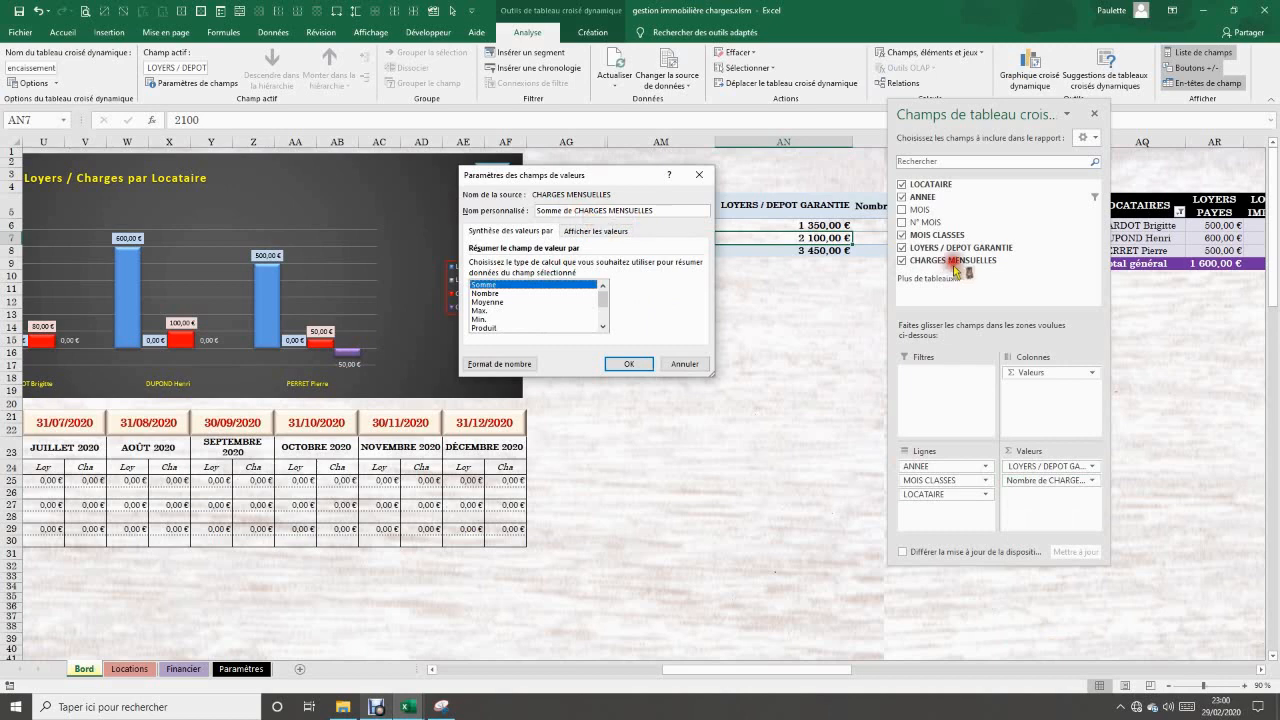
click(571, 212)
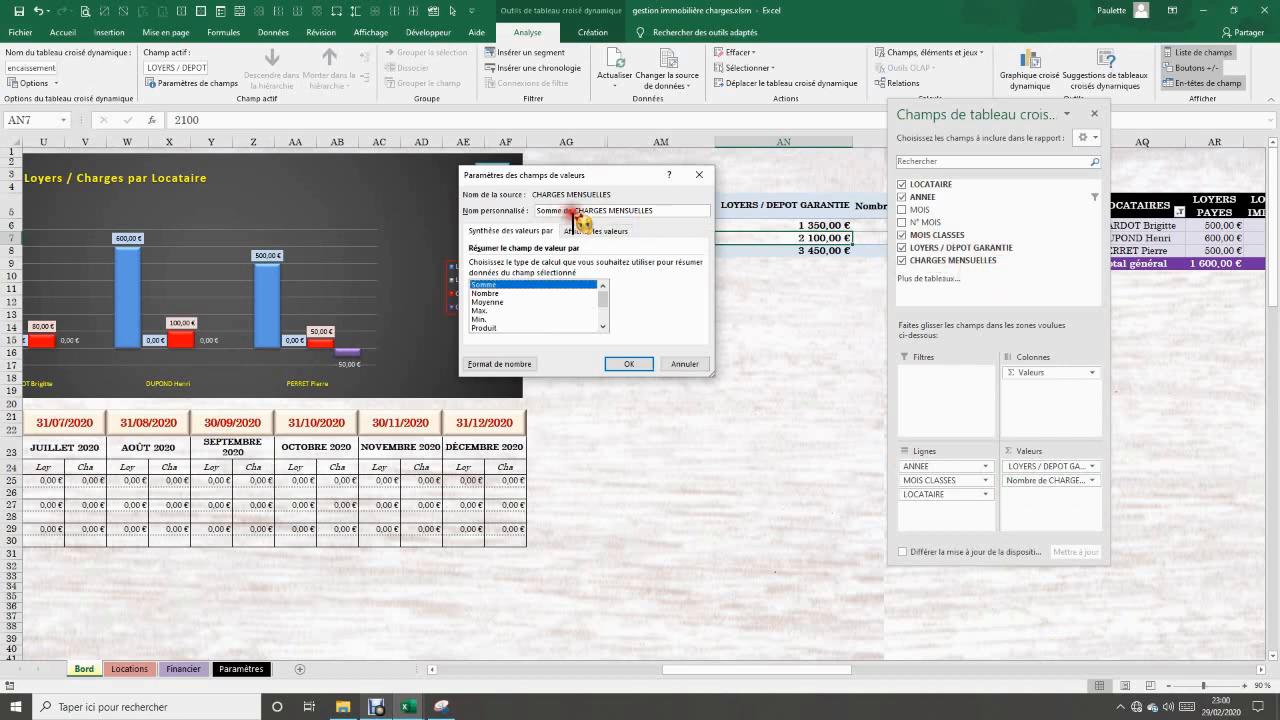
drag(571, 212, 503, 218)
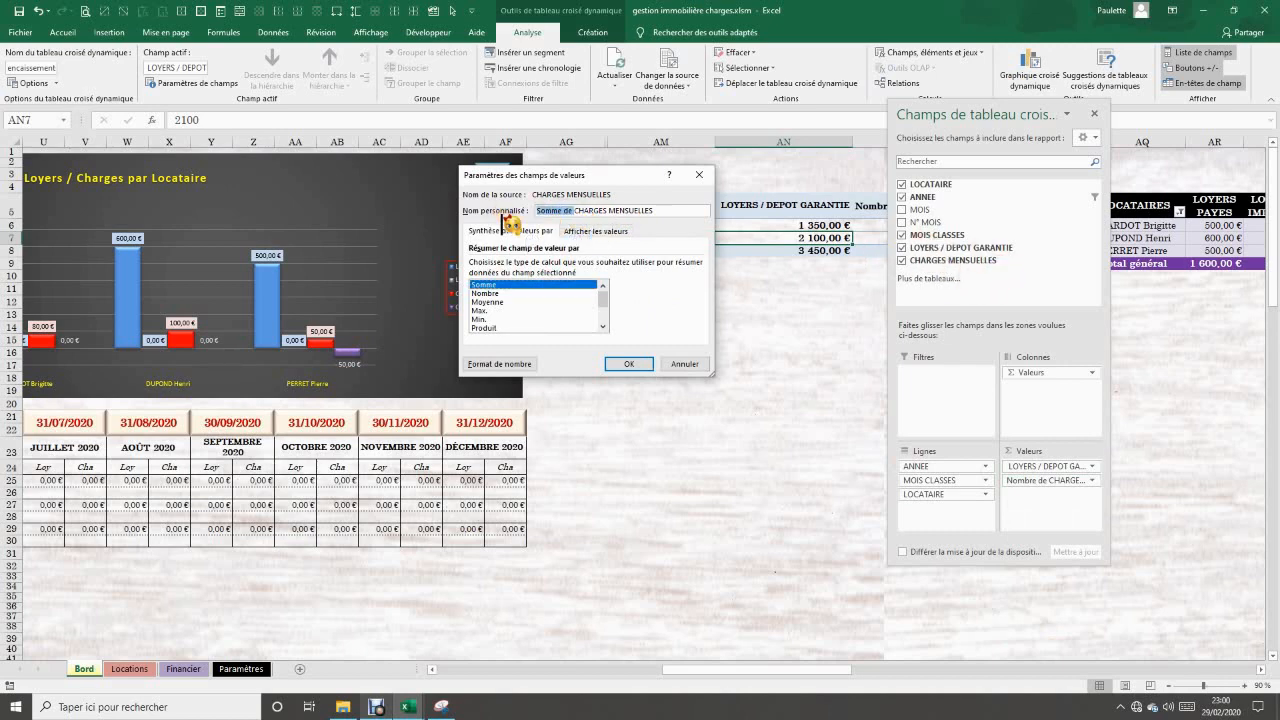
key(Delete)
click(626, 362)
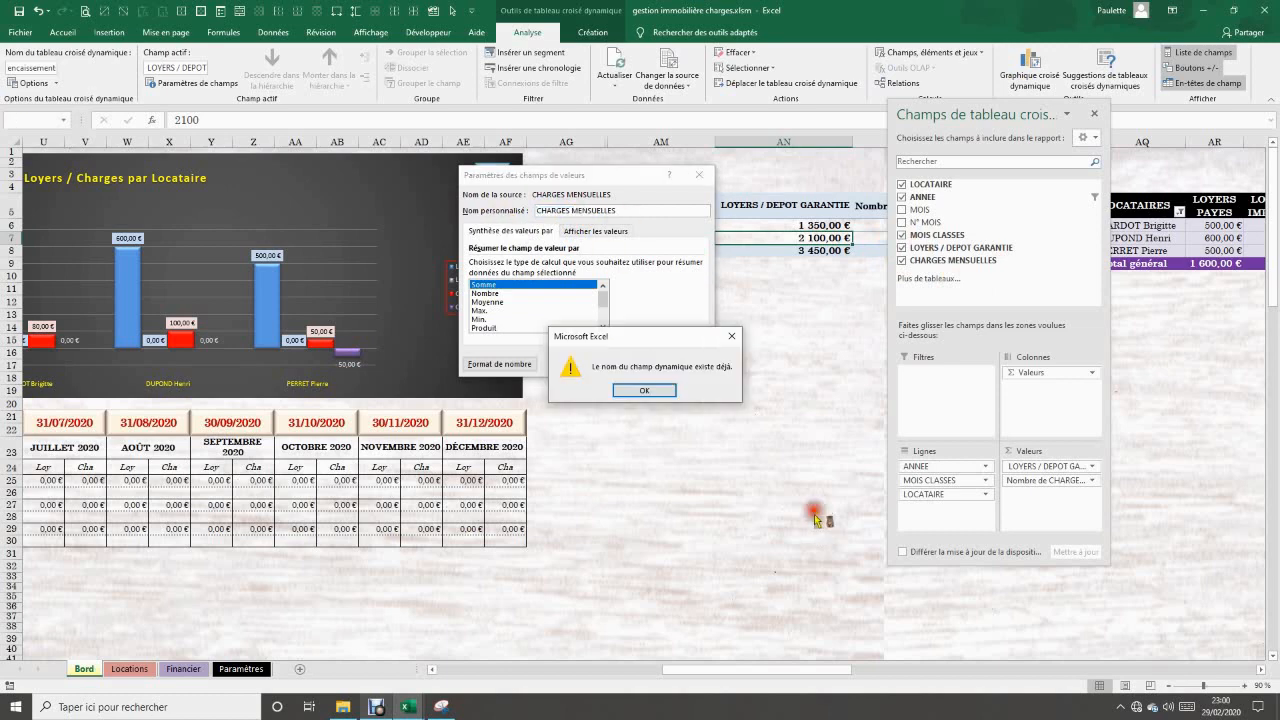
click(618, 394)
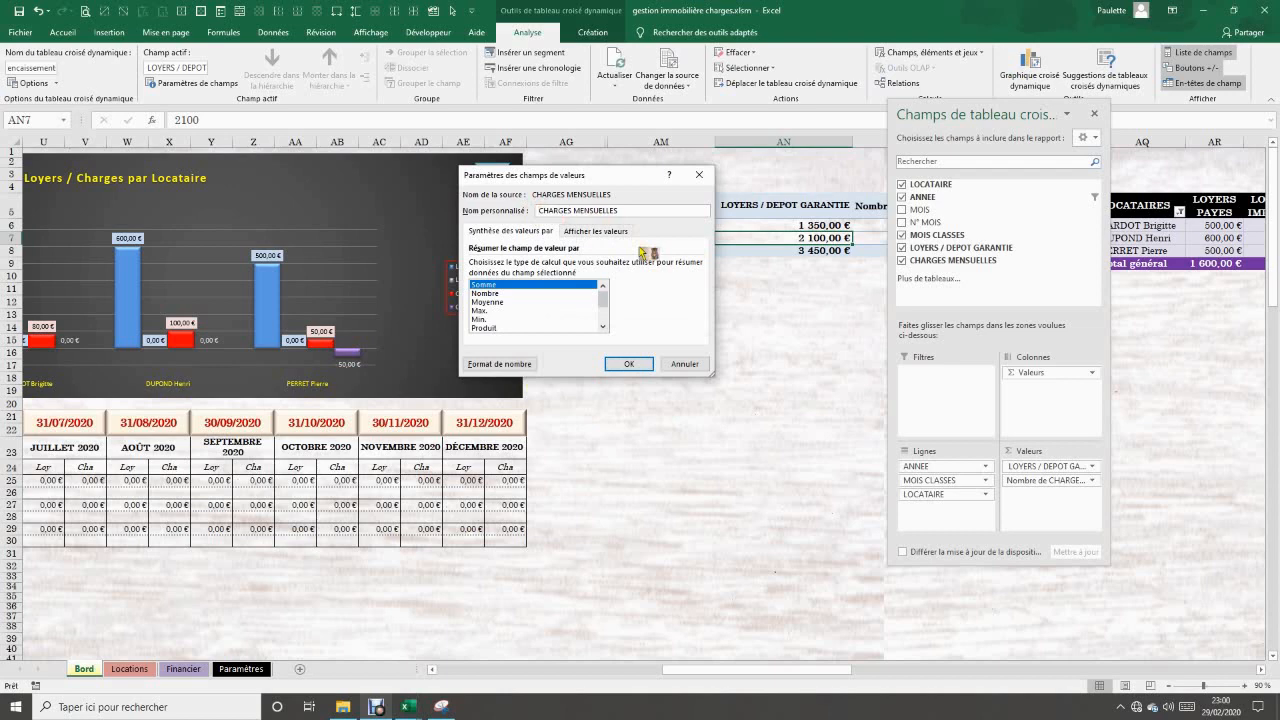
click(612, 364)
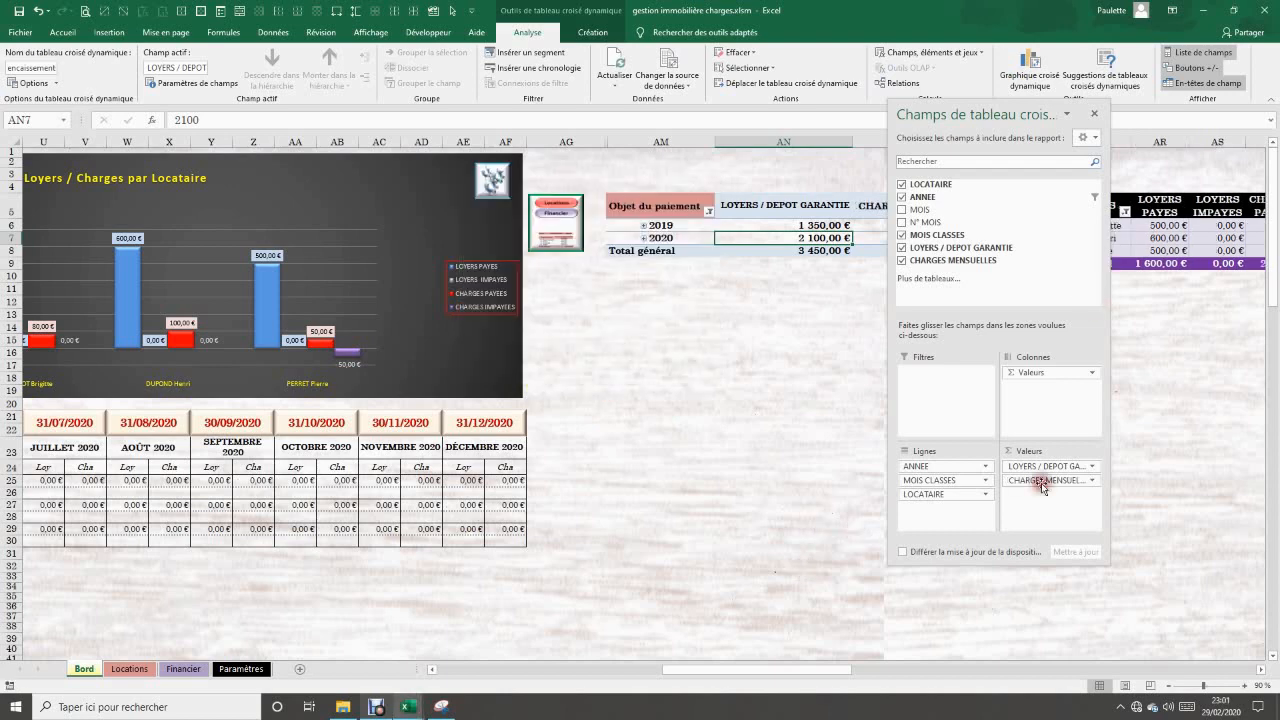
click(1097, 115)
- Turn on automatic text wrapping for the LOYERS / DEPOT GARANTIE and CHARGES MENSUELLES headers in AN5:AO5
click(808, 228)
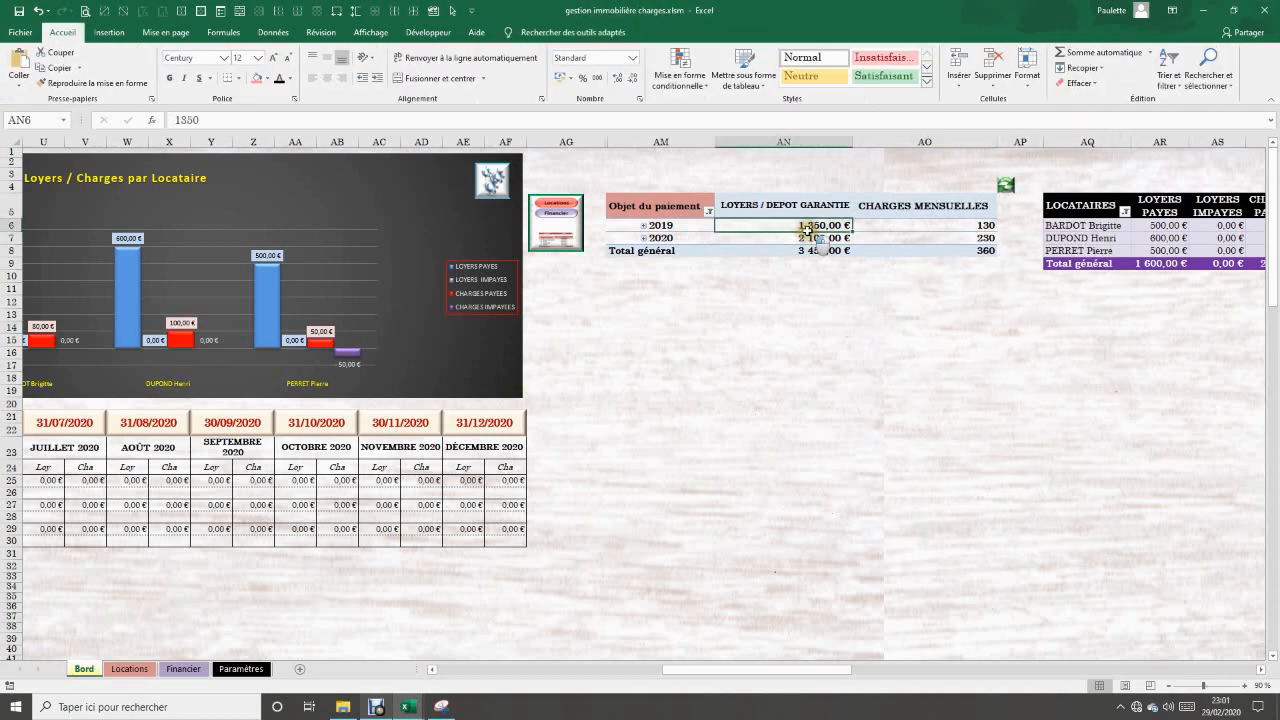
drag(800, 206, 918, 210)
drag(918, 210, 918, 210)
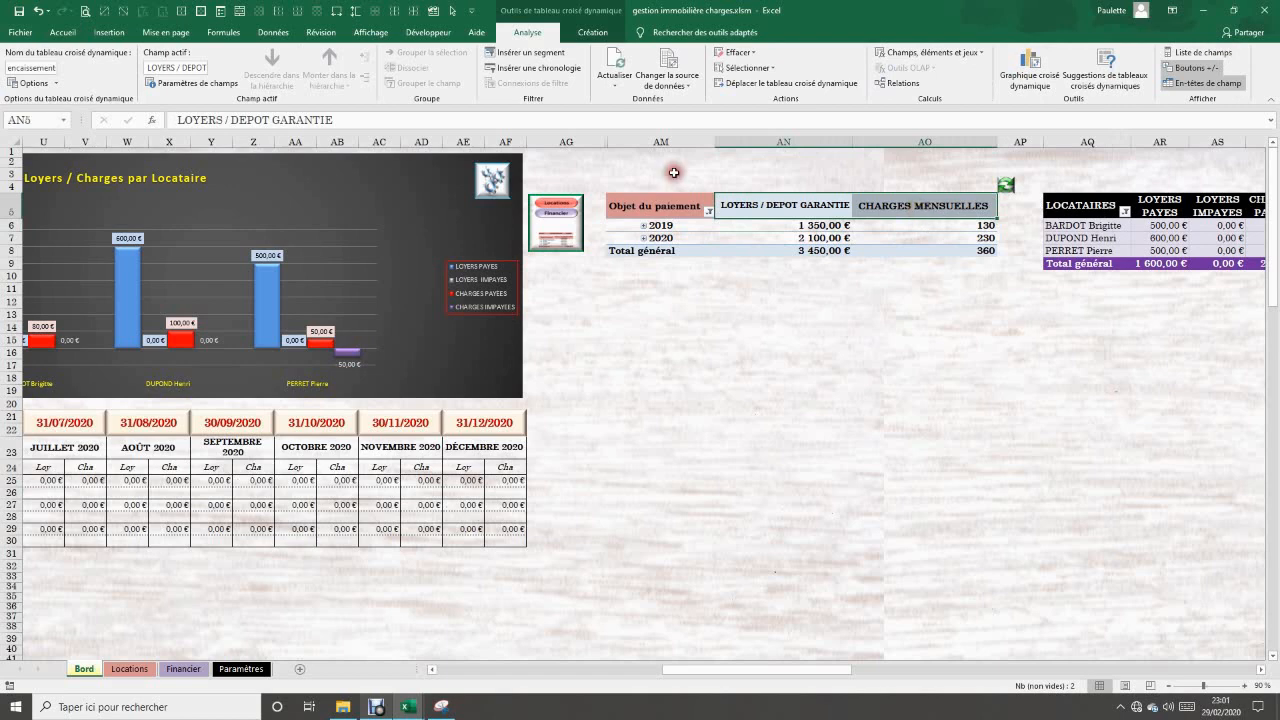
click(62, 32)
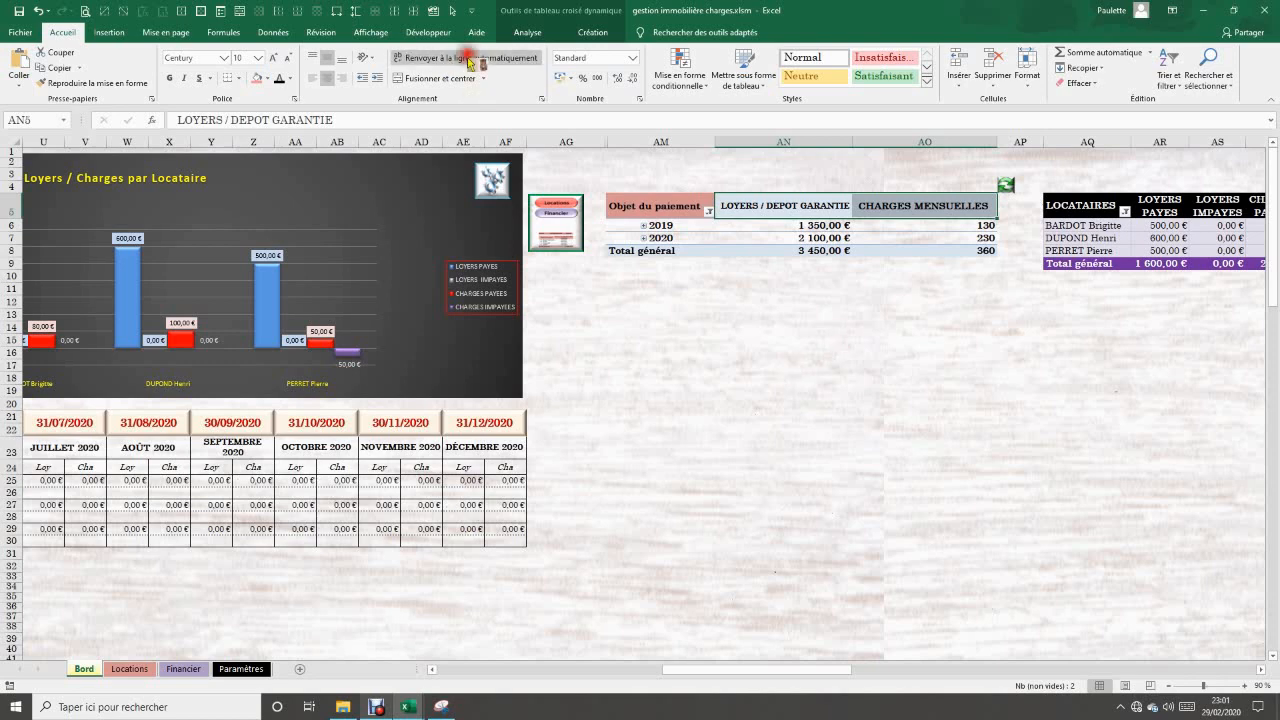
click(478, 56)
click(790, 354)
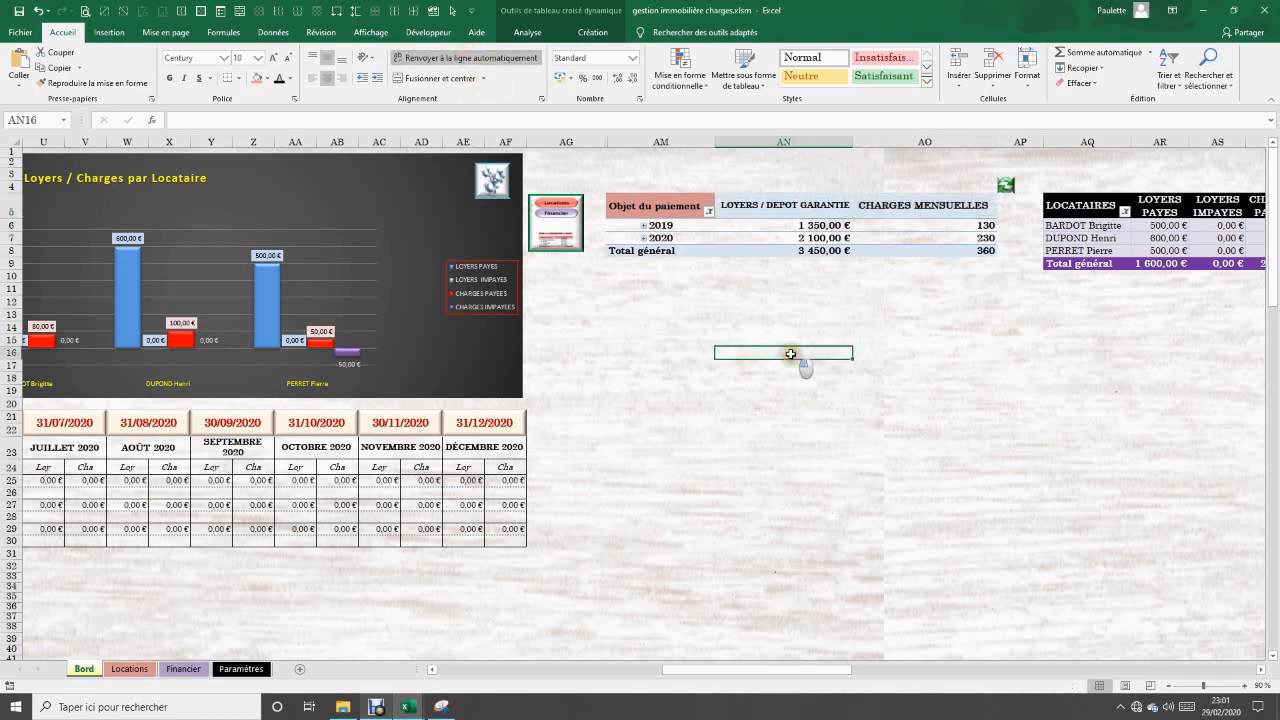
- Compare the two value headers and decrease the font size of the CHARGES MENSUELLES header by one step
click(792, 205)
click(908, 205)
click(795, 206)
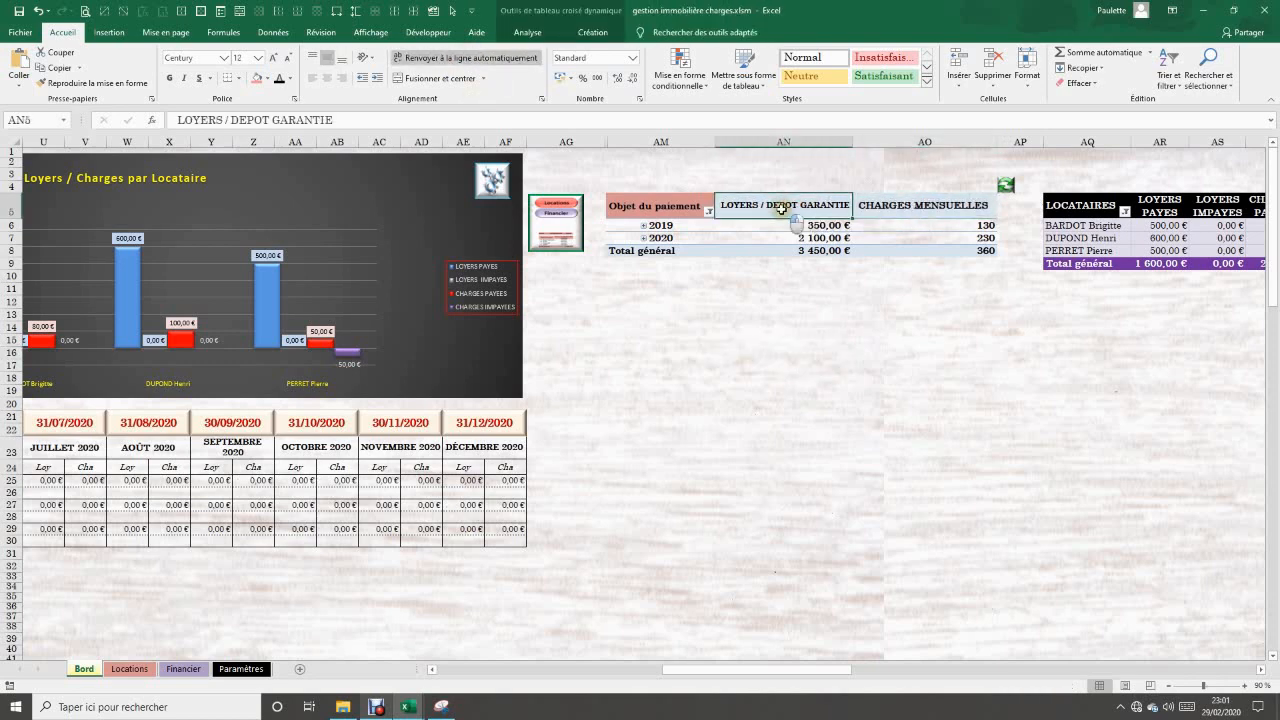
click(895, 206)
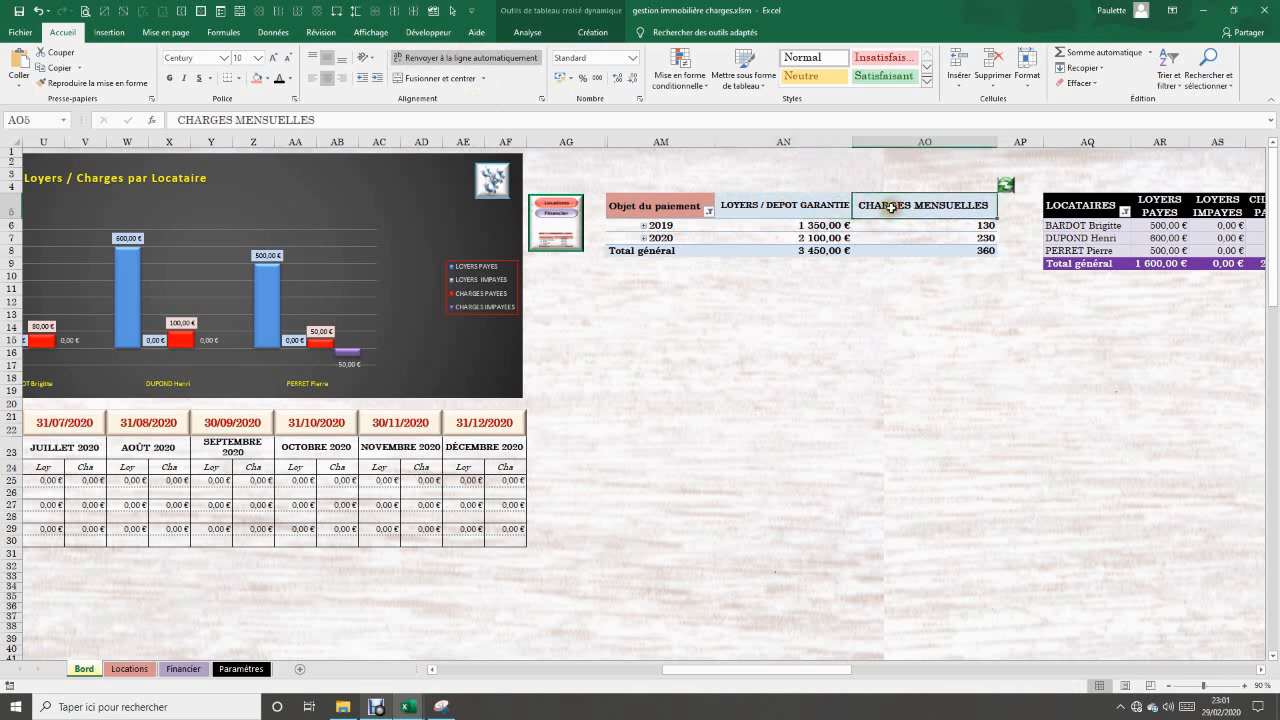
click(287, 62)
click(837, 350)
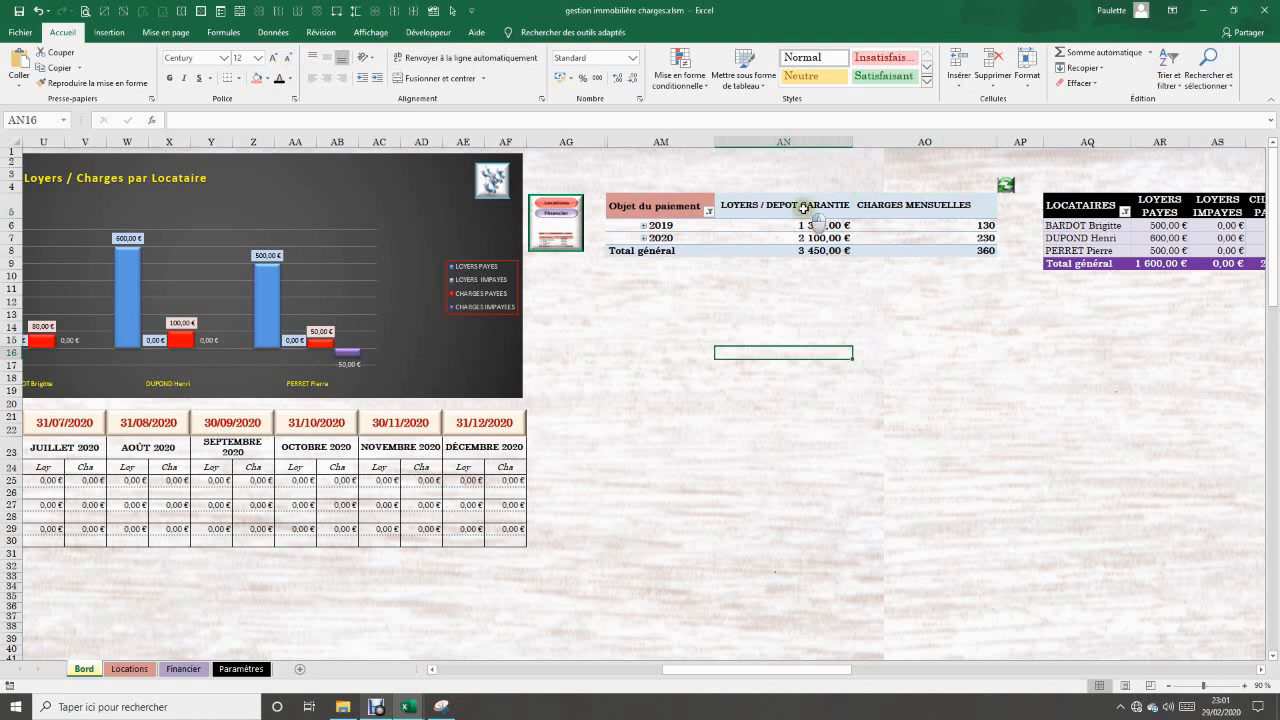
- Set the width of columns AN and AO, the first pivot table's value columns, to 15
drag(795, 205, 910, 206)
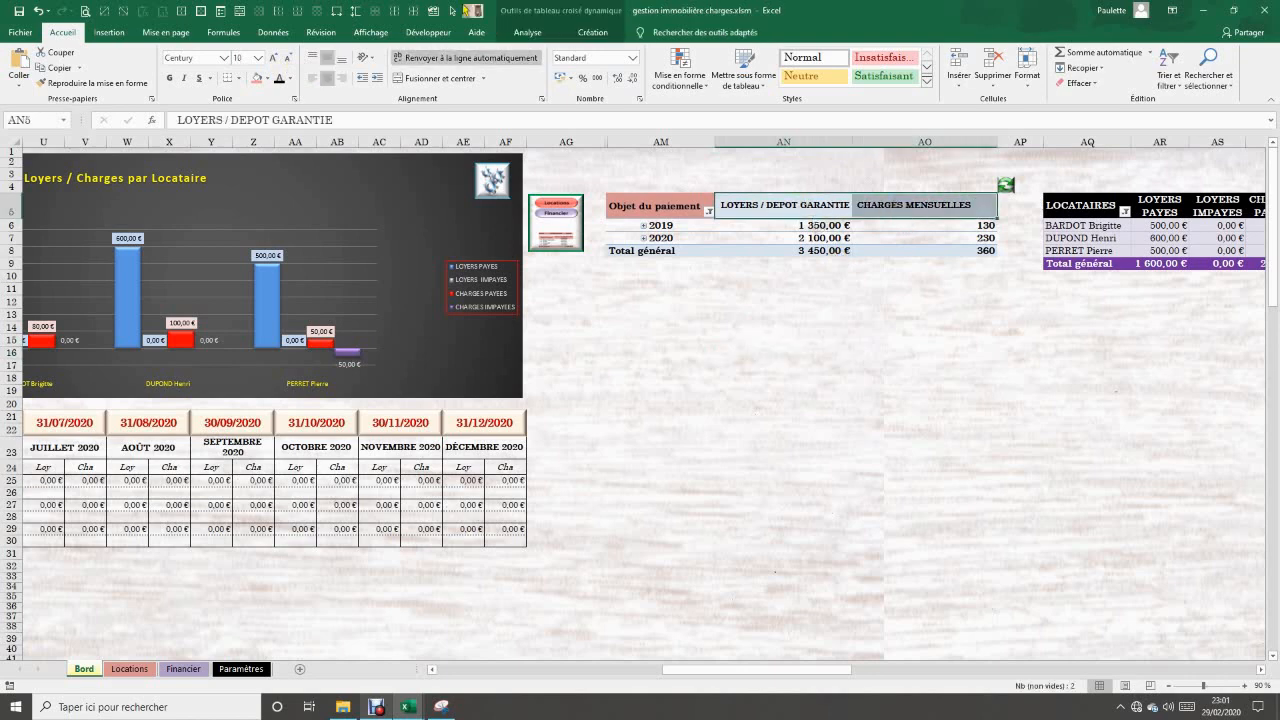
click(343, 10)
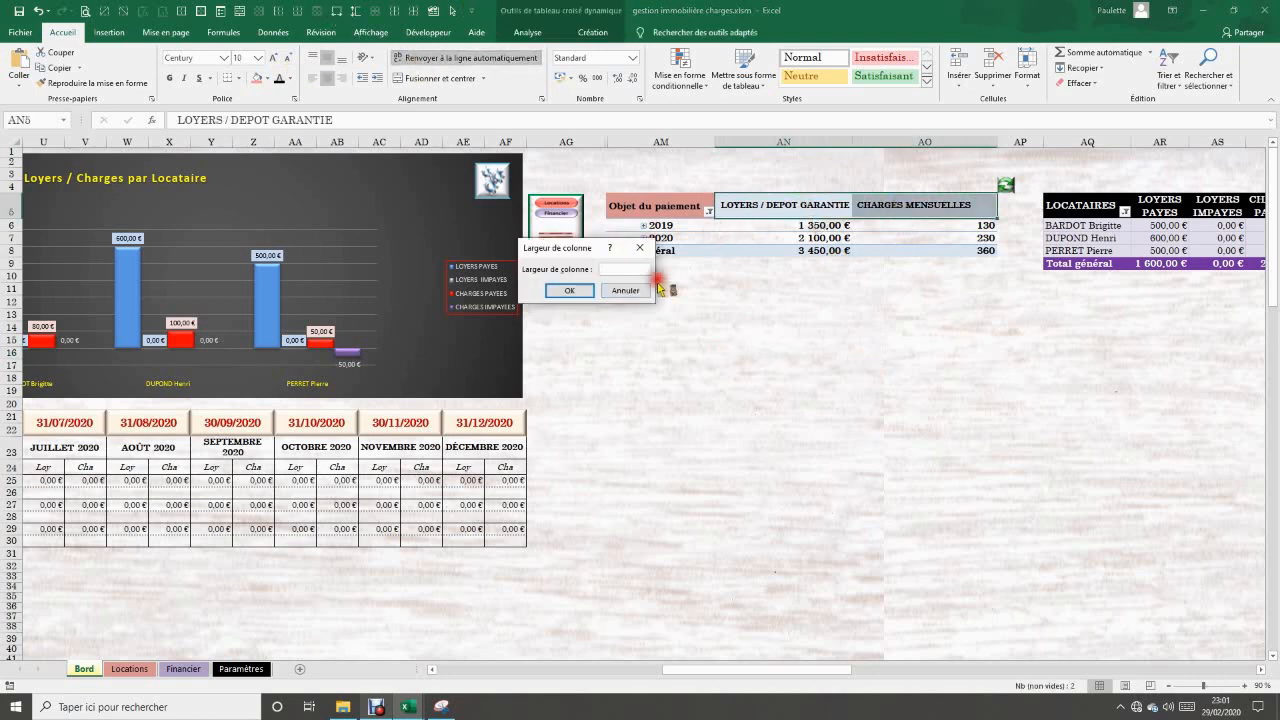
click(621, 270)
text(15)
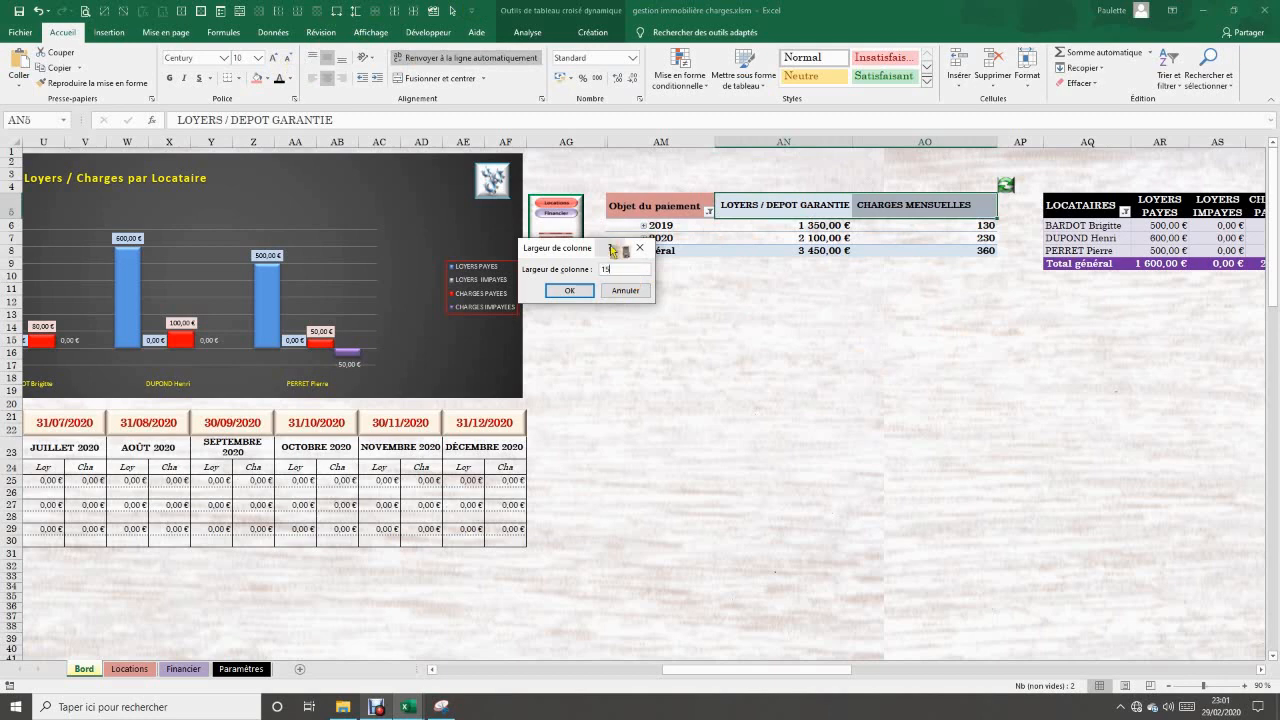
key(Return)
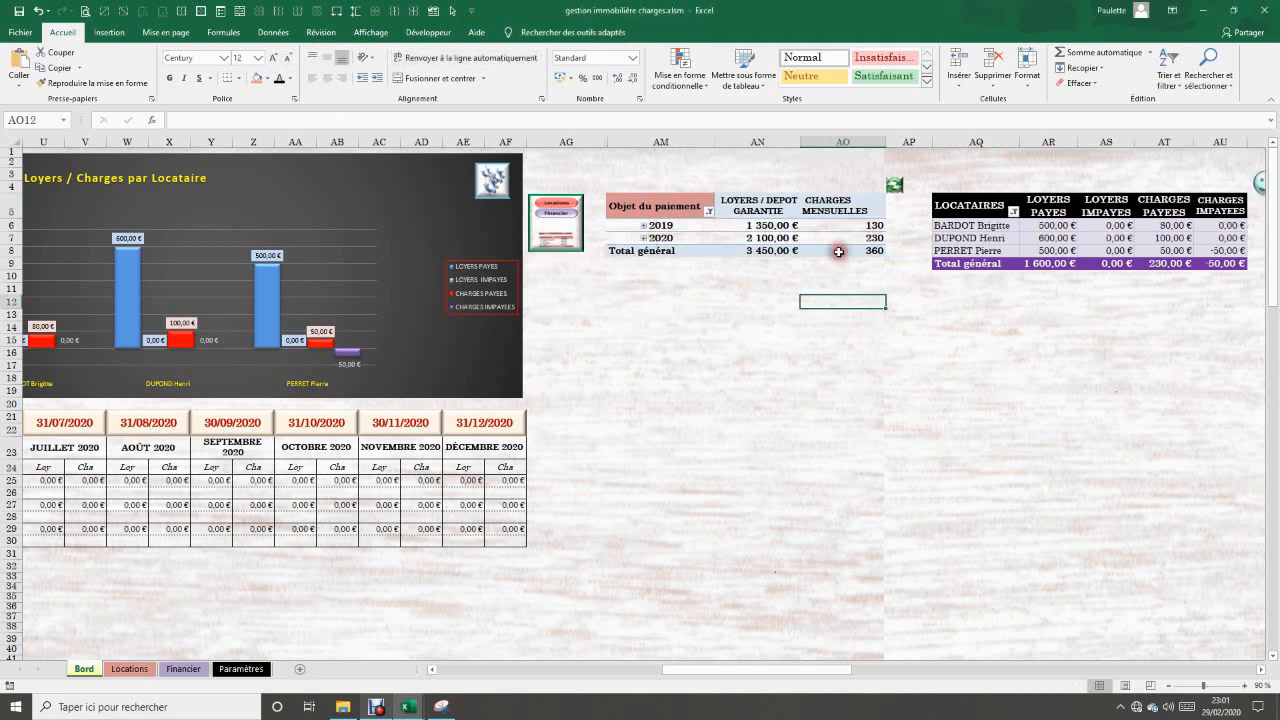
- Center the LOYERS / DEPOT GARANTIE and CHARGES MENSUELLES headers horizontally in their cells
drag(760, 207, 829, 206)
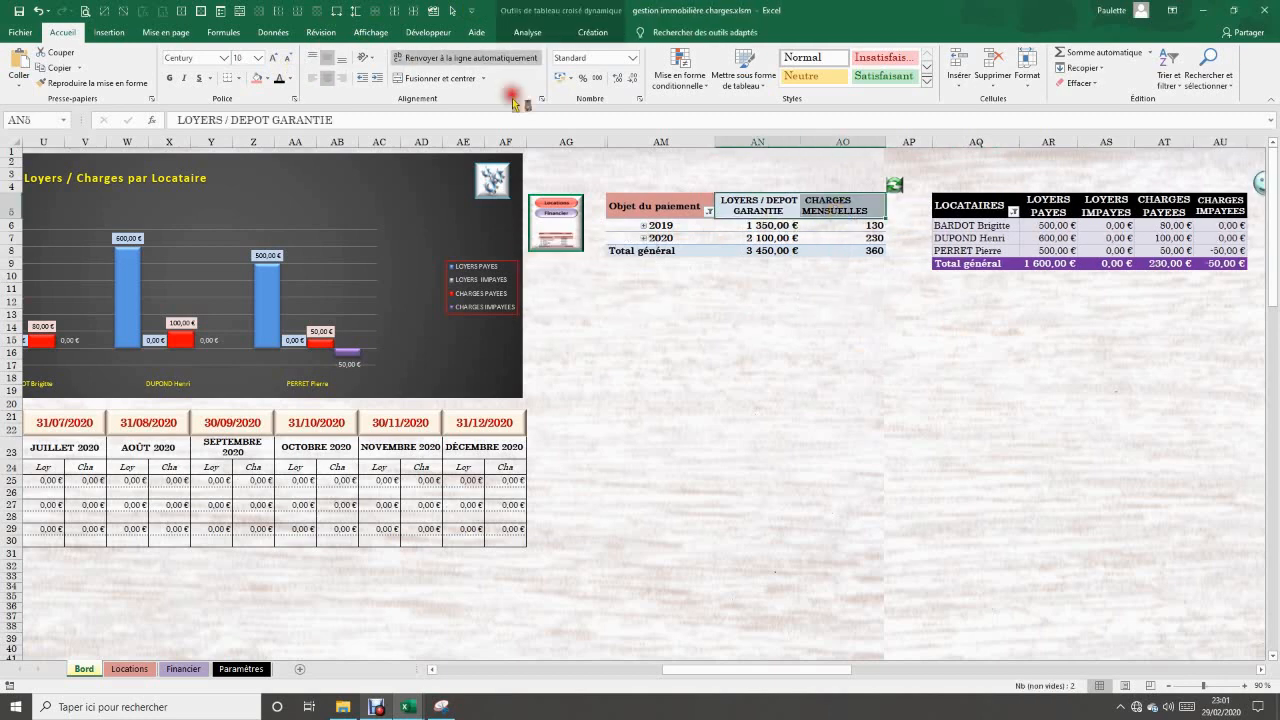
click(316, 79)
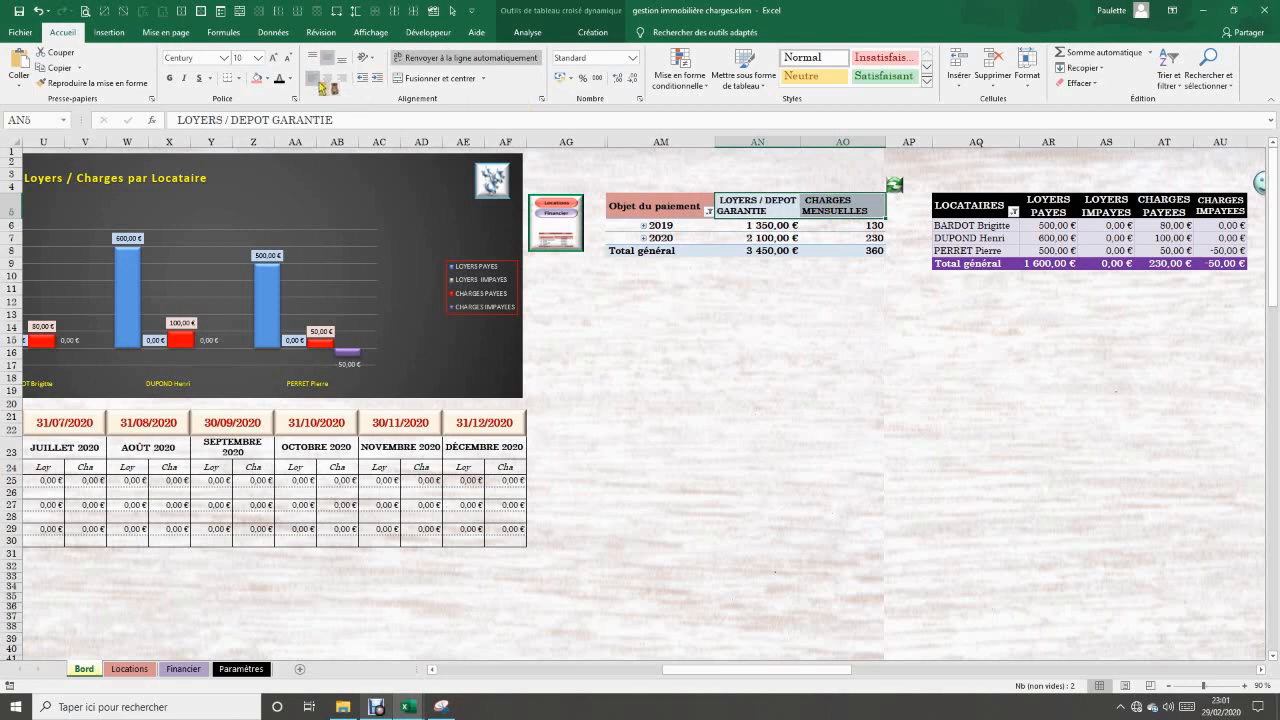
click(327, 77)
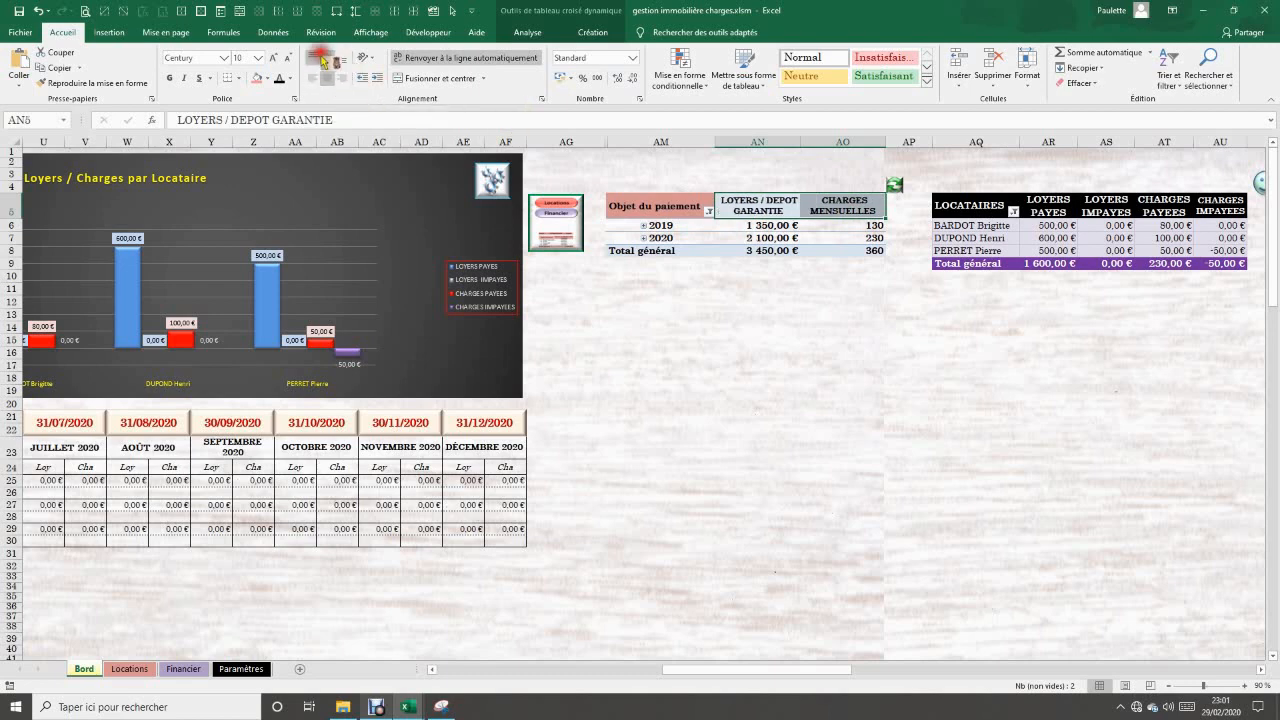
click(843, 320)
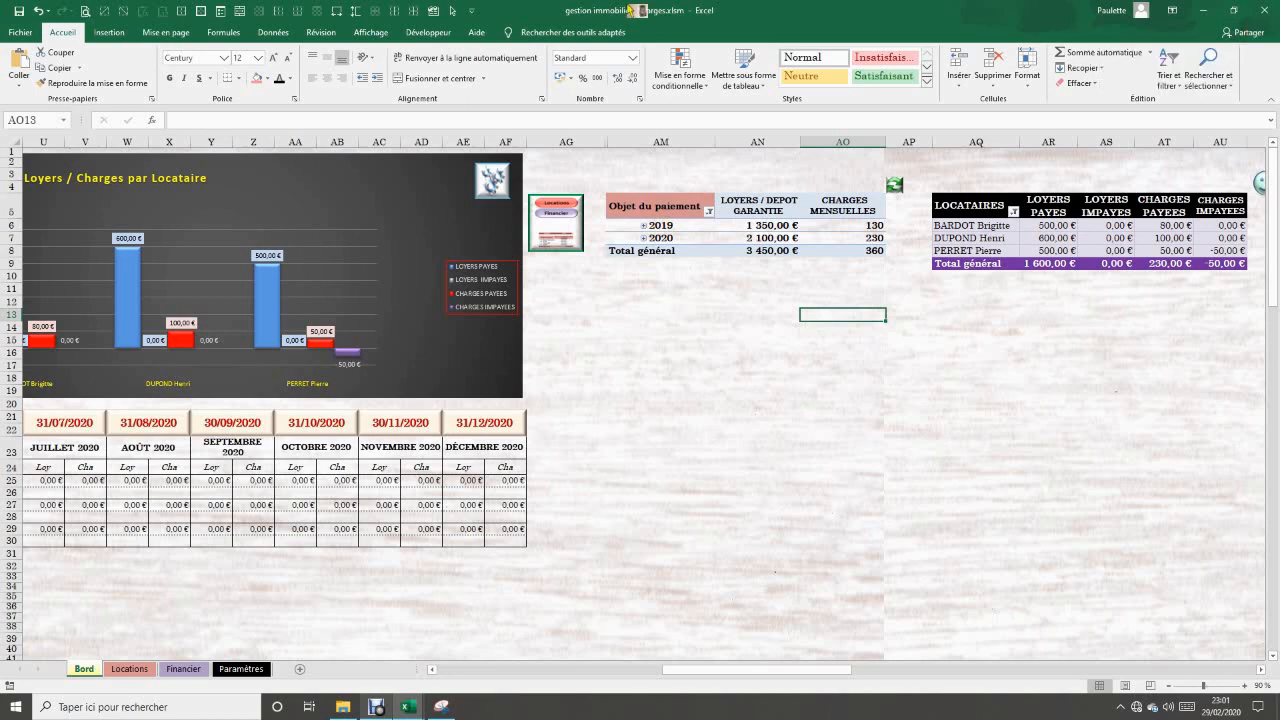
- Examine which fields feed the rows and values of the first pivot table, Objet du paiement
click(678, 241)
click(527, 32)
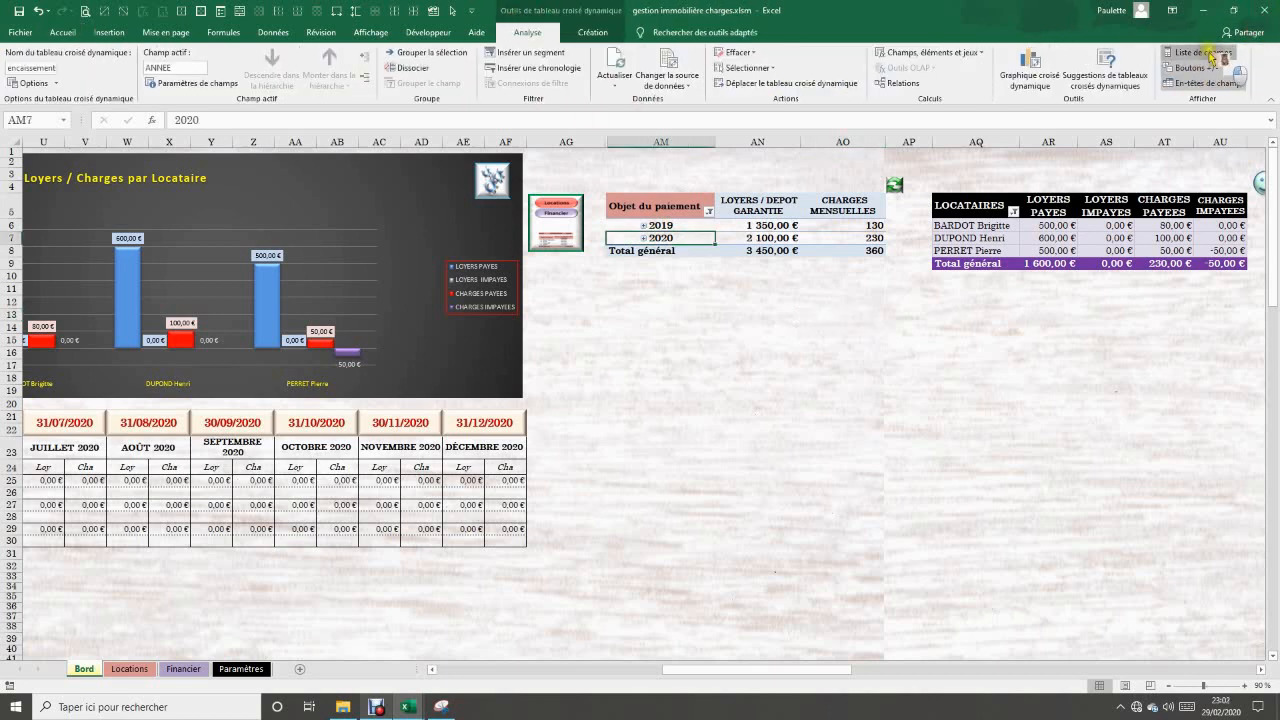
click(1213, 56)
drag(940, 466, 938, 512)
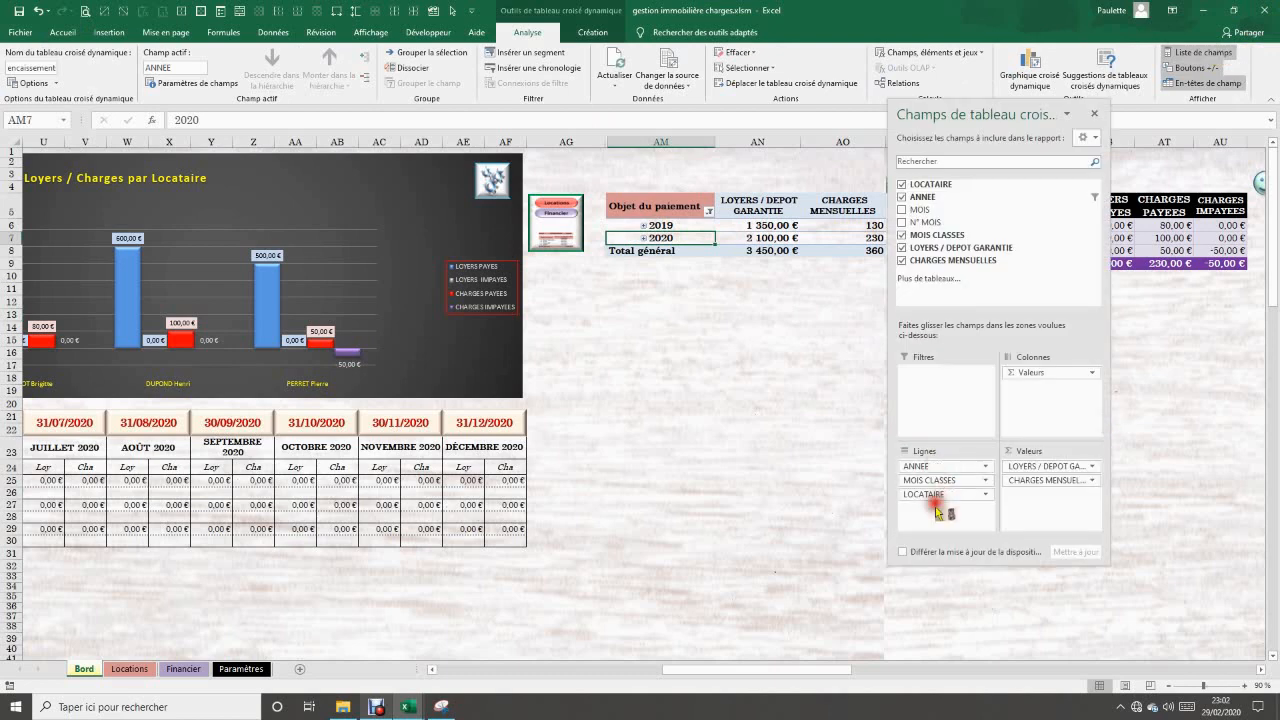
click(1094, 114)
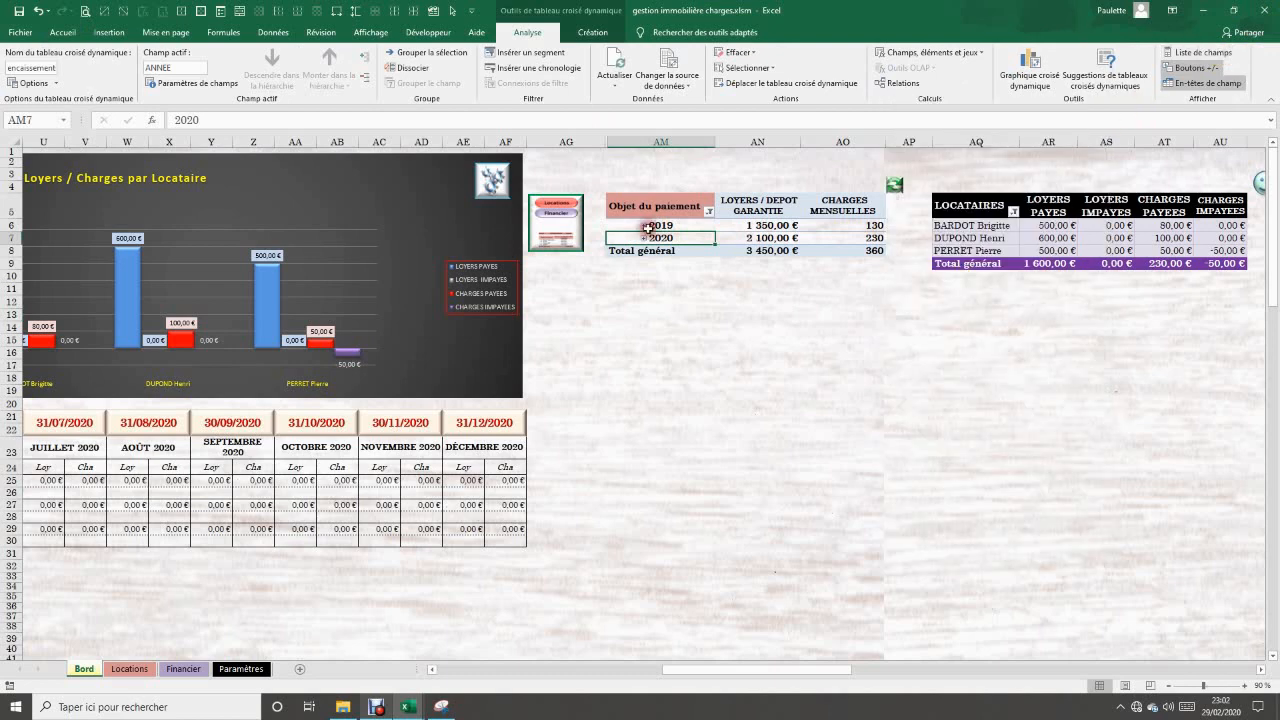
- Expand the year 2019 and its 12. DÉCEMBRE group in the first pivot table to view the tenant details
click(643, 226)
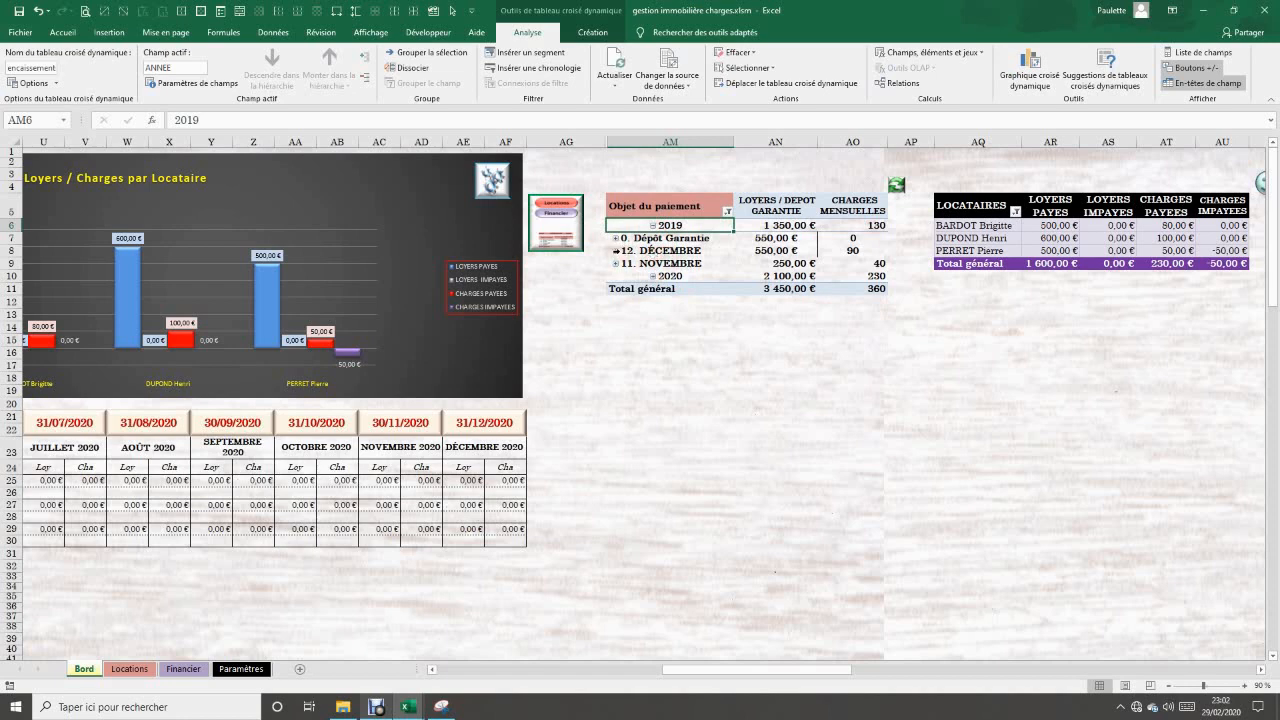
click(616, 250)
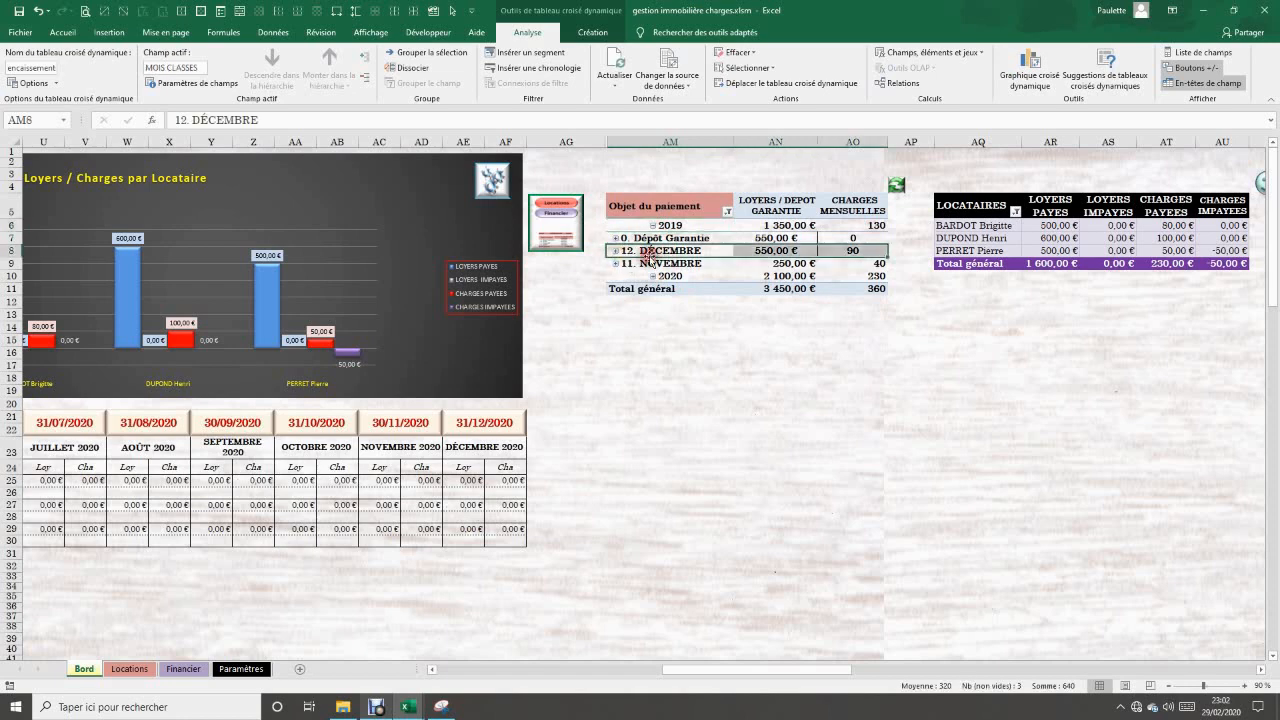
double_click(650, 250)
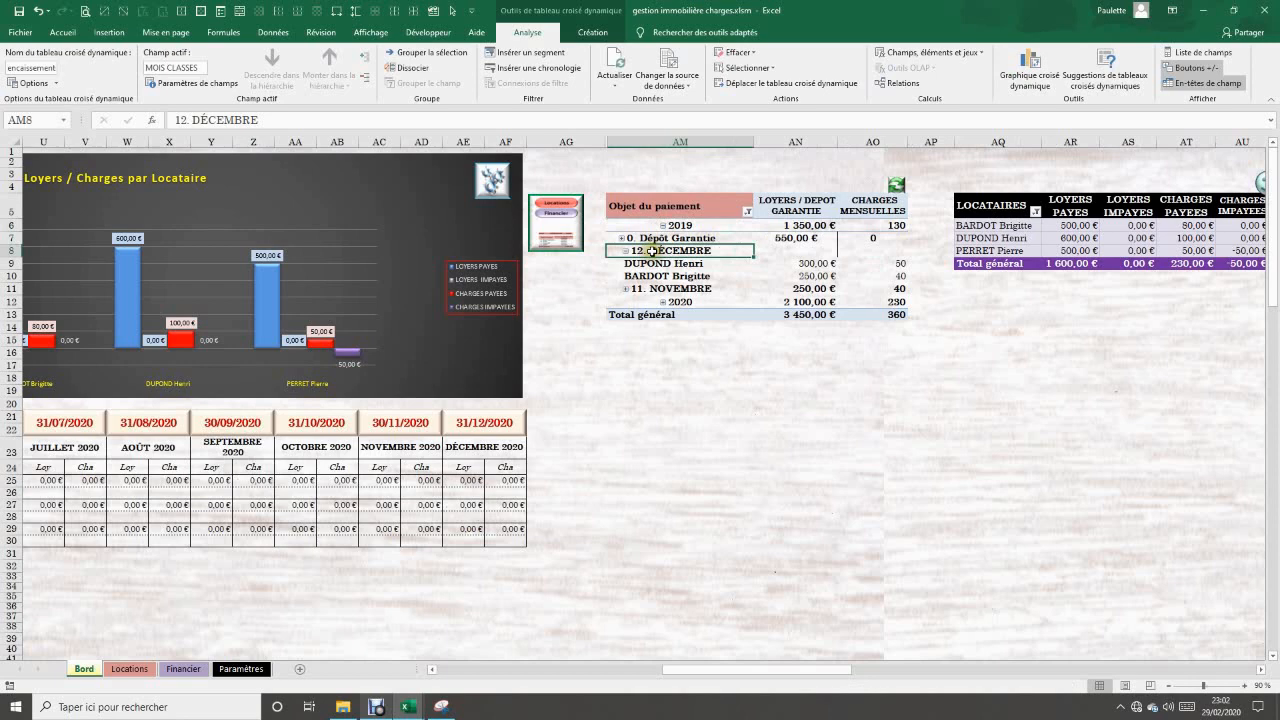
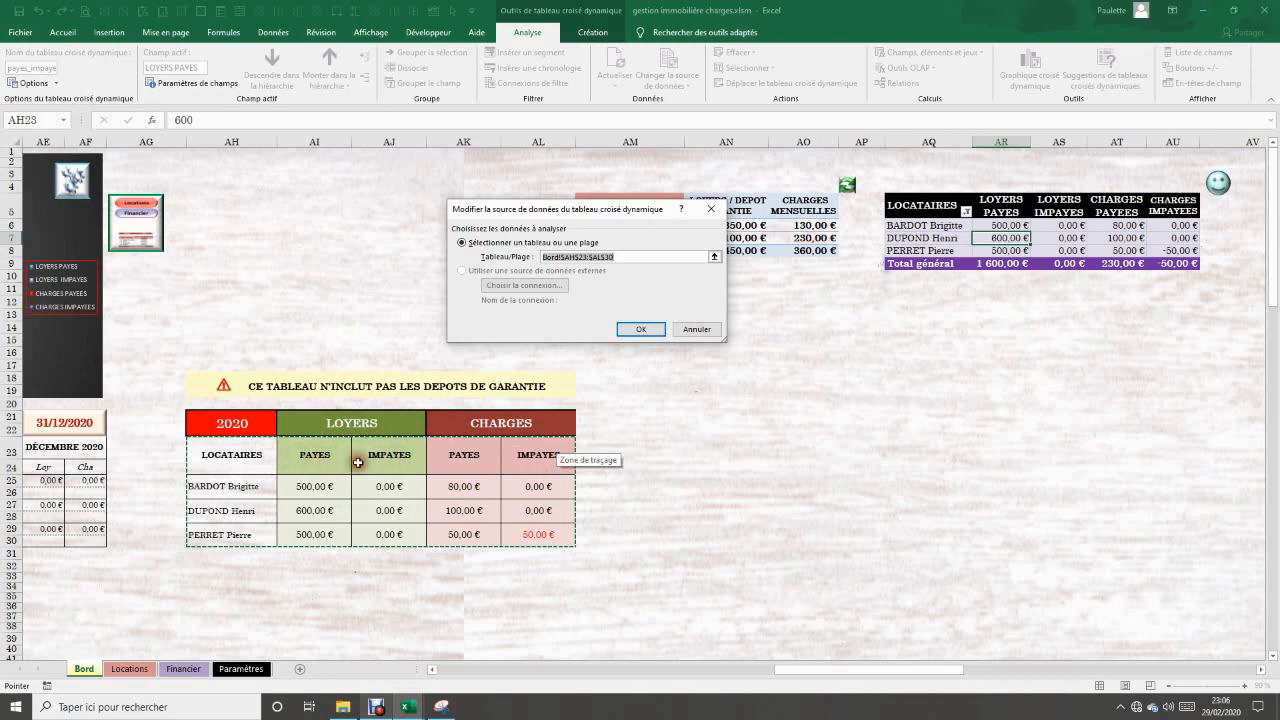
- Confirm Bord!$AH$23:$AL$30 as the LOCATAIRES pivot table's data source and display its field list
click(648, 330)
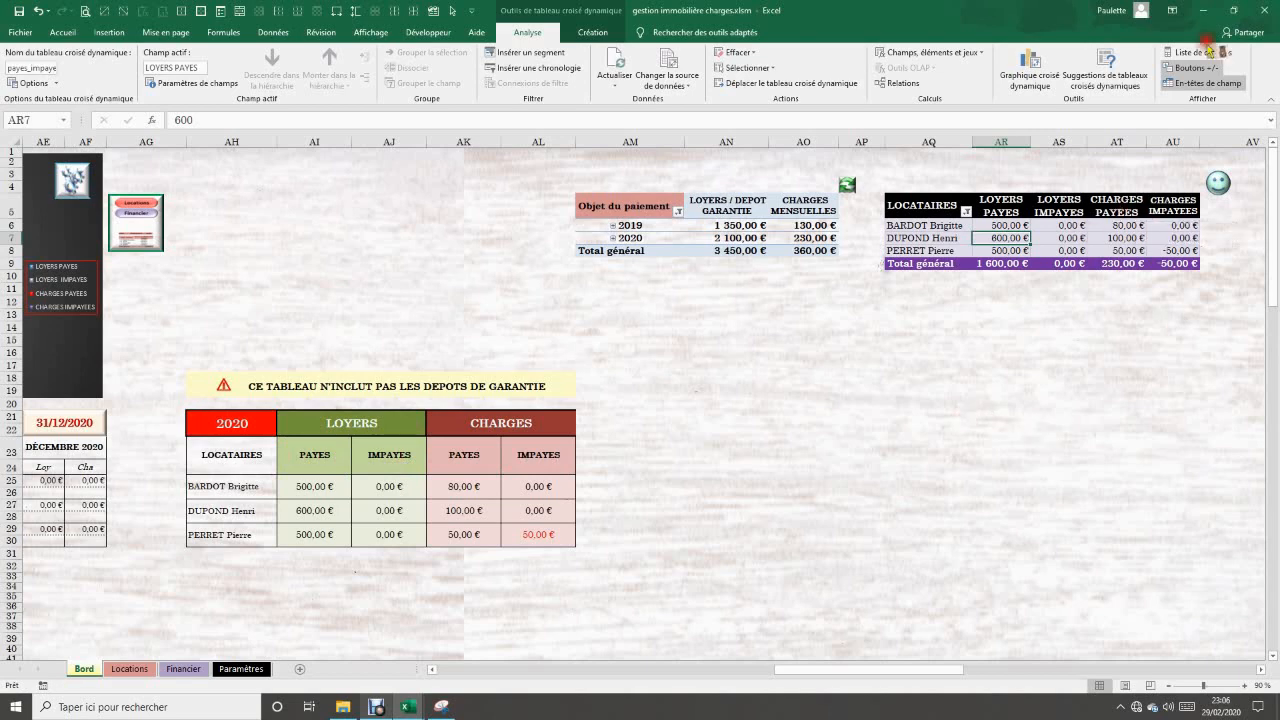
click(1202, 55)
drag(1017, 360, 943, 301)
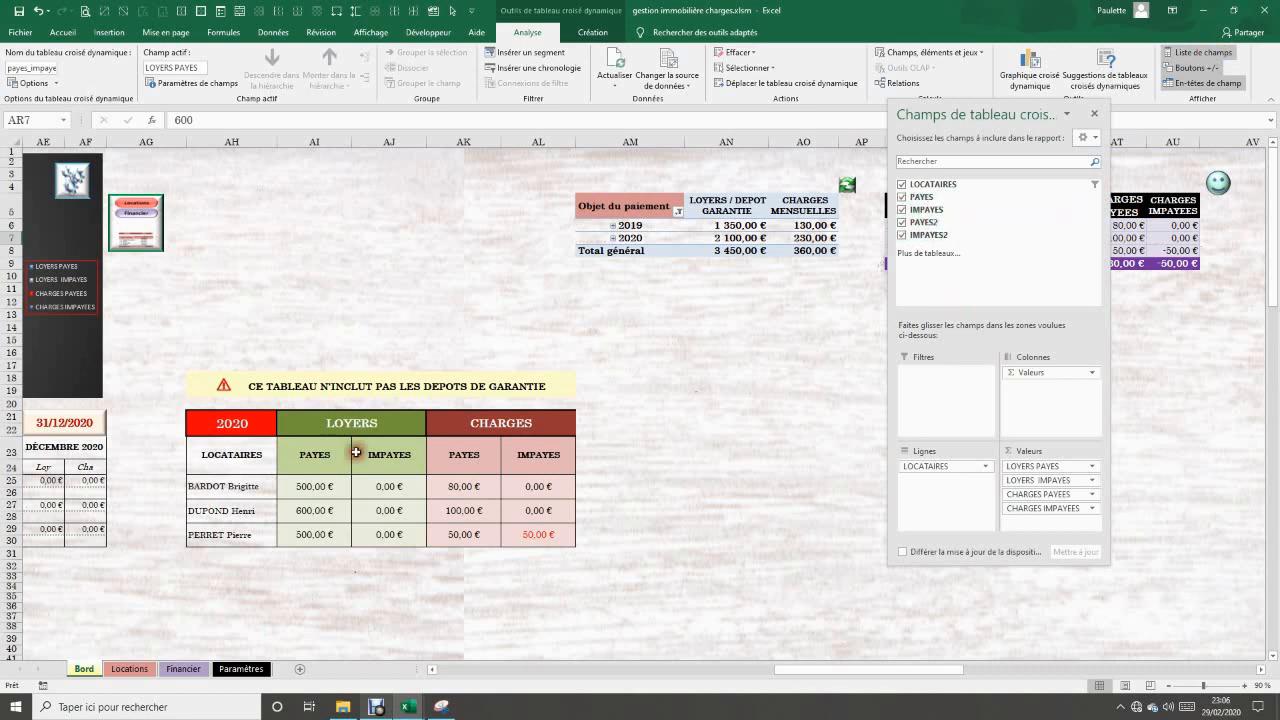
- Rename the two headers under CHARGES in the 2020 summary table to PAYEES and IMPAYEES
click(467, 455)
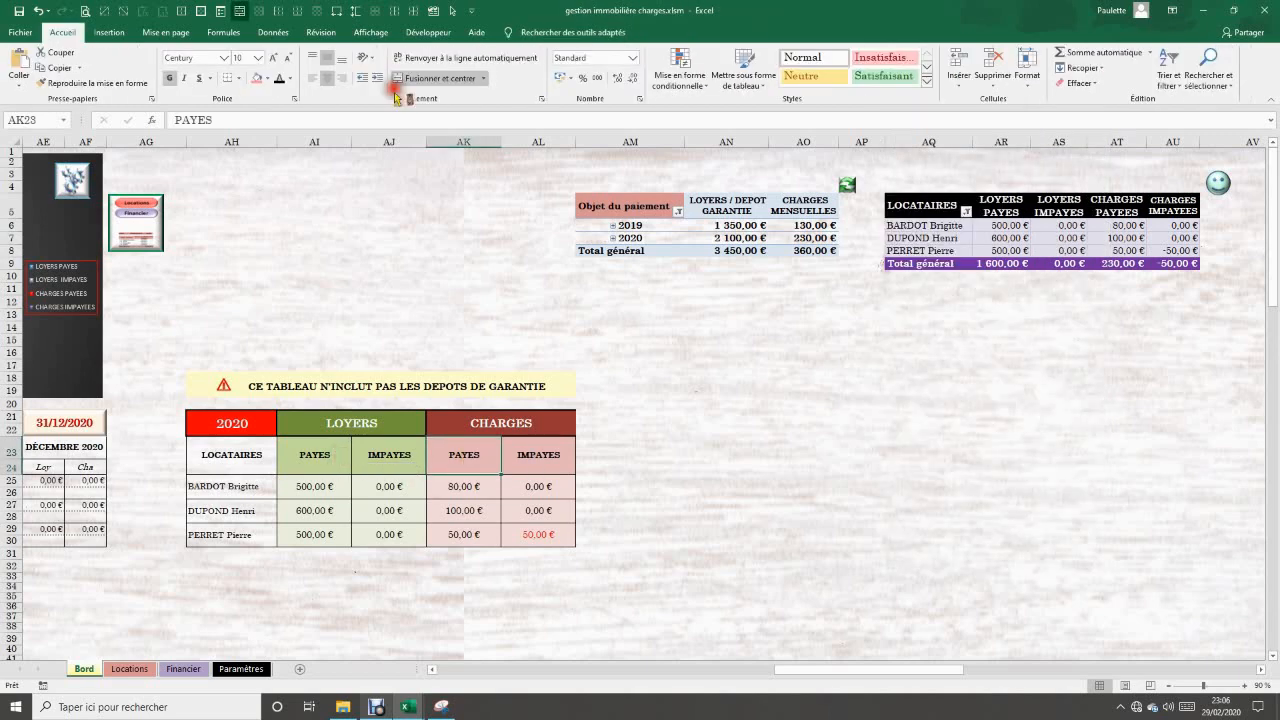
click(205, 120)
text(E)
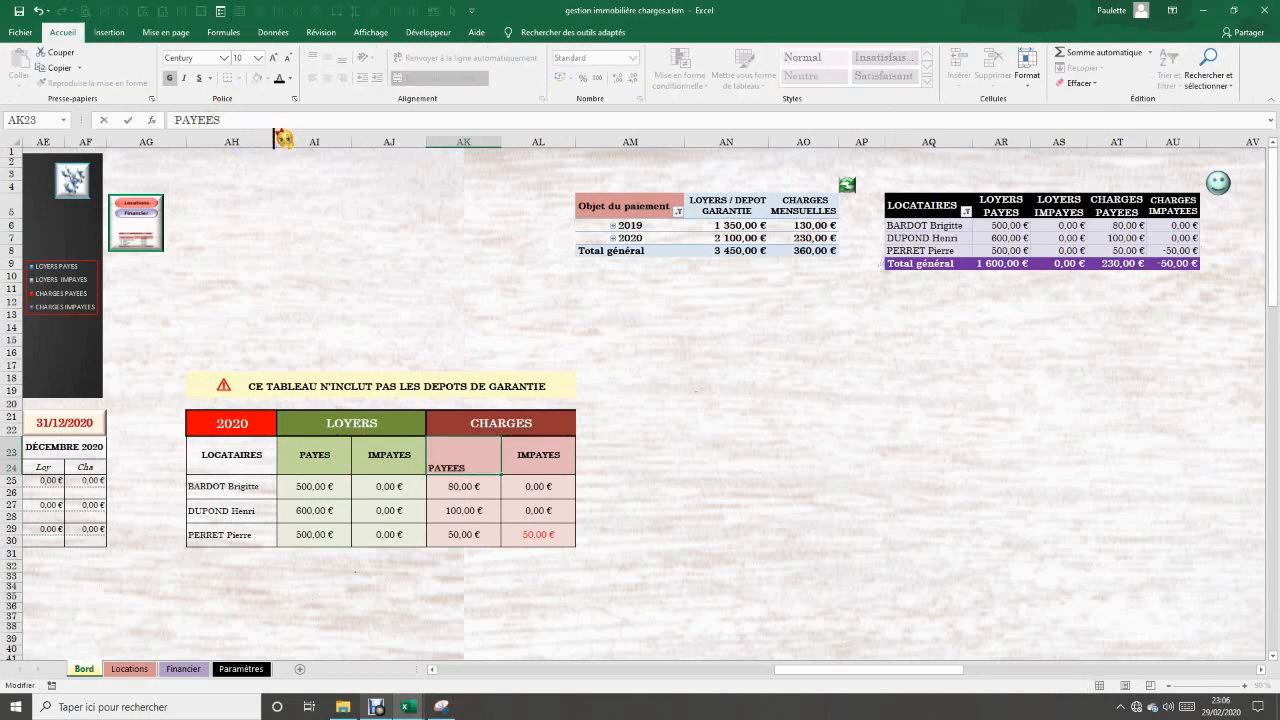
click(557, 456)
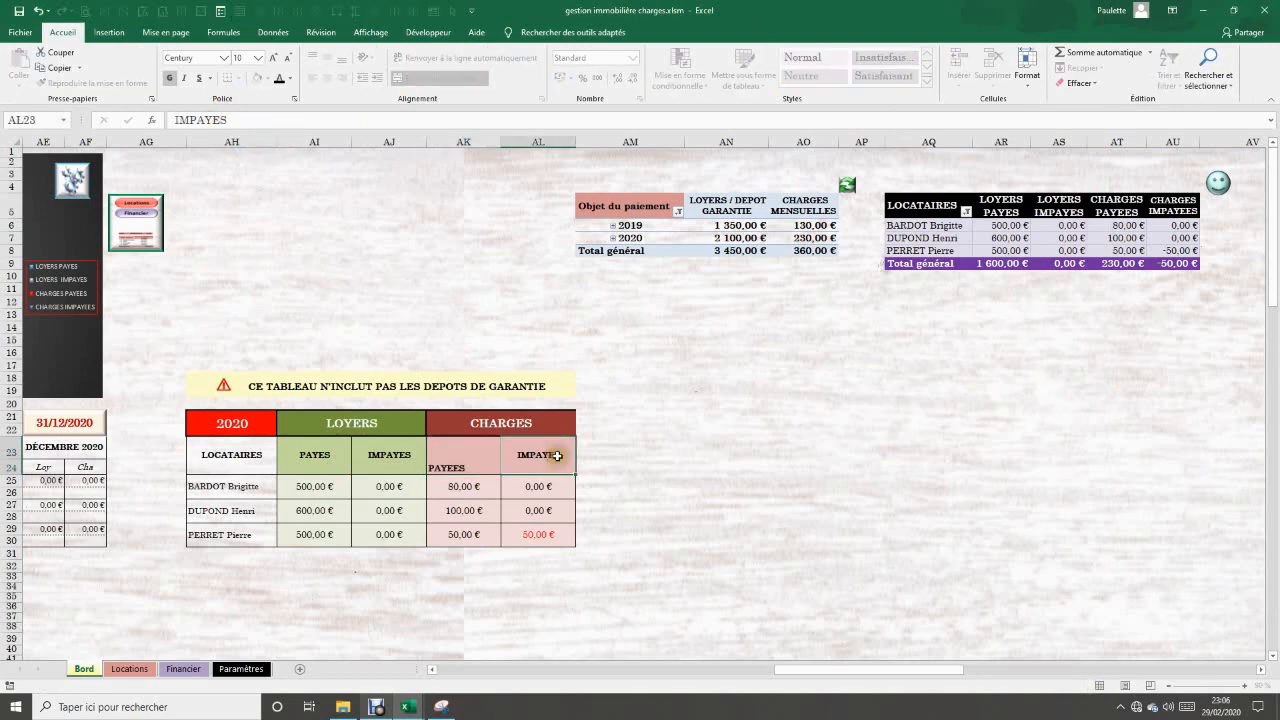
click(222, 120)
text(E)
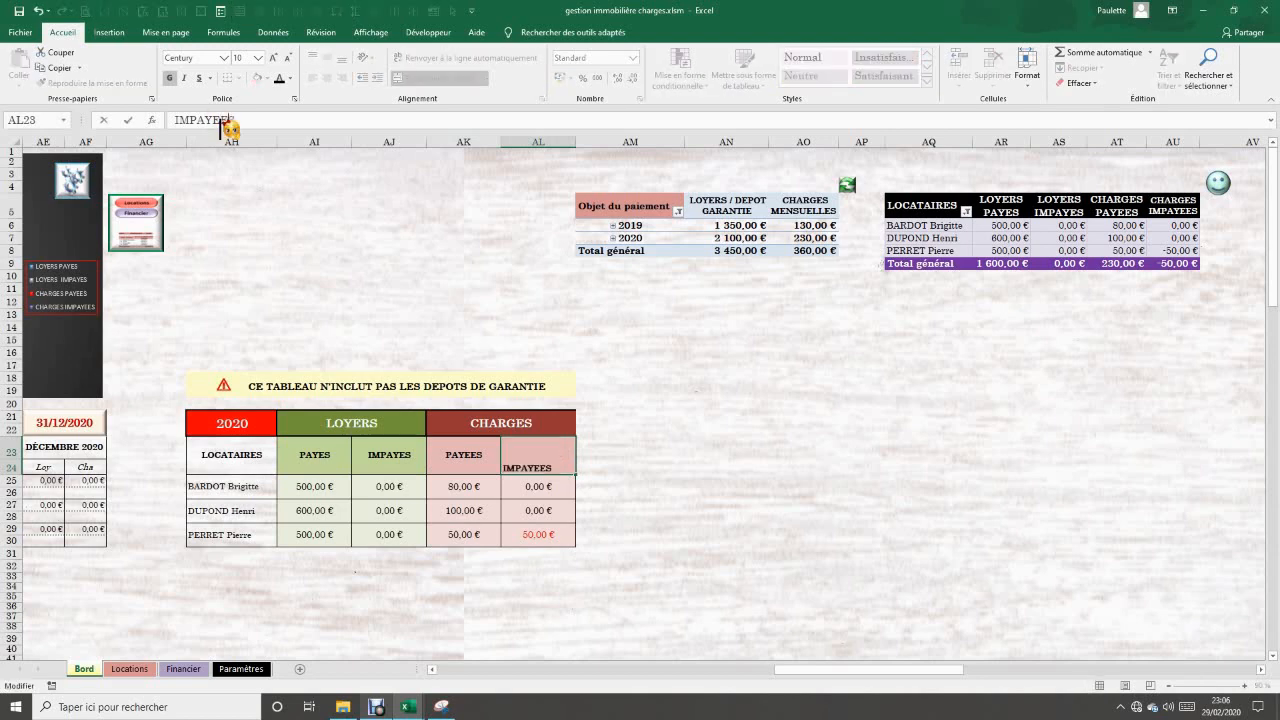
key(Return)
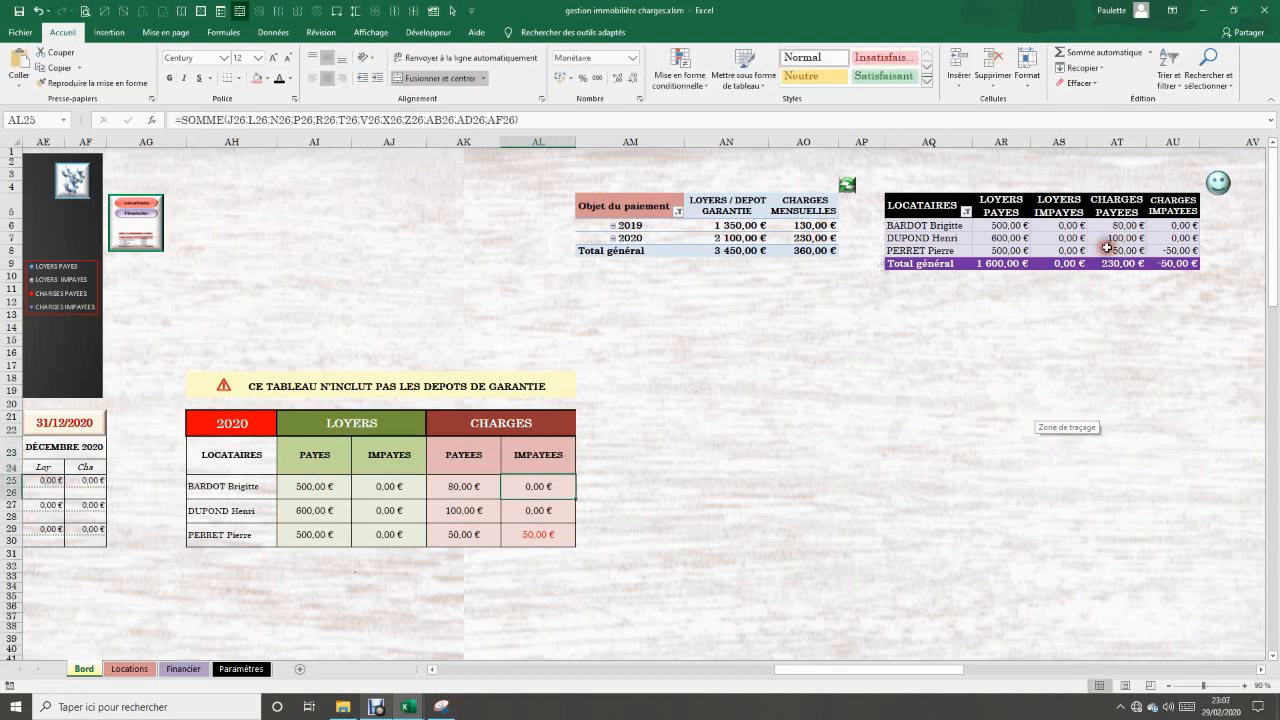
- Check the LOCATAIRES pivot table's fields and refresh the table with the smiley picture beside it
click(1070, 243)
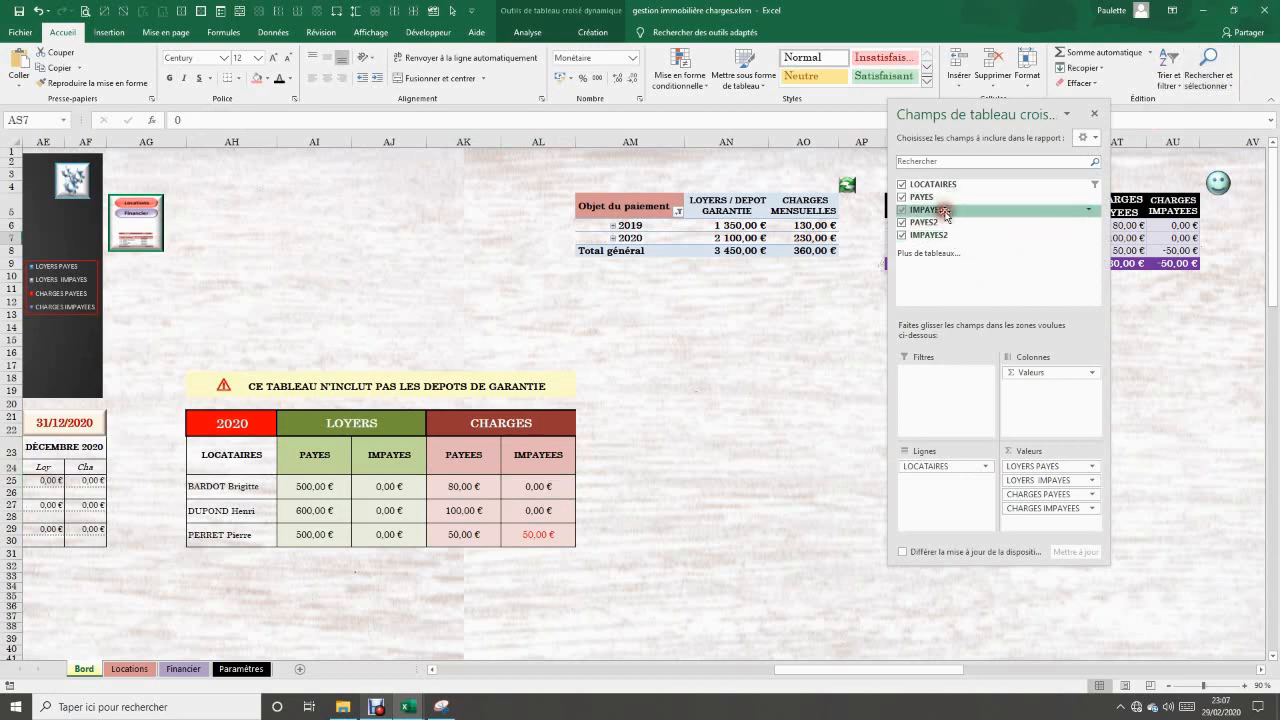
drag(955, 225, 955, 227)
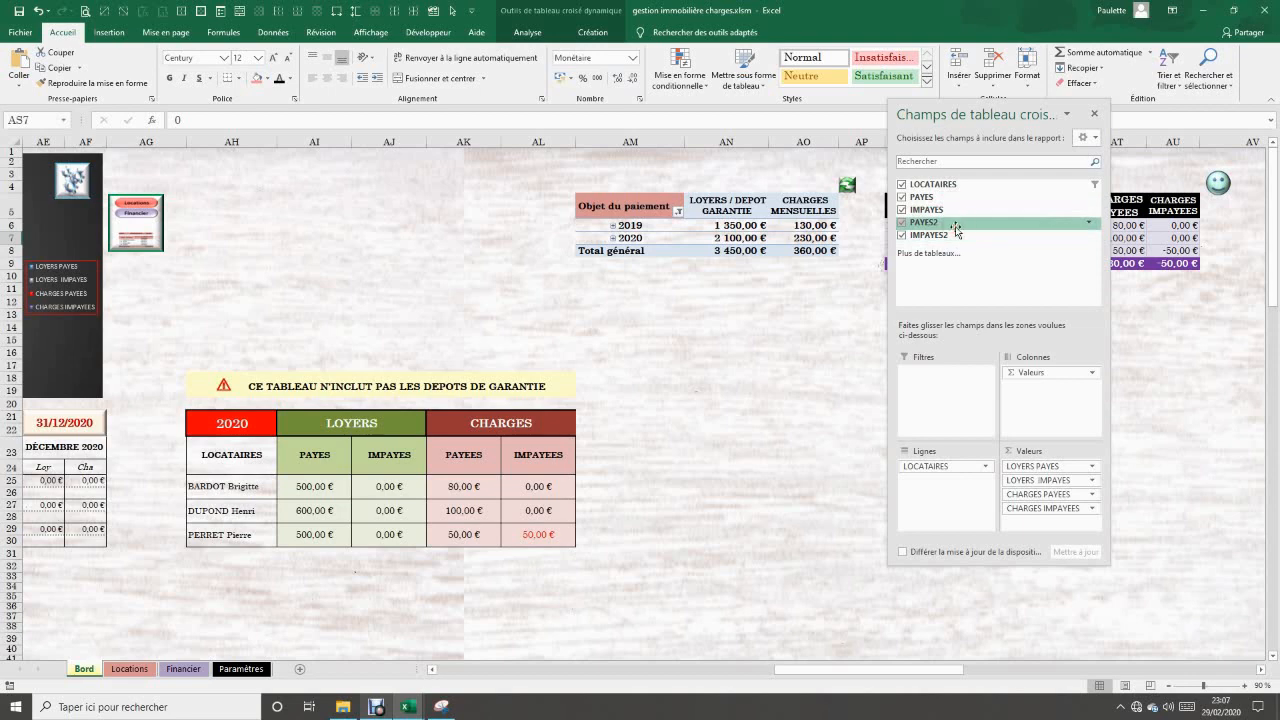
click(737, 391)
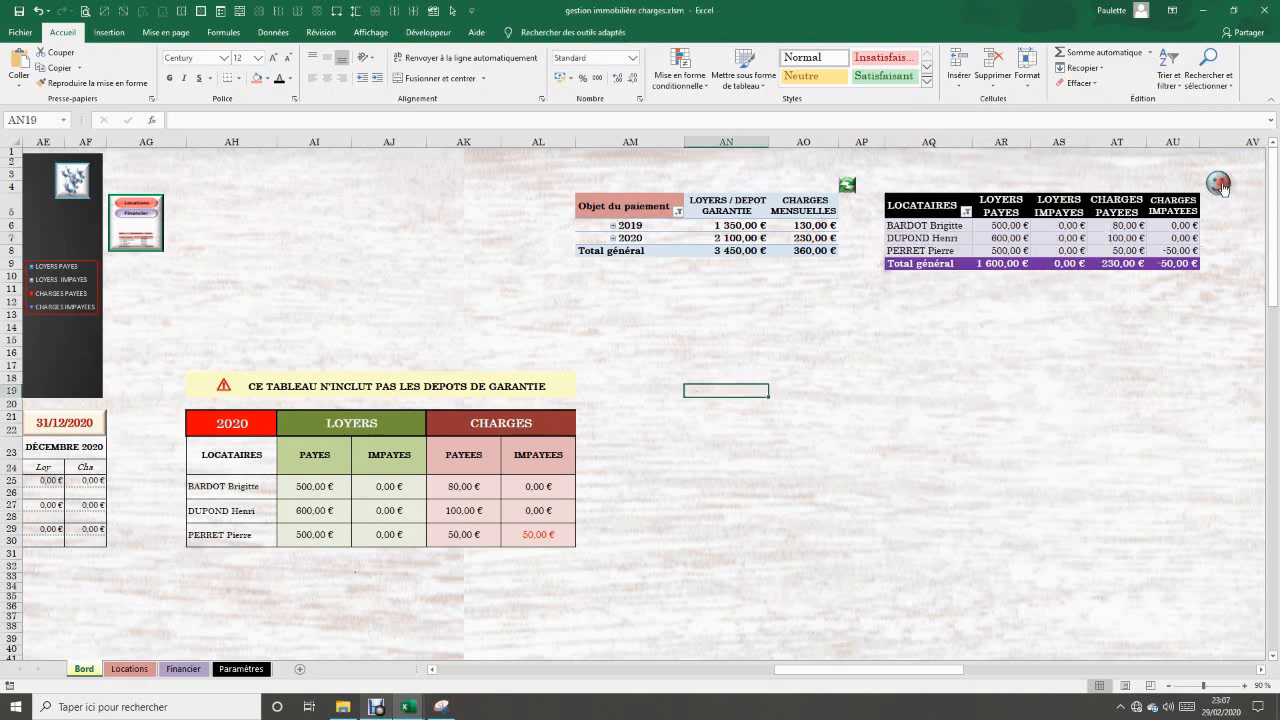
click(1220, 186)
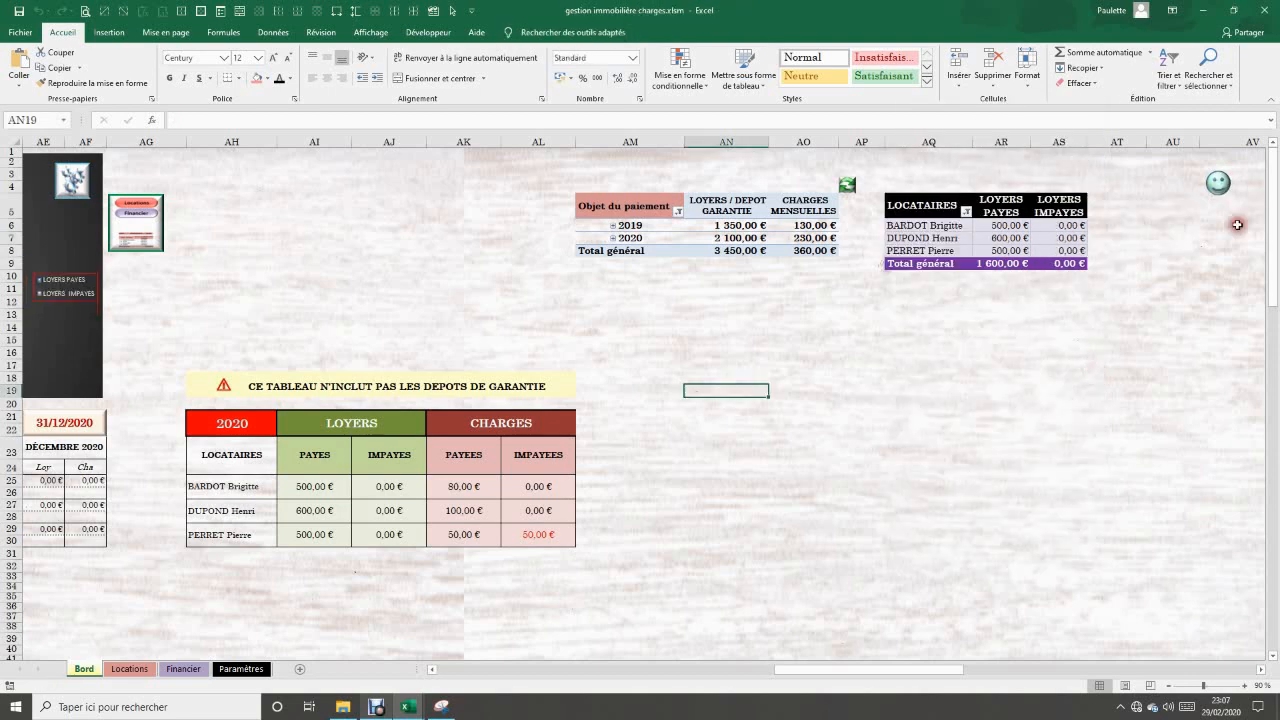
- Add the PAYEES and IMPAYEES fields to the values of the LOCATAIRES pivot table, below LOYERS IMPAYES
click(1020, 241)
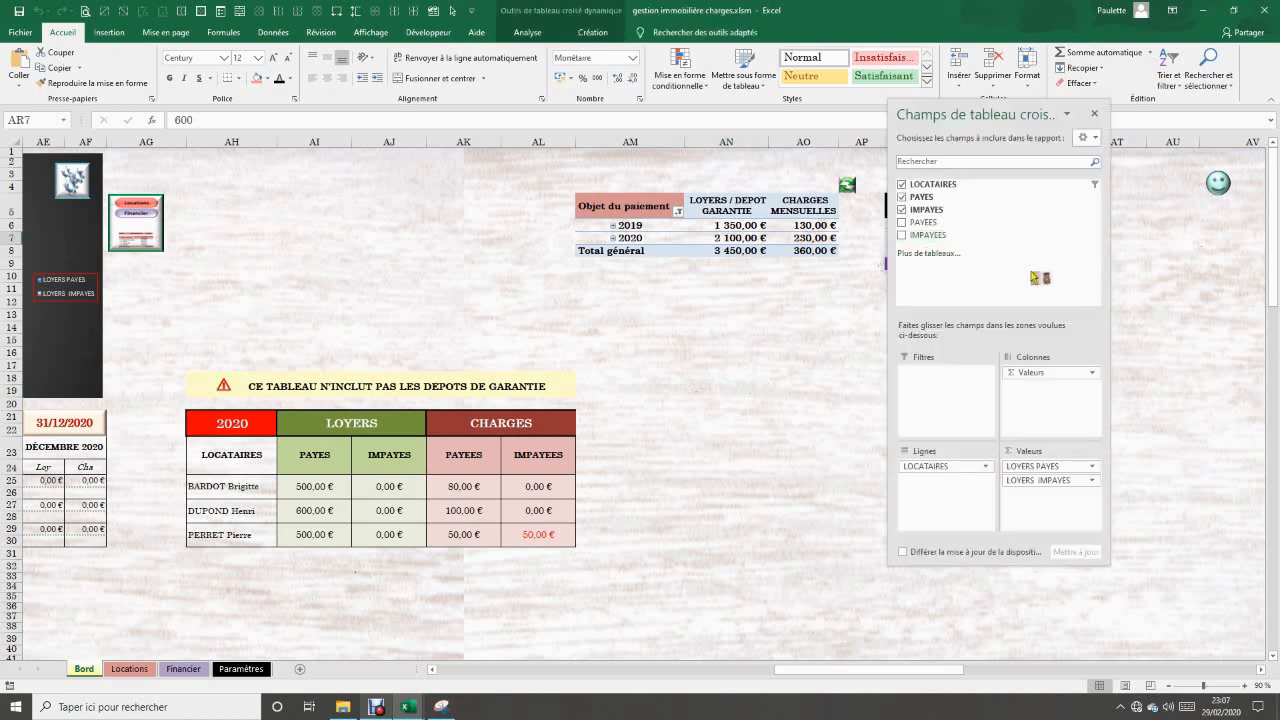
drag(925, 226, 1020, 498)
drag(928, 236, 1032, 514)
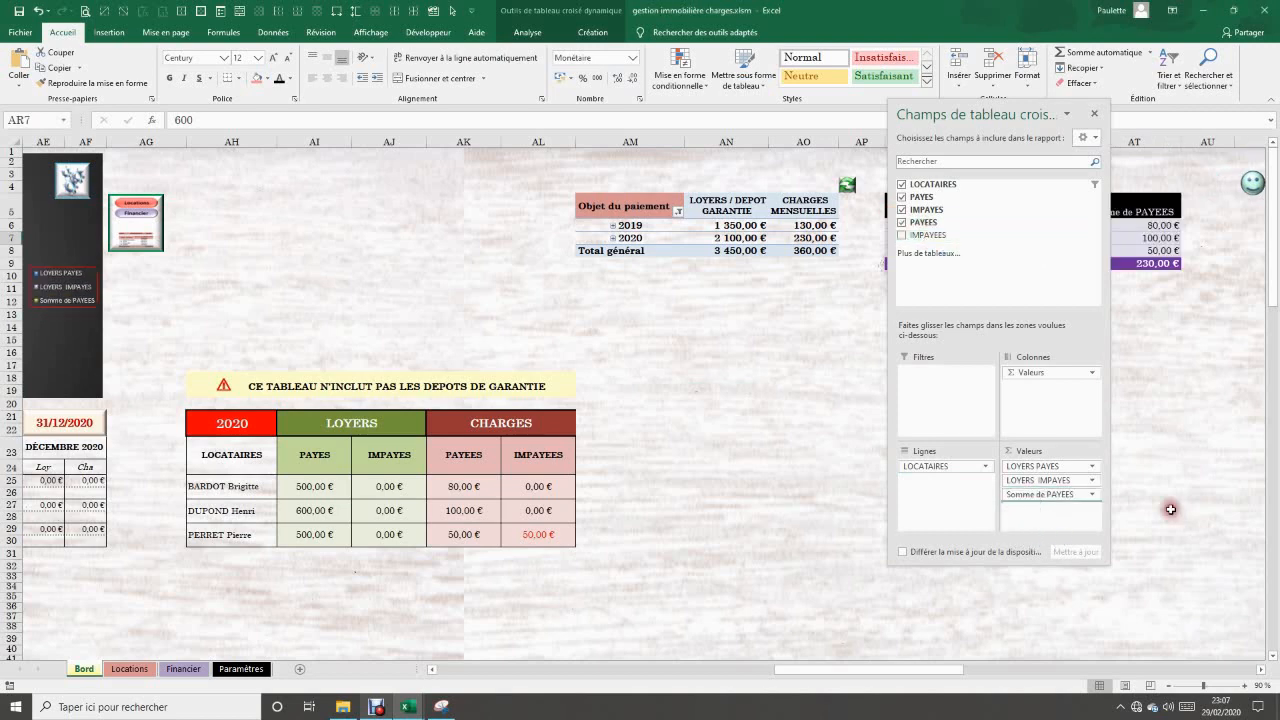
- Give the Somme de PAYEES value field the custom name CHARGES PAYEES
click(1073, 496)
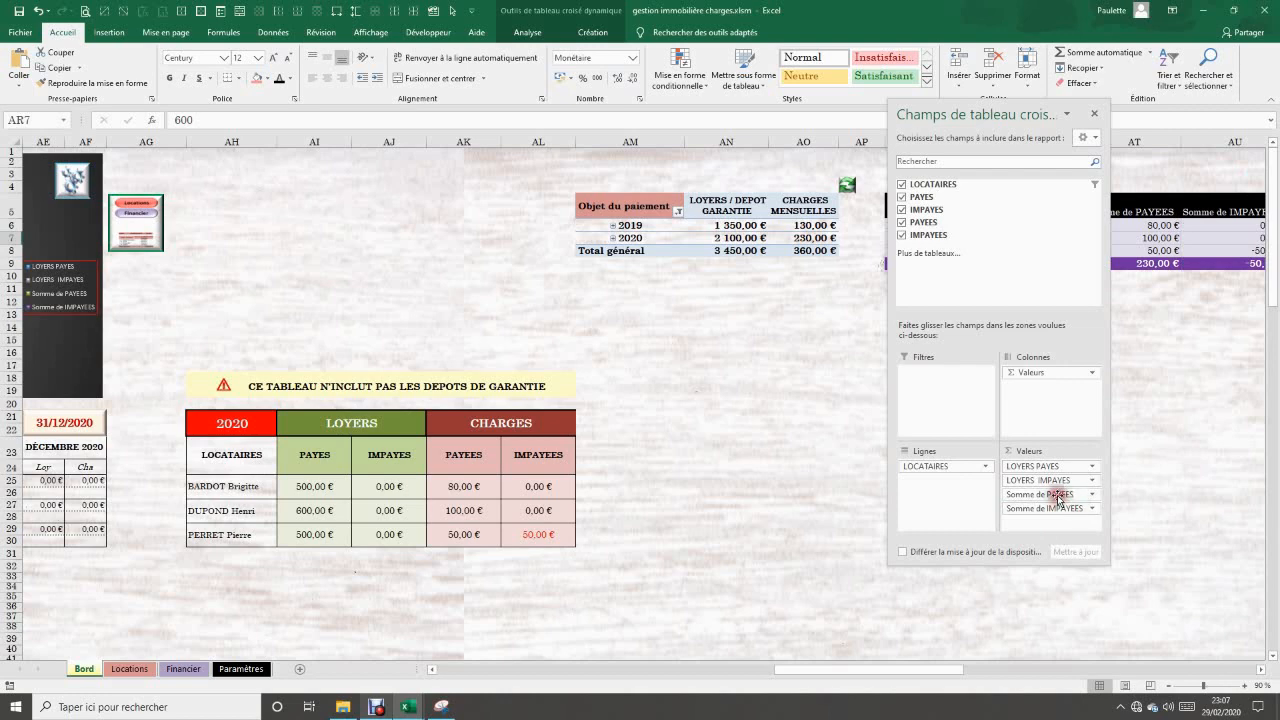
click(1059, 497)
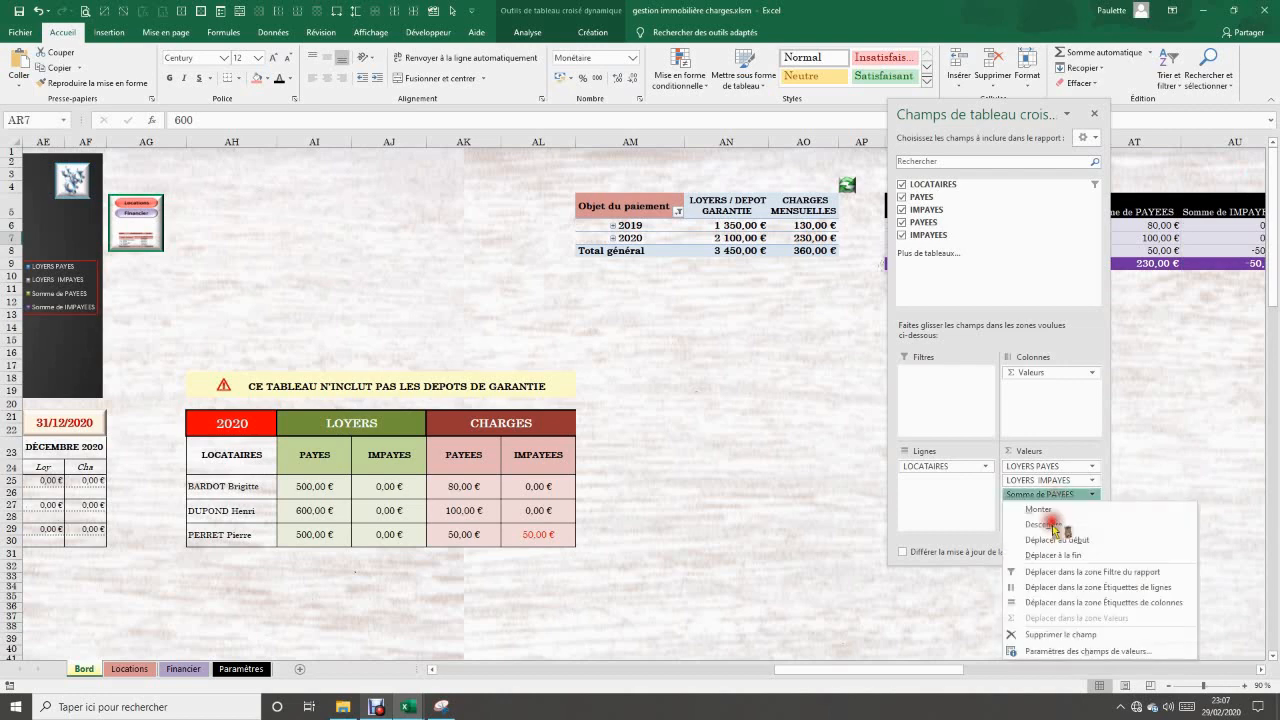
click(1045, 651)
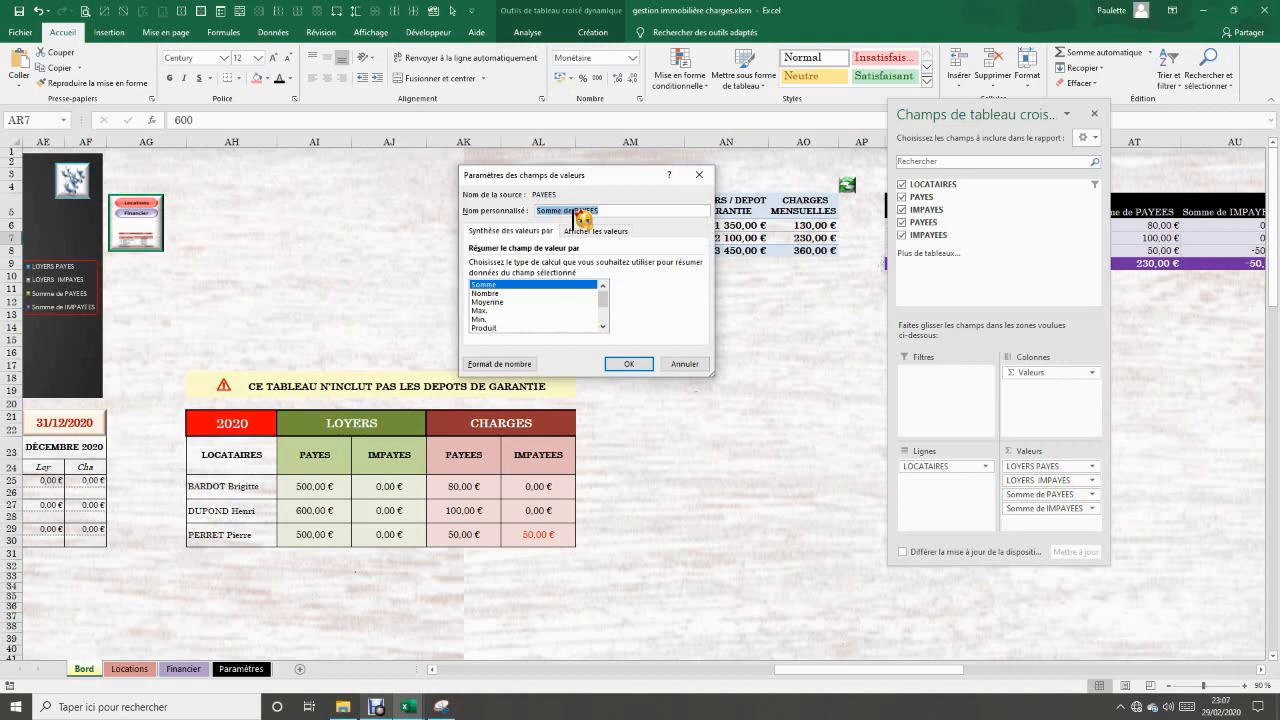
drag(575, 212, 518, 215)
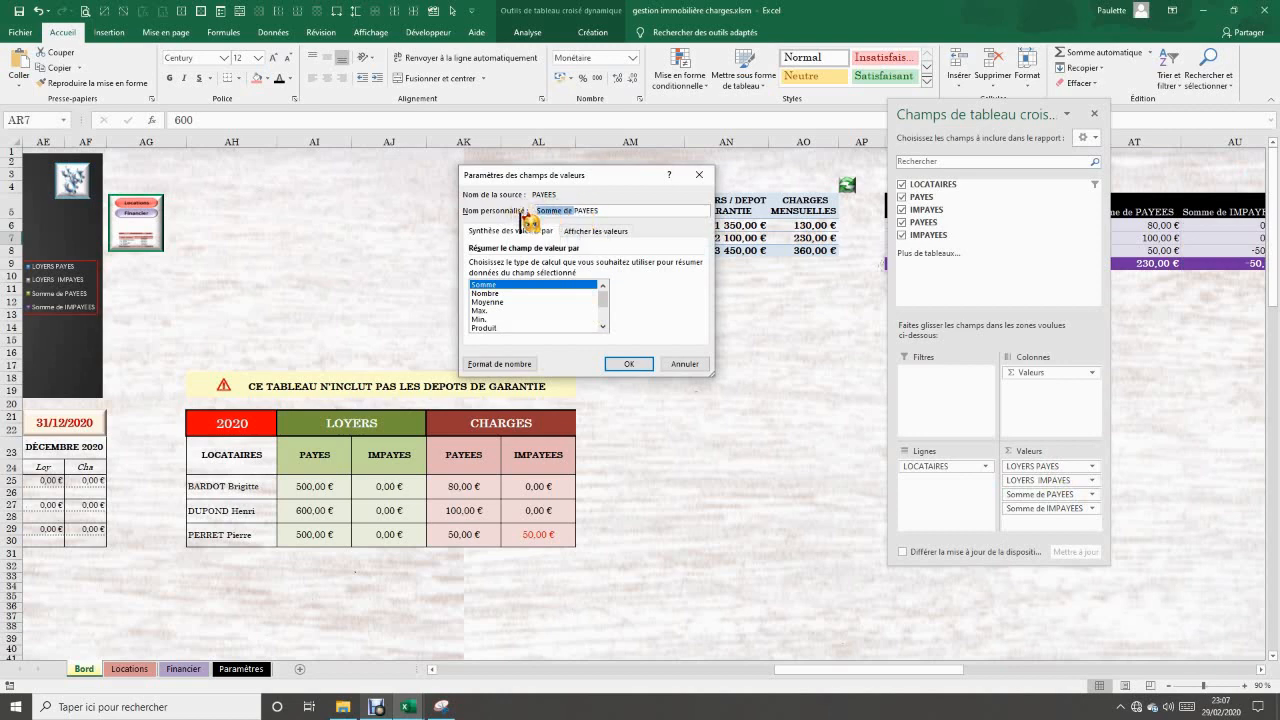
text(CHARGES)
click(627, 366)
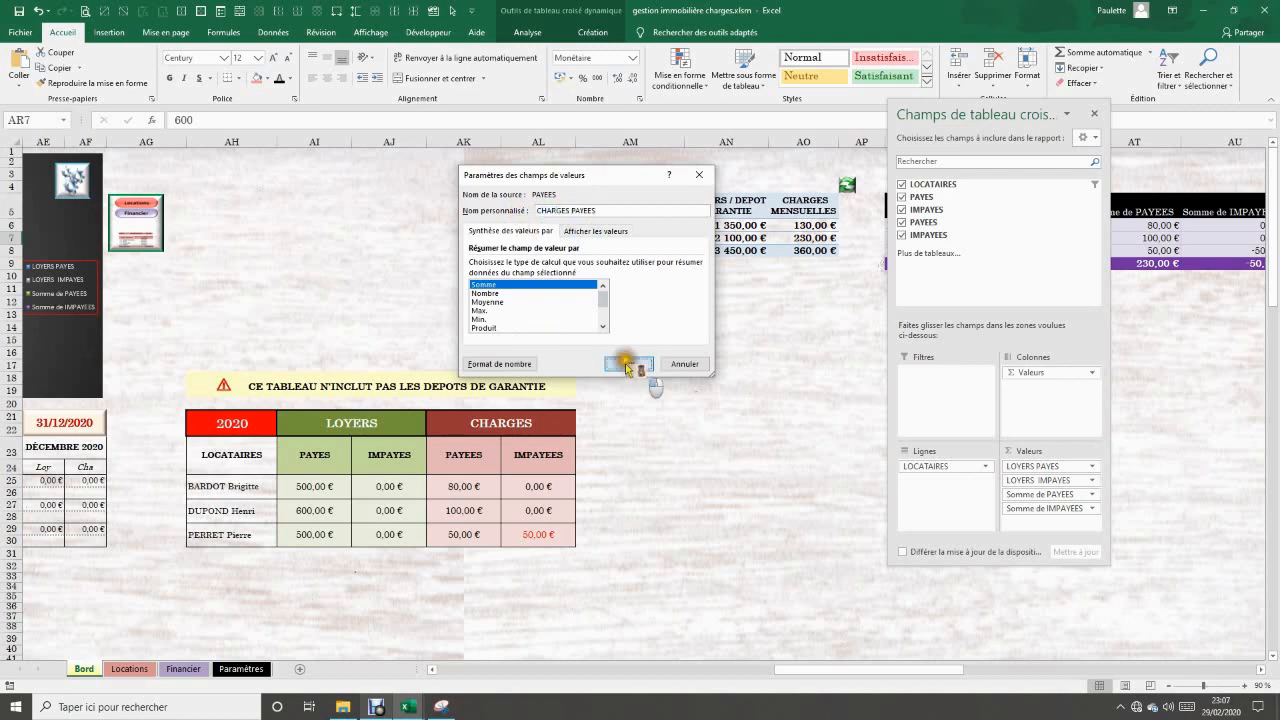
- Rename the Somme de IMPAYEES value field as CHARGES IMPAYEES and format it as Monétaire with 2 decimals and the € symbol
click(1050, 510)
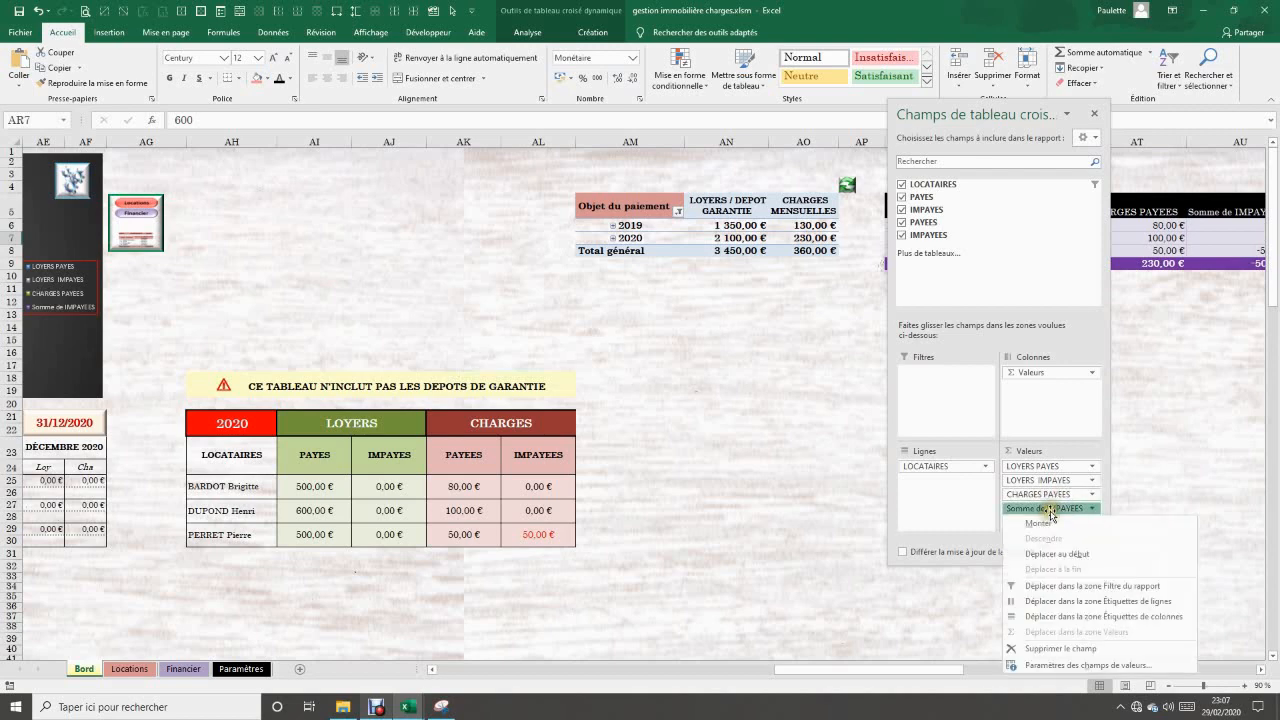
click(1043, 663)
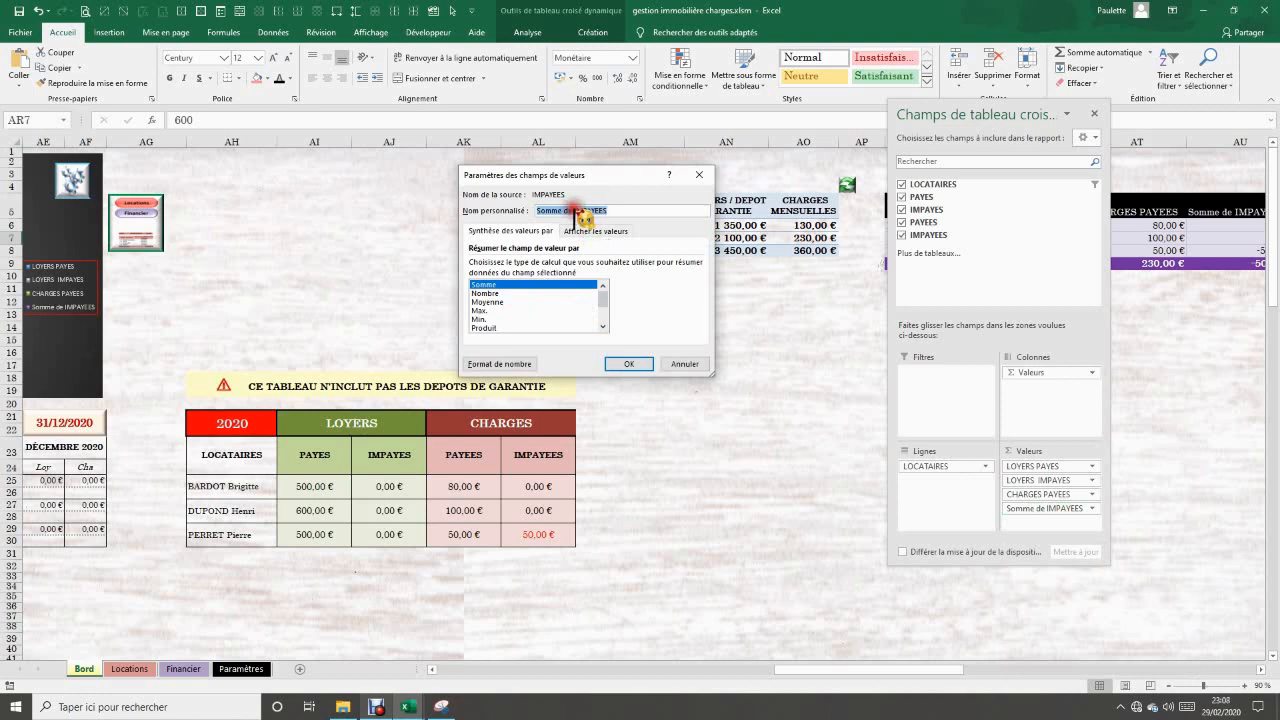
drag(574, 211, 510, 220)
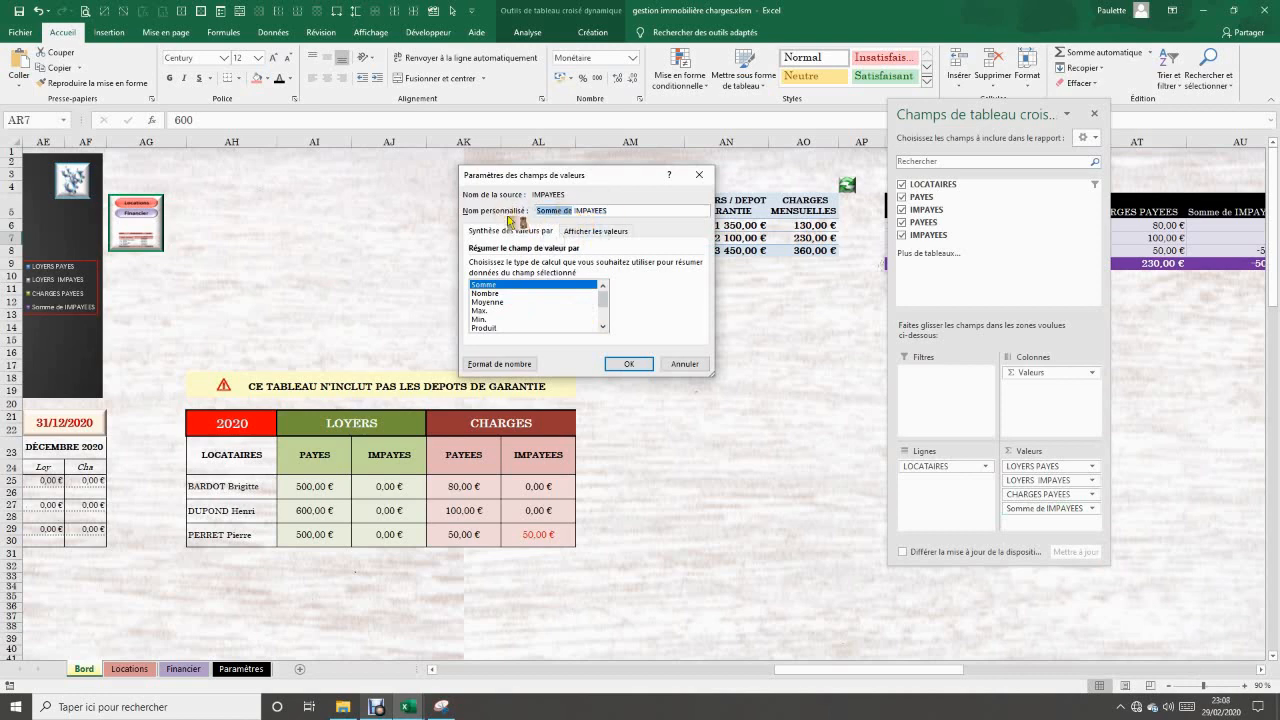
text(CHARGES)
click(500, 364)
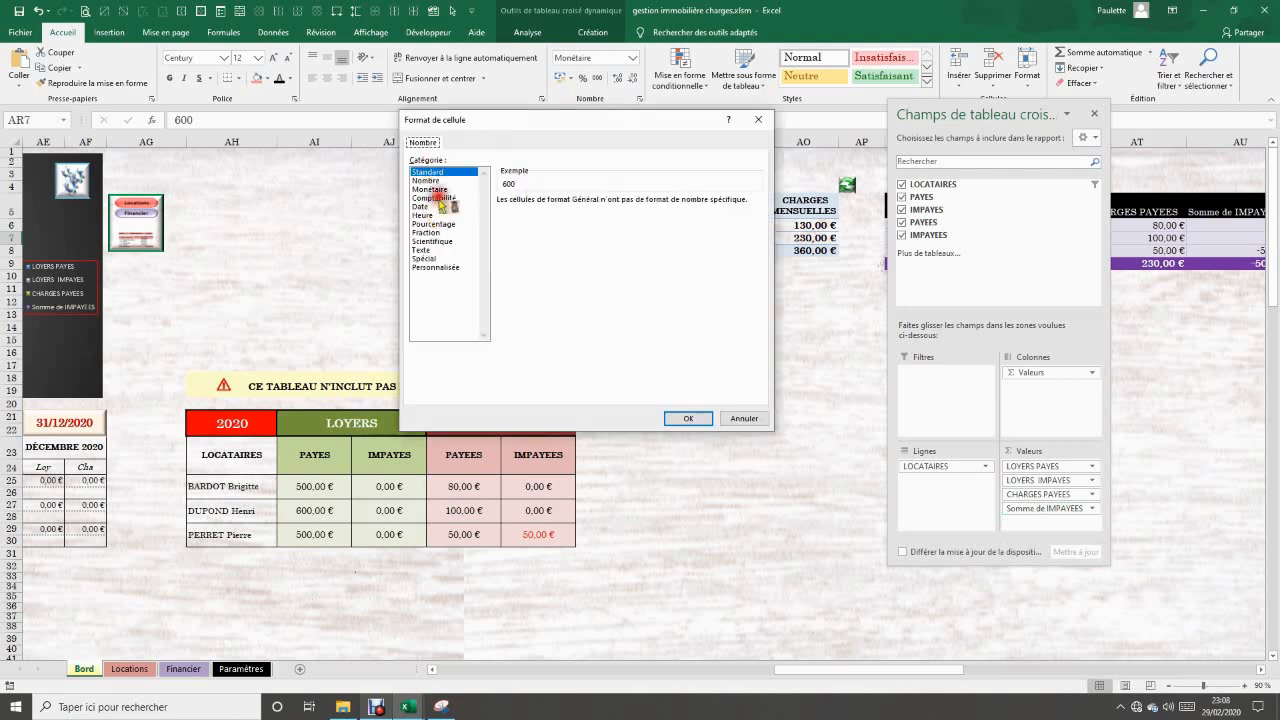
click(430, 189)
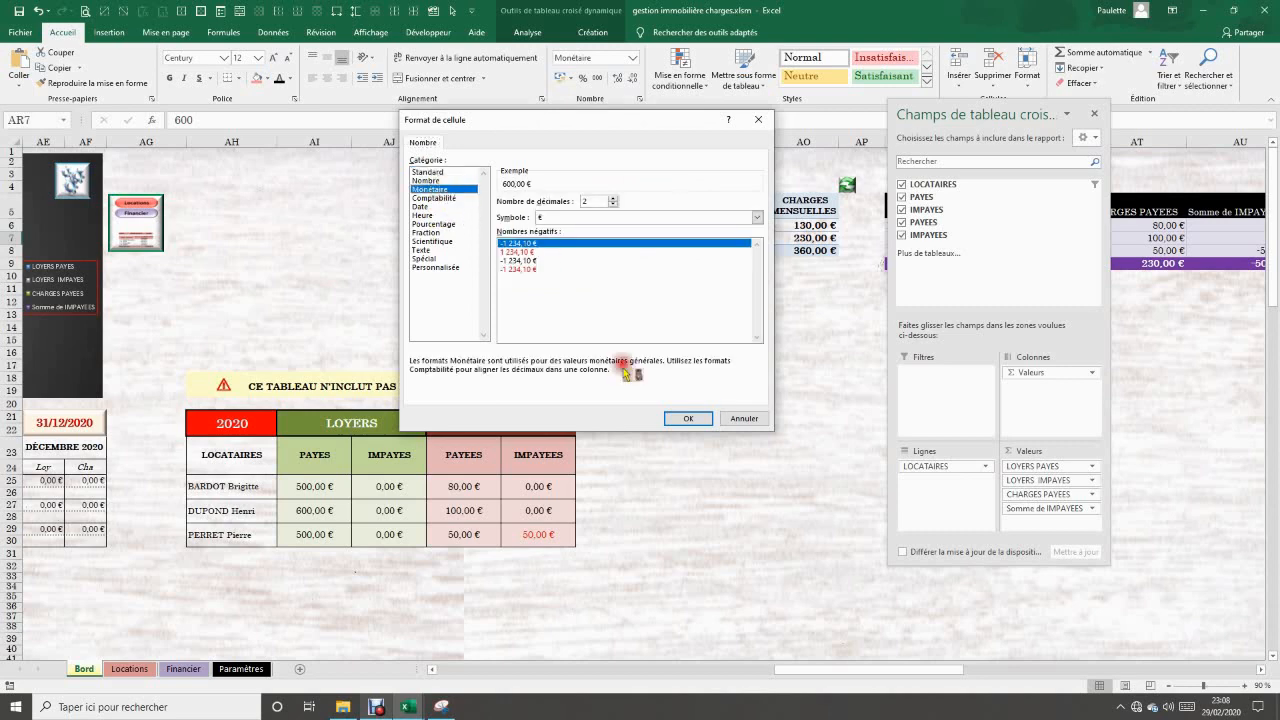
click(690, 420)
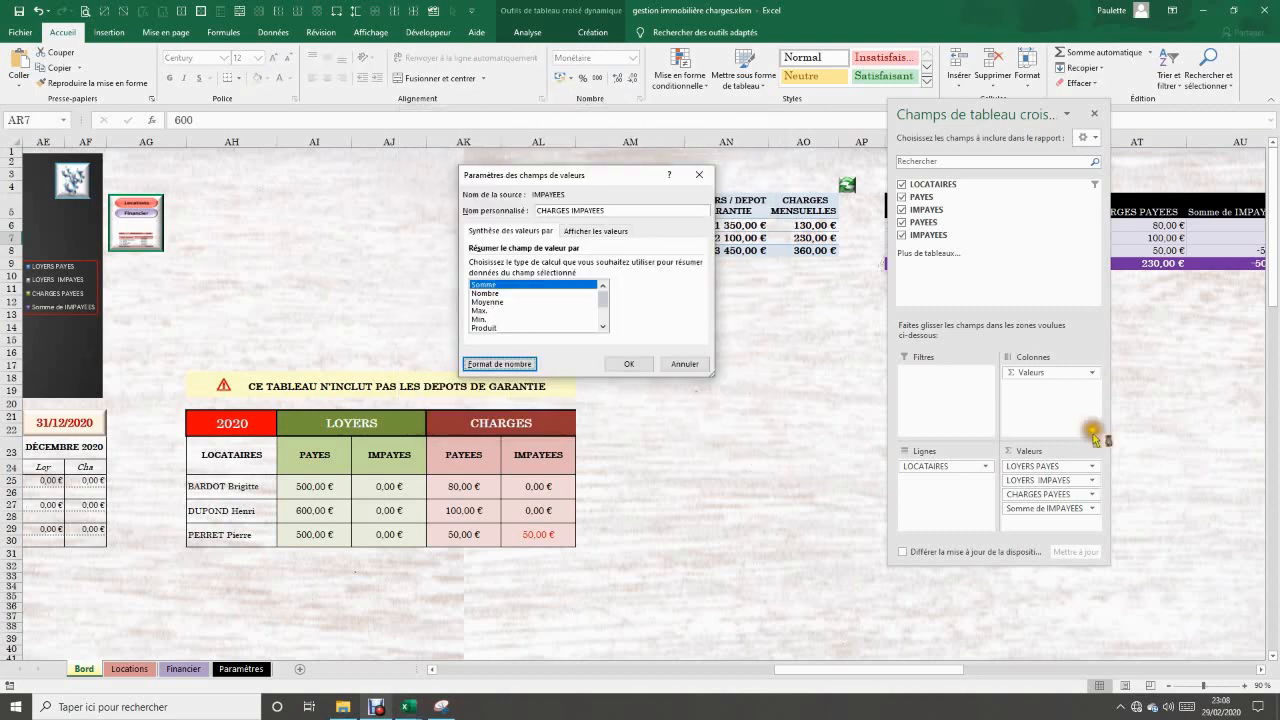
click(634, 366)
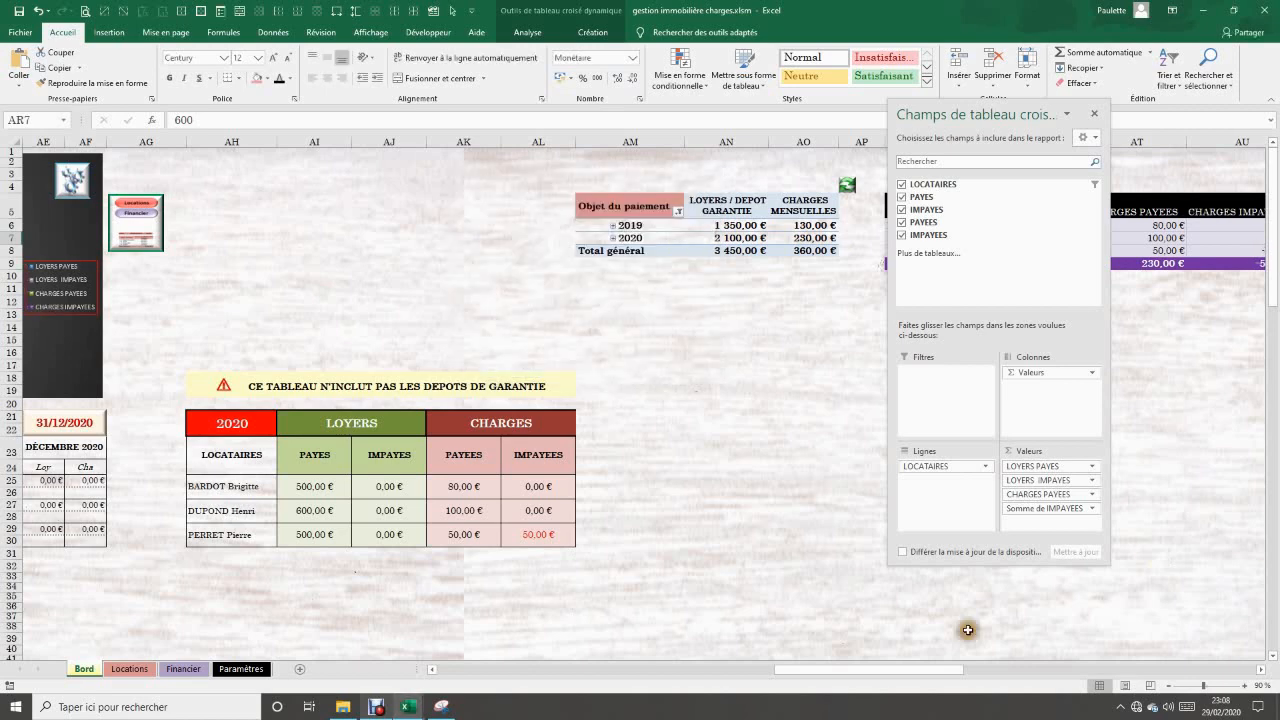
- Format the CHARGES PAYEES value field as Monétaire with 2 decimals and the € symbol, and close the field list
click(1068, 495)
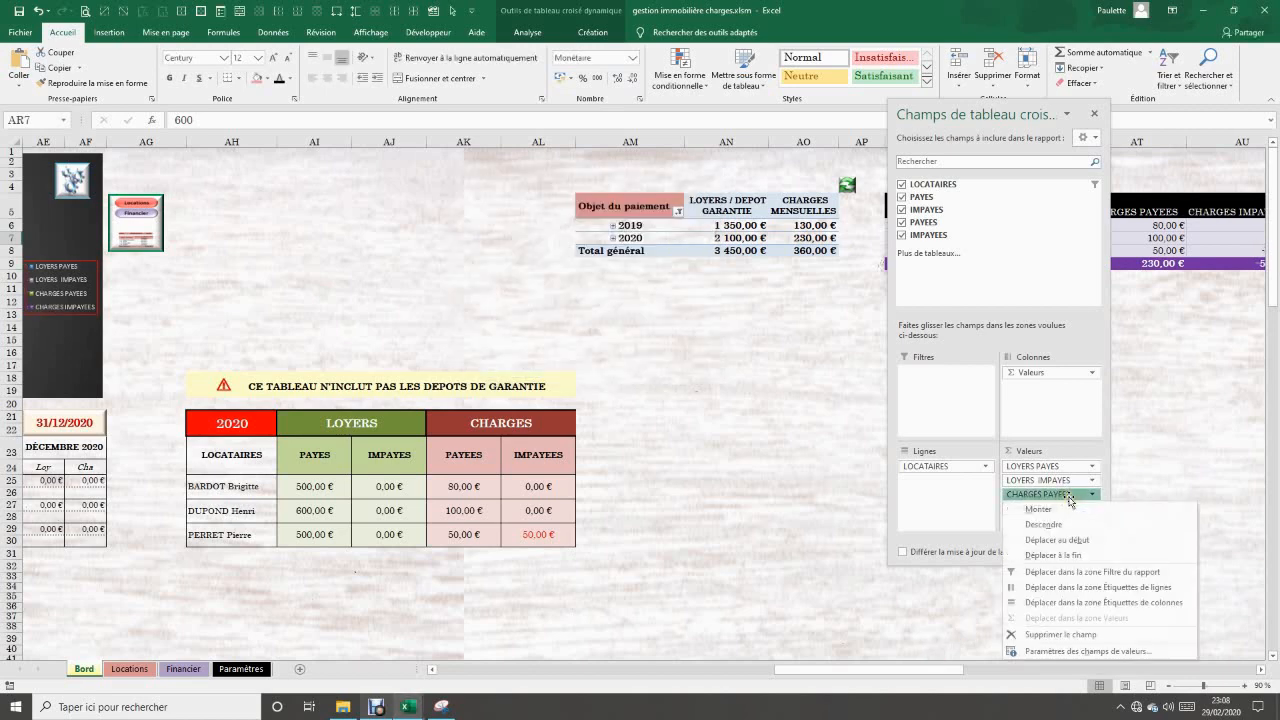
click(1078, 651)
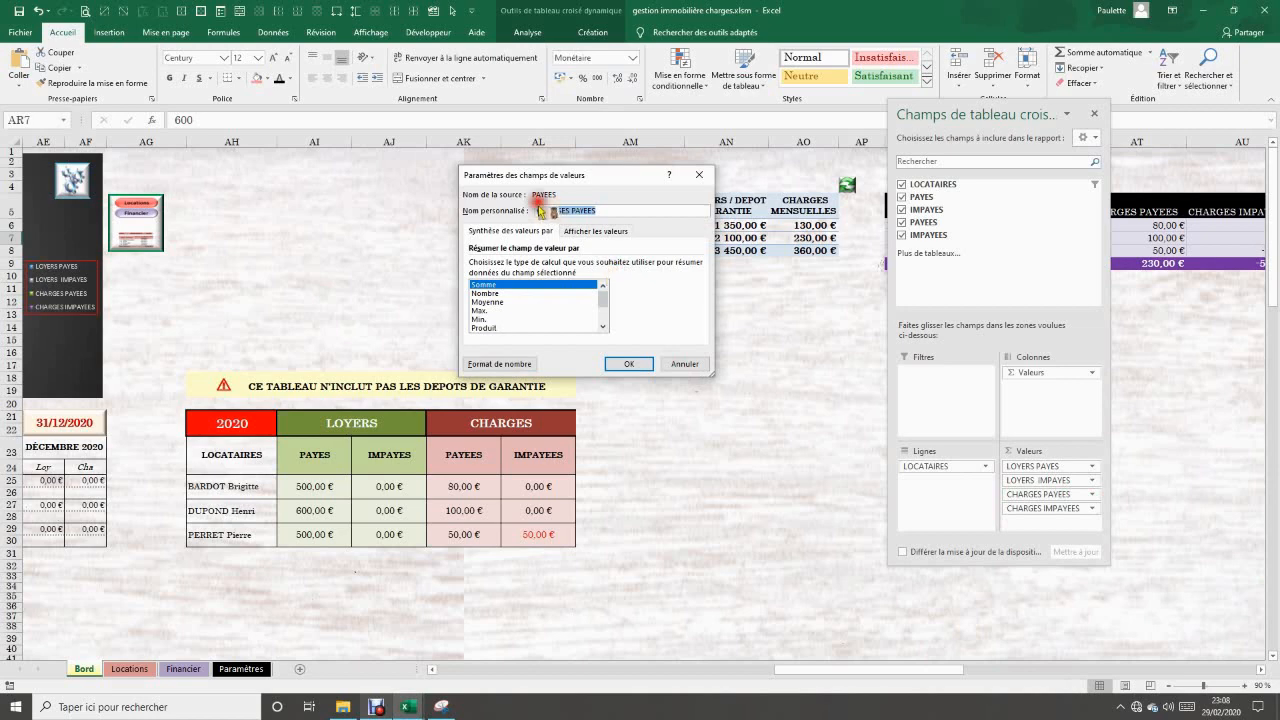
click(499, 364)
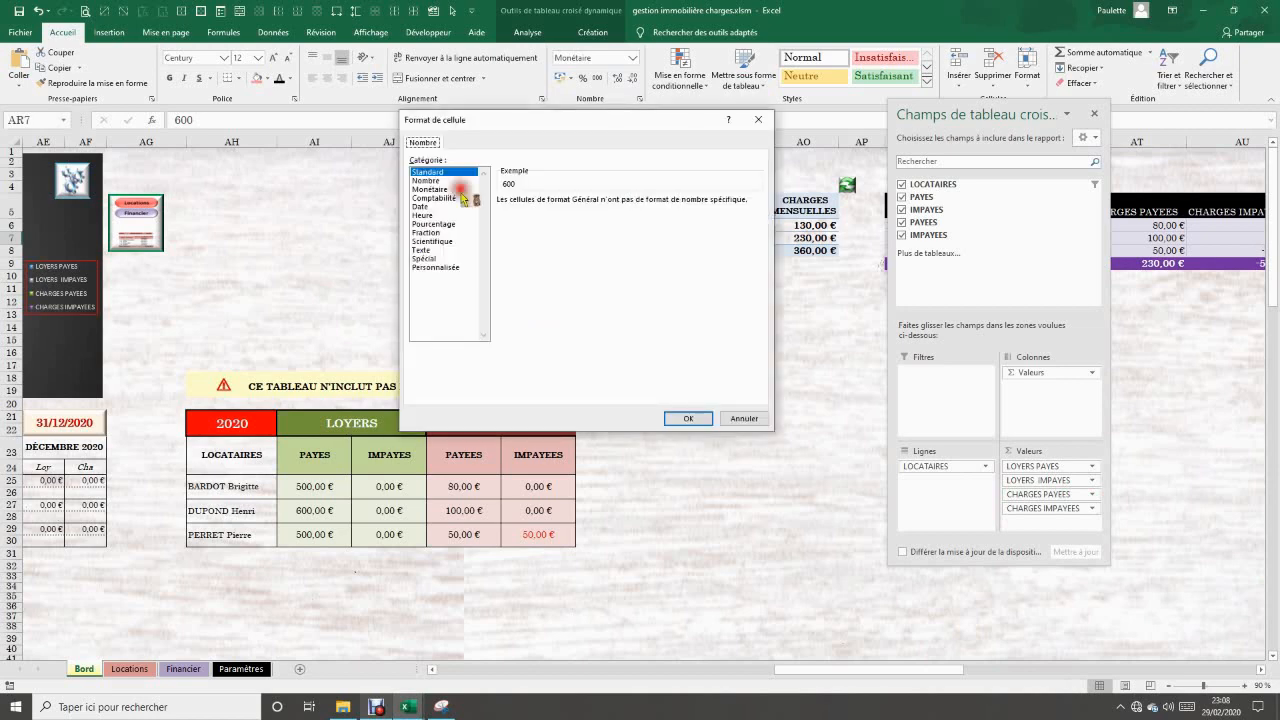
click(440, 189)
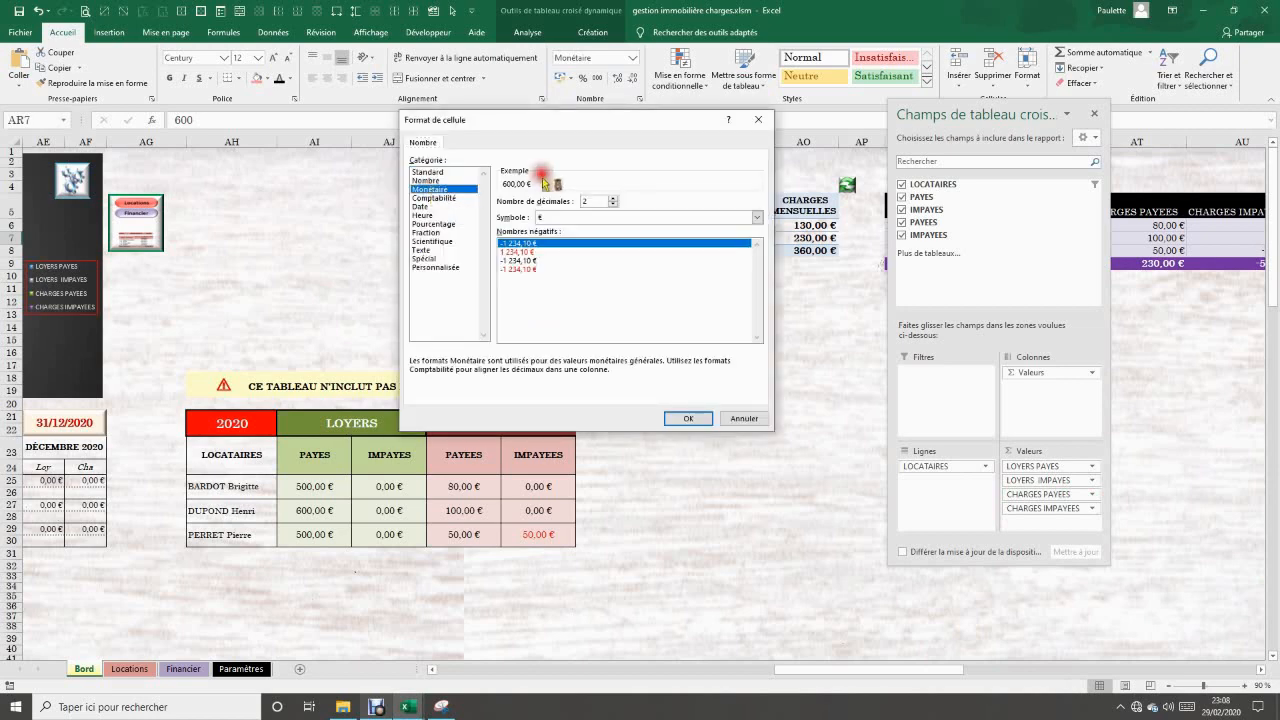
click(690, 418)
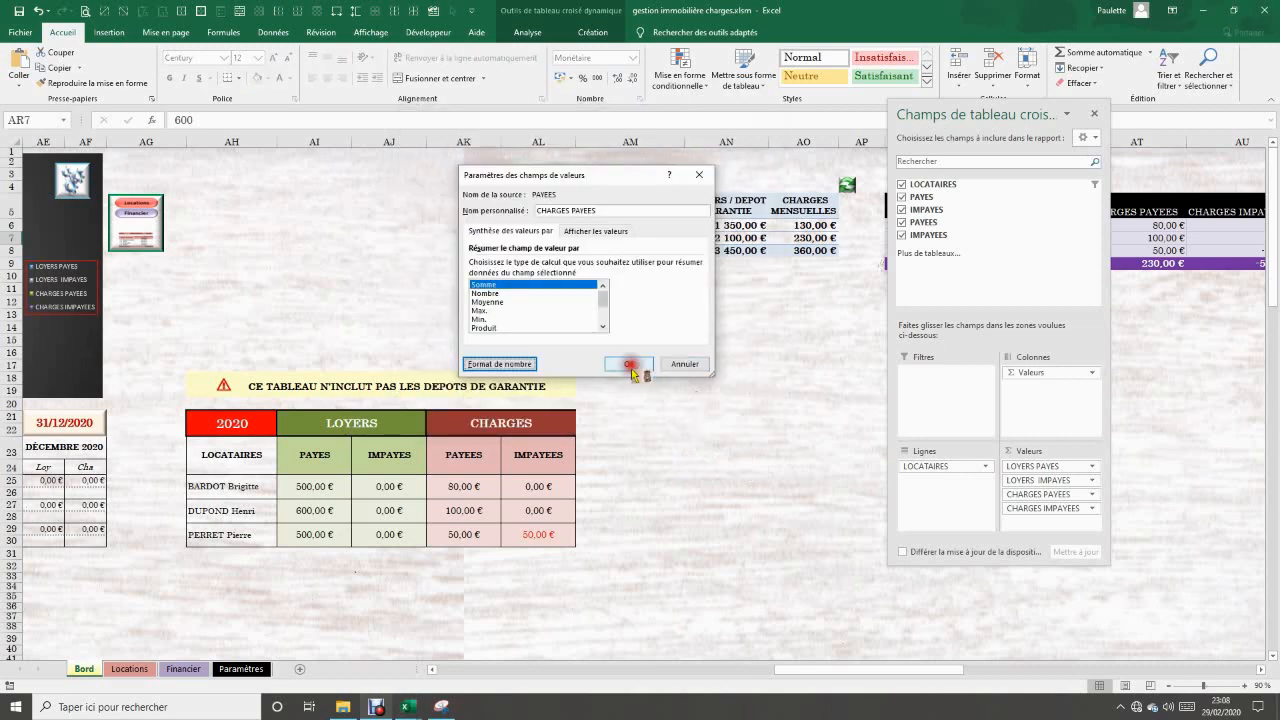
click(630, 366)
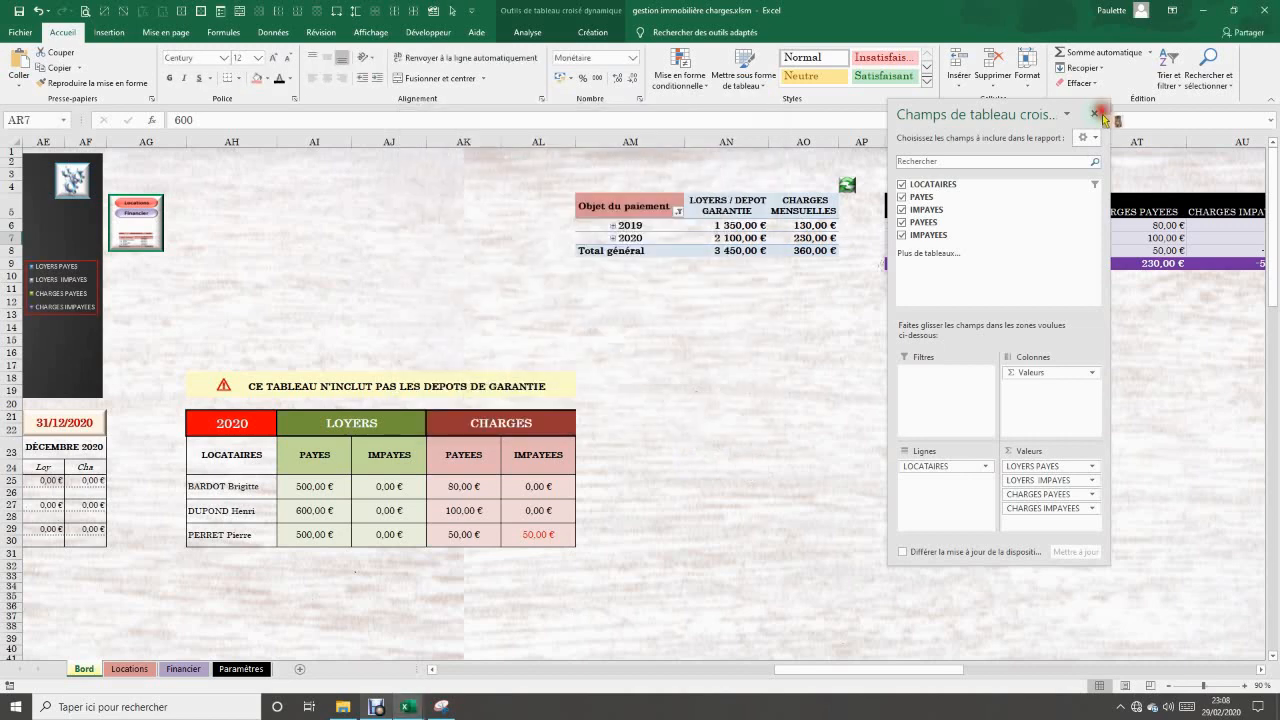
click(1103, 113)
- Make the CHARGES PAYEES and CHARGES IMPAYEES headers of the LOCATAIRES pivot table bold and wrap their text
drag(929, 669, 995, 681)
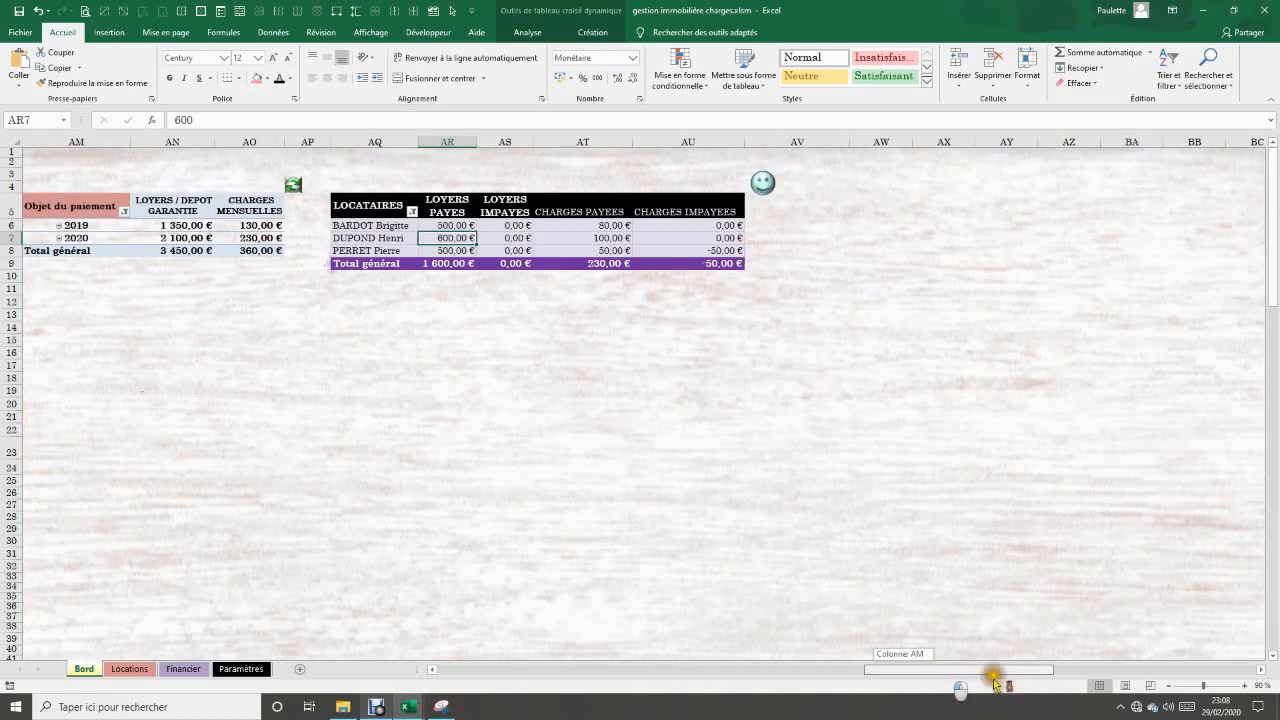
drag(566, 211, 645, 211)
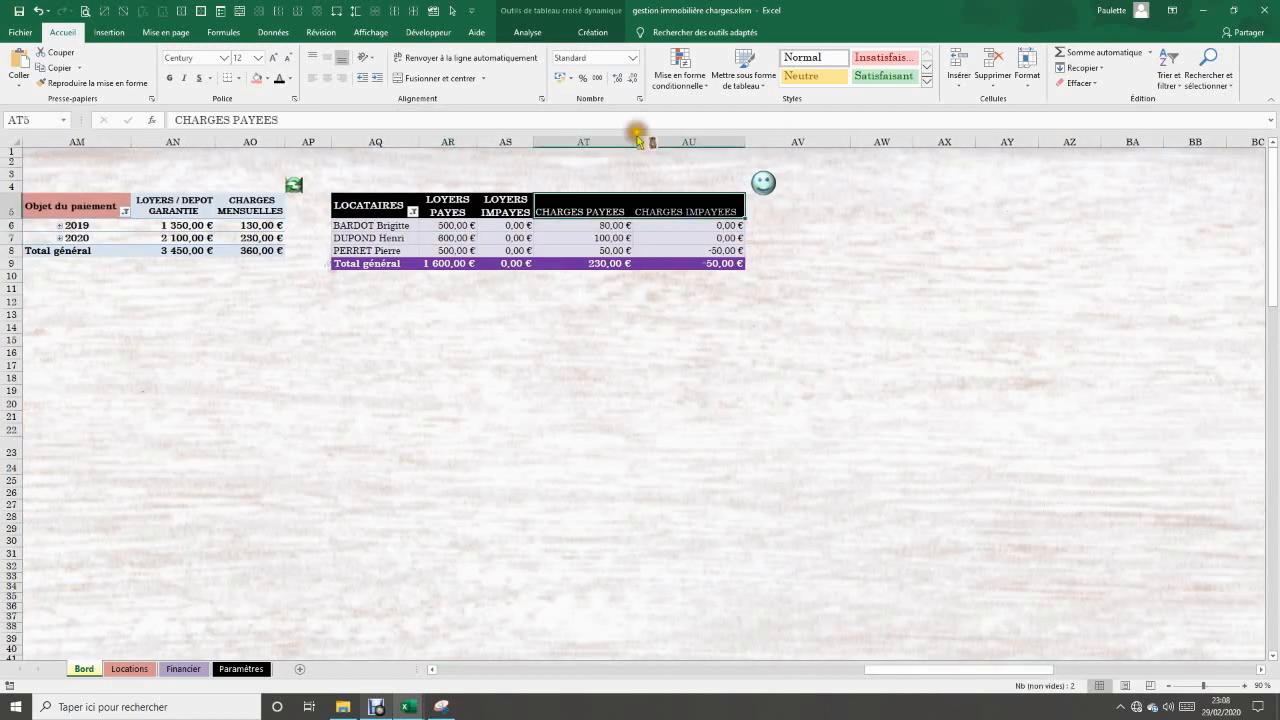
click(505, 205)
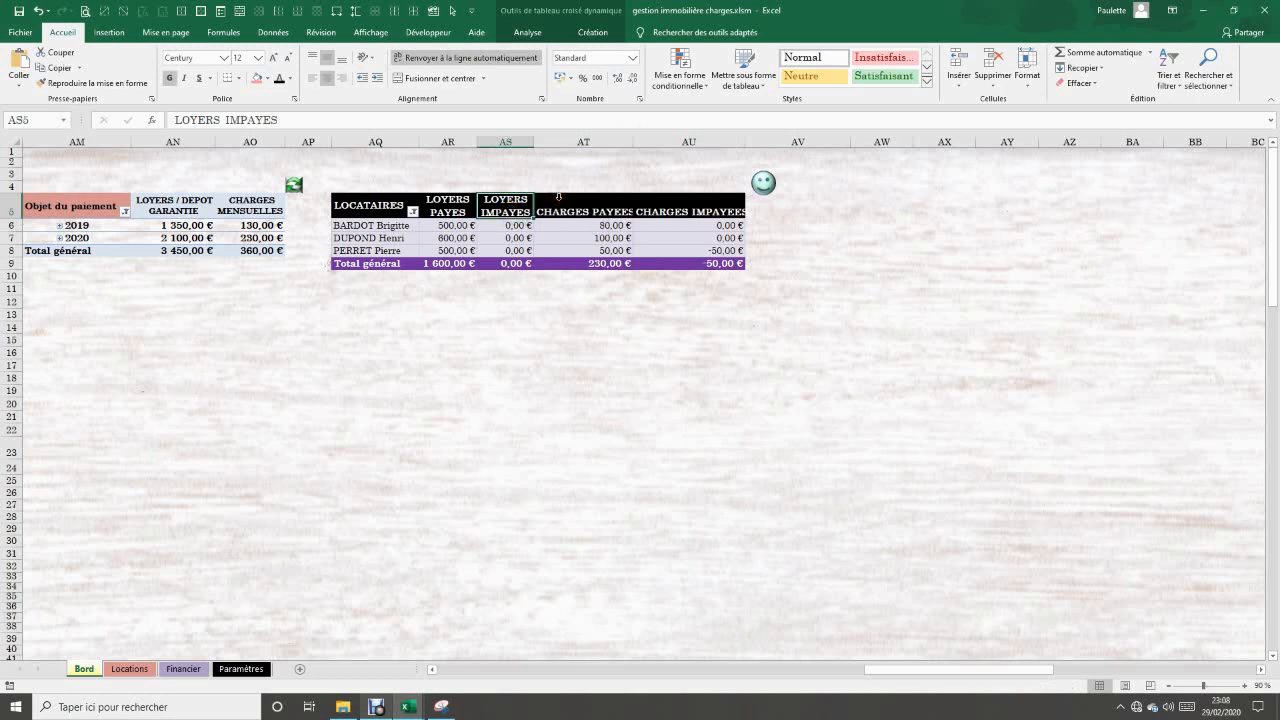
drag(572, 211, 645, 211)
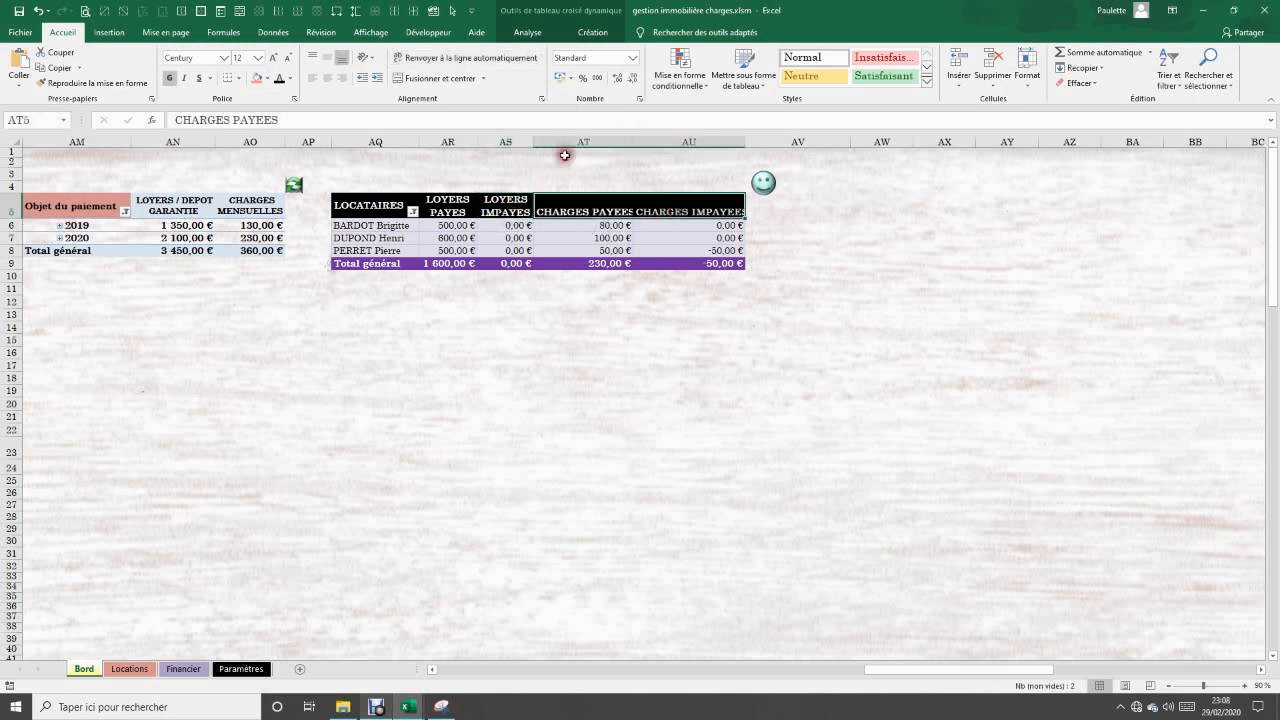
click(171, 79)
click(171, 79)
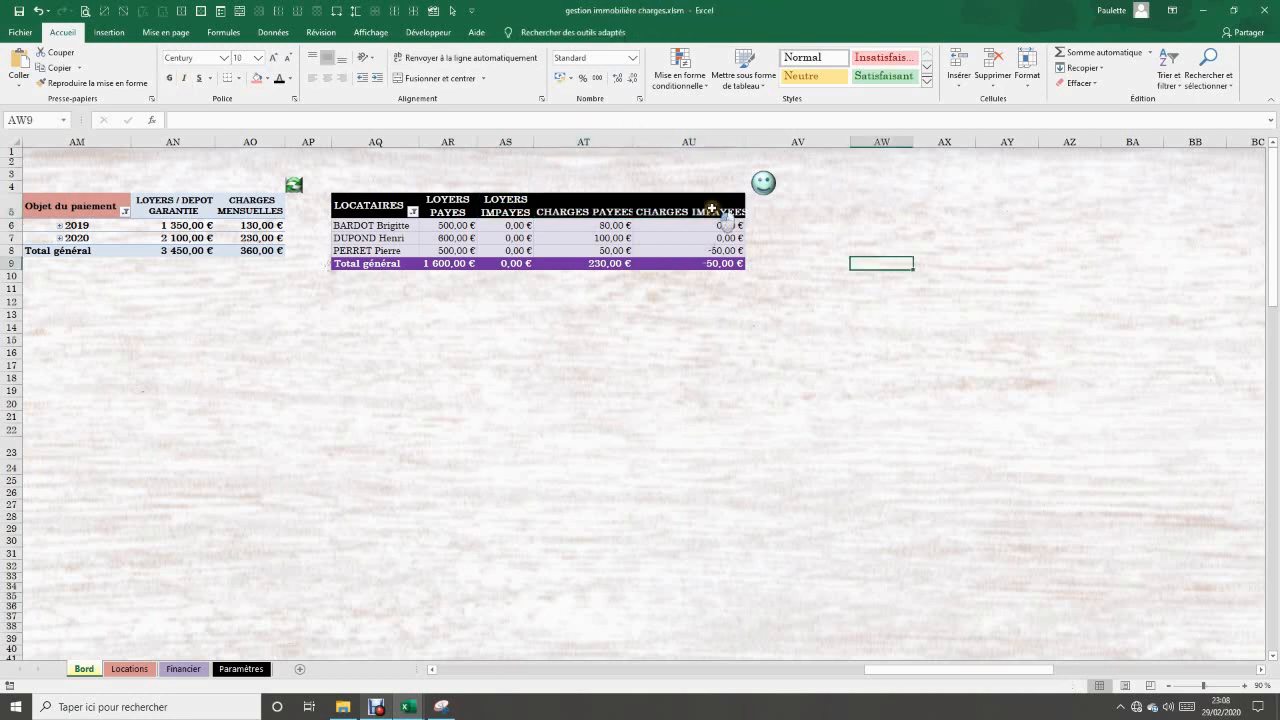
drag(711, 208, 690, 245)
click(455, 58)
click(818, 292)
- Check the width of column AS and set the pivot table's value columns AR to AU to a width of 10
click(515, 238)
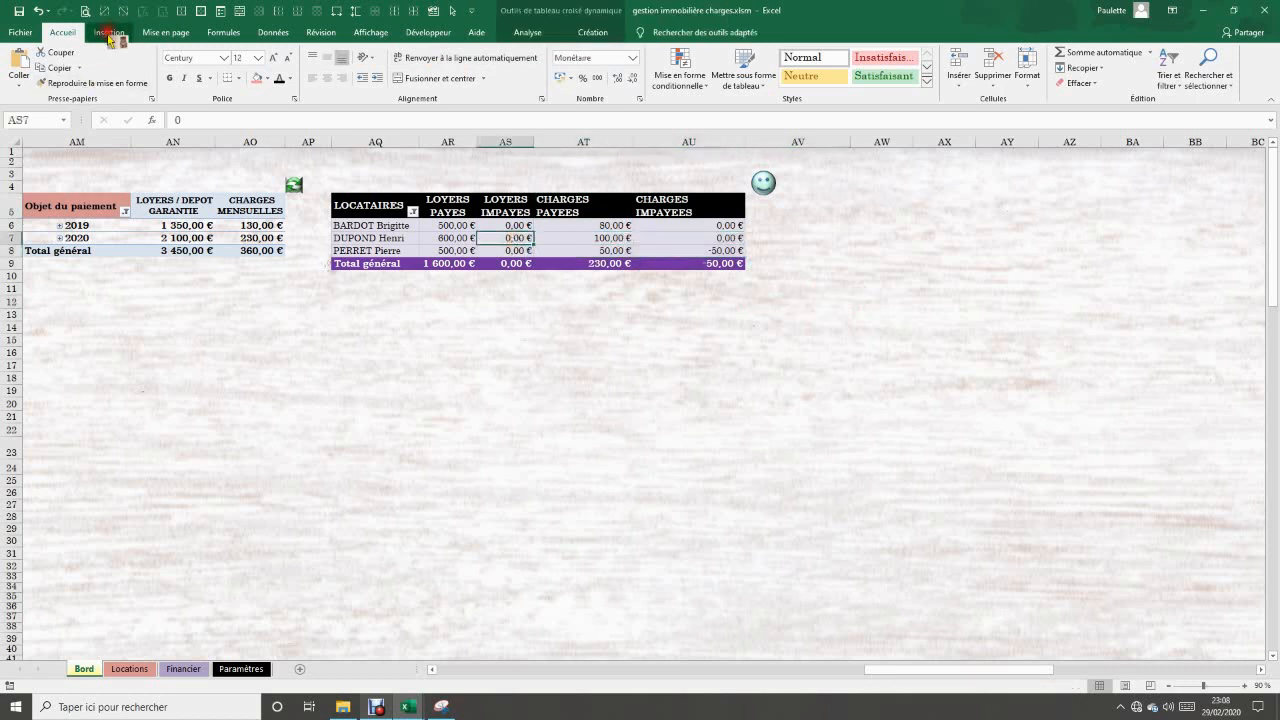
click(336, 12)
click(574, 291)
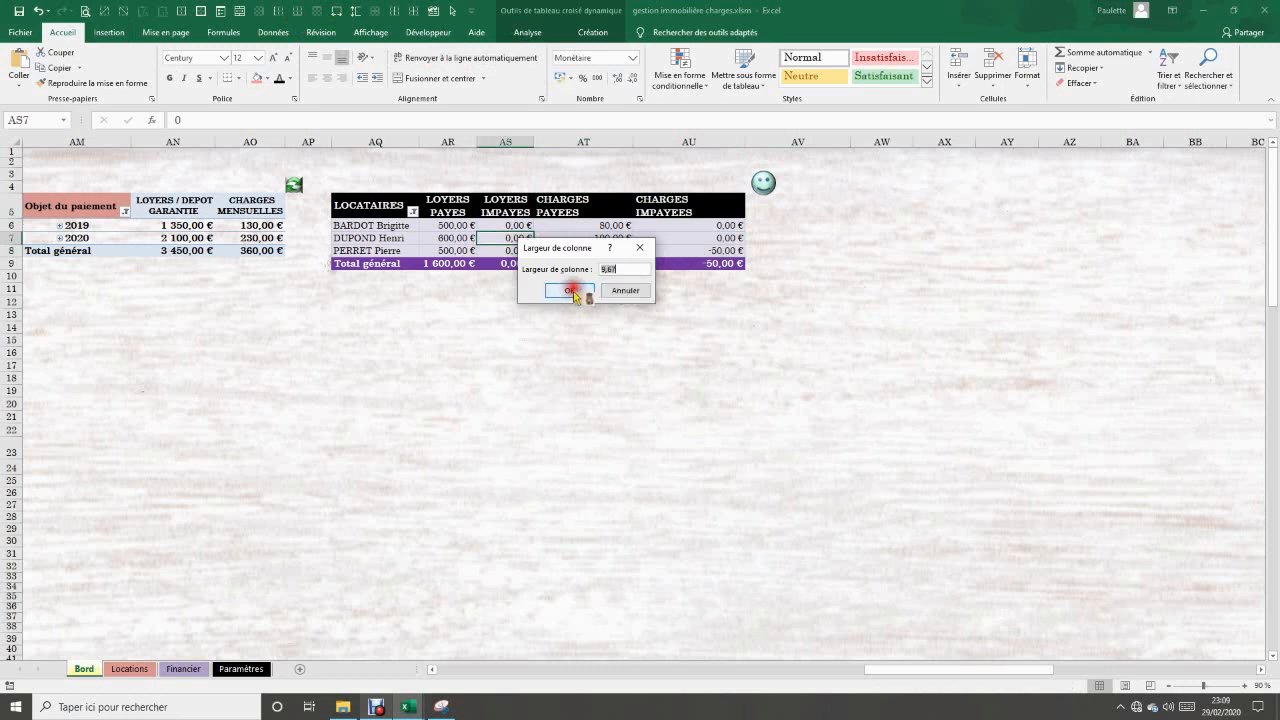
drag(457, 236, 708, 241)
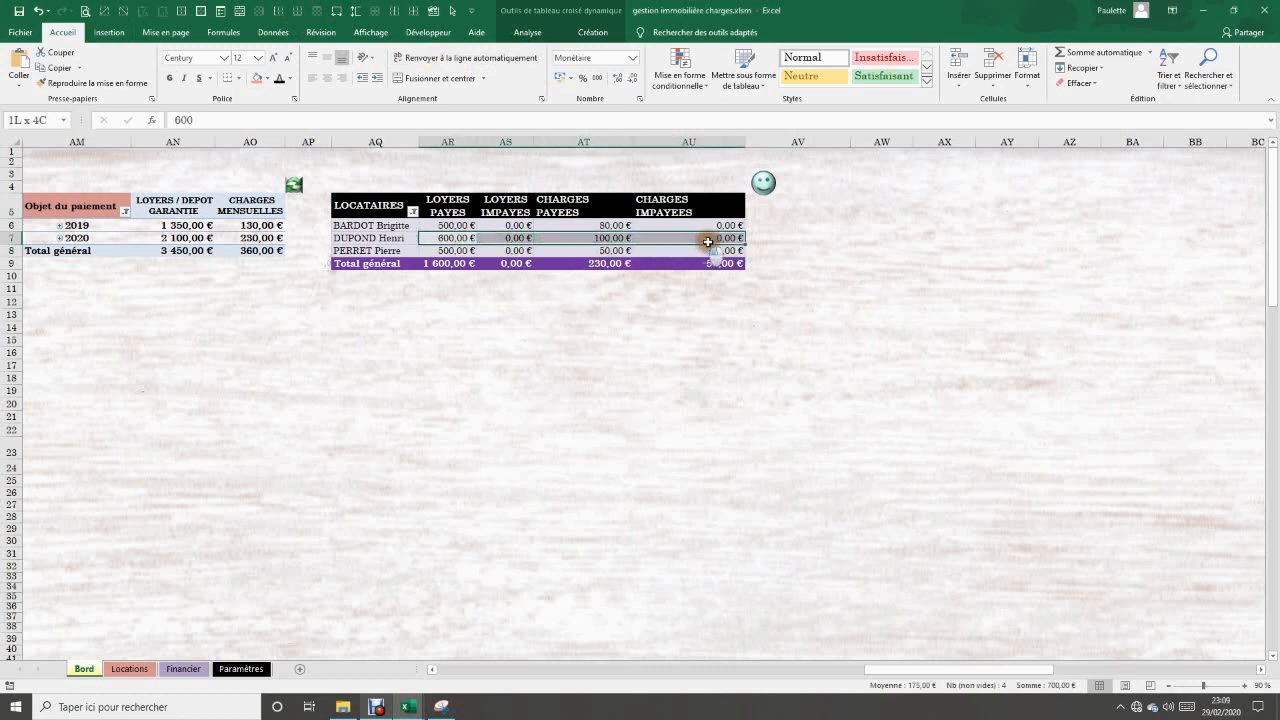
click(342, 13)
text(10)
key(Return)
click(743, 355)
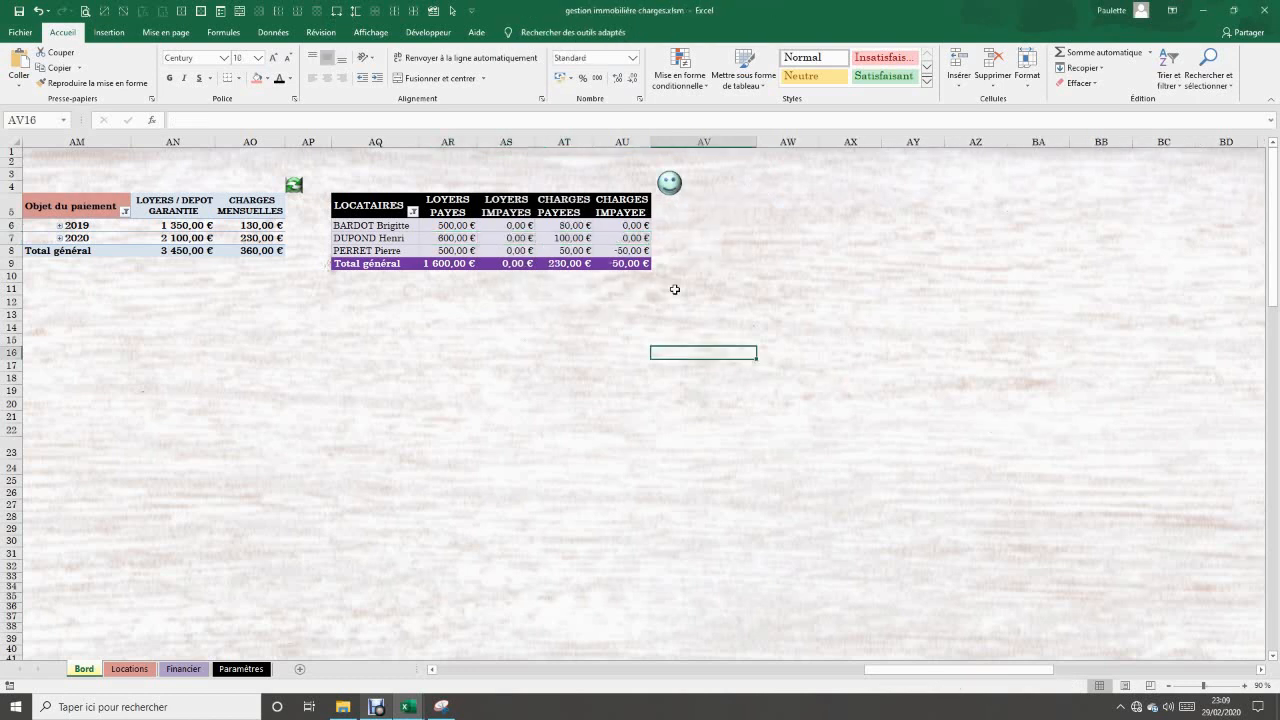
- Set columns AR to AU to a width of 13 and refresh the pivot table with the smiley picture
drag(450, 238, 622, 250)
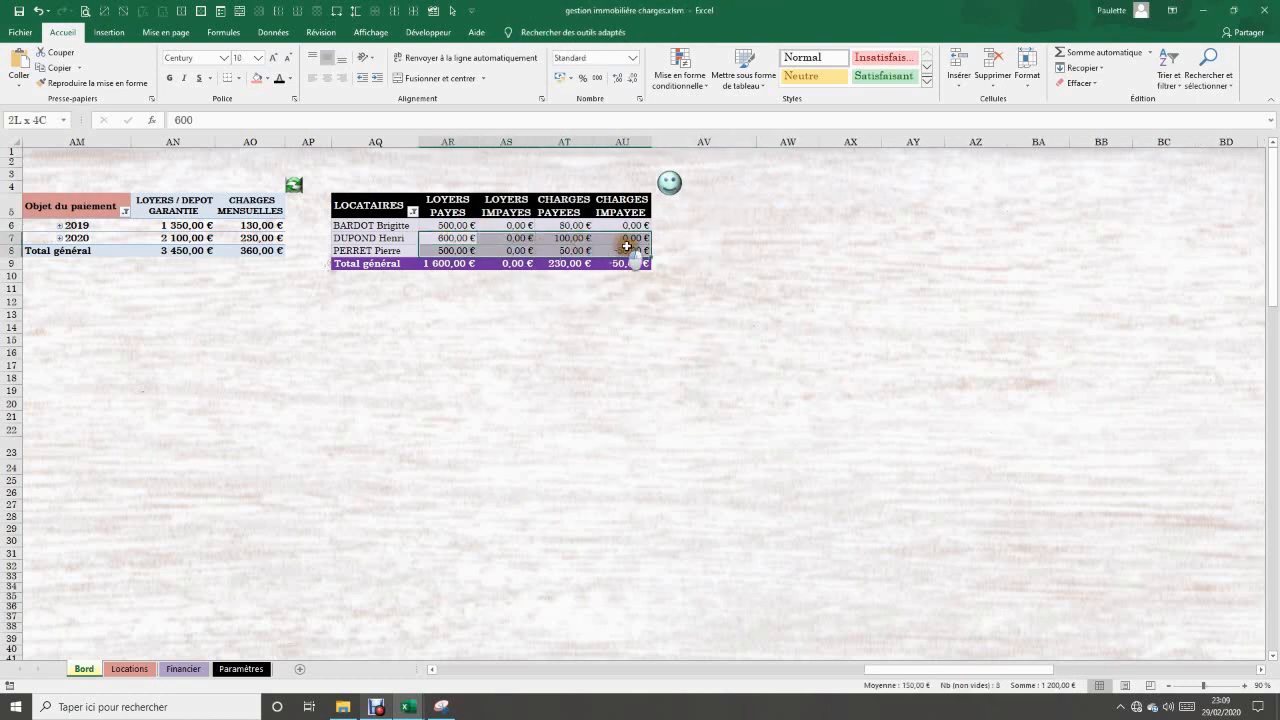
click(339, 12)
text(13)
key(Return)
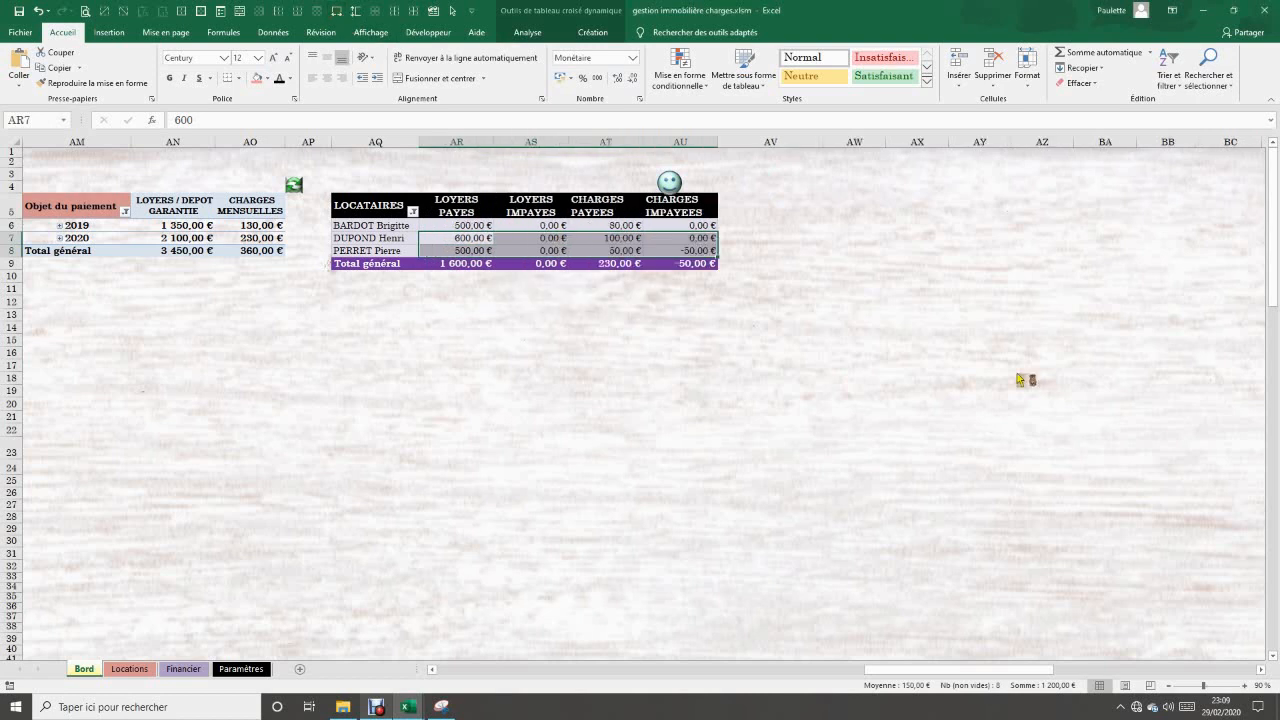
click(668, 314)
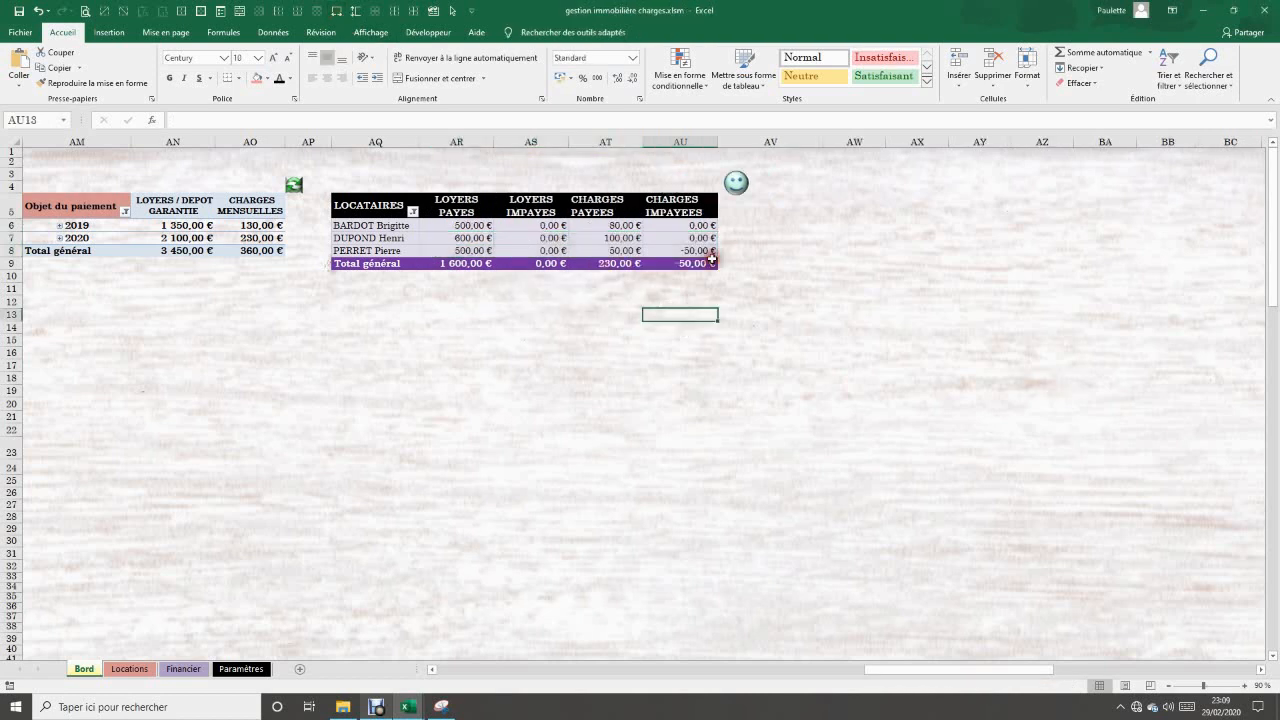
click(741, 186)
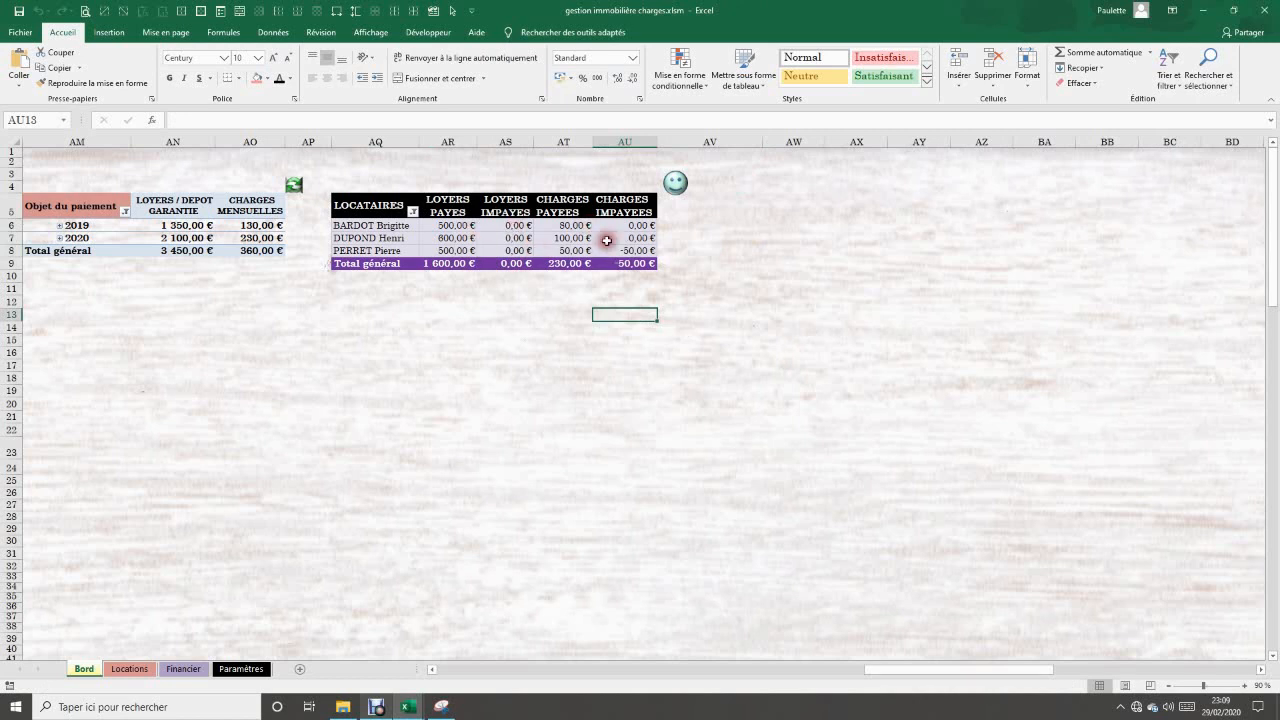
- Examine the LOCATAIRES pivot table's amounts and the Récap des Loyers / Charges par Locataire chart
mouse_move(607, 241)
mouse_move(451, 263)
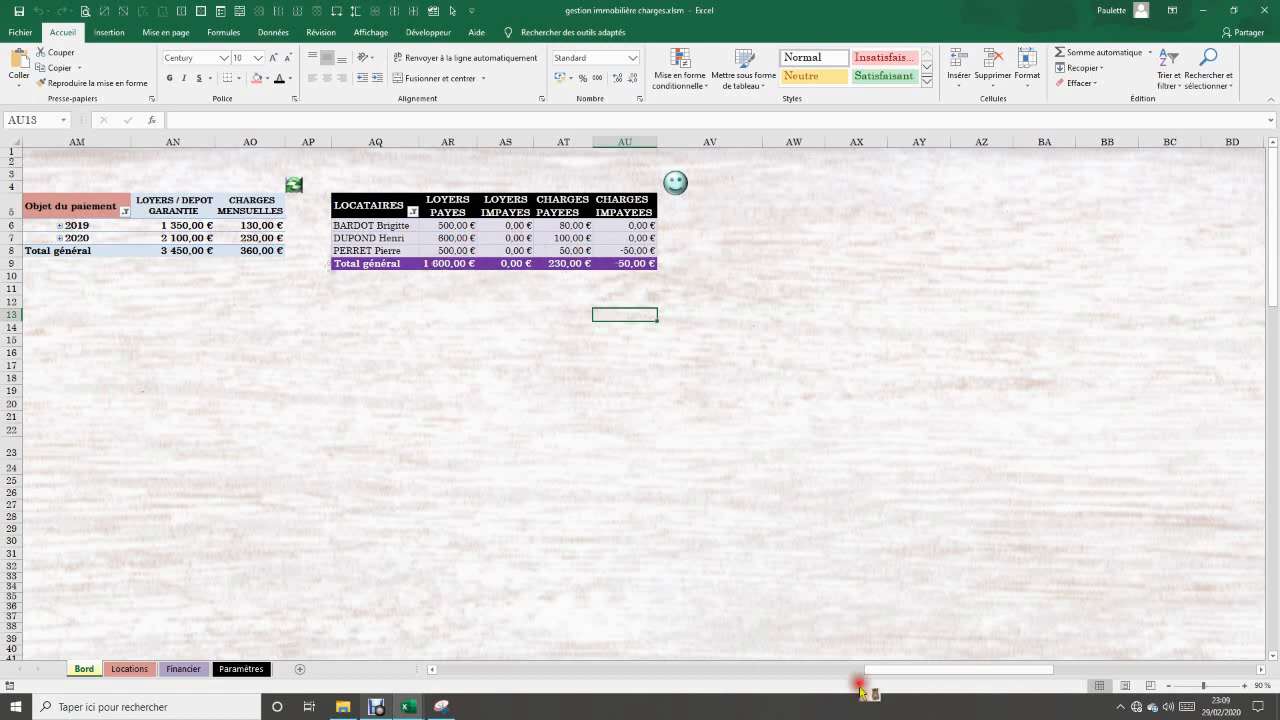
drag(912, 674, 699, 669)
mouse_move(610, 323)
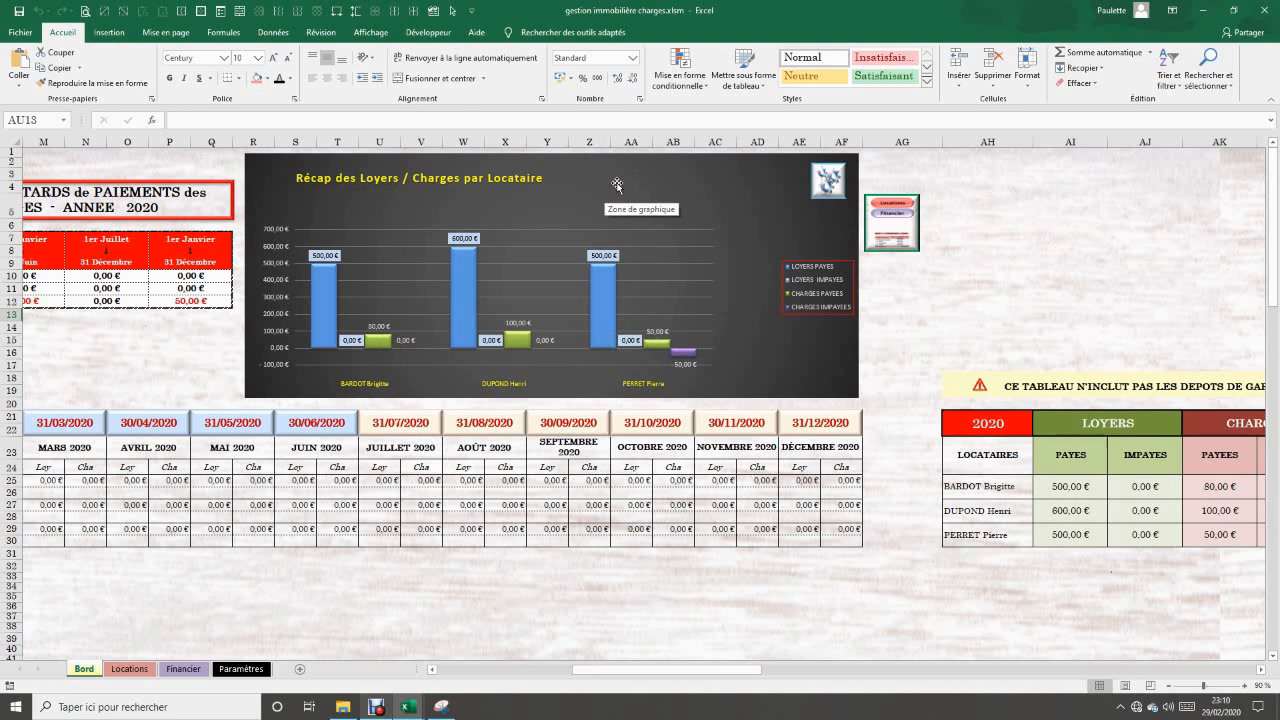
drag(733, 677, 672, 672)
click(736, 620)
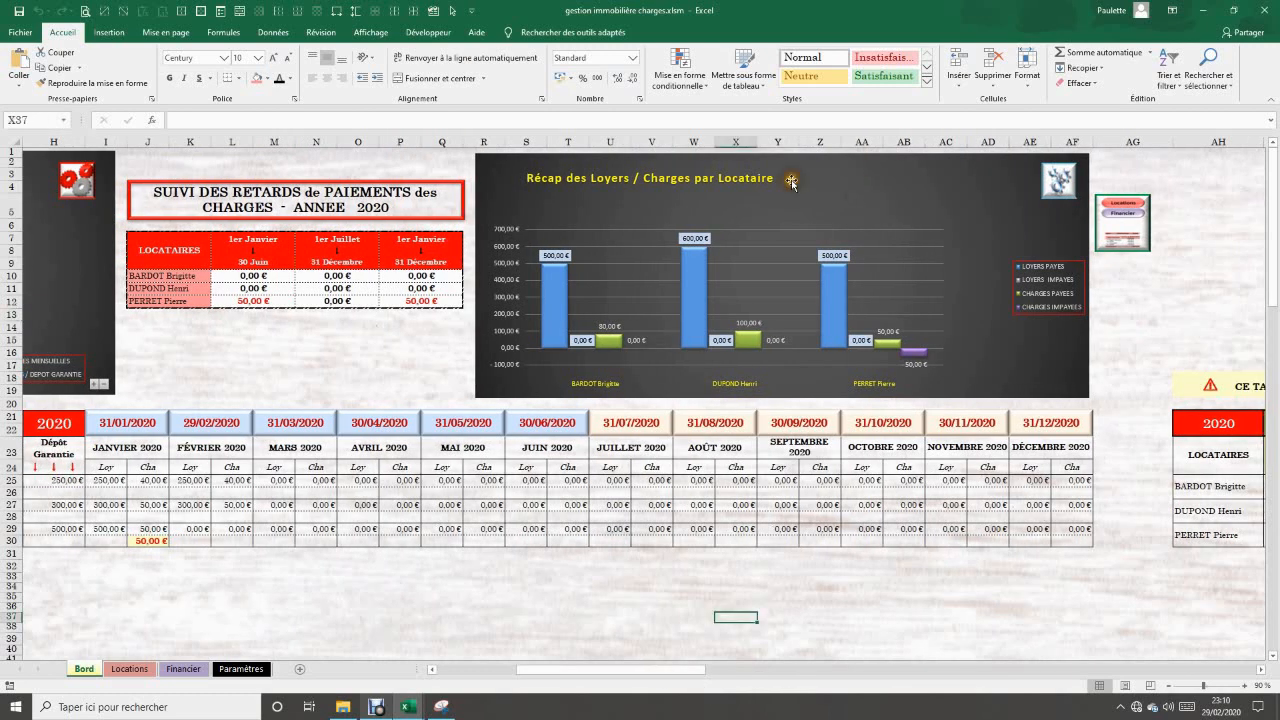
click(540, 596)
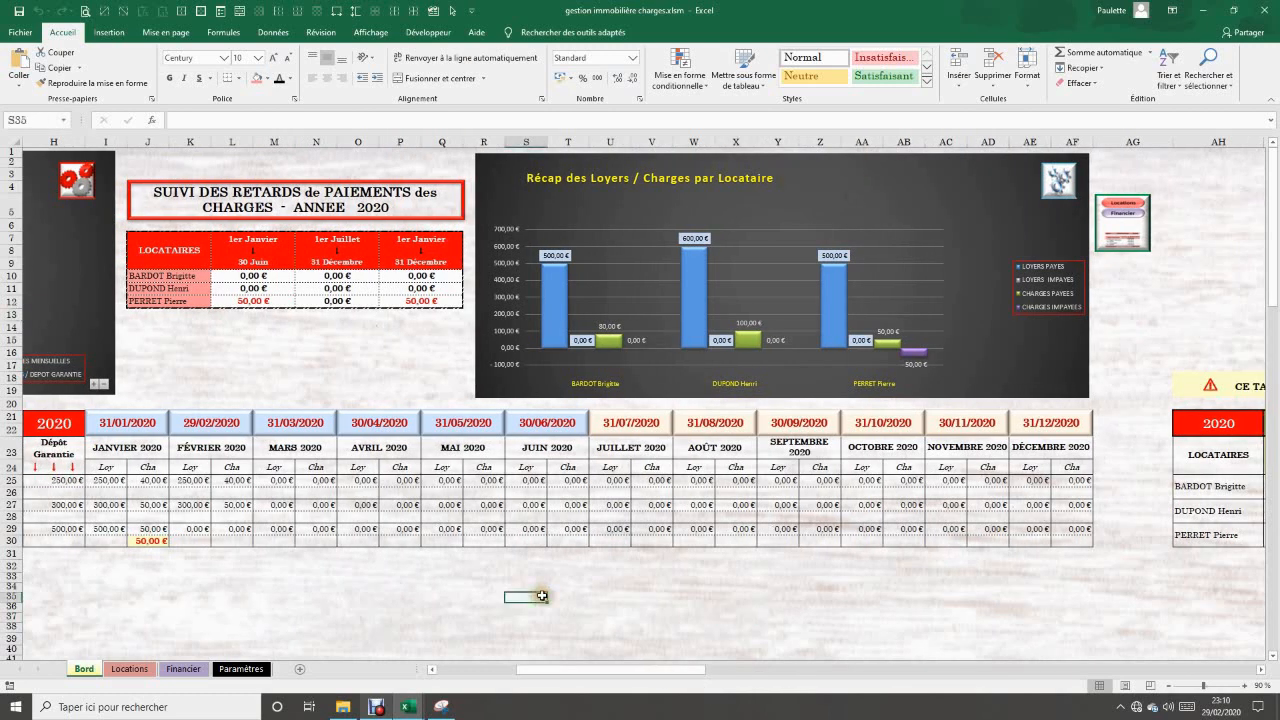
- Insert a rectangle about 1,62 cm high and 3,12 cm wide below the monthly table, with no fill
click(110, 32)
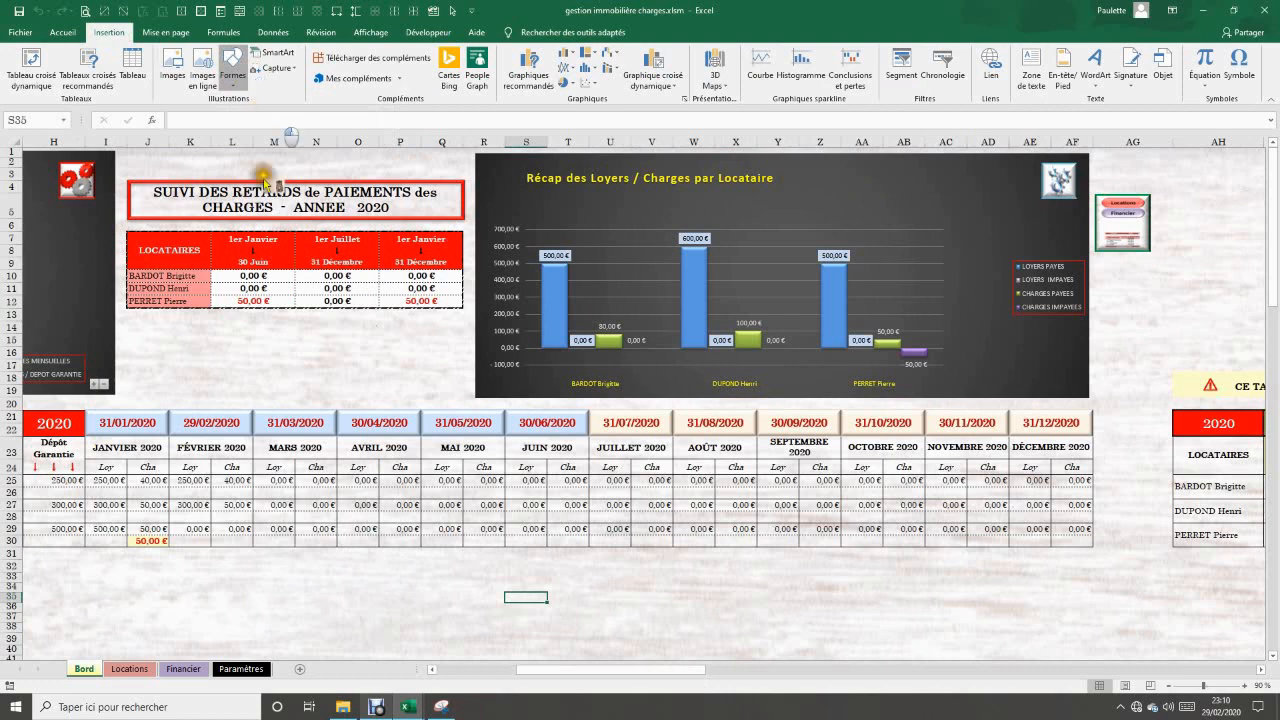
click(232, 70)
click(272, 118)
drag(559, 585, 629, 619)
drag(629, 619, 630, 620)
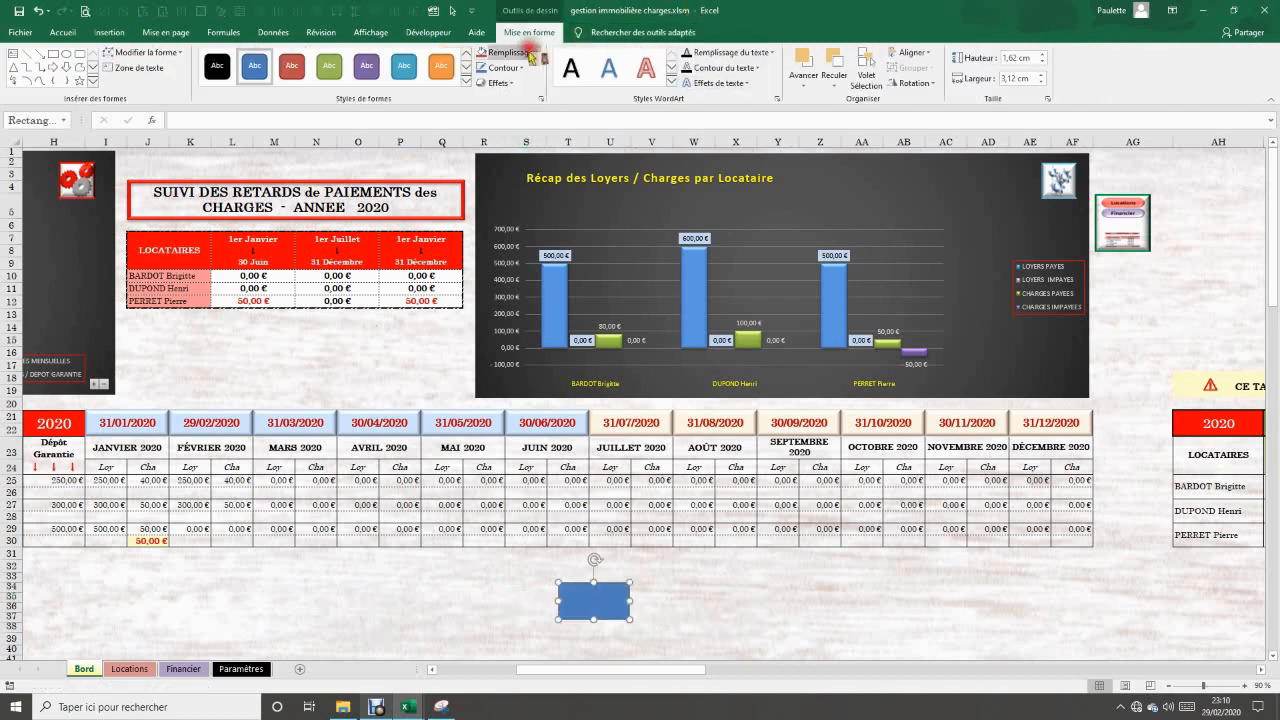
click(526, 56)
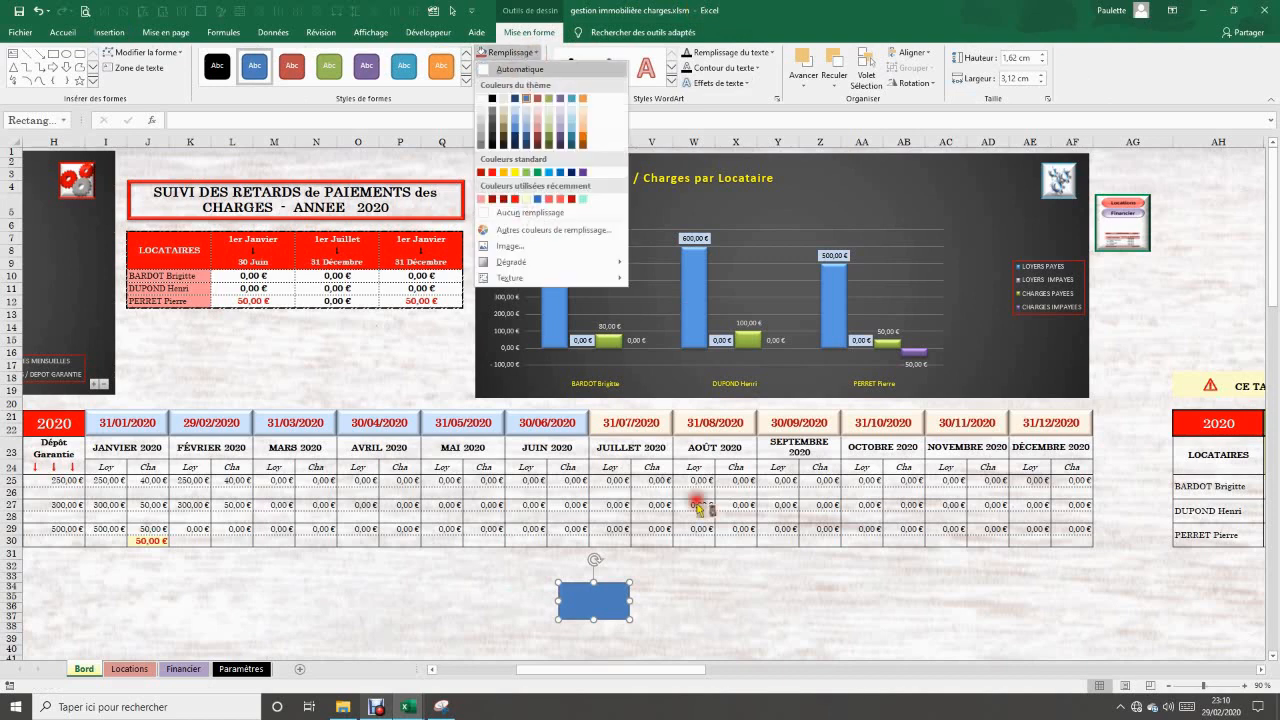
click(530, 212)
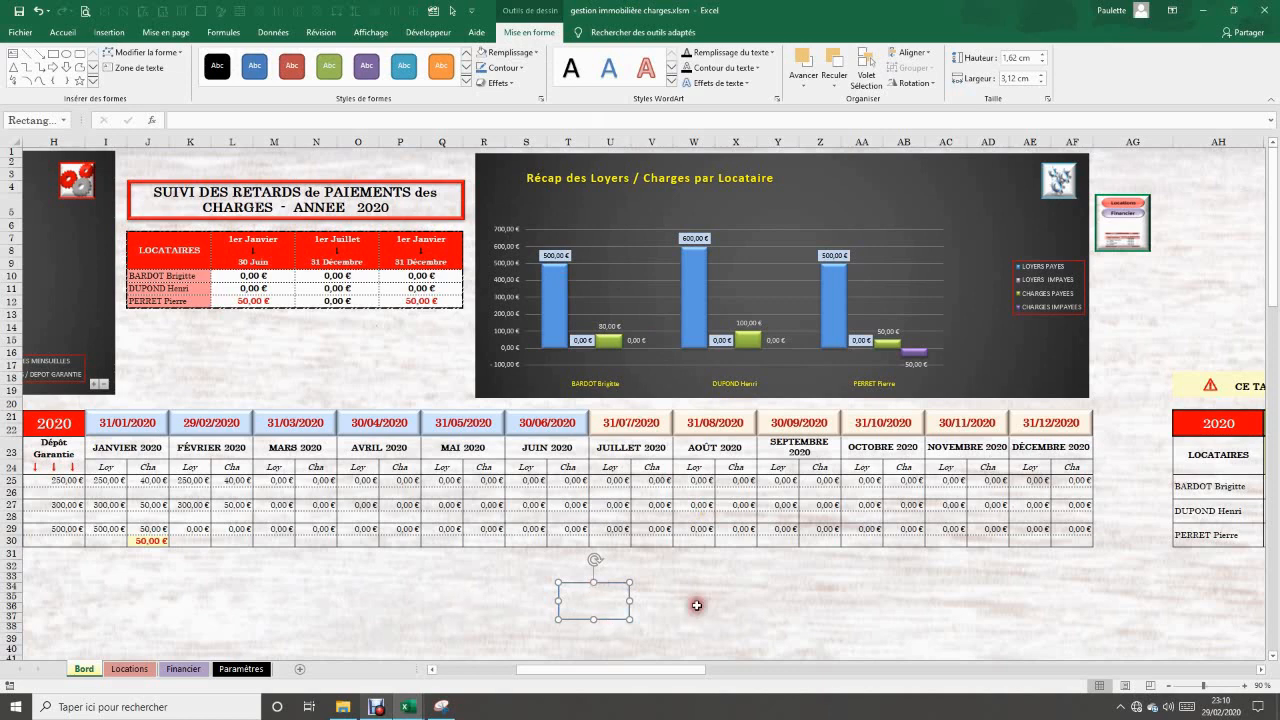
- Link the rectangle's text to the year in cell H21 with the formula =$H$21
click(591, 604)
click(567, 590)
click(606, 606)
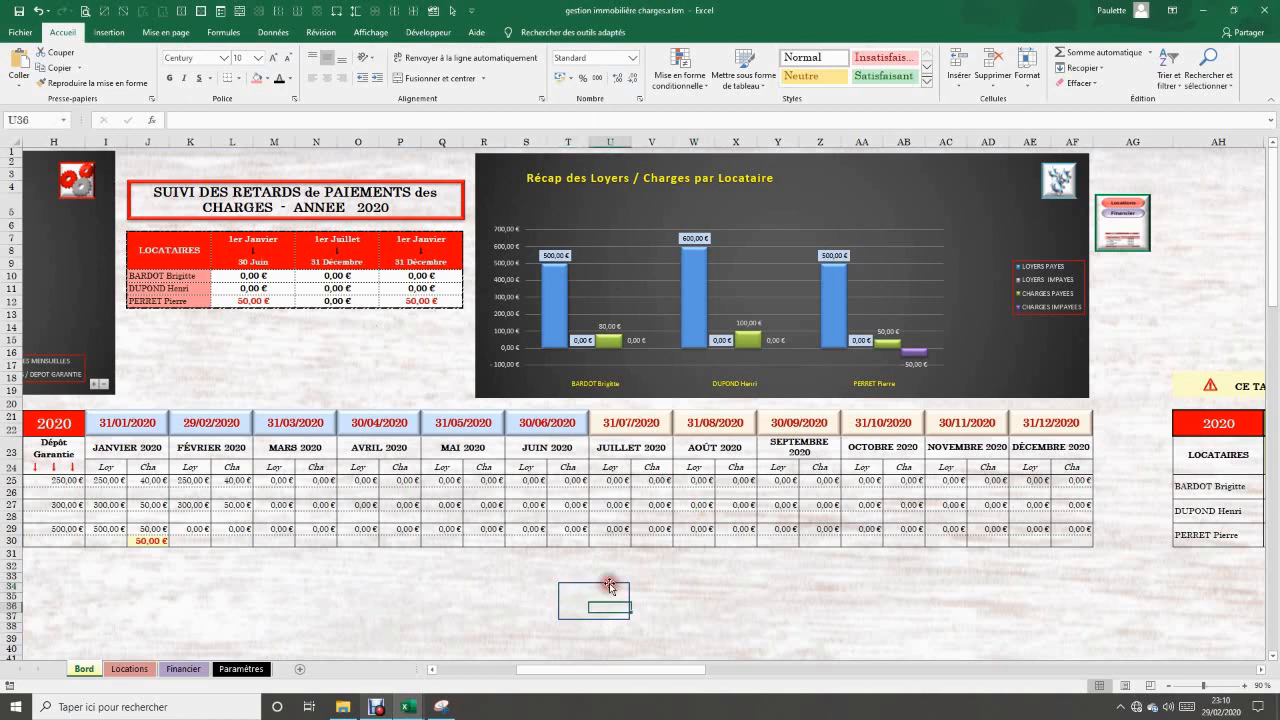
click(610, 587)
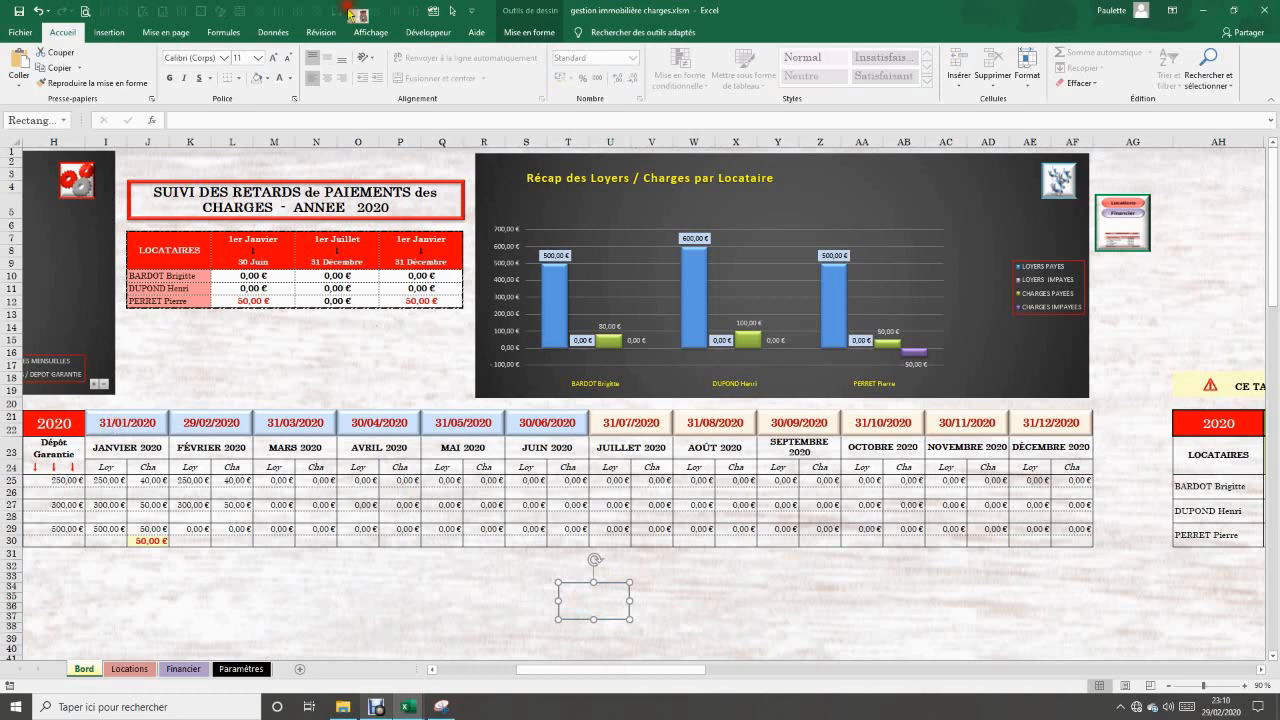
click(225, 128)
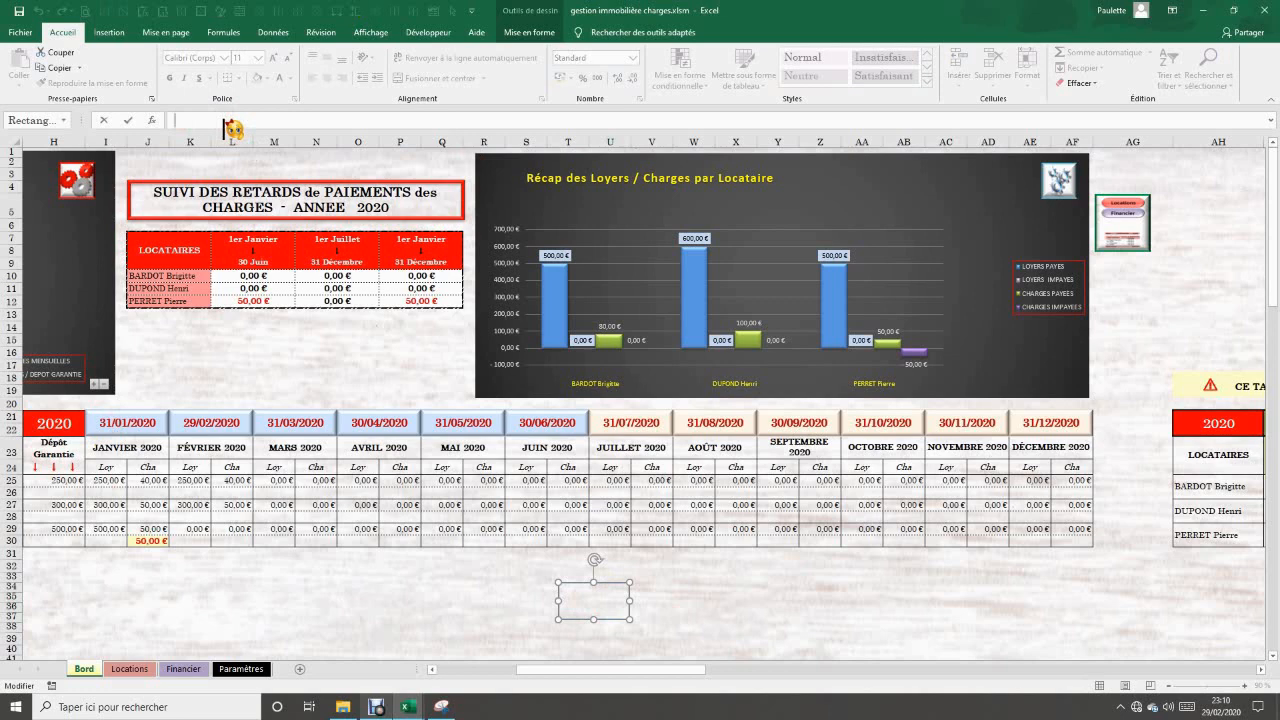
text(+)
click(50, 428)
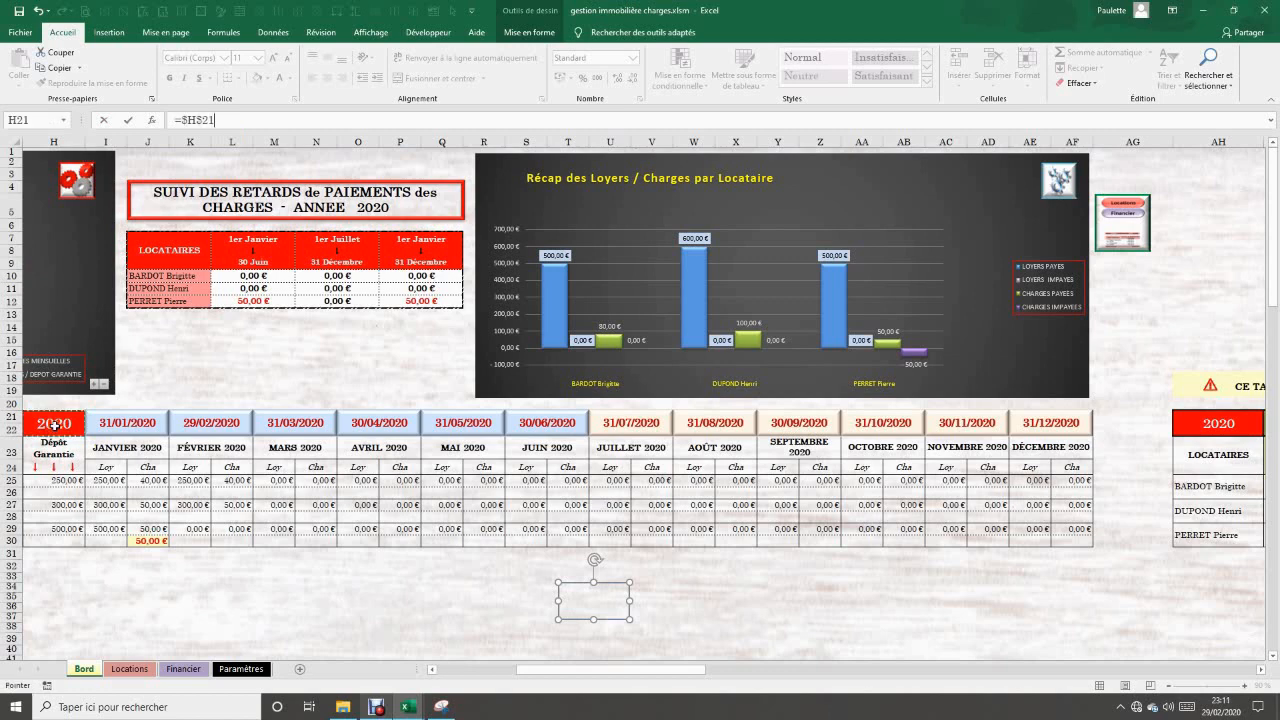
key(Return)
- Move the linked year rectangle onto the Récap des Loyers / Charges par Locataire chart, to the right of its title
click(611, 590)
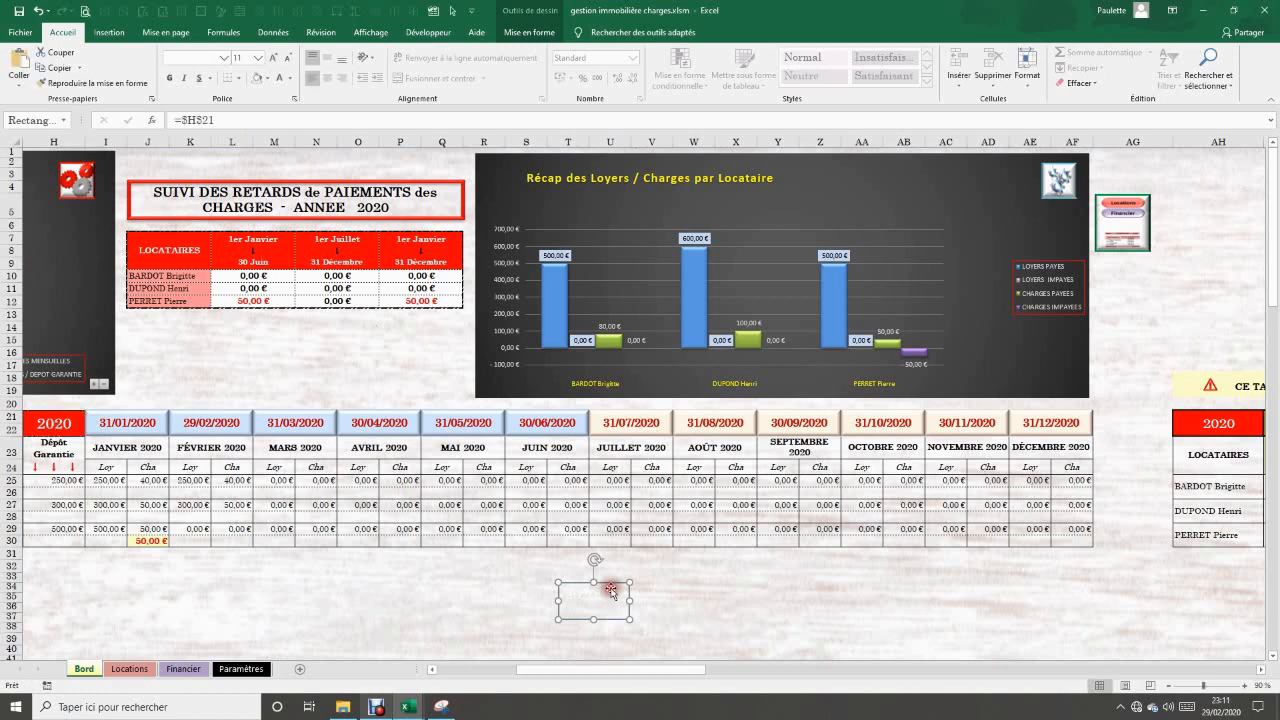
click(593, 596)
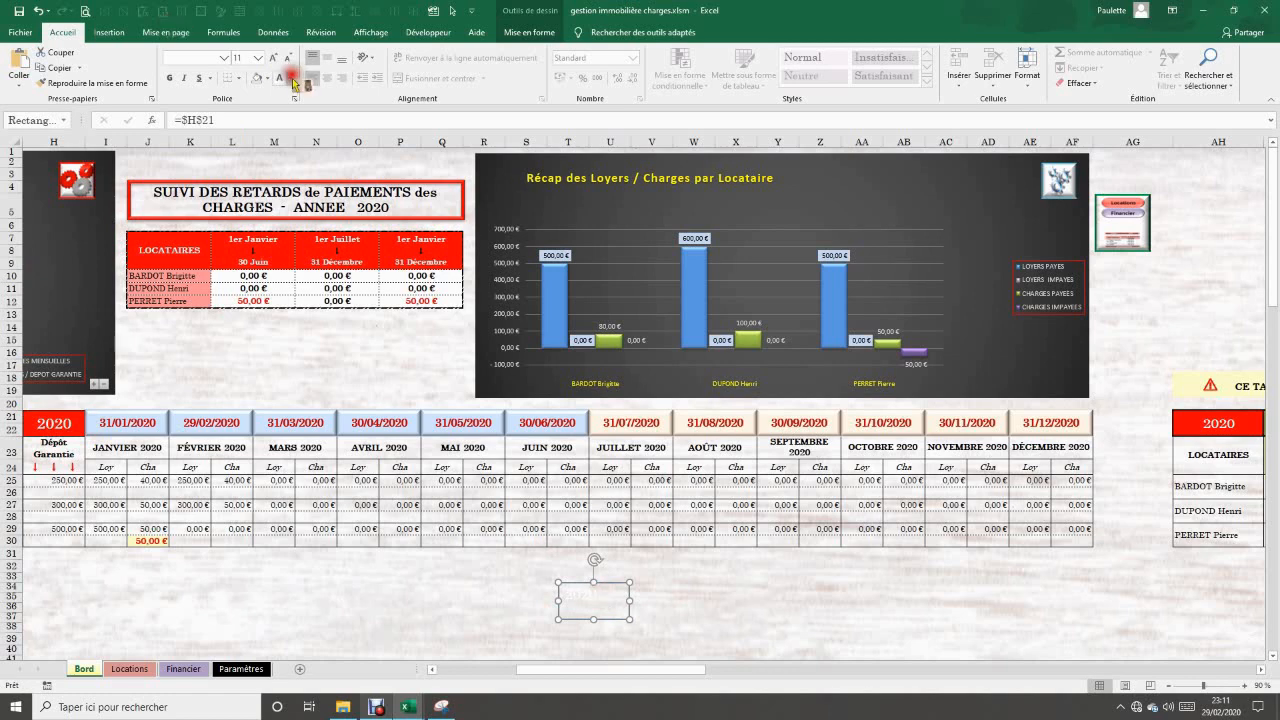
click(293, 79)
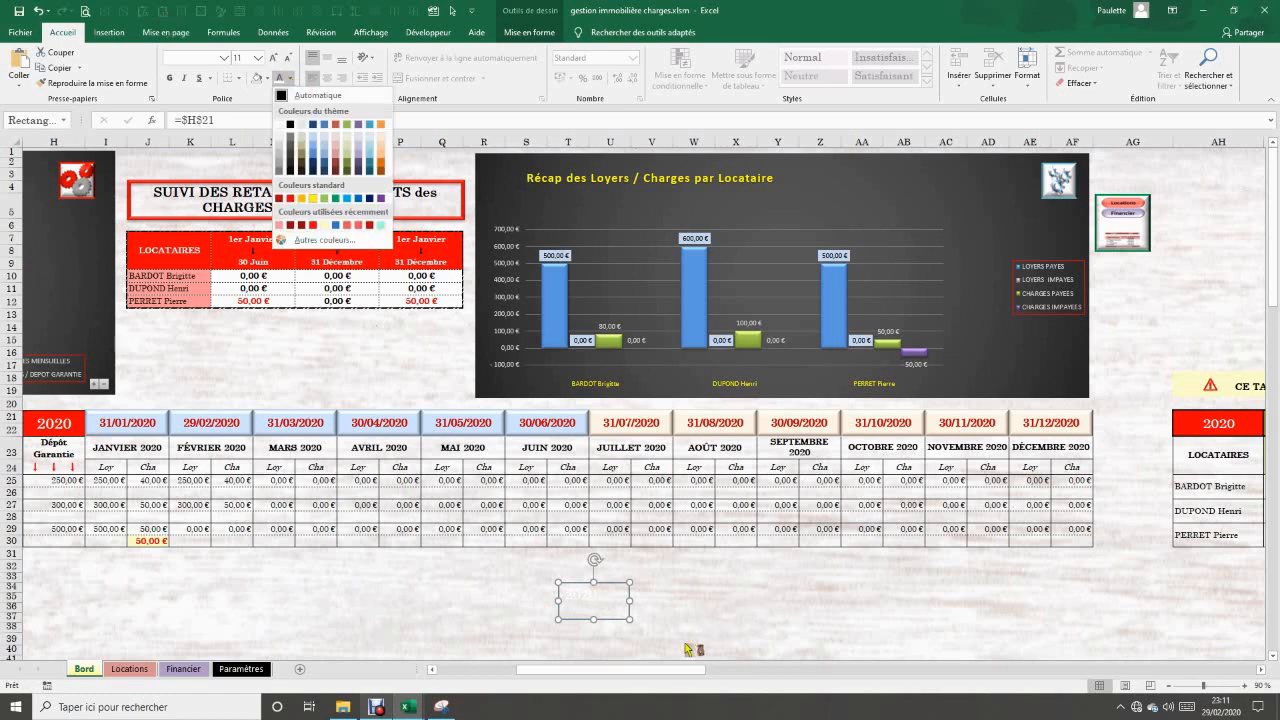
click(615, 598)
click(604, 587)
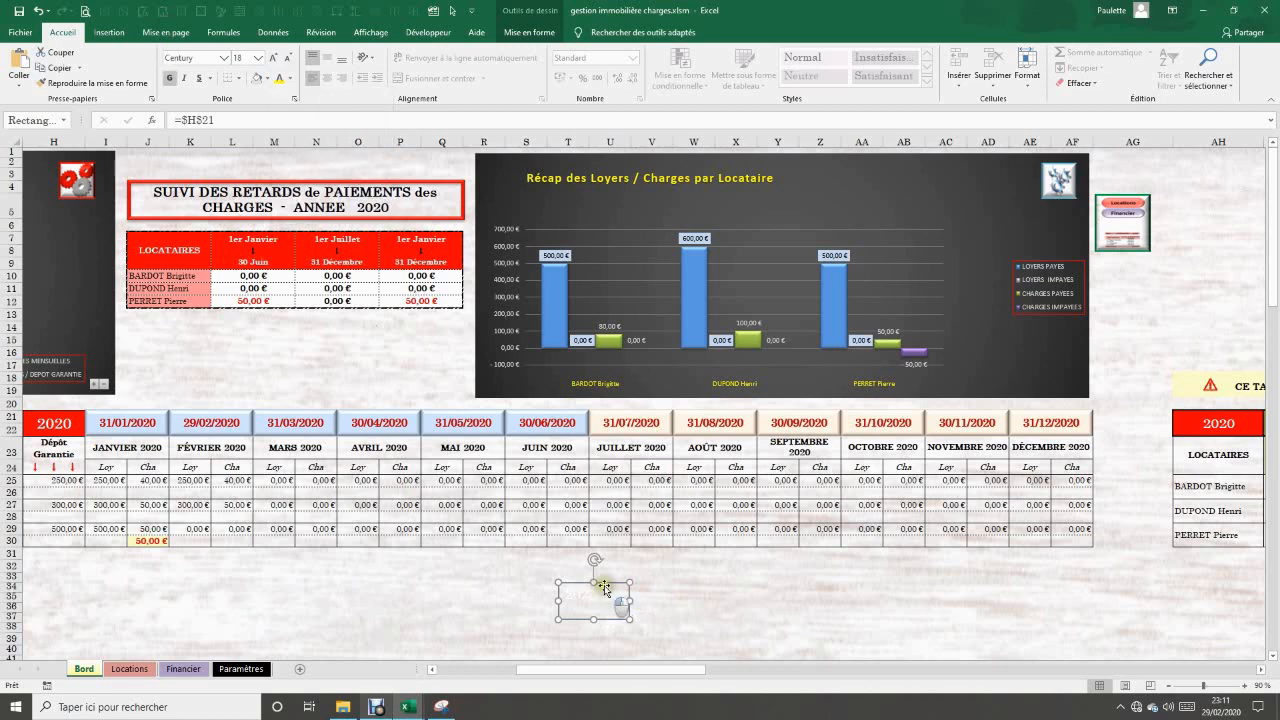
drag(604, 587, 862, 195)
- Centre the year label's text vertically and horizontally in its rectangle and colour it yellow
click(327, 57)
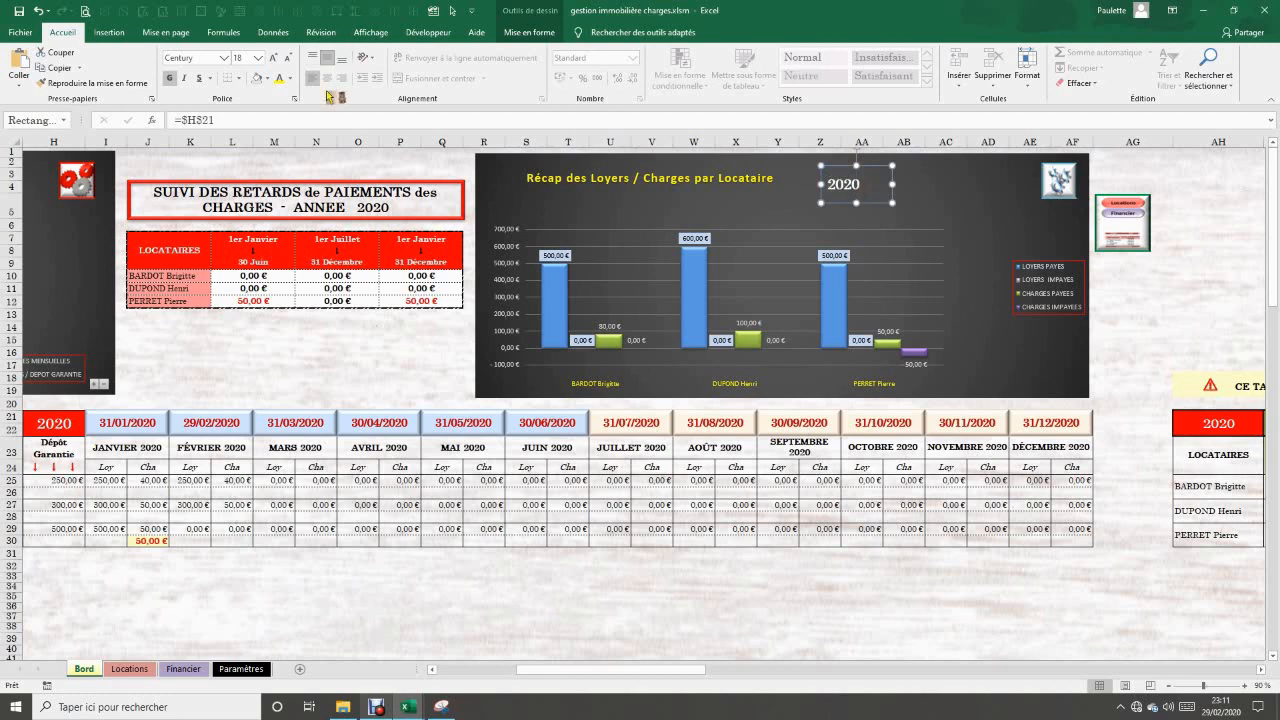
click(327, 80)
click(281, 80)
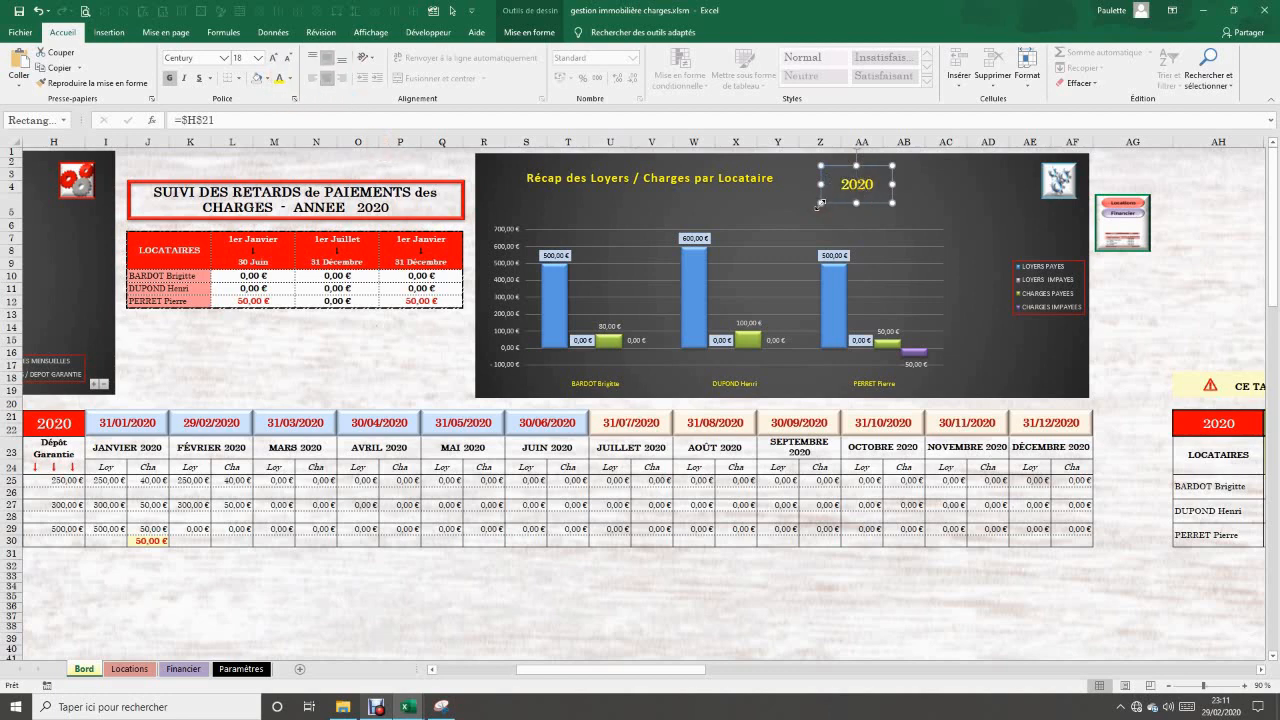
- Place the year label directly beside the recap chart's title and enlarge its text to 24 points
drag(868, 186, 820, 179)
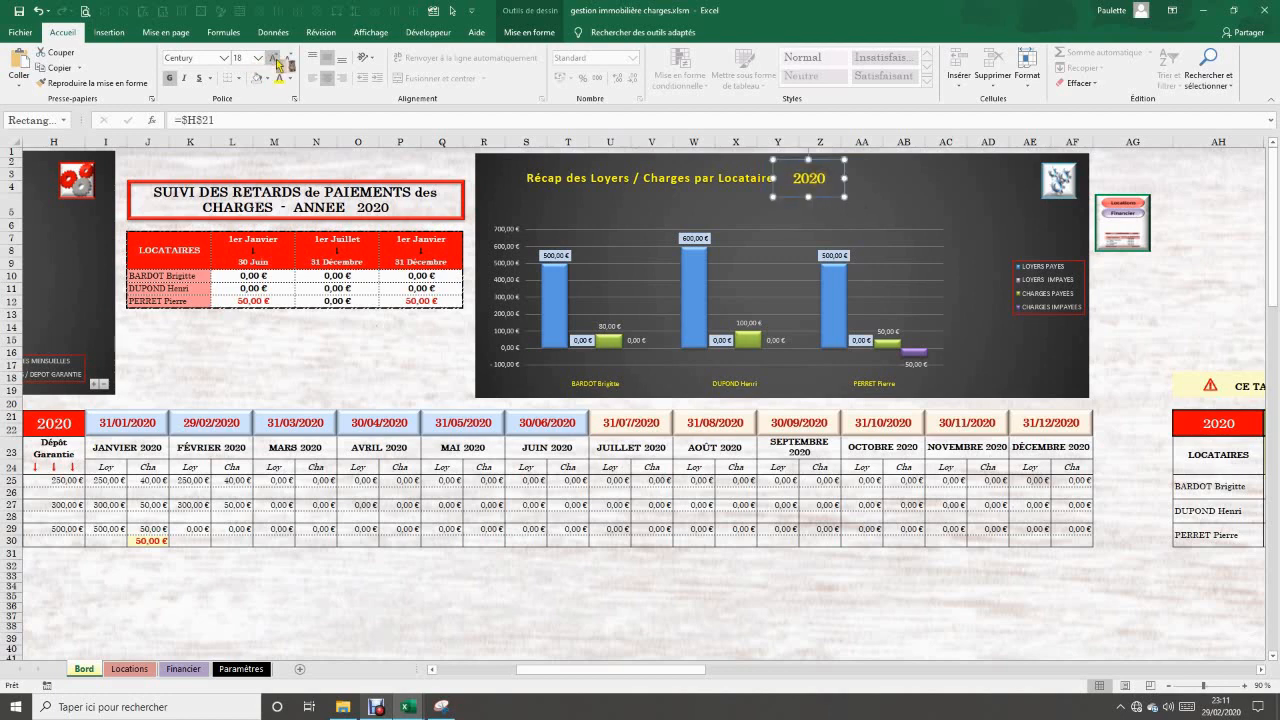
click(277, 58)
click(277, 58)
click(277, 58)
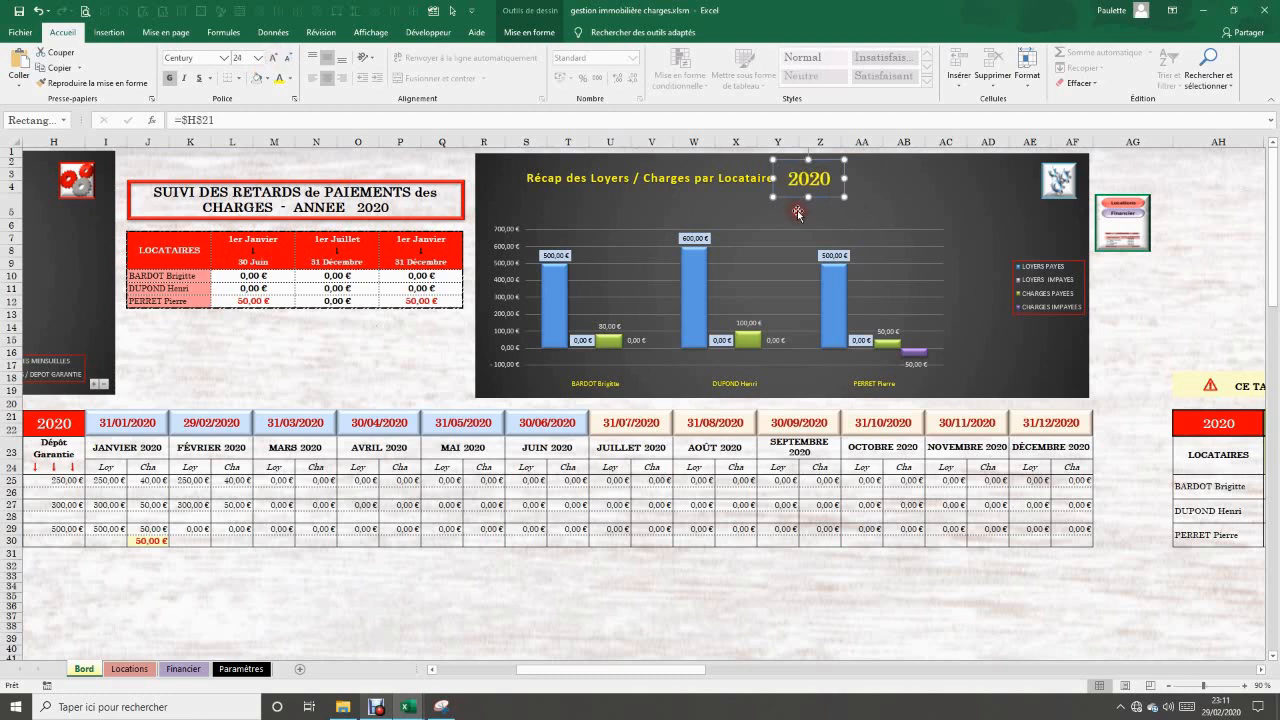
- Remove the outline from the year label's rectangle
click(535, 31)
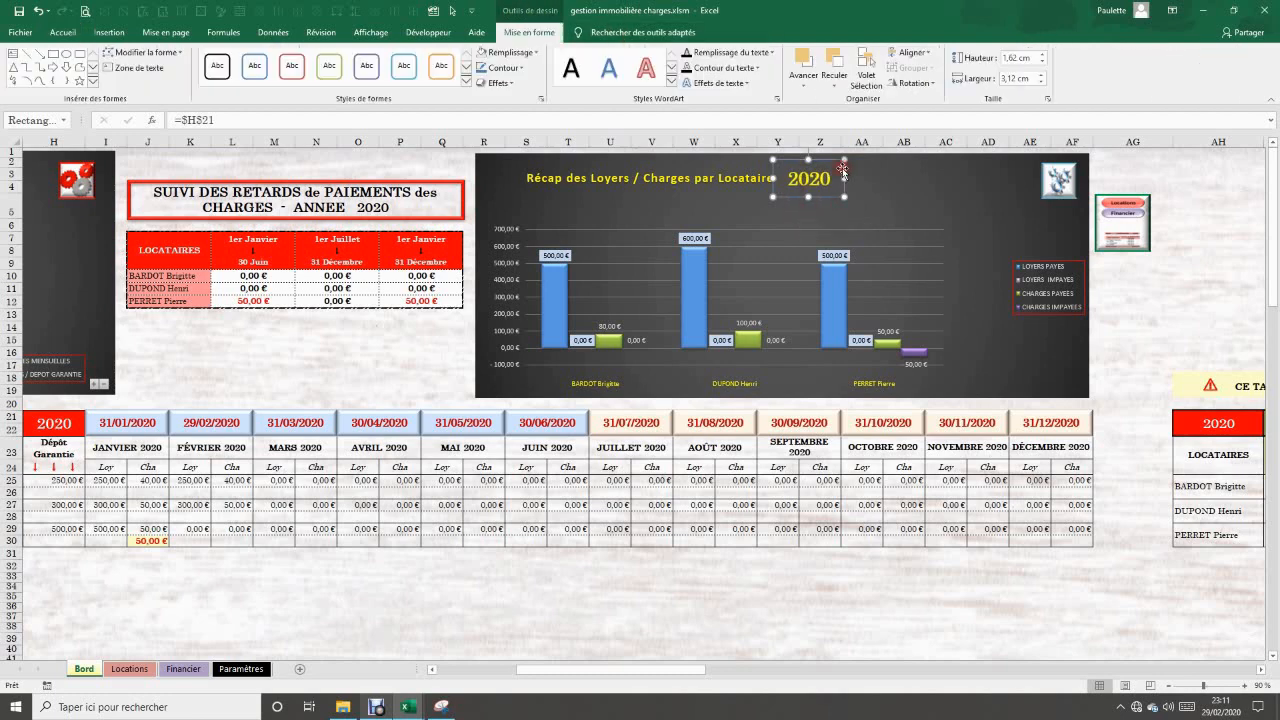
click(505, 67)
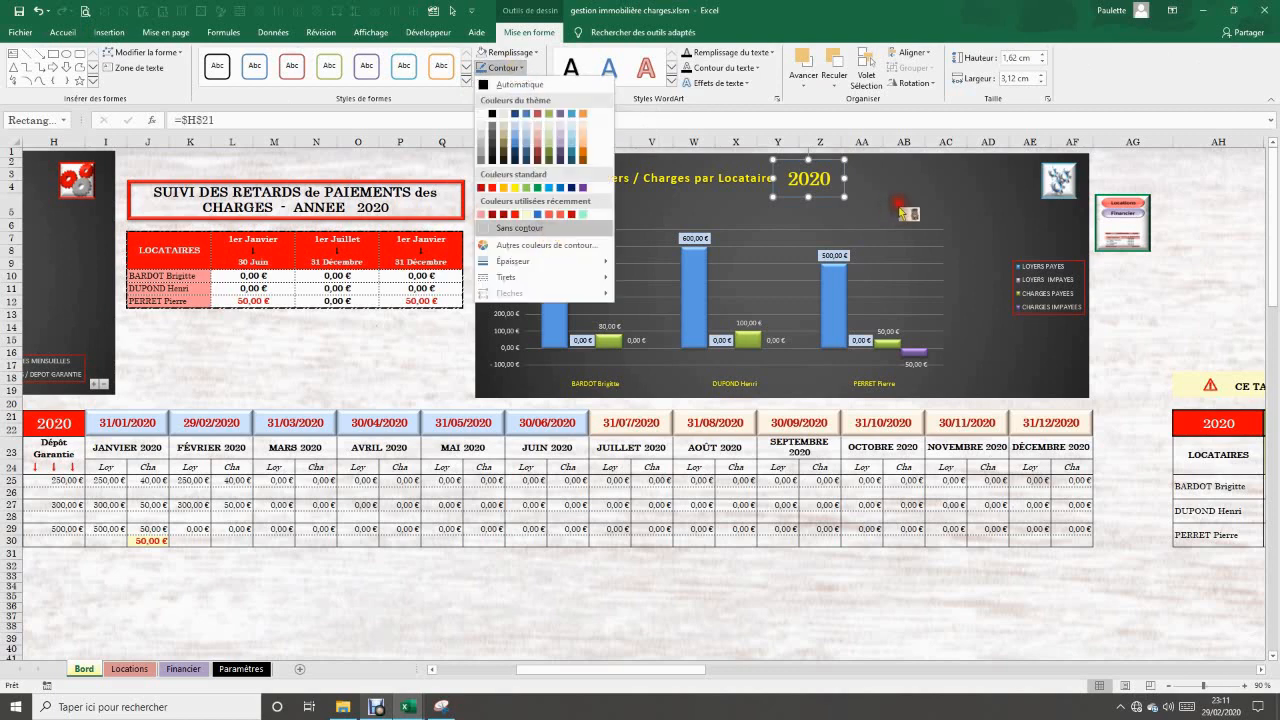
click(1034, 366)
click(1037, 372)
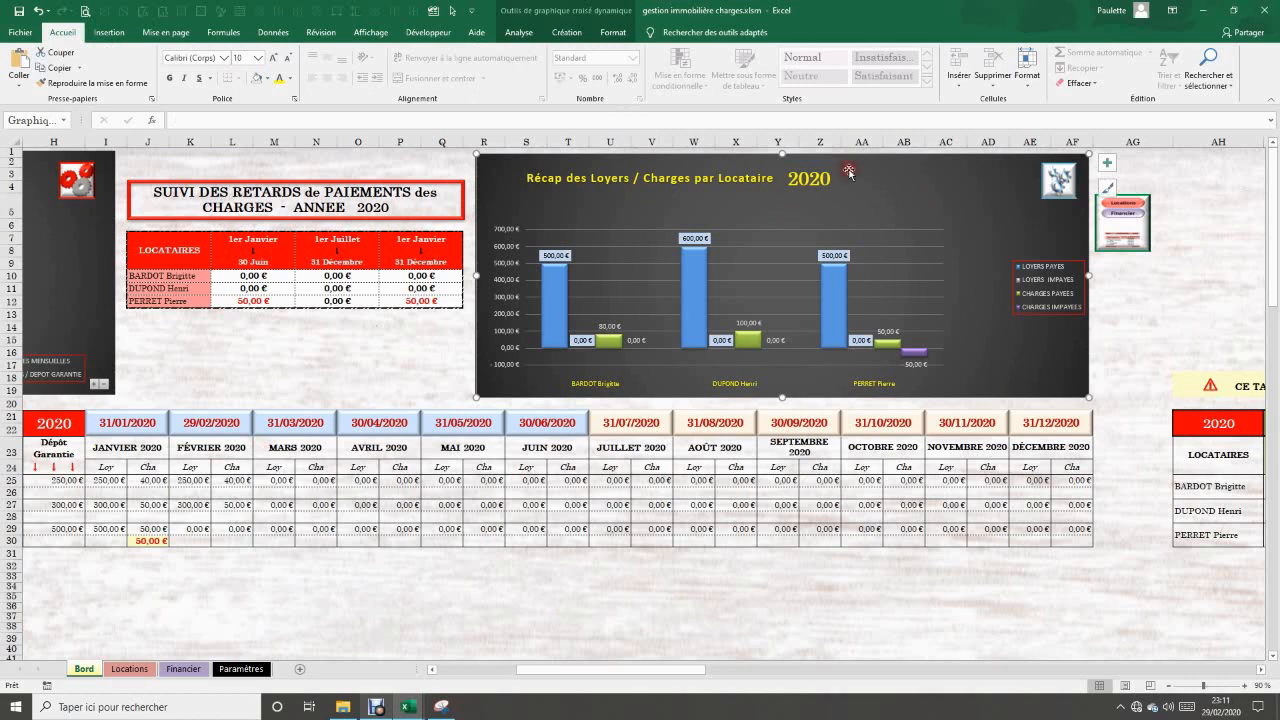
- Choose 2019 as the year in cell H21 and refresh the recap chart with the blue picture on it
click(59, 424)
click(91, 416)
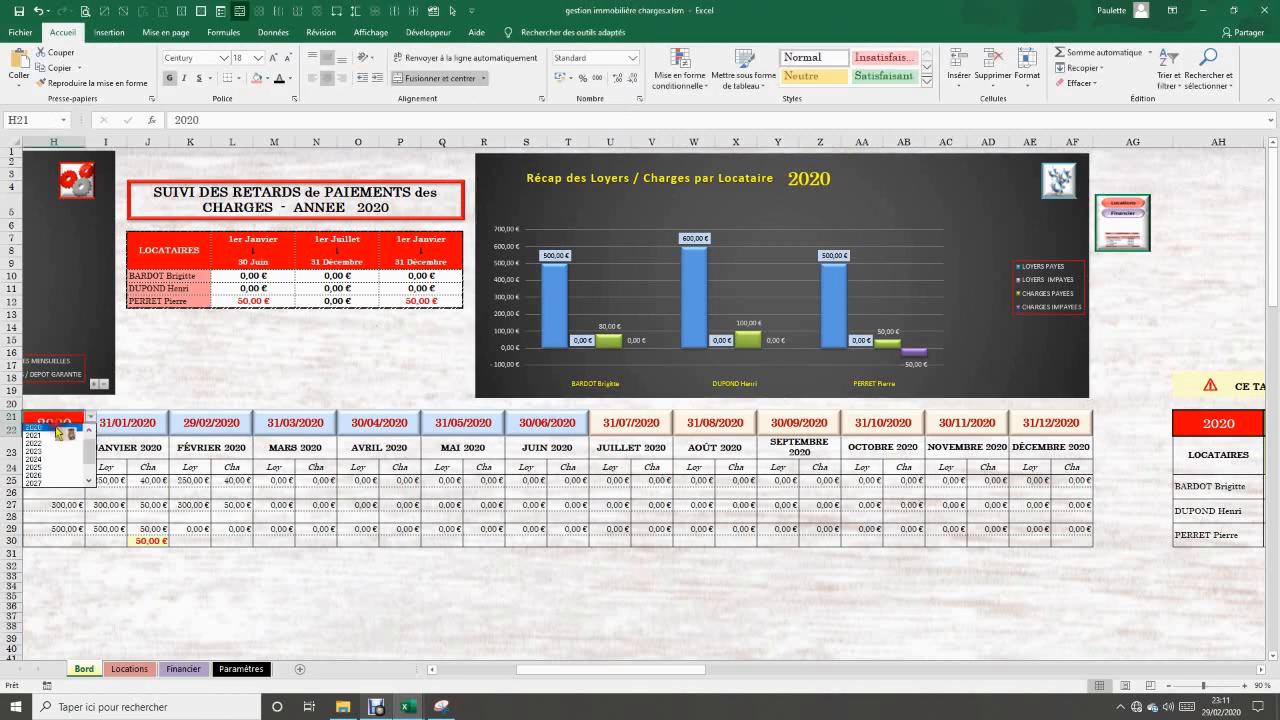
scroll(55, 440, up, 1)
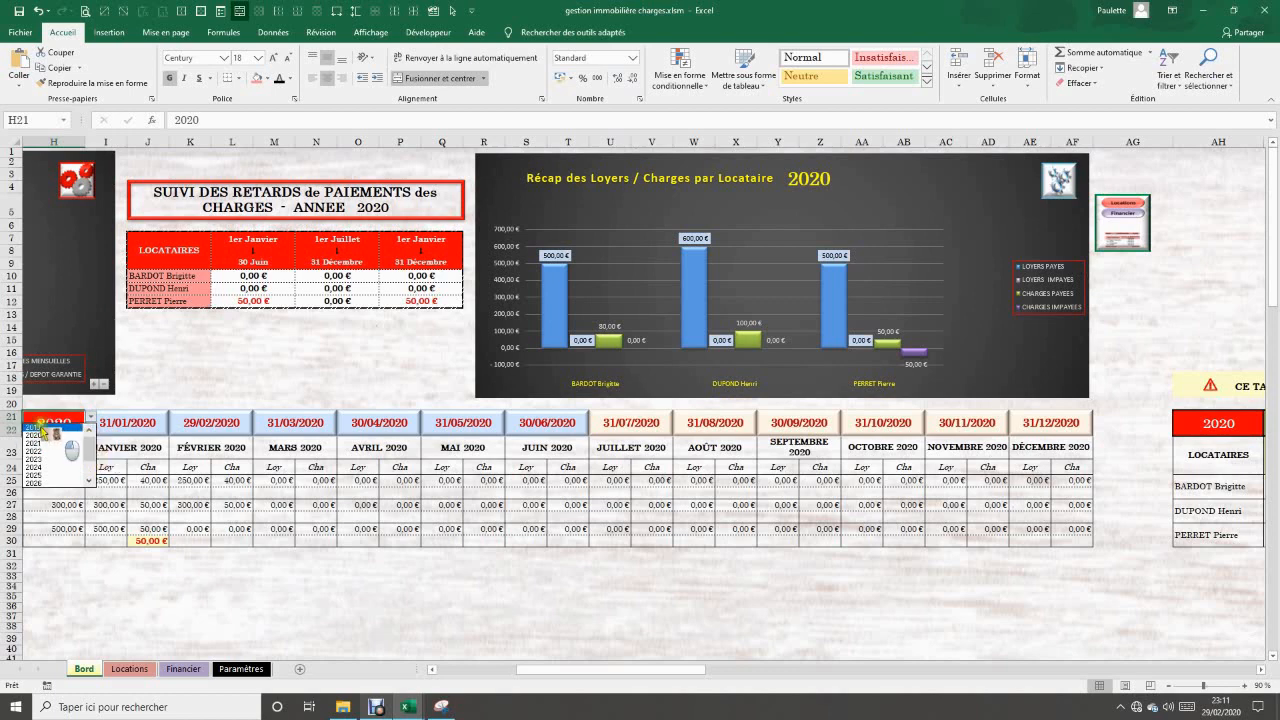
click(40, 427)
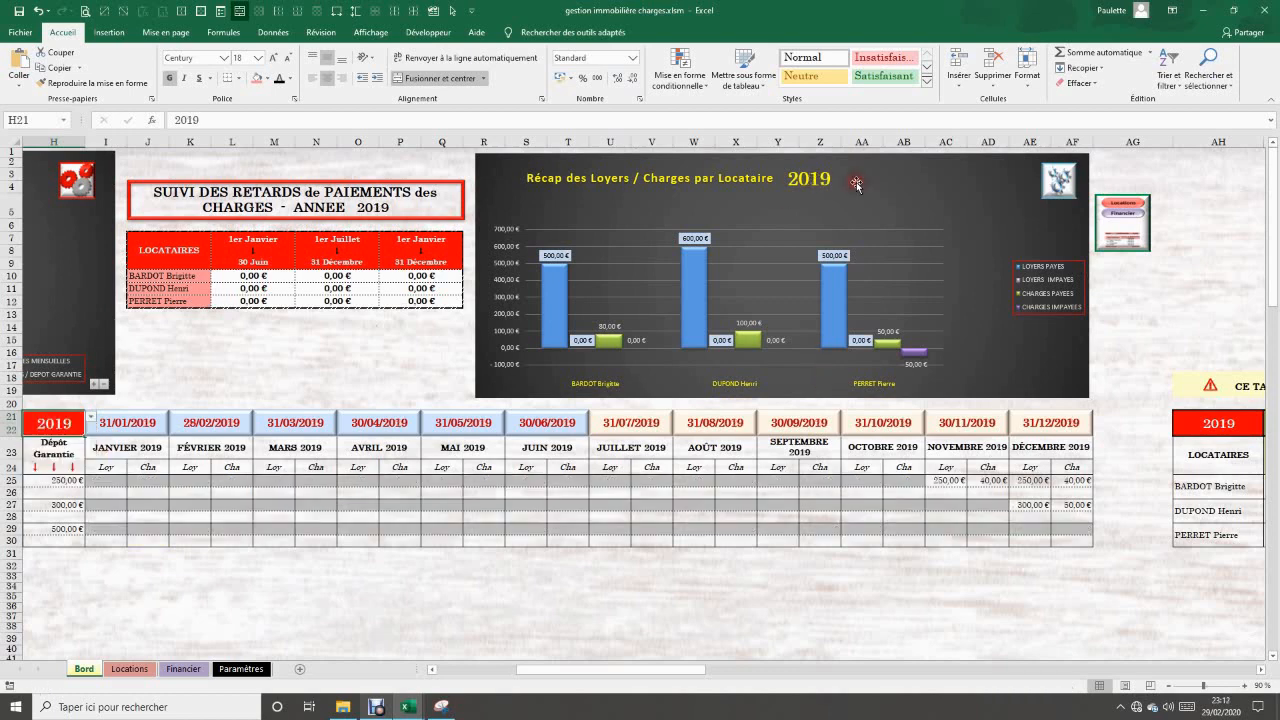
click(1062, 178)
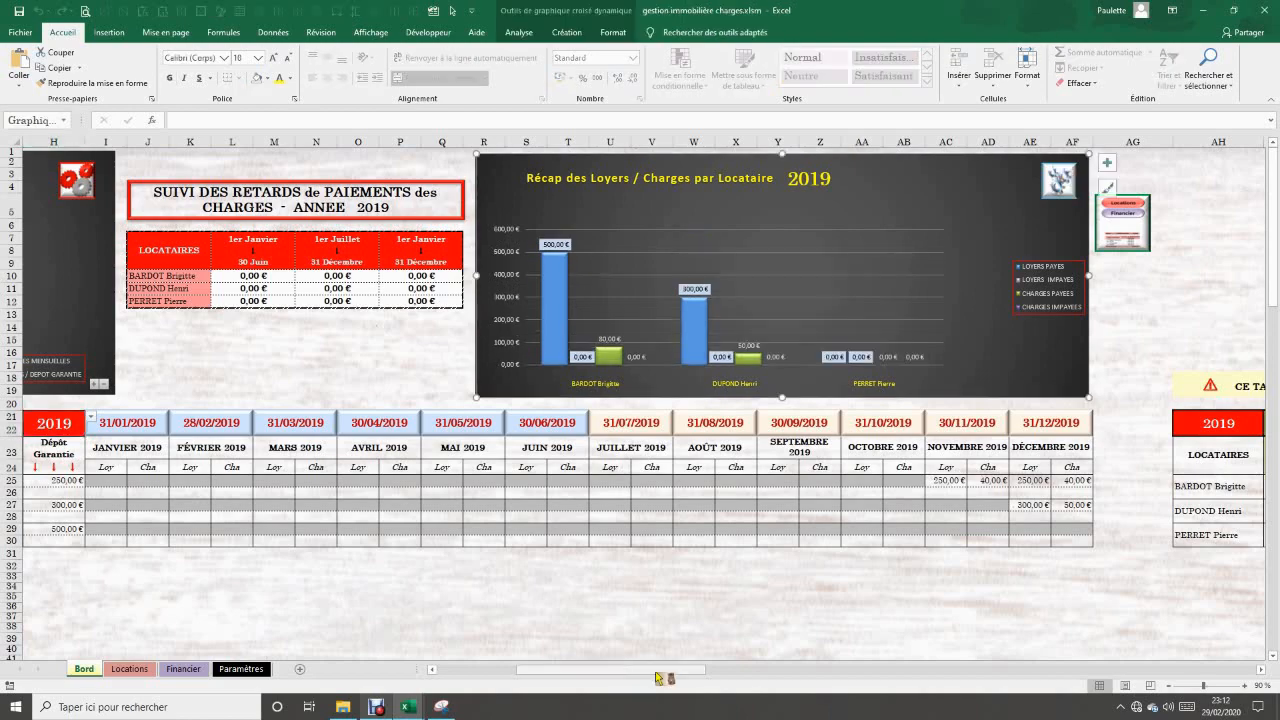
- Examine the LOCATAIRES pivot table for the chosen year and the formula linking AH21 to the year cell H21
drag(657, 672, 948, 664)
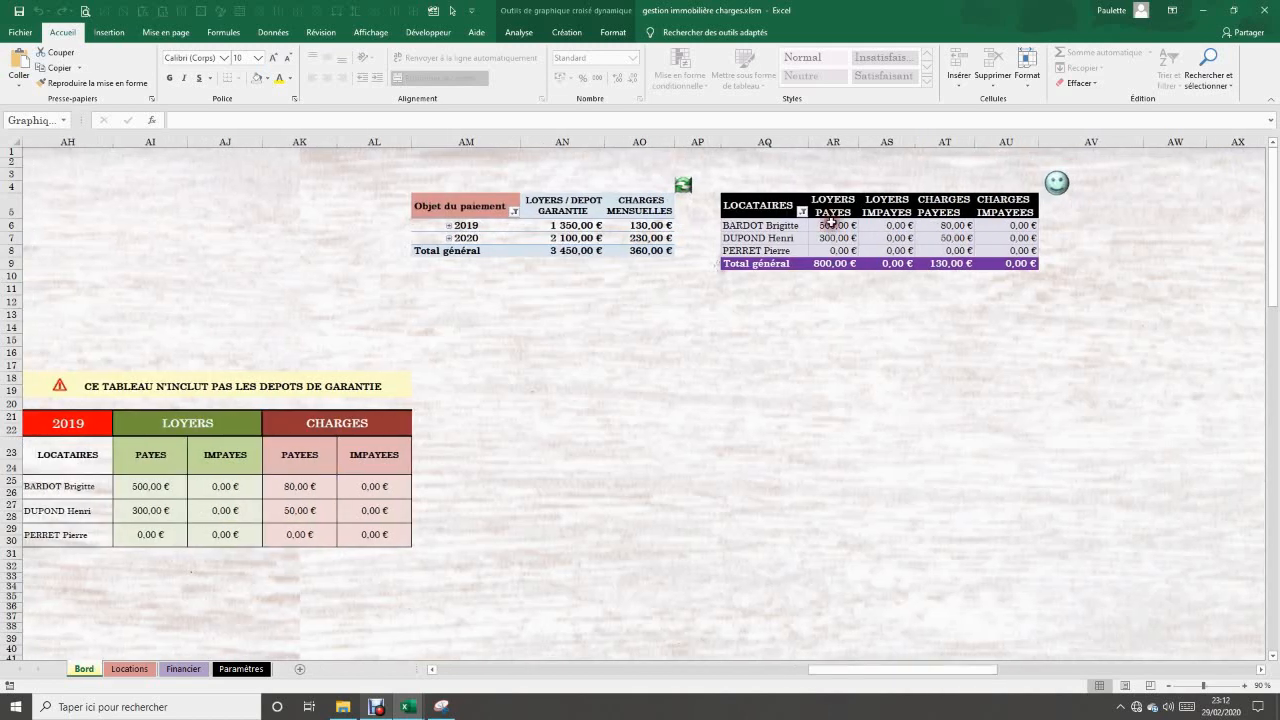
drag(874, 673, 621, 670)
click(931, 141)
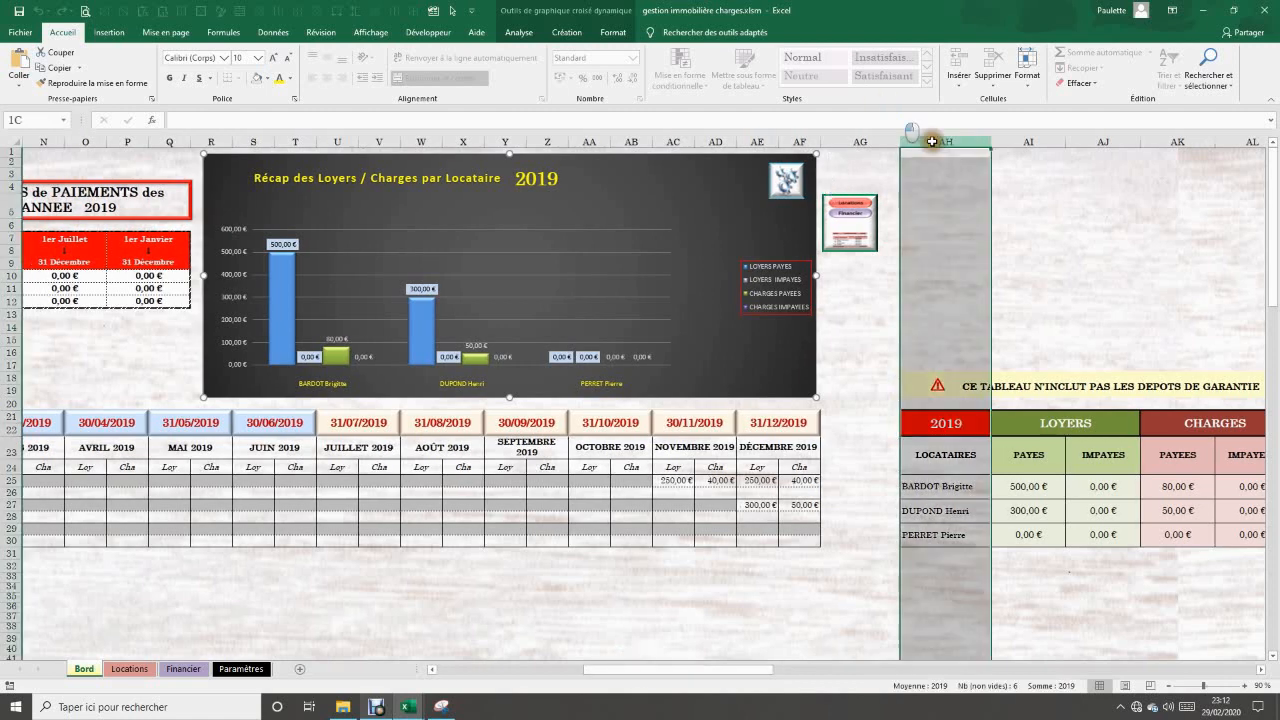
click(948, 430)
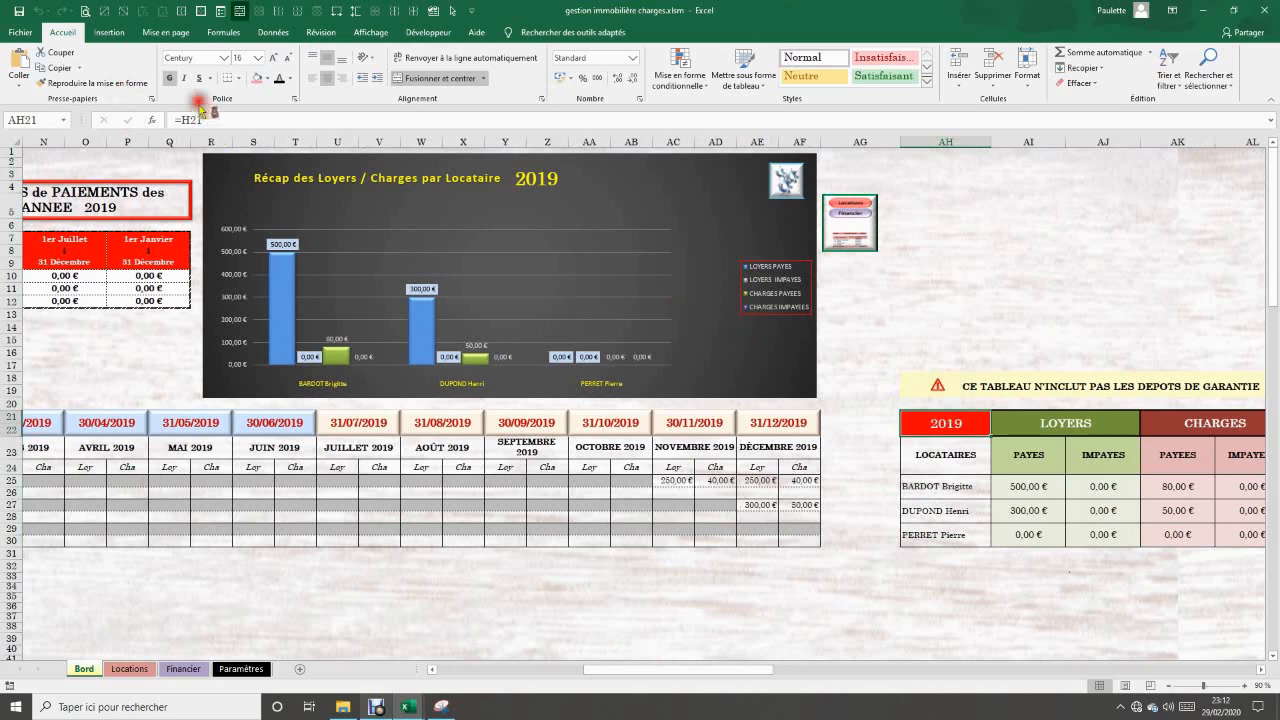
drag(708, 671, 556, 670)
click(543, 426)
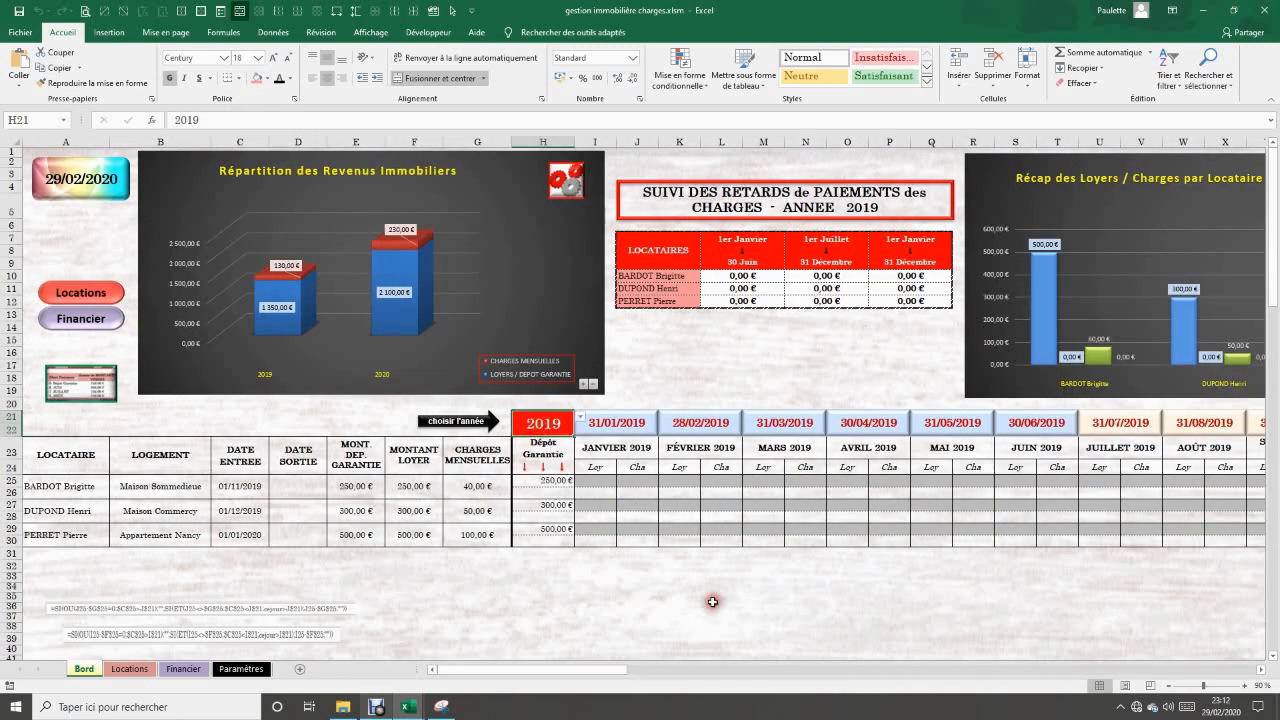
- Hide columns AH to AL, which hold the recap table of paid and unpaid rents and charges
drag(605, 676, 897, 676)
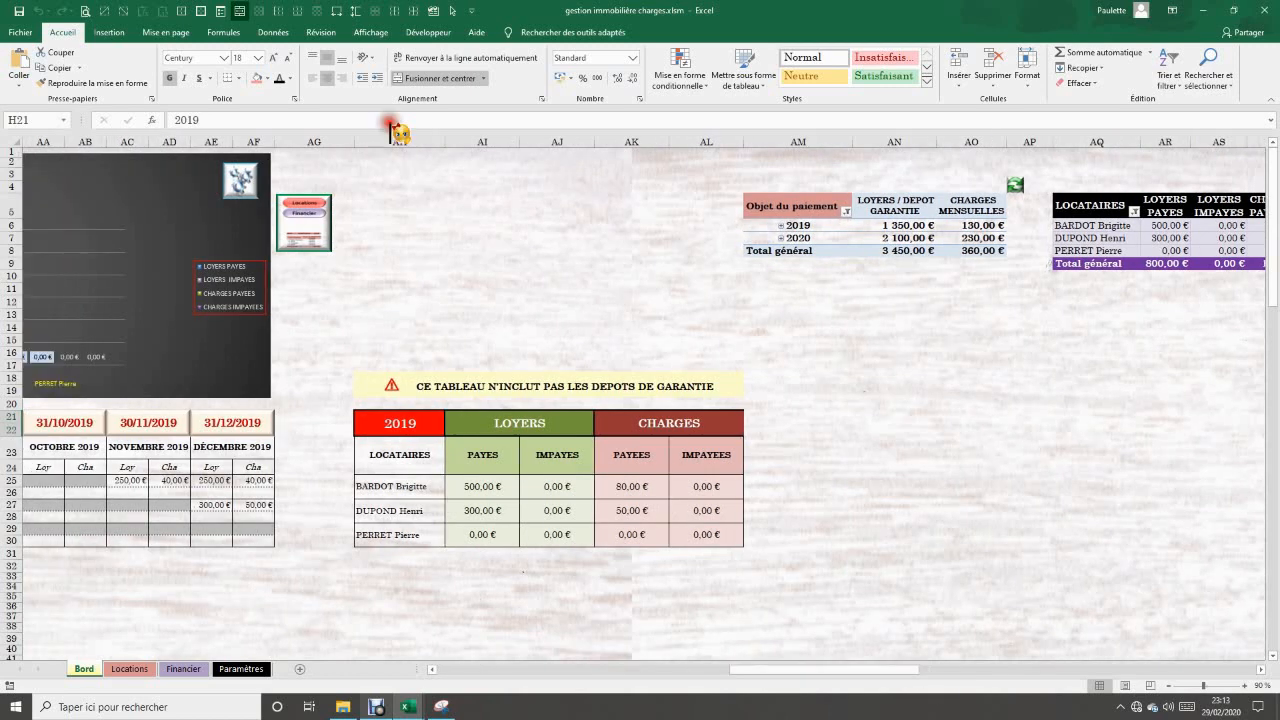
drag(398, 141, 710, 148)
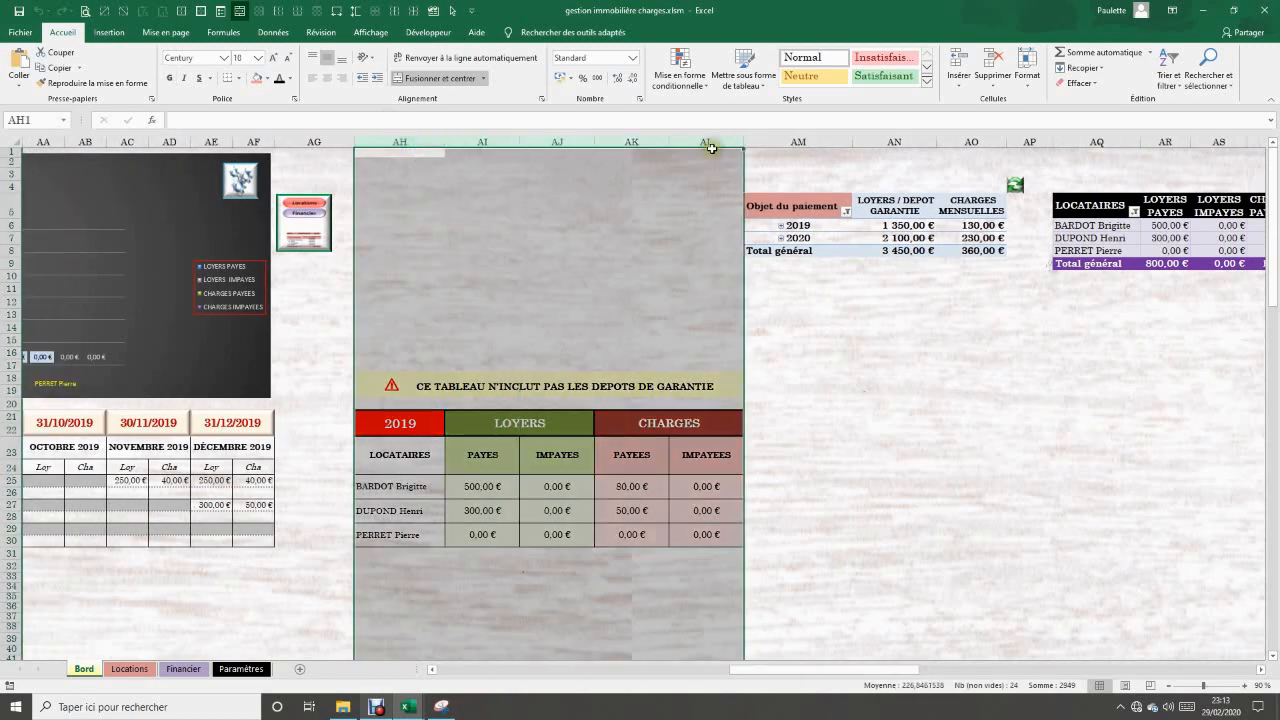
right_click(581, 138)
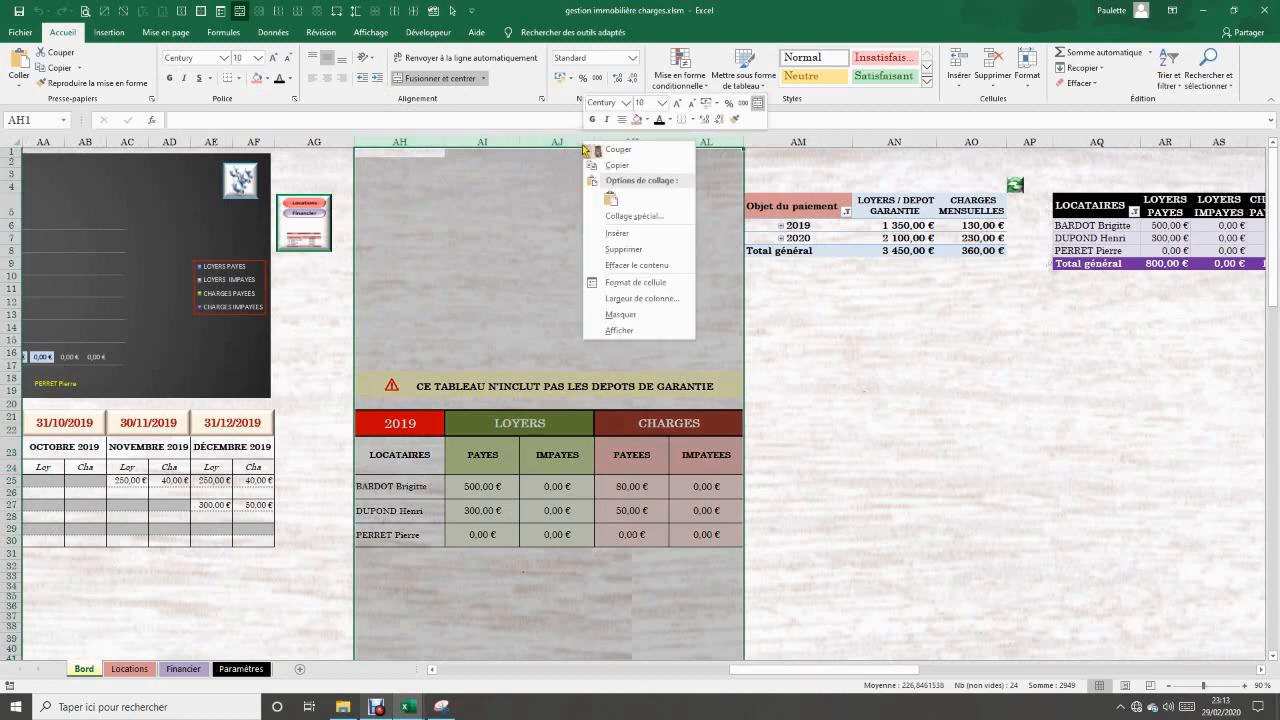
click(617, 315)
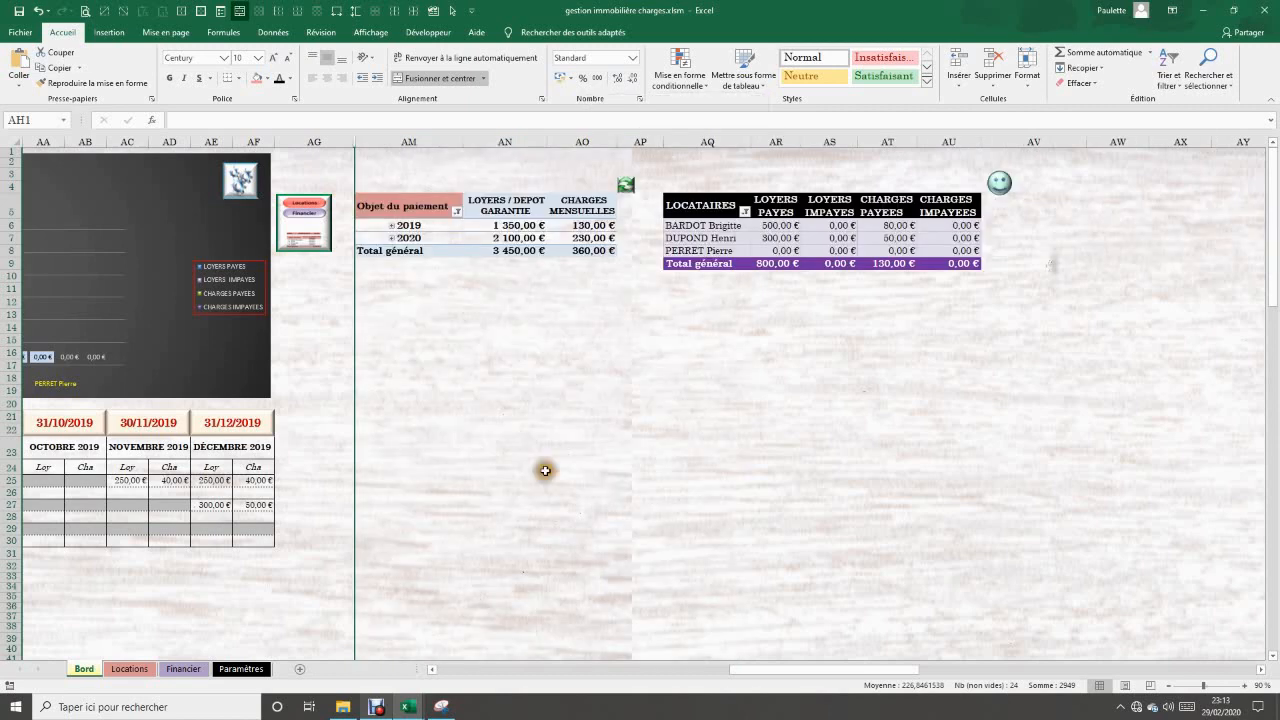
click(505, 504)
click(776, 540)
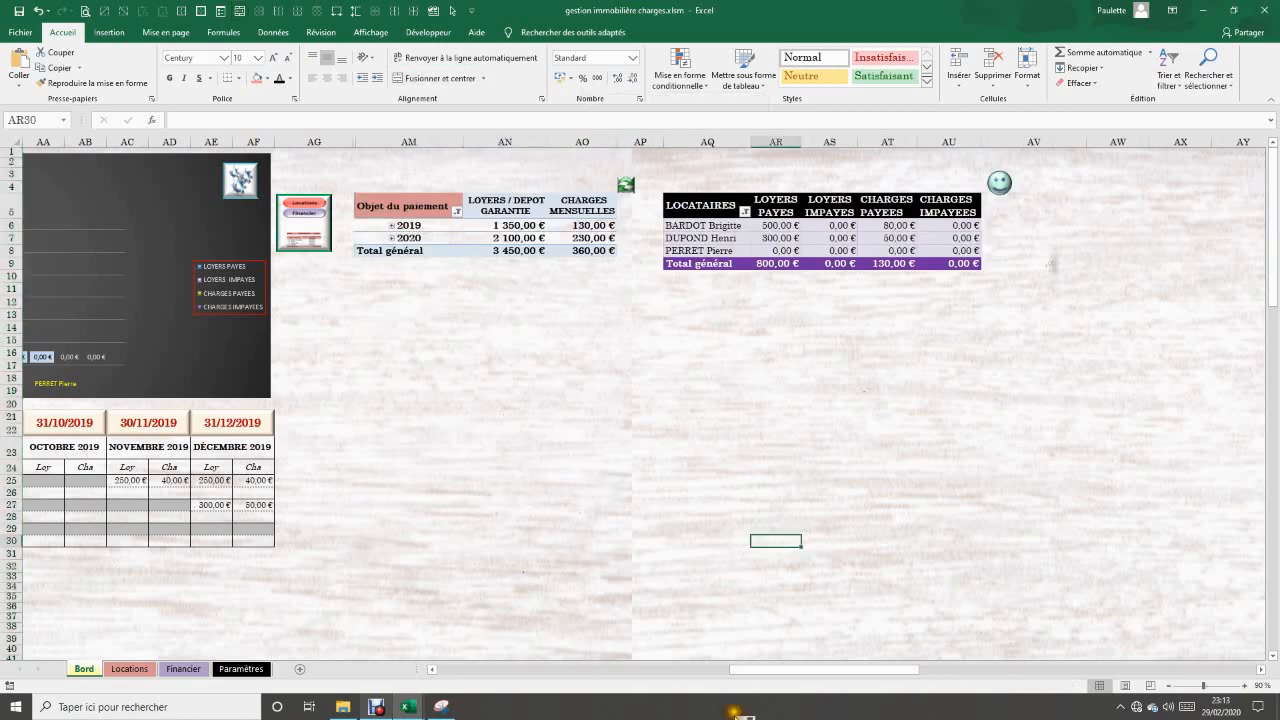
- Return to the start of the Bord sheet and inspect the formula of the SUIVI DES RETARDS title in J4
drag(790, 669, 566, 664)
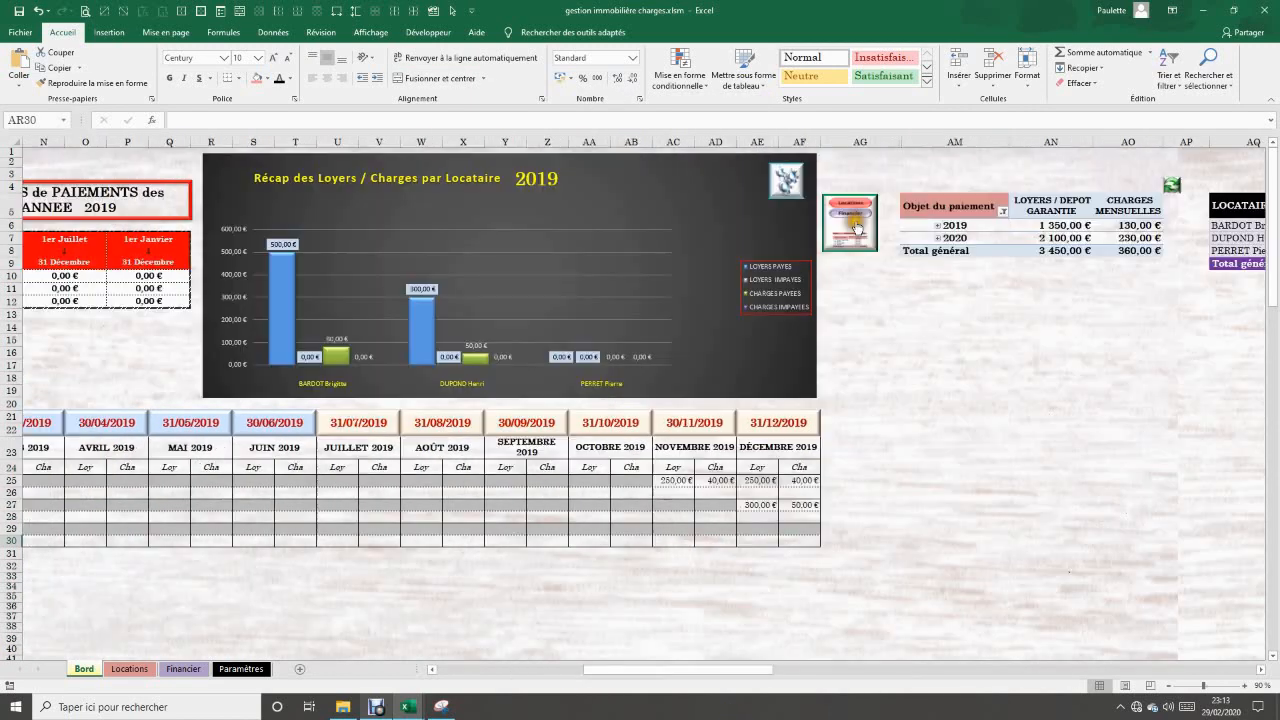
key(ctrl+Home)
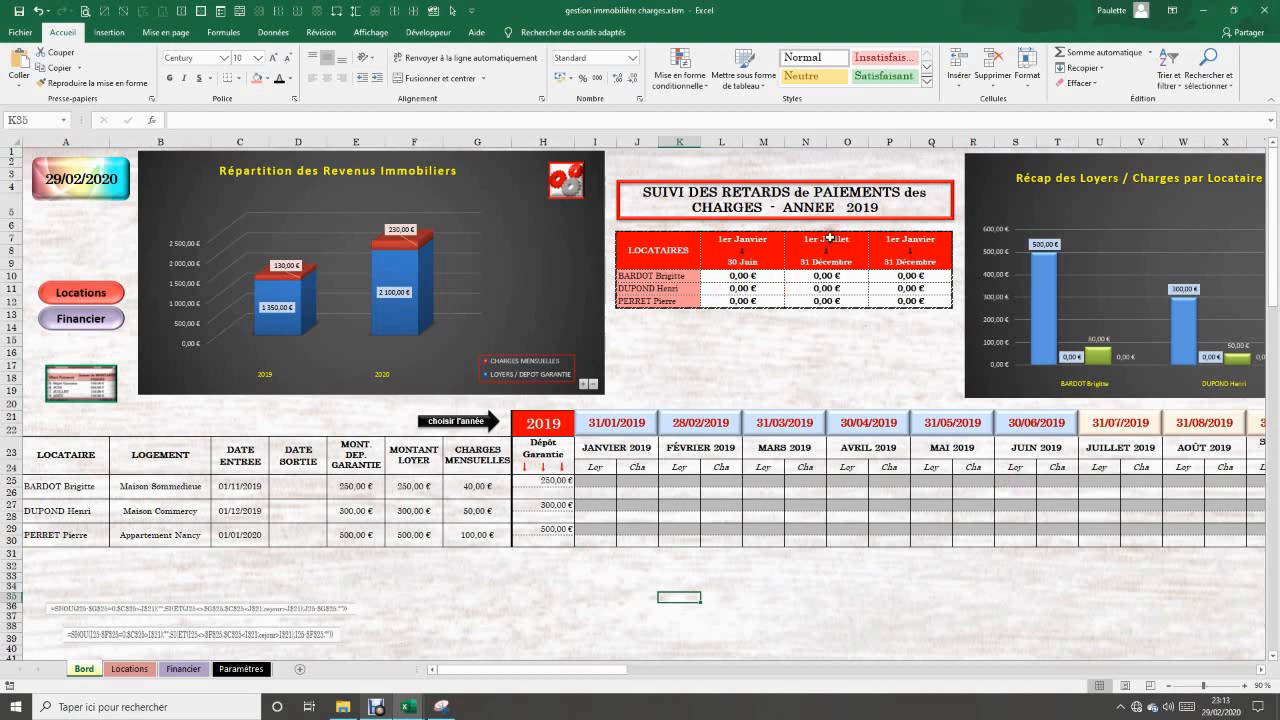
click(745, 203)
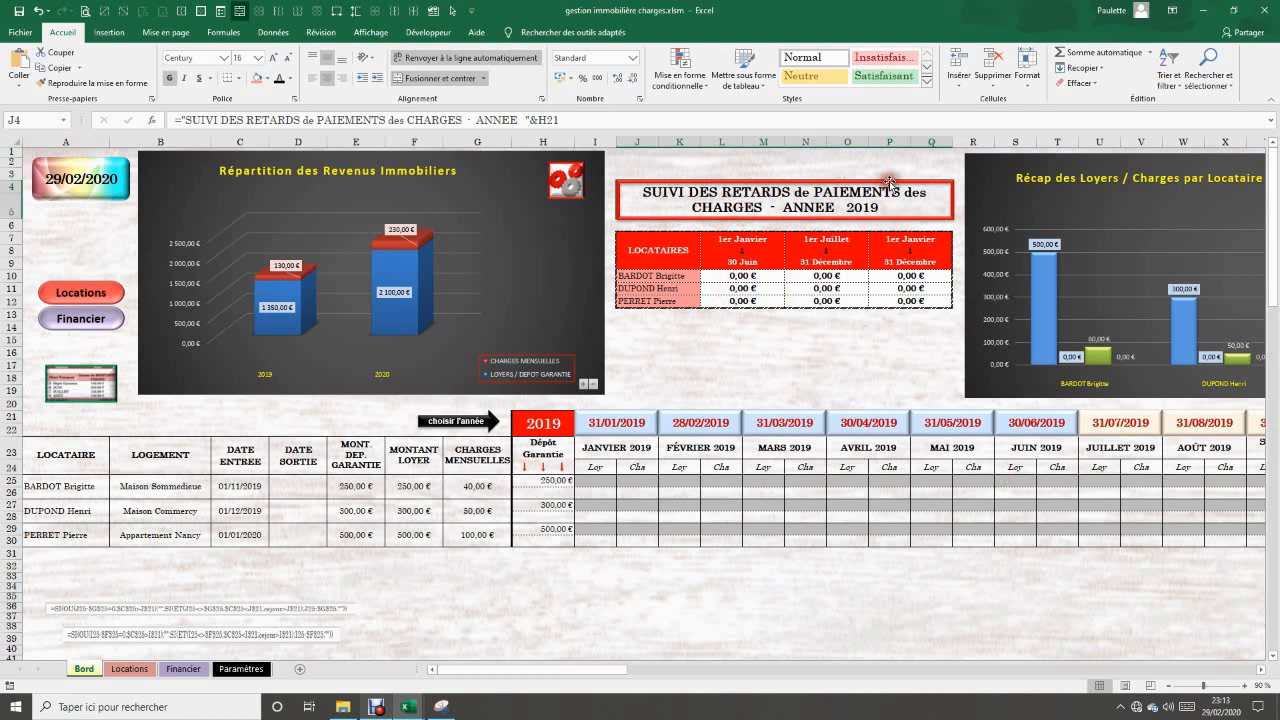